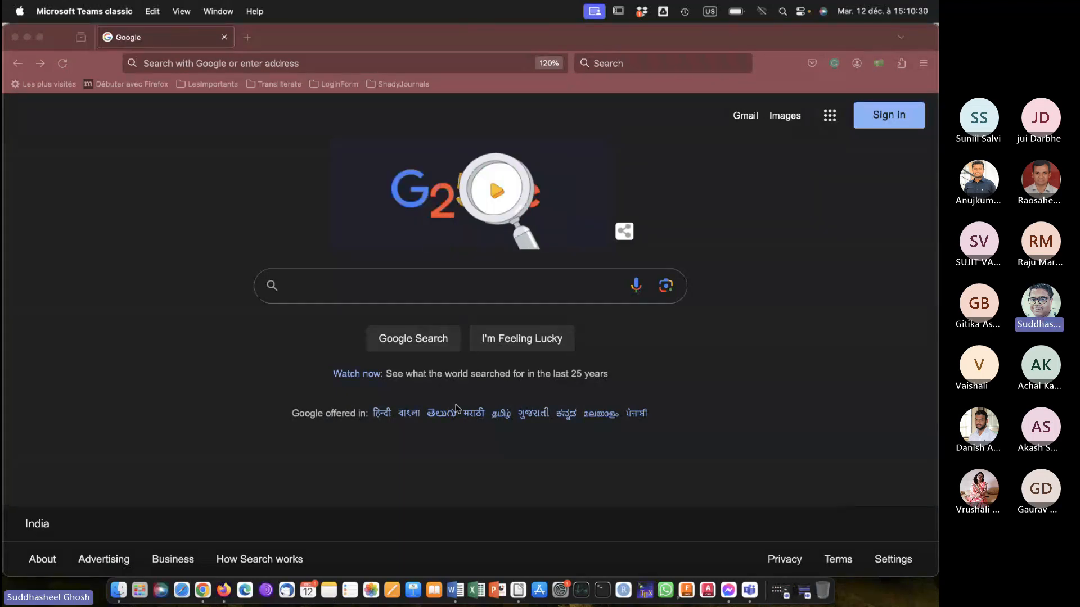
Search the web for "zotero" and open the official Zotero website's home page.
click(259, 64)
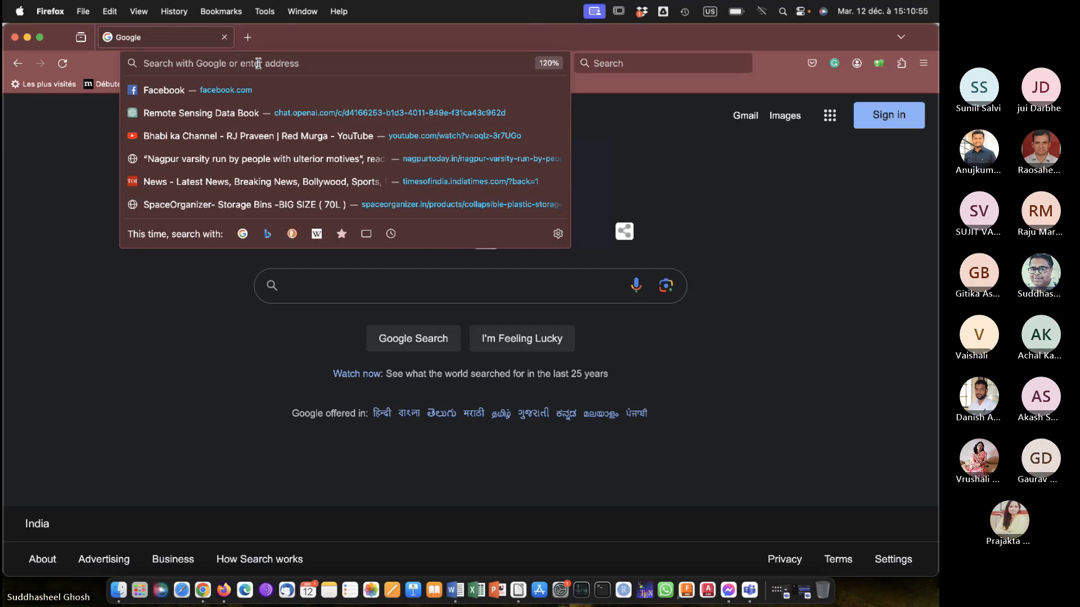
text(z)
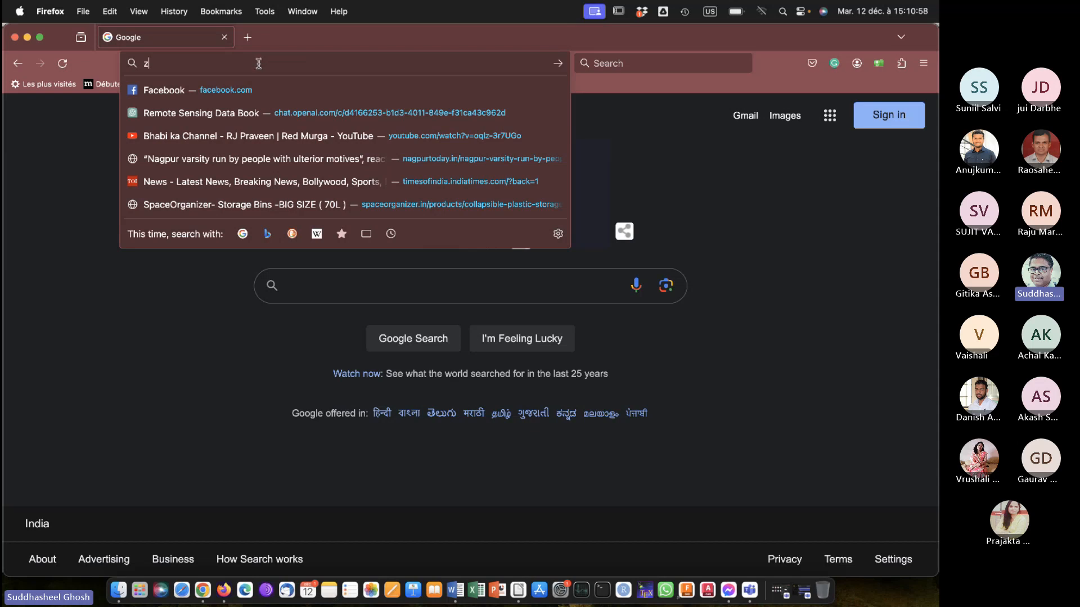
text(otero)
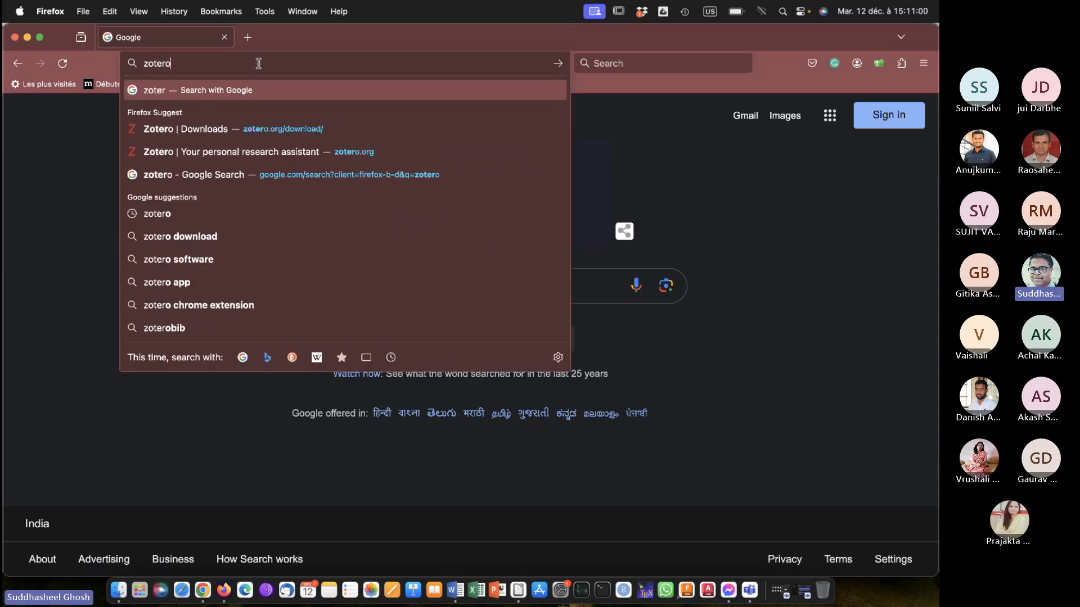
key(Return)
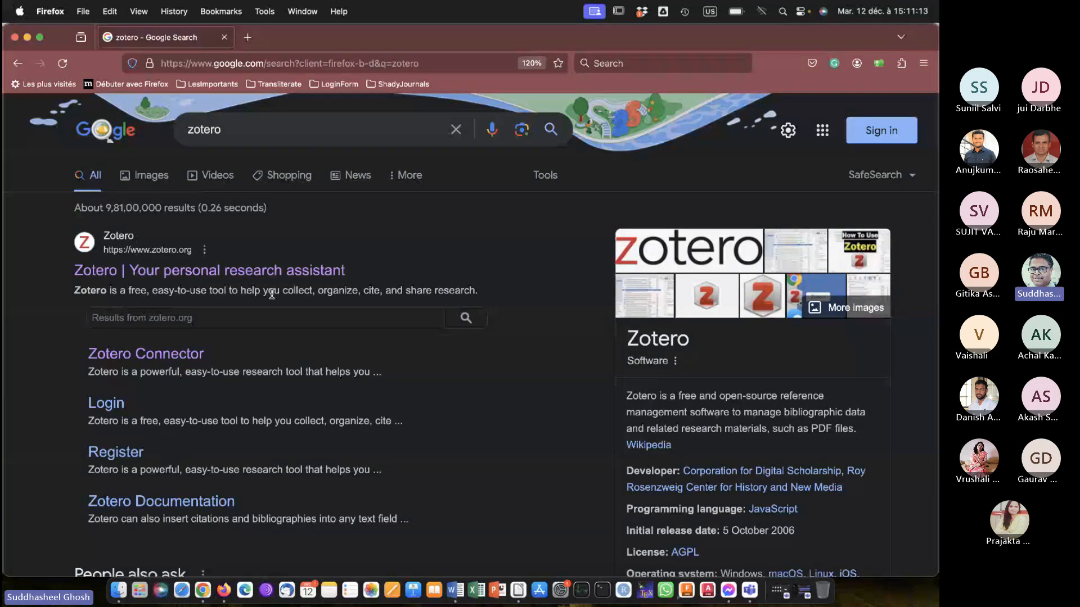
click(184, 276)
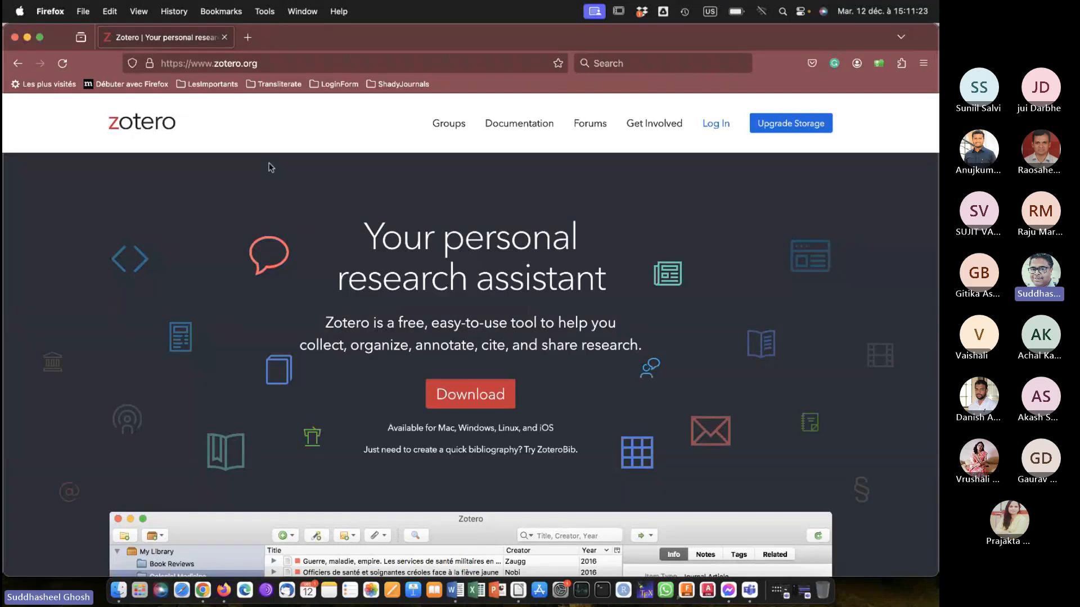
scroll(271, 167, down, 5)
scroll(270, 167, up, 5)
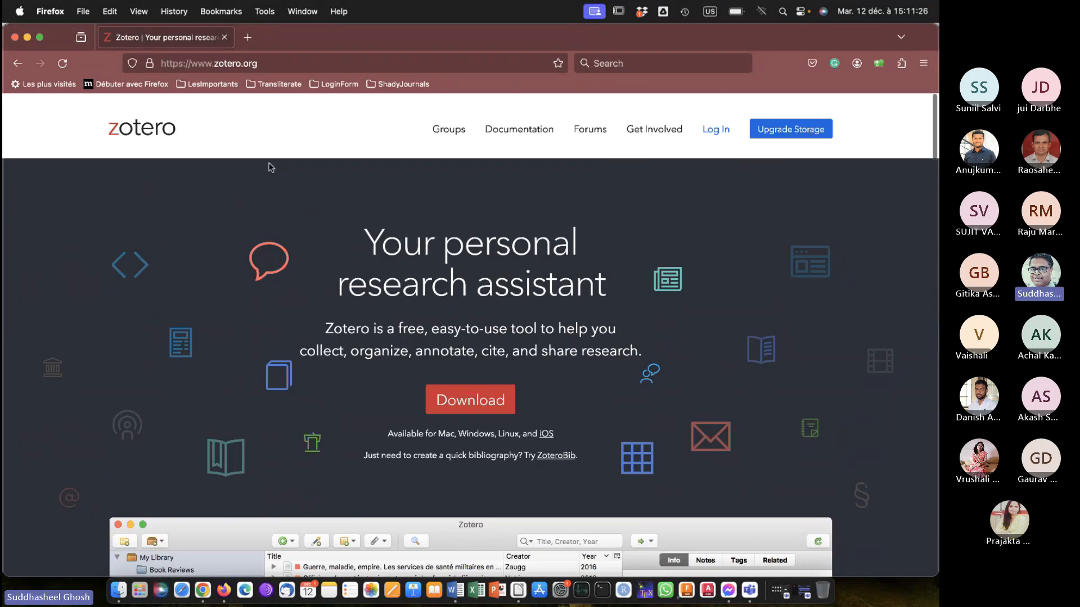
scroll(270, 167, down, 2)
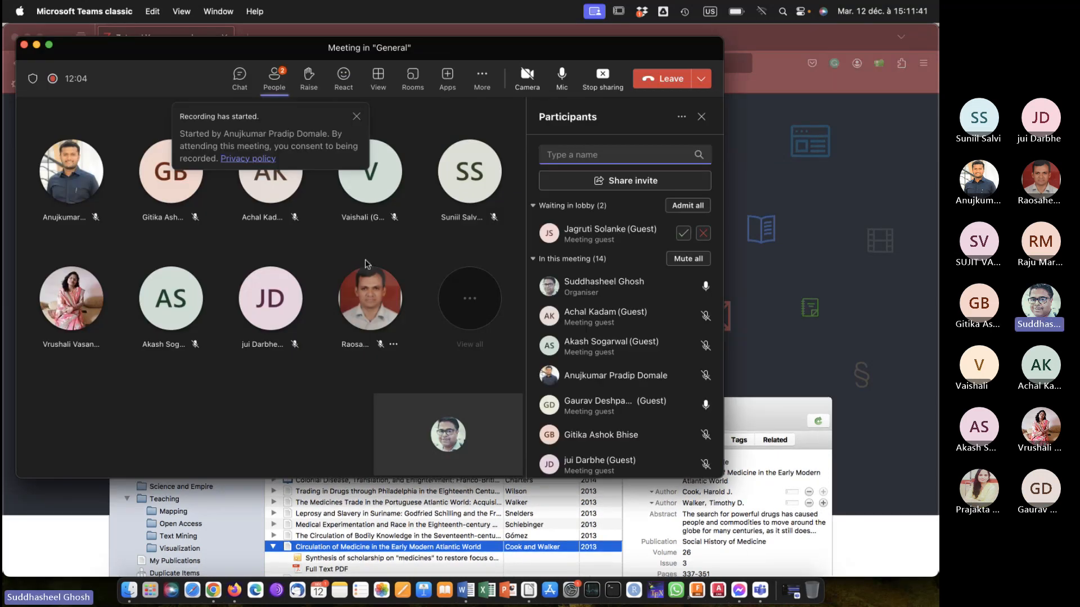
Admit the guest waiting in the Teams meeting lobby and return to the Zotero website in Firefox.
click(682, 233)
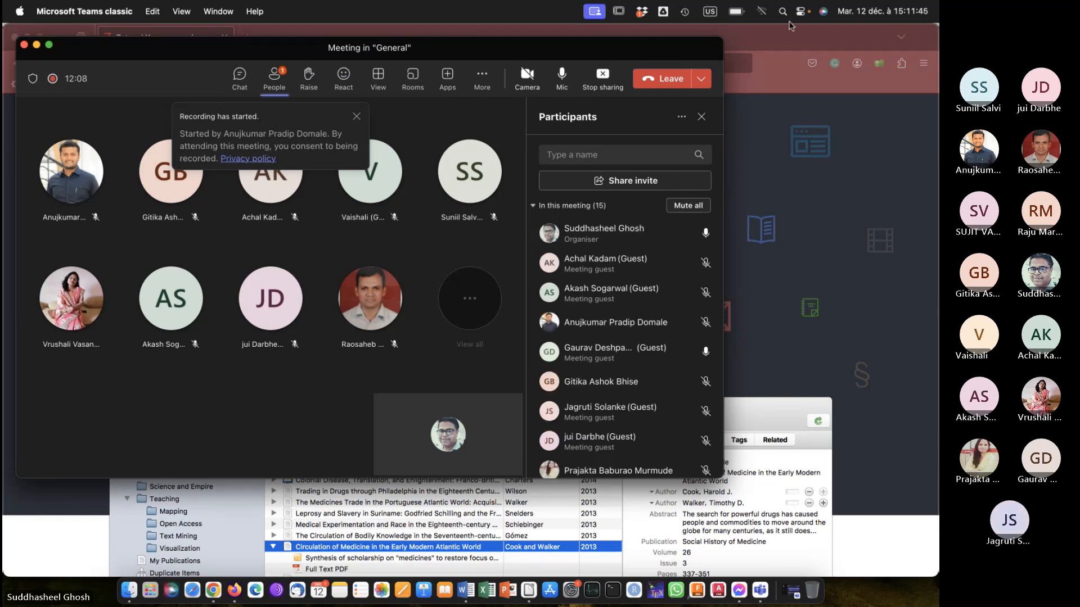
click(798, 37)
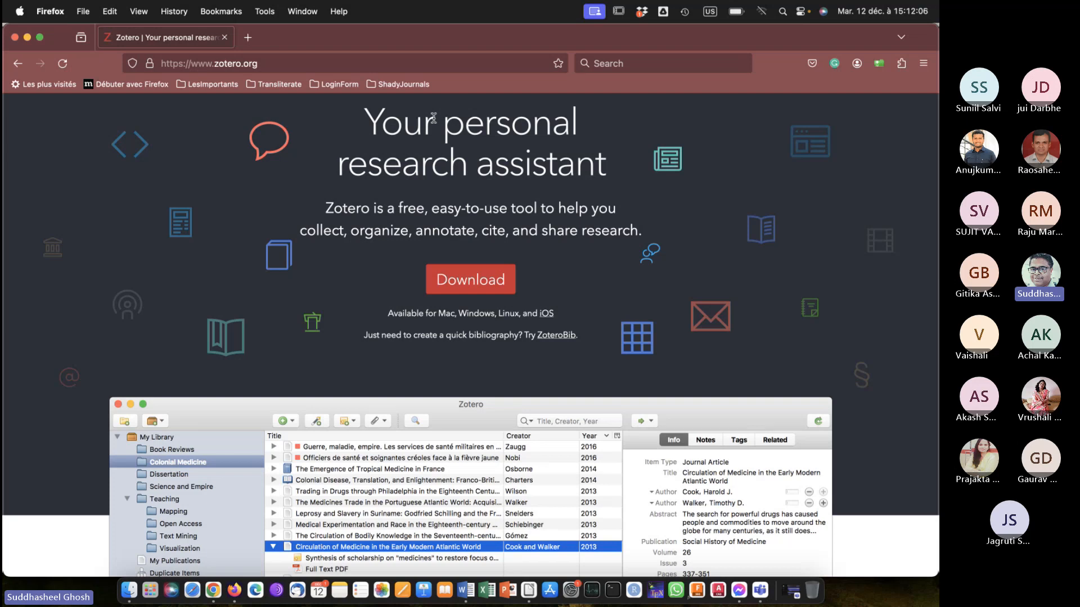
Open the Zotero download page and highlight the word "Mac" in the enlarged Zotero 6 heading to point out the platform.
click(472, 286)
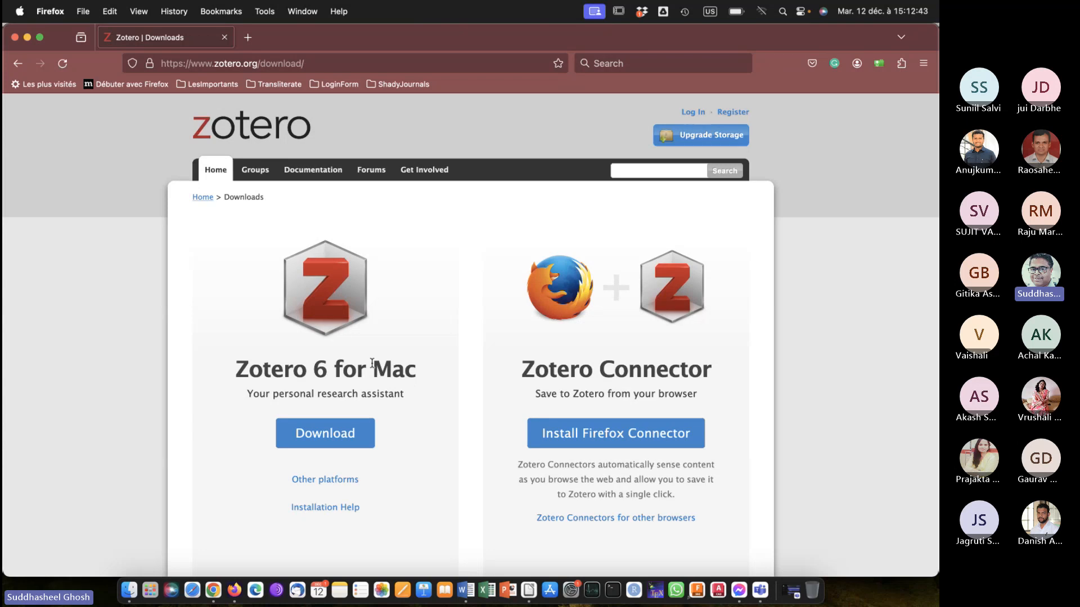
scroll(372, 364, up, 5)
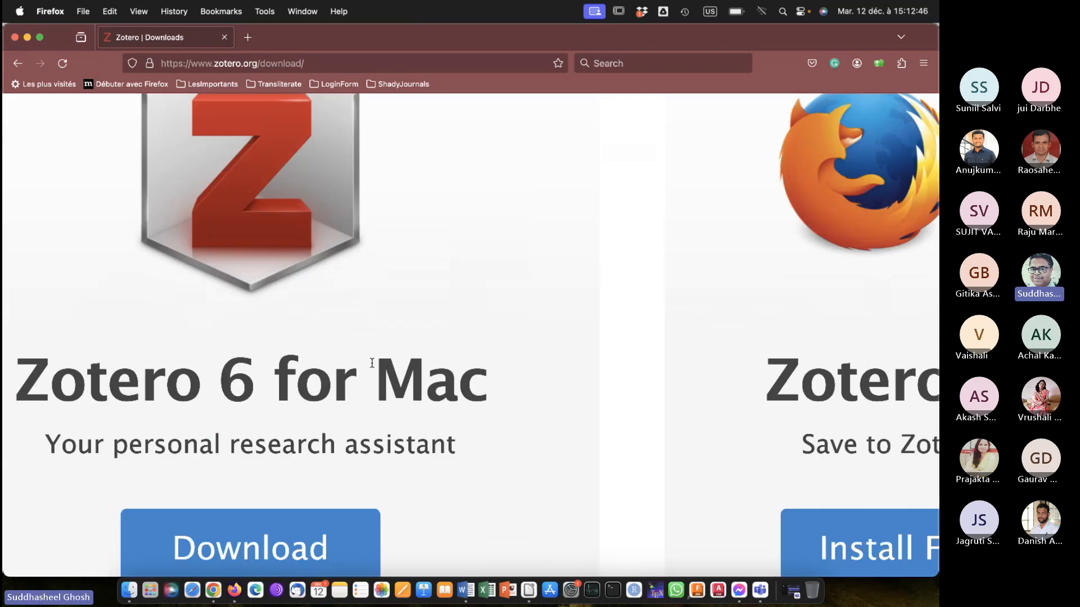
drag(371, 363, 483, 388)
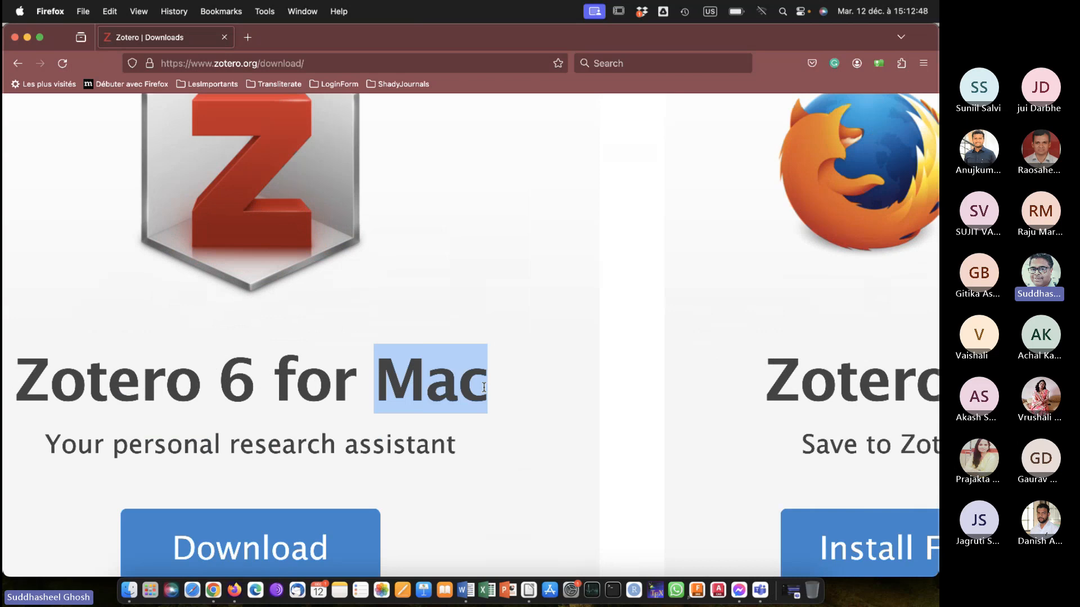
scroll(484, 387, down, 5)
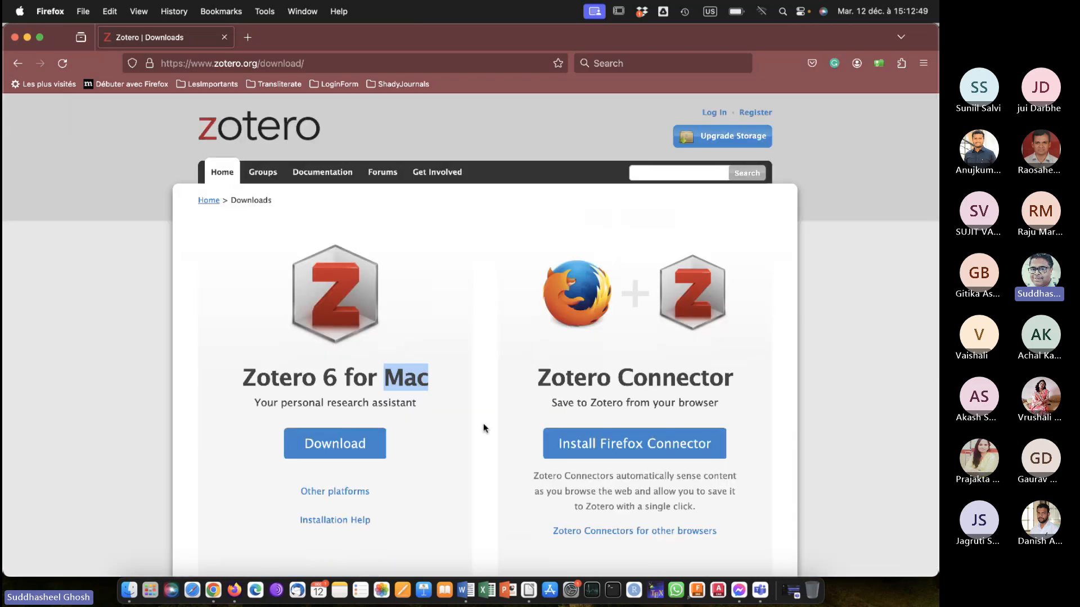
click(483, 428)
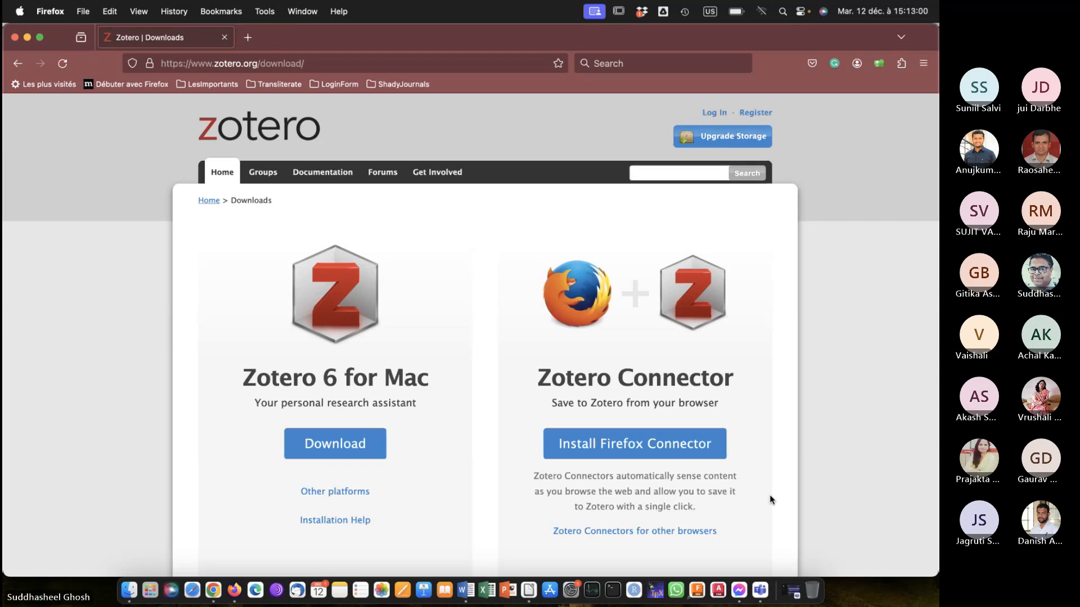
Switch to the Teams meeting, admit the guests waiting in the lobby, and return to the Zotero download page.
click(821, 502)
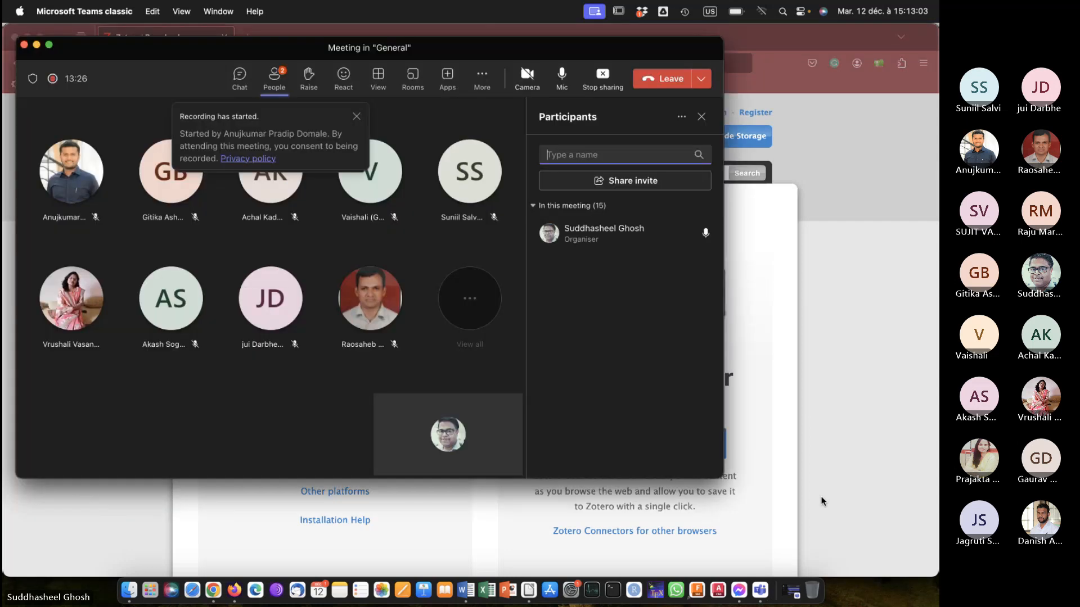
click(684, 232)
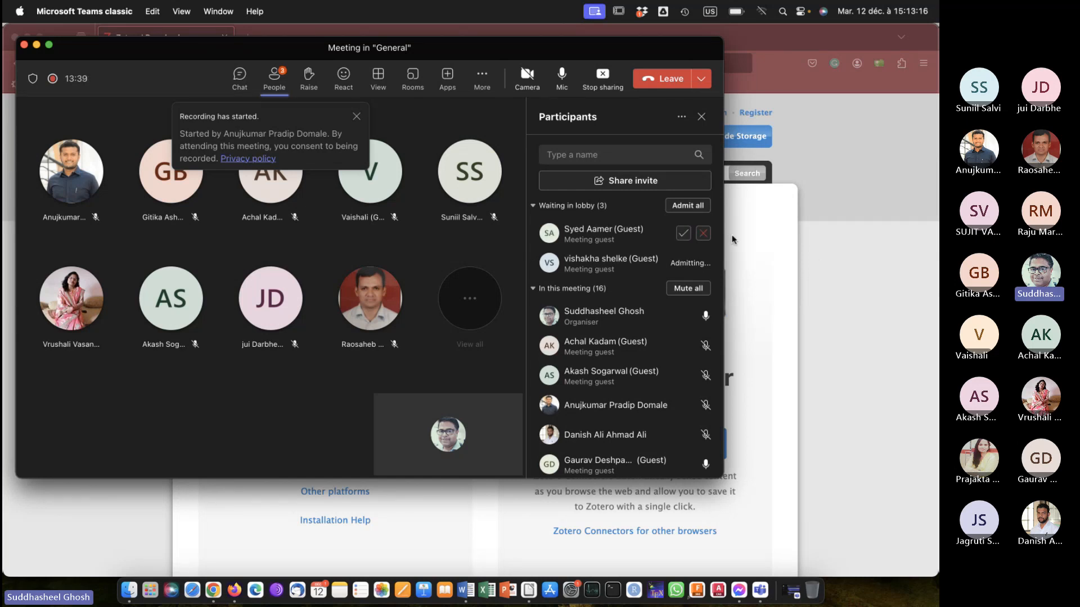
click(683, 233)
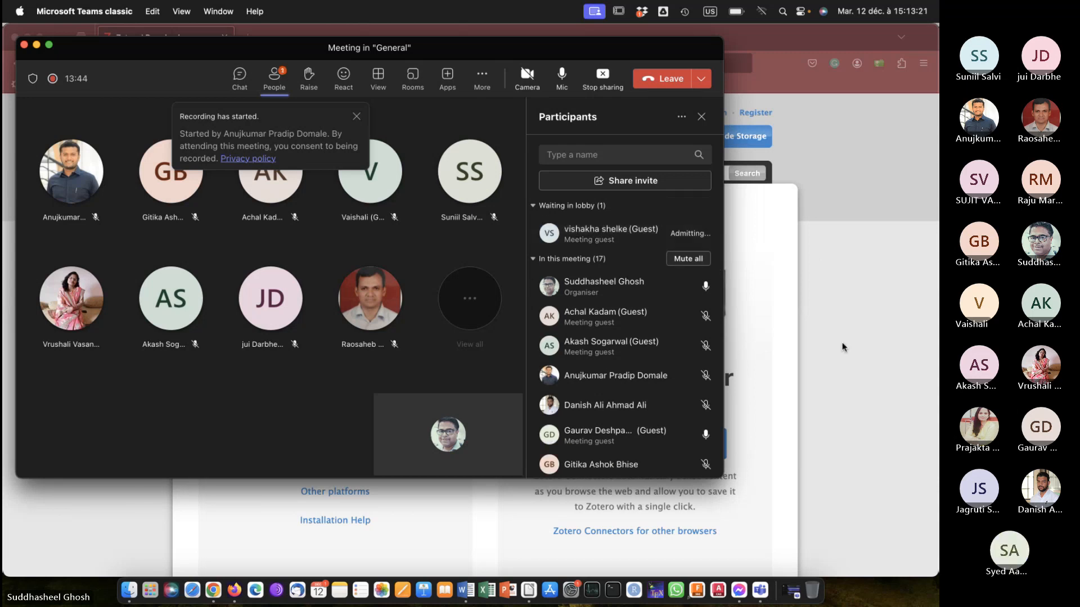
click(840, 297)
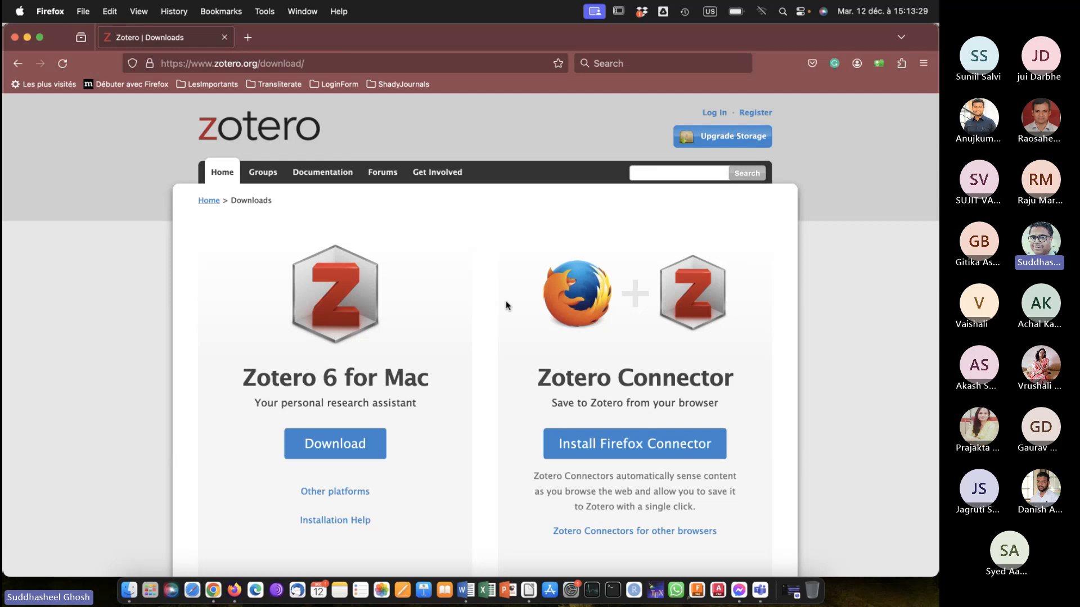
Review the Zotero 6 and Zotero Connector options on the download page.
scroll(506, 306, down, 3)
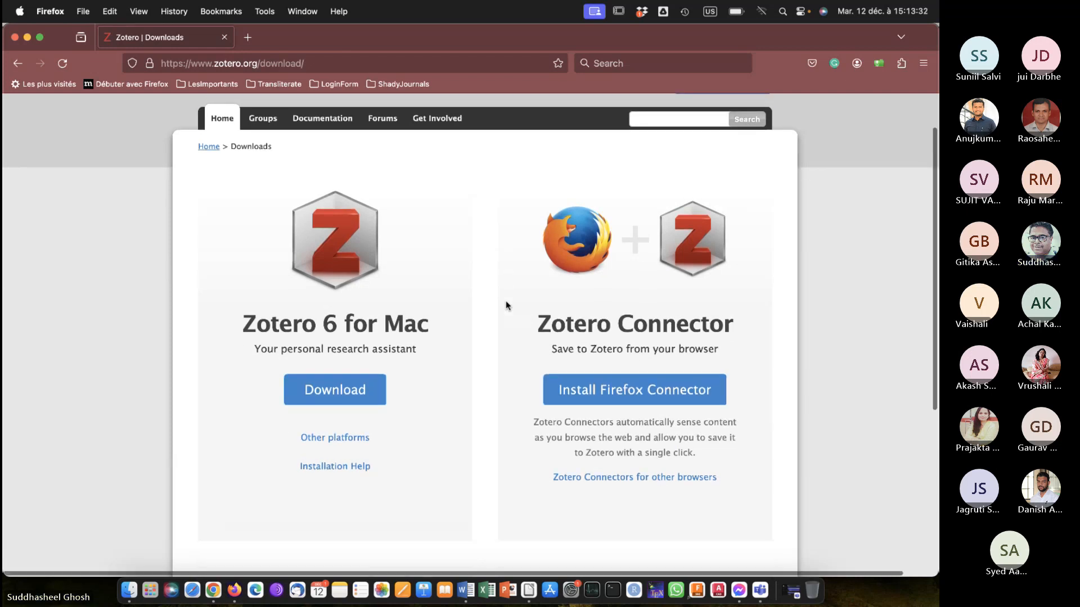
scroll(507, 305, down, 1)
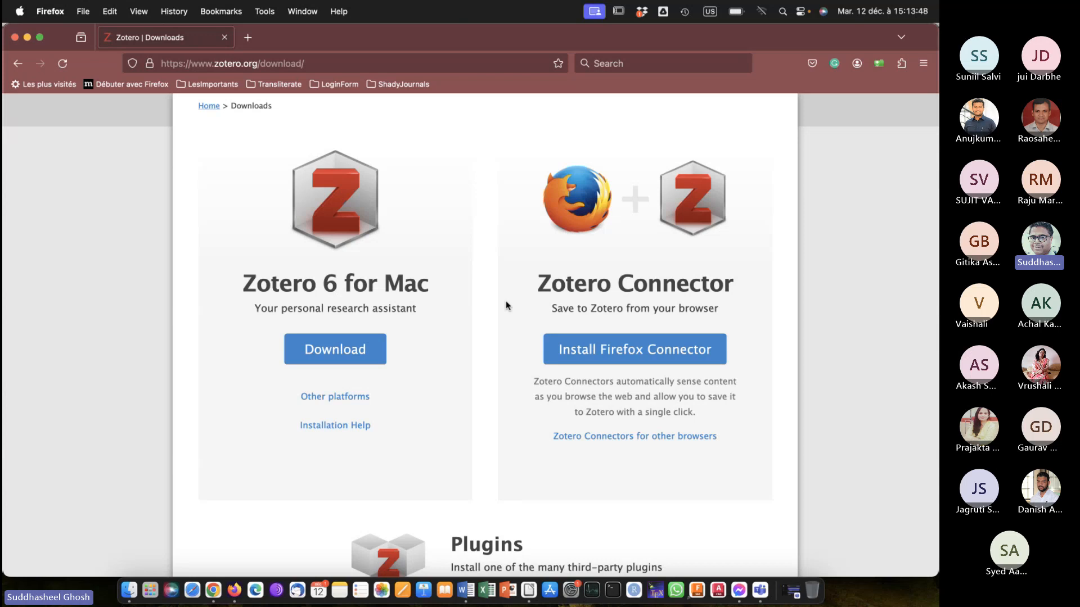
scroll(506, 305, up, 2)
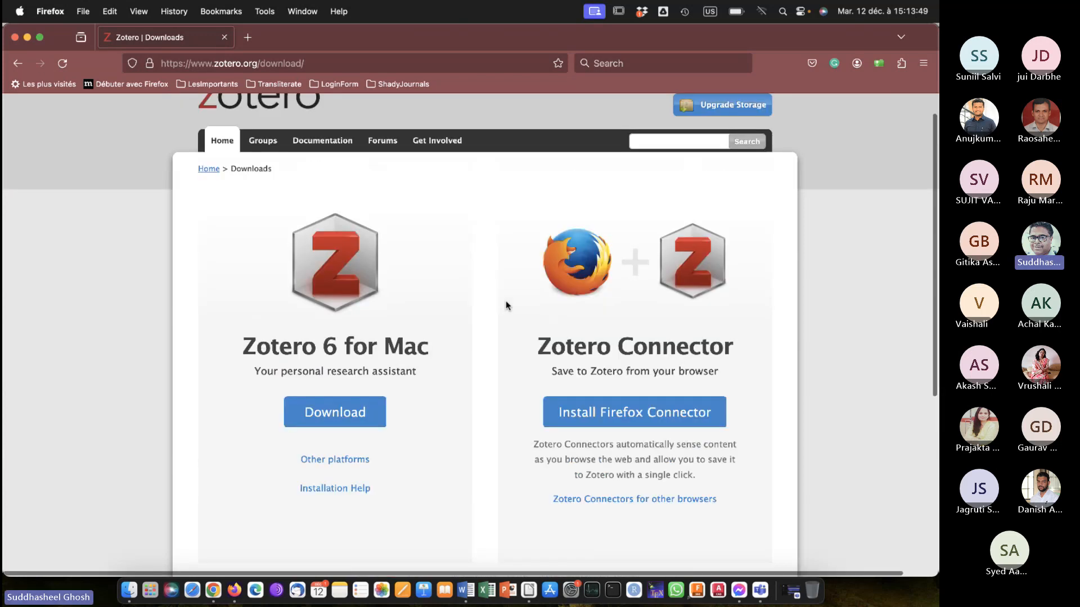
scroll(506, 306, down, 2)
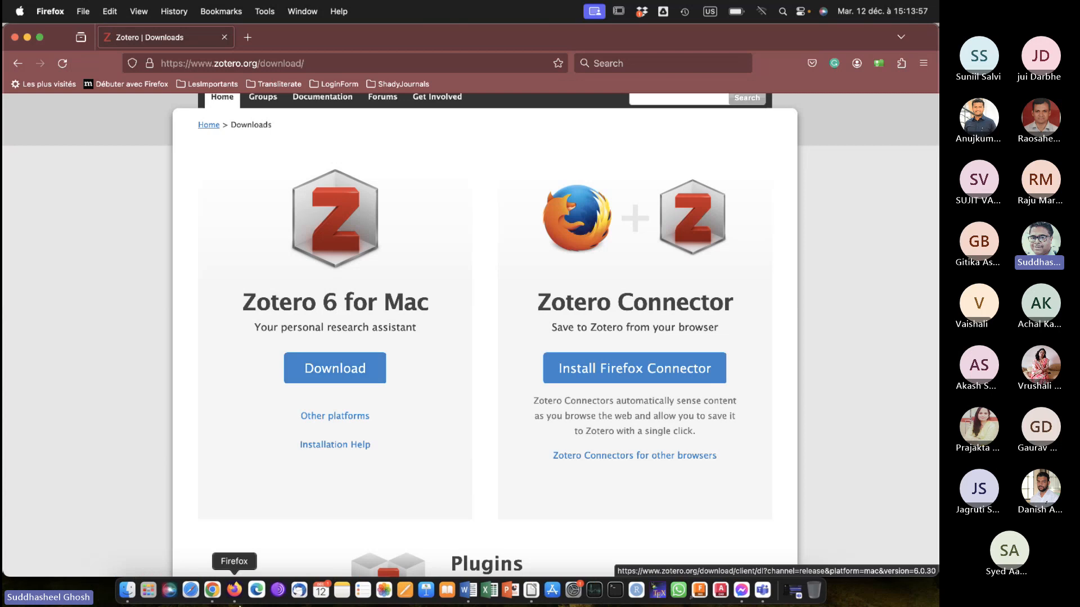
Find and launch the installed Zotero application, and acknowledge its Word plugin installation notice.
click(151, 595)
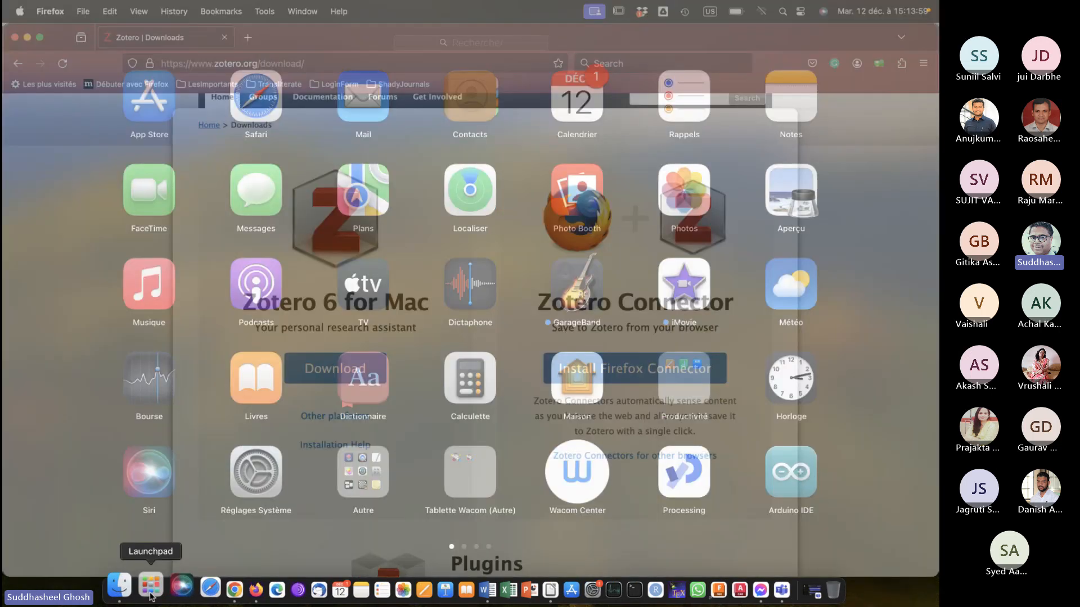
text(zot)
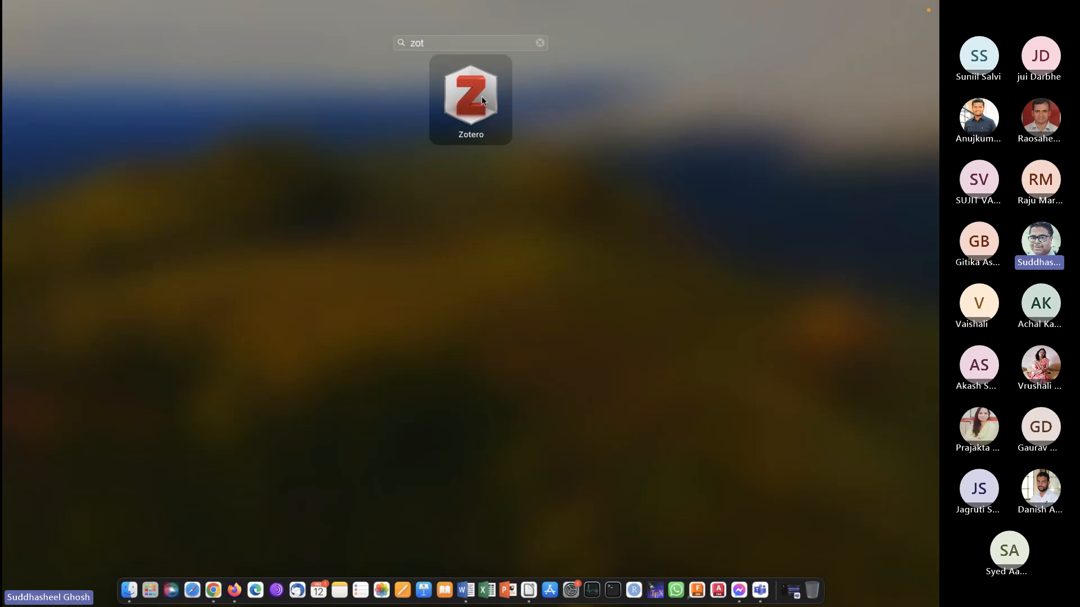
click(481, 95)
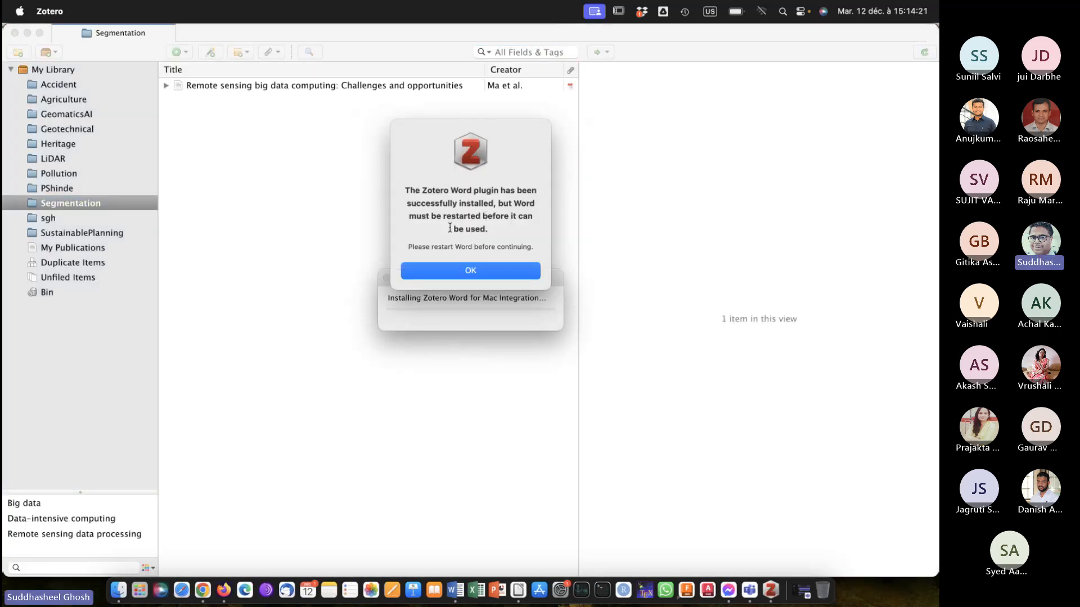
click(458, 271)
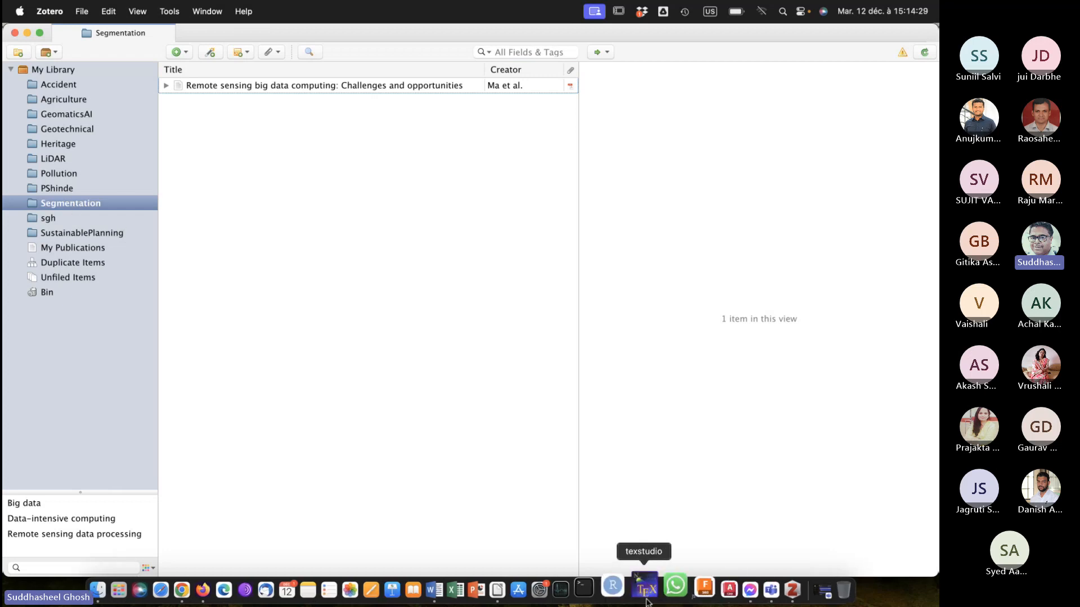
Switch to Microsoft Word and restart it for the newly installed Zotero plugin.
click(454, 592)
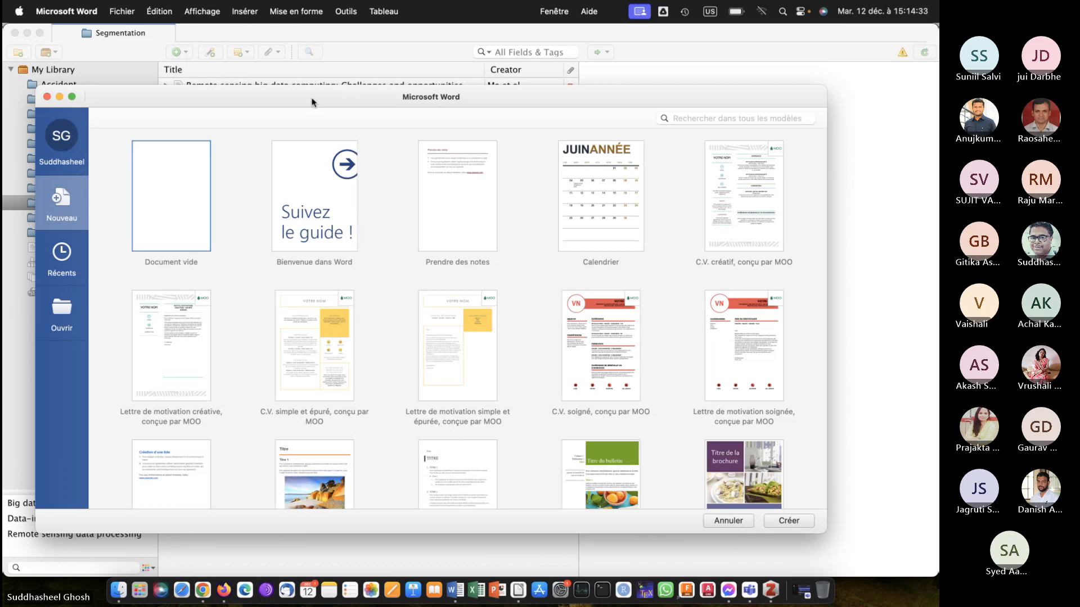
key(super+q)
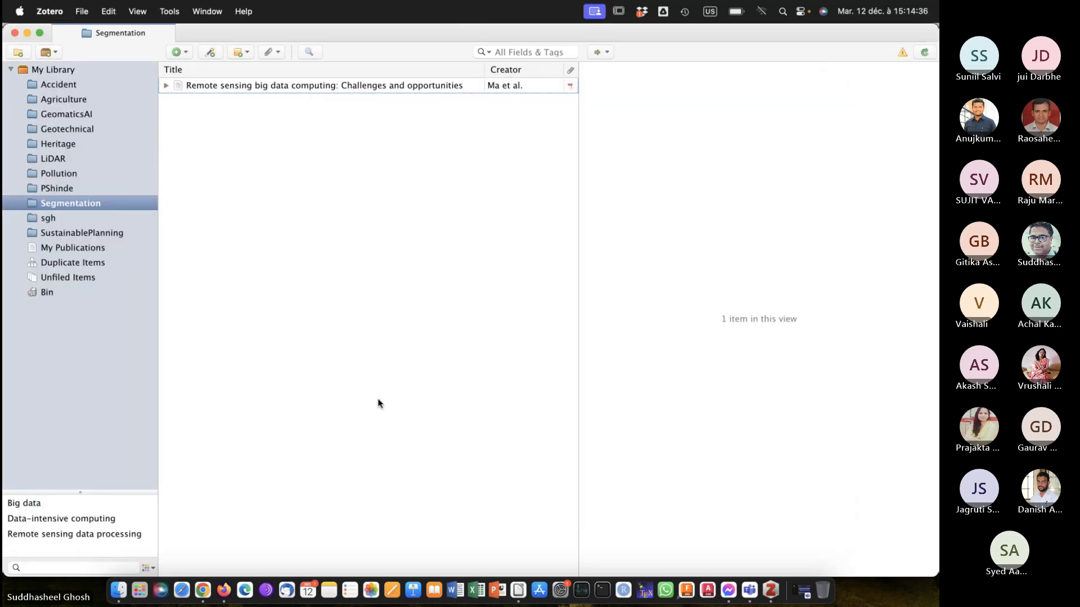
click(454, 591)
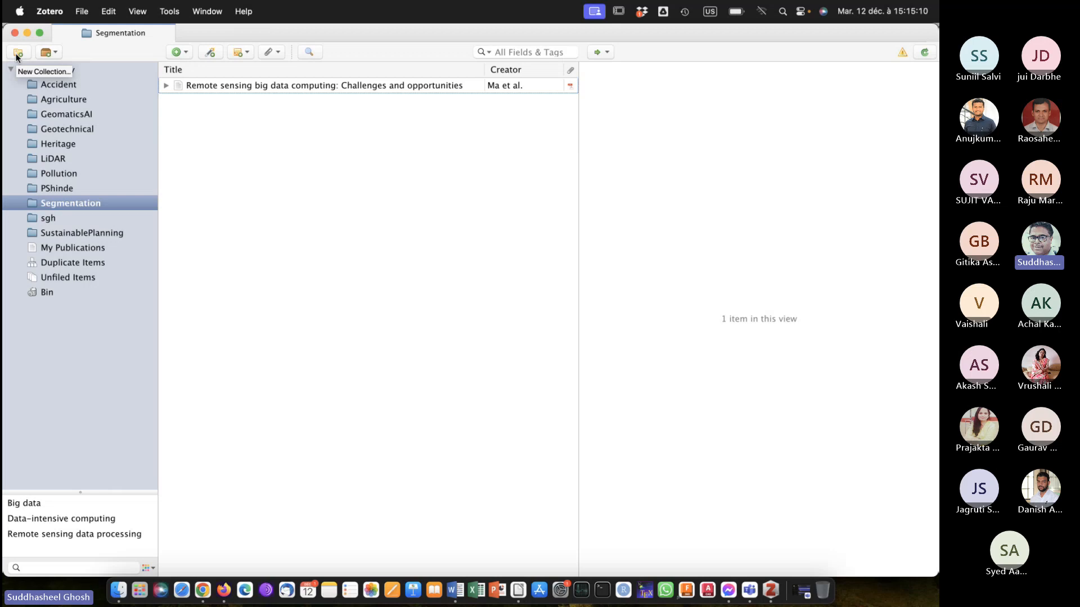
Open the sgh collection in Zotero and browse through its list of references.
click(63, 220)
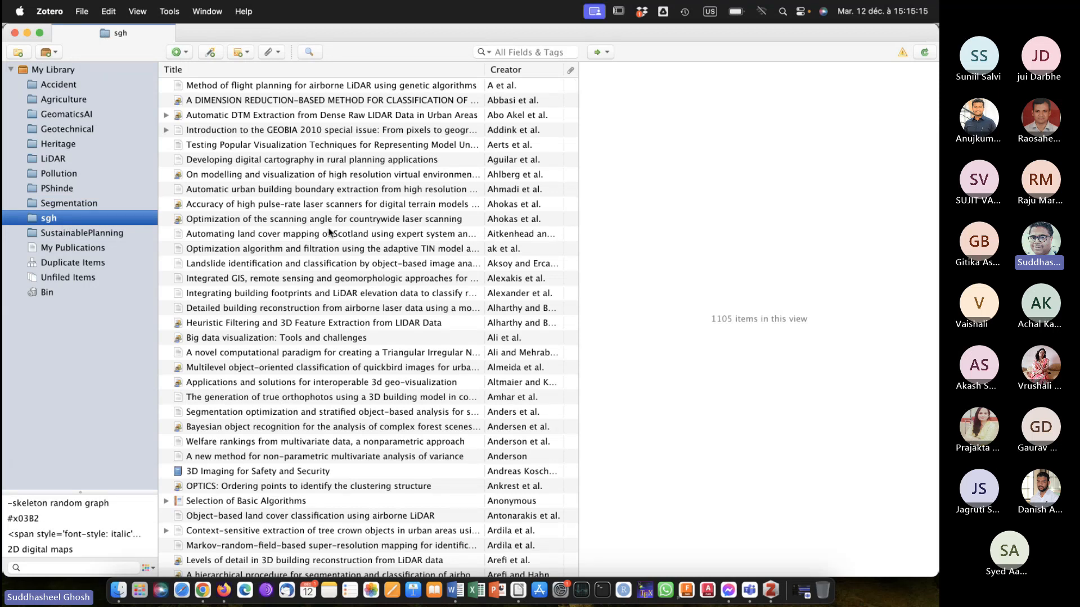
scroll(331, 232, down, 20)
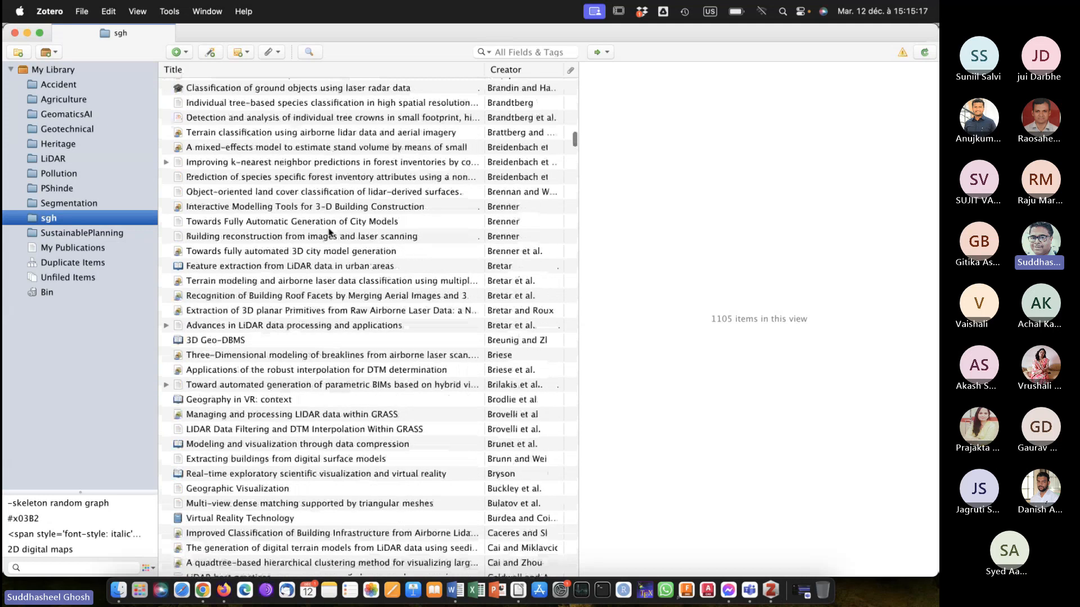
scroll(330, 233, down, 20)
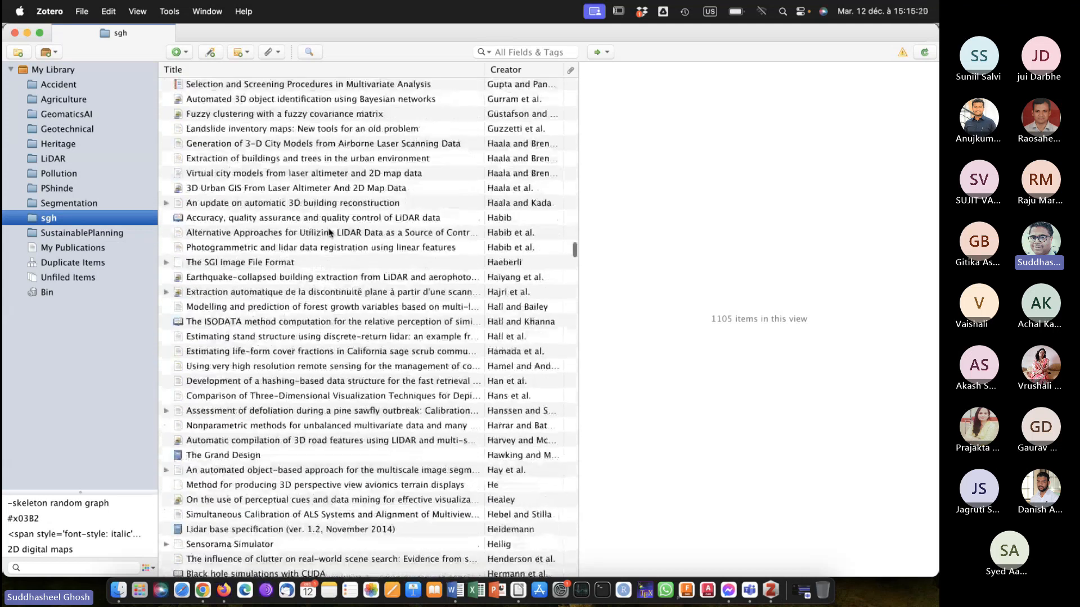
scroll(330, 233, down, 20)
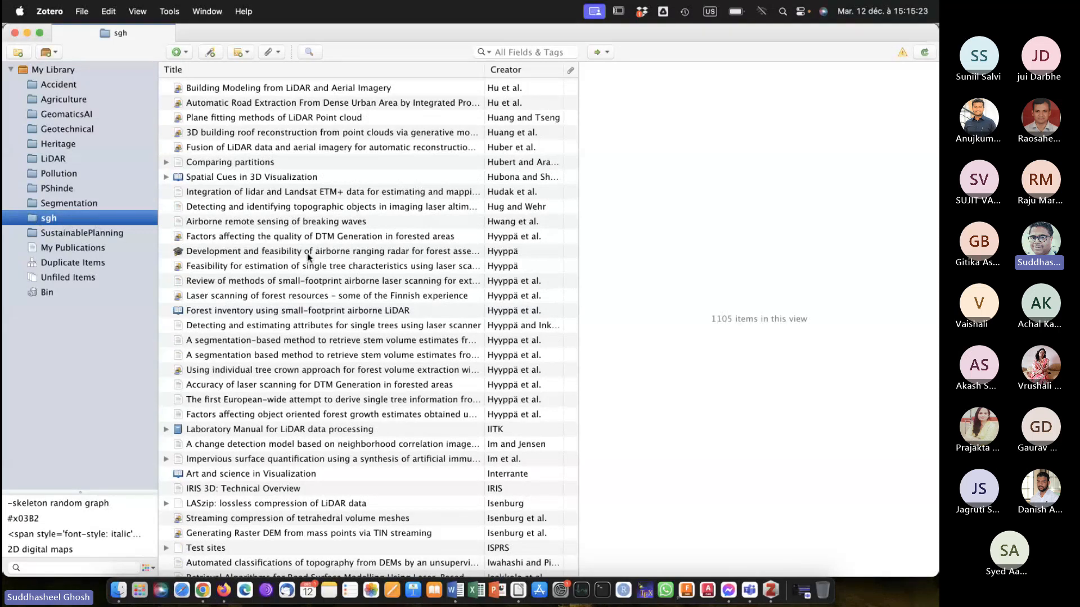
scroll(309, 257, down, 20)
scroll(308, 257, down, 20)
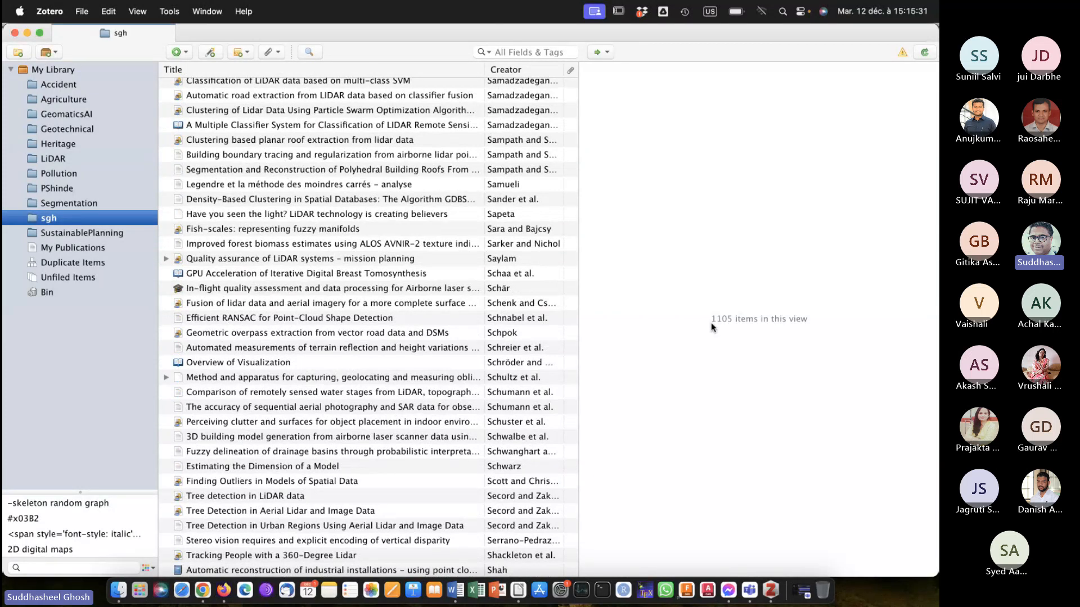
scroll(386, 344, down, 15)
scroll(386, 345, down, 20)
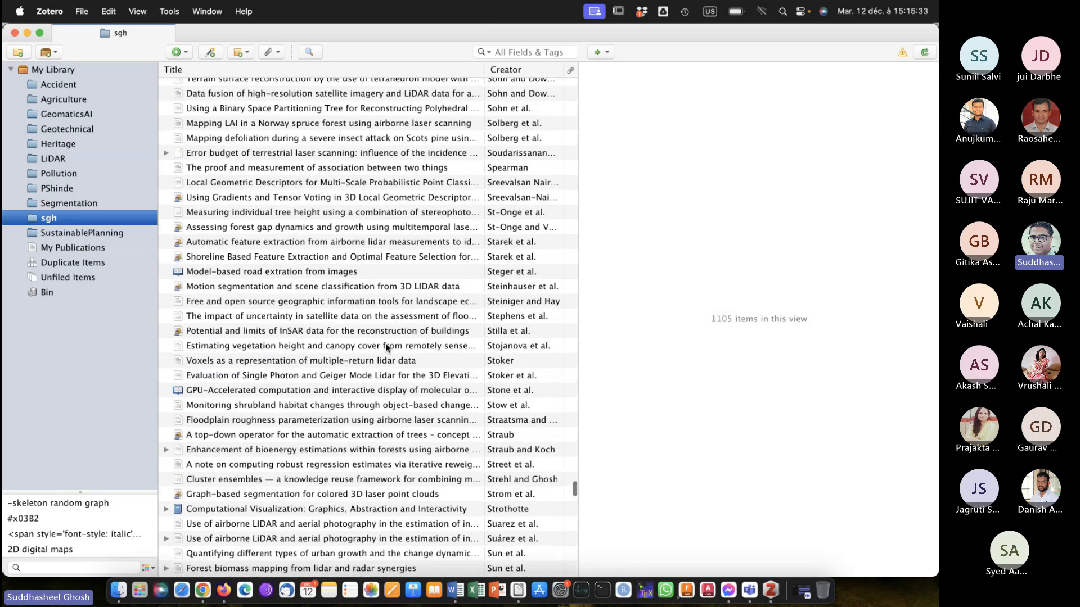
Create a new collection named PhD in My Library and select it.
scroll(386, 347, up, 20)
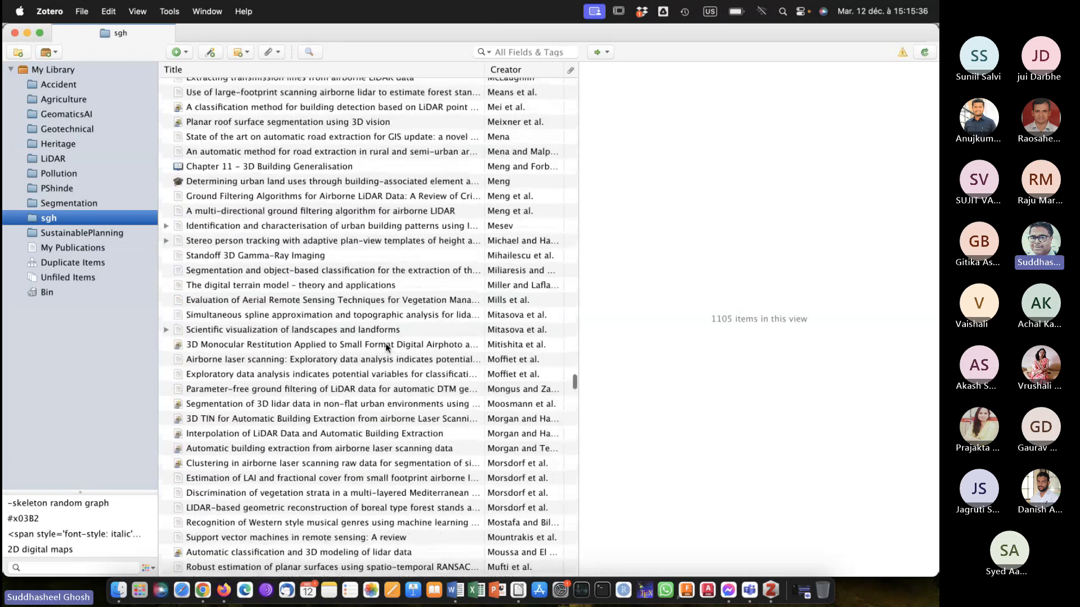
scroll(386, 346, up, 15)
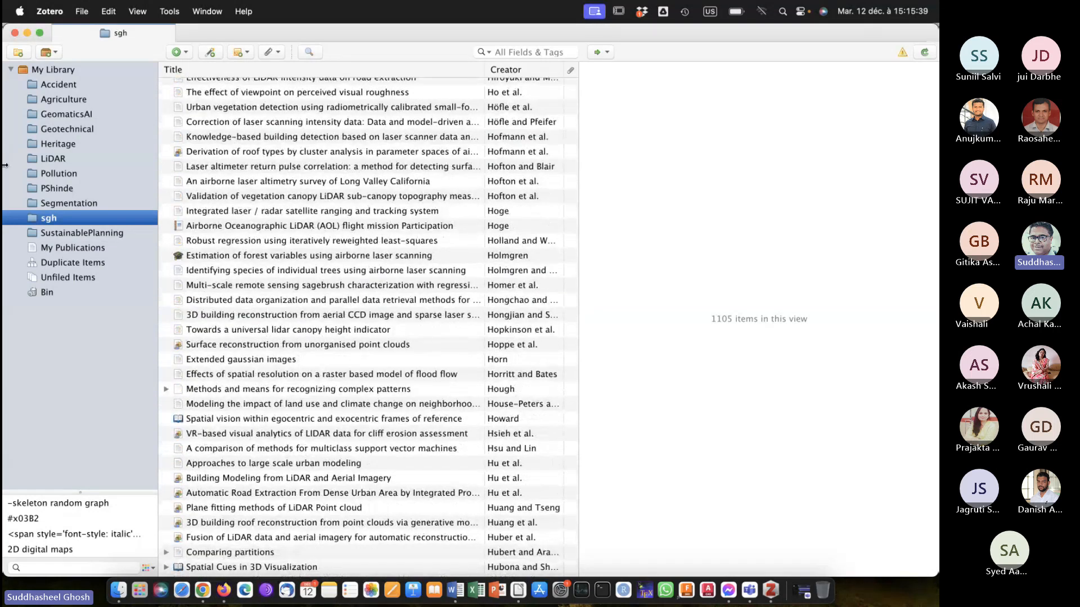
click(18, 53)
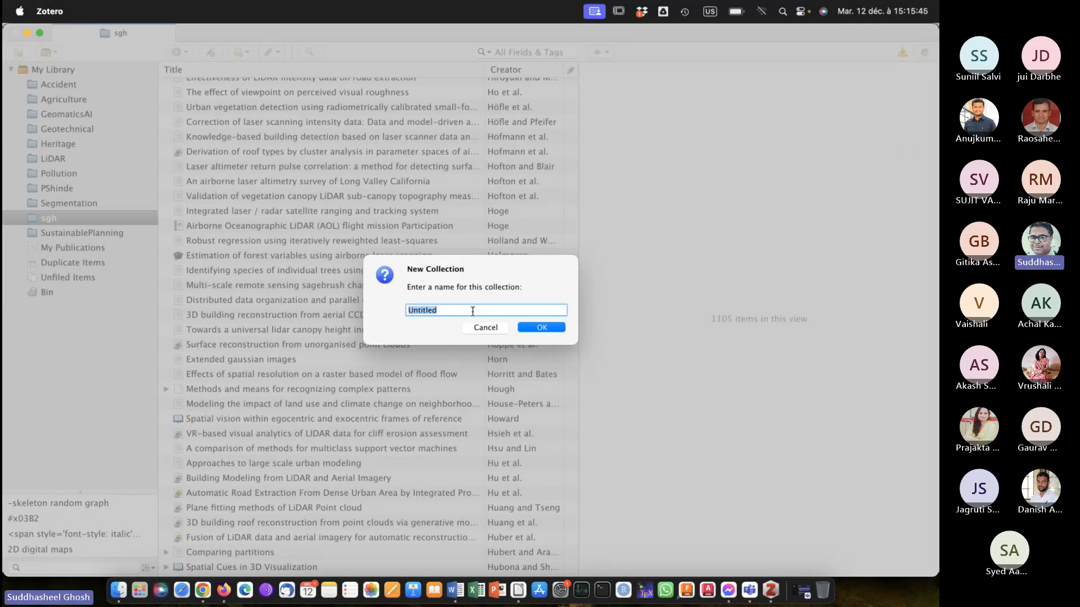
text(PhD)
click(537, 328)
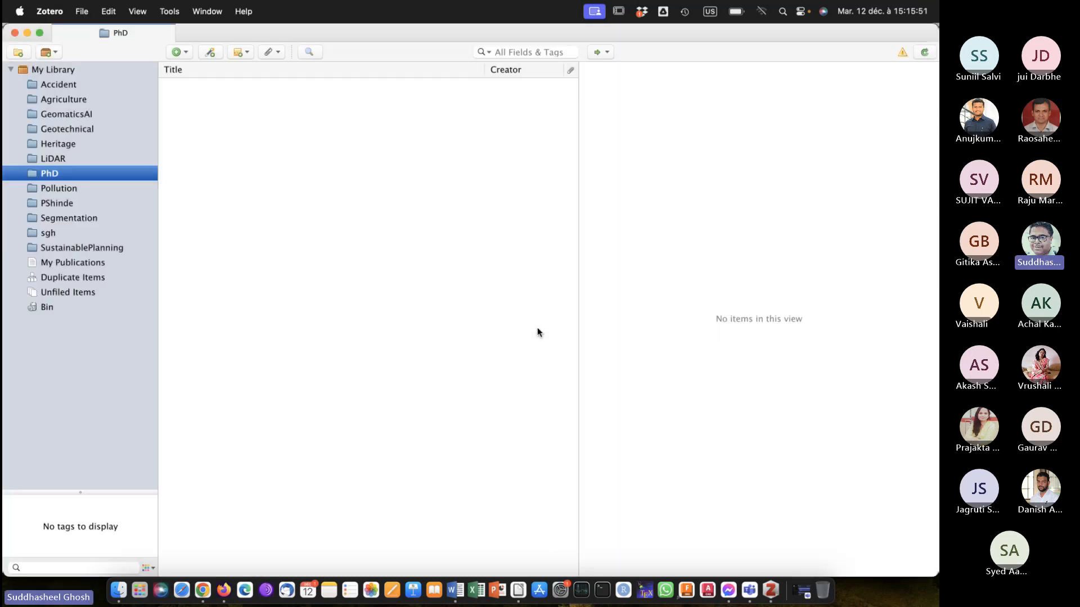
click(394, 280)
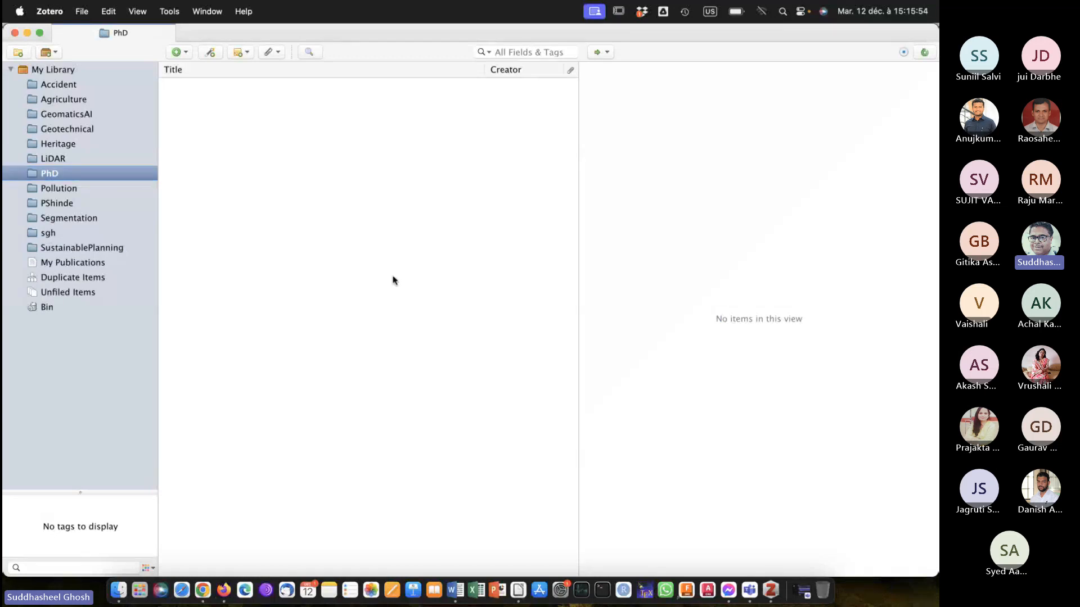
click(94, 174)
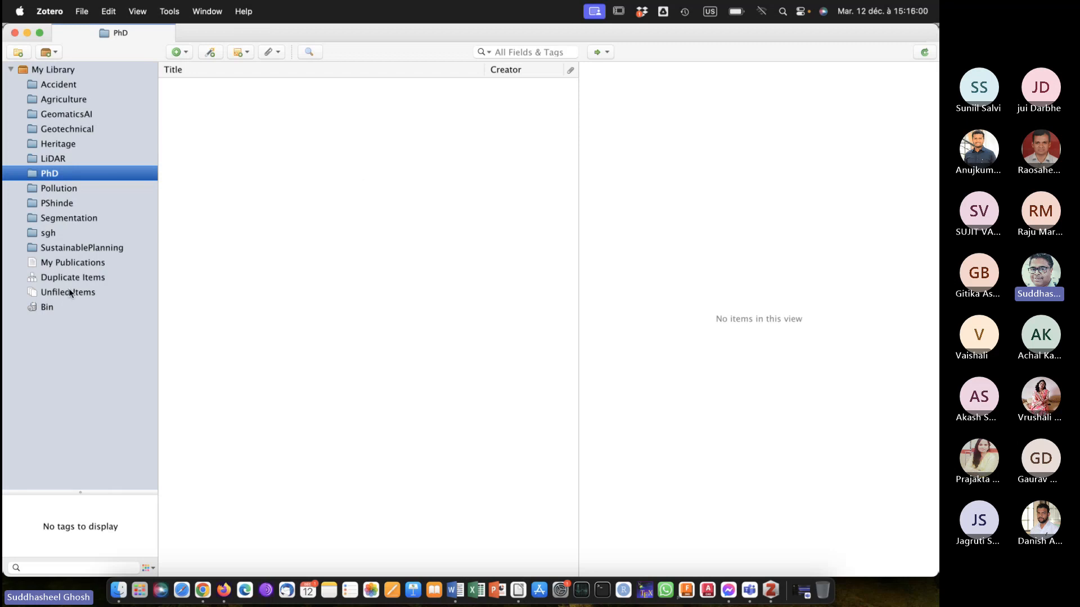
click(296, 242)
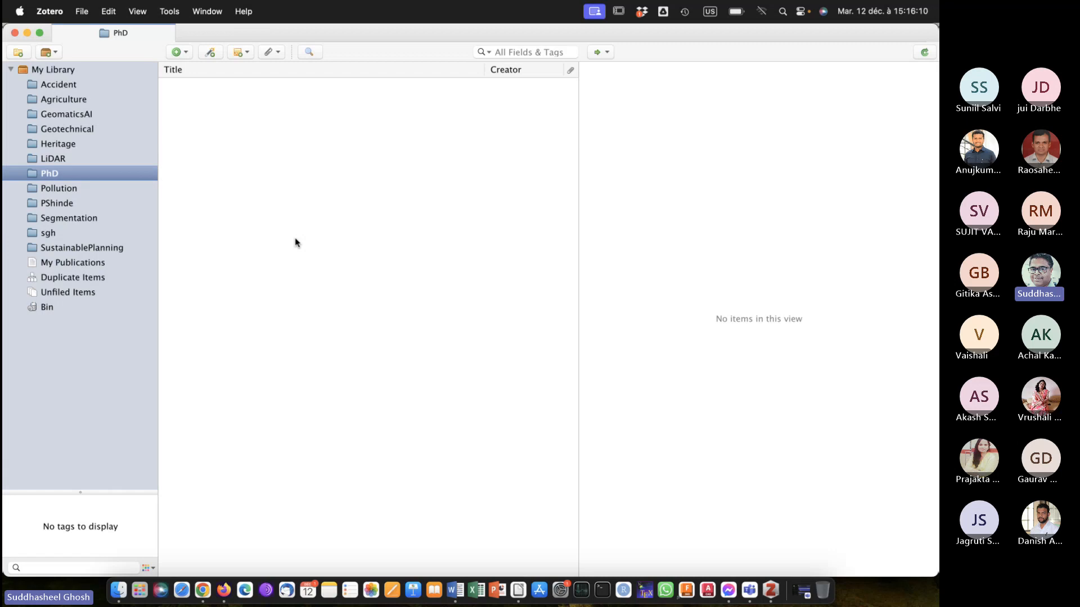
Switch to Firefox and install the Zotero Connector extension from the Zotero download page, granting the requested permissions.
click(225, 587)
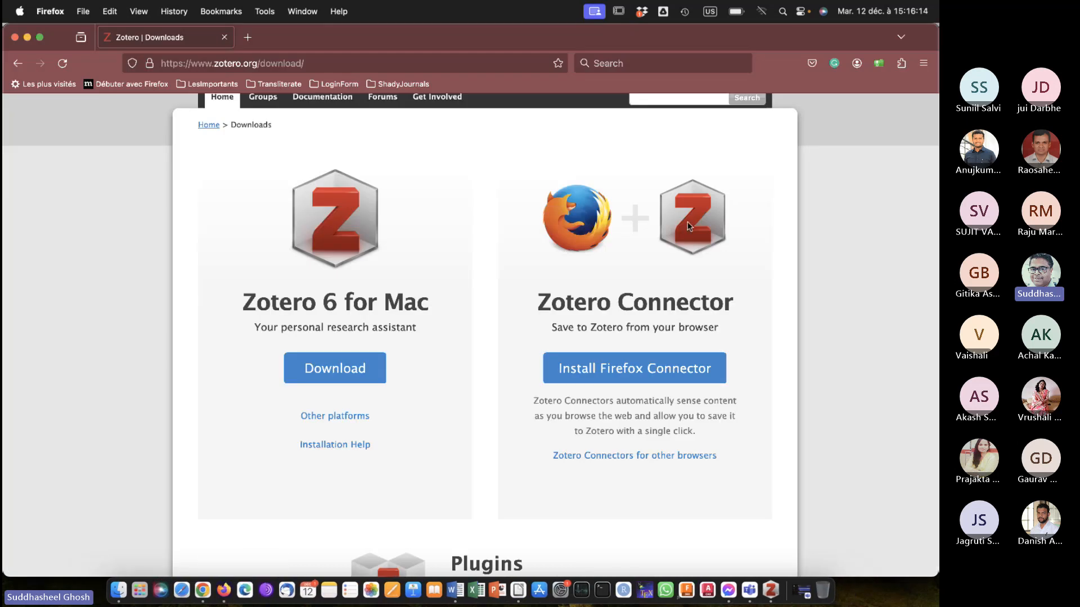
click(771, 590)
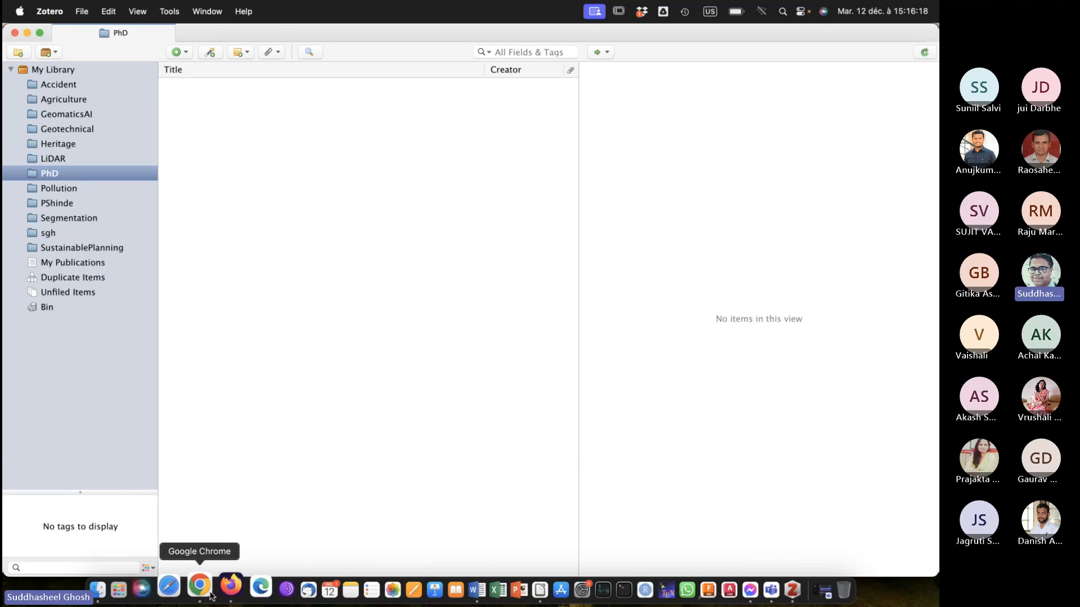
click(225, 586)
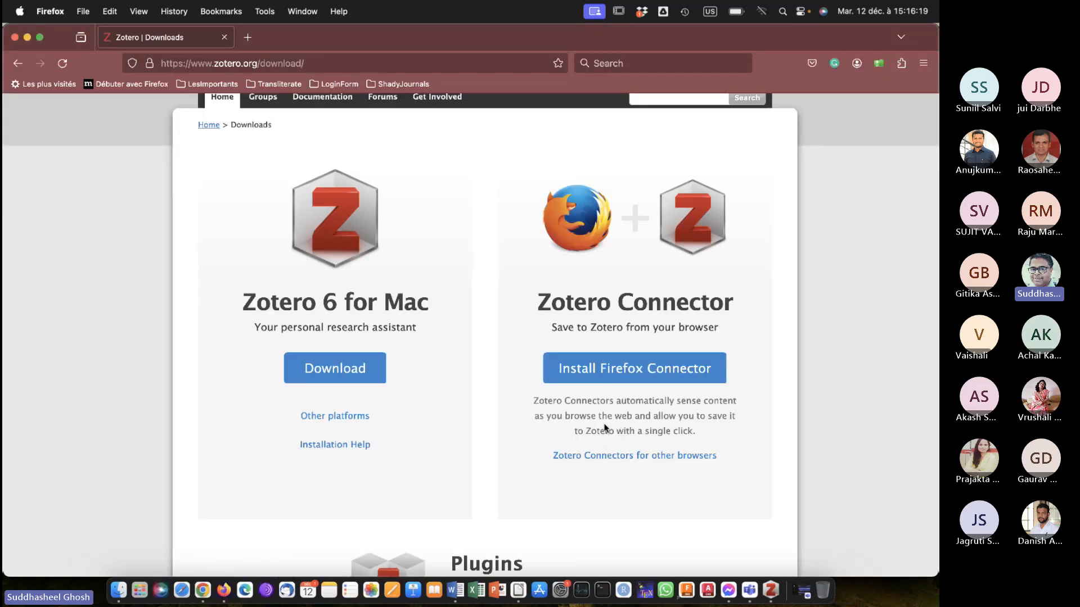
click(600, 370)
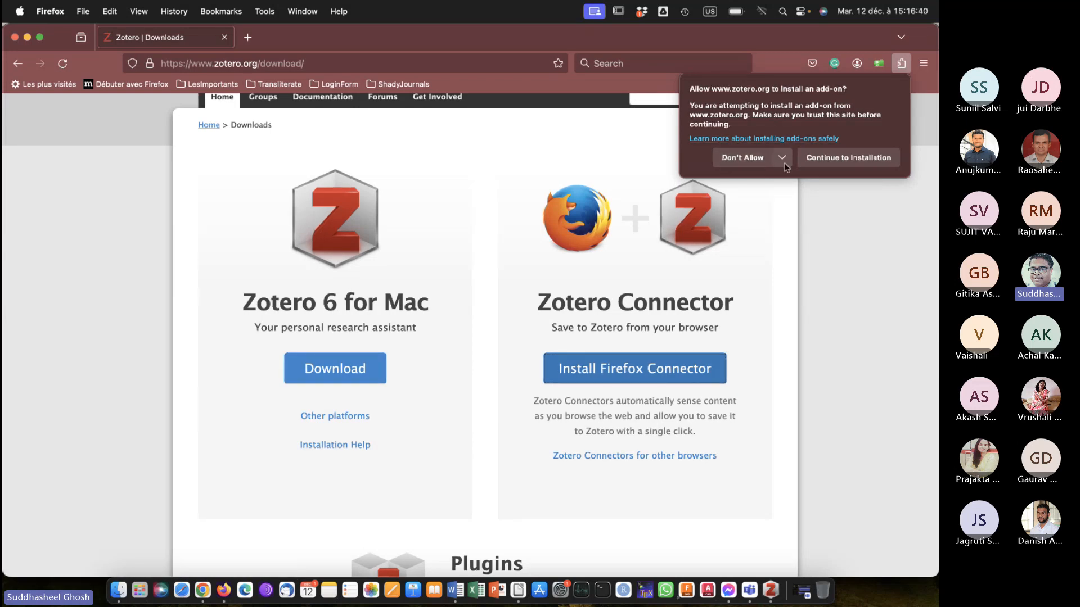
click(830, 158)
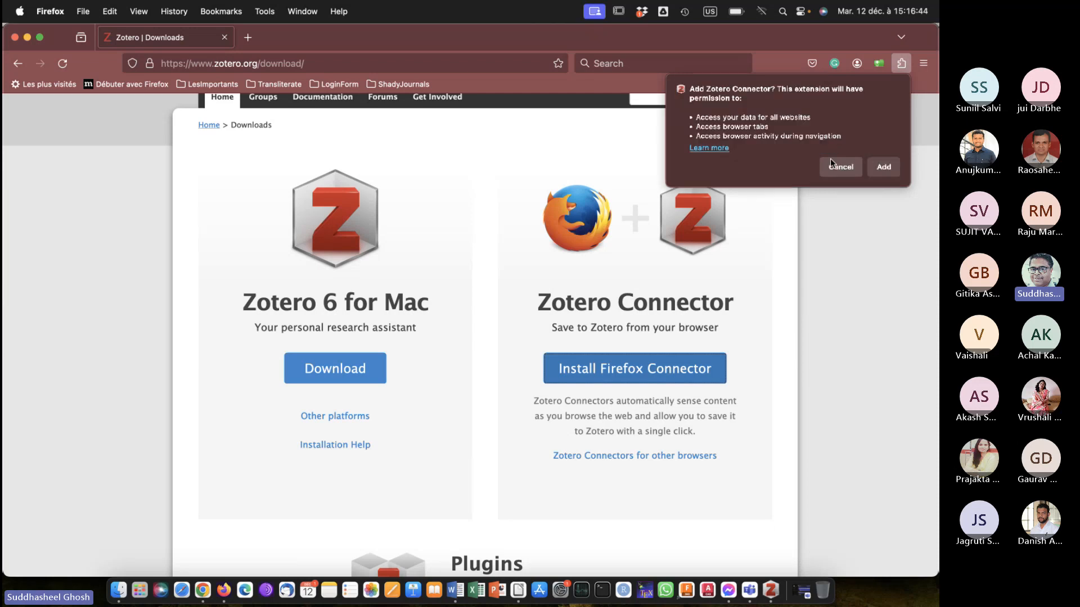
click(883, 169)
click(902, 155)
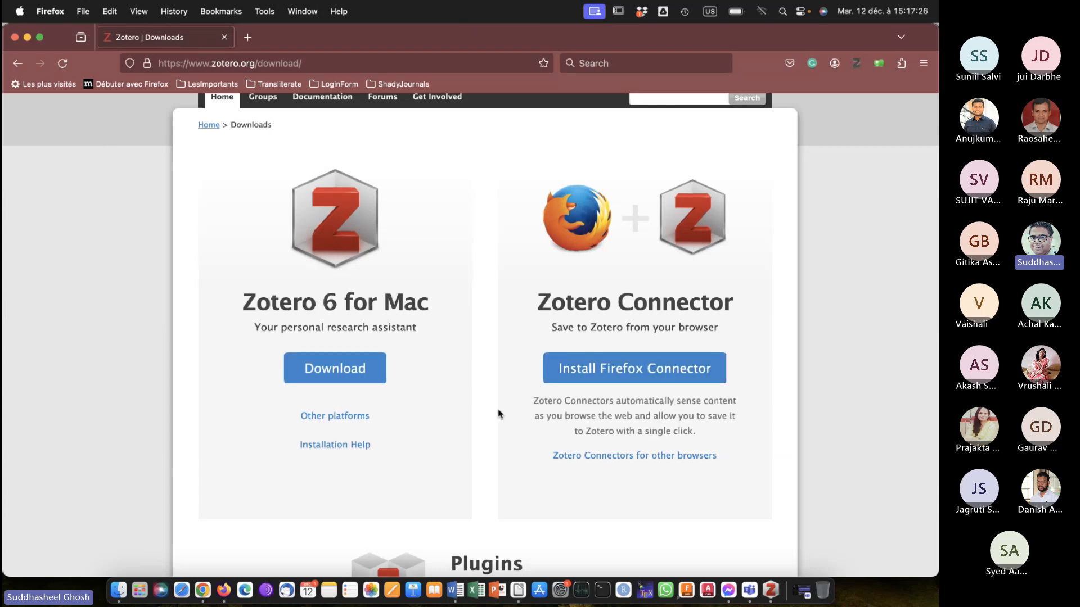
click(771, 587)
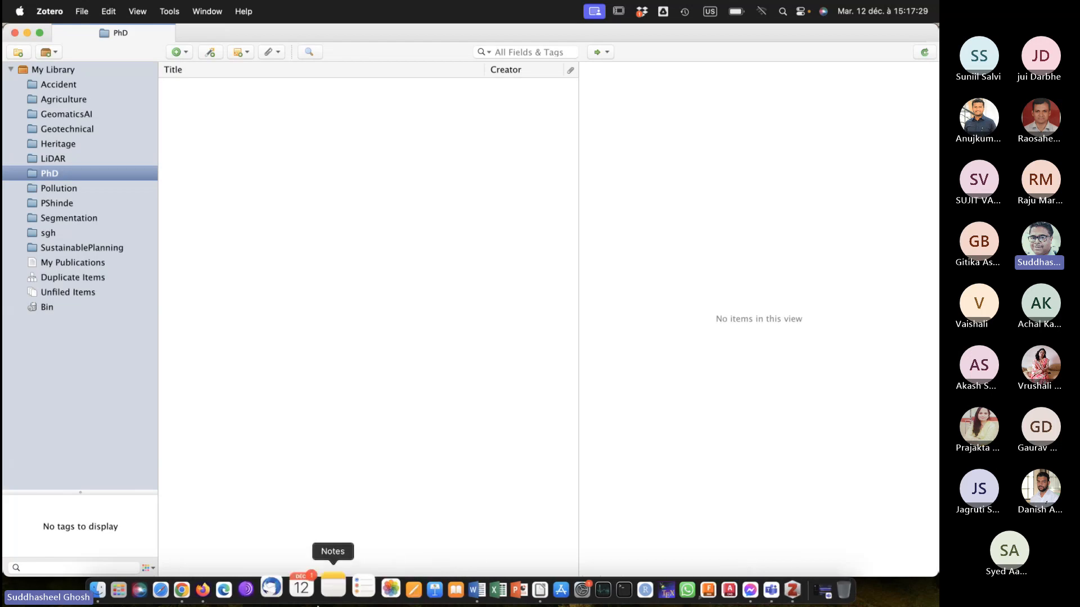
click(223, 587)
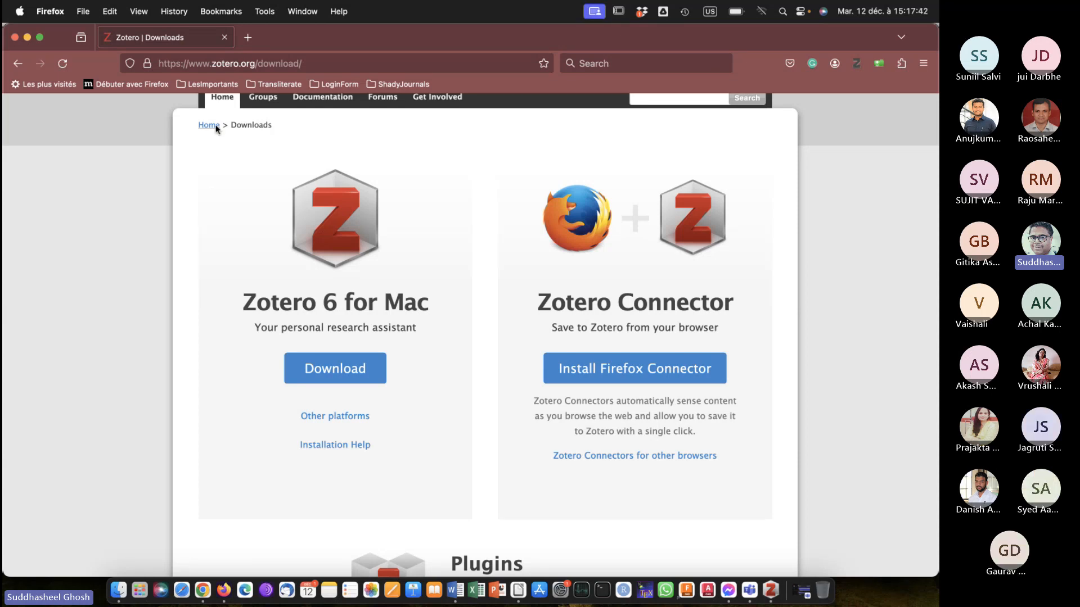
click(278, 63)
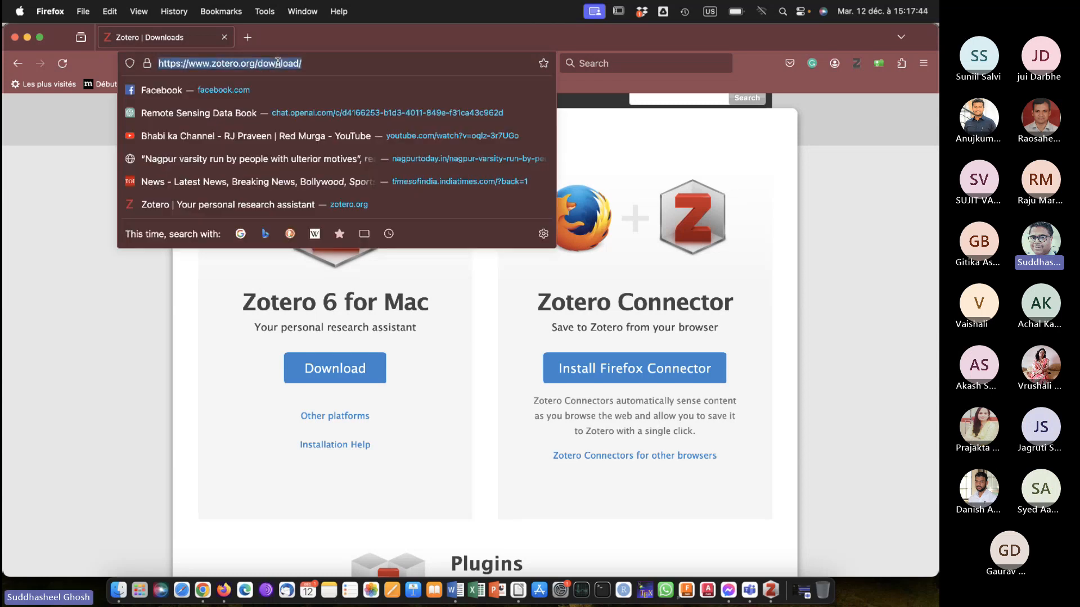
text(sciencedirec)
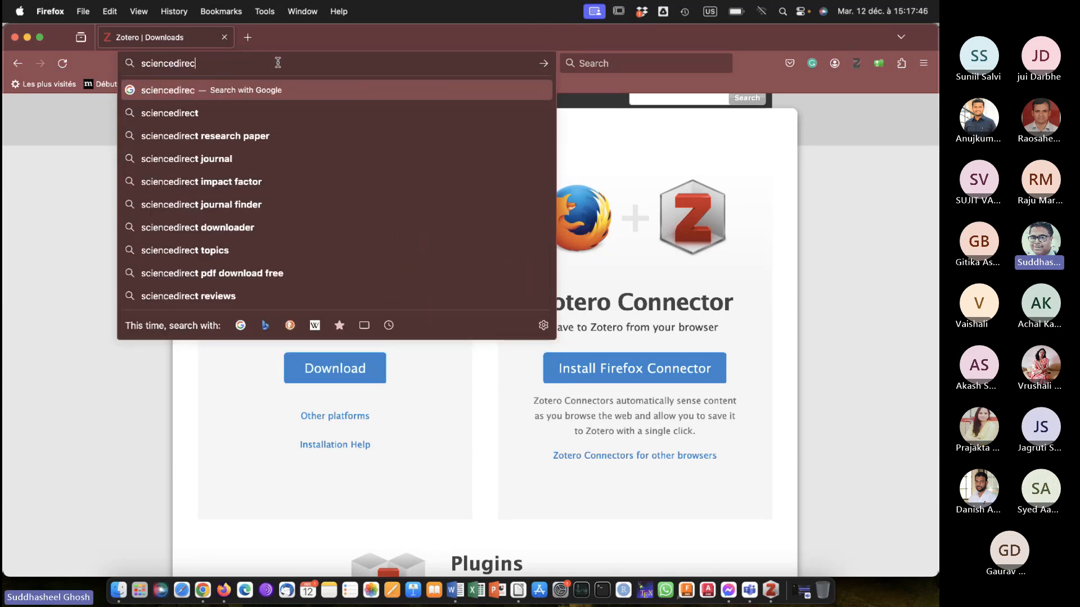
text(t.com)
key(Return)
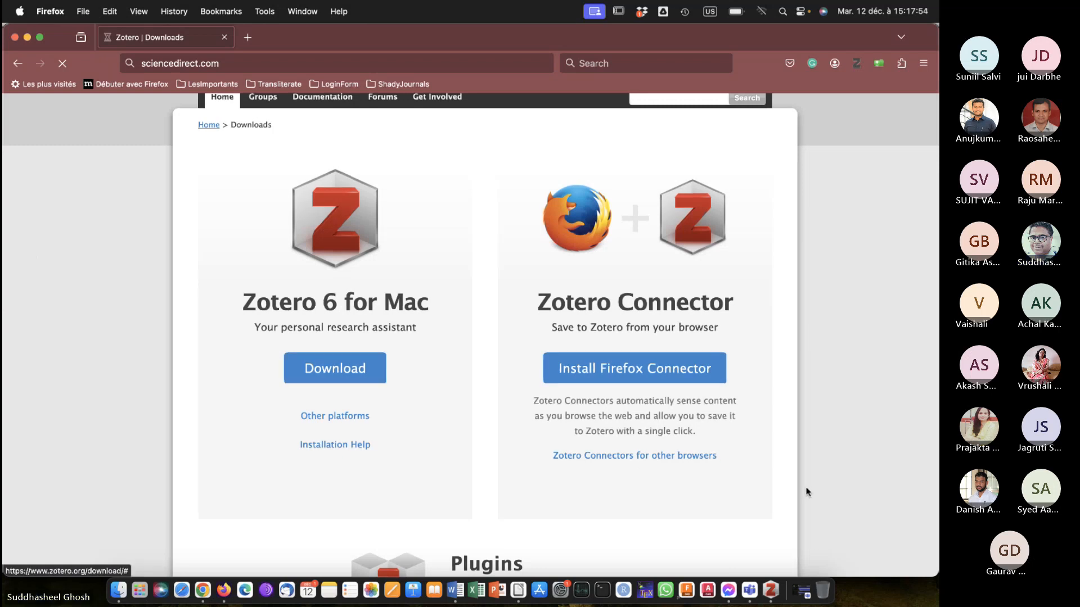
click(873, 502)
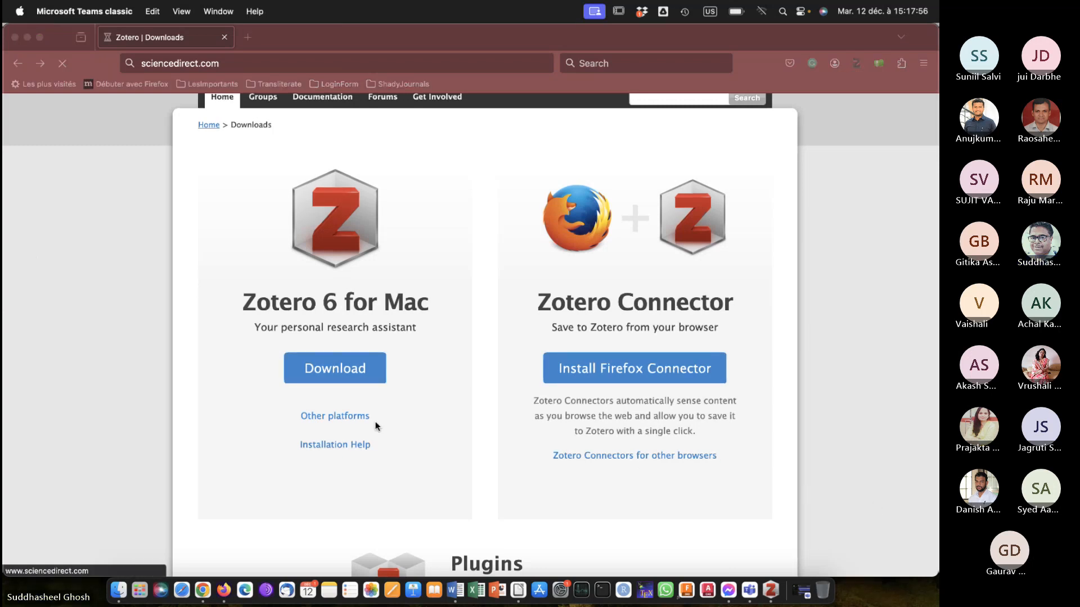
click(150, 244)
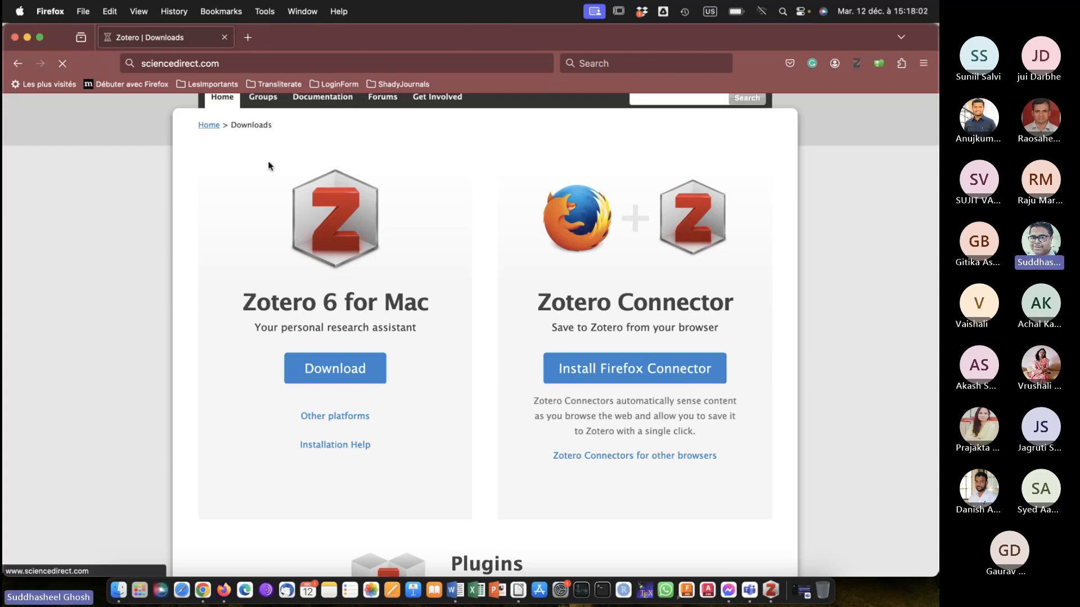
key(Escape)
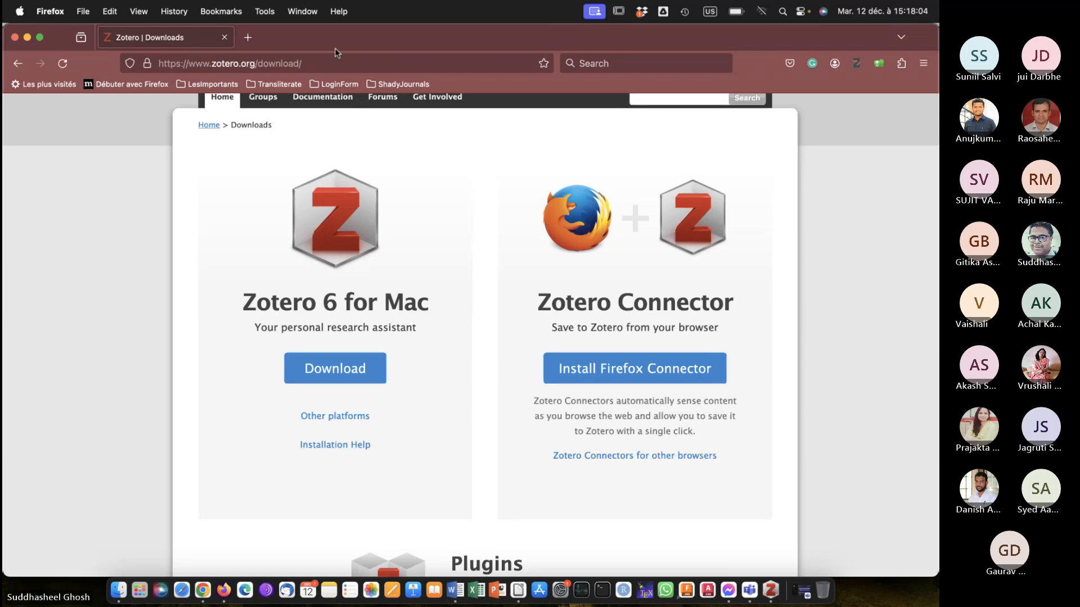
Search Google for sciencedirect in a new browser tab and open the ScienceDirect website.
click(247, 37)
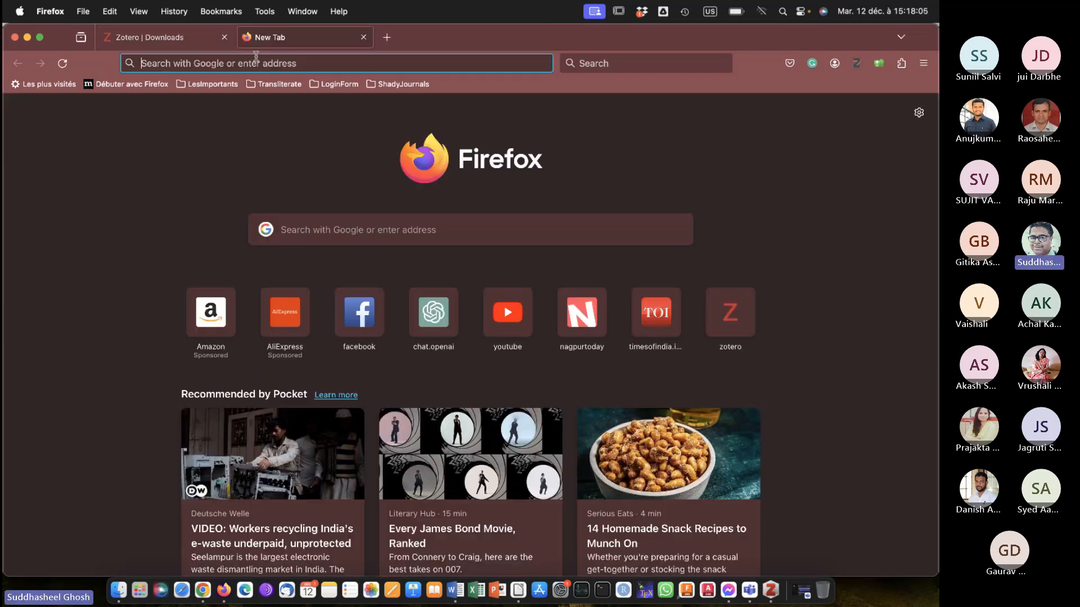
click(263, 64)
text(science)
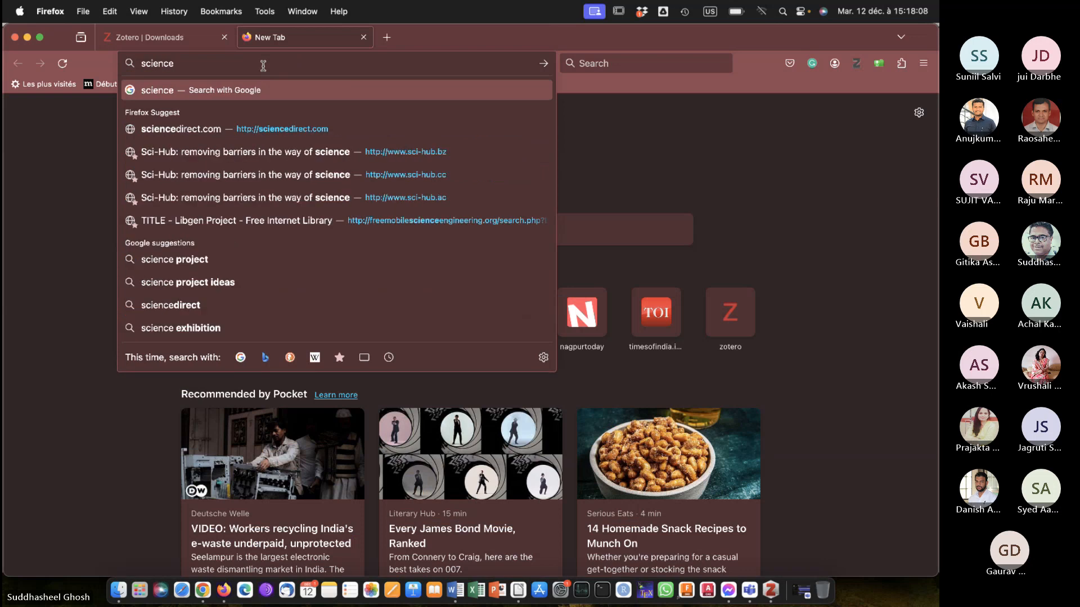
text(direct)
key(Return)
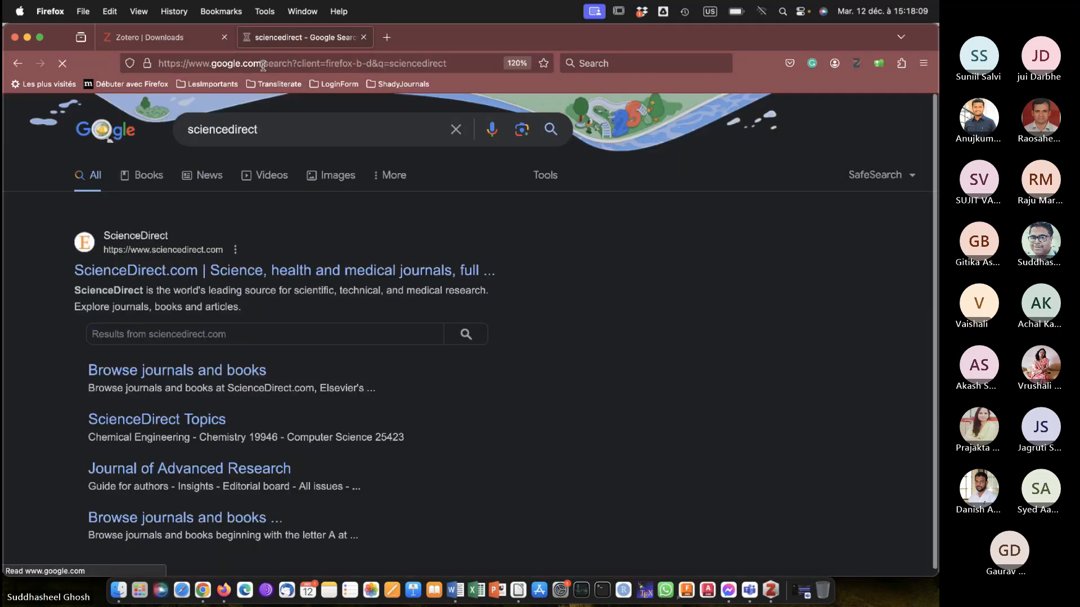
click(160, 268)
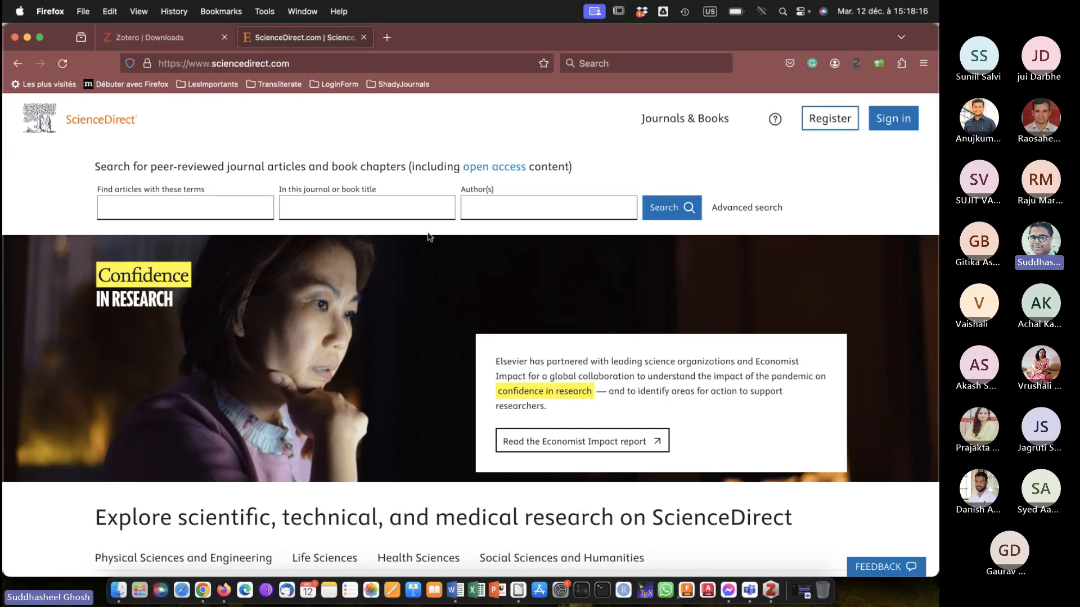
Search ScienceDirect for articles with the terms "smart cities".
click(213, 211)
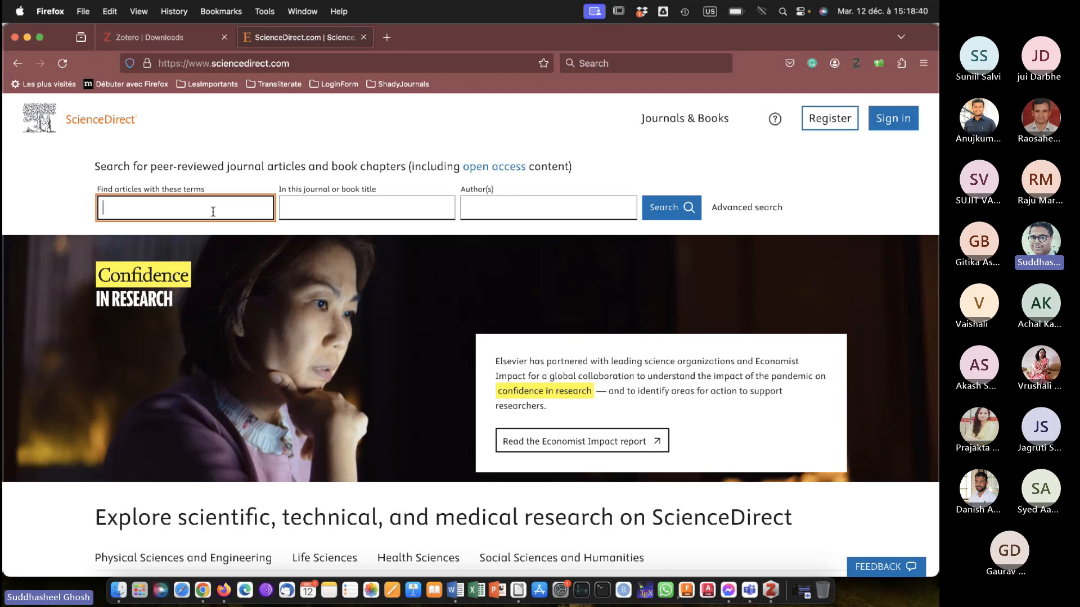
text(smart cities)
key(Return)
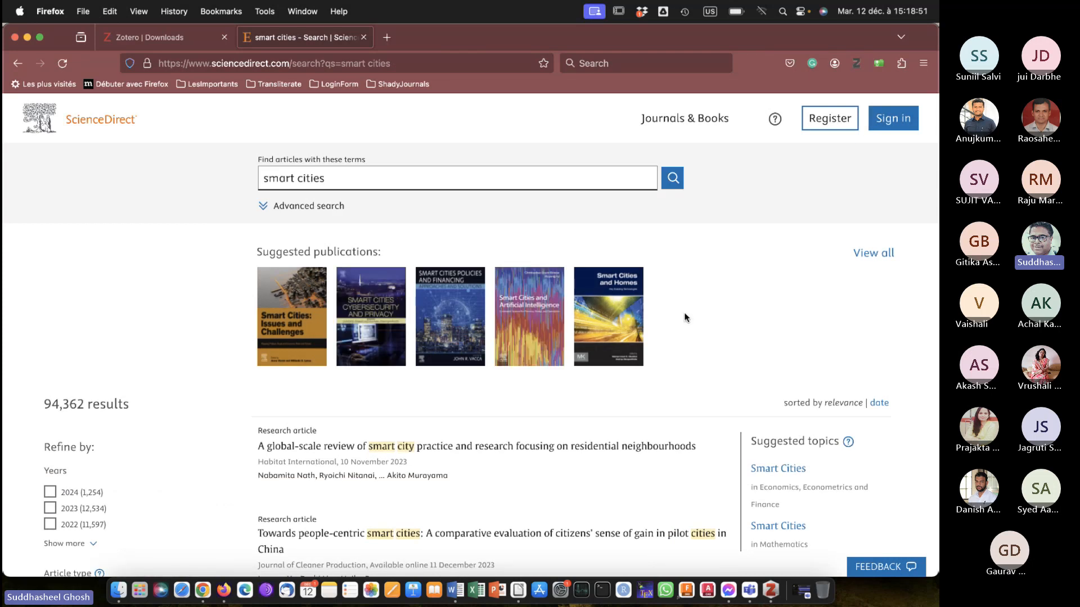
Browse the article results and limit them to the Open access & Open archive access type.
scroll(684, 313, down, 3)
scroll(685, 317, down, 3)
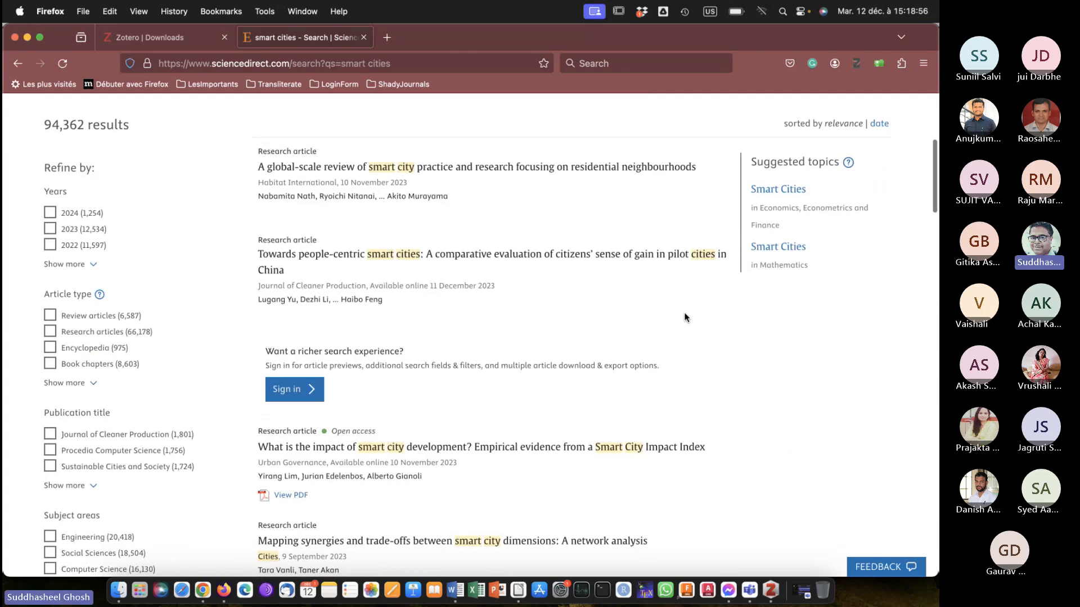
scroll(684, 317, up, 6)
scroll(685, 317, down, 7)
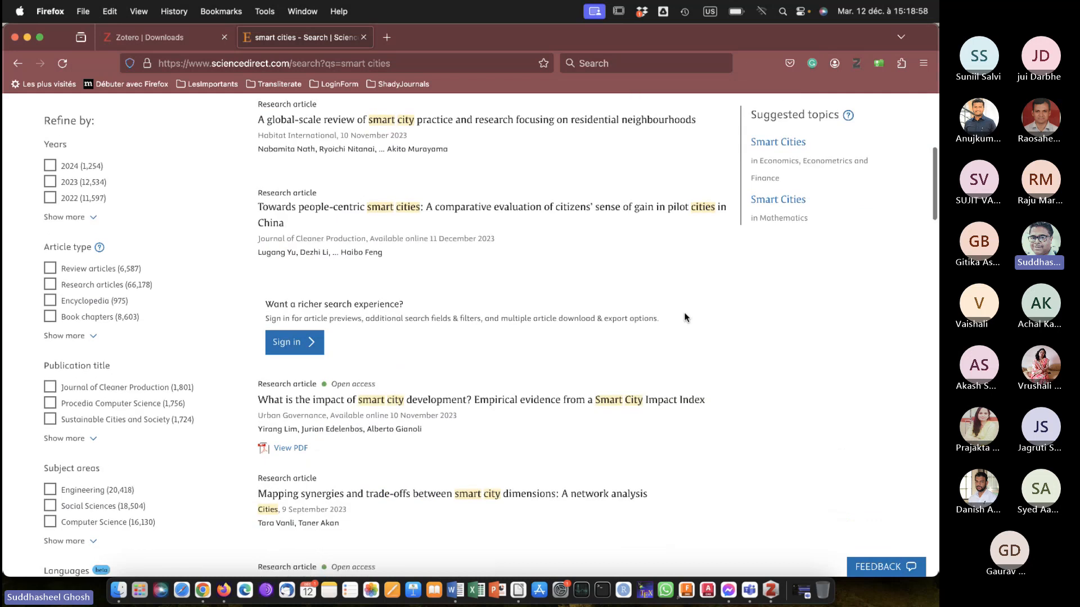
scroll(685, 317, down, 4)
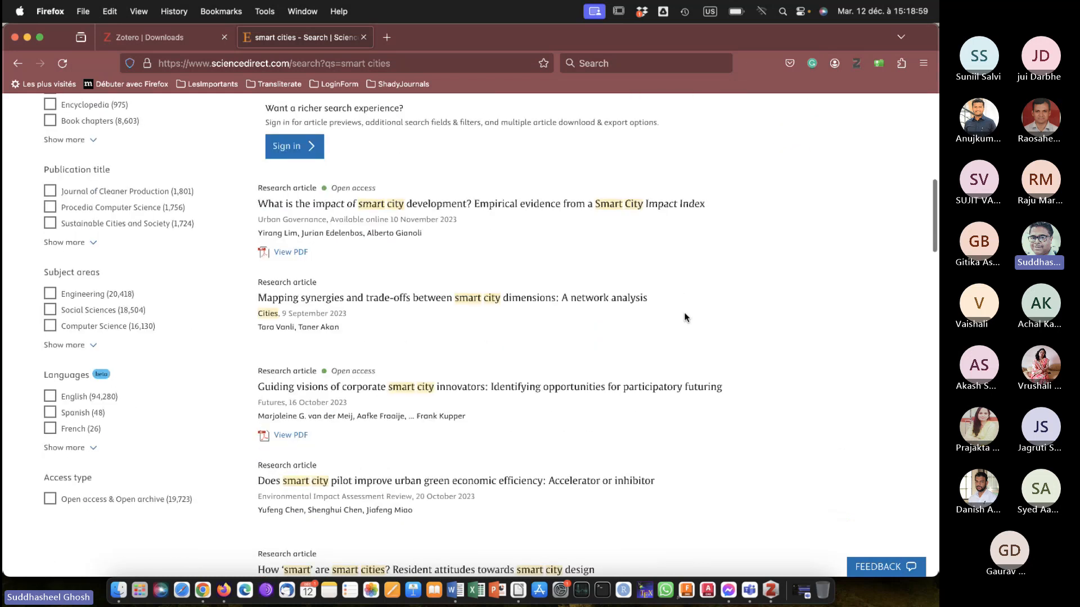
scroll(685, 317, down, 1)
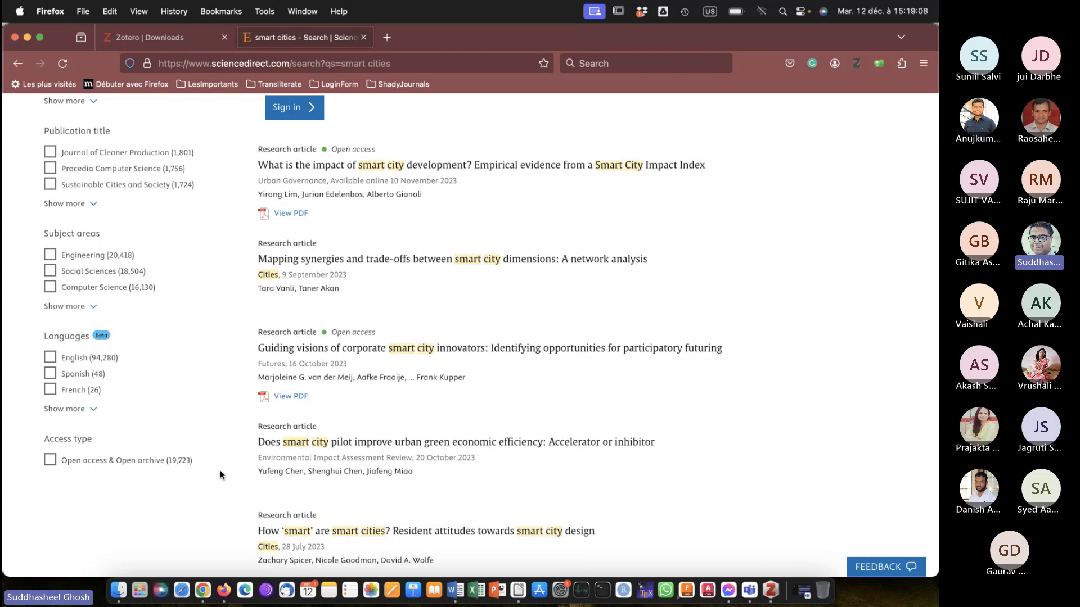
click(50, 460)
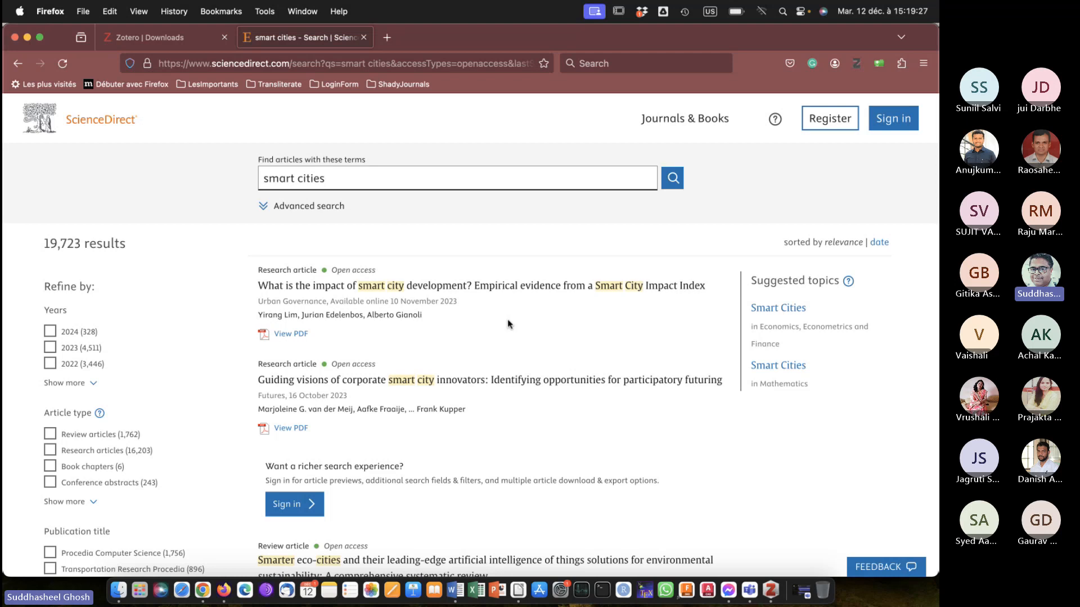
Open the article "What is the impact of smart city development?", check the PhD collection in Zotero, and return to the article in Firefox.
click(405, 287)
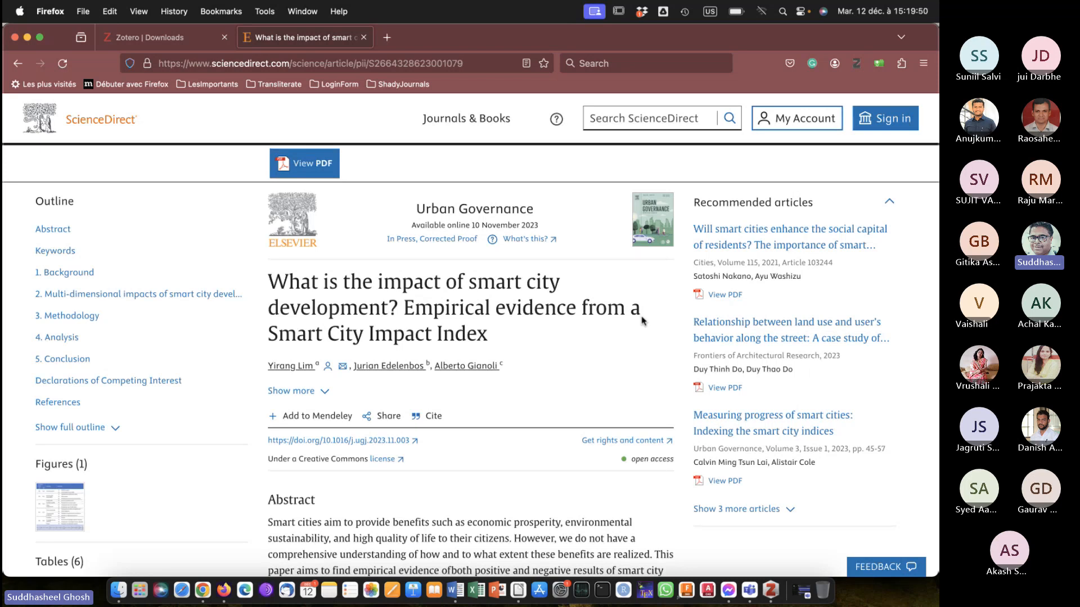
click(770, 586)
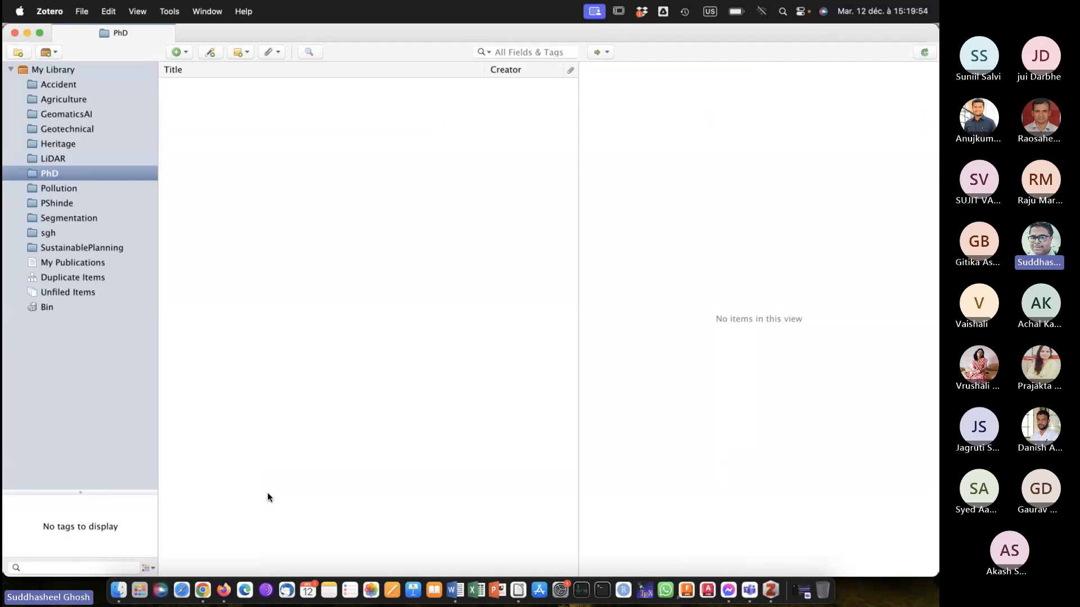
click(223, 588)
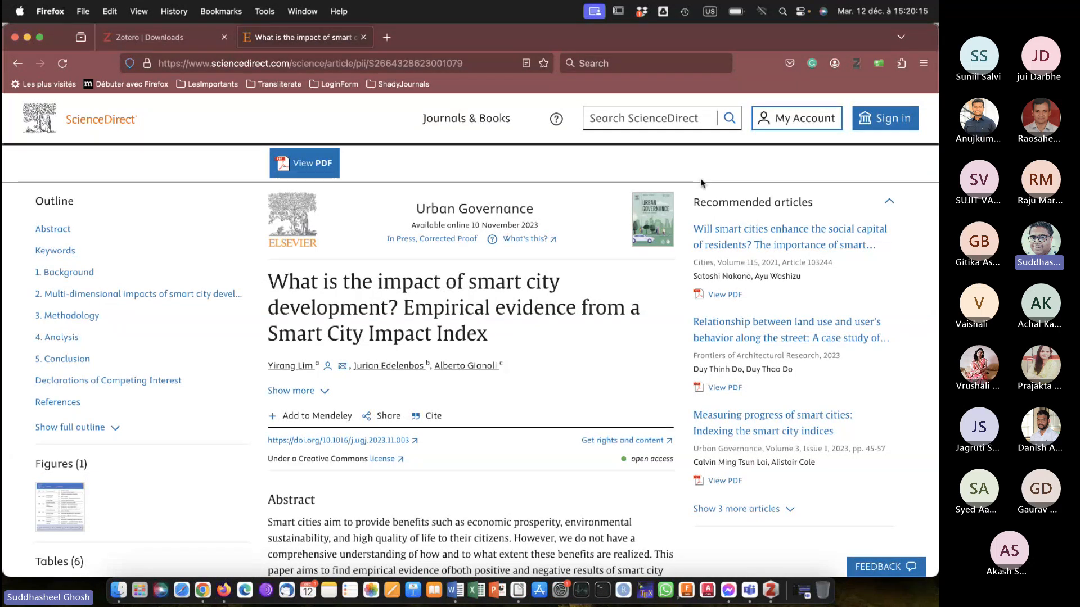
Dismiss the Zotero Connector introduction and save the article "What is the impact of smart city development?" to the PhD collection.
click(856, 64)
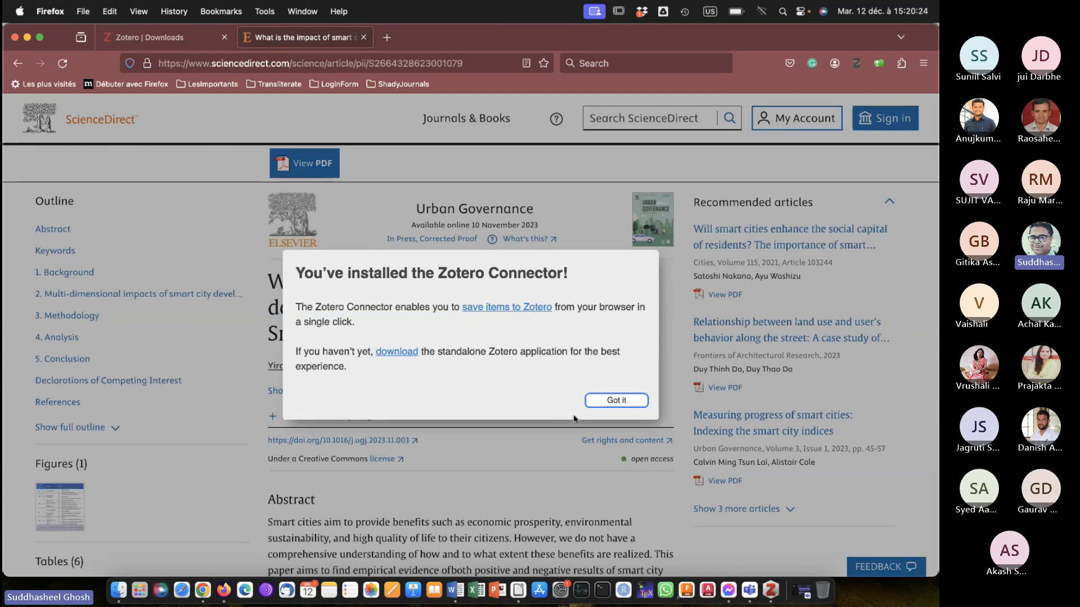
click(616, 400)
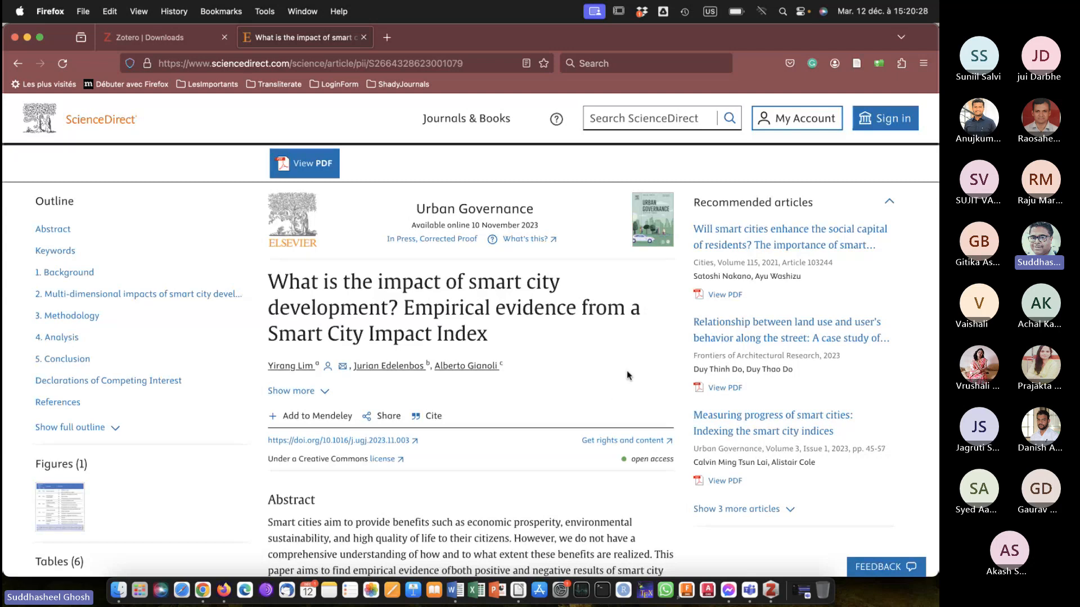
click(857, 64)
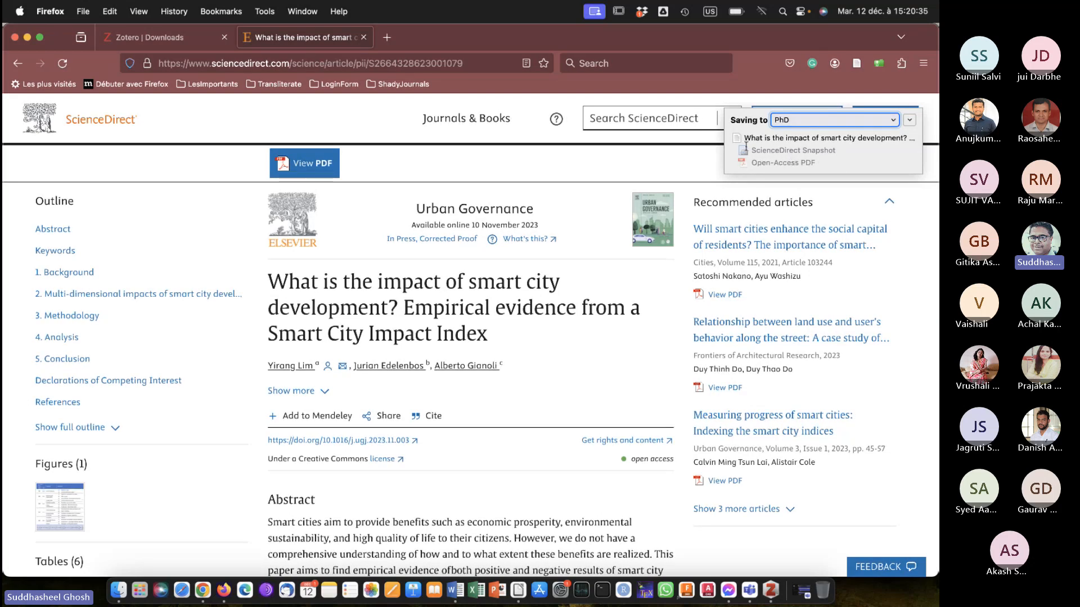
Switch to Zotero and examine the saved article's attachment, abstract and bibliographic details in the PhD collection.
click(781, 587)
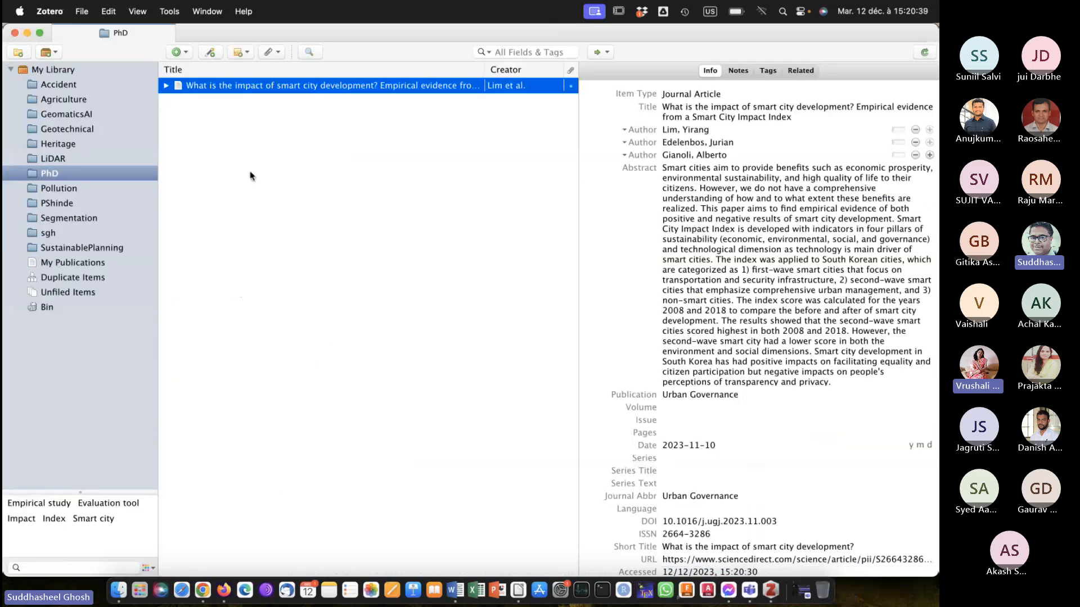
click(166, 86)
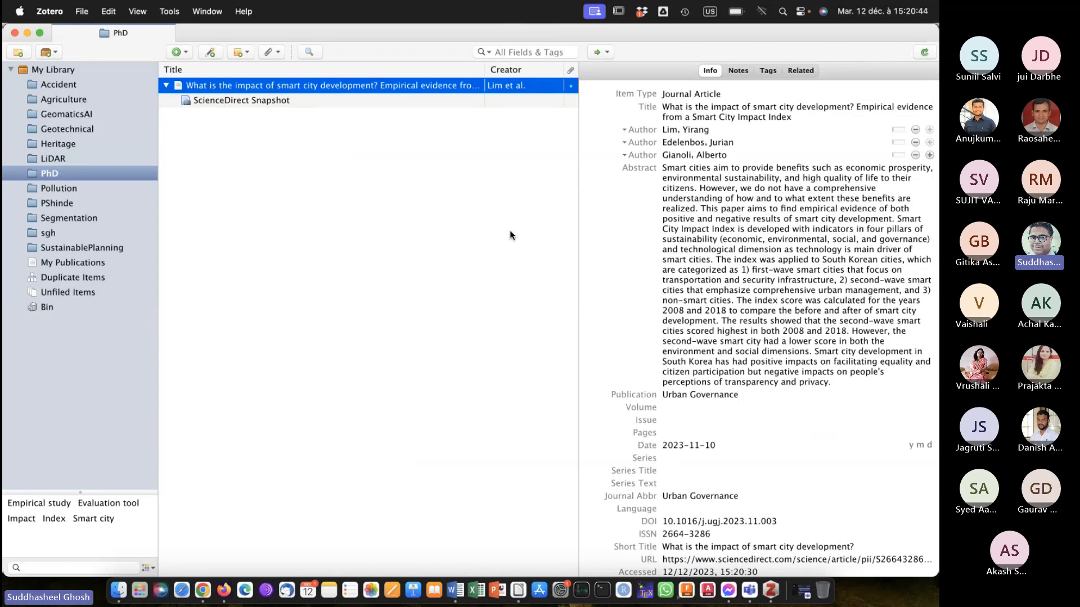
click(714, 237)
click(695, 121)
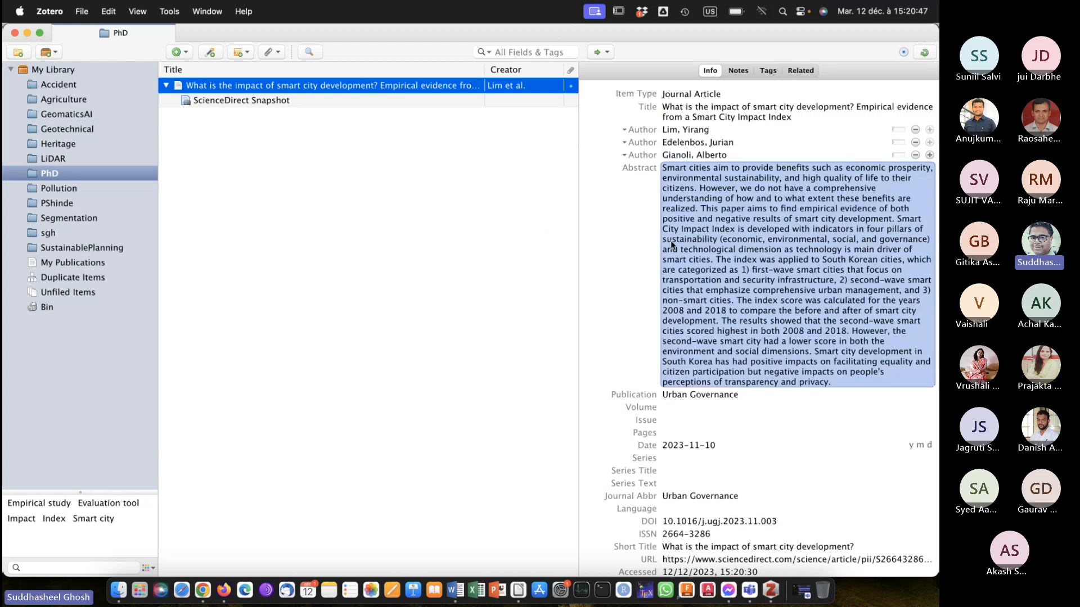
scroll(632, 447, down, 4)
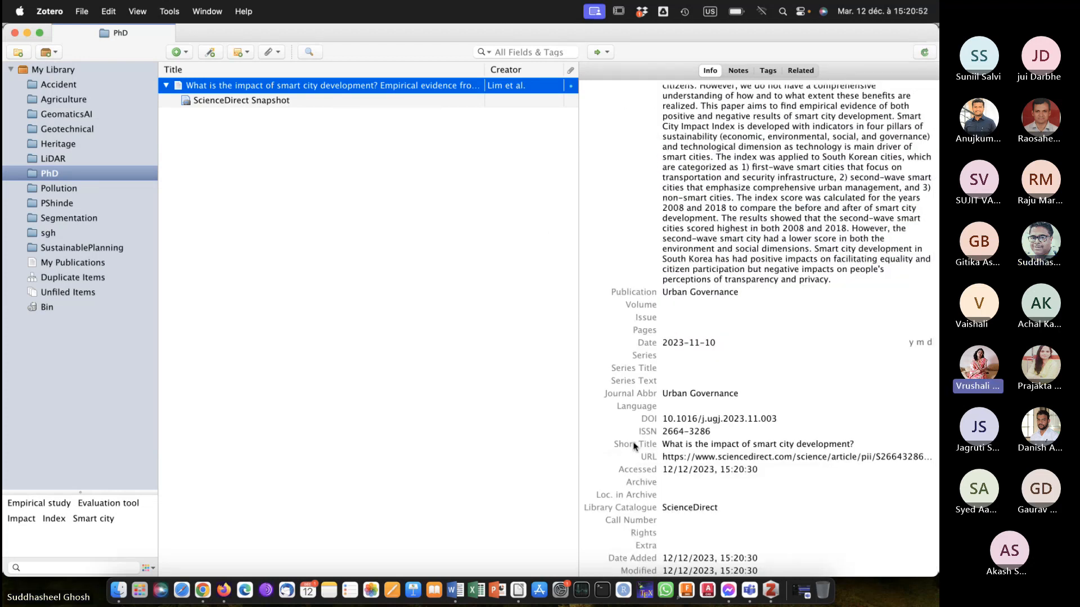
scroll(634, 446, up, 4)
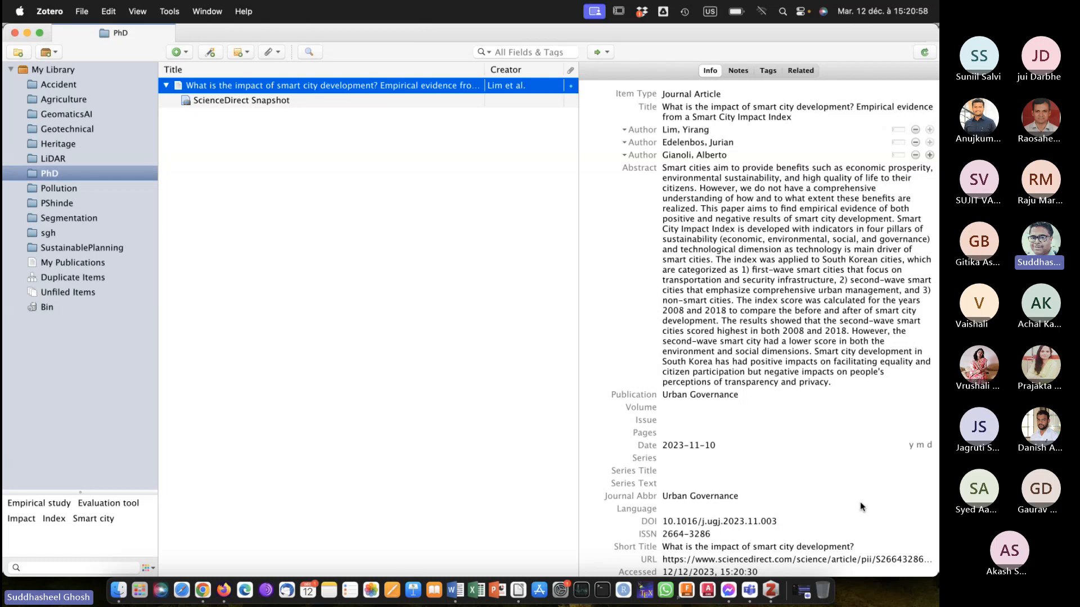
click(166, 86)
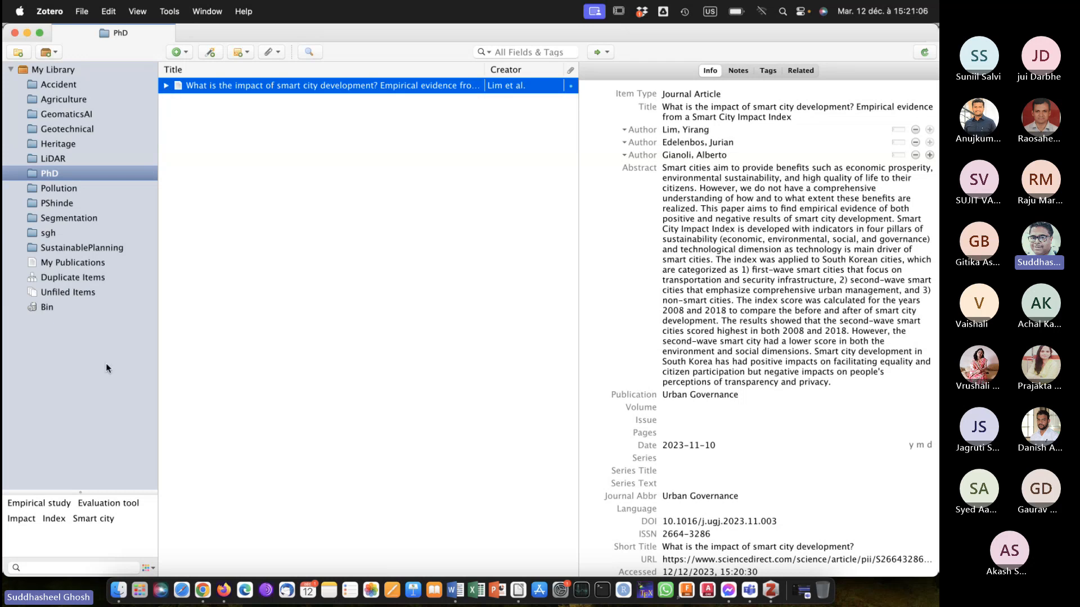
Return to the ScienceDirect results in Firefox, save the "Smarter eco-cities" review article to the PhD collection, and check it in Zotero.
click(225, 586)
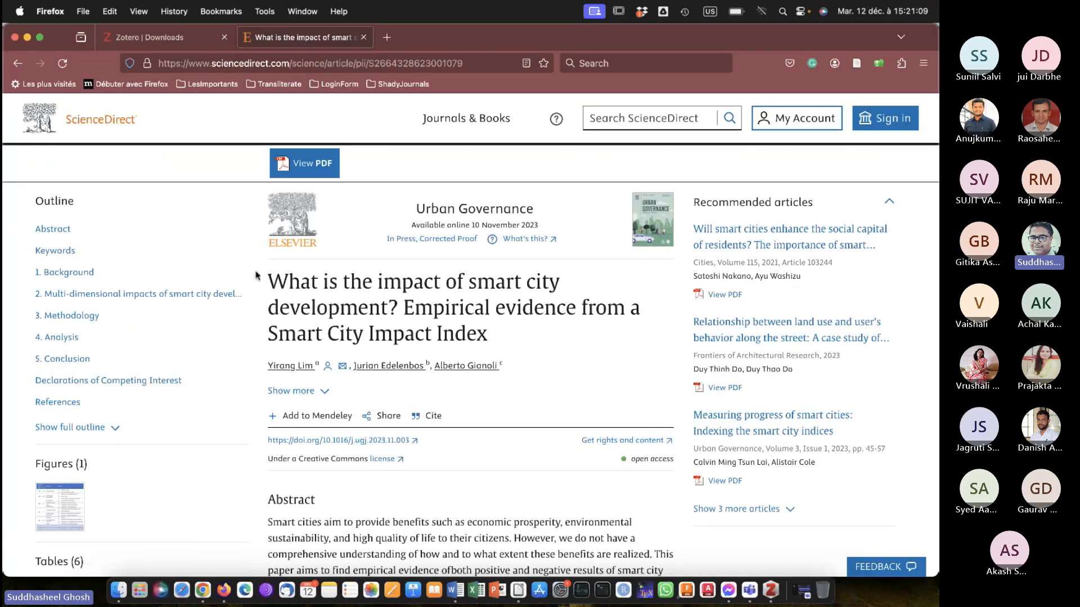
click(17, 65)
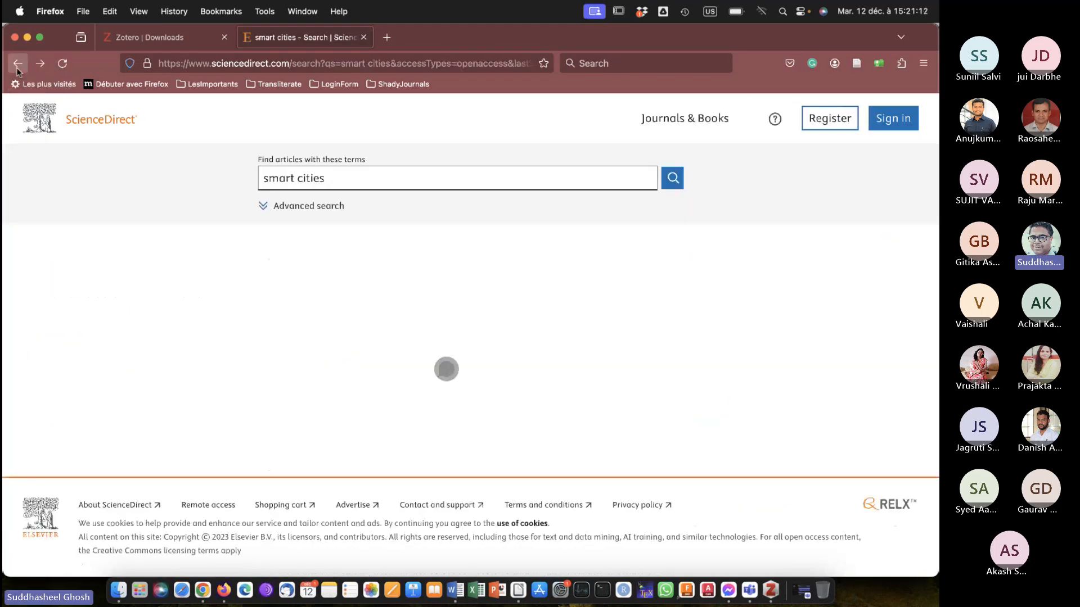
scroll(564, 383, down, 5)
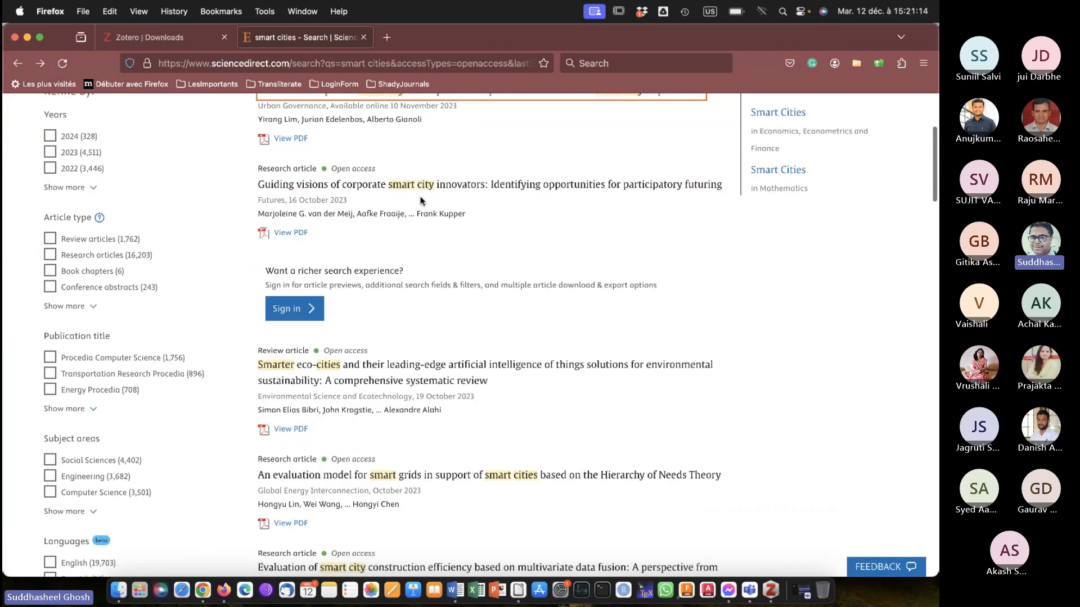
scroll(483, 319, down, 2)
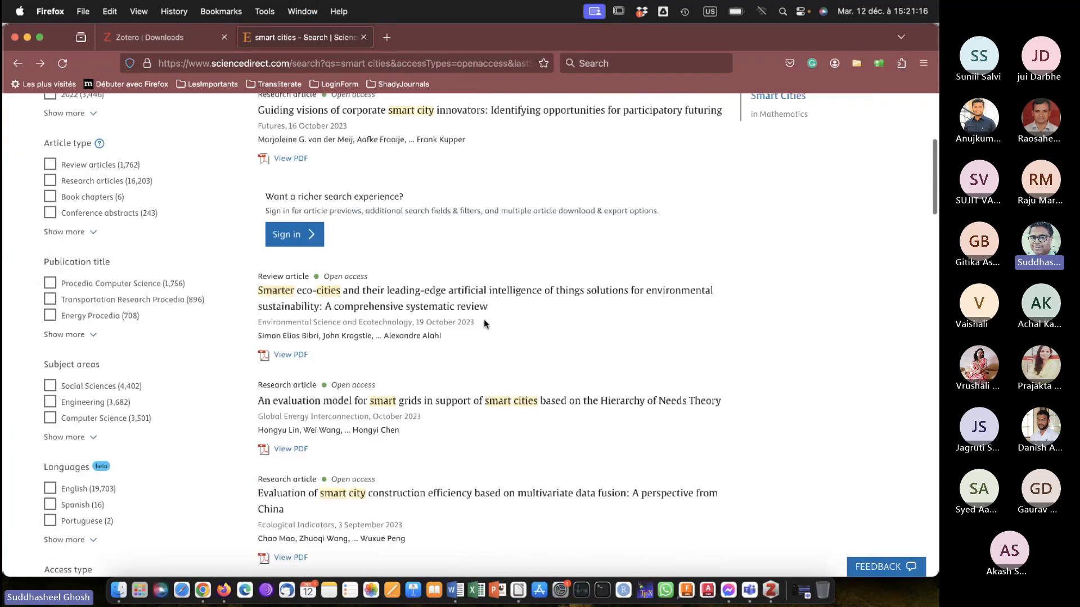
click(423, 292)
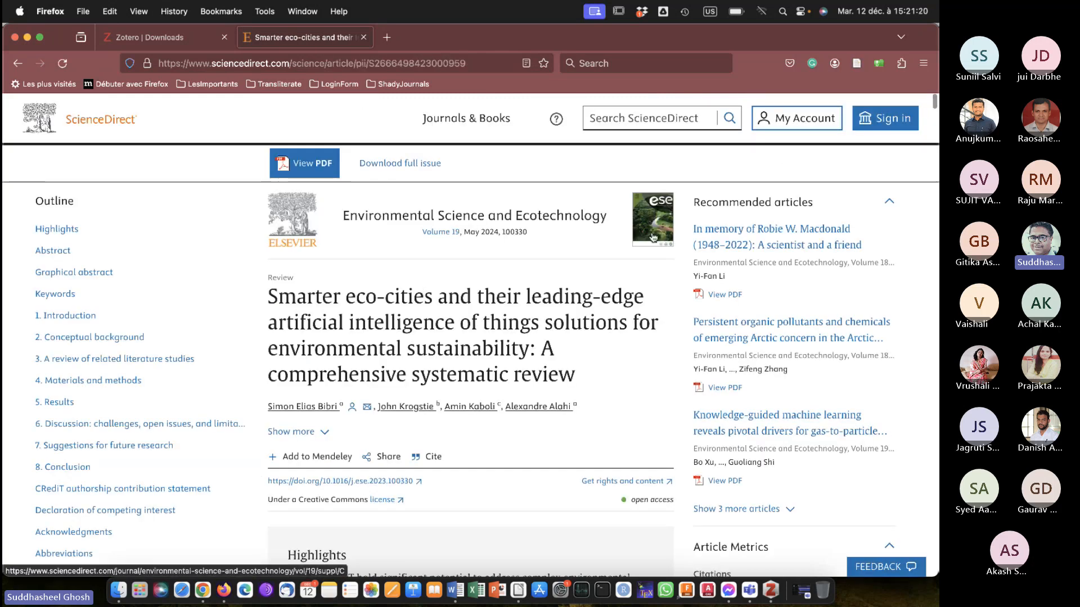
click(857, 64)
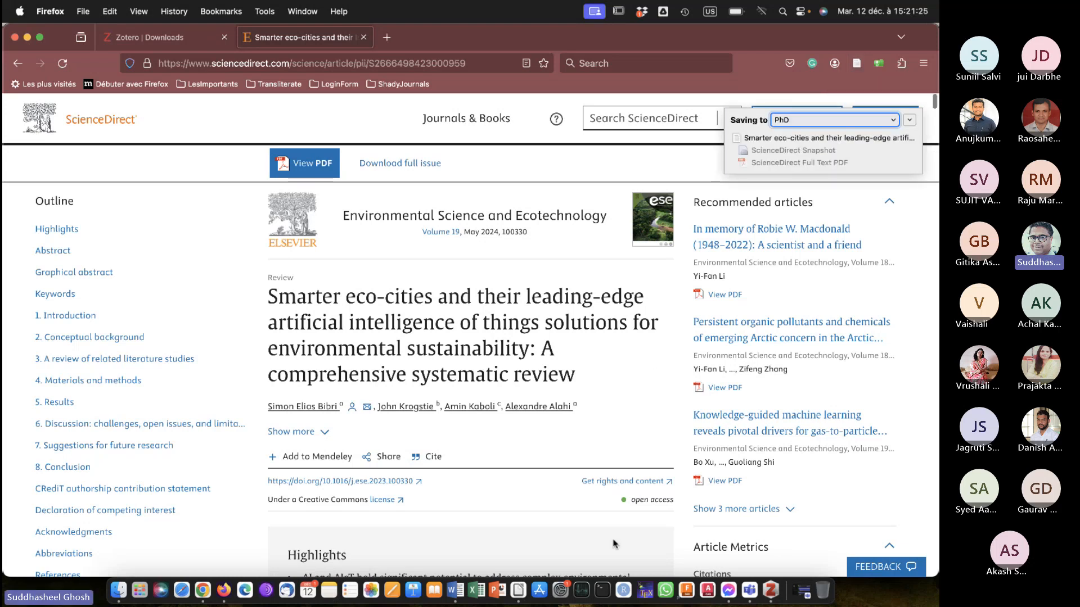
click(769, 587)
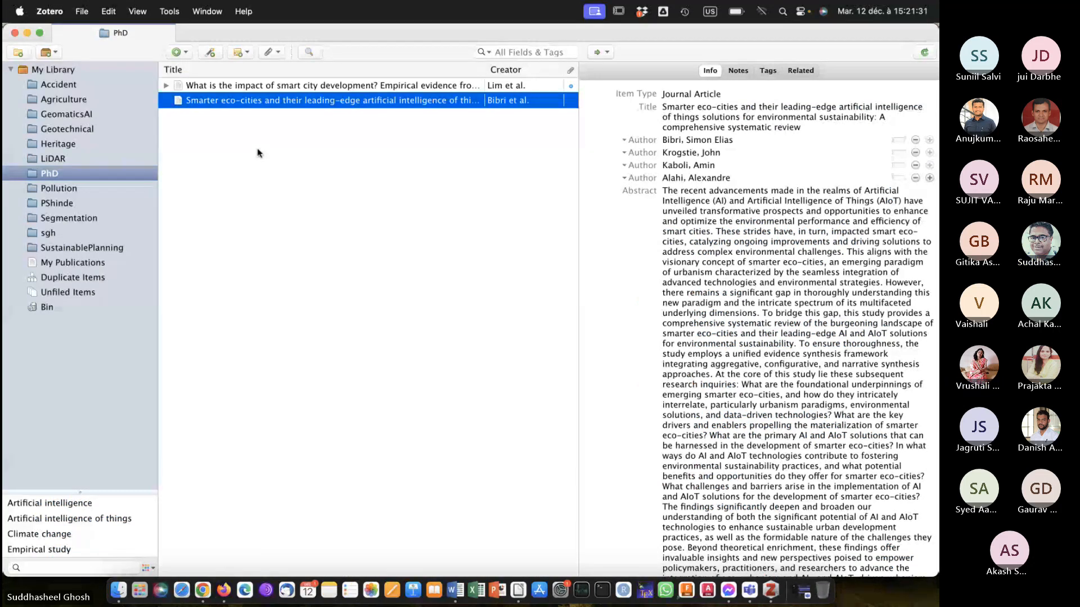
Return to the results in Firefox and save "An evaluation model for smart grids in support of smart cities" to the PhD collection.
click(223, 592)
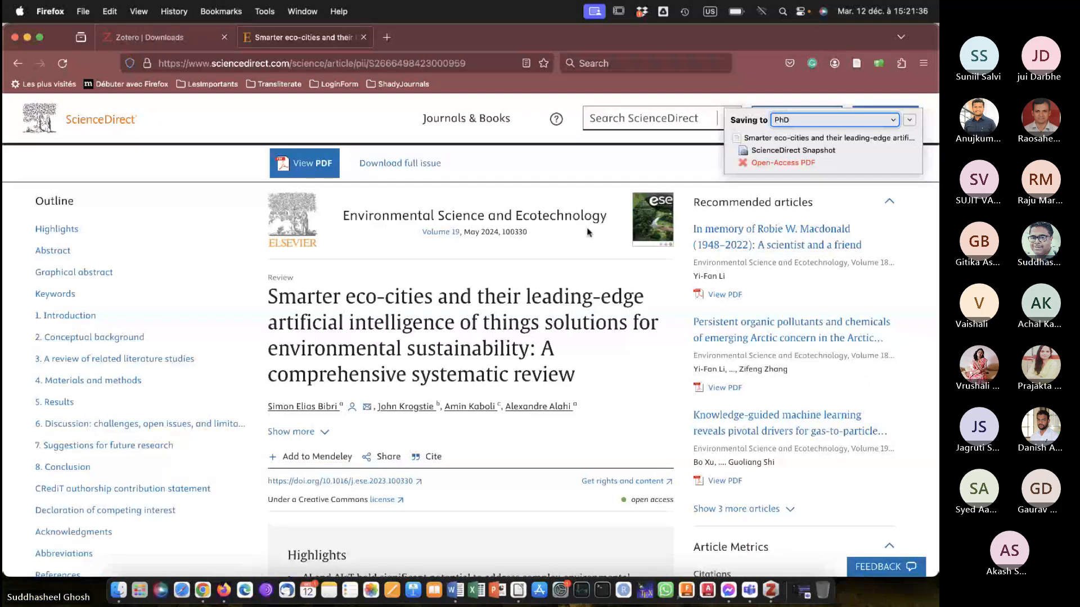
click(18, 63)
scroll(359, 302, down, 7)
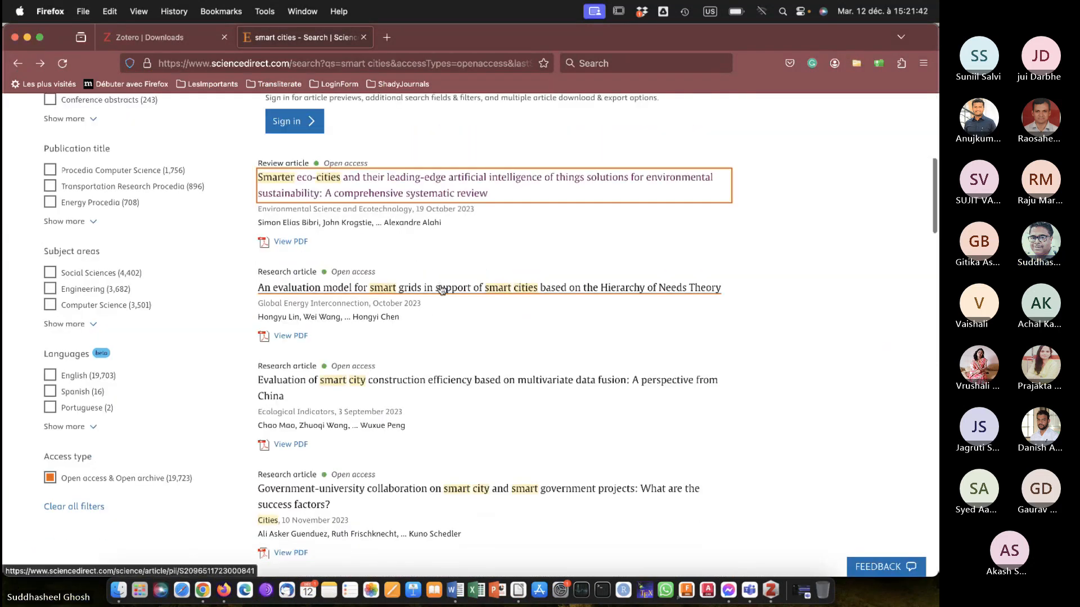
click(442, 289)
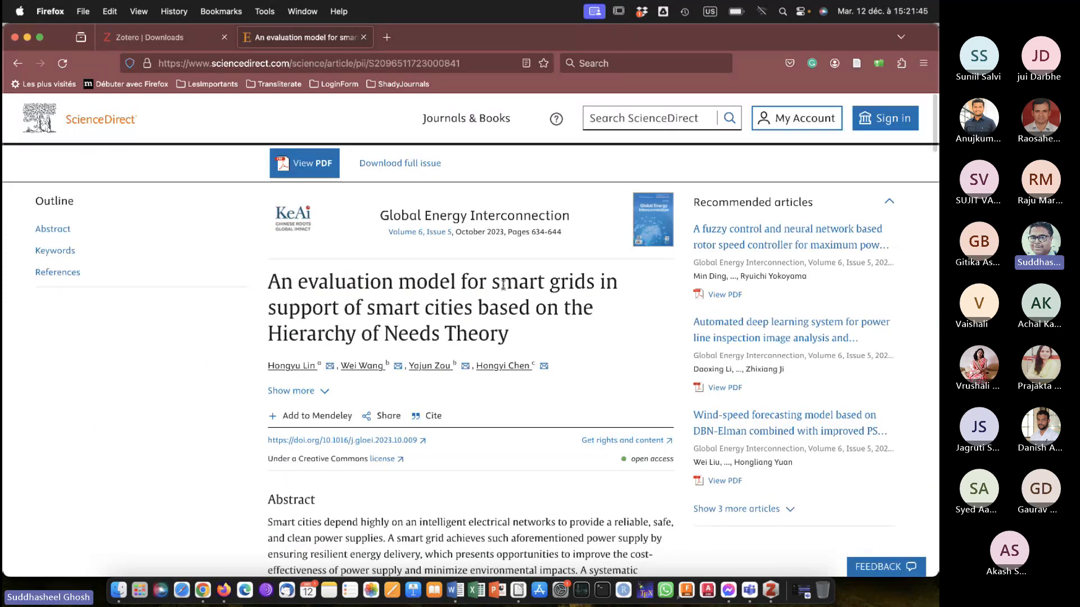
click(853, 64)
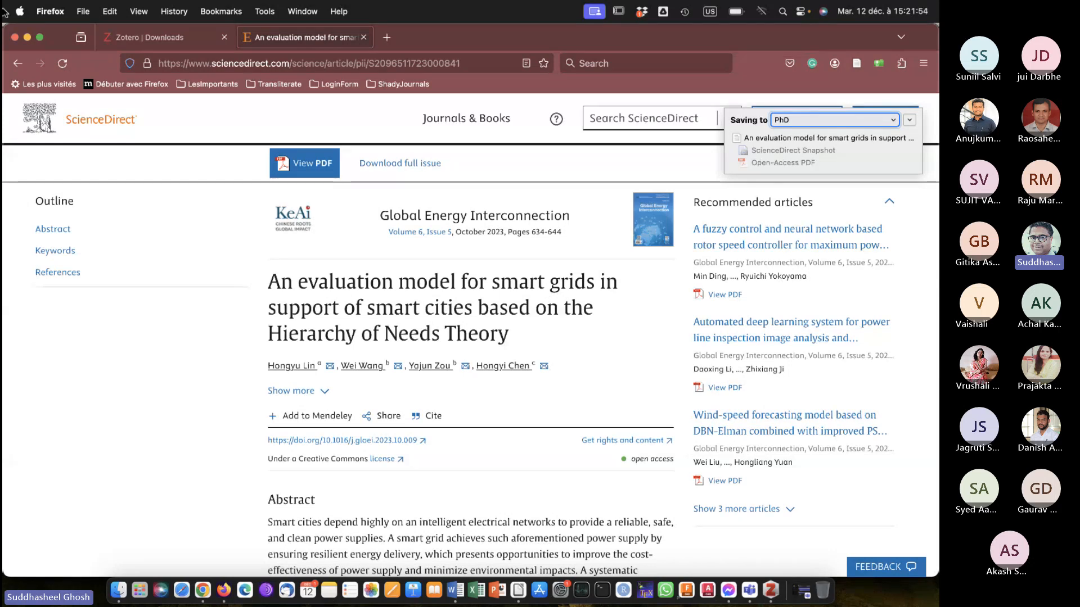
Go back to the results, open "Evaluation of smart city construction efficiency based on multivariate data fusion", and save it to Zotero.
click(19, 63)
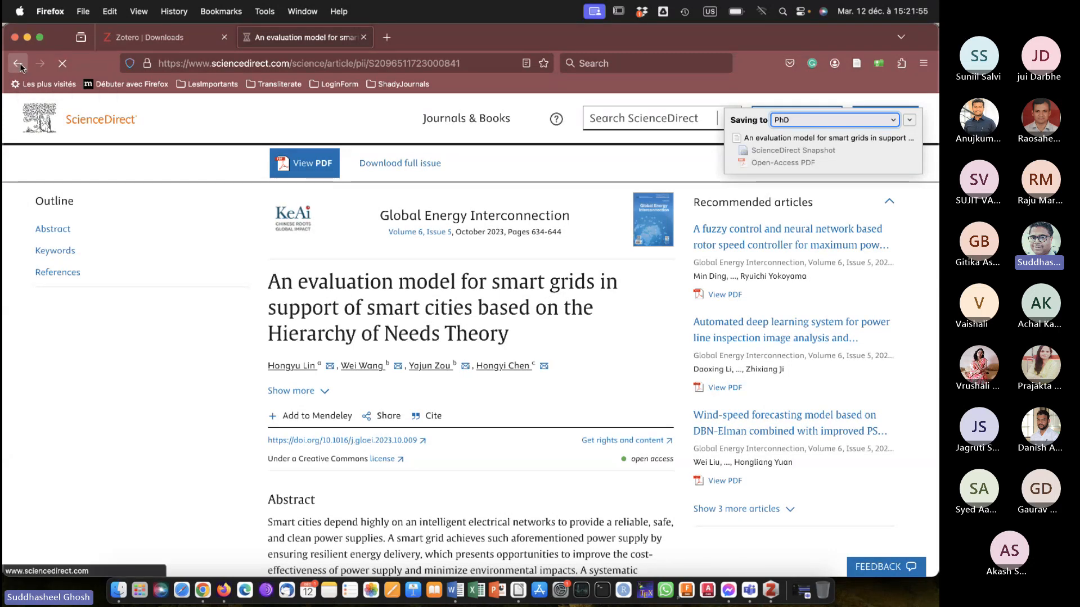
scroll(472, 340, down, 5)
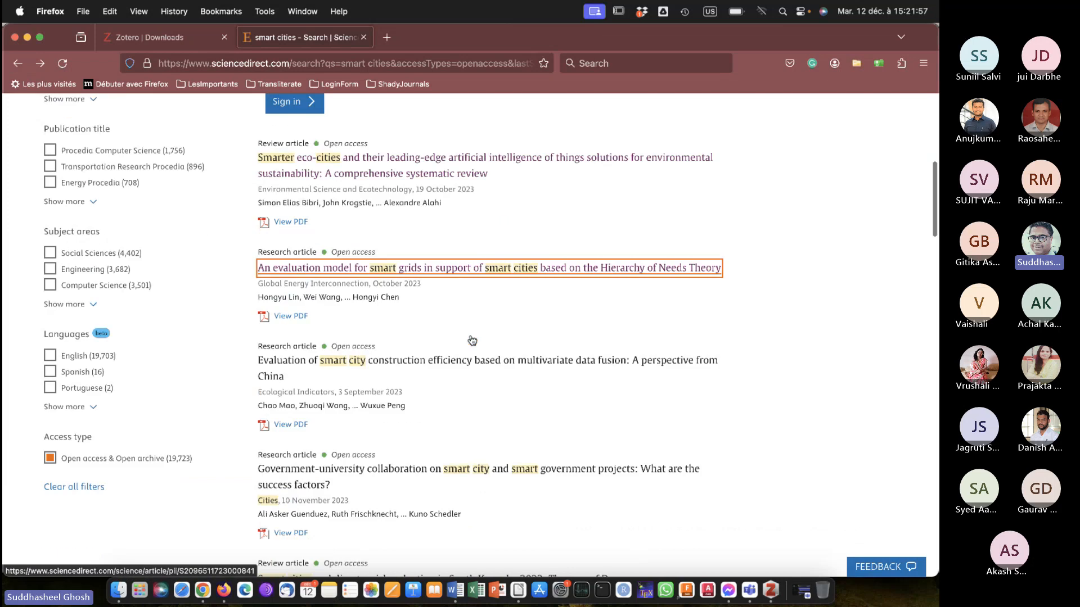
click(480, 278)
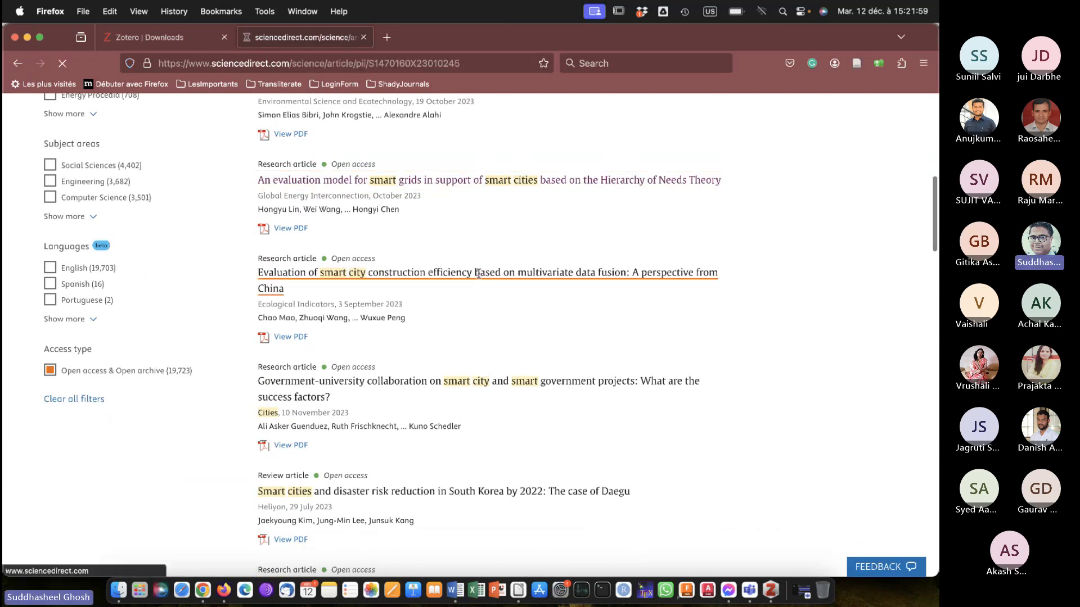
click(856, 63)
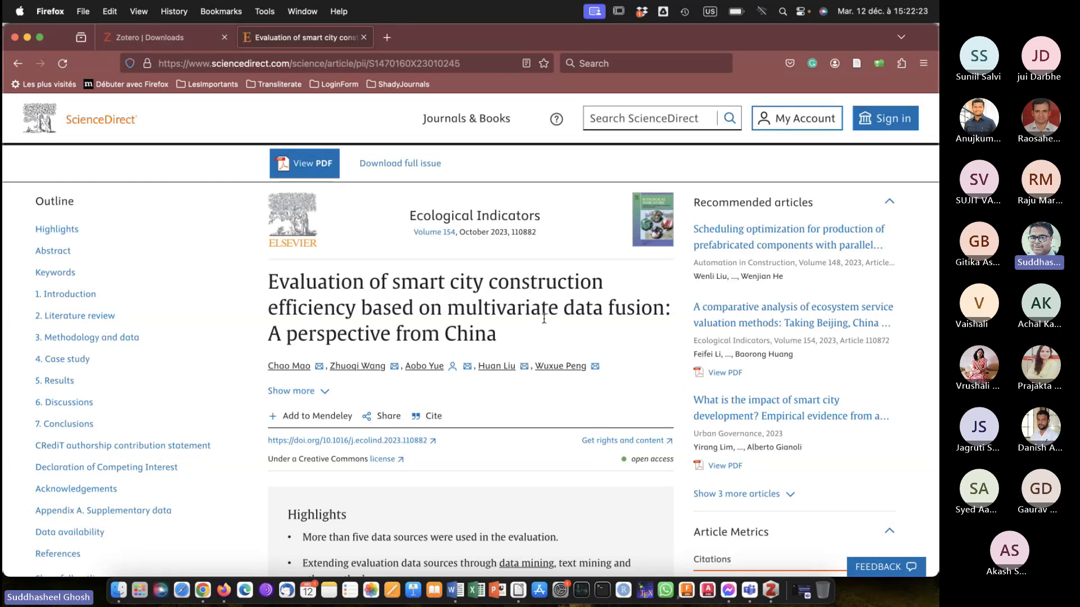
Go back to the results and save "Smart cities and disaster risk reduction in South Korea by 2022" to the PhD collection.
click(17, 63)
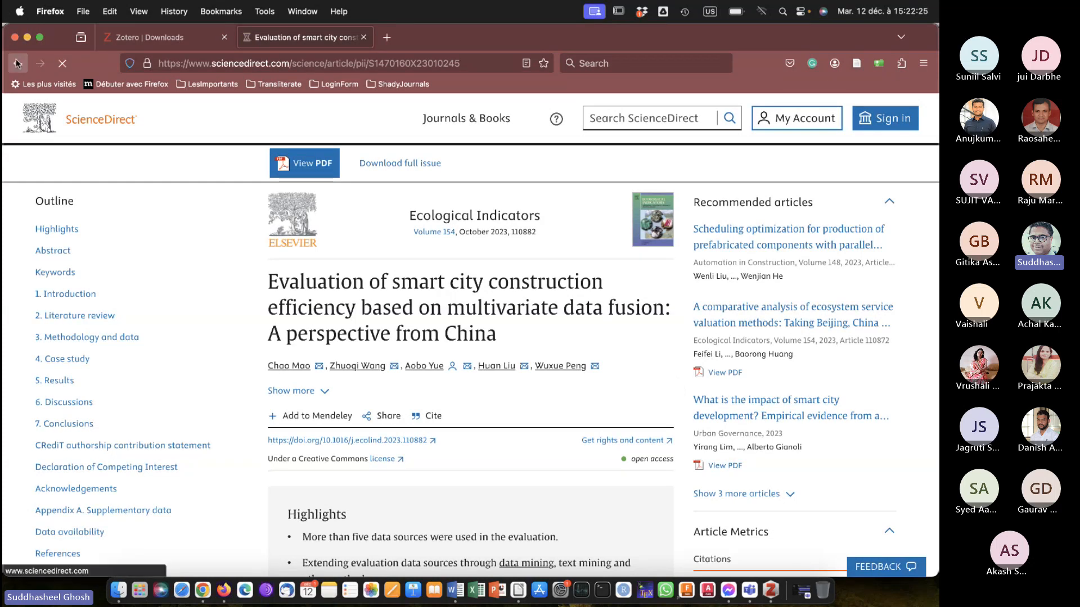
scroll(502, 367, down, 5)
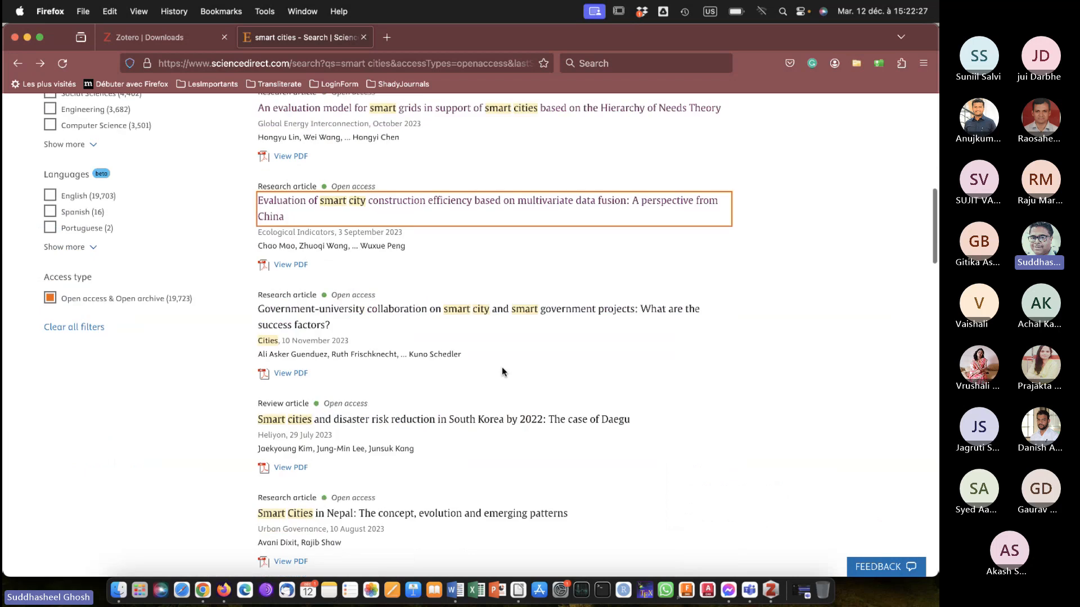
click(469, 350)
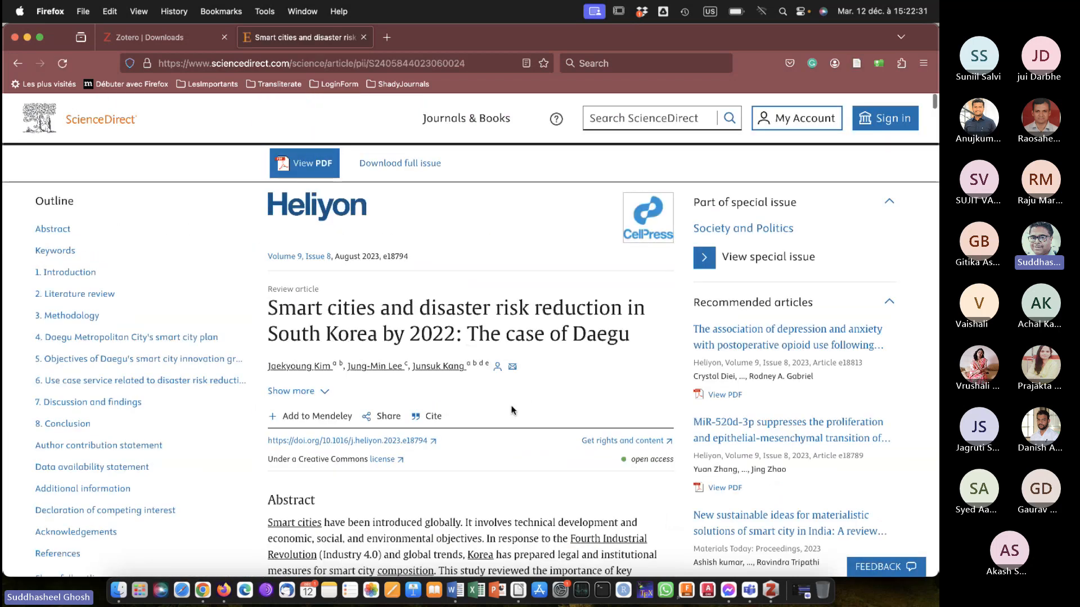
click(857, 64)
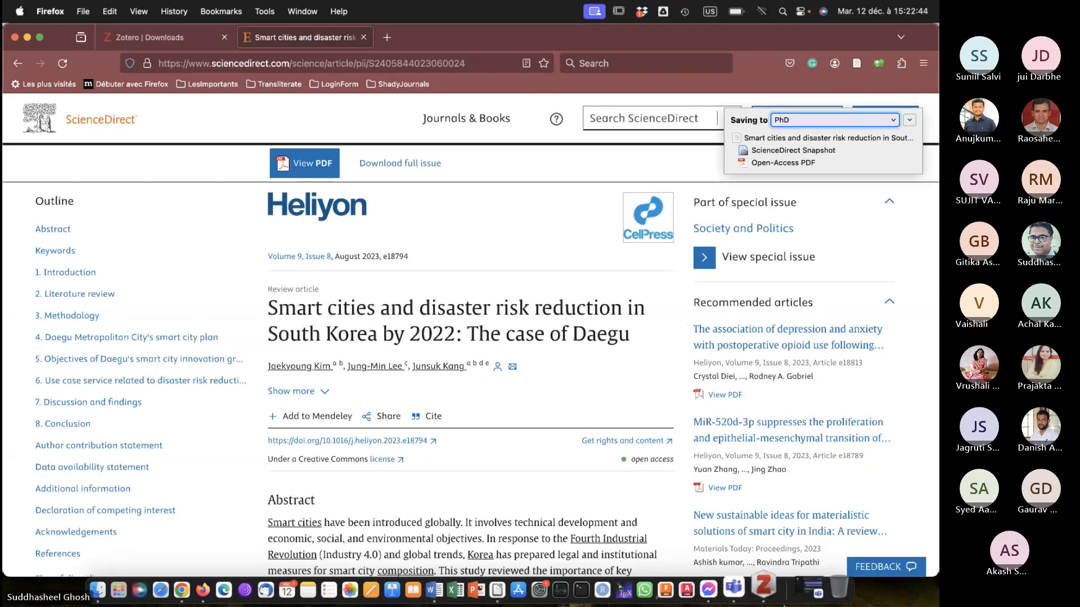
Switch to Zotero, view the PhD collection, and examine the installed word processor integrations in the Add-ons Manager before closing it.
click(770, 590)
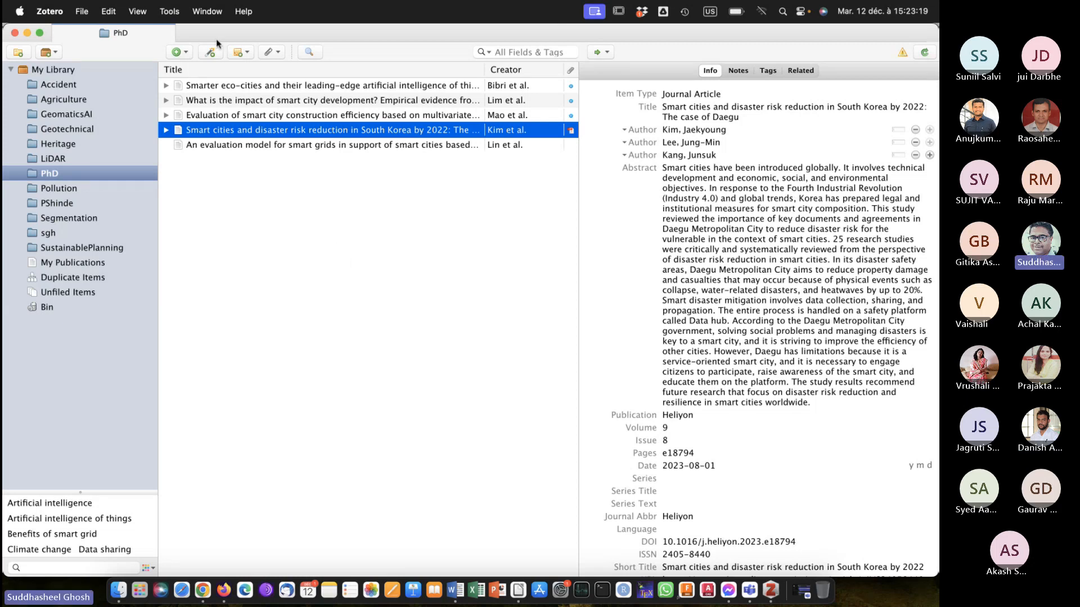
click(168, 11)
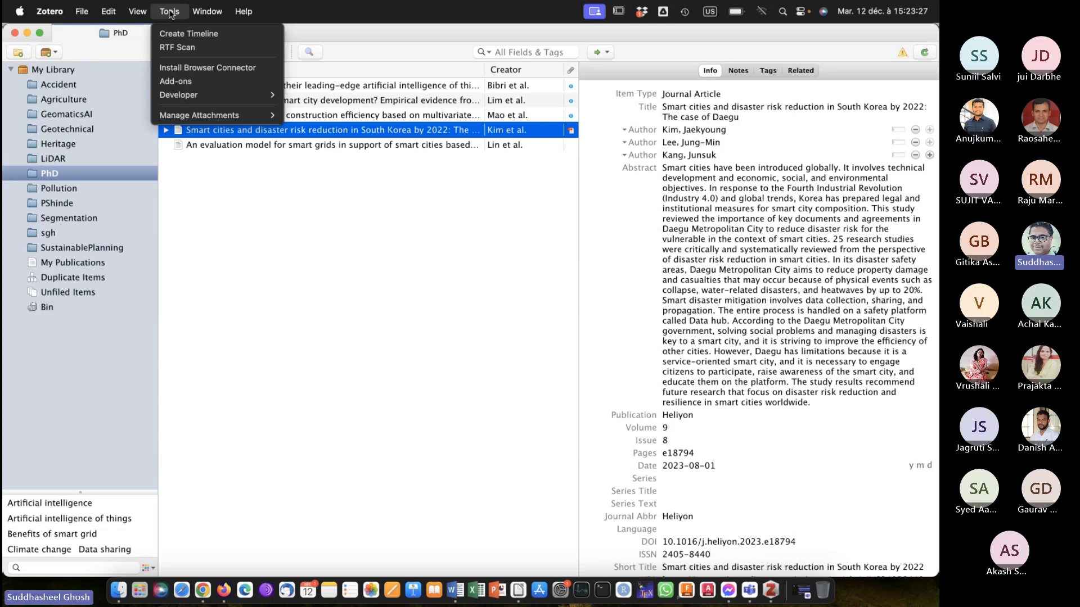
click(174, 82)
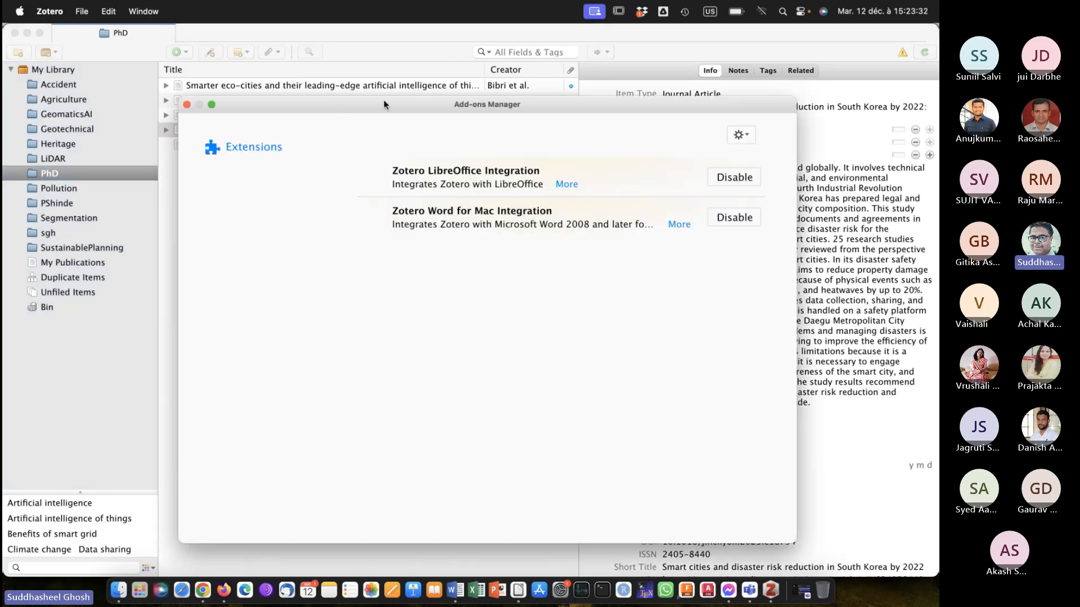
drag(383, 102, 315, 89)
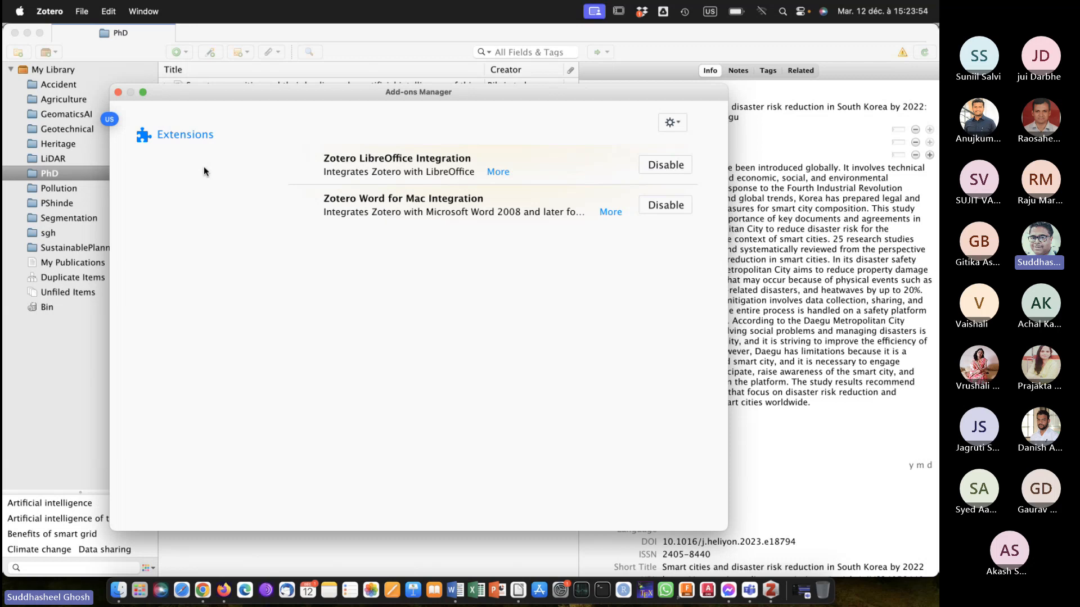
click(118, 93)
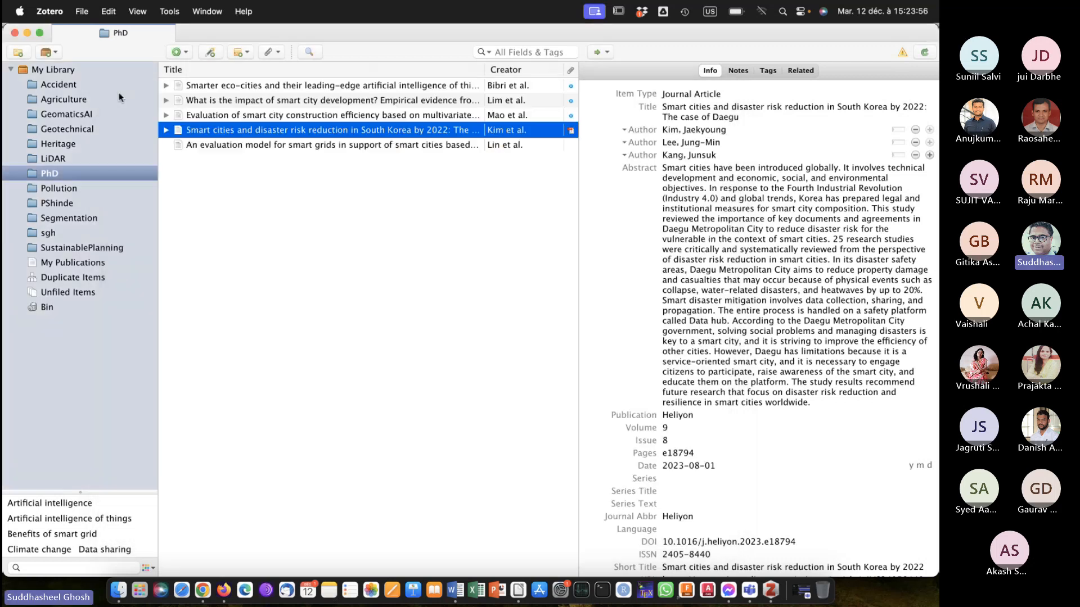
Switch to the Teams meeting and admit all guests waiting in the lobby.
click(458, 590)
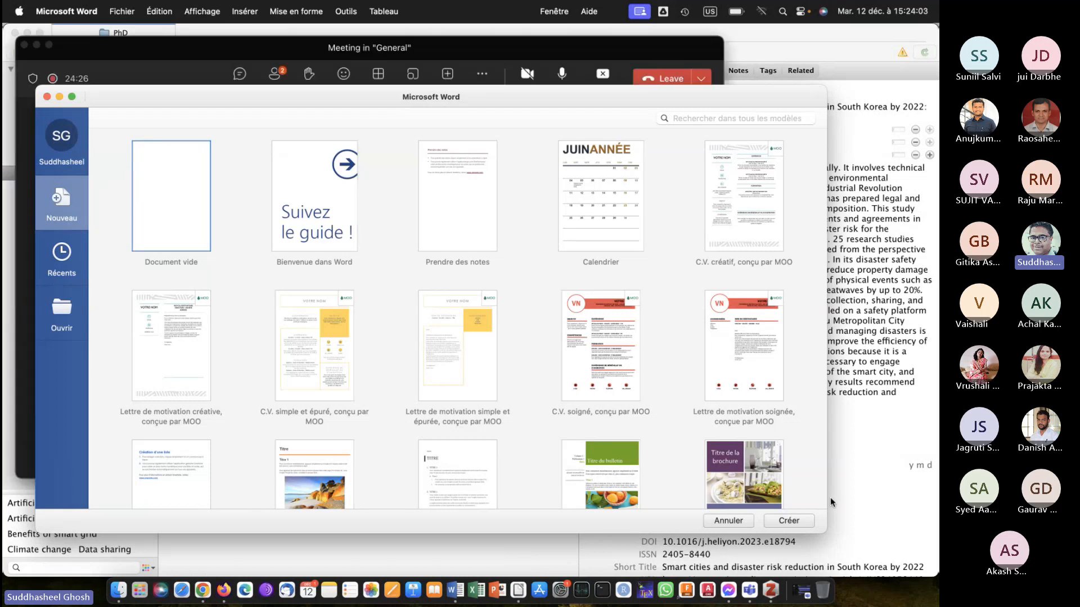
click(573, 48)
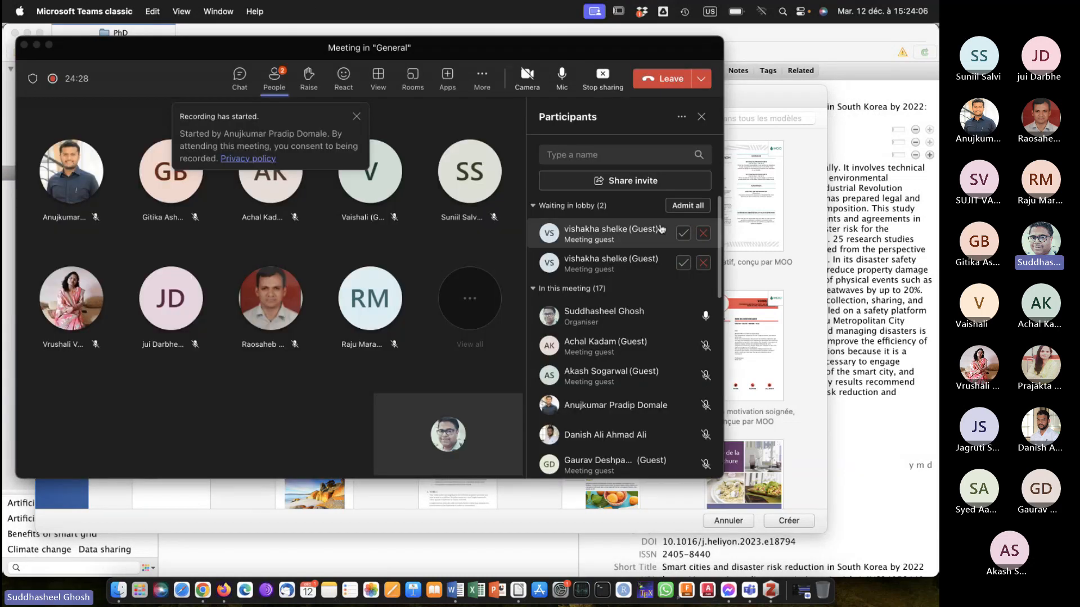
click(686, 207)
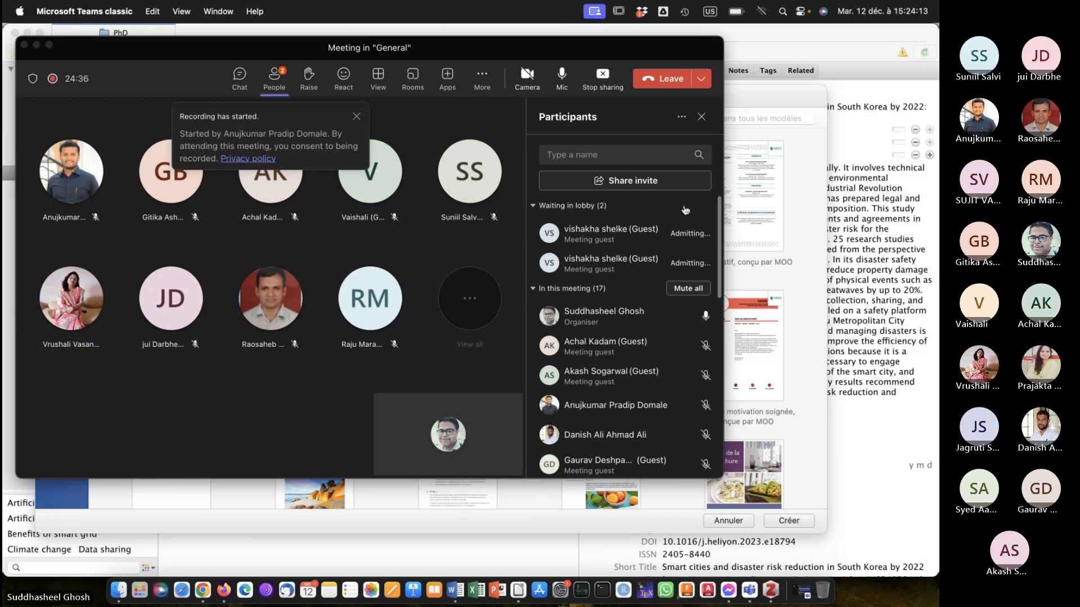
click(747, 35)
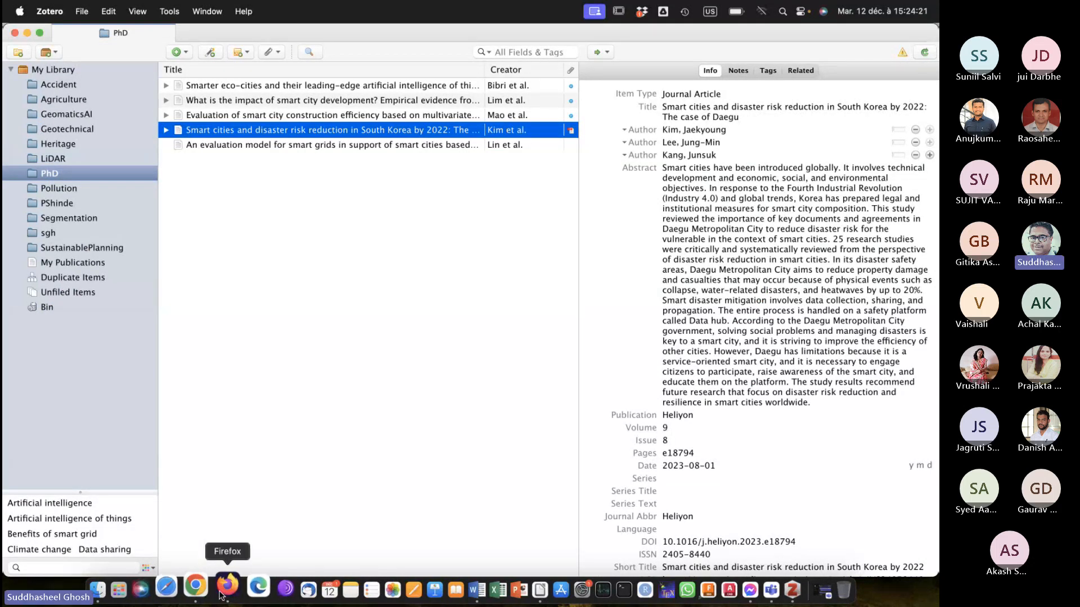
Create a blank document in Word, widen its window and zoom the page to 210%.
click(453, 589)
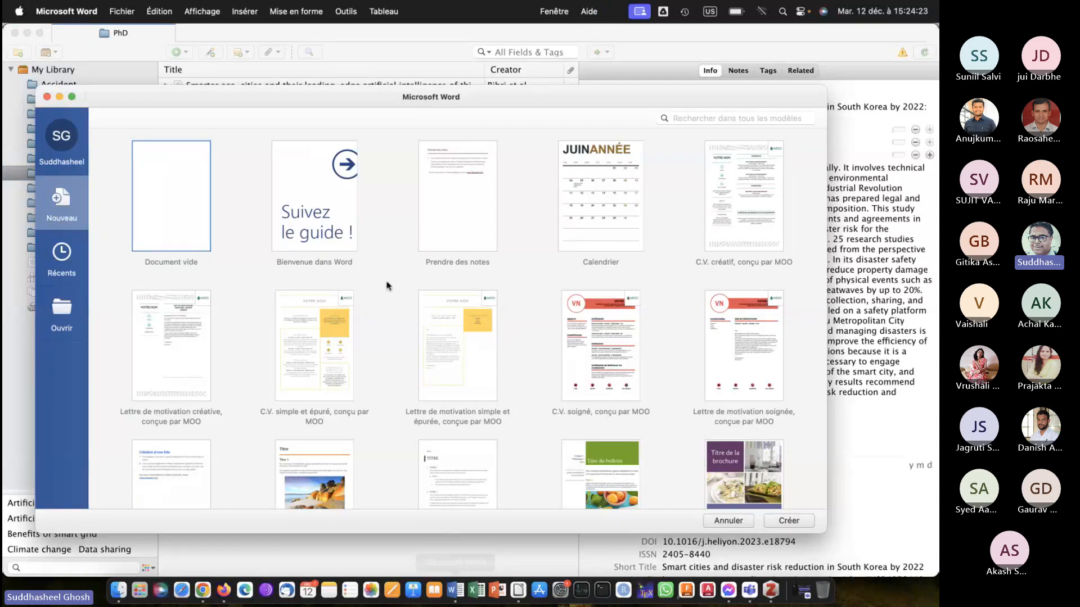
double_click(167, 195)
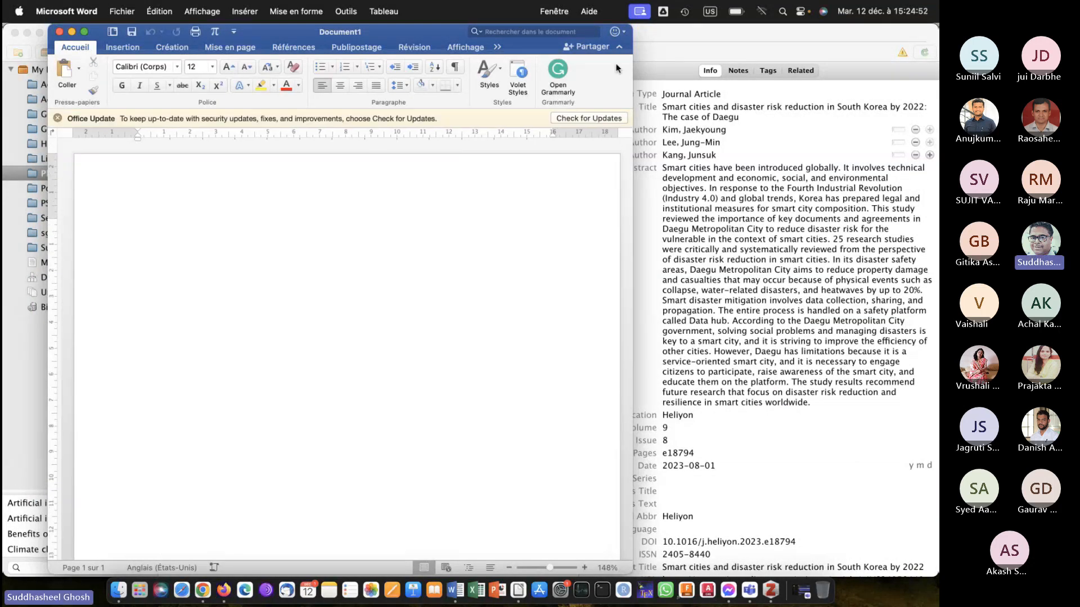
drag(632, 37, 903, 62)
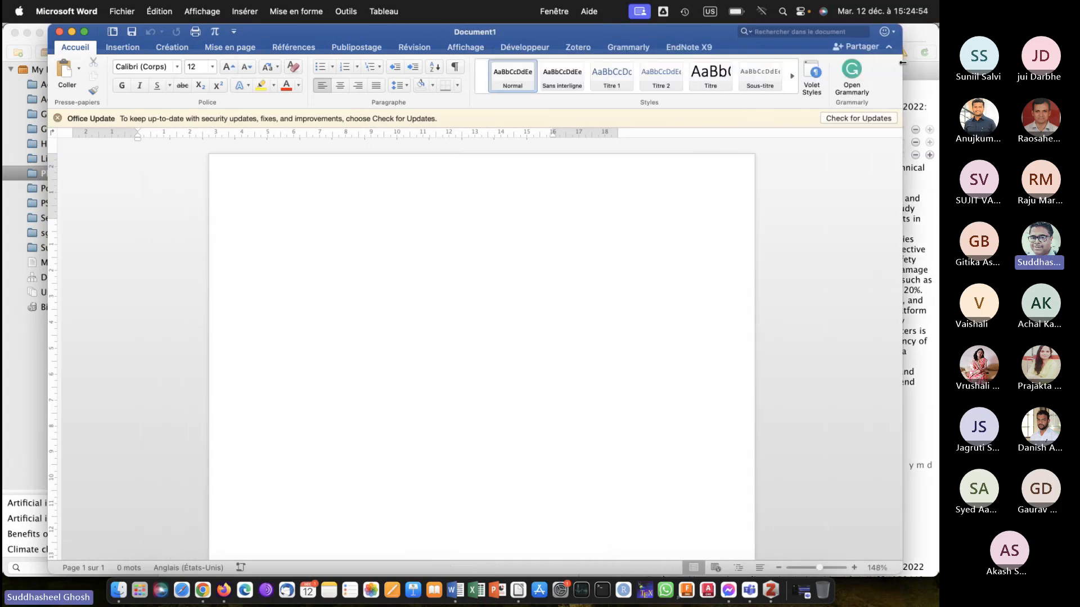
click(857, 567)
click(857, 567)
click(857, 568)
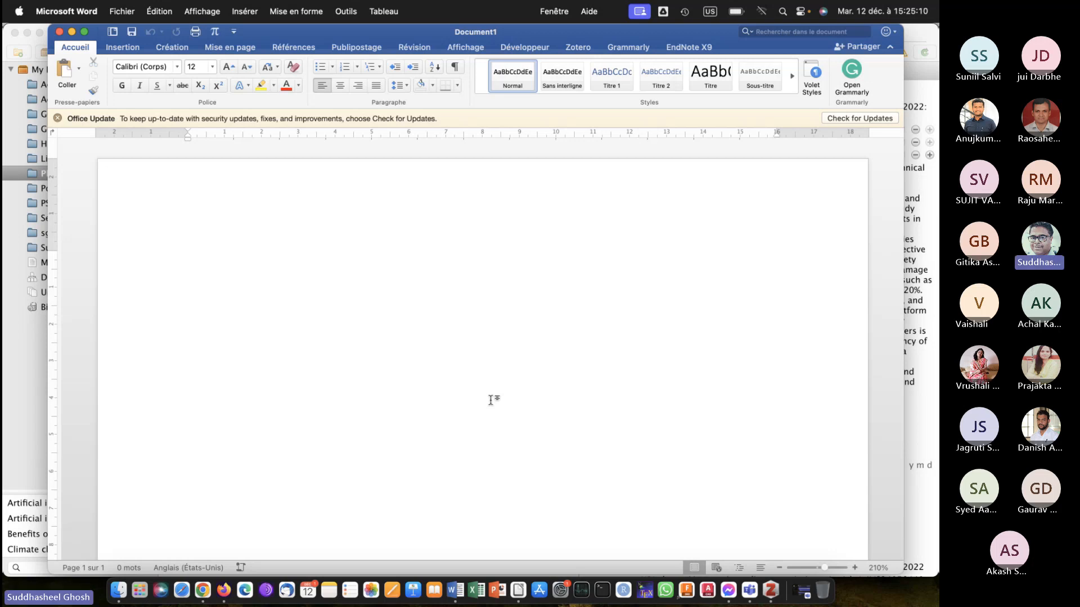
Switch back to Zotero and review the LibreOffice and Word for Mac integrations in the Add-ons Manager, closing it when done.
click(772, 586)
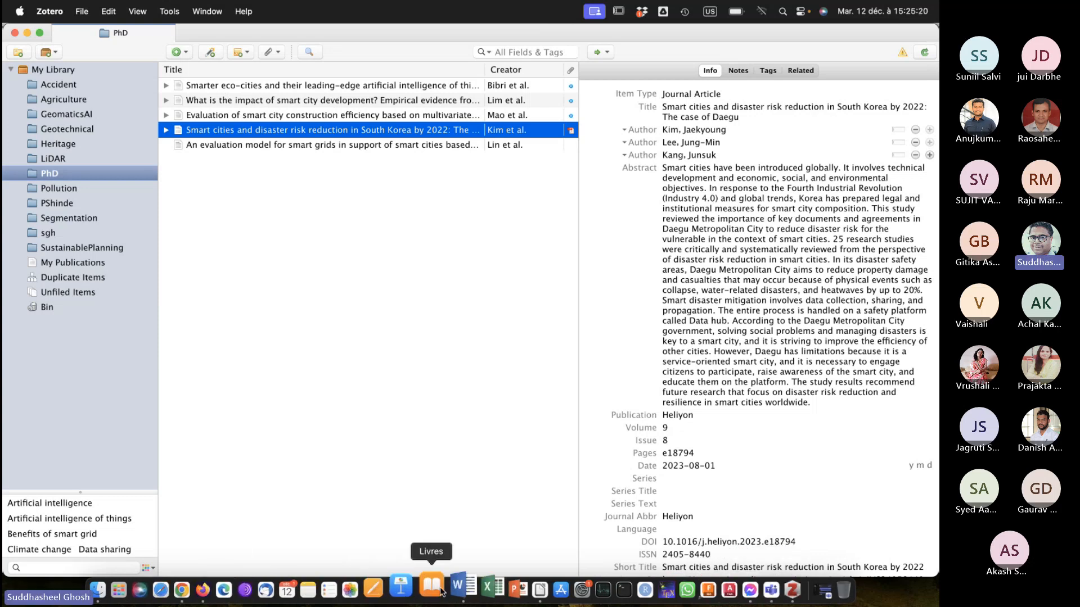
click(453, 588)
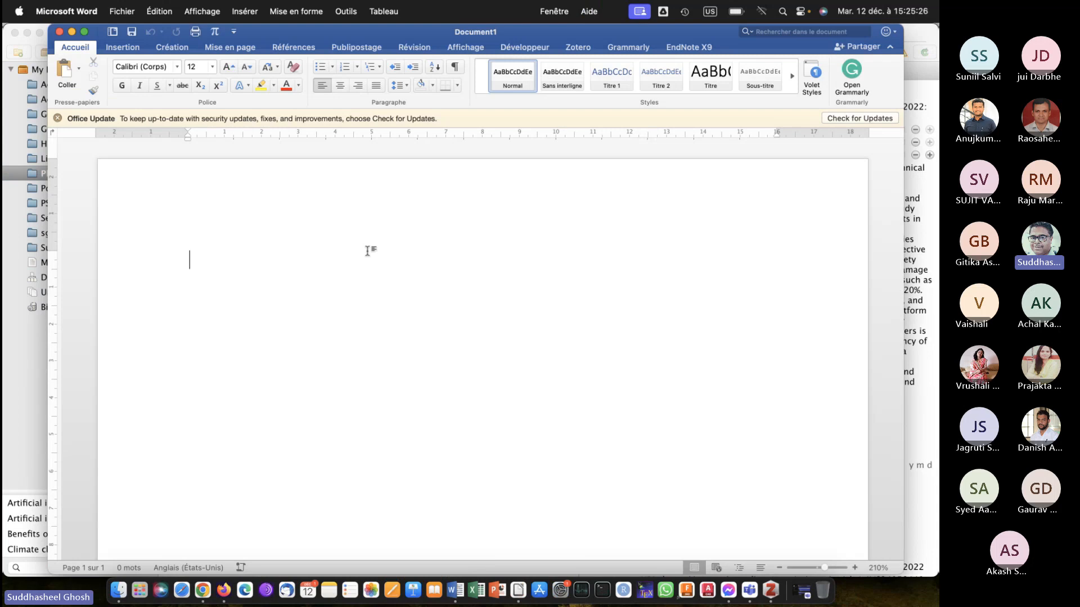
click(772, 598)
click(167, 9)
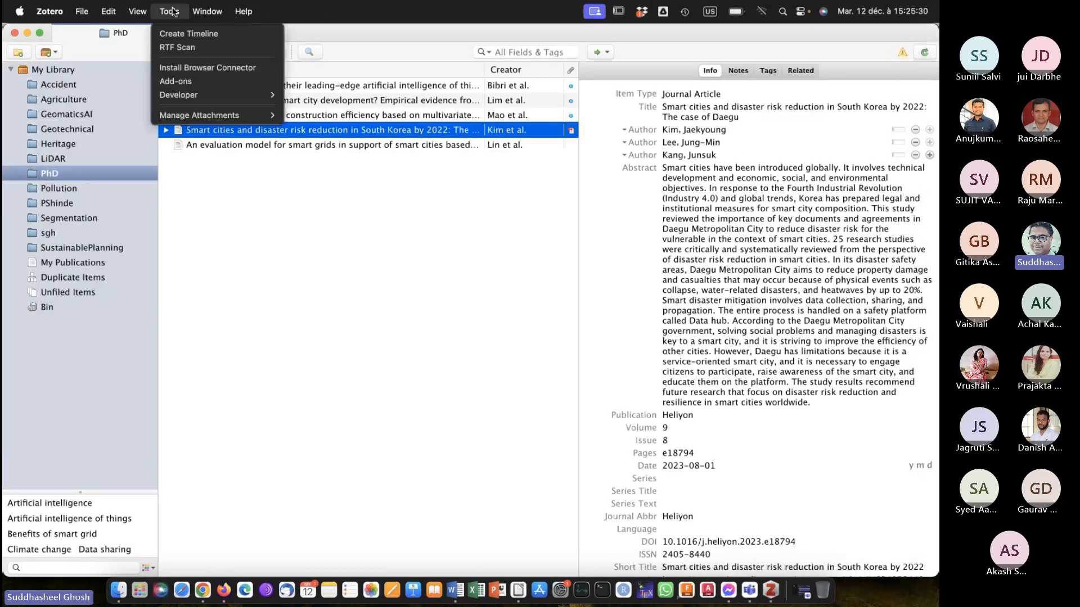
click(182, 81)
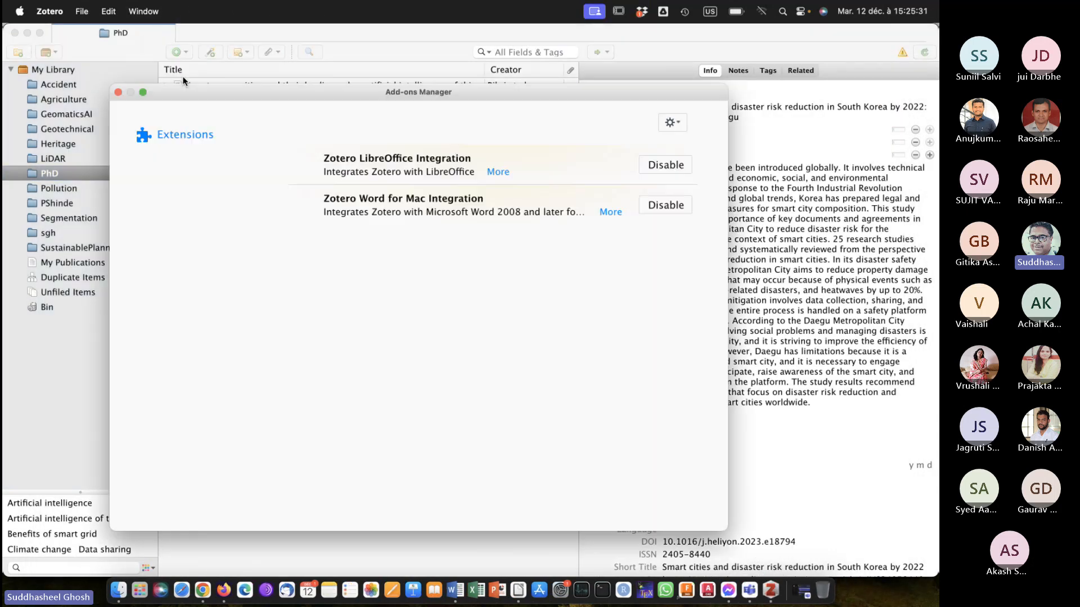
click(119, 92)
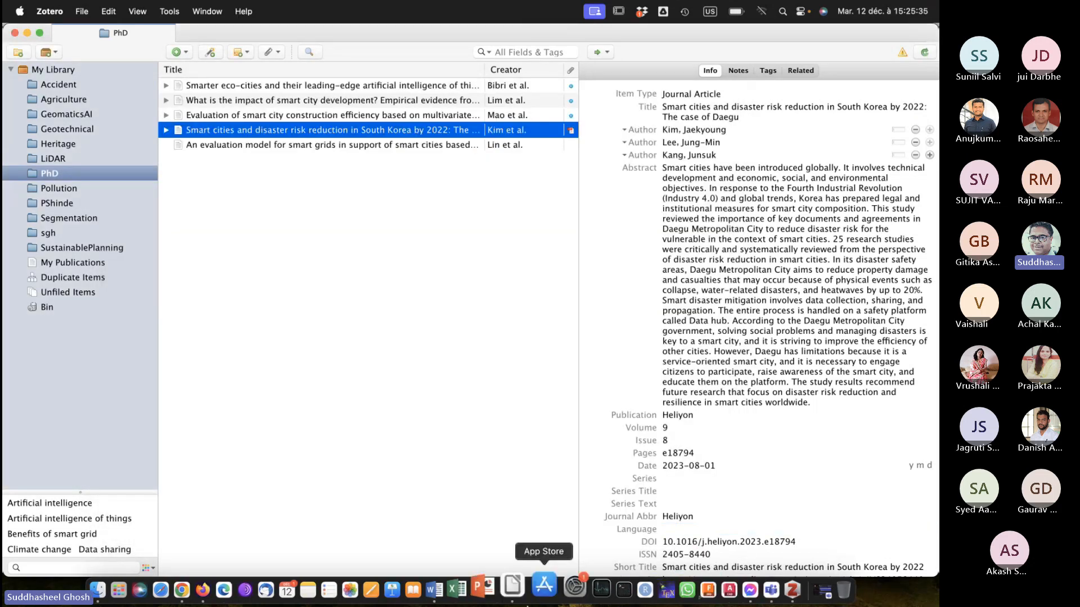
Return to Word, show the Zotero tools, and write the numbered item "Set document preferences (format for references)", starting a second item.
click(457, 589)
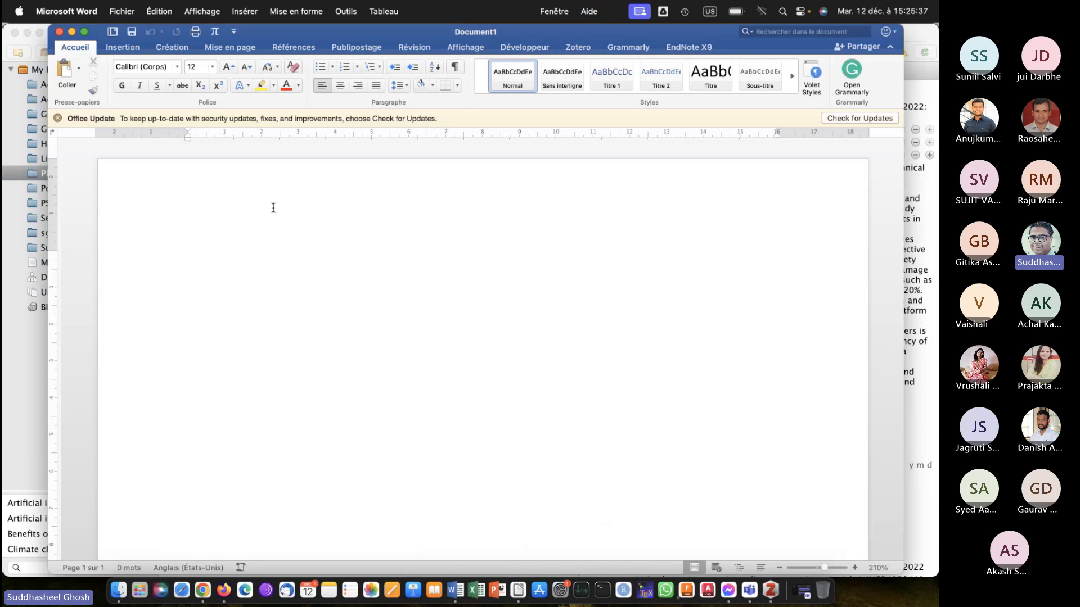
click(580, 47)
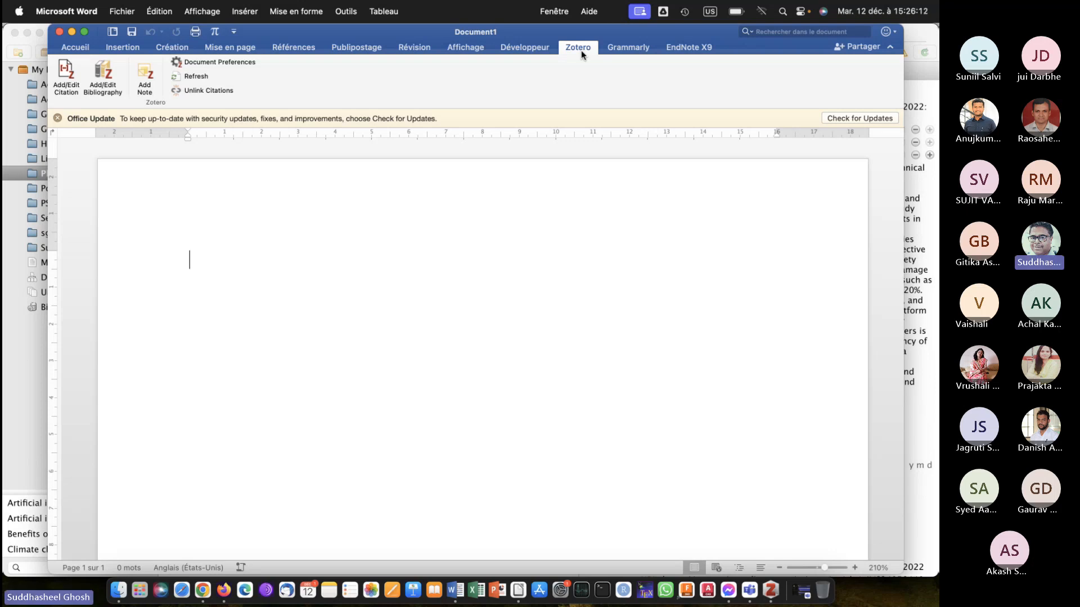
text(1. Set)
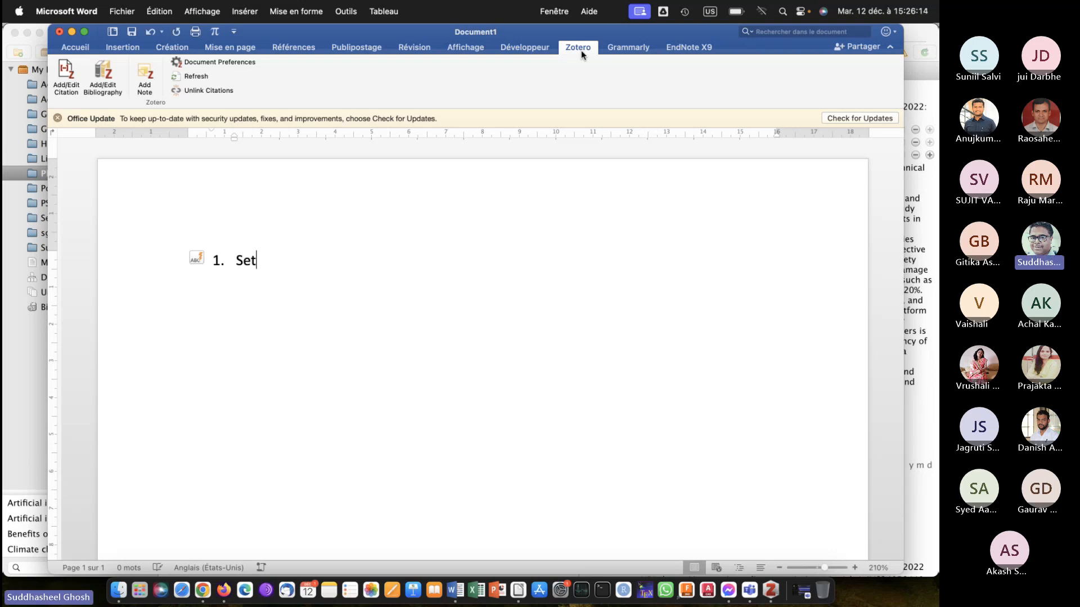
text( deco)
key(BackSpace)
key(BackSpace)
key(BackSpace)
text(ocument preferences )
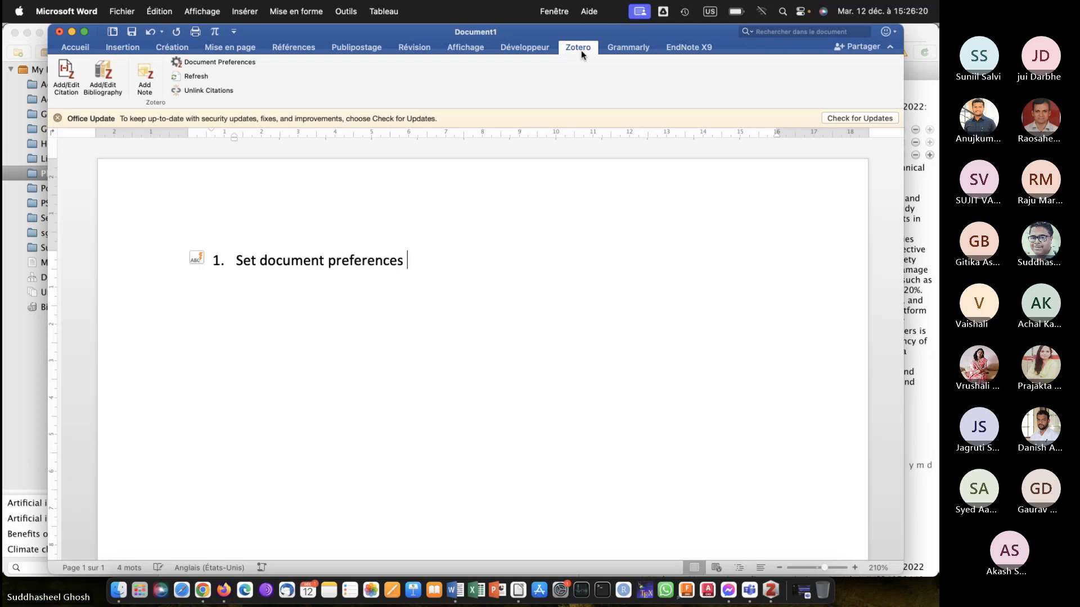
text((format for)
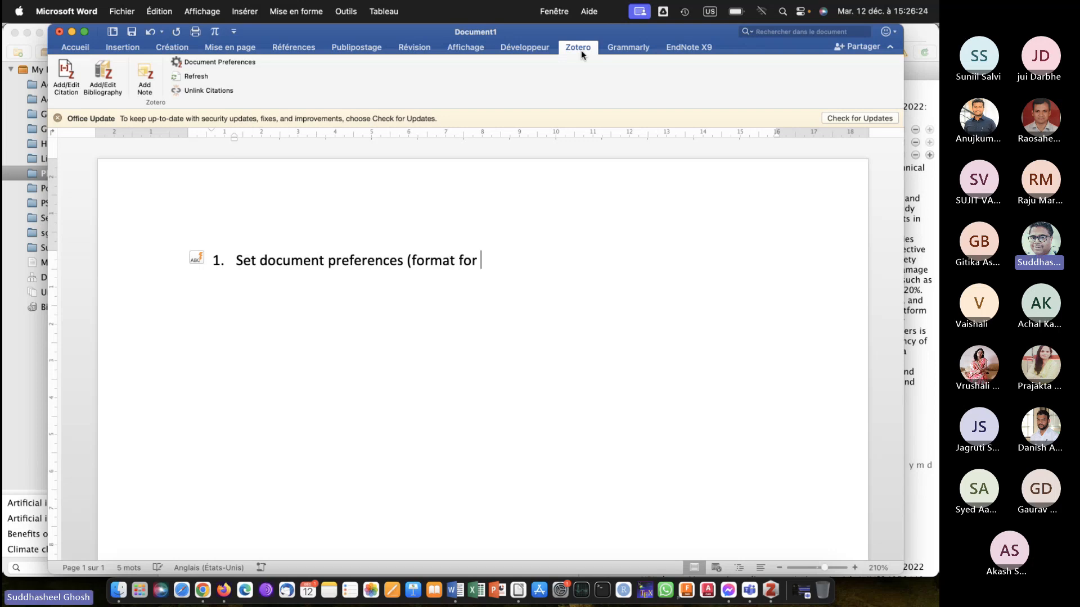
text( references))
key(Return)
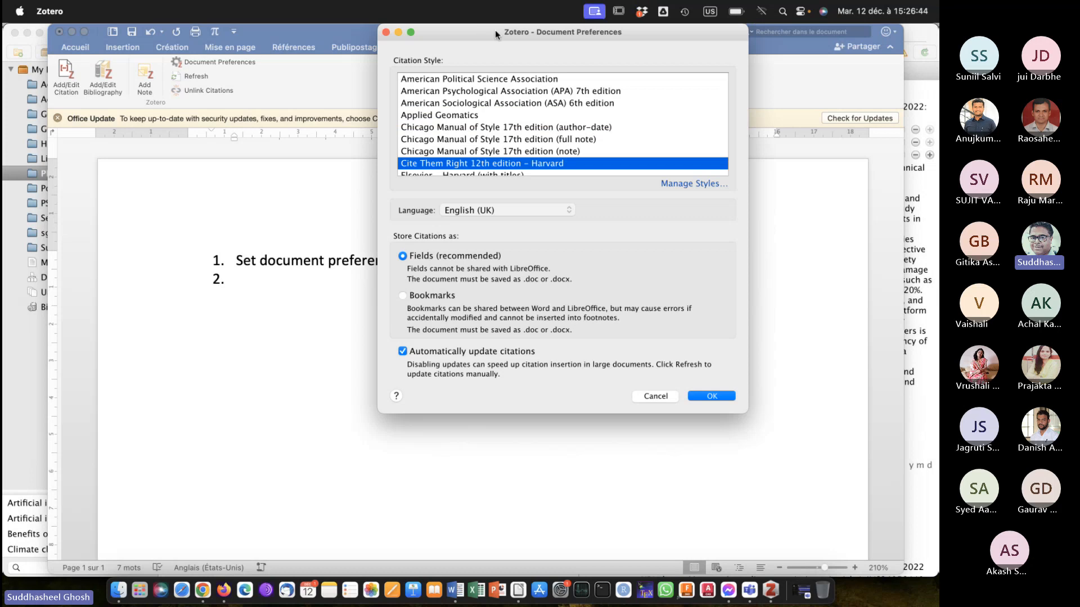
Select Applied Geomatics as the citation style in Zotero's Document Preferences, after trying American Chemical Society.
drag(495, 32, 469, 145)
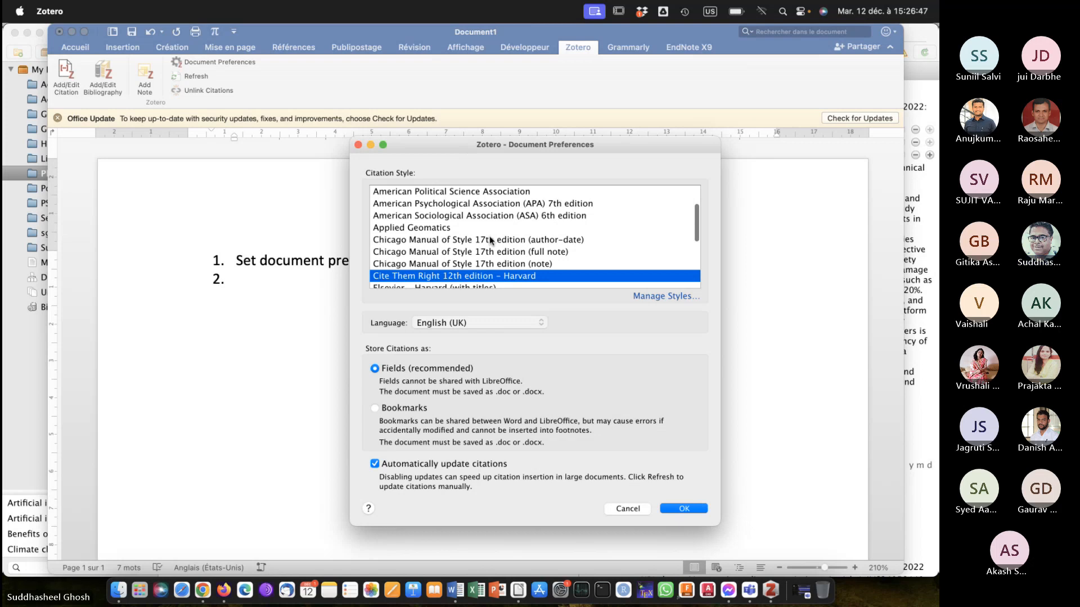
scroll(490, 240, up, 3)
scroll(489, 239, down, 10)
scroll(489, 235, up, 10)
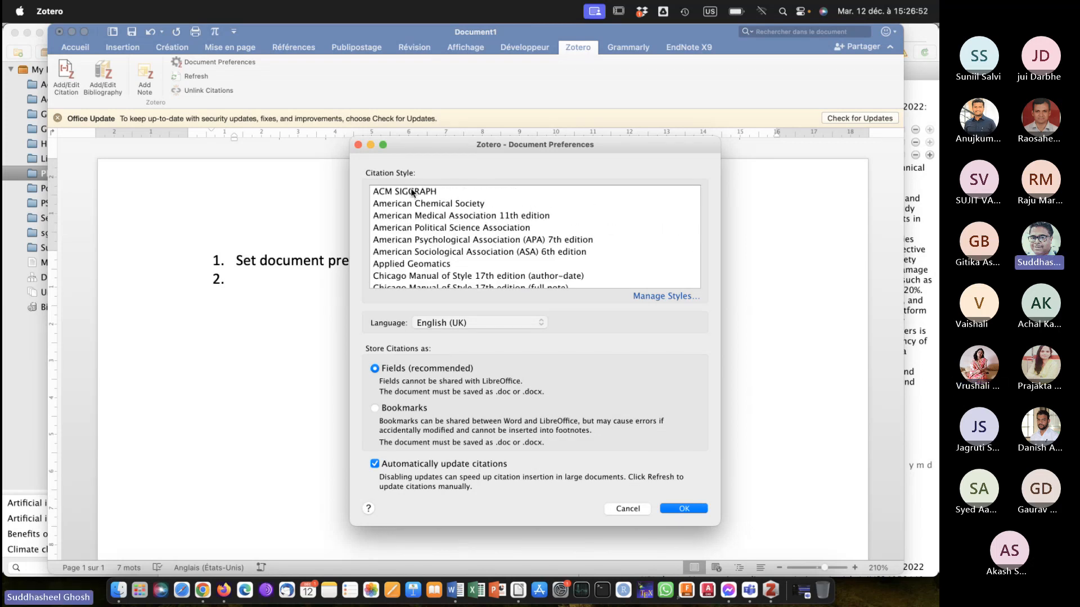
click(416, 205)
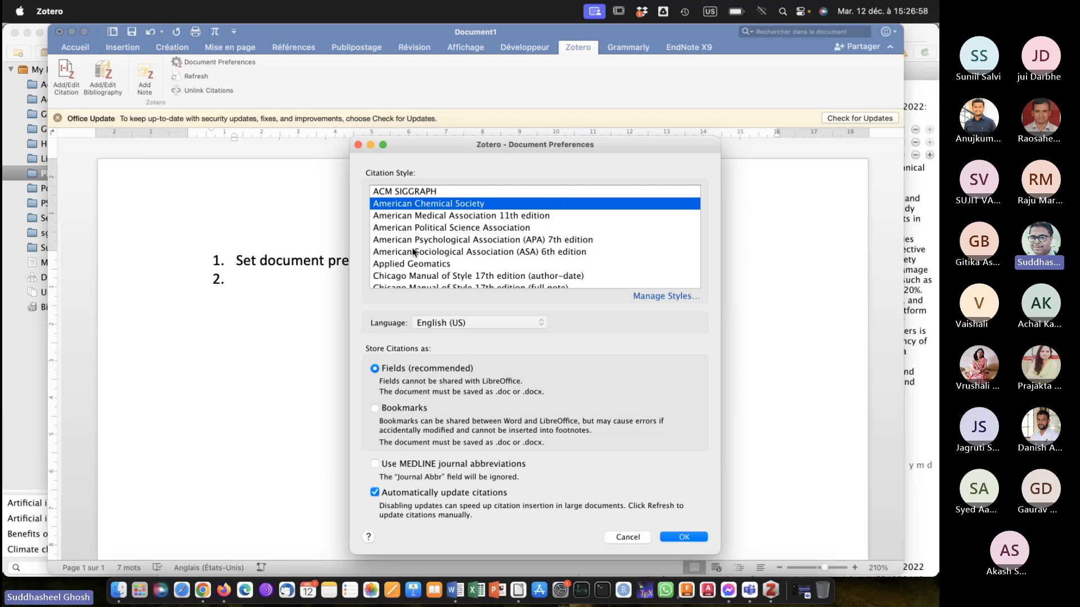
click(414, 268)
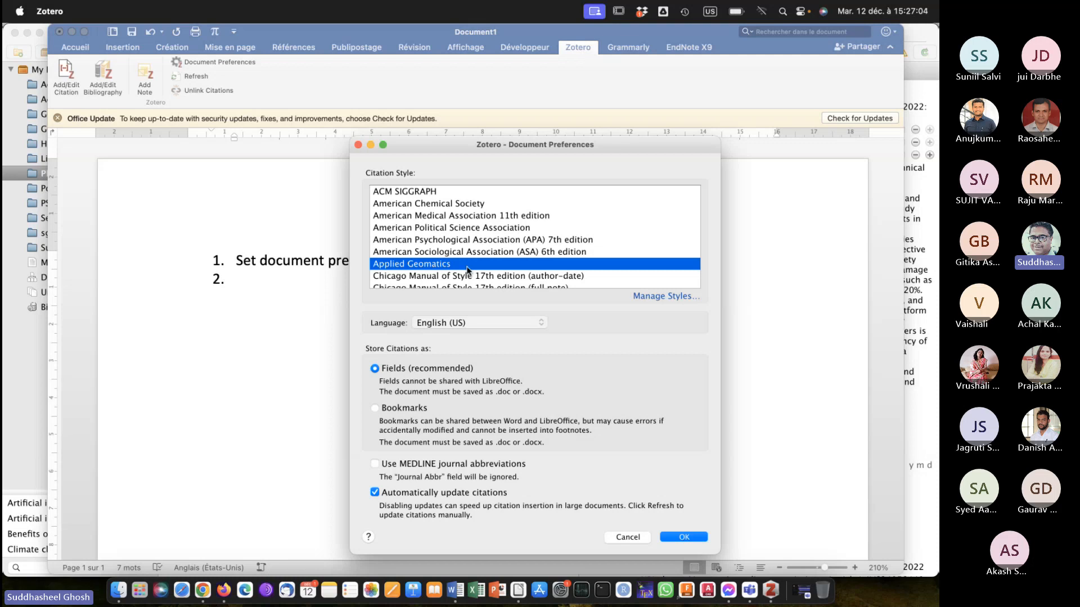
Examine the full list of citation styles available in Document Preferences.
scroll(467, 270, down, 2)
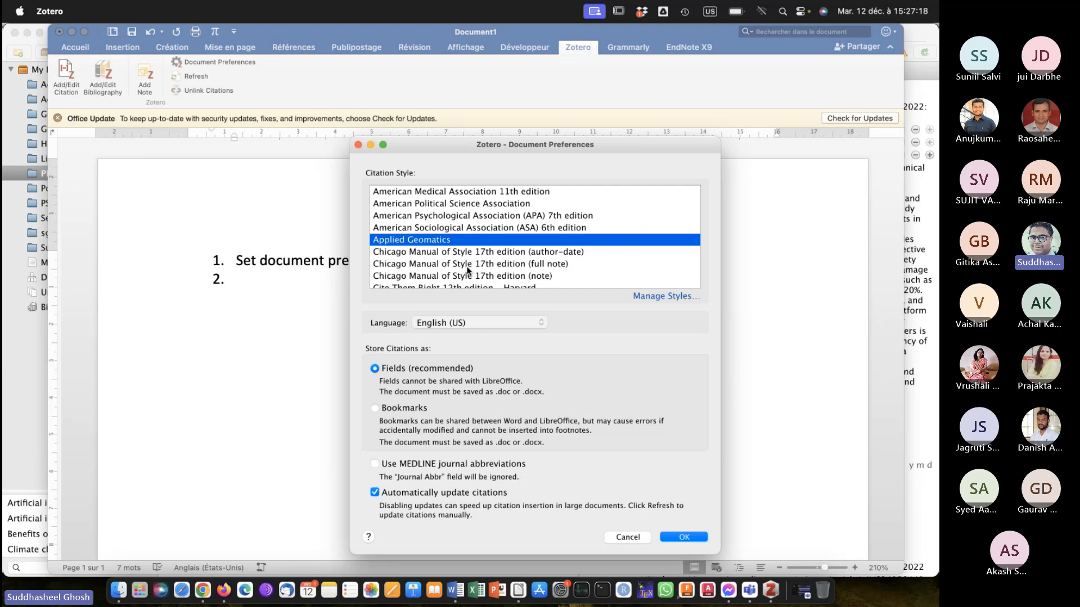
scroll(467, 270, down, 10)
scroll(466, 270, up, 10)
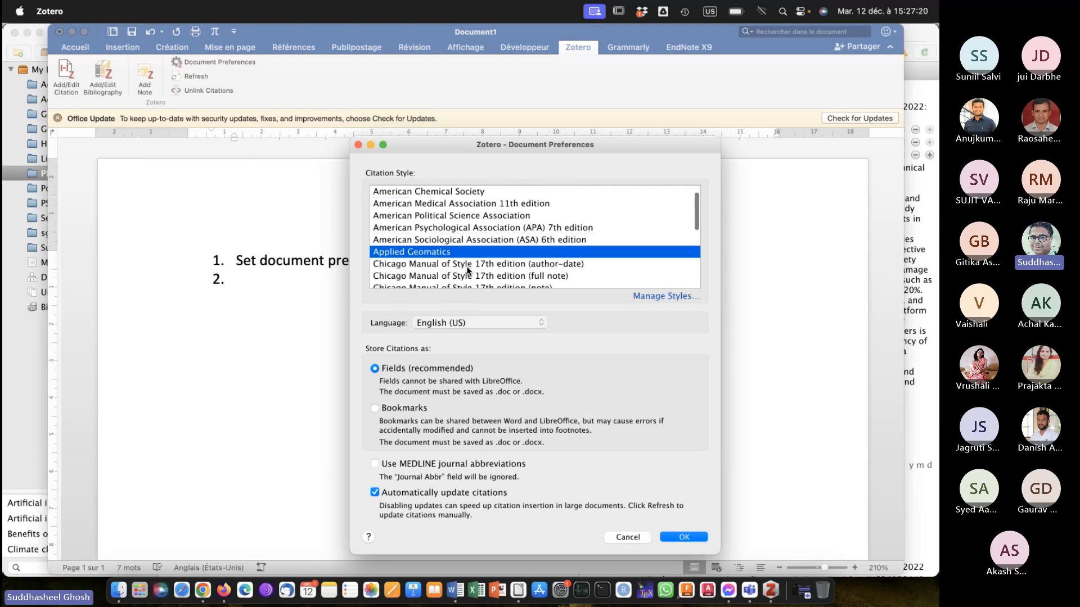
scroll(467, 270, down, 10)
scroll(467, 270, up, 11)
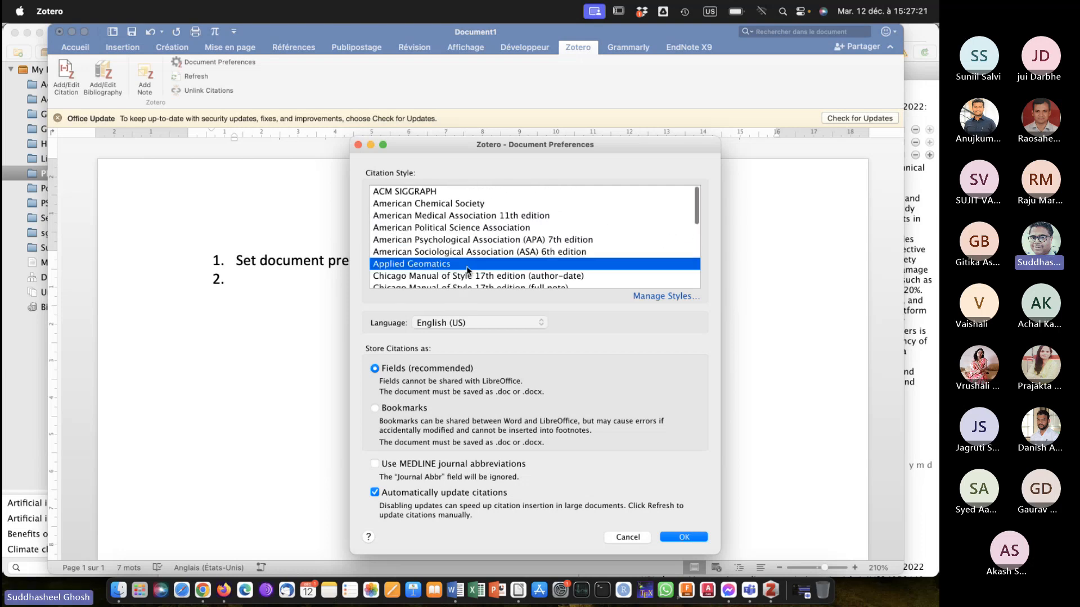
scroll(467, 270, down, 10)
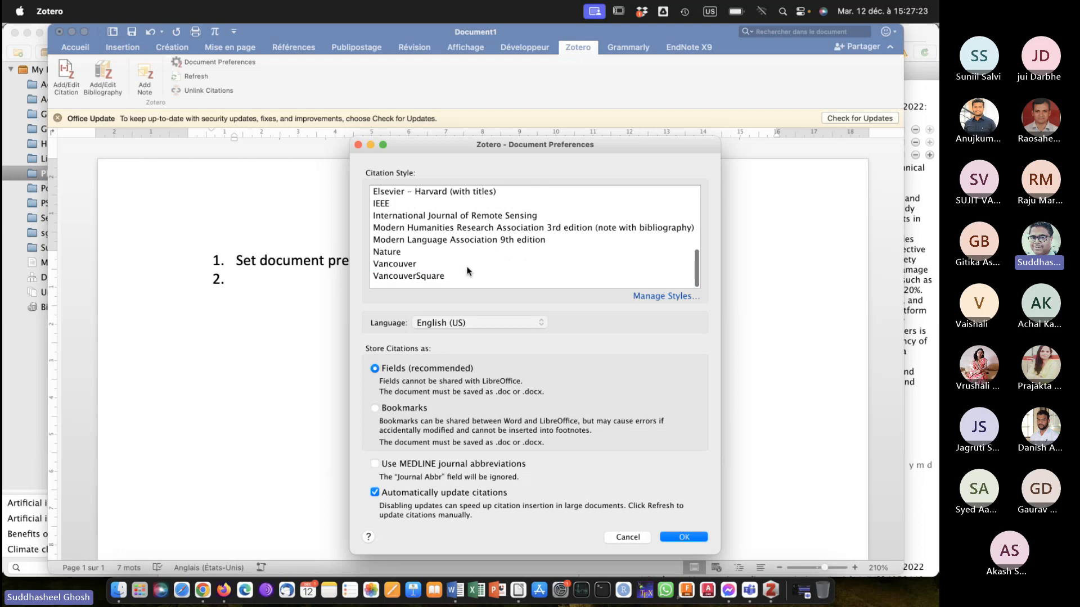
scroll(467, 269, up, 11)
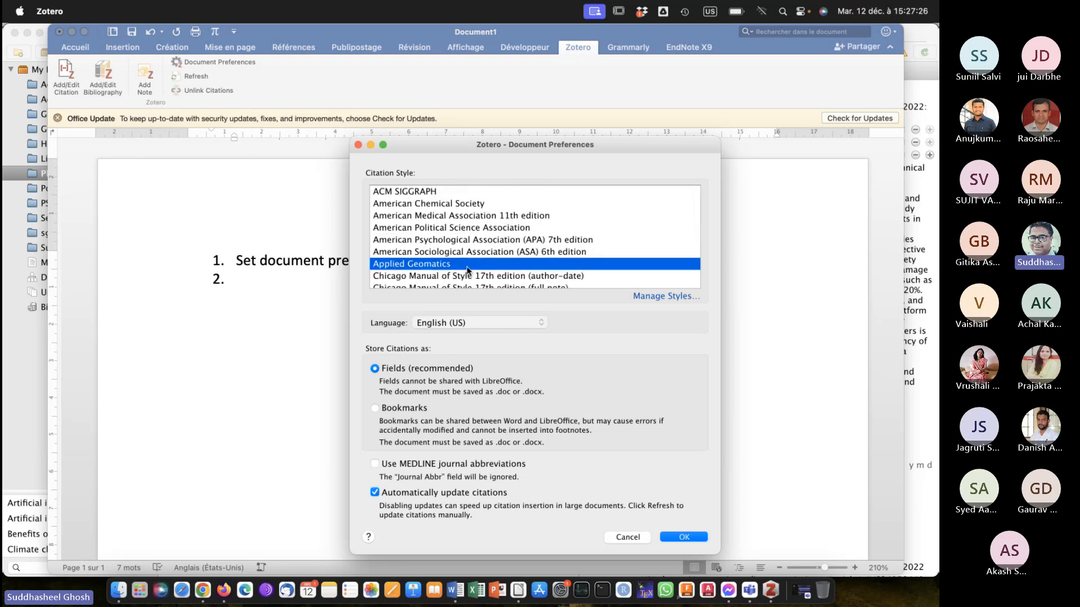
scroll(466, 270, down, 10)
scroll(467, 270, up, 10)
Open the citation style manager and search the Zotero Style Repository for "tribology".
click(646, 296)
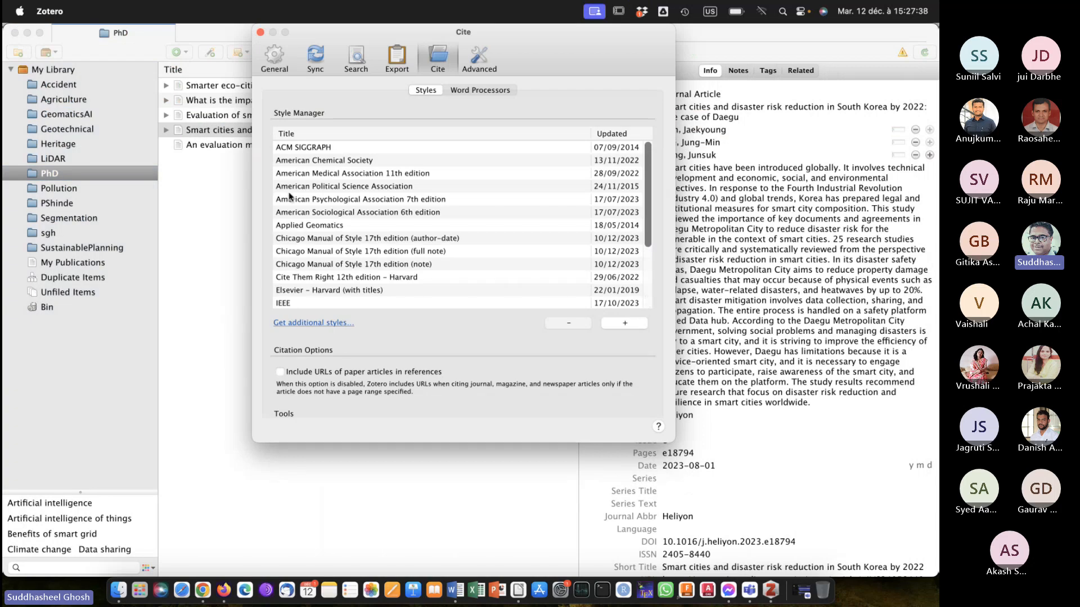
click(311, 323)
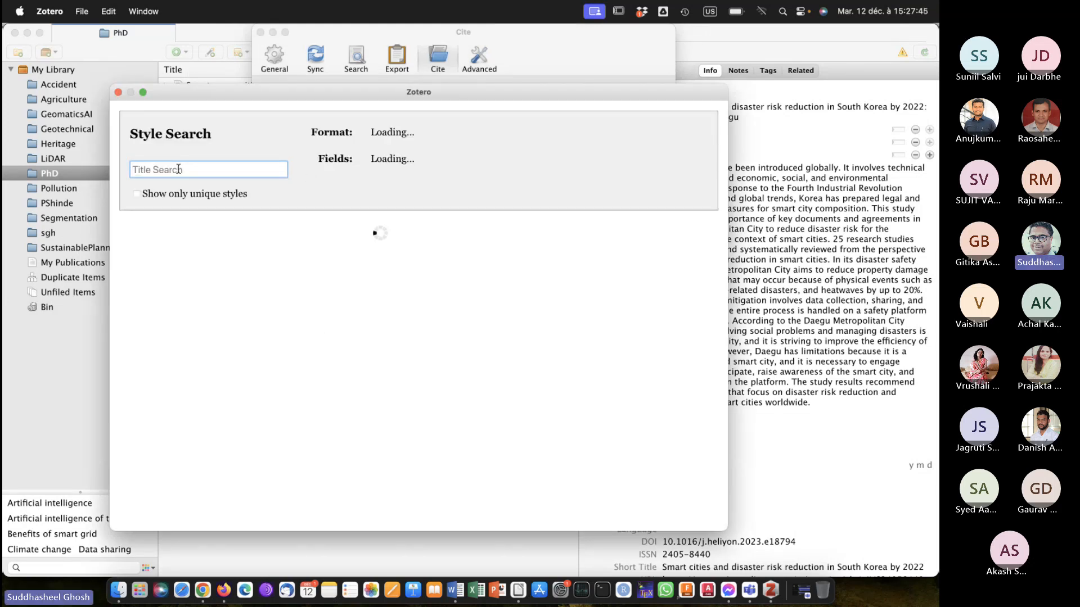
text(tribol)
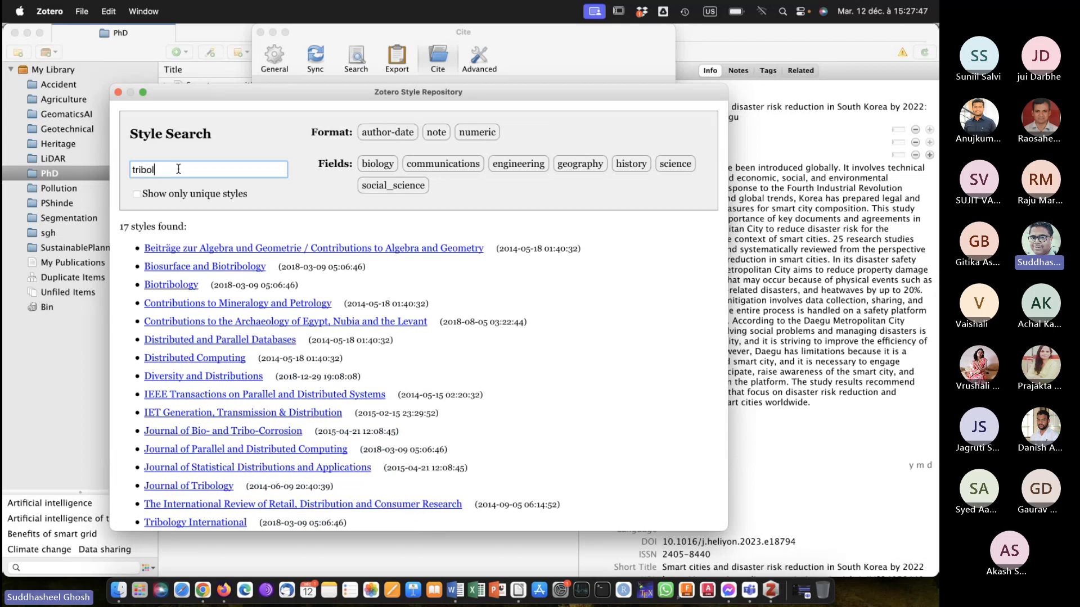
text(ogy)
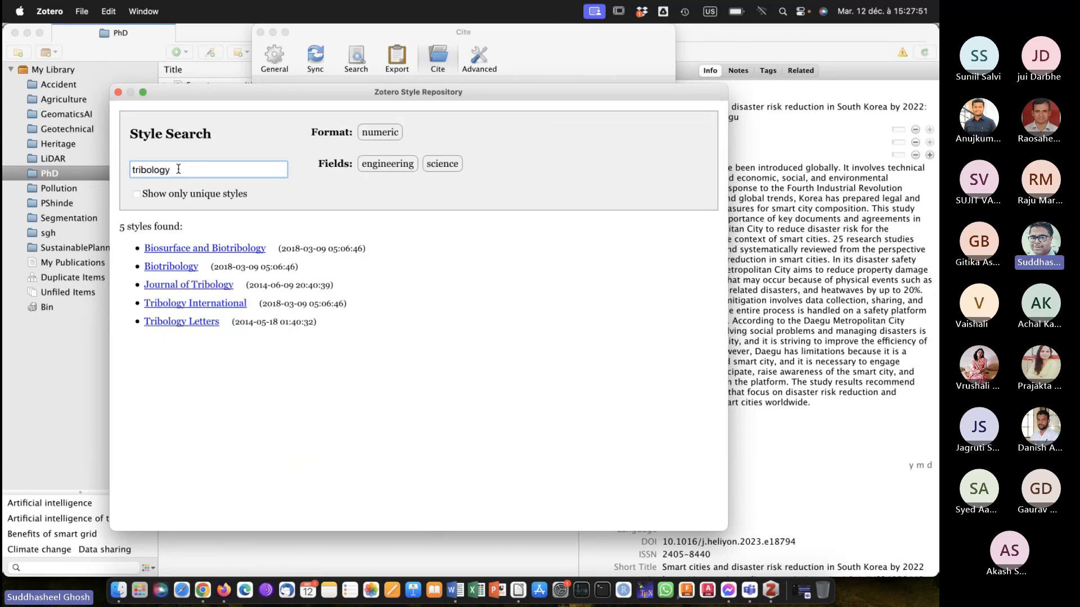
Preview the tribology styles, install Journal of Tribology, and check it in the Style Manager list.
mouse_move(153, 288)
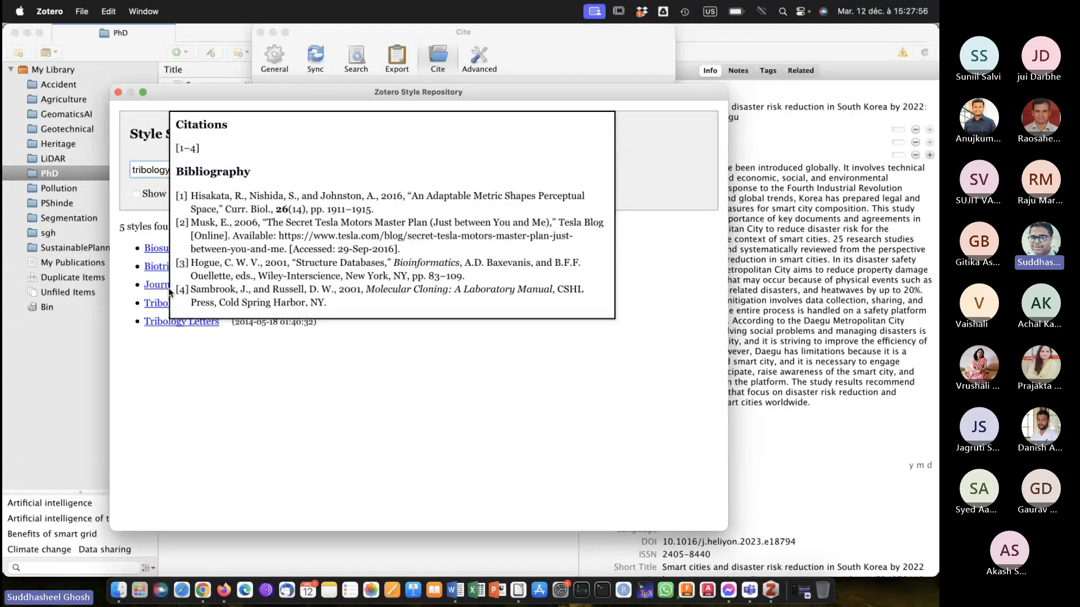
mouse_move(153, 323)
click(162, 287)
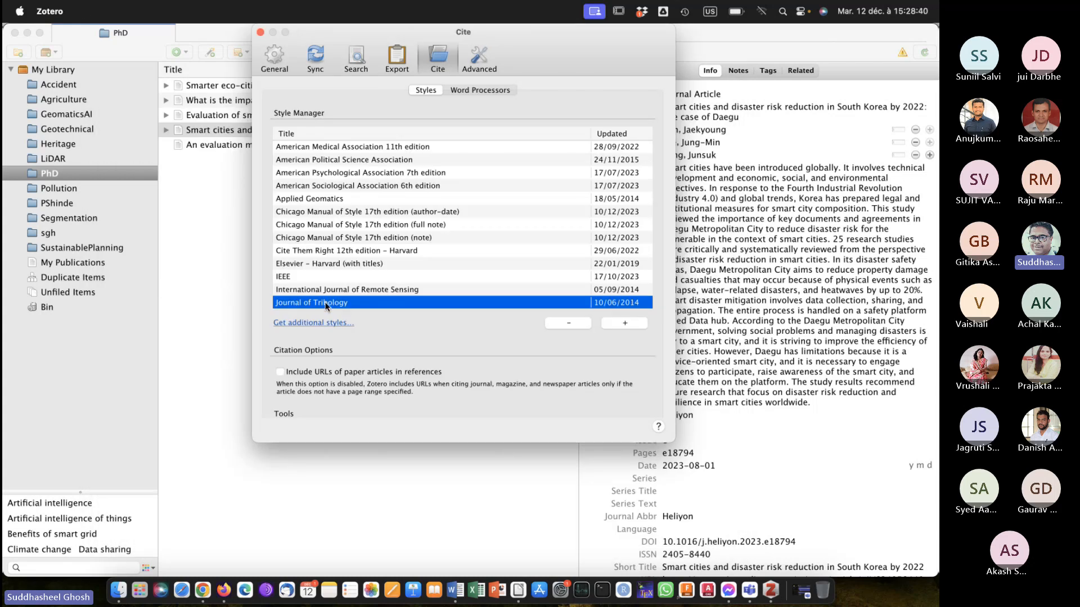
scroll(325, 307, down, 2)
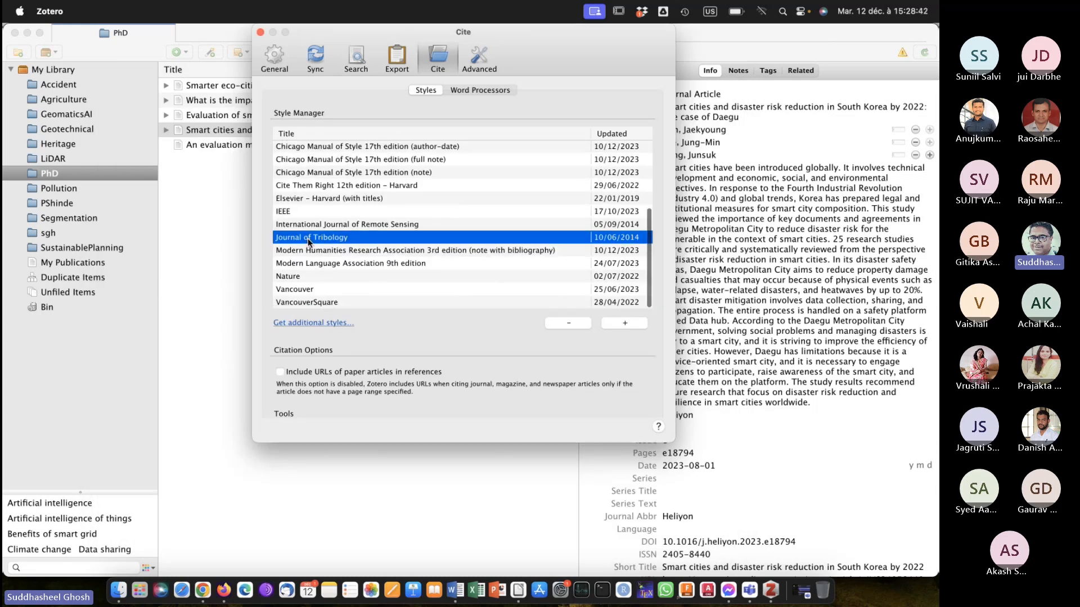
Review the installed citation styles in the Style Manager, highlighting International Journal of Remote Sensing and American Psychological Association 7th edition, and close the settings.
scroll(308, 242, up, 3)
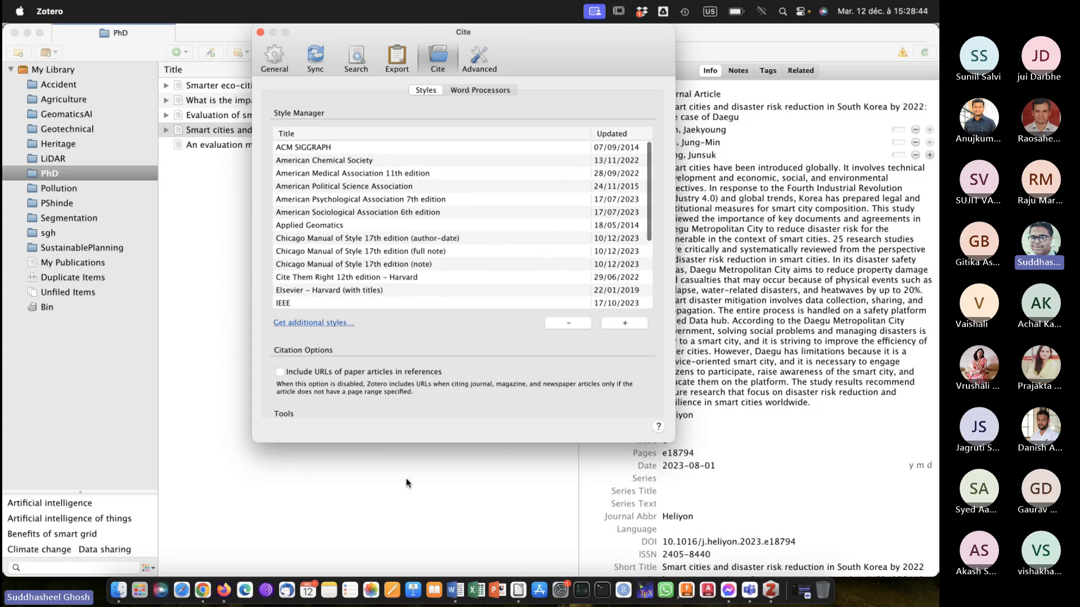
scroll(341, 207, down, 3)
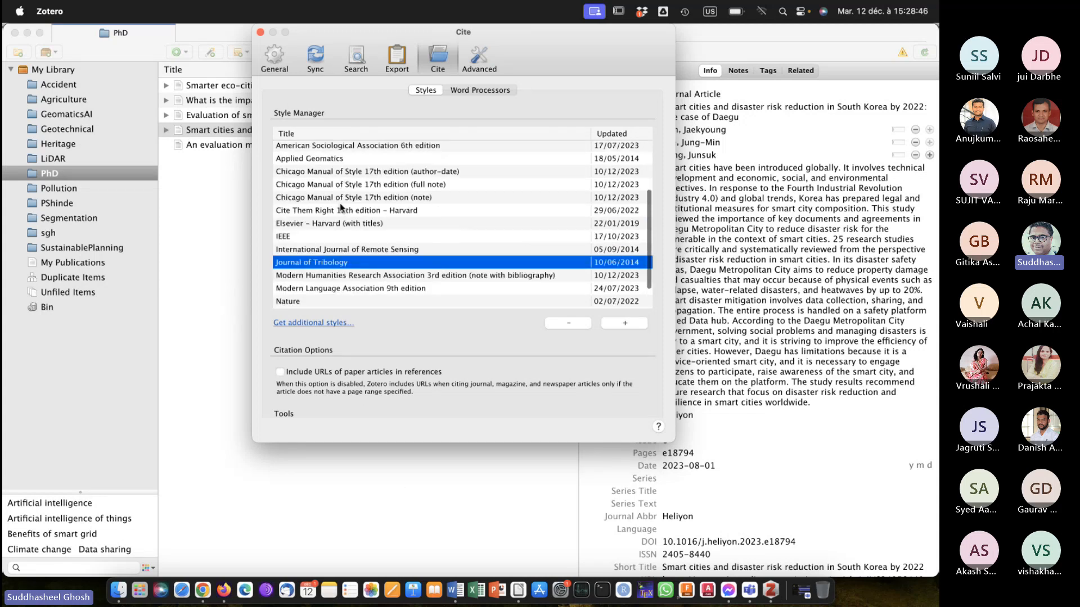
scroll(339, 204, up, 5)
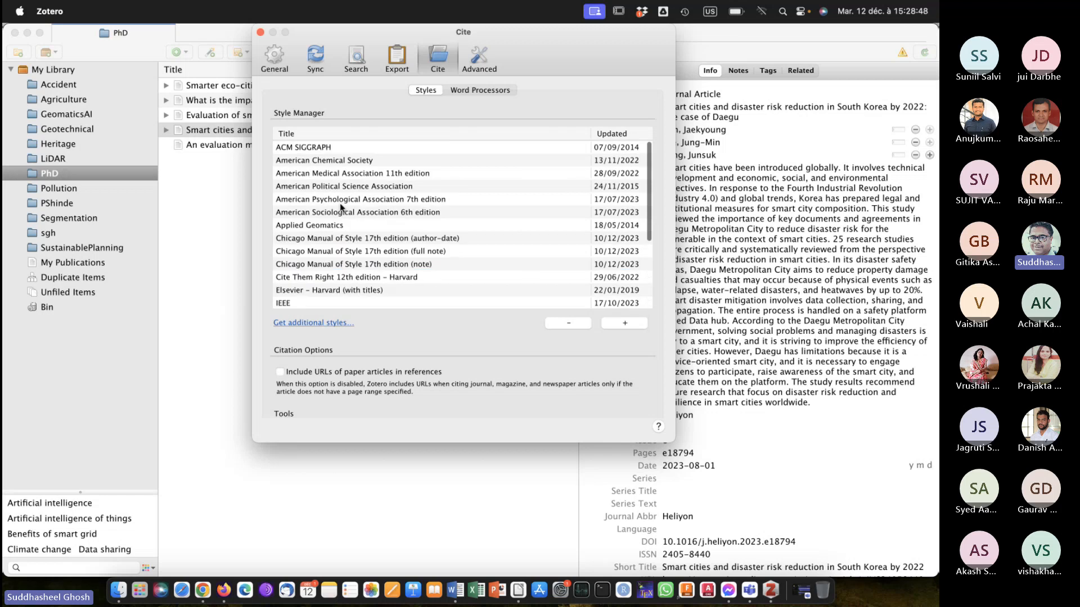
scroll(340, 204, down, 8)
click(315, 228)
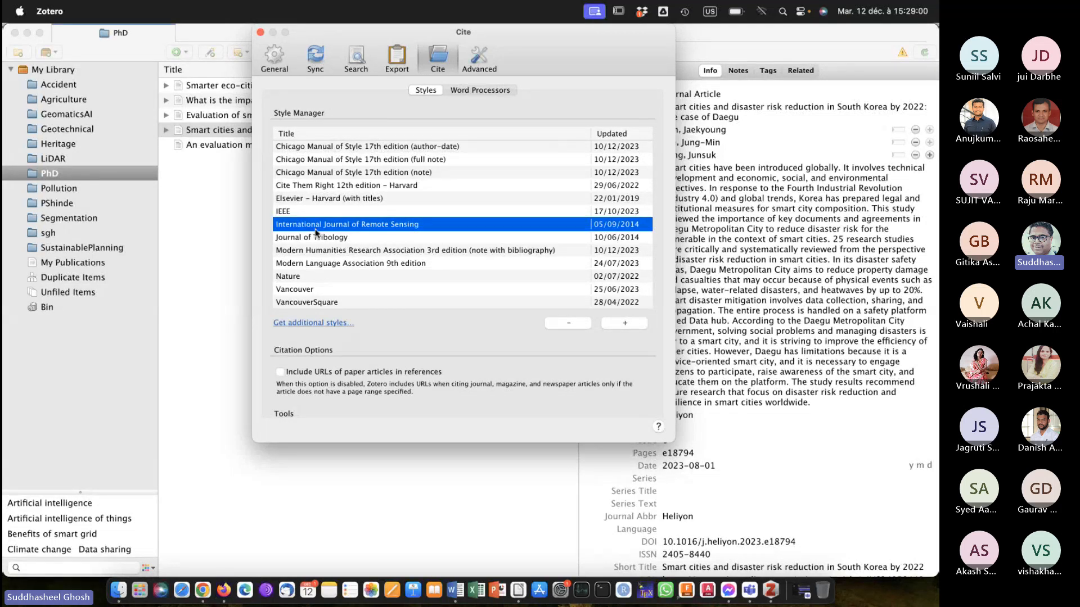
scroll(316, 232, up, 3)
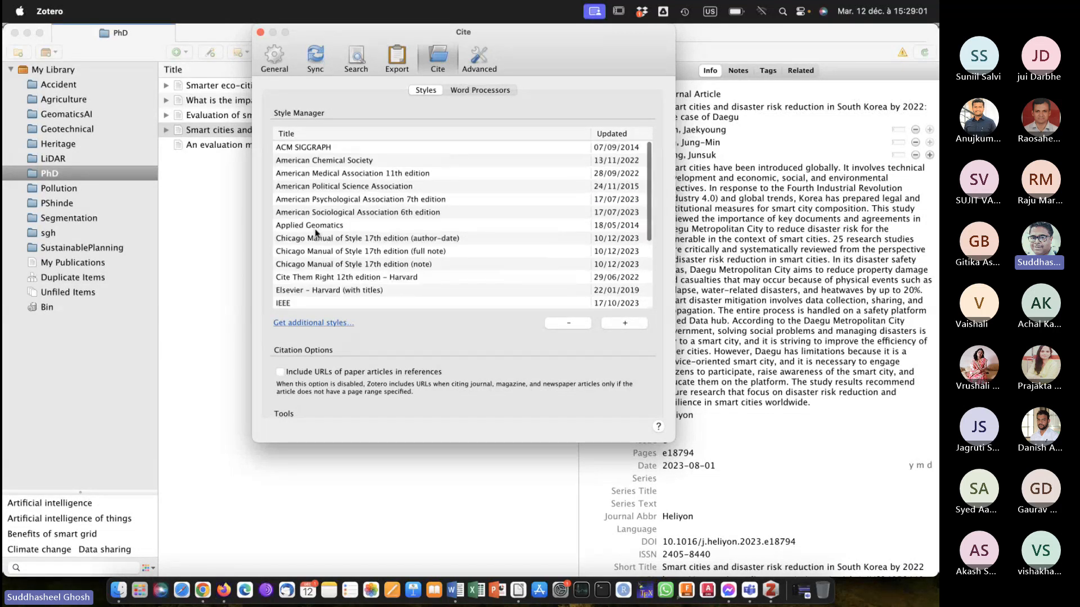
click(321, 200)
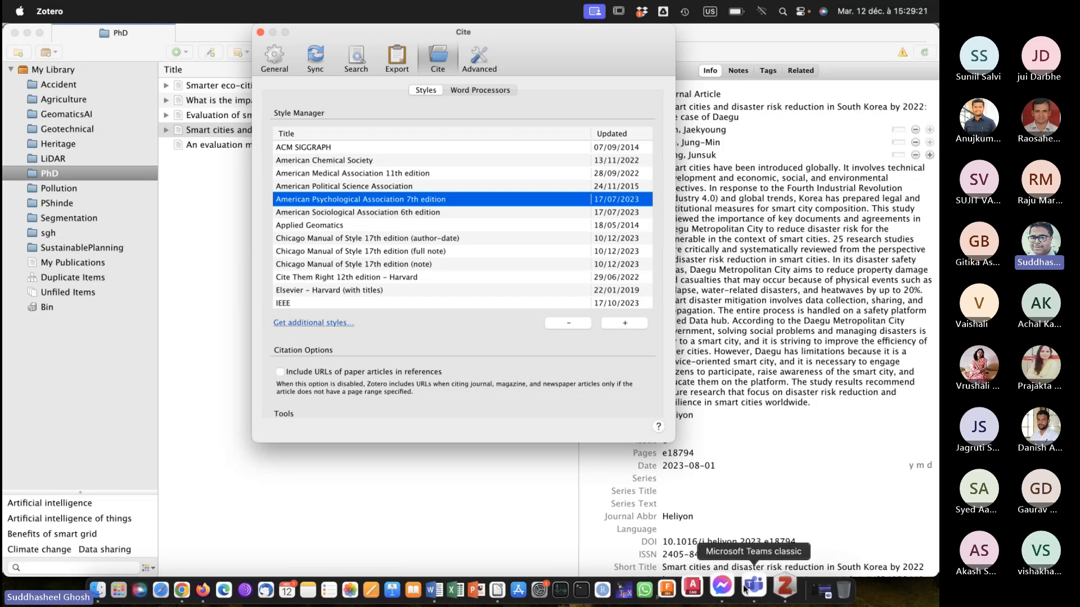
click(260, 34)
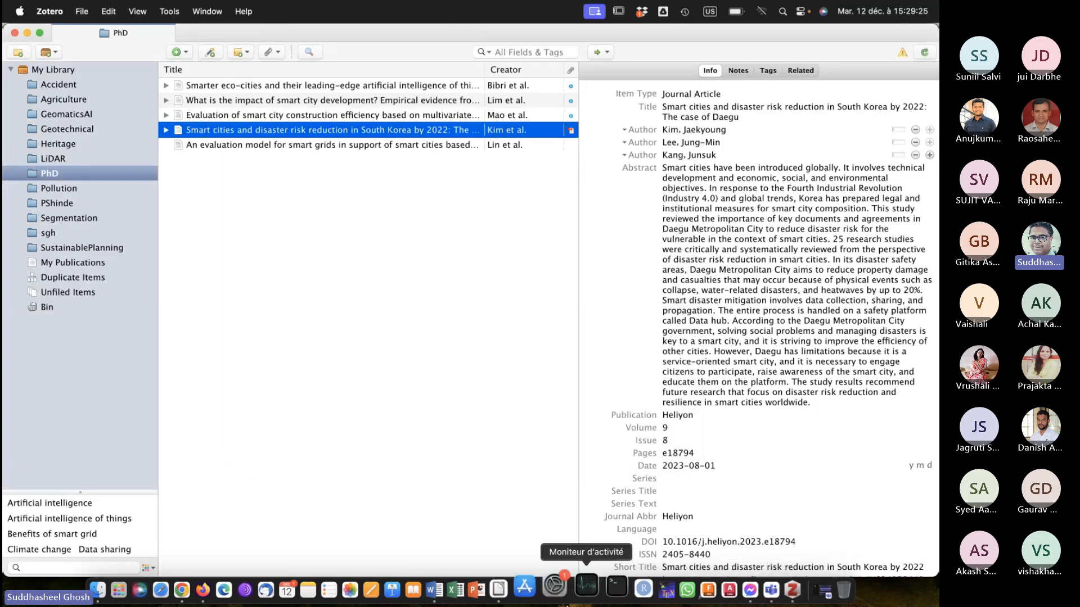
Switch to Word and set the document's Zotero citation style to American Psychological Association (APA) 7th edition.
click(456, 589)
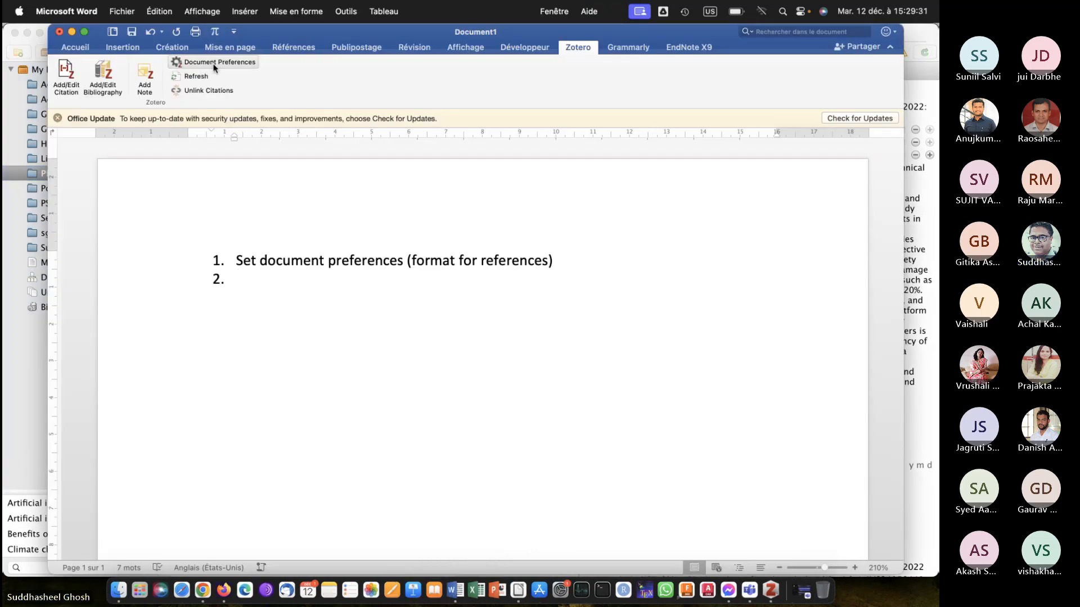
click(214, 64)
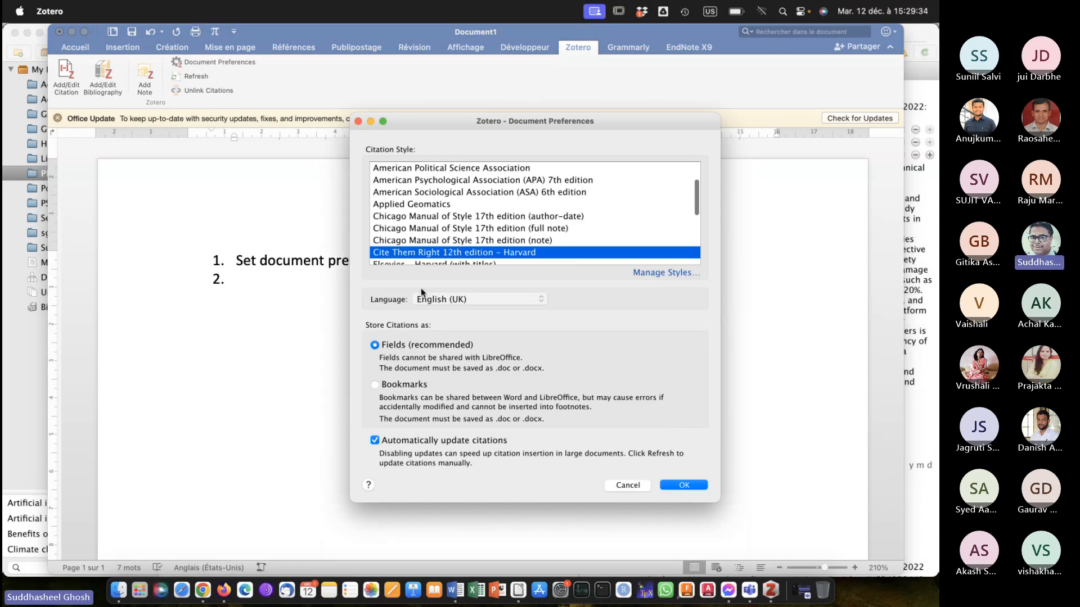
scroll(459, 238, up, 3)
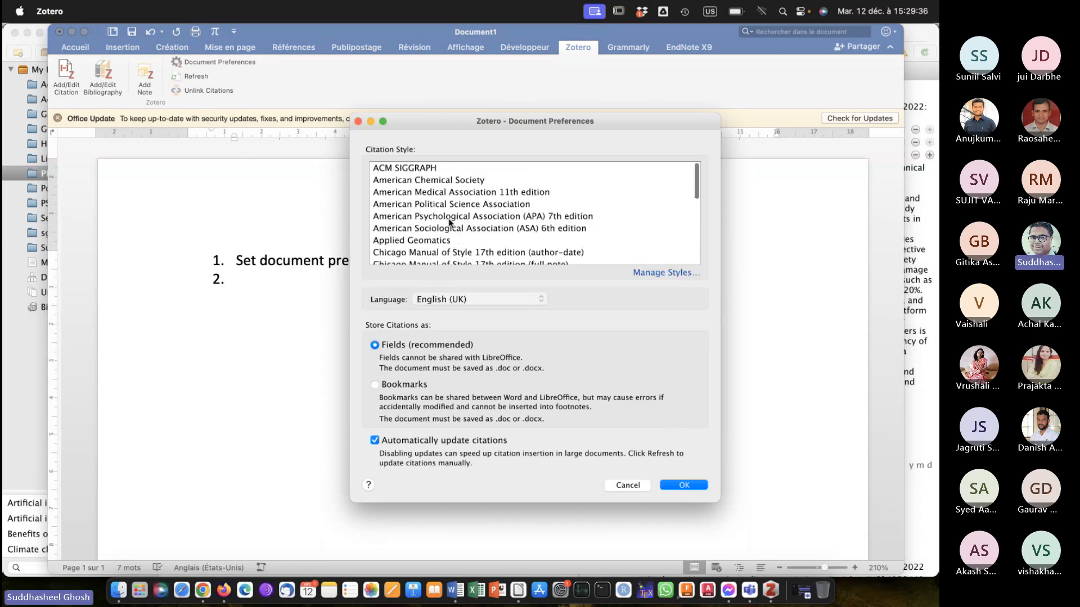
click(450, 217)
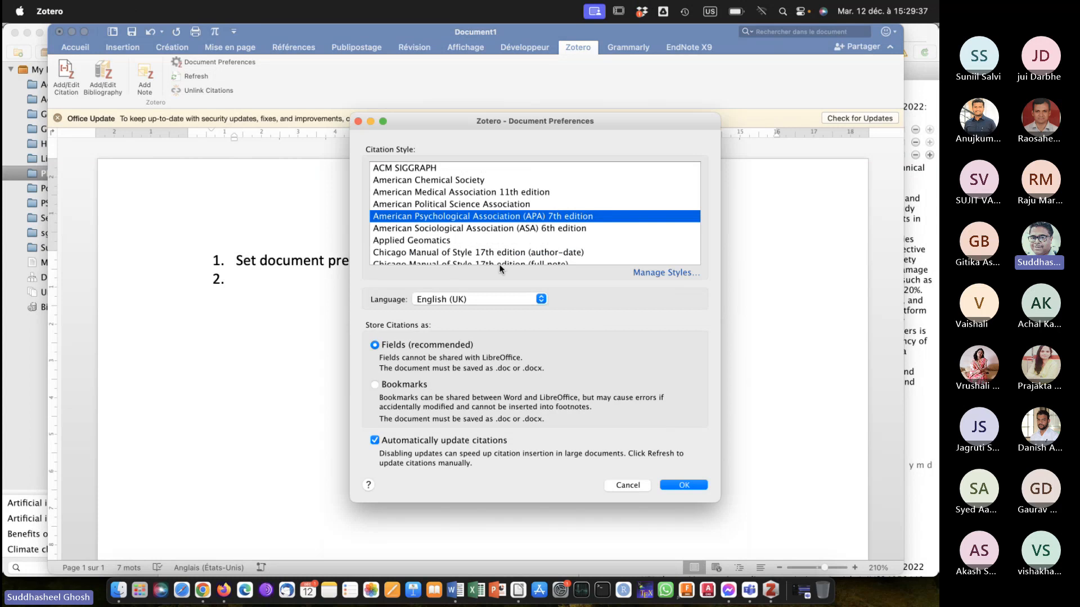
click(684, 486)
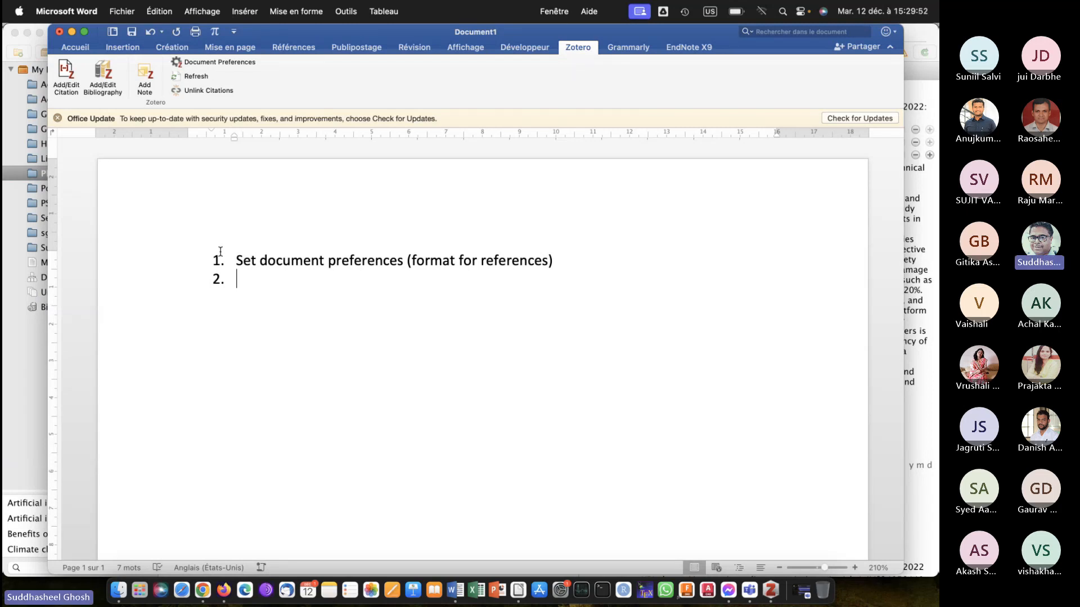
Add "Add / Edit citation" and "Add Bibliography" as list items 2 and 3, and end the numbered list with blank space below.
text(Add / )
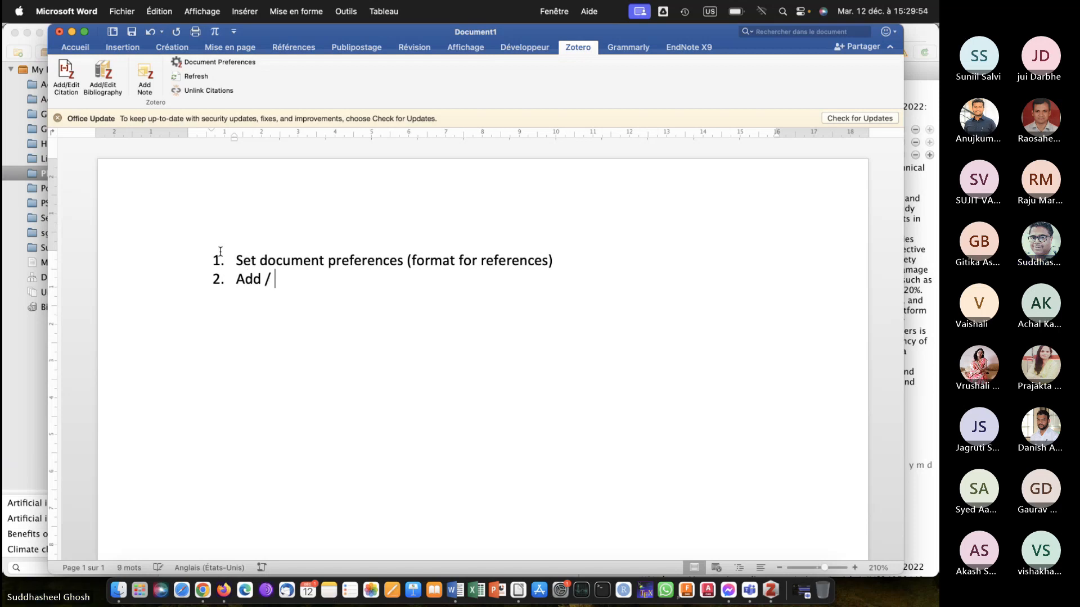
text(Edit)
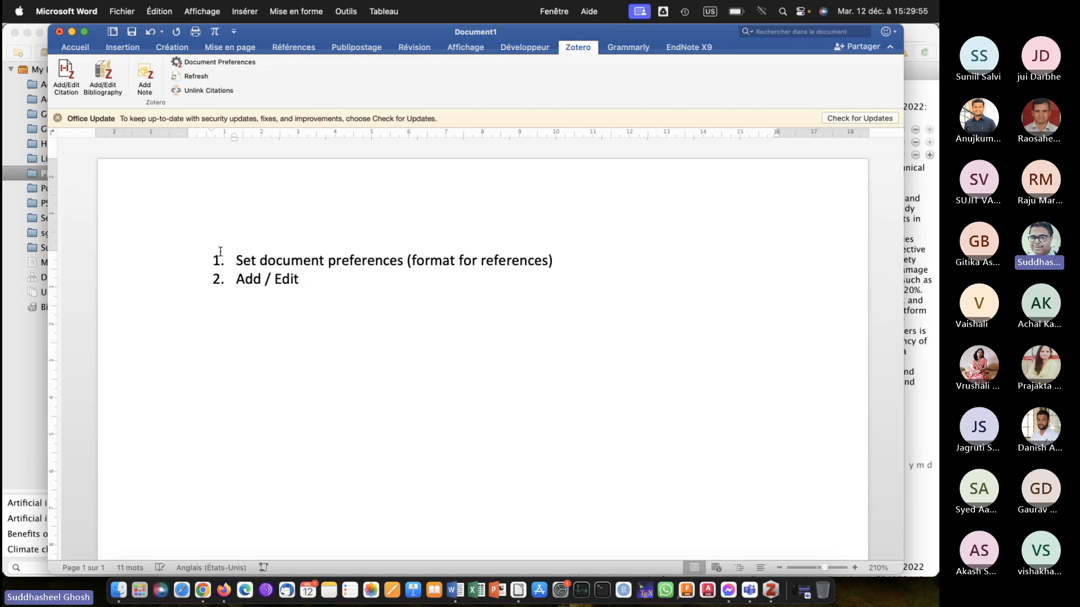
text( iitation)
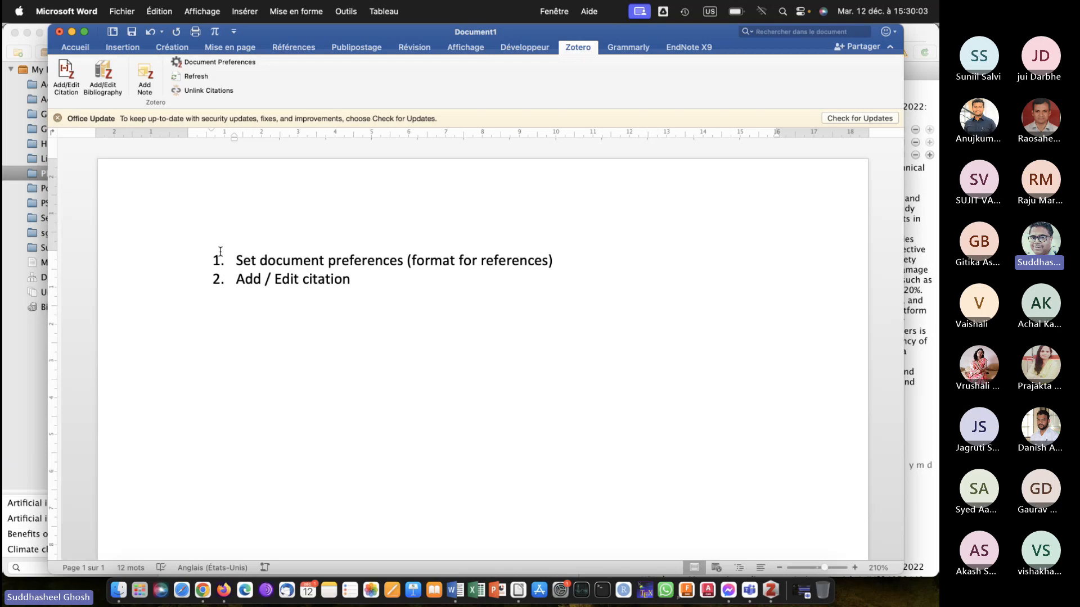
key(Return)
text(Add B)
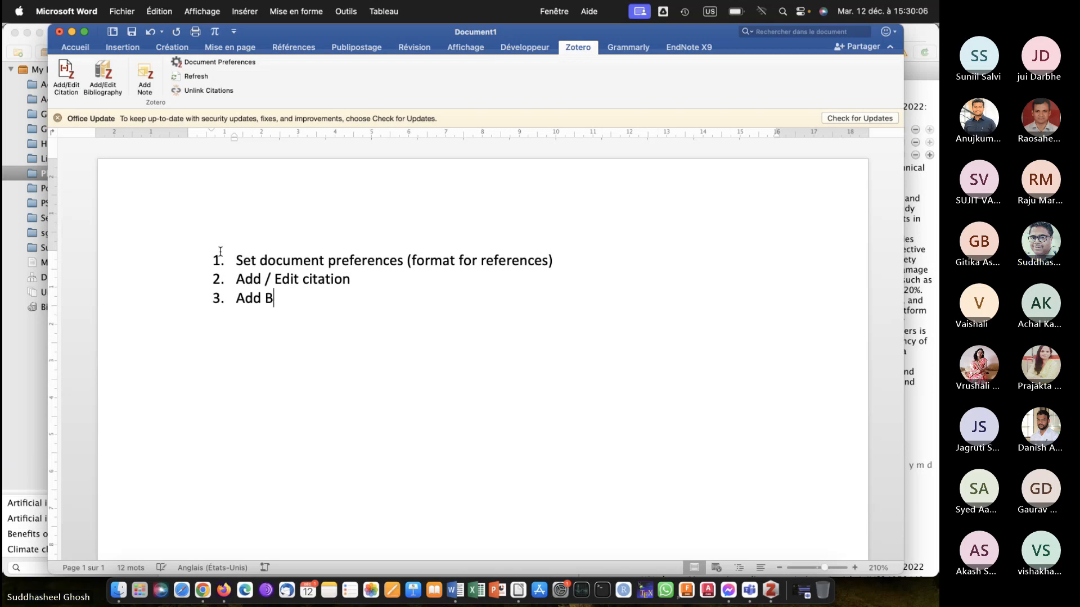
text(ibliography)
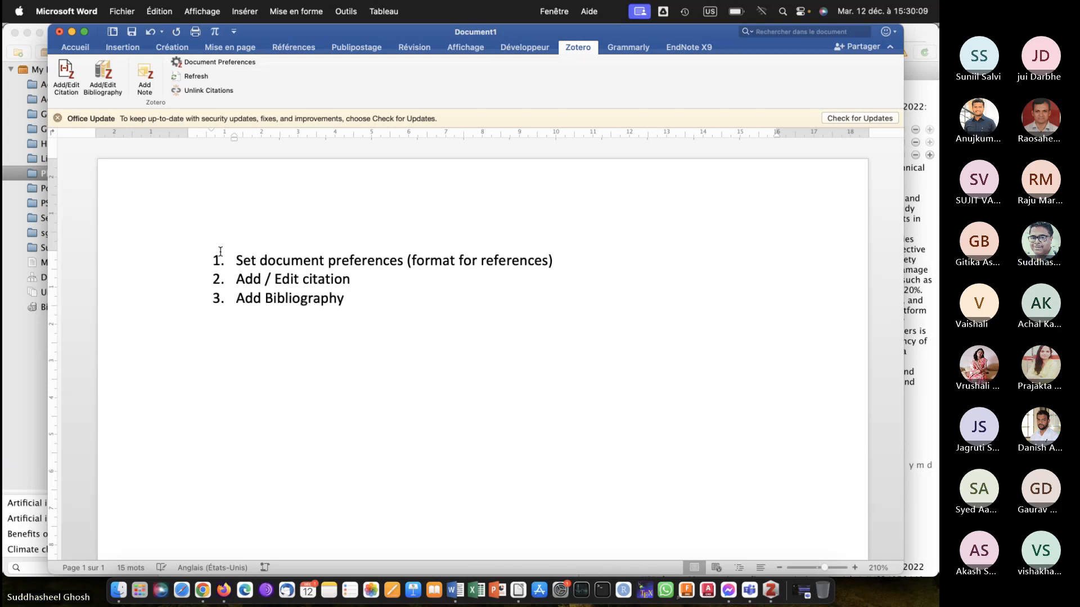
key(Return)
key(Return)
key(Return)
key(Return)
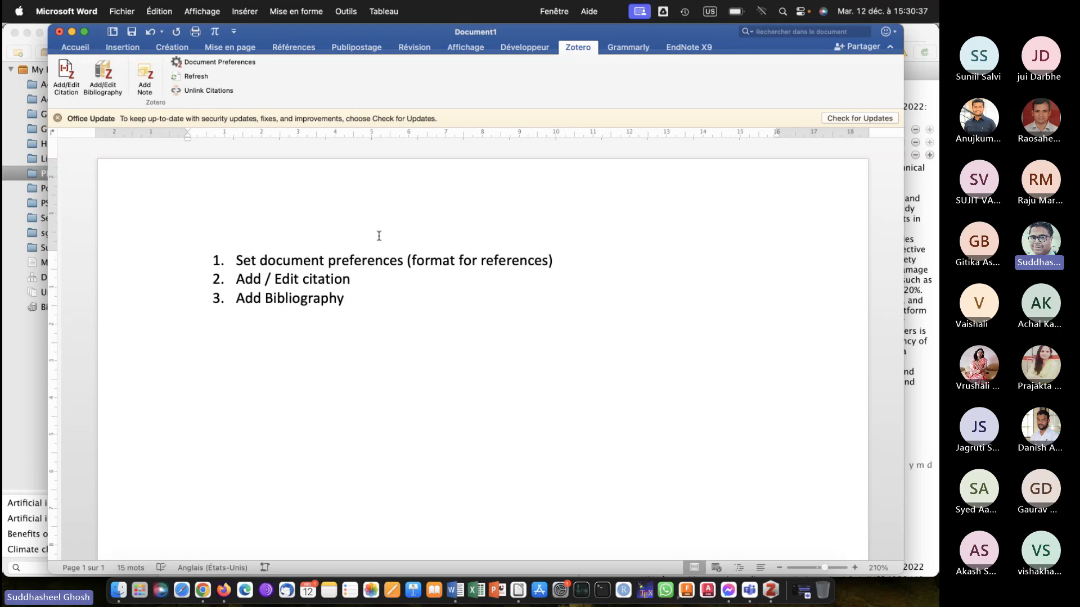
Select the "Smarter eco-cities" article in Zotero, and insert its citation below the list in Word by searching for "smarter".
click(770, 588)
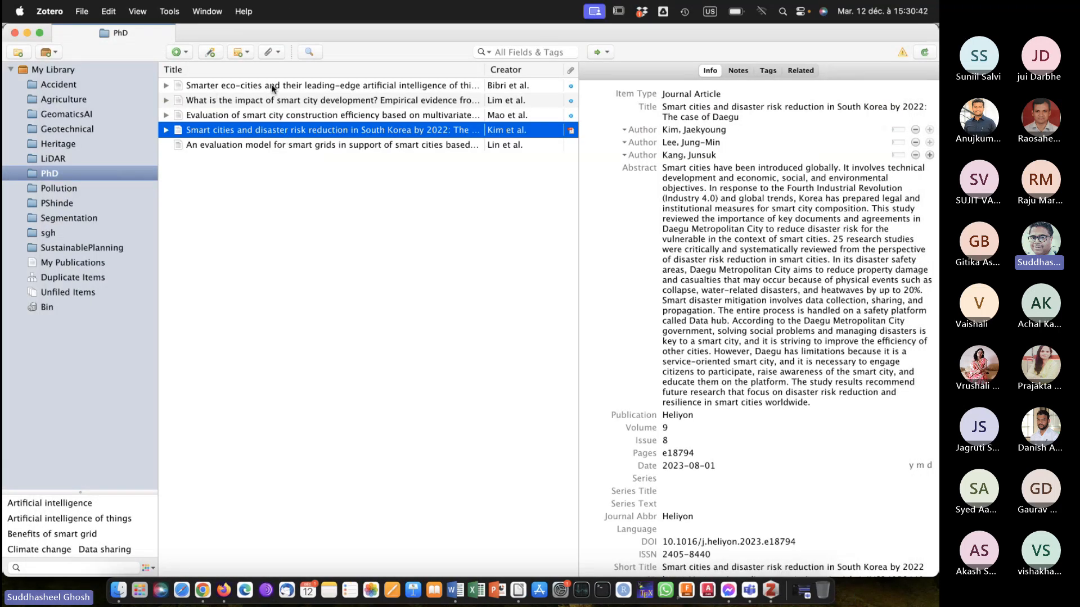
click(230, 85)
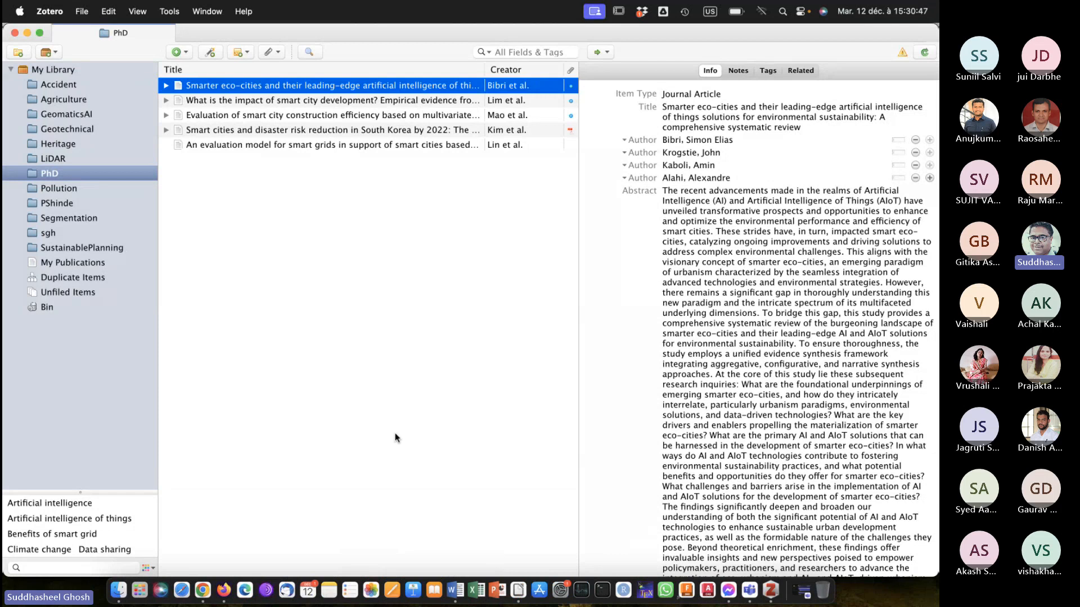
click(450, 587)
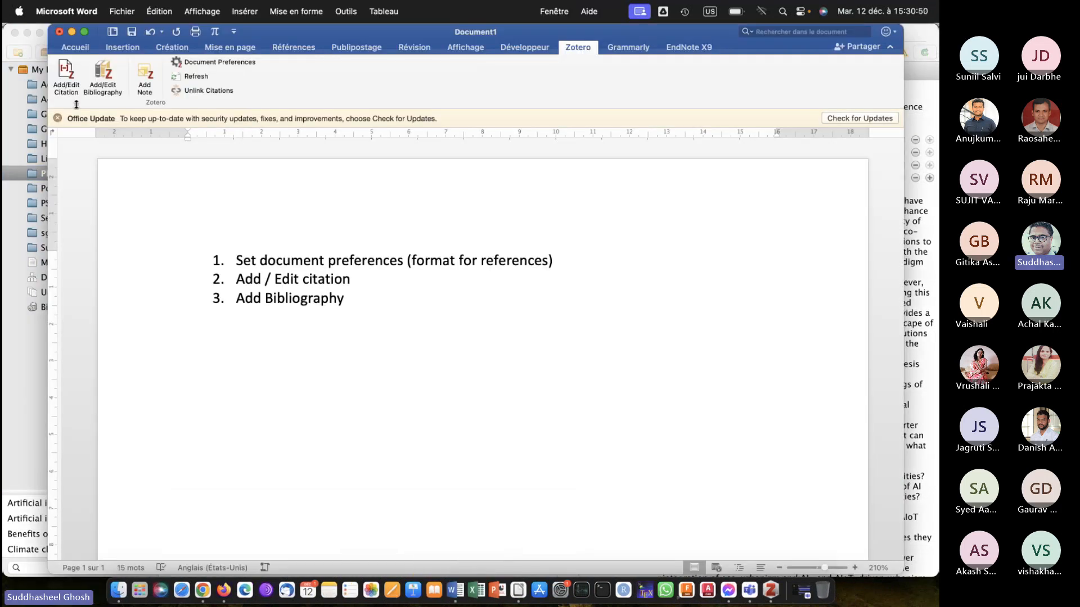
click(65, 73)
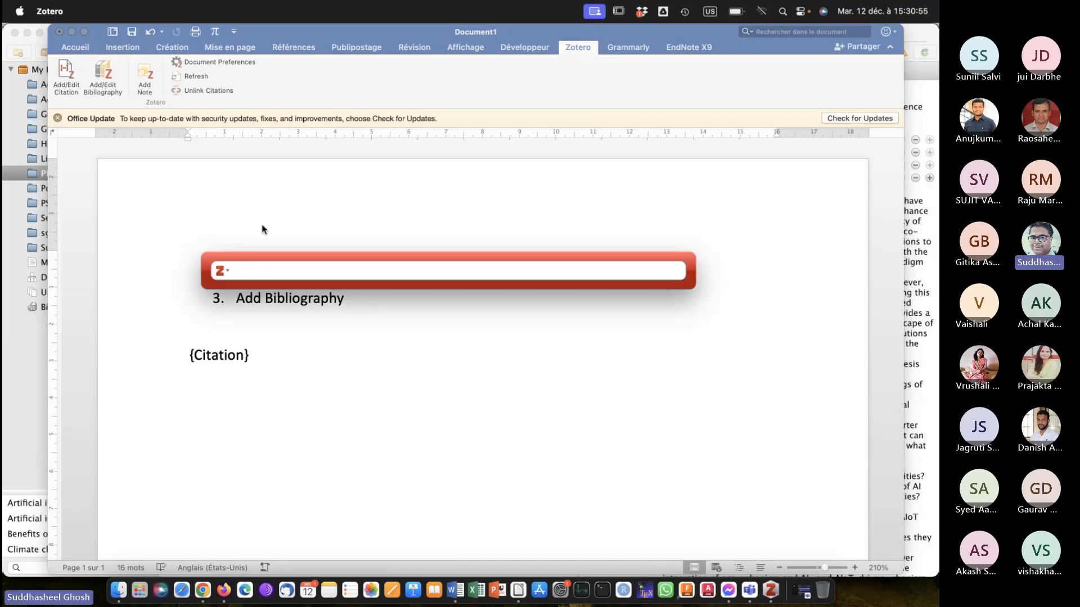
text(smarter)
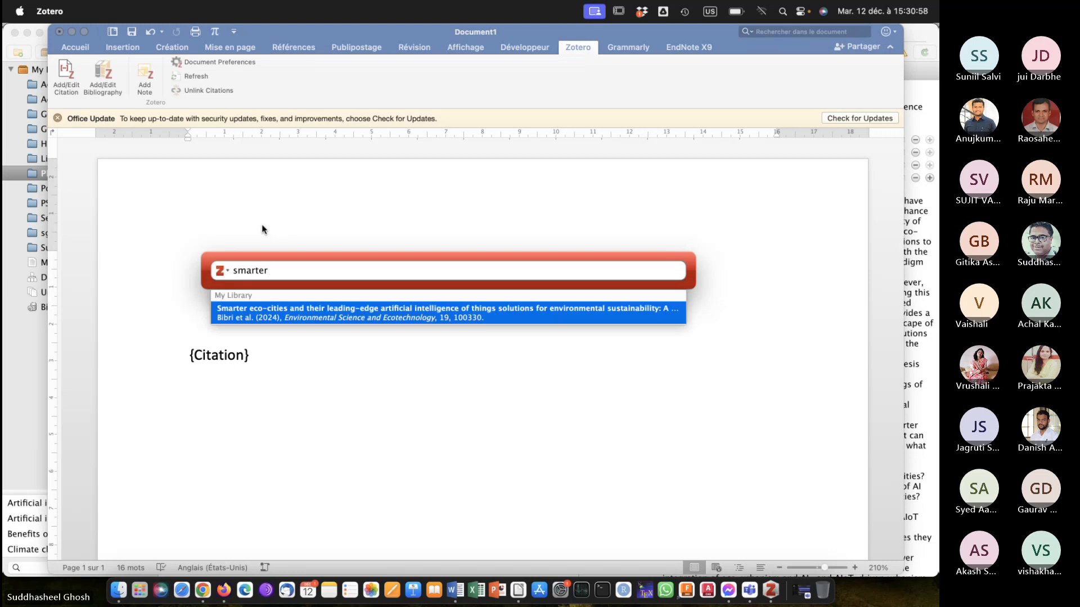
click(247, 316)
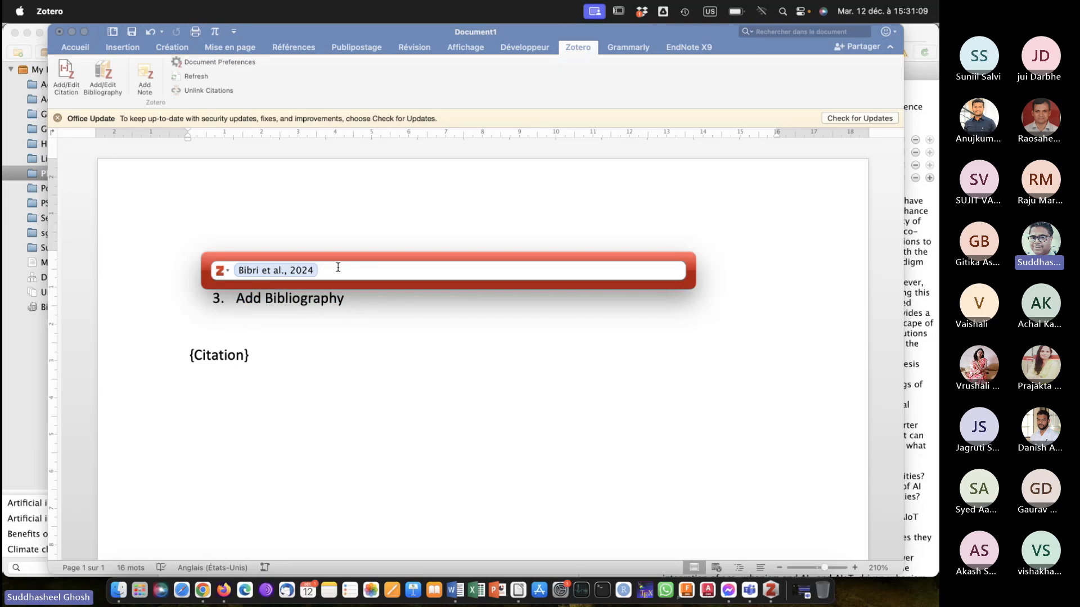
key(Return)
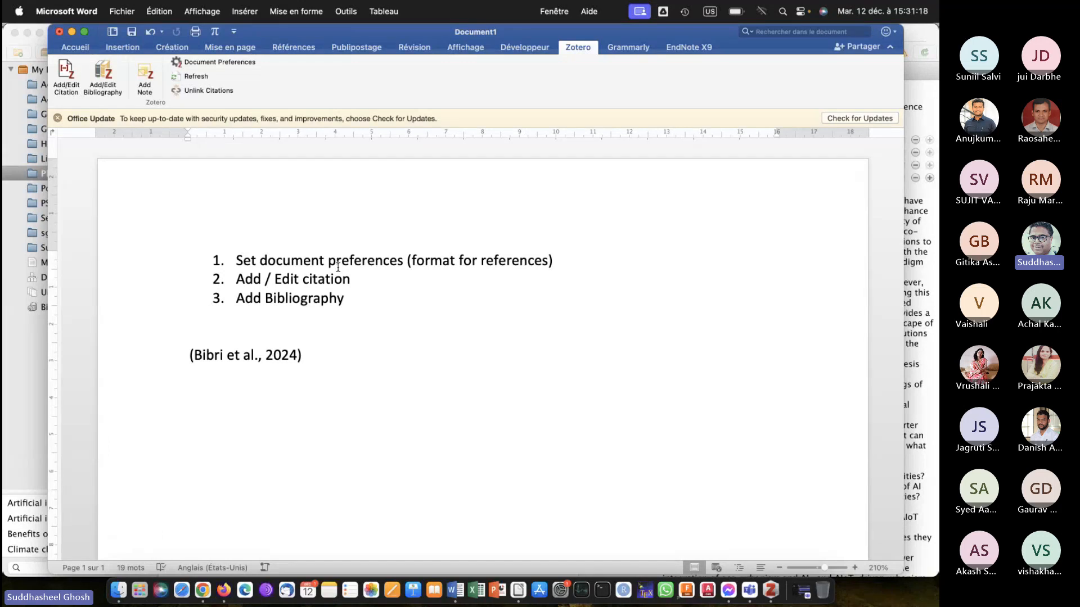
text(has)
key(BackSpace)
key(BackSpace)
key(BackSpace)
key(BackSpace)
Write "Authors mention that something something ...." in front of the citation and join the citation onto the same line.
key(Left)
key(Left)
key(Left)
key(Left)
key(Left)
key(Left)
key(Left)
key(Left)
key(Left)
key(Left)
key(Left)
key(Left)
key(Left)
key(Left)
key(Left)
key(Left)
key(Left)
key(Left)
key(Left)
key(Left)
key(Return)
text(Authors mention)
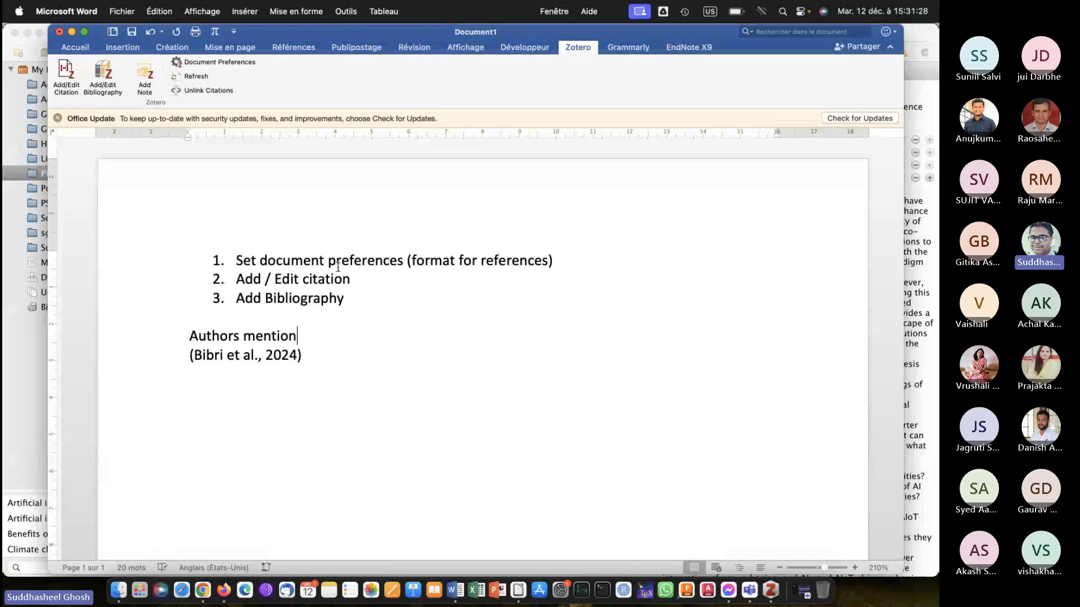
text( that some)
key(BackSpace)
text(mething)
key(BackSpace)
text(ng)
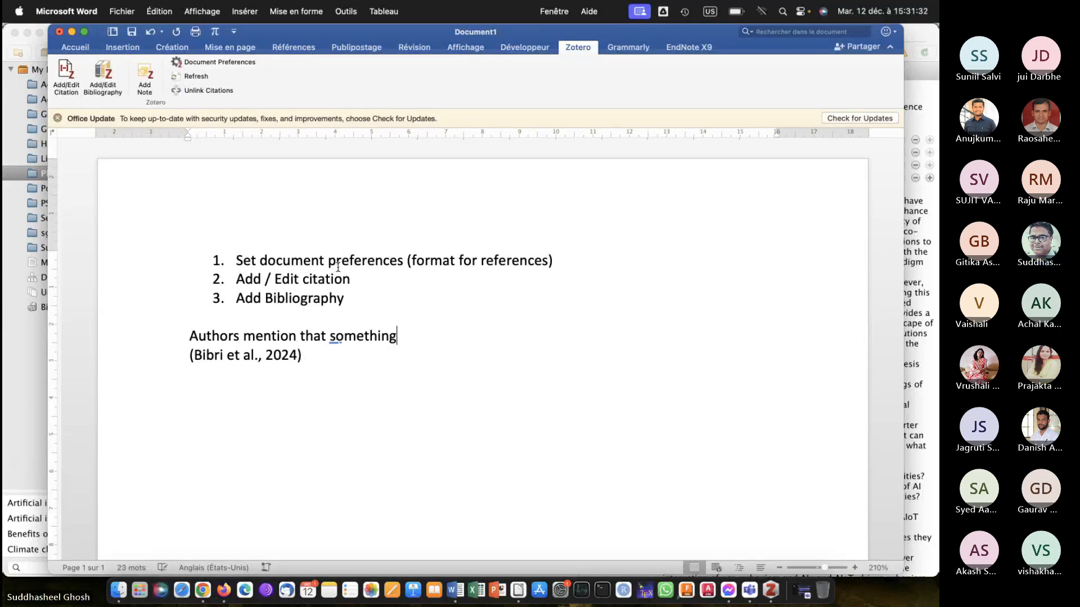
text( something )
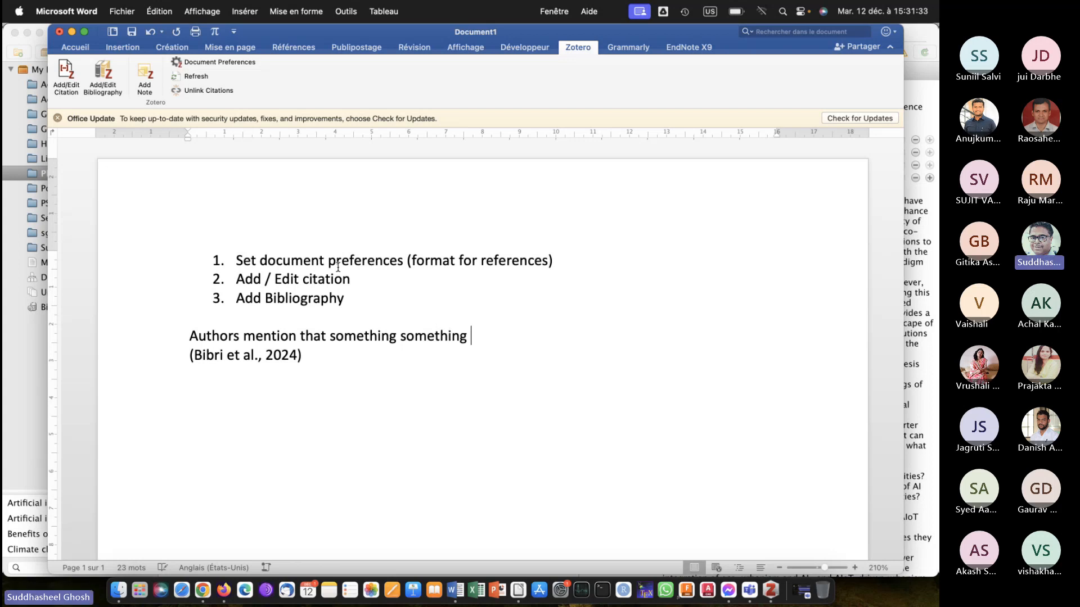
text(....)
key(Delete)
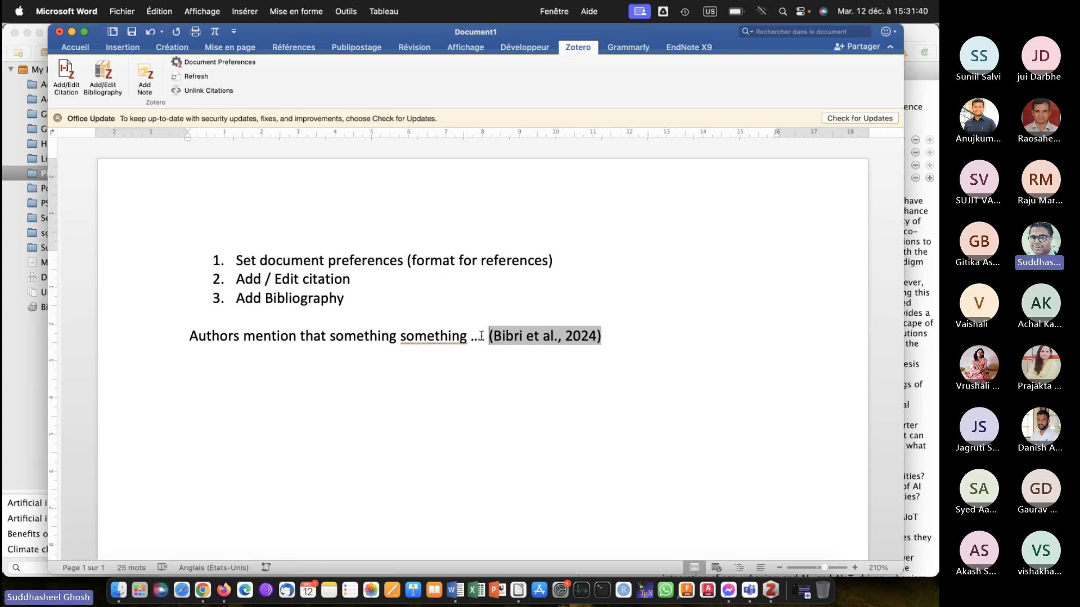
End the first sentence with a period directly after the citation.
click(617, 338)
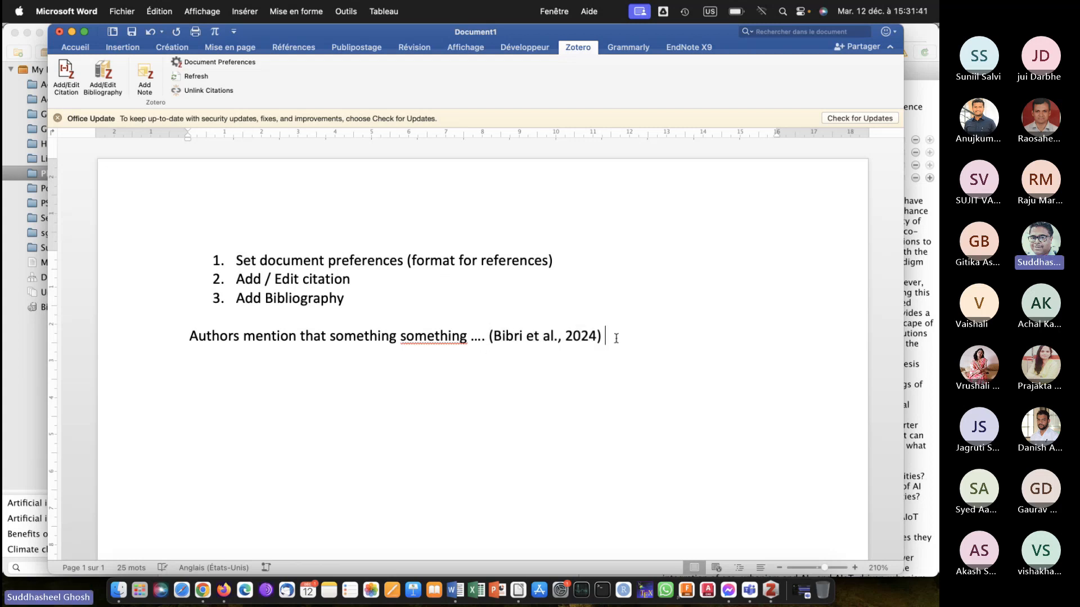
text(.)
key(BackSpace)
key(BackSpace)
text(.)
key(Return)
Continue the paragraph after the citation with "Further, some more researchers say that ......".
click(657, 335)
text(Further)
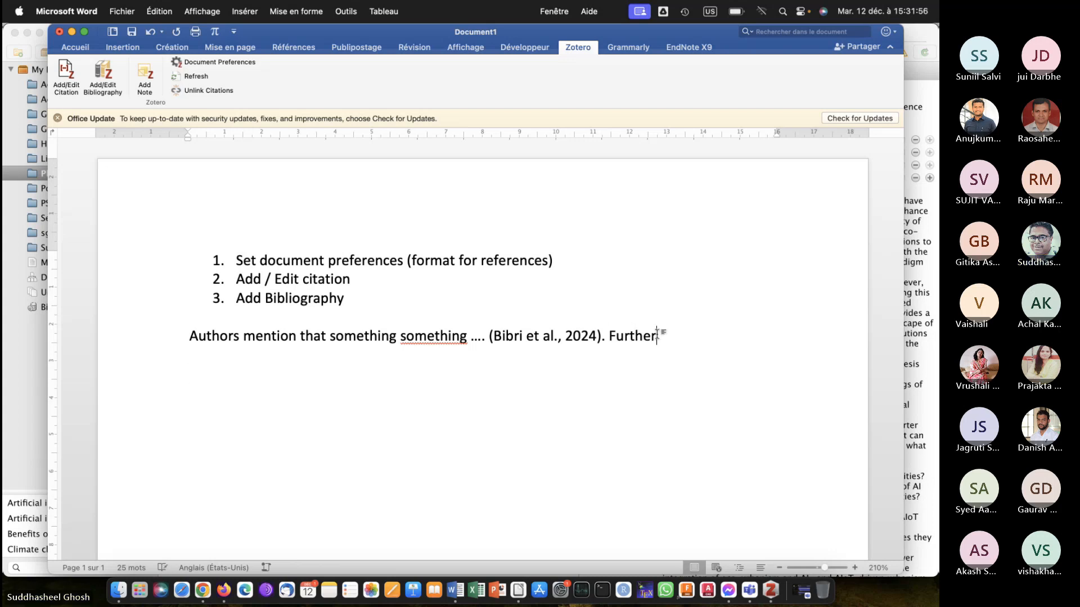
text(,)
text( some mo)
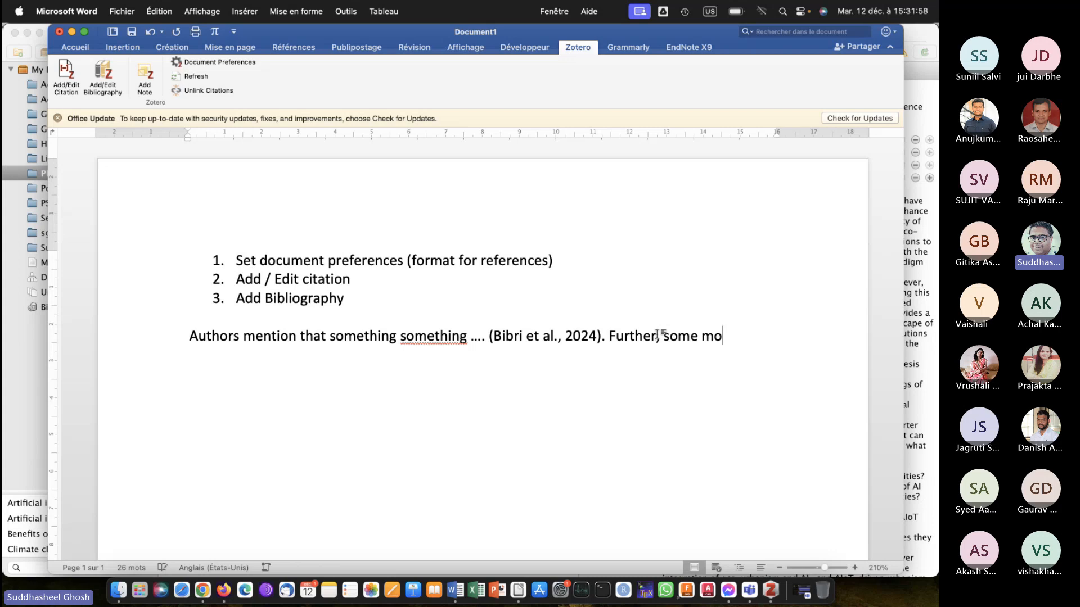
text(re researcher)
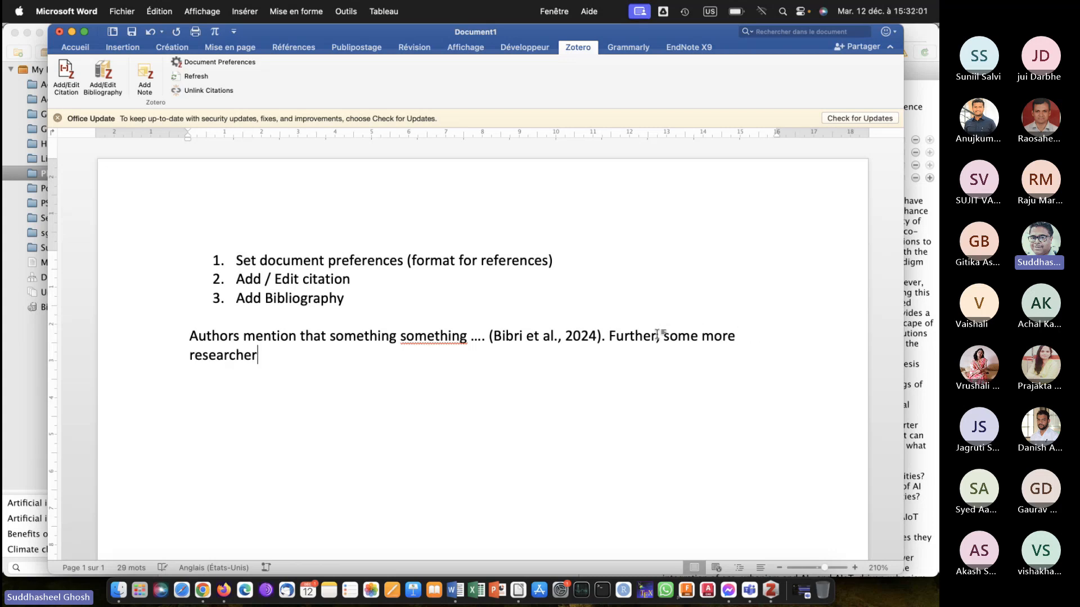
text(s say that )
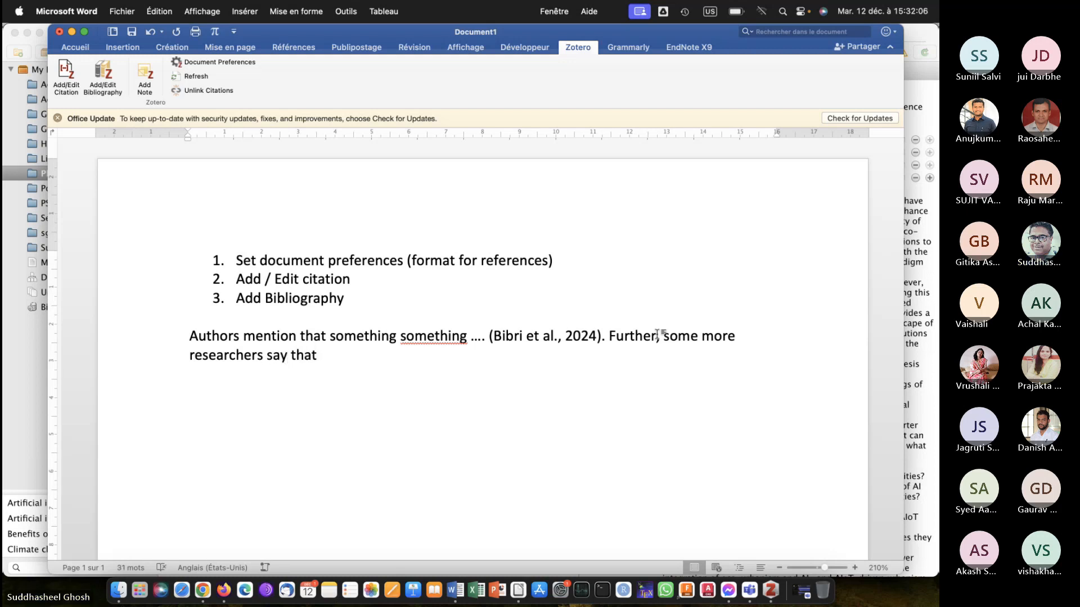
text(......)
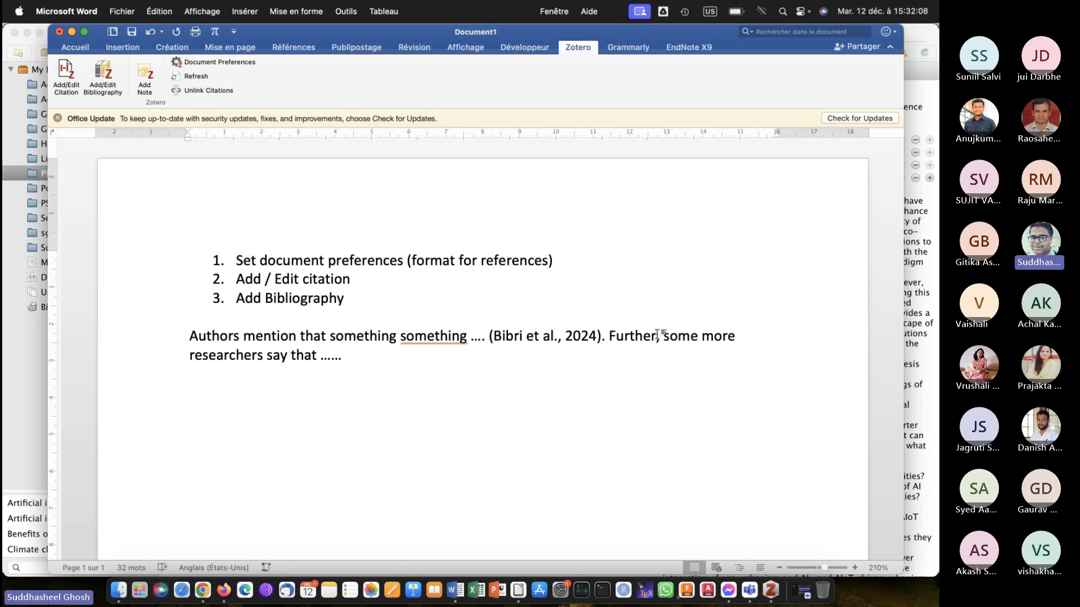
Switch to Zotero to check the PhD collection for the next article to cite, and return to the Word document.
click(771, 589)
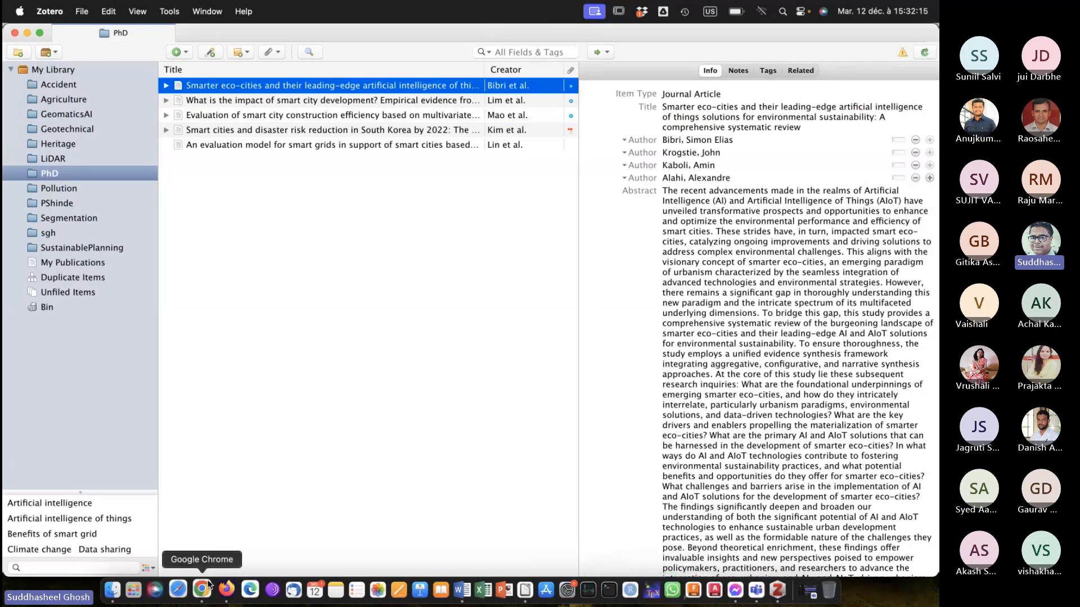
click(452, 587)
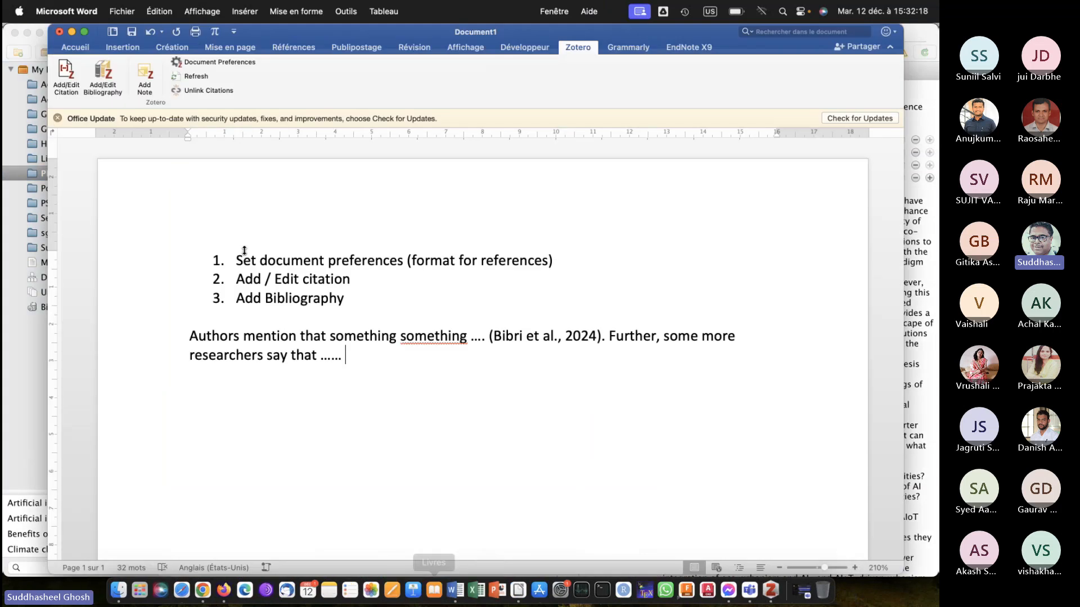
click(103, 69)
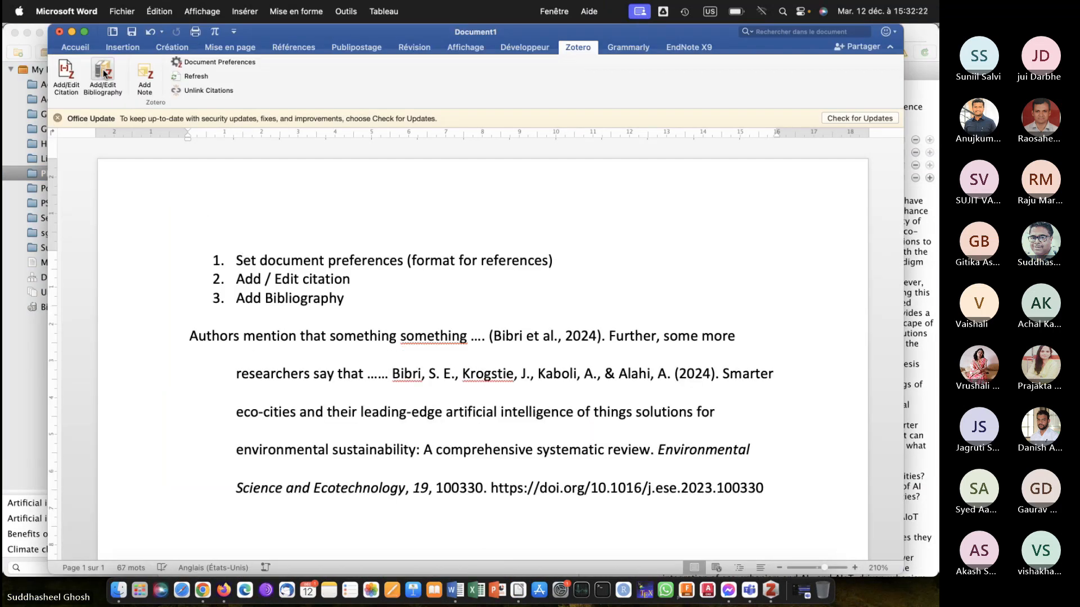
key(super+z)
key(super+z)
key(super+z)
key(super+z)
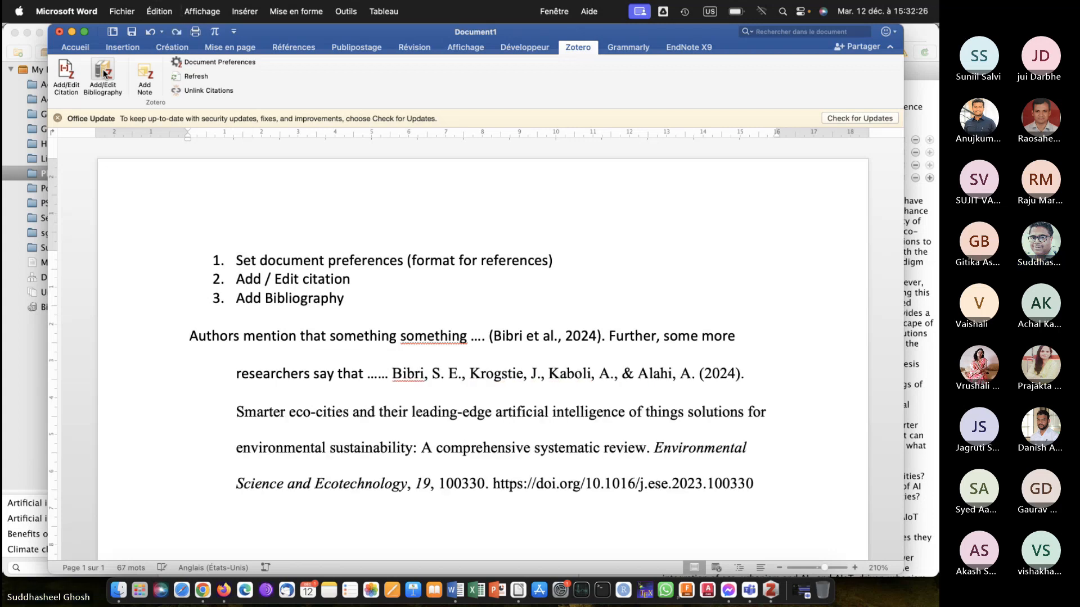
key(super+z)
key(super+z)
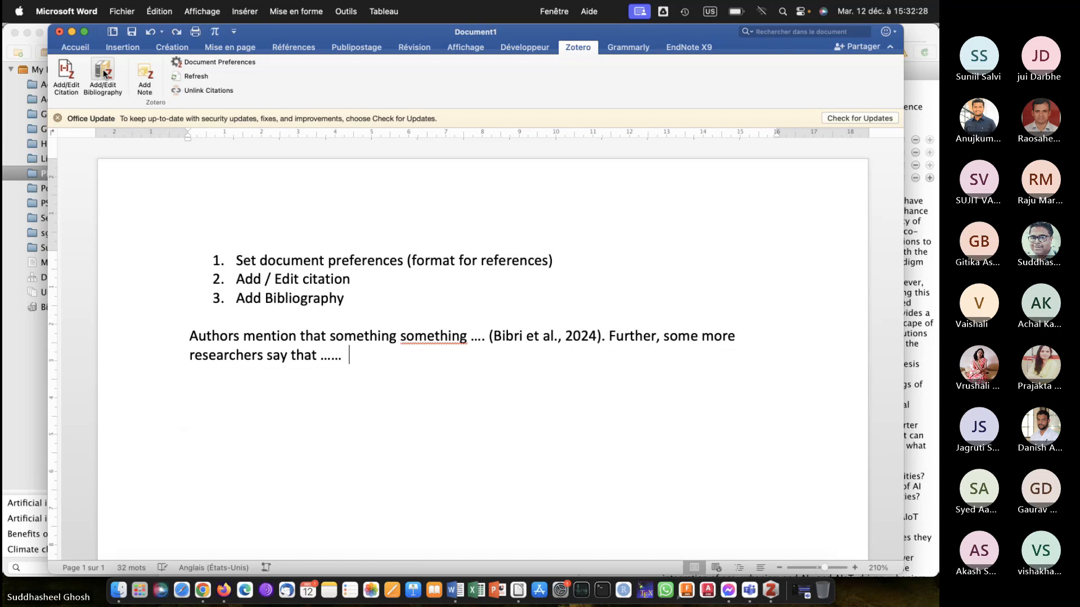
Insert a citation of "What is the impact of smart city development?" at the paragraph's end, searching the library for "what".
click(66, 72)
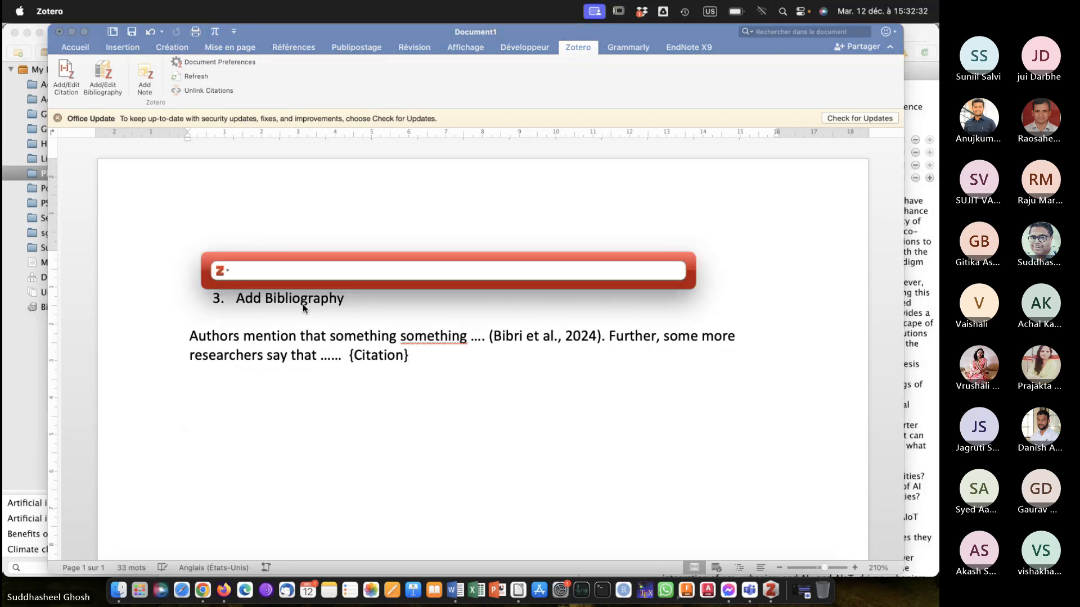
text(what)
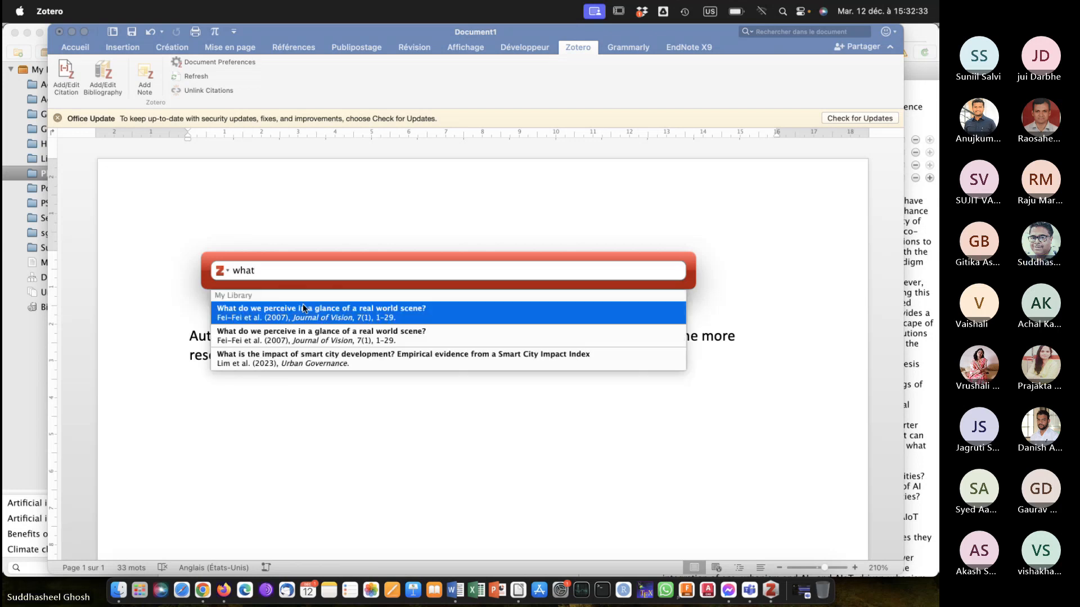
click(272, 360)
key(Return)
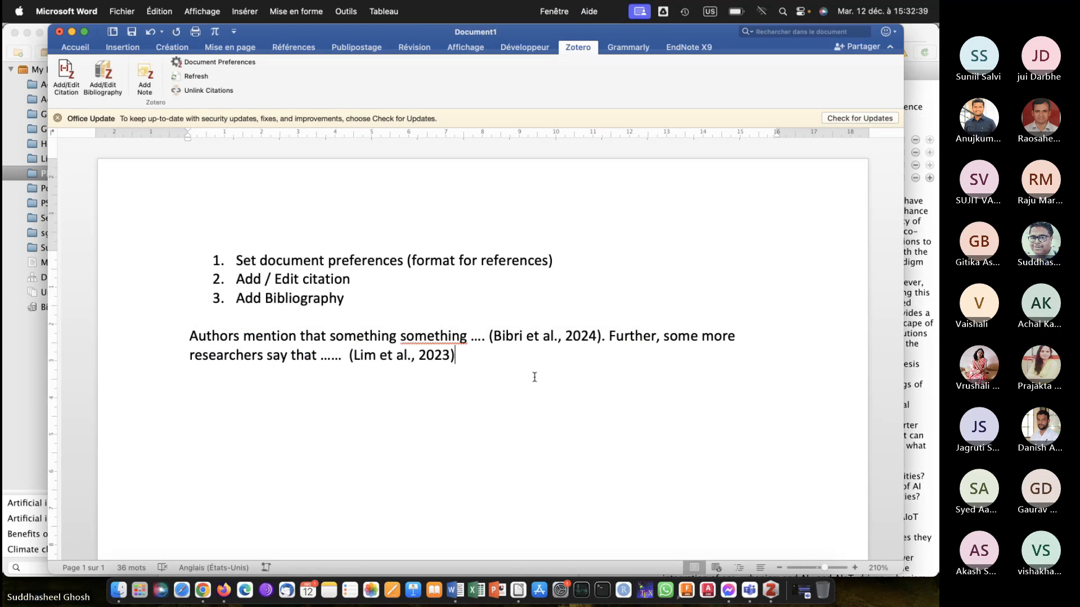
End the second sentence with a period and continue the paragraph with "In contrast, some of the authors".
text(. In )
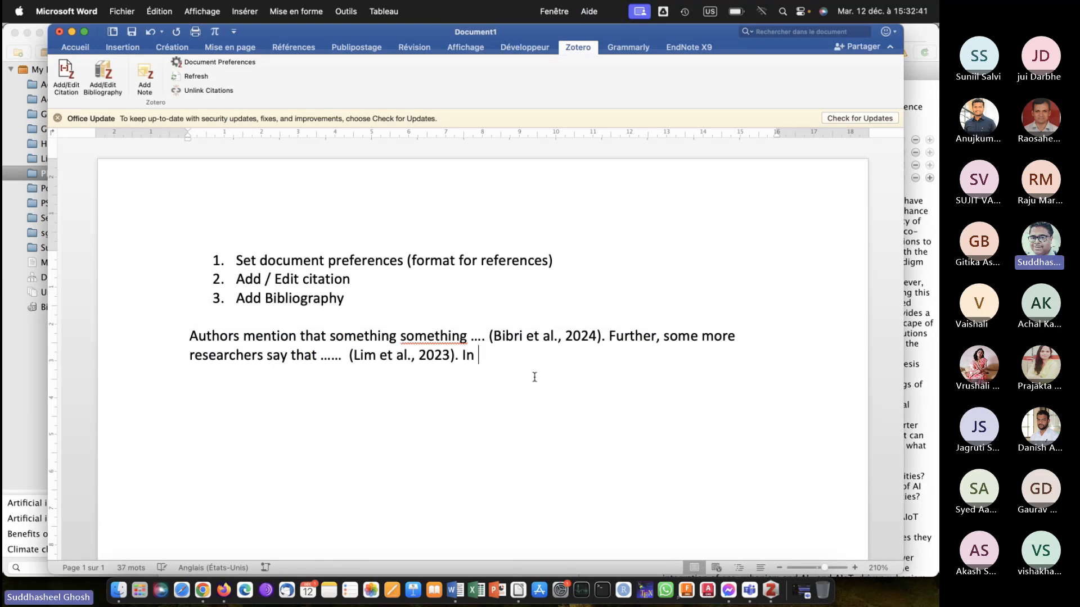
text(contrac)
text(t, so)
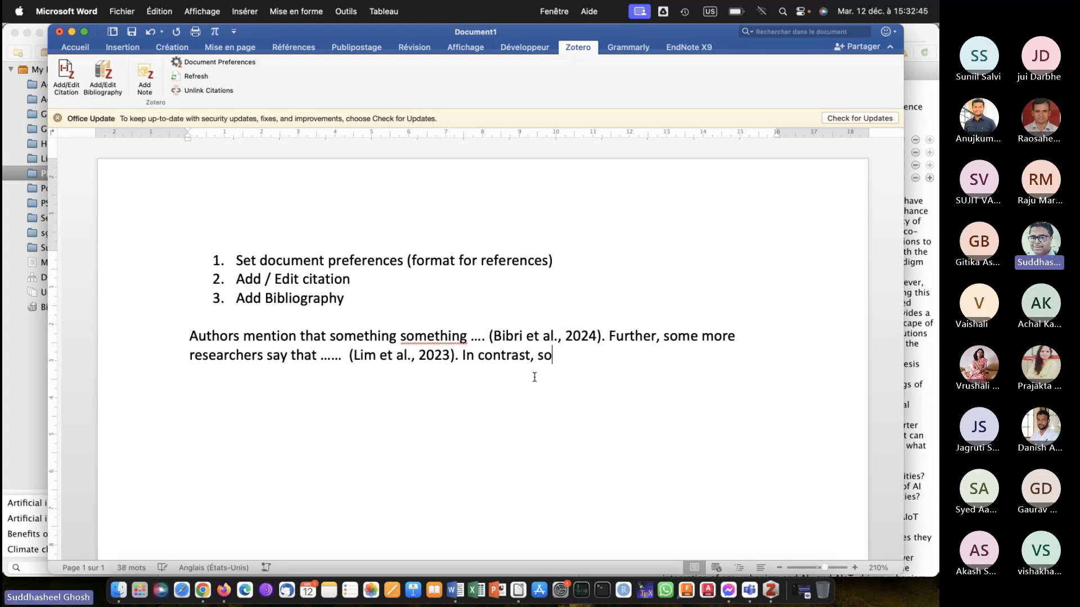
text(me of the authors)
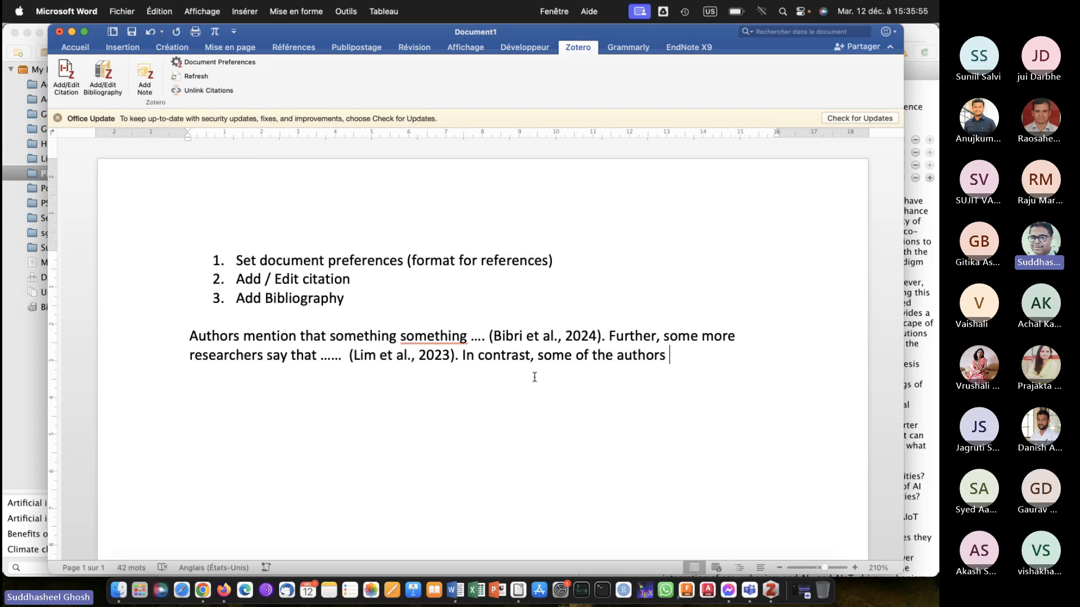
Check the PhD collection in Zotero for the next article and start a citation at the paragraph's end, searching for "evaluation".
click(771, 587)
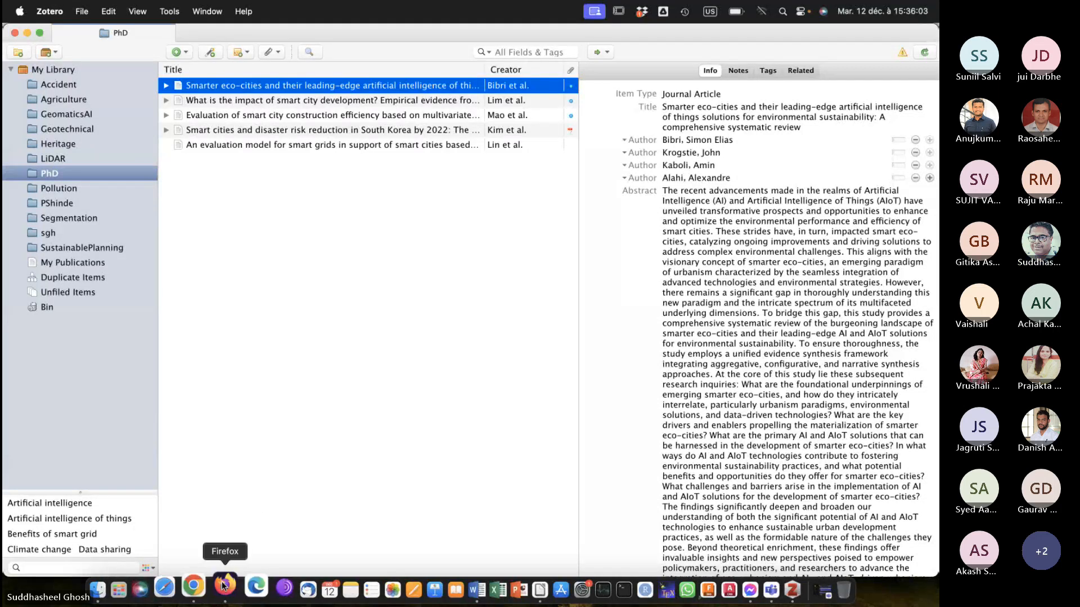
click(457, 589)
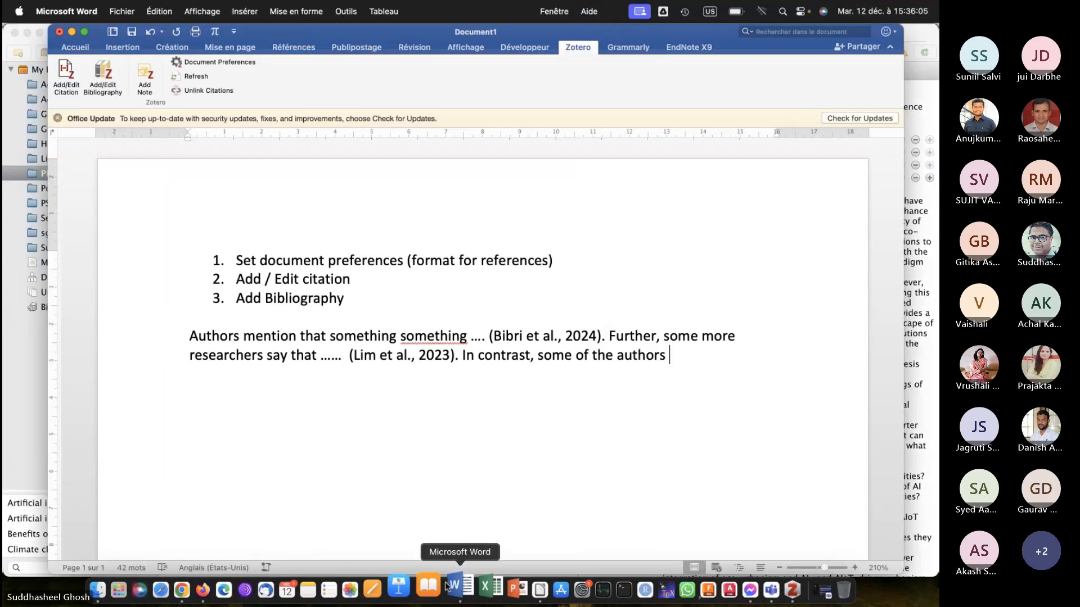
click(67, 75)
text(e)
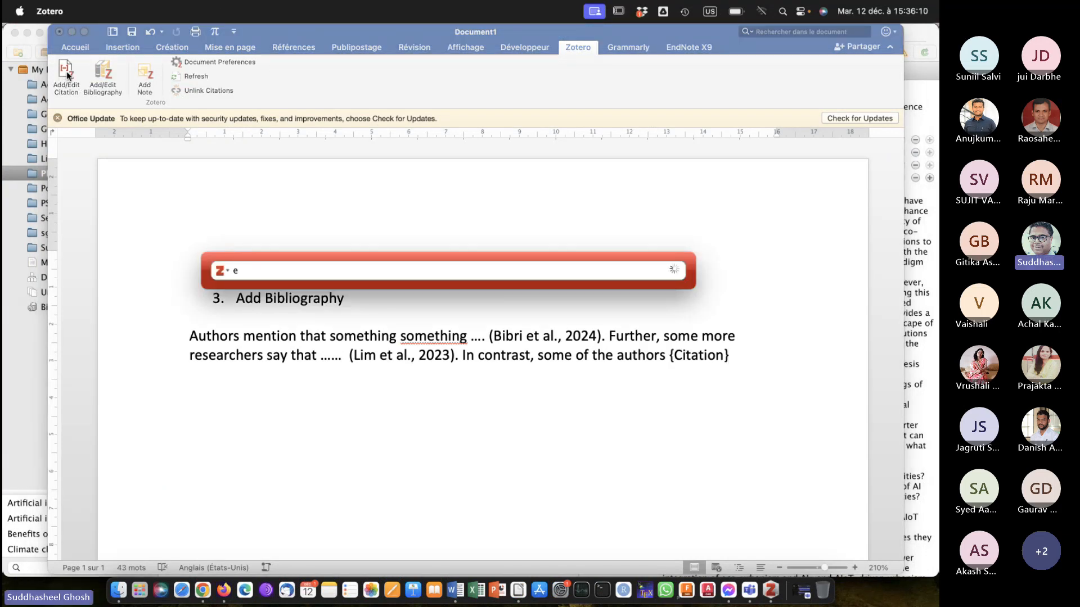
text(valuation)
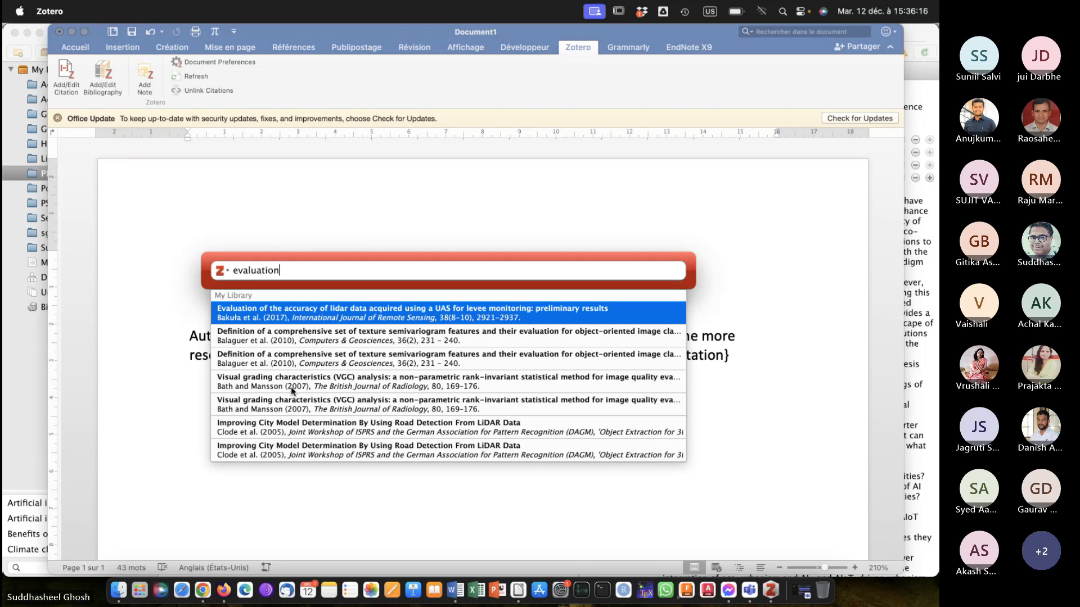
scroll(291, 387, down, 5)
scroll(291, 388, down, 1)
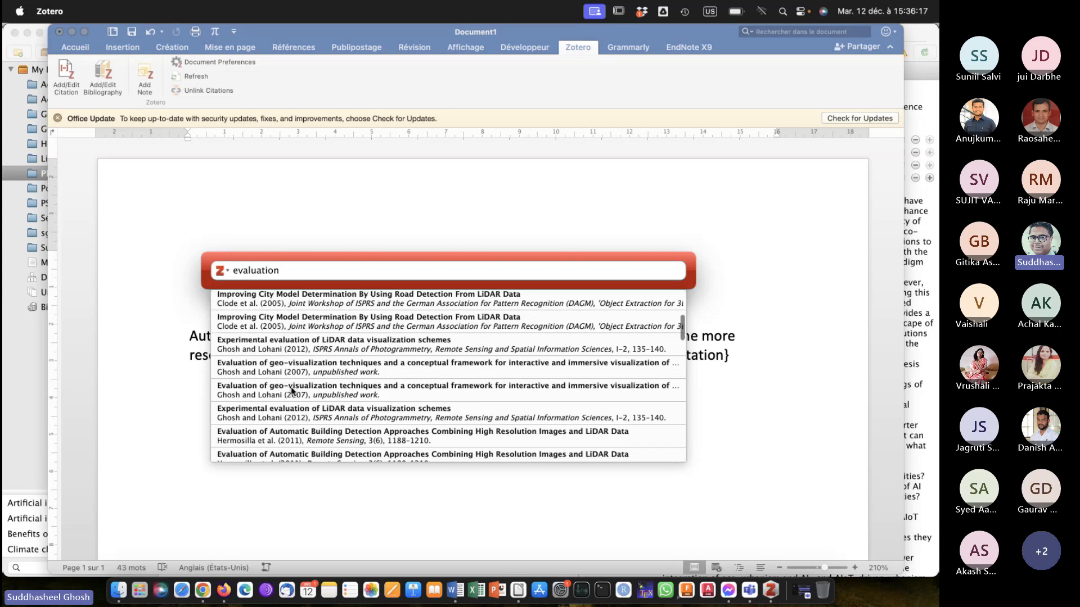
scroll(291, 388, down, 5)
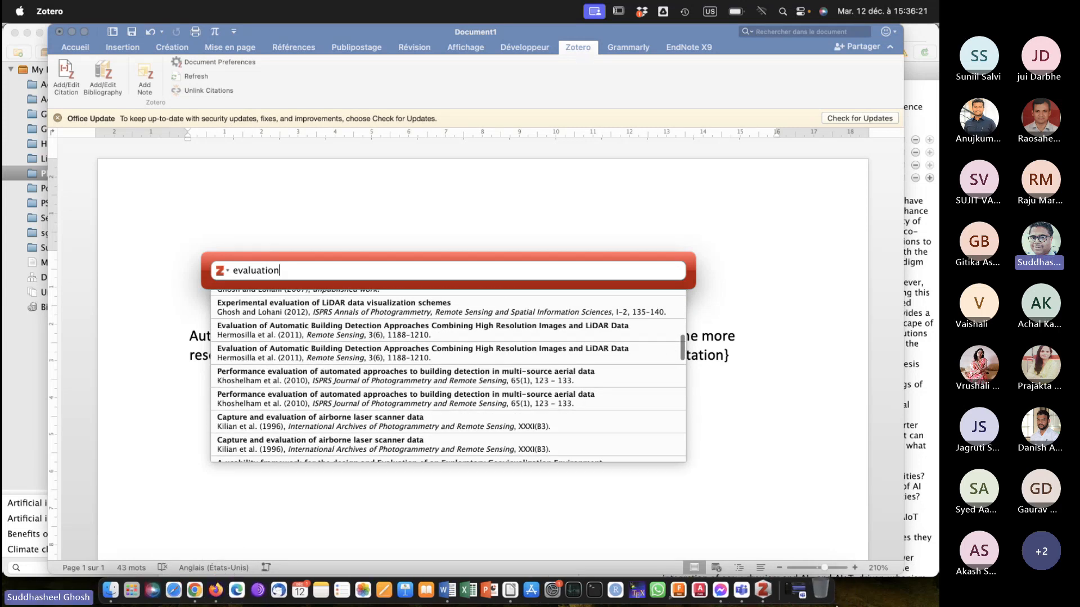
Refine the citation search to "evaluation of smart city" and insert the citation of the article on smart city construction efficiency.
click(768, 588)
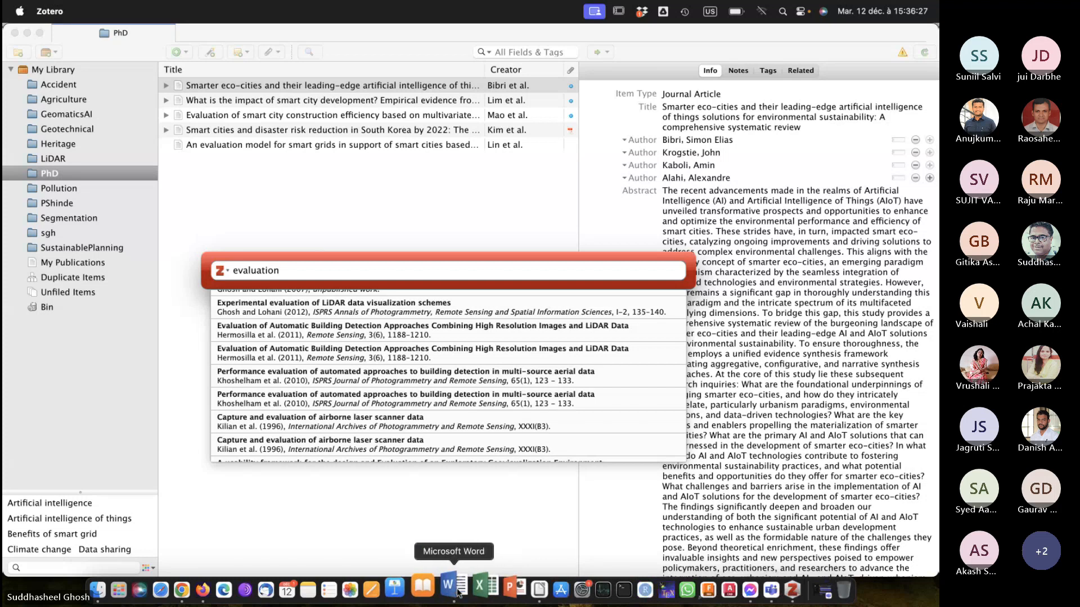
text(o)
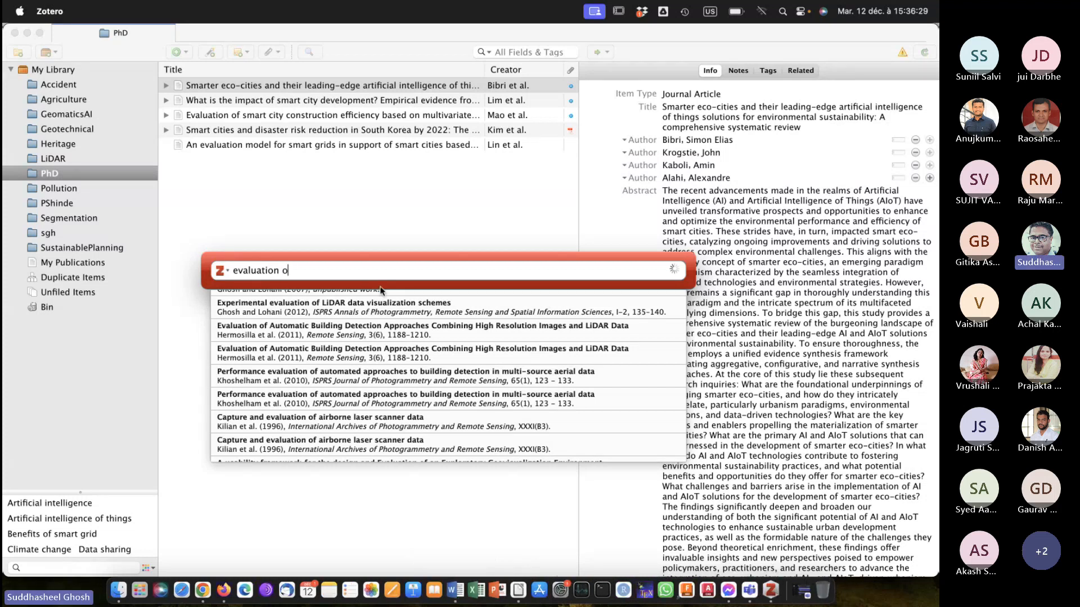
text(f smart city)
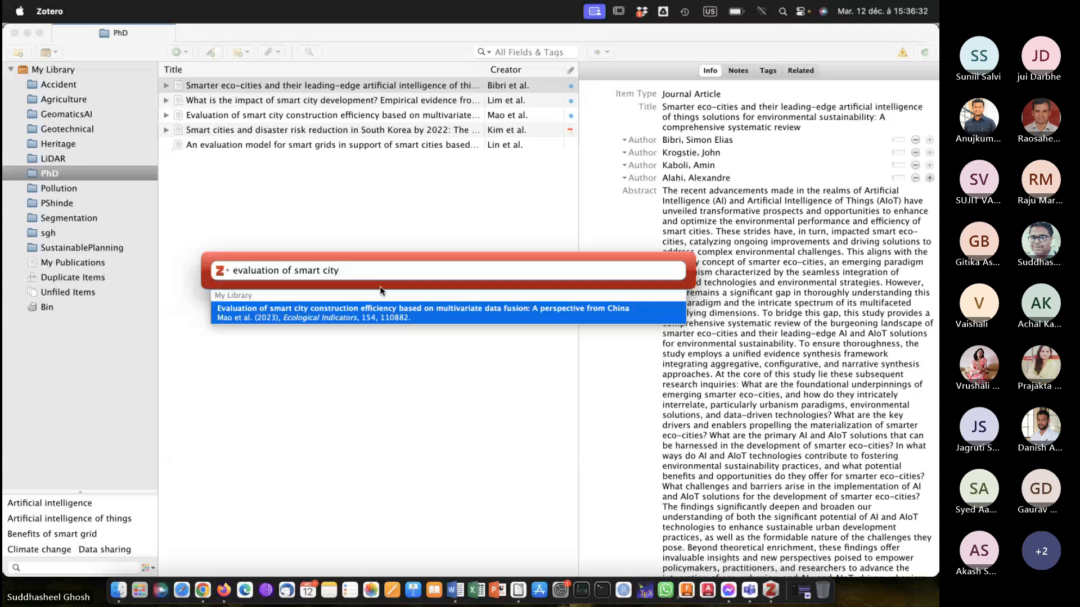
click(340, 307)
key(Return)
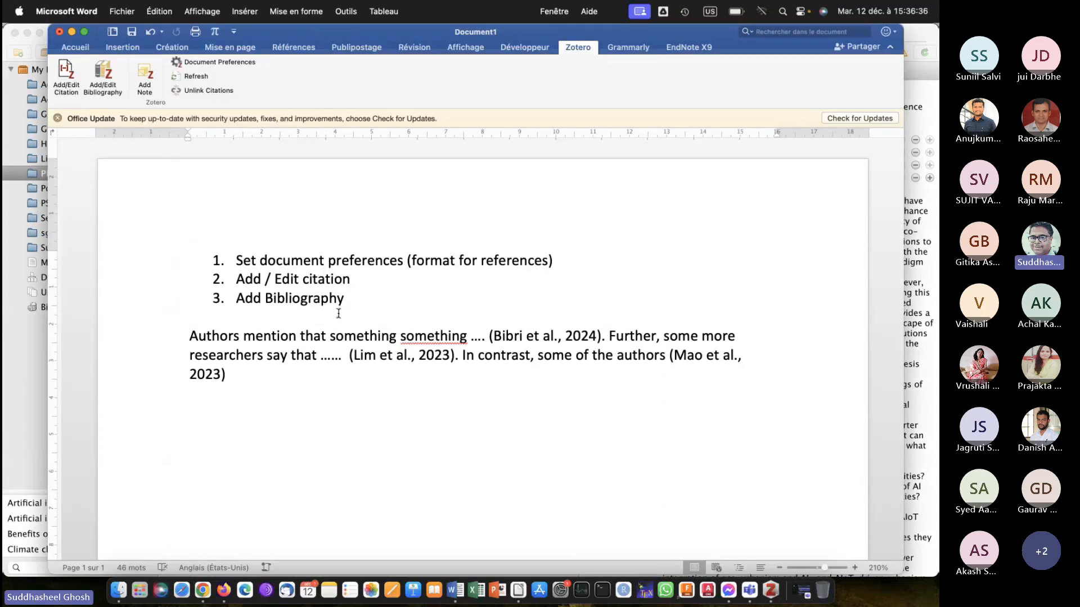
End the third sentence with a period and insert "say that ..." between "some of the authors" and the new citation.
text(.)
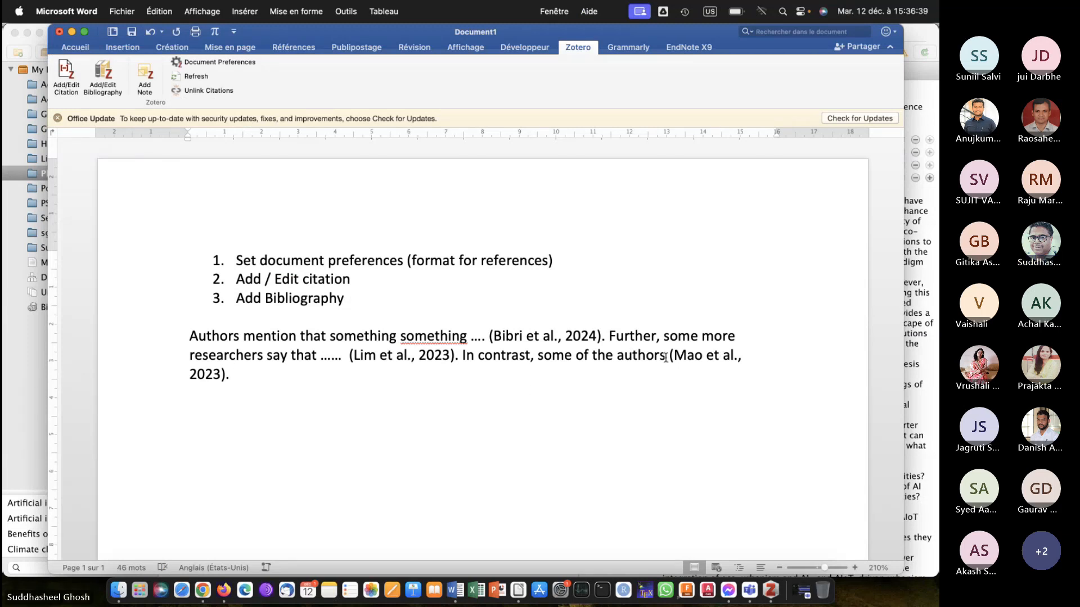
click(666, 355)
text(say tat)
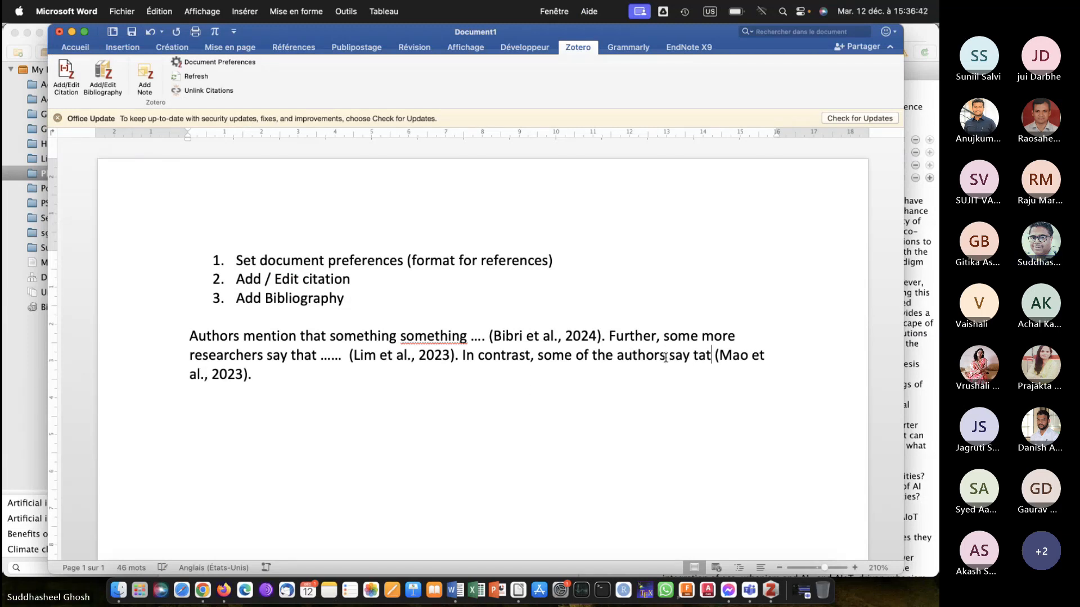
key(BackSpace)
key(BackSpace)
key(BackSpace)
text(hat ...)
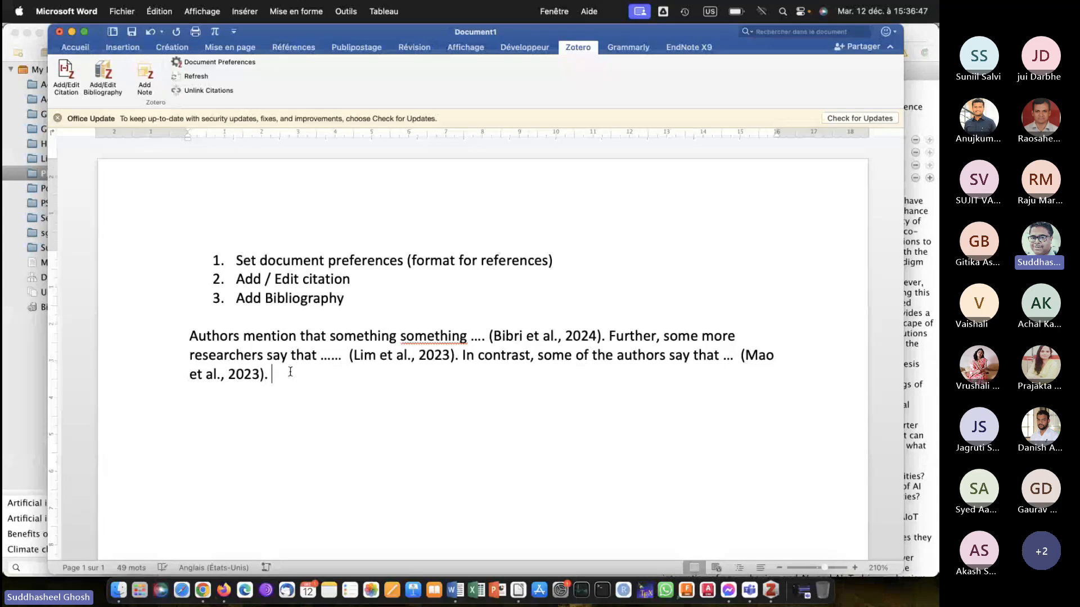
Insert the Zotero bibliography on a new line below the paragraph and review its entries against the in-text citations.
key(Return)
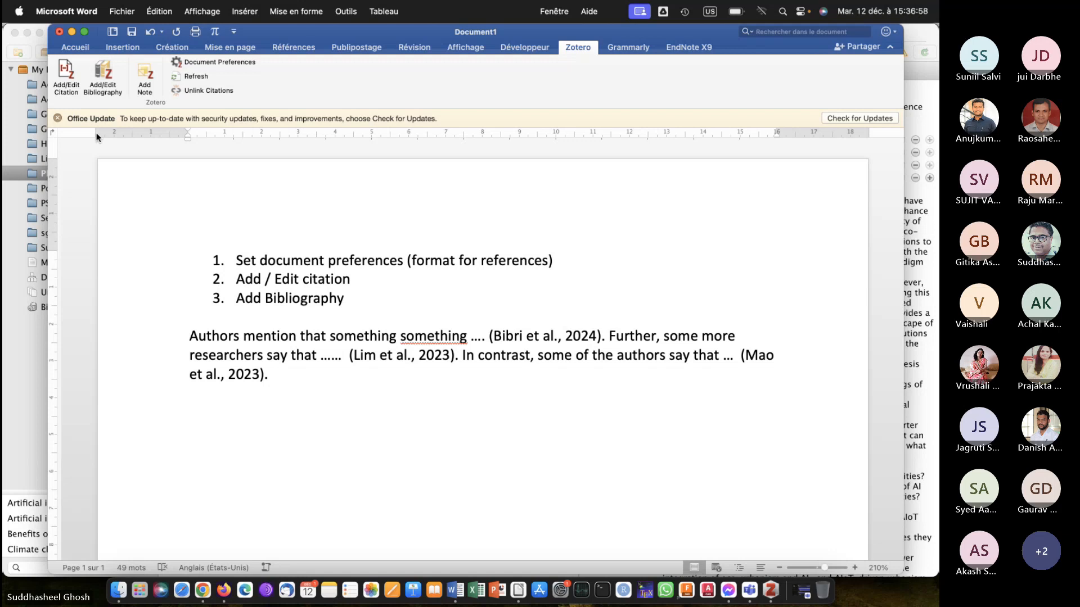
click(103, 72)
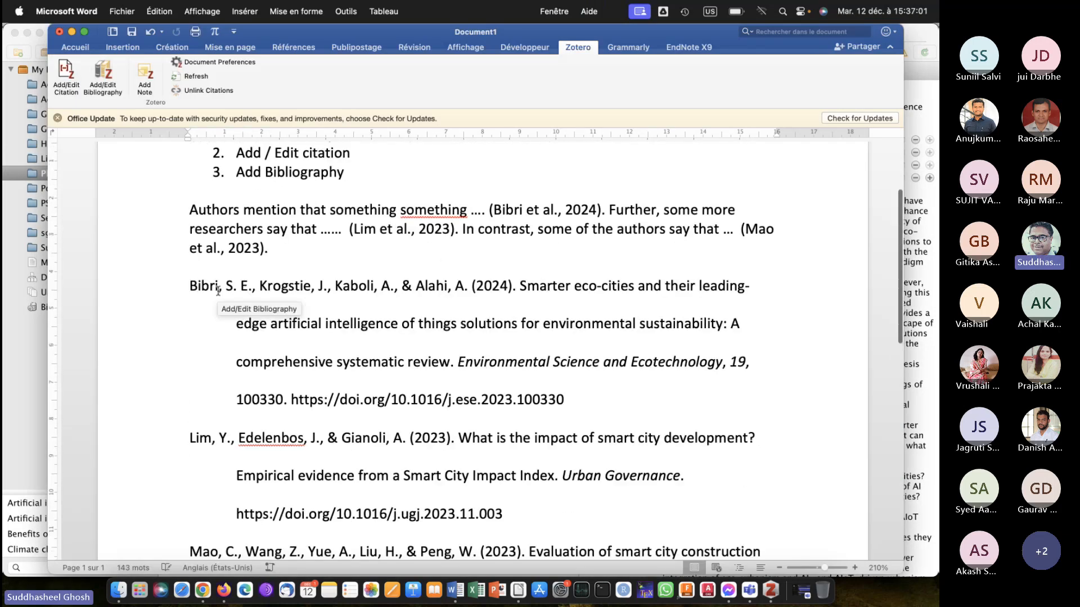
scroll(219, 291, up, 4)
scroll(464, 339, down, 5)
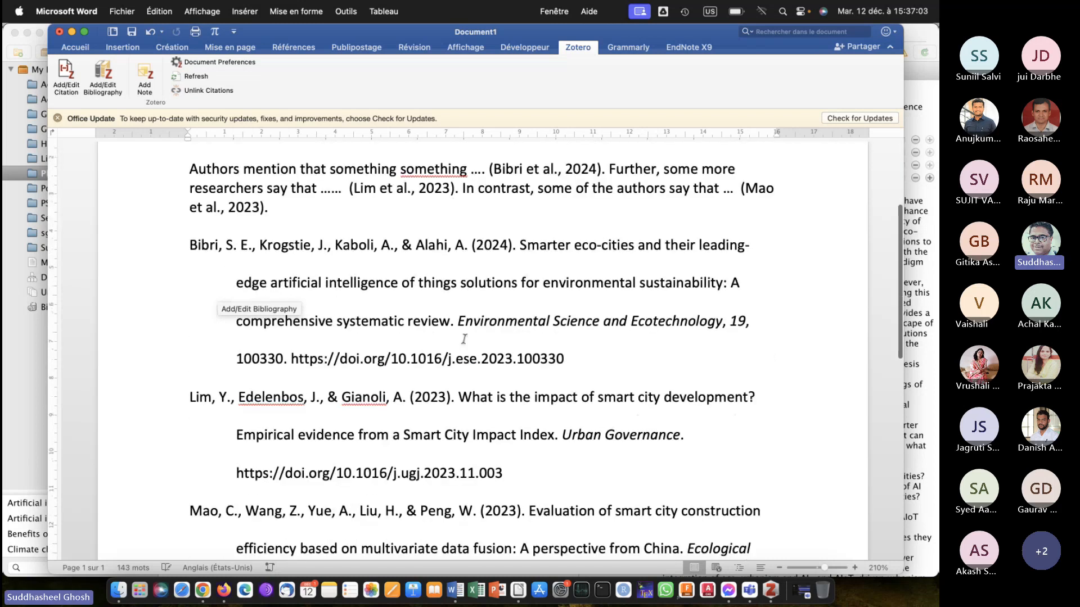
scroll(464, 339, down, 2)
scroll(464, 339, up, 4)
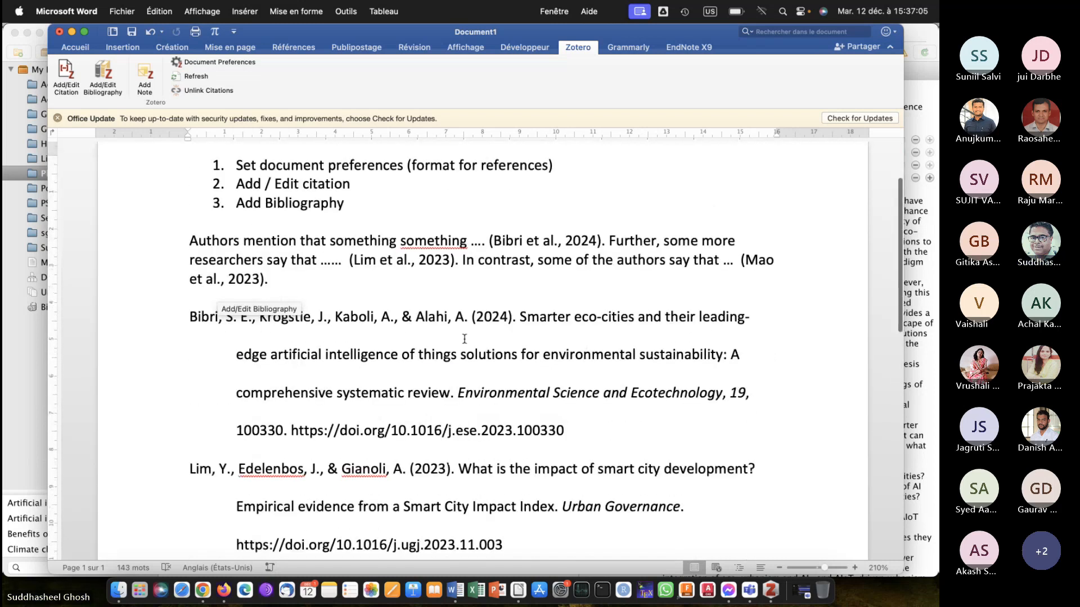
scroll(464, 339, down, 5)
scroll(464, 339, up, 2)
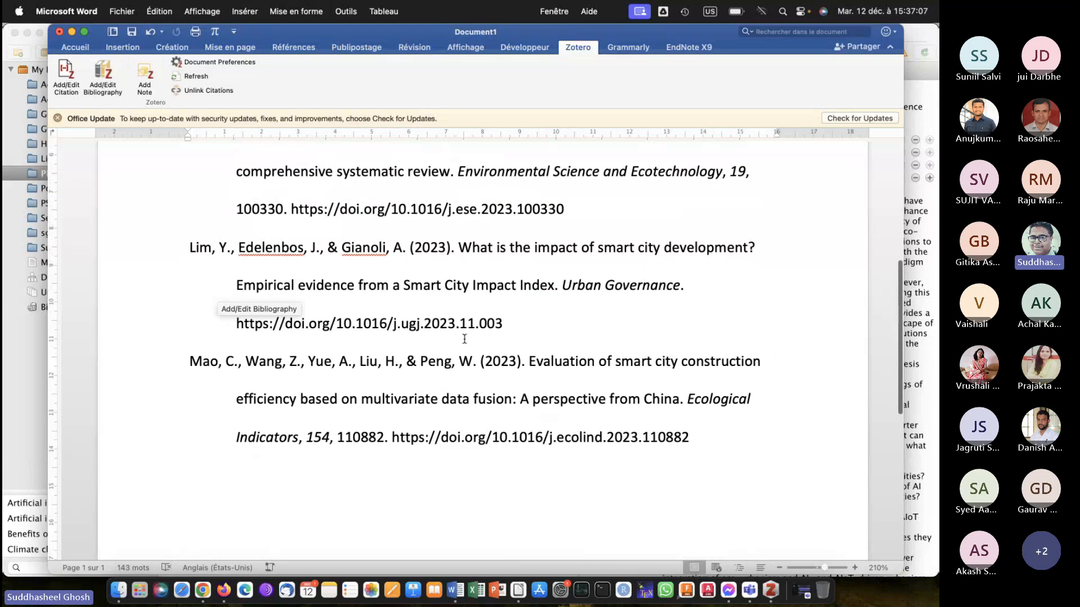
scroll(464, 339, up, 5)
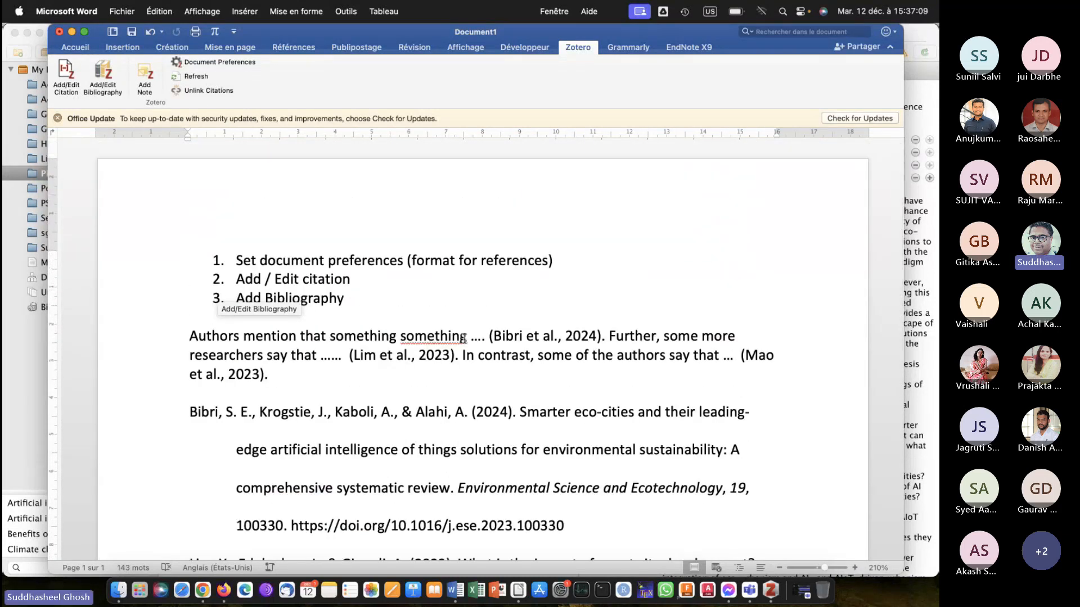
Change the document's citation style to IEEE in the Zotero document preferences and review the reformatted citations and bibliography.
click(285, 372)
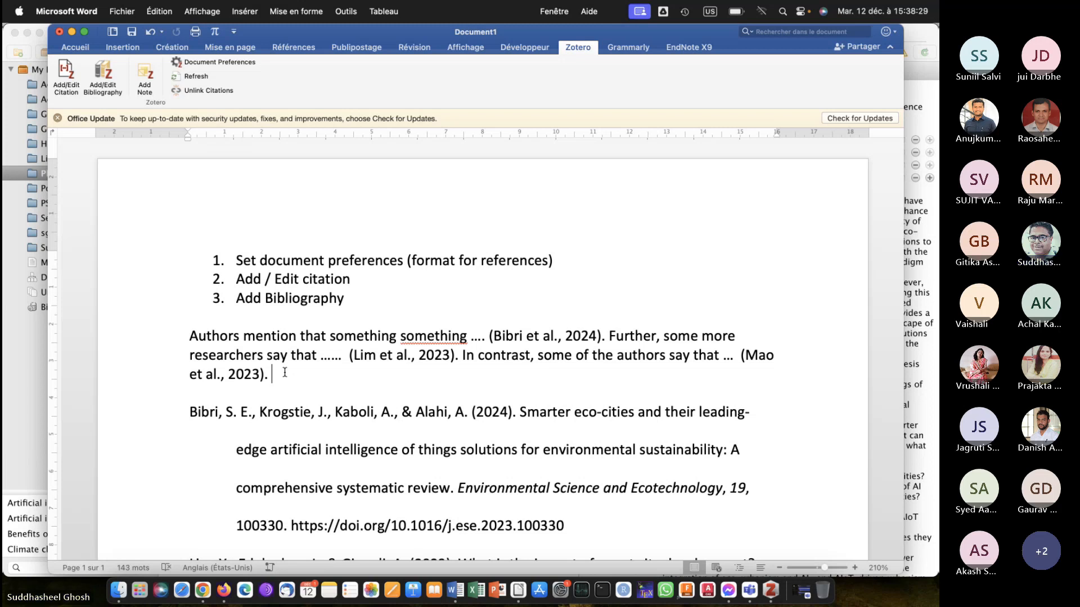
click(212, 63)
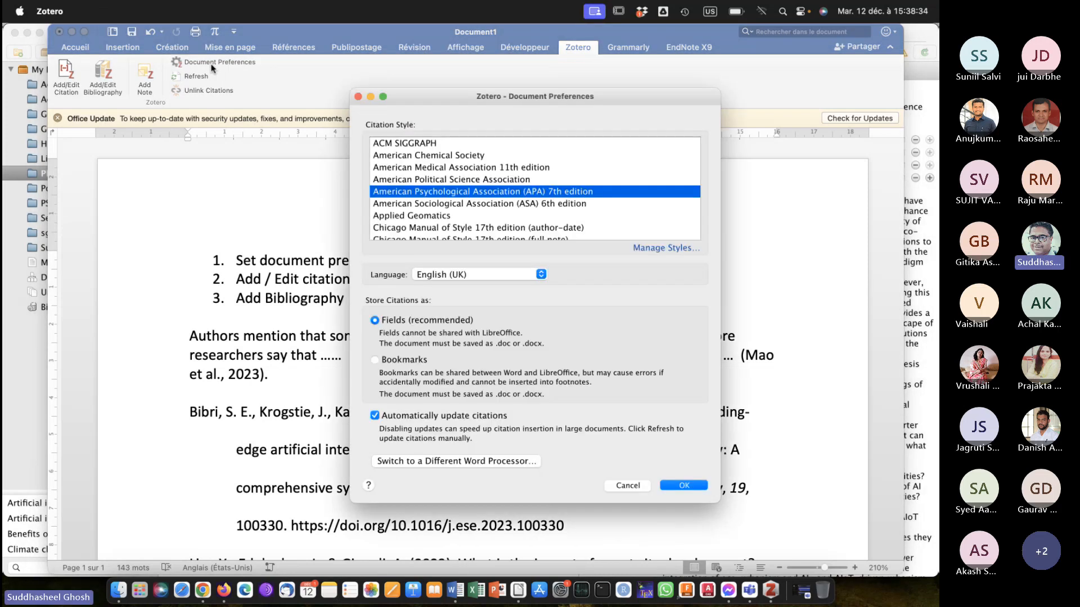
scroll(454, 194, down, 5)
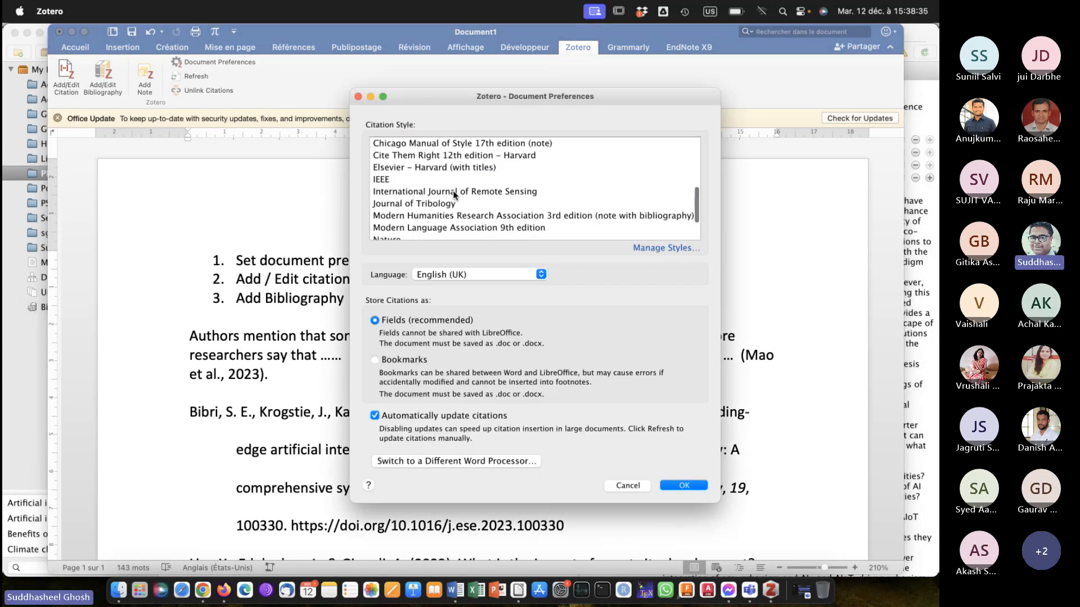
scroll(455, 194, up, 2)
click(389, 179)
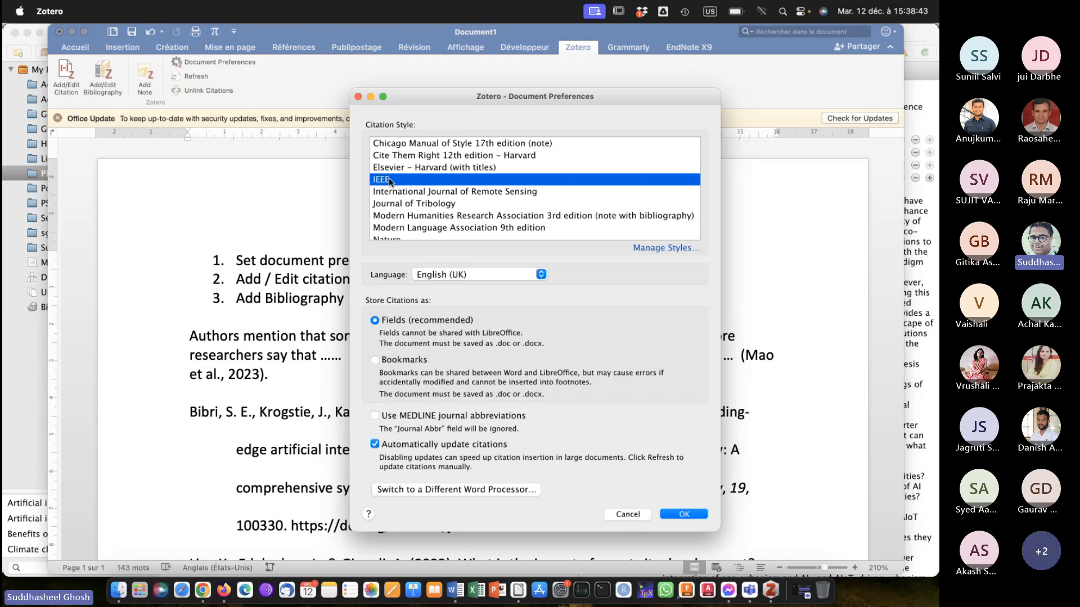
click(682, 515)
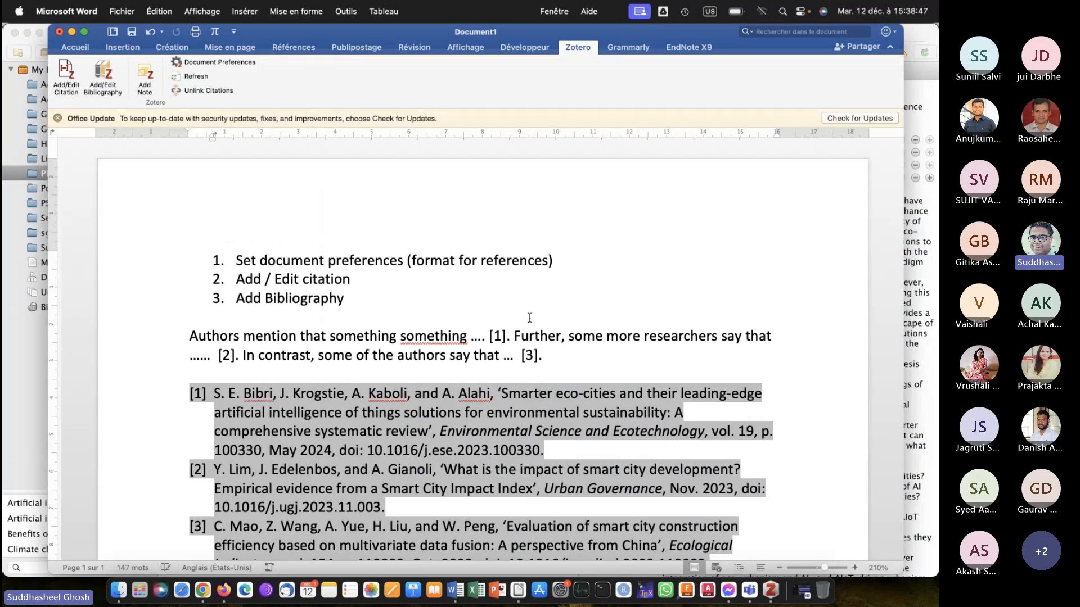
click(548, 336)
scroll(546, 332, down, 5)
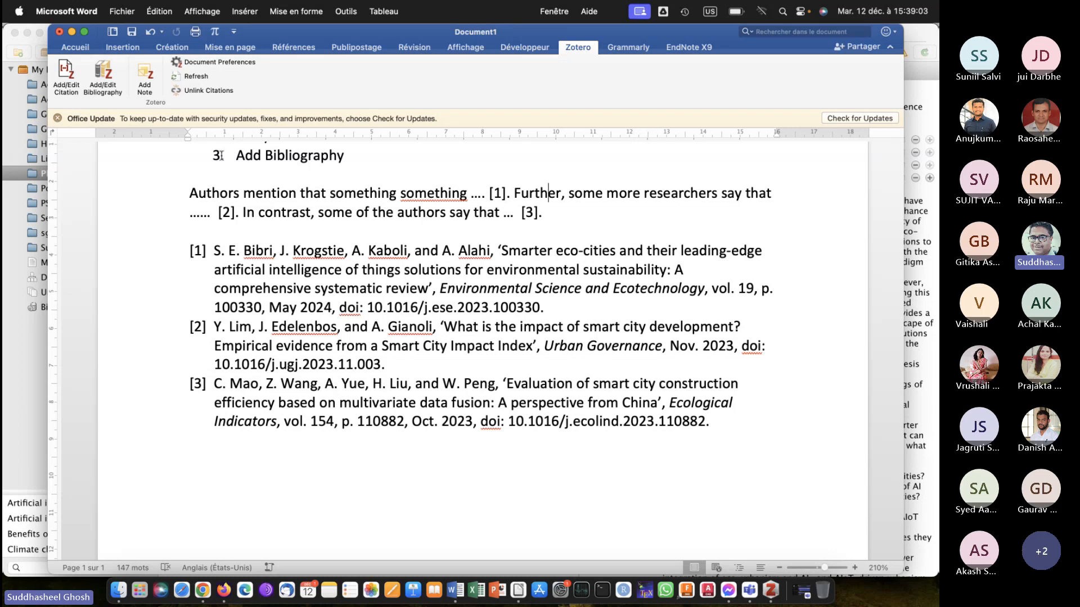
Change the document's citation style to Elsevier – Harvard (with titles) in the Zotero document preferences.
click(234, 63)
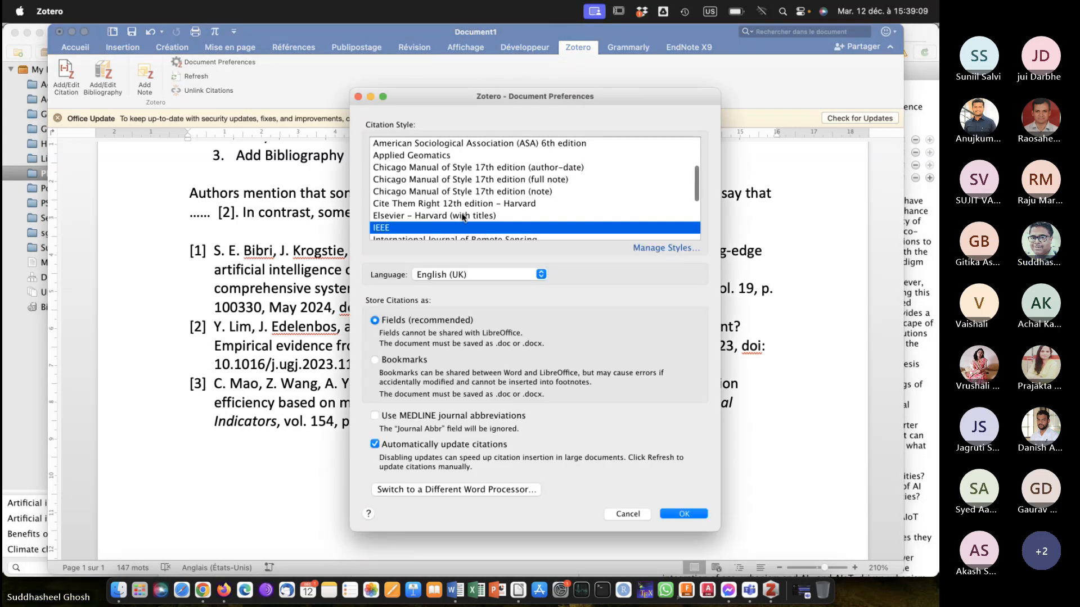
key(Up)
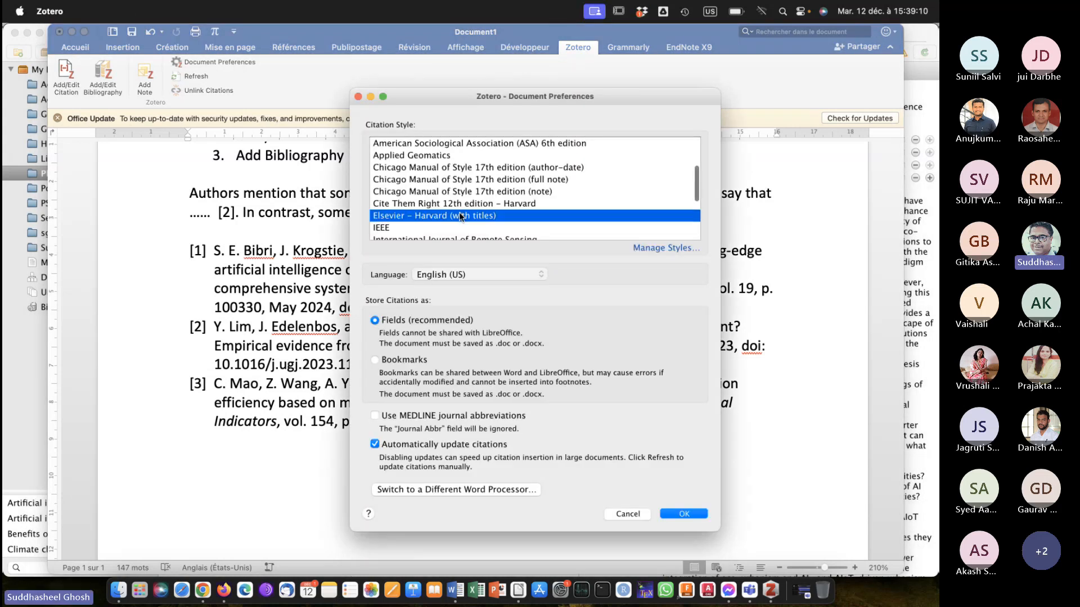
click(688, 511)
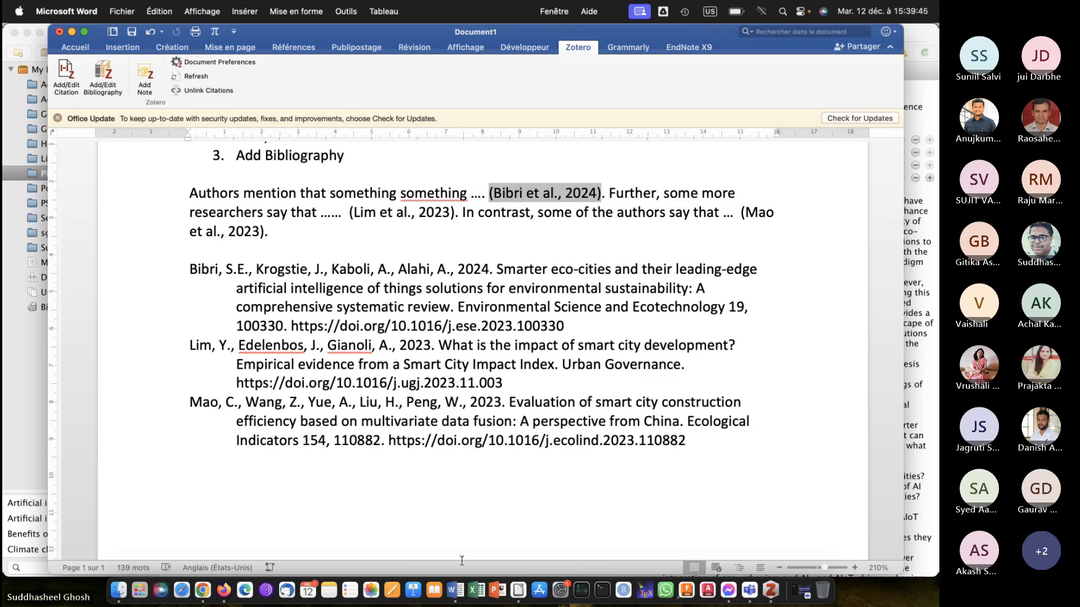
click(750, 587)
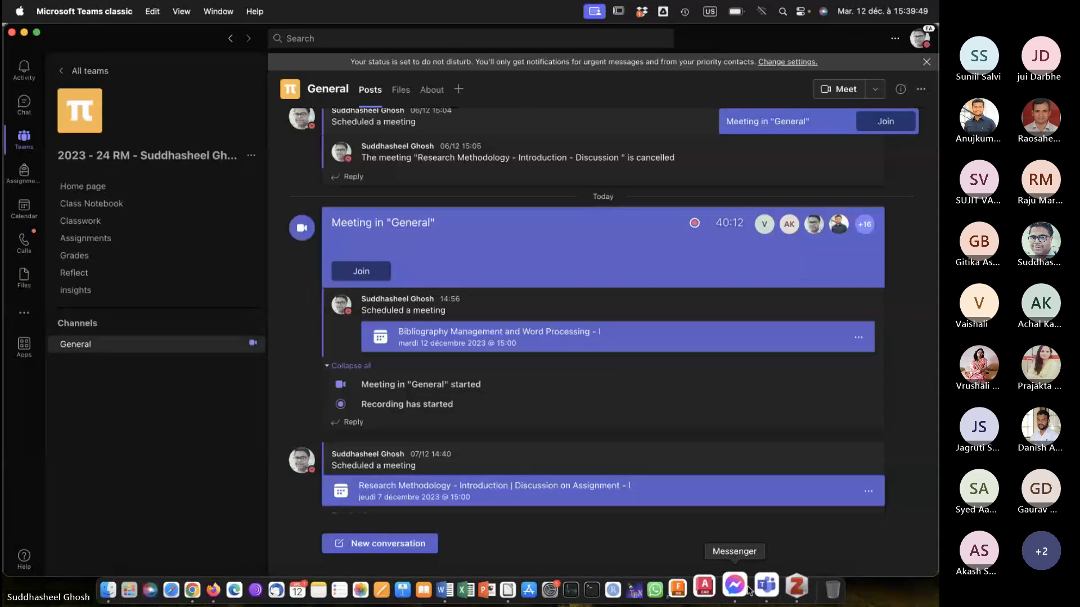
click(746, 587)
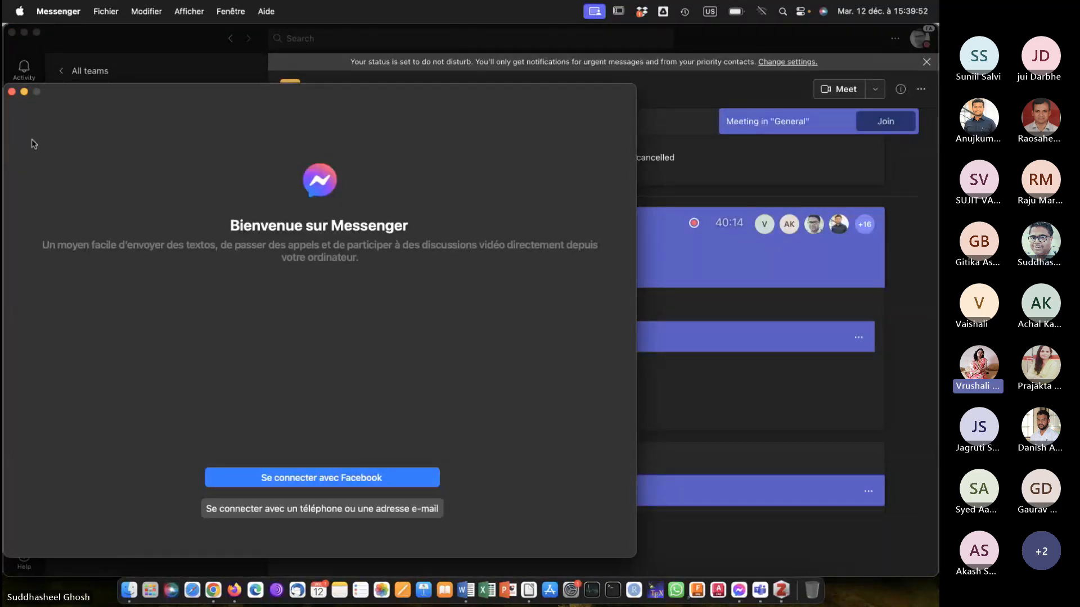
click(11, 91)
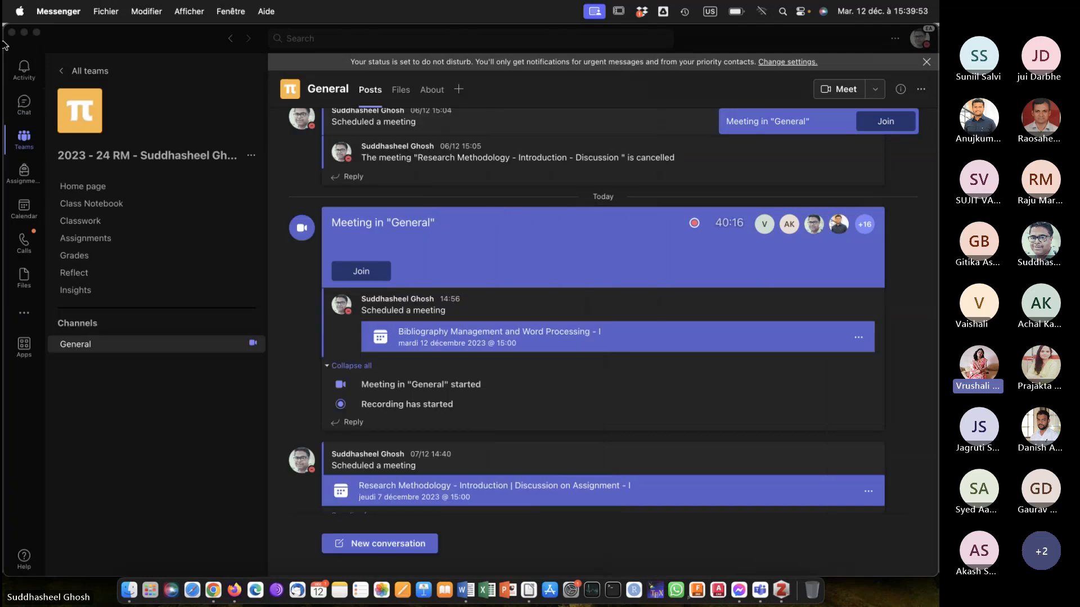
click(25, 33)
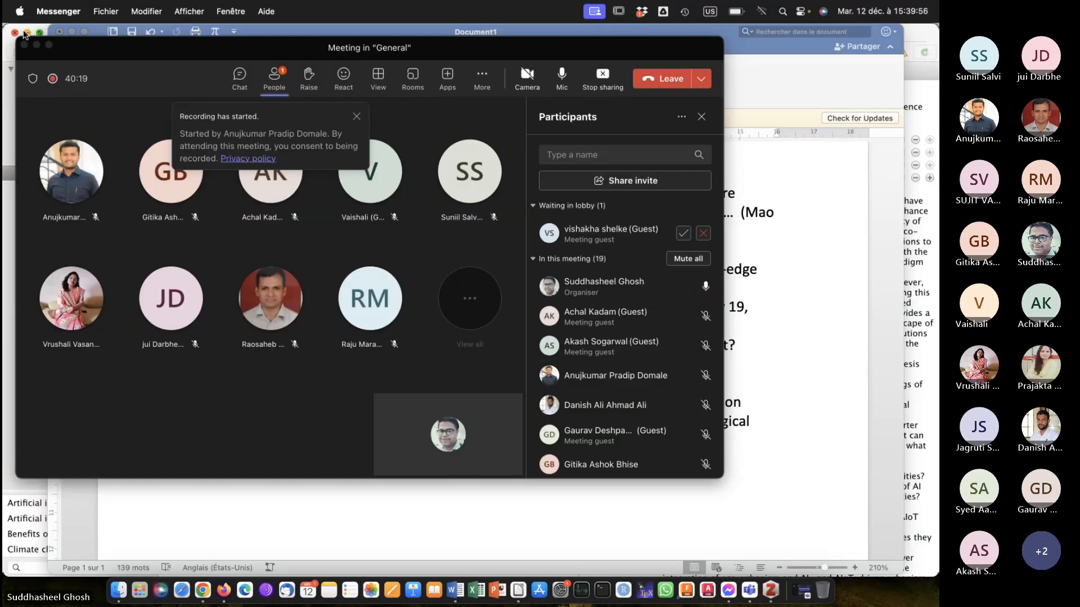
click(301, 504)
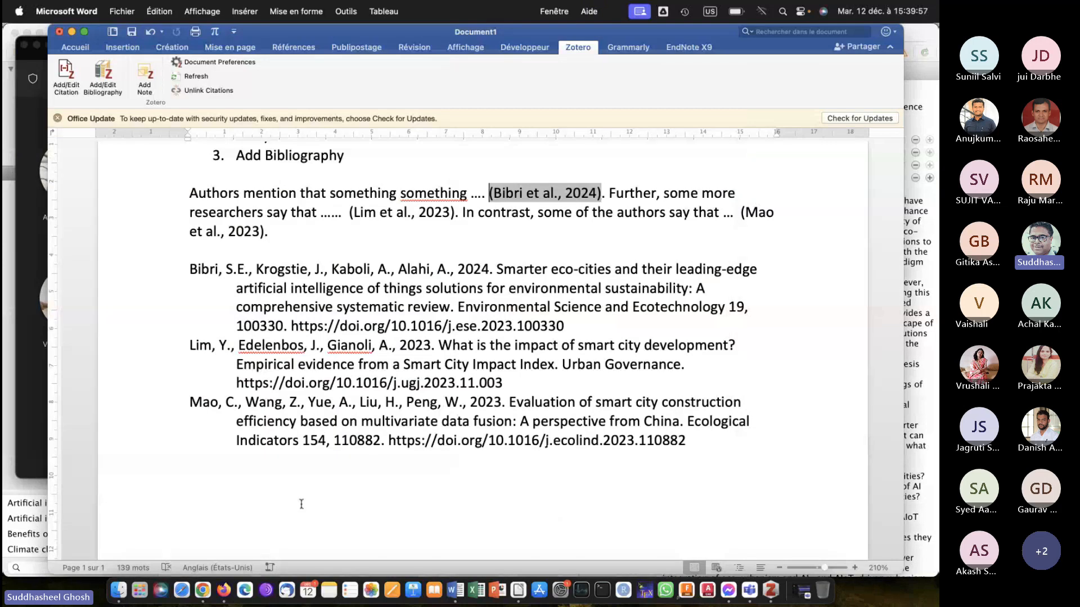
click(752, 588)
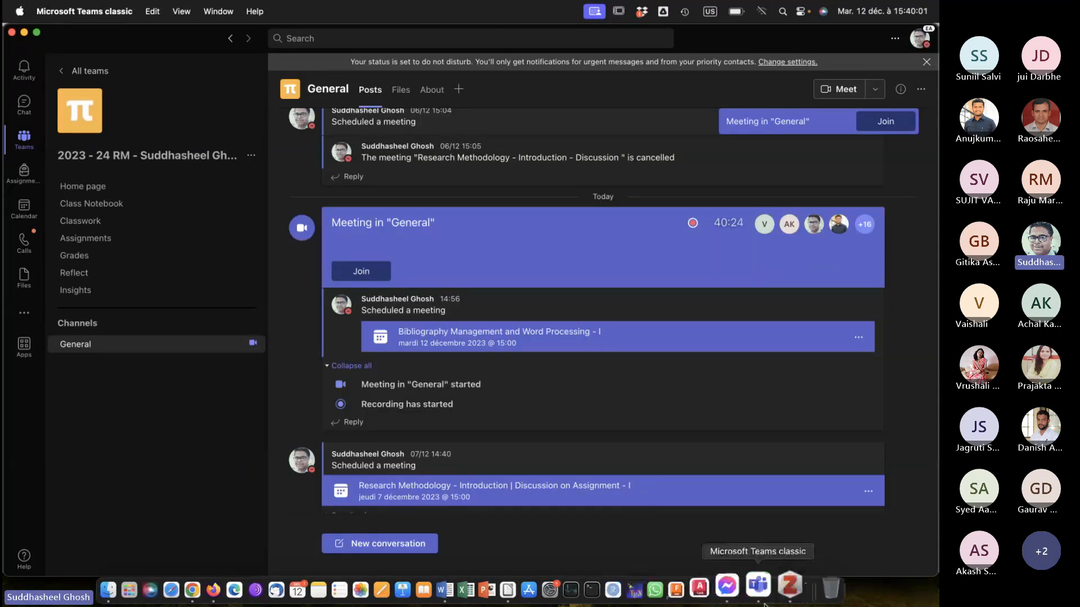
click(858, 509)
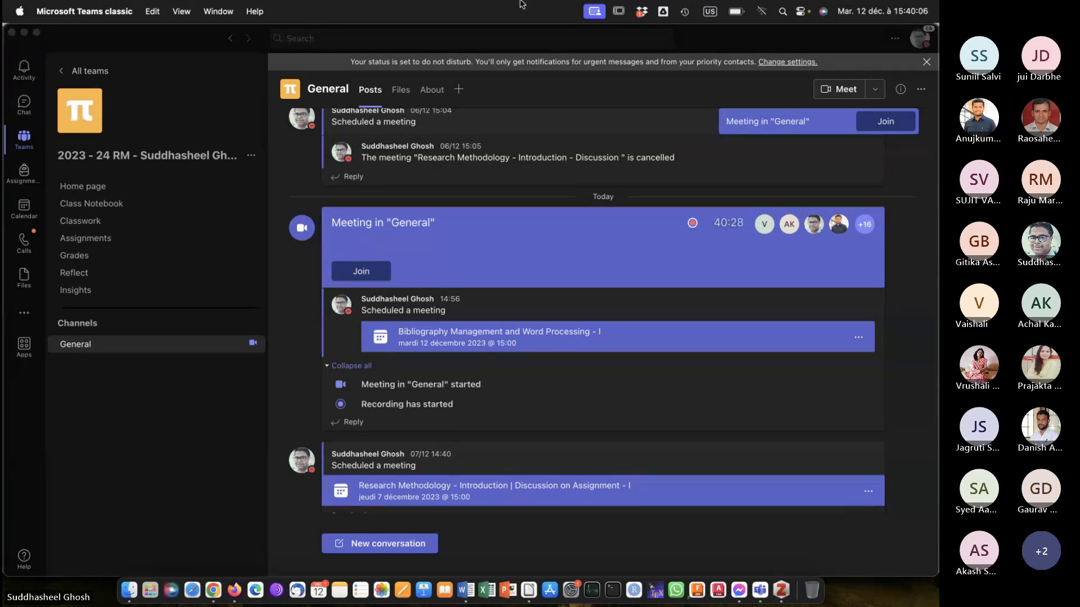
Minimize the Teams team window and the meeting window, and switch to the Word document with the citations.
click(23, 32)
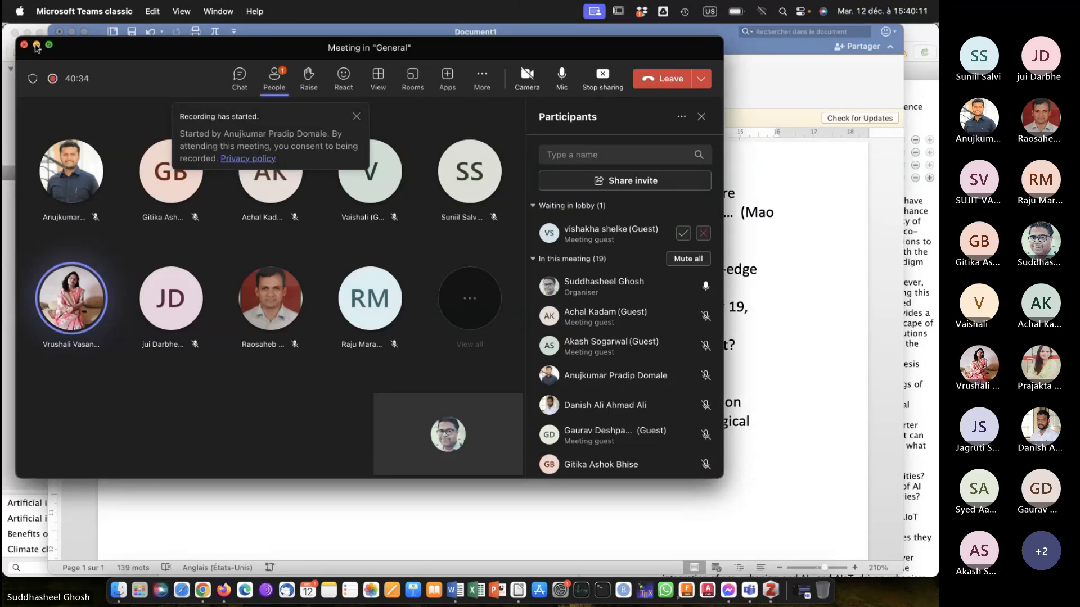
click(37, 45)
click(395, 297)
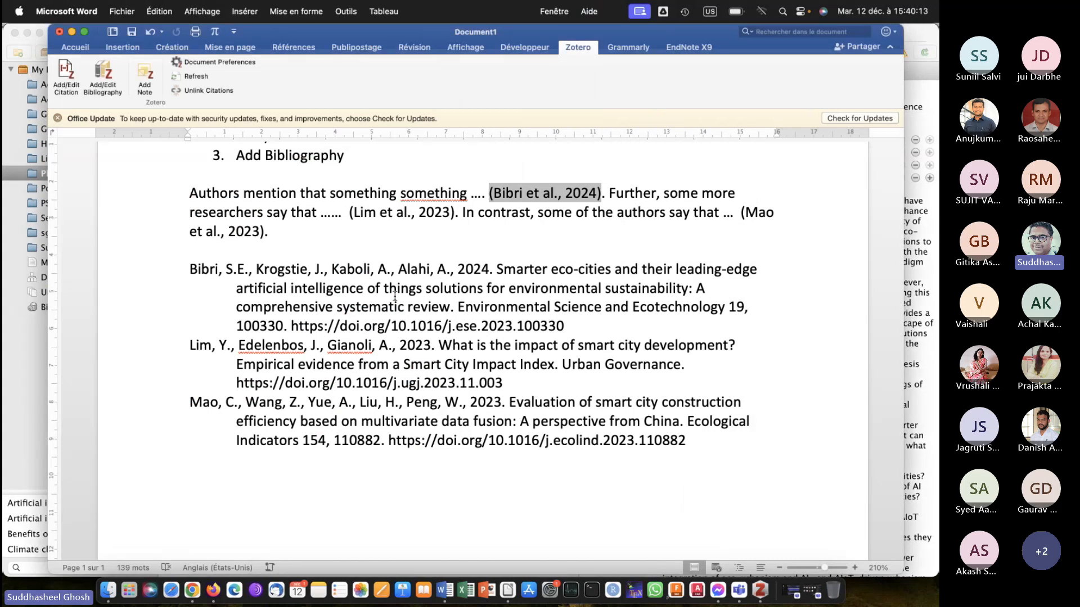
Delete the entire content of the document, including the numbered list, the cited paragraph and the bibliography.
scroll(395, 297, up, 5)
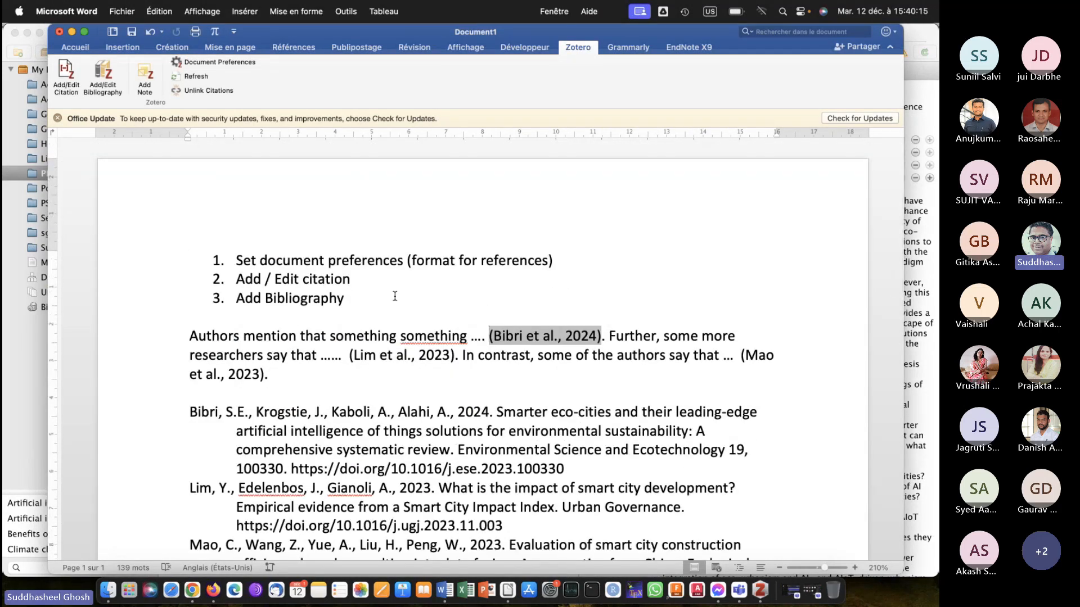
scroll(394, 297, down, 5)
scroll(395, 296, up, 5)
key(super+a)
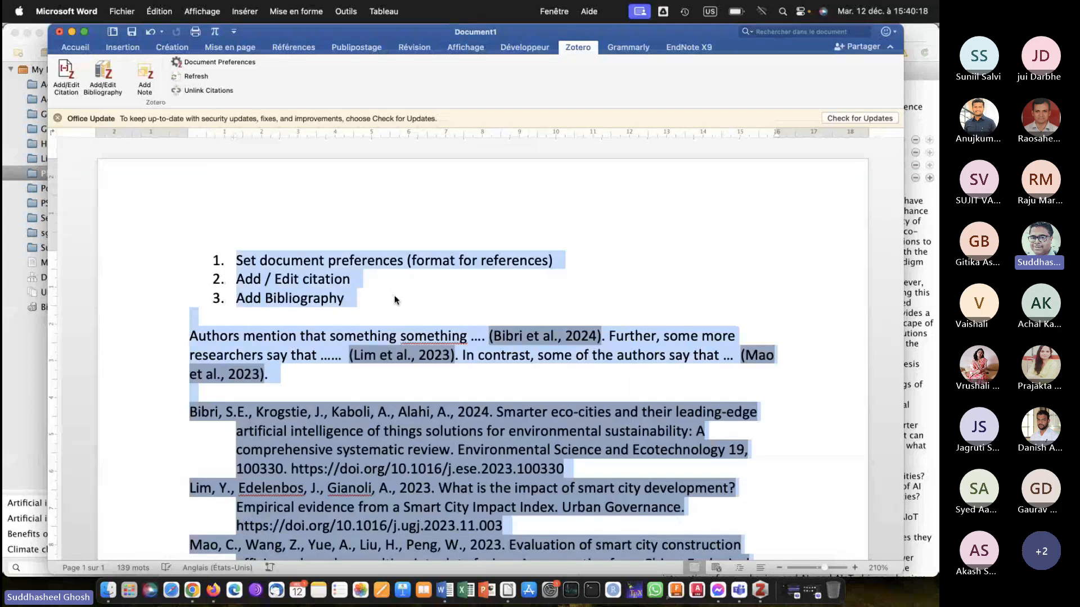
key(BackSpace)
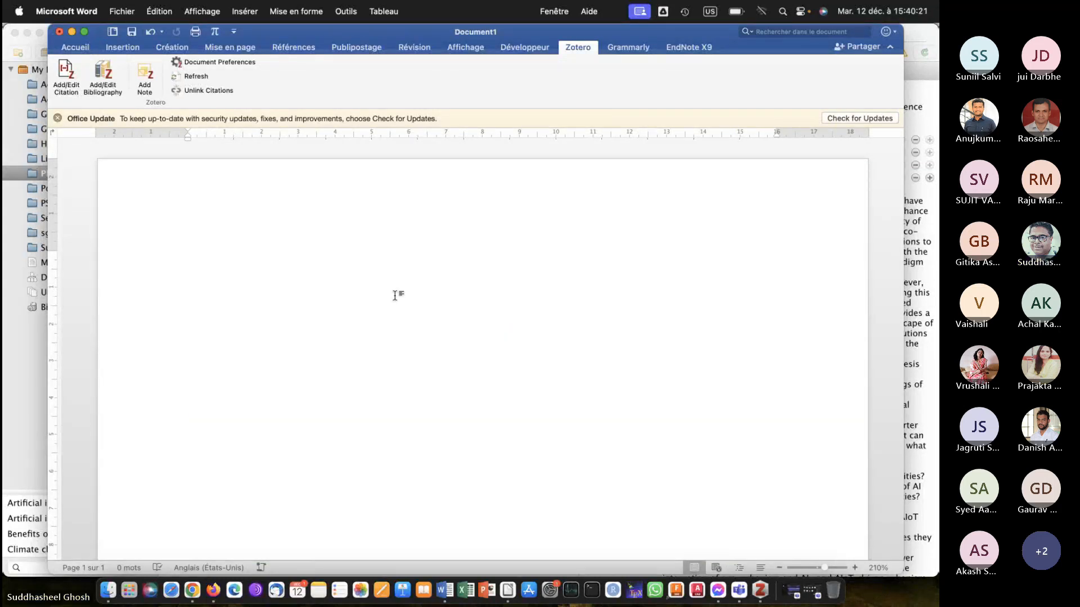
scroll(372, 342, down, 1)
scroll(372, 342, up, 2)
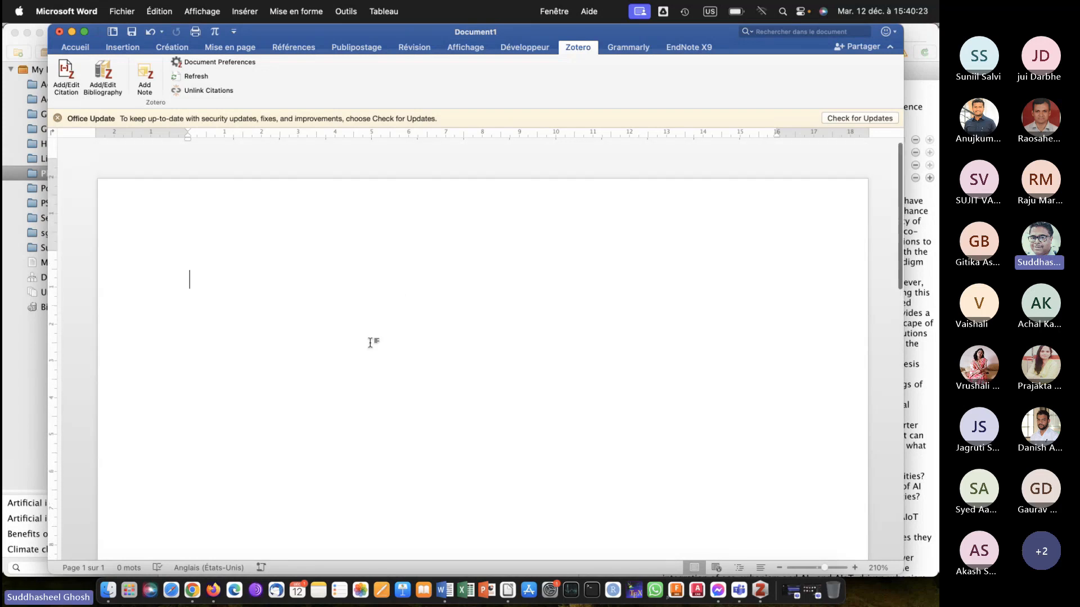
Write the heading line "Aim: Understand referencing formatting" at the start of the empty document and begin a new paragraph.
click(76, 47)
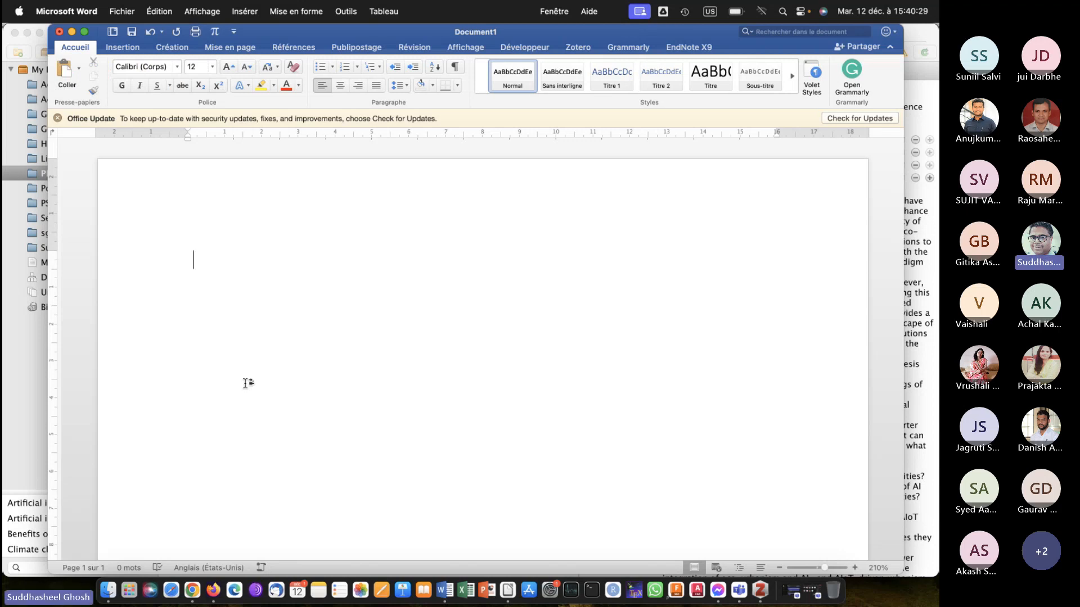
text(Aim: Un)
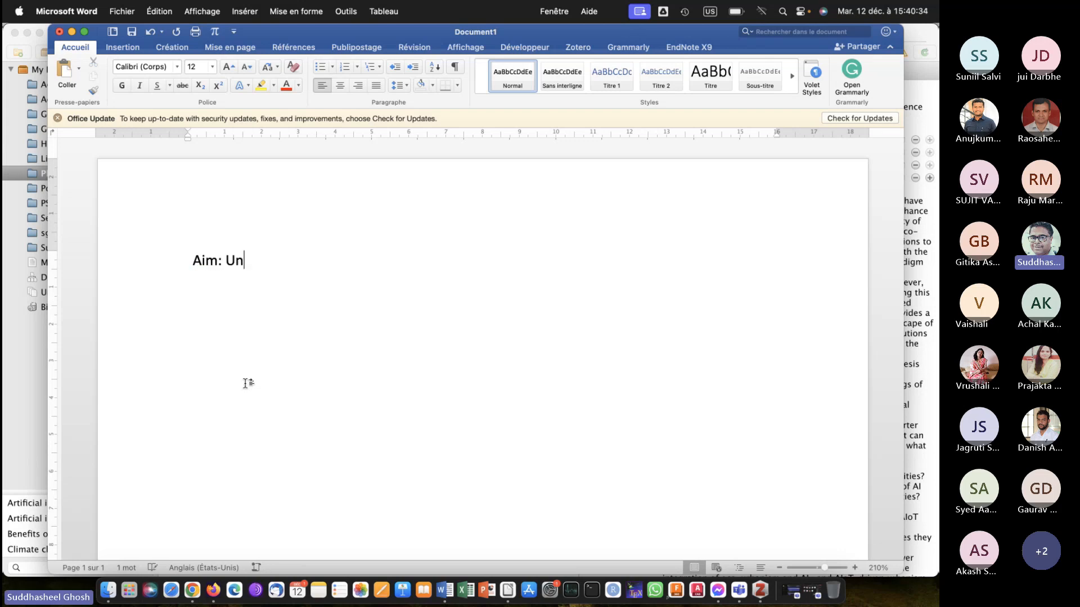
text(derstand)
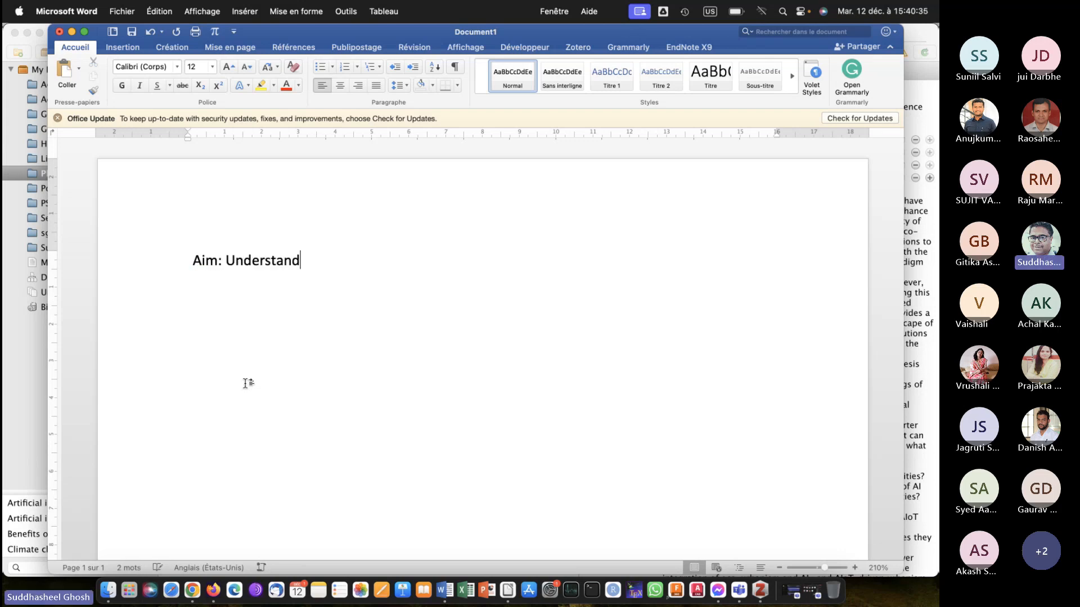
text( reference)
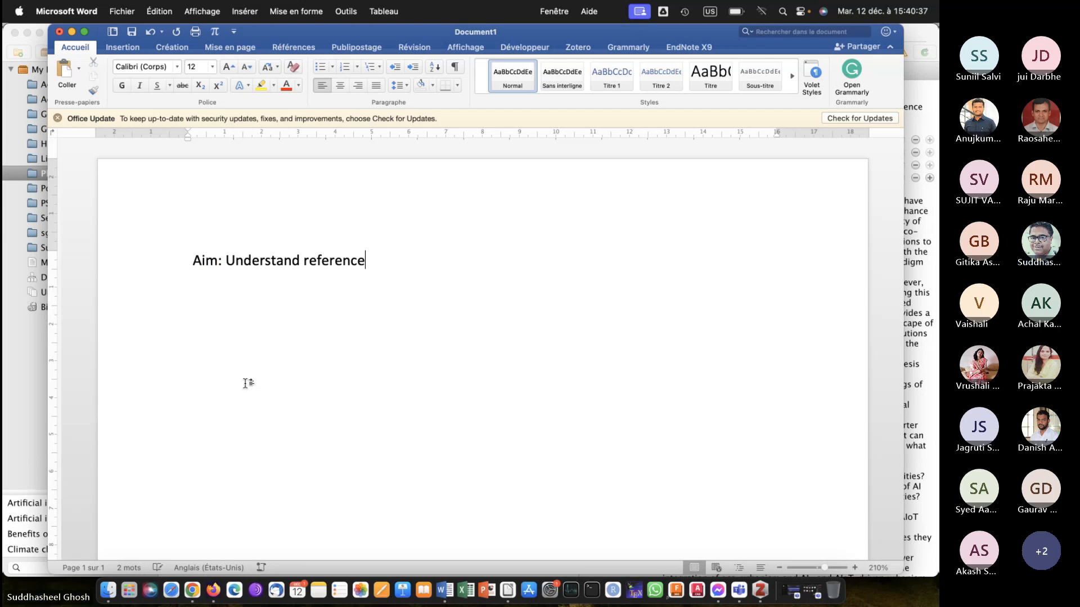
key(BackSpace)
text(ing formatting)
key(Return)
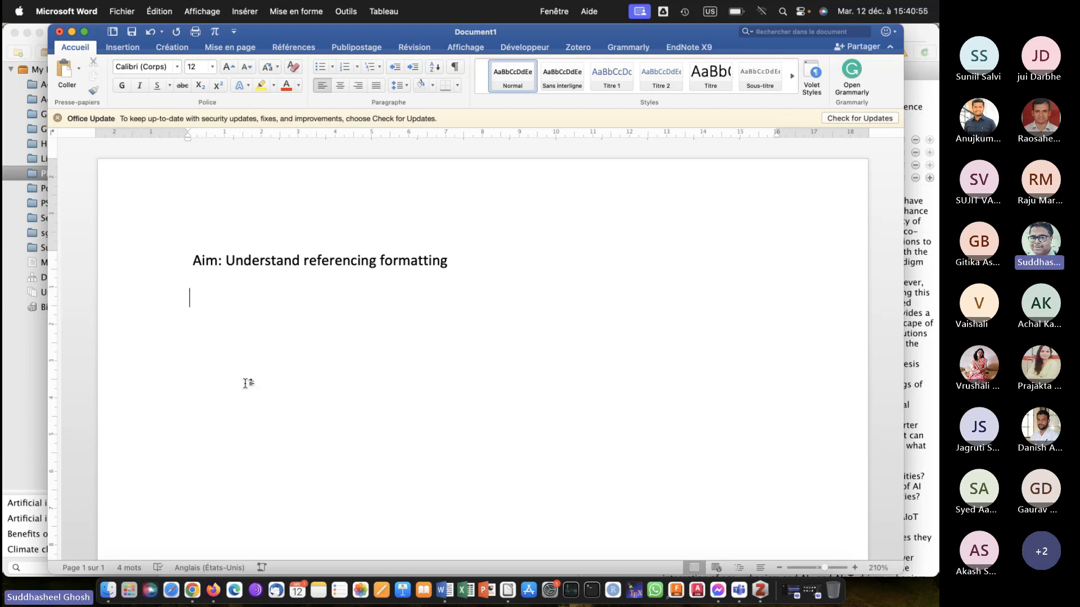
Add the instruction lines "Go to Zotero Tab" and "Set document preferences" as separate paragraphs below the aim.
text(Go to Zotero Ta)
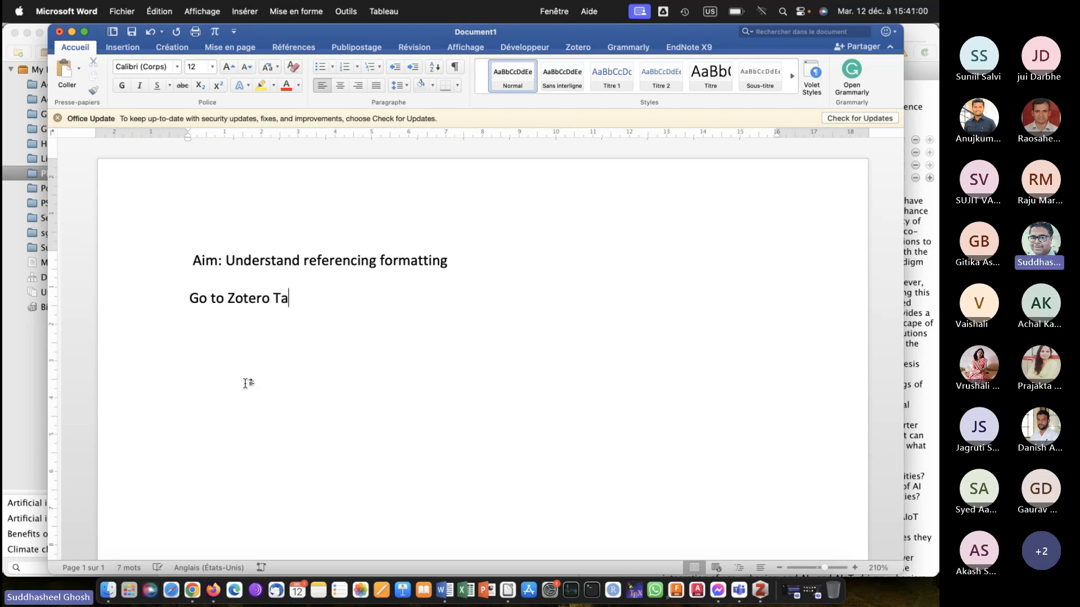
text(b)
key(Return)
click(576, 49)
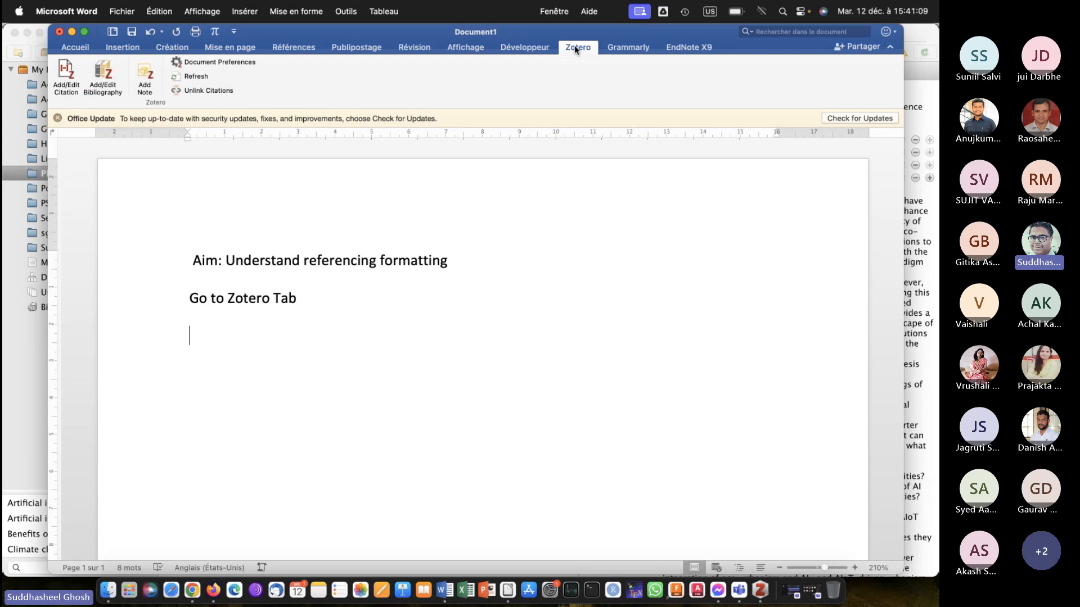
text(Set docum)
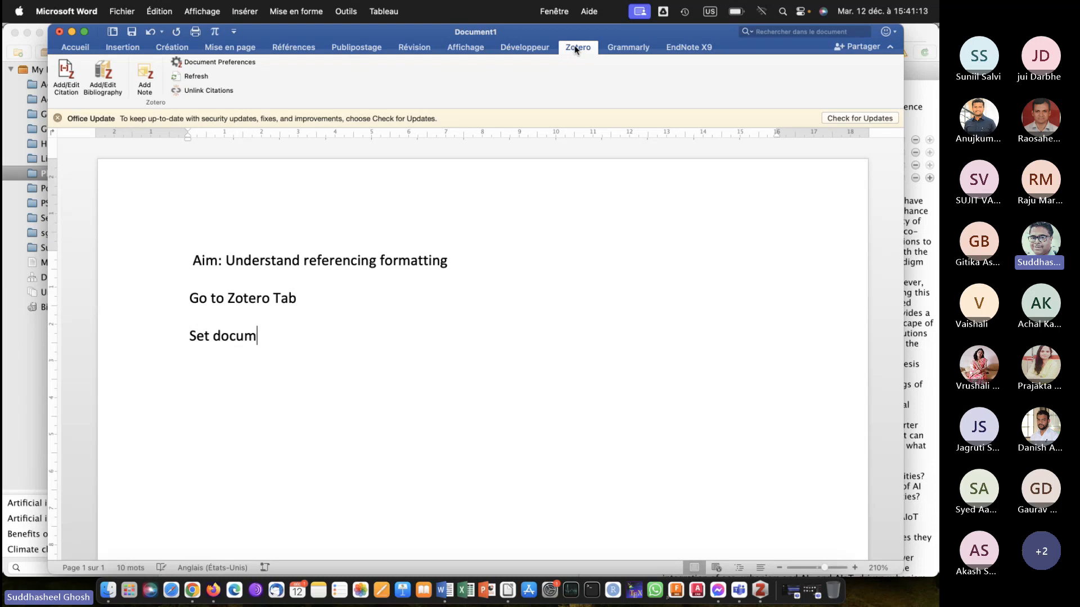
text(ent preferences)
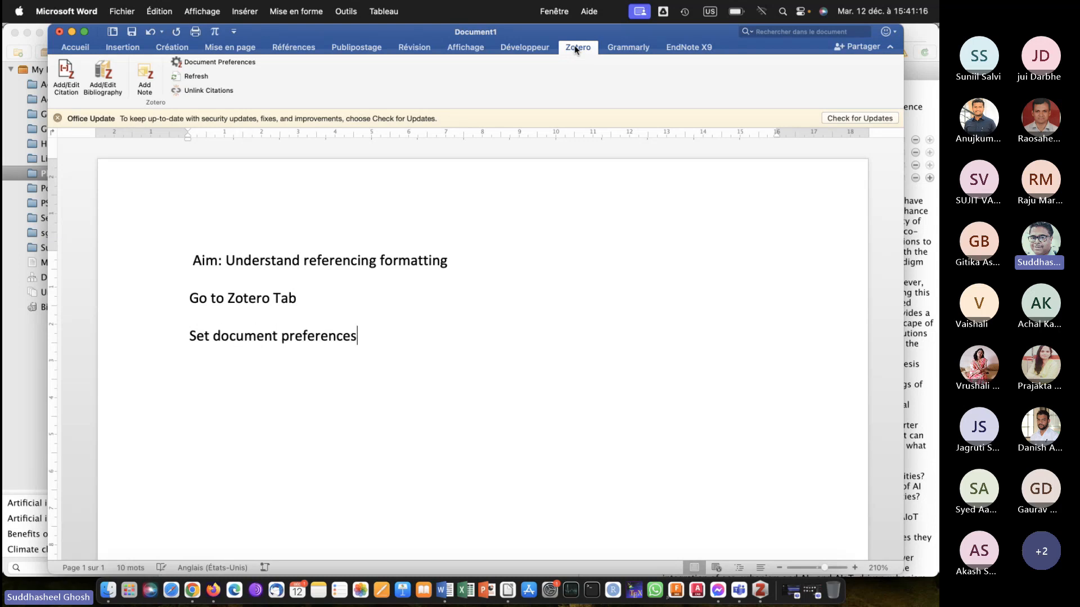
Add the instruction lines "Add the citations" and "Add the bibliography" as separate paragraphs below "Set document preferences".
key(Return)
text(Add the citations)
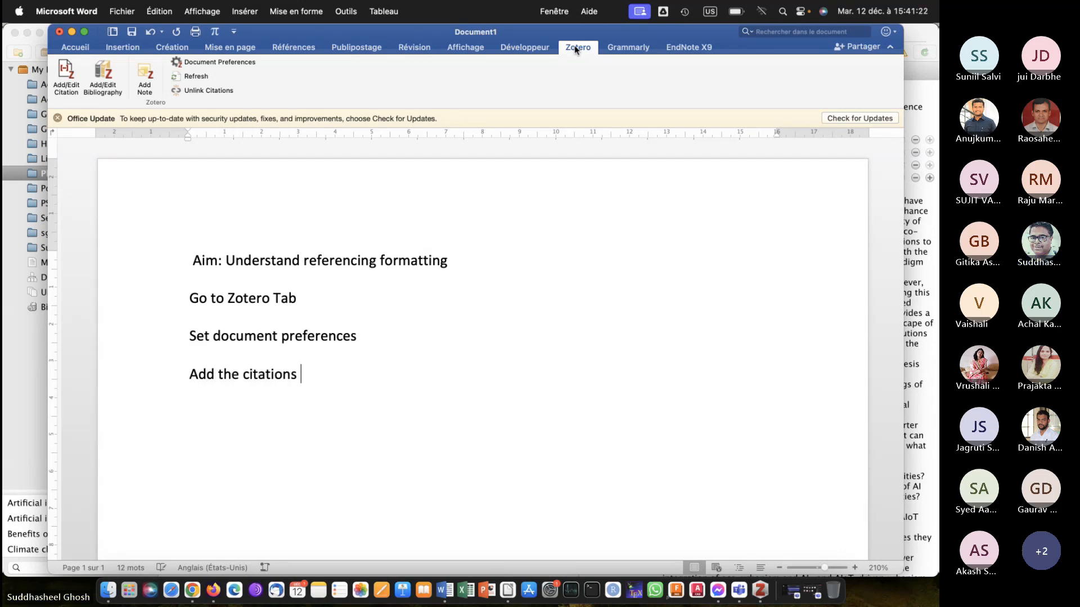
key(Return)
key(Return)
text(Add /)
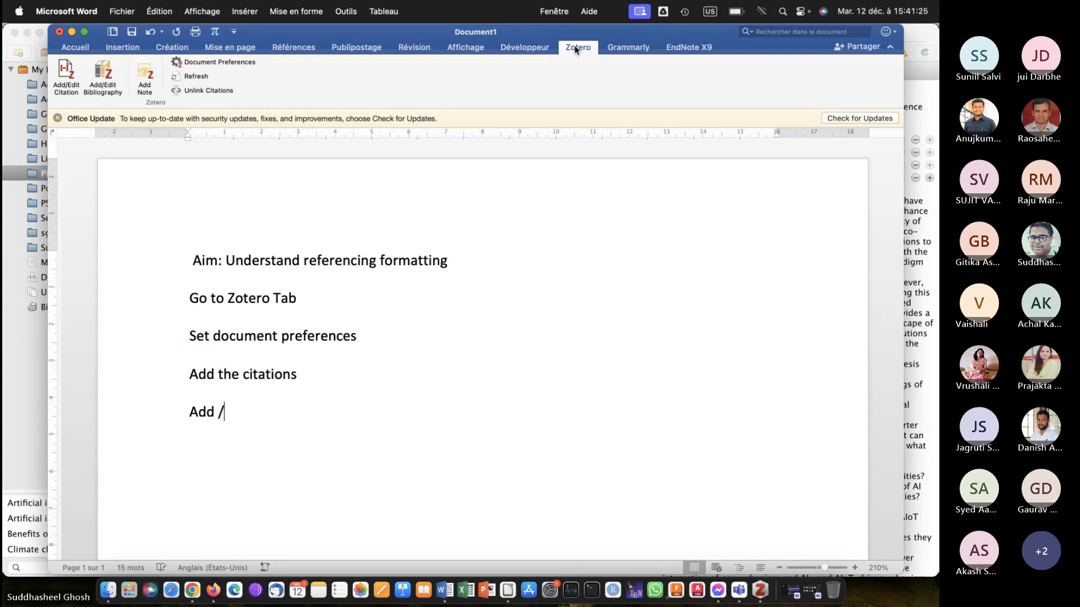
key(BackSpace)
text(the bi)
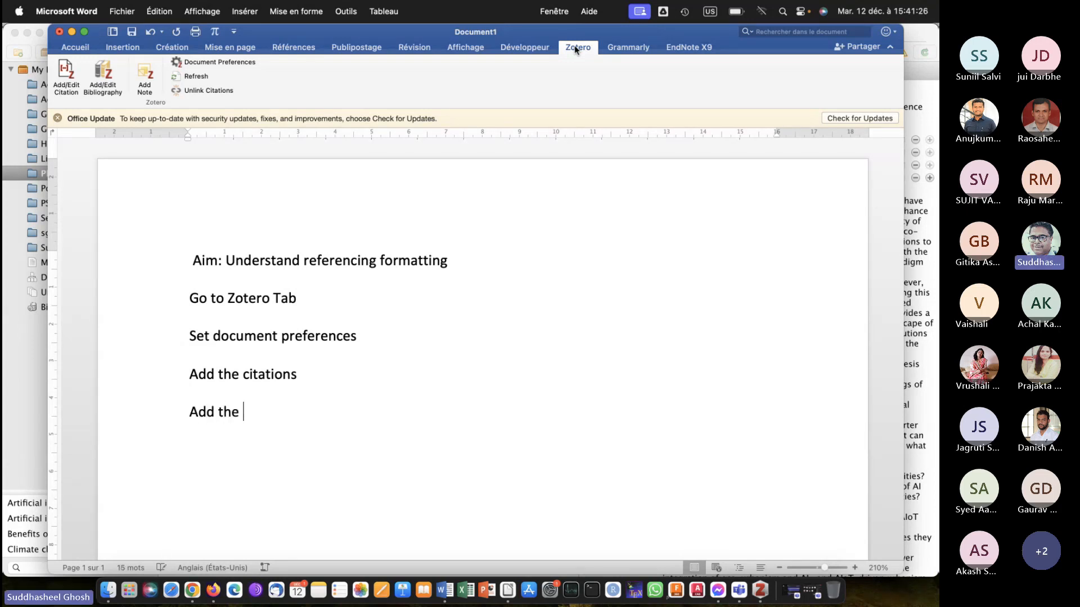
text(blio)
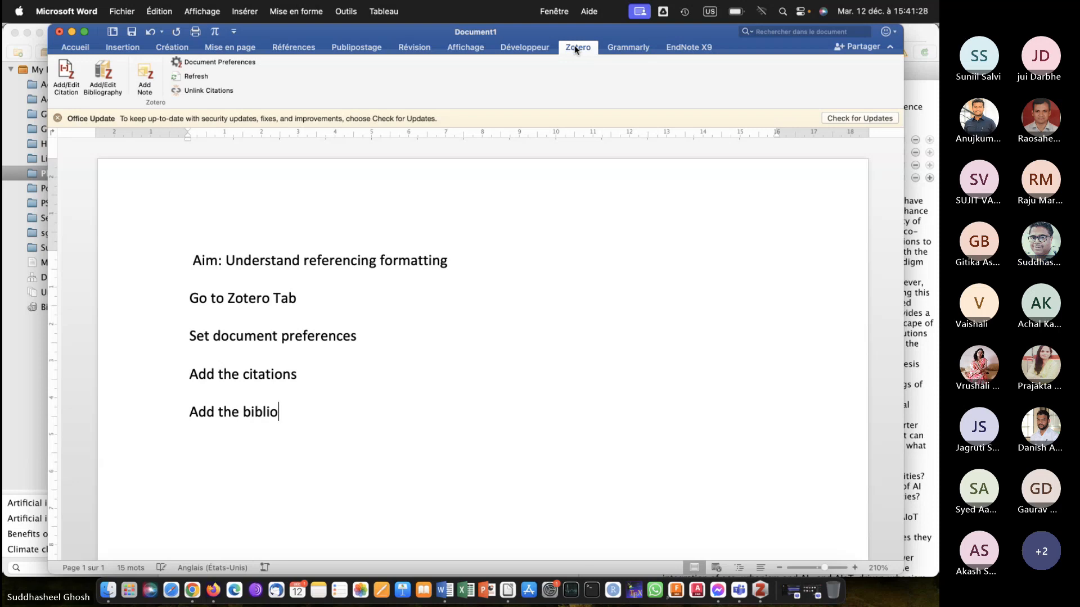
text(graphy)
key(Return)
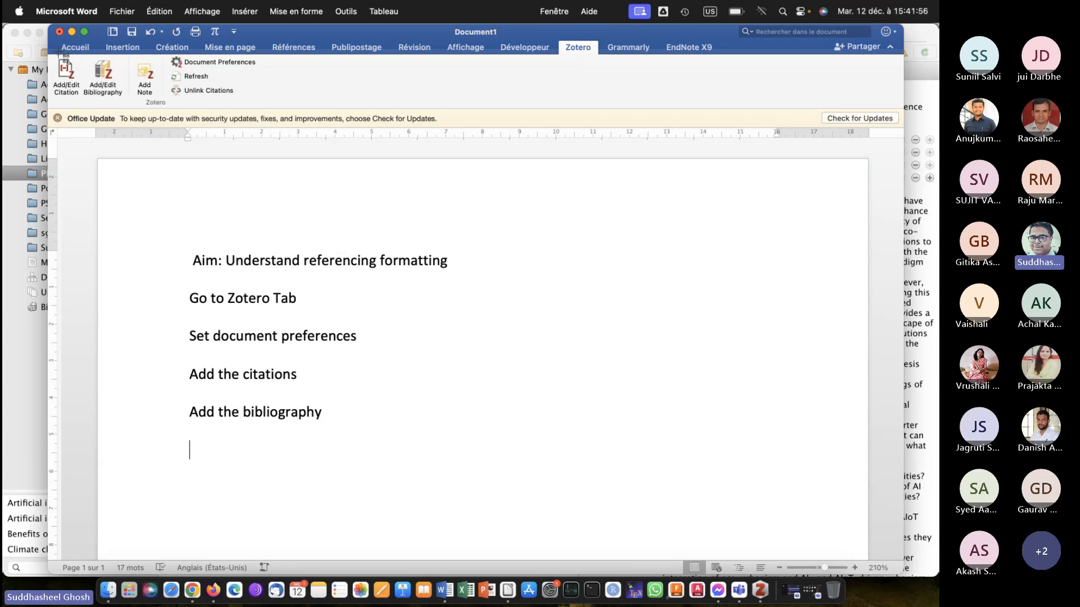
Capture a screenshot of the Zotero ribbon commands and insert it on a new line below "Go to Zotero Tab".
drag(53, 52, 301, 132)
click(354, 305)
key(Return)
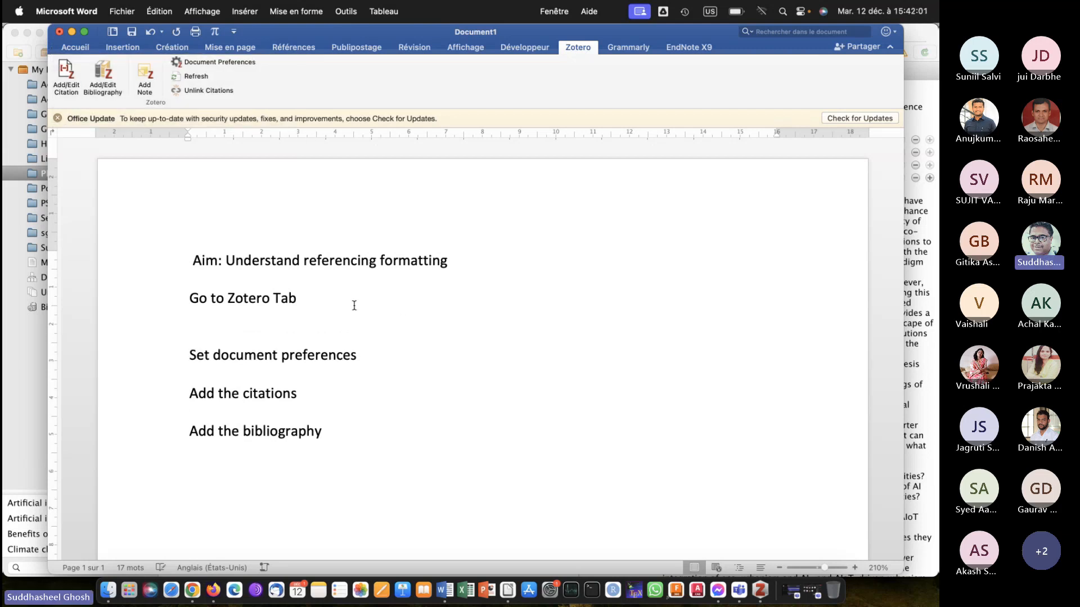
key(super+v)
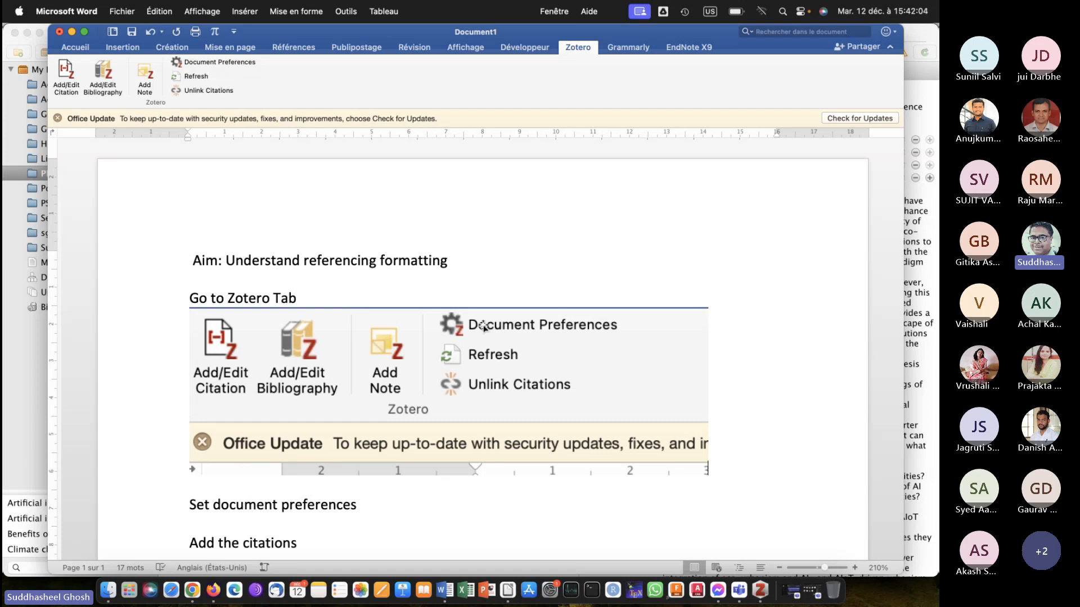
Capture a screenshot of the Document Preferences command and insert it on a new line below "Set document preferences".
scroll(503, 365, down, 3)
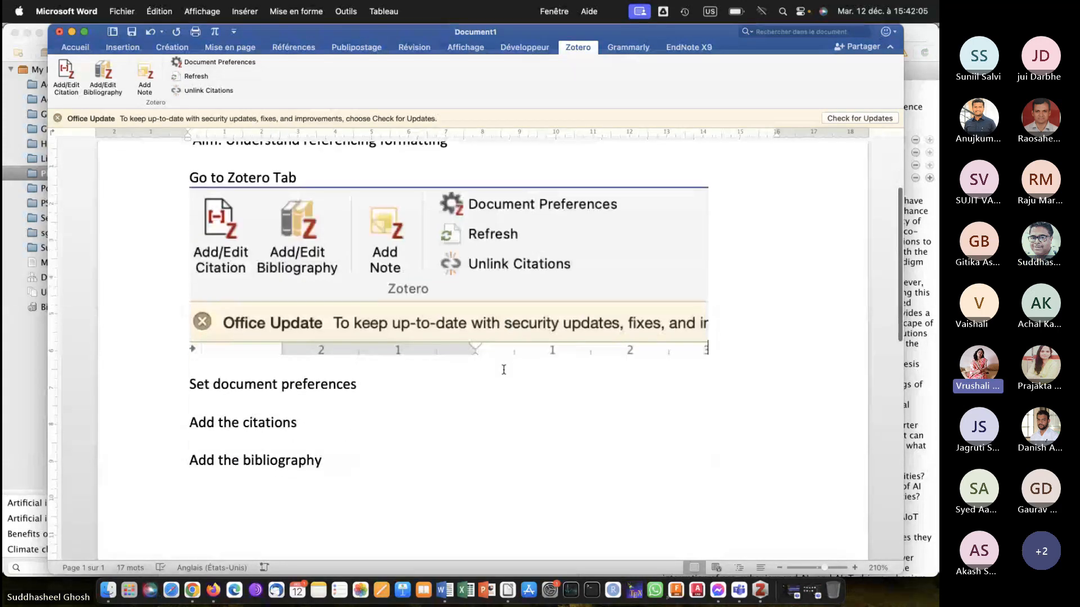
scroll(503, 370, up, 1)
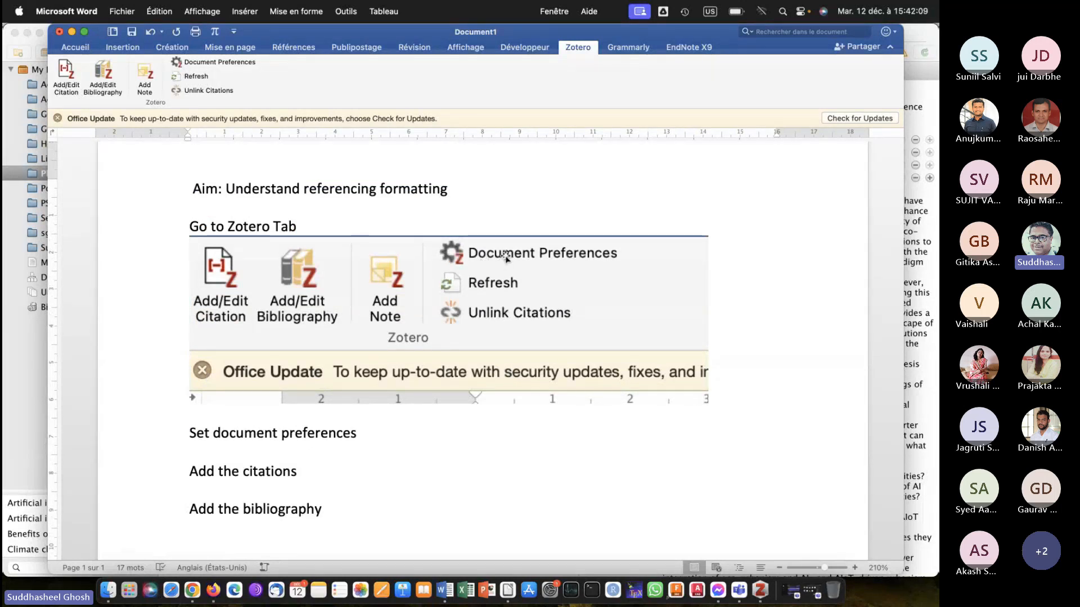
click(385, 440)
key(Return)
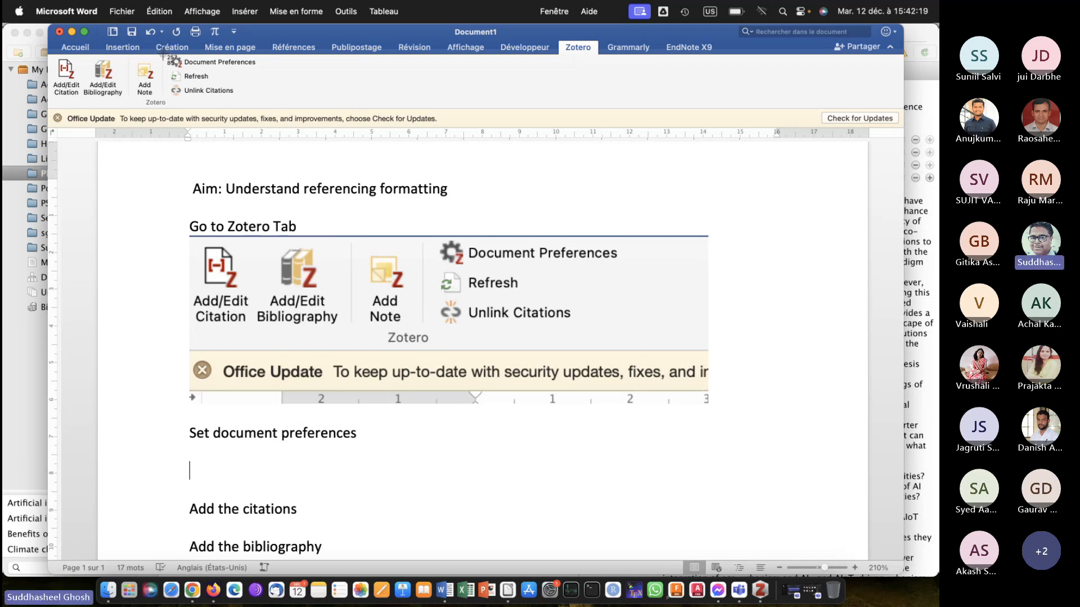
drag(163, 55, 269, 71)
key(super+v)
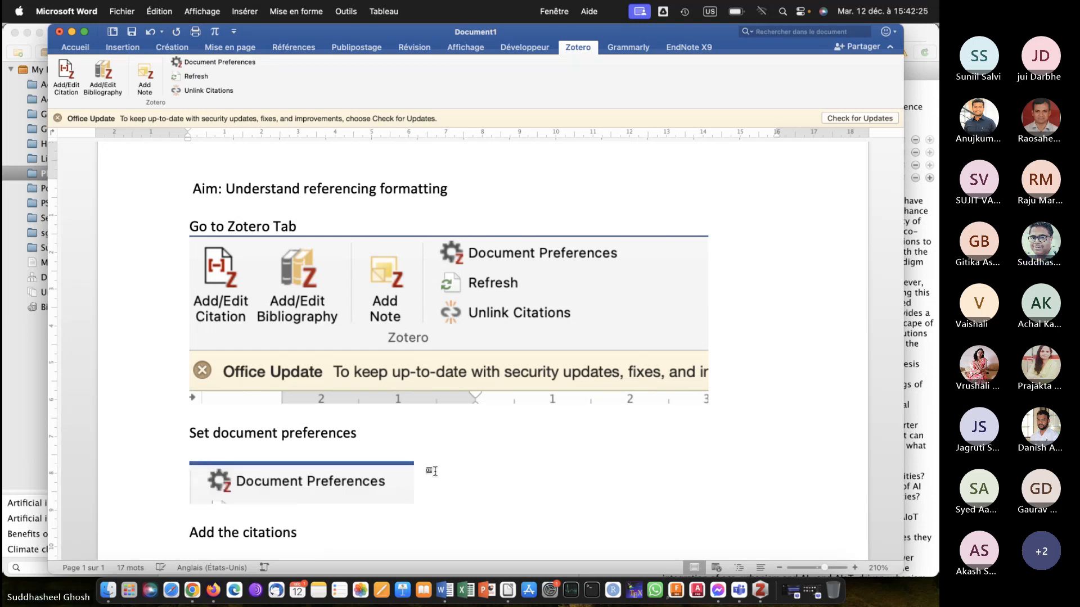
Add an empty line below the Document Preferences screenshot.
scroll(433, 469, down, 3)
scroll(434, 471, up, 2)
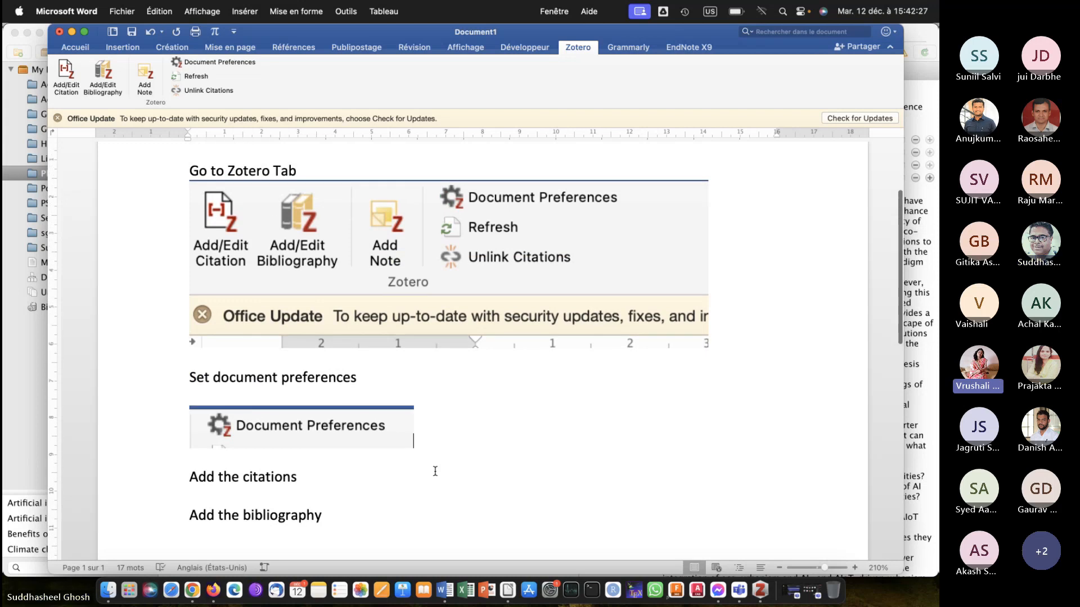
scroll(434, 471, down, 2)
scroll(435, 471, down, 1)
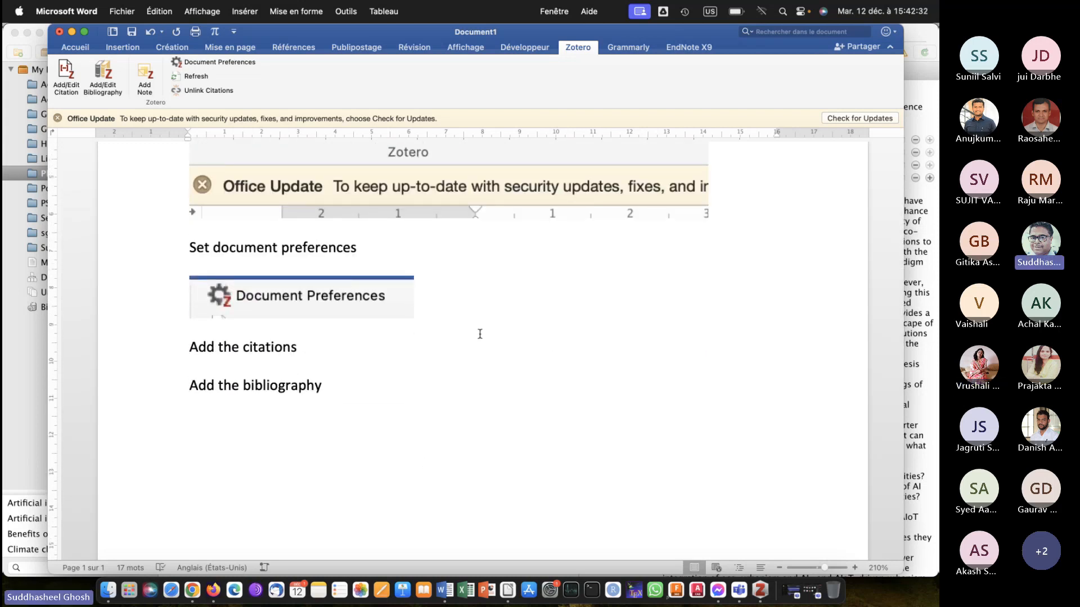
key(Return)
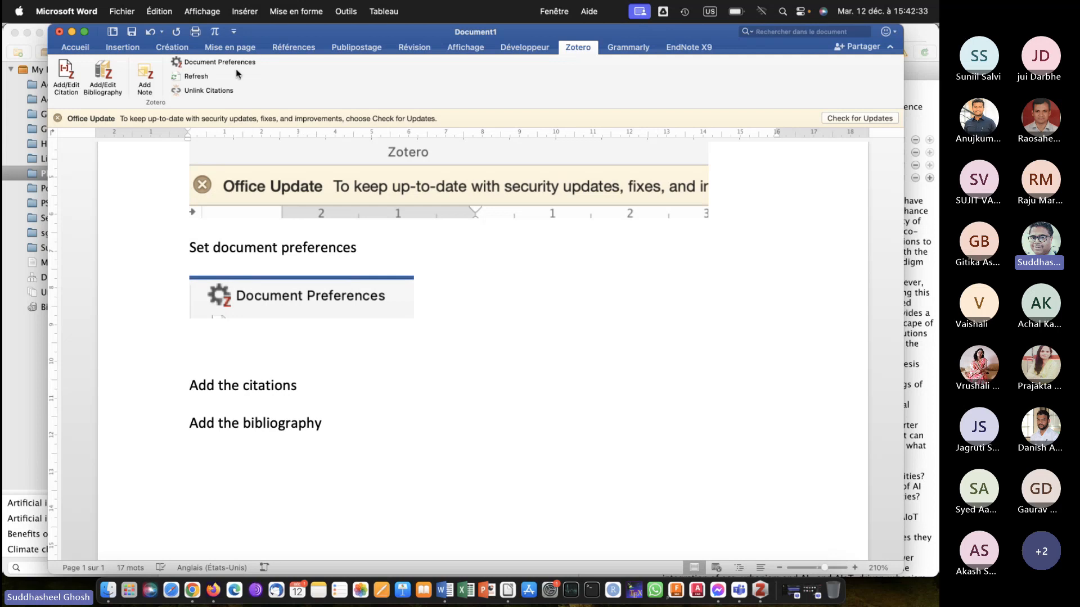
Open the Zotero document preferences and look through the list of available citation styles.
click(223, 62)
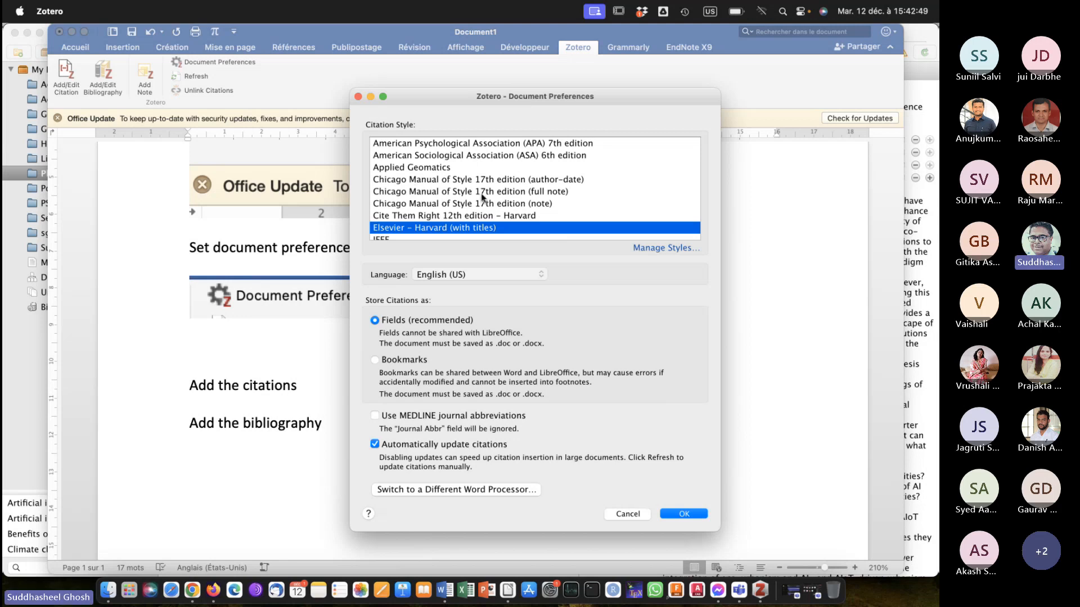
scroll(482, 197, down, 3)
scroll(482, 197, up, 3)
scroll(482, 197, down, 5)
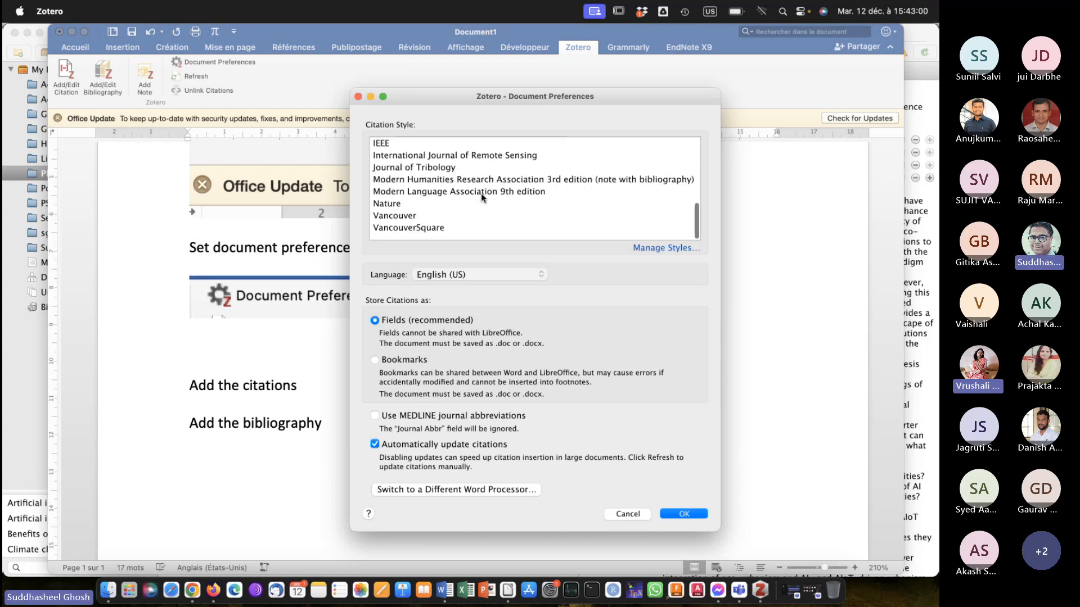
scroll(482, 196, up, 4)
scroll(482, 197, up, 3)
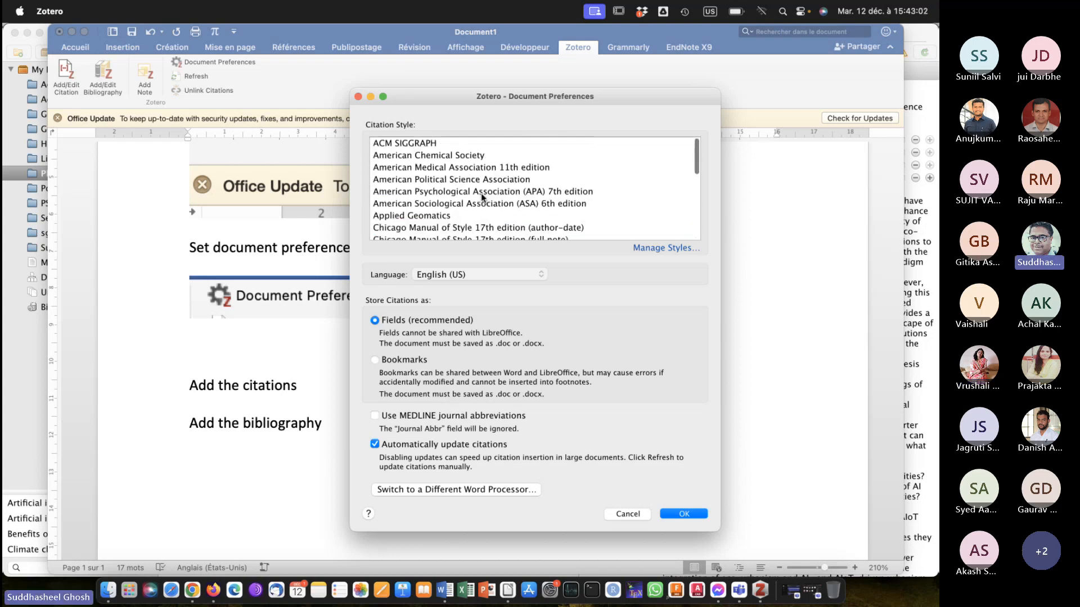
scroll(482, 197, down, 5)
scroll(486, 199, up, 5)
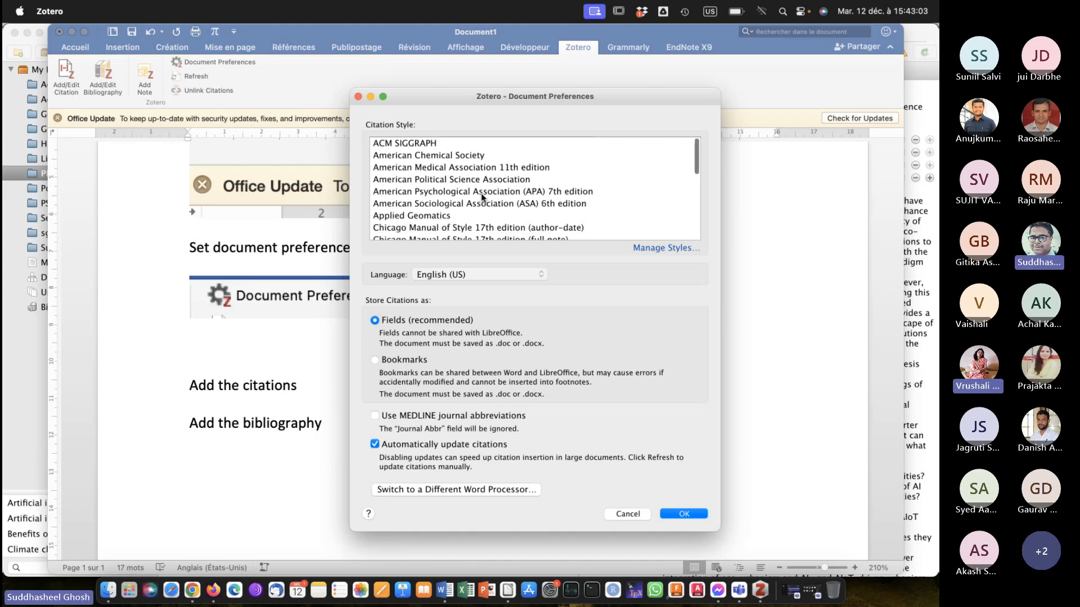
Open Zotero's style manager from the document preferences and bring up the Zotero Style Repository to get additional styles.
click(666, 248)
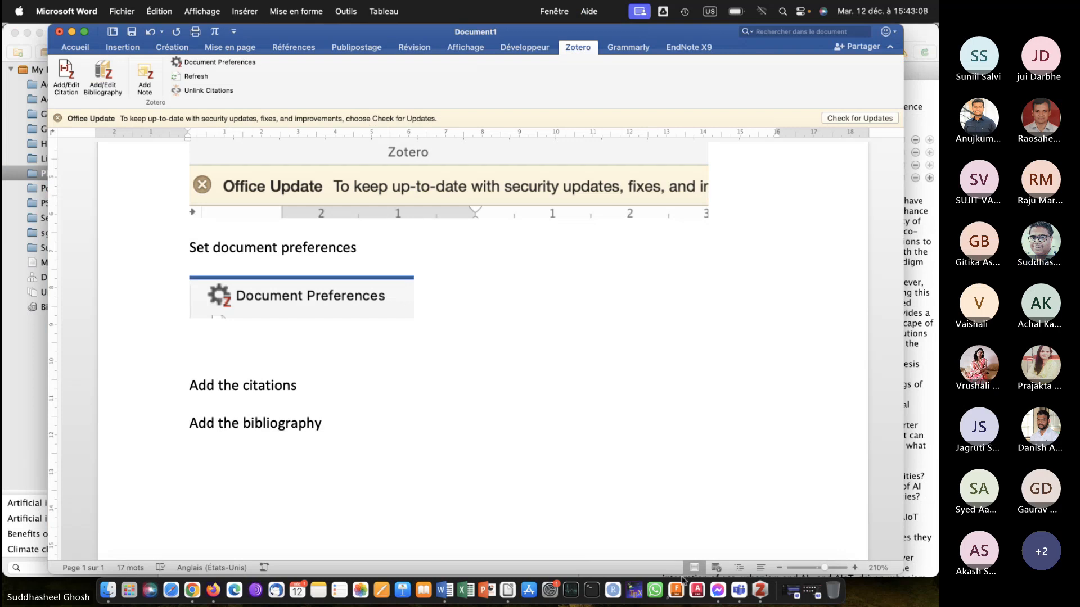
click(761, 590)
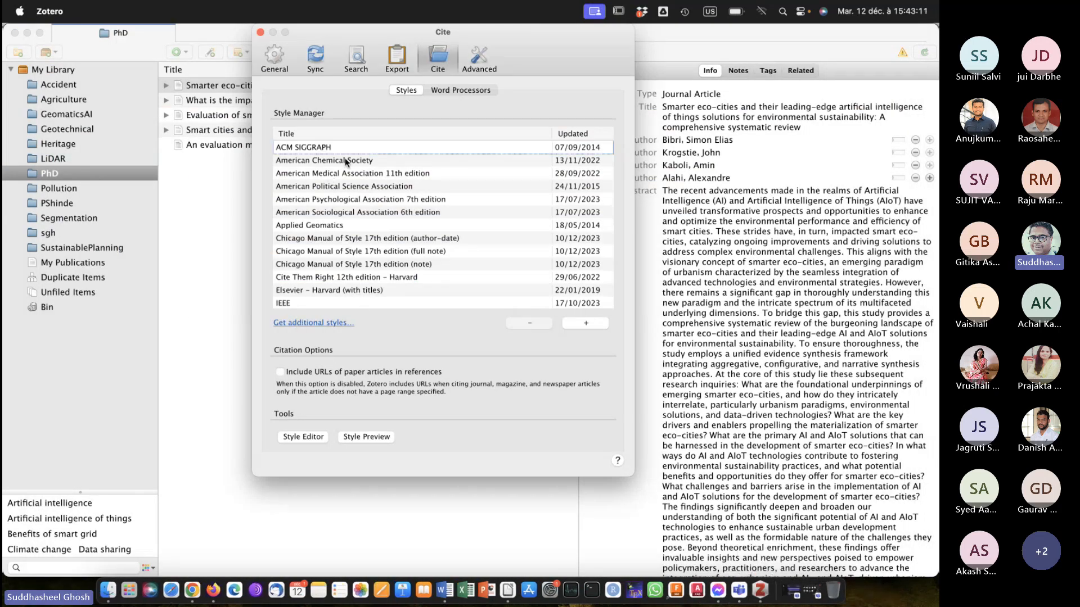
click(316, 324)
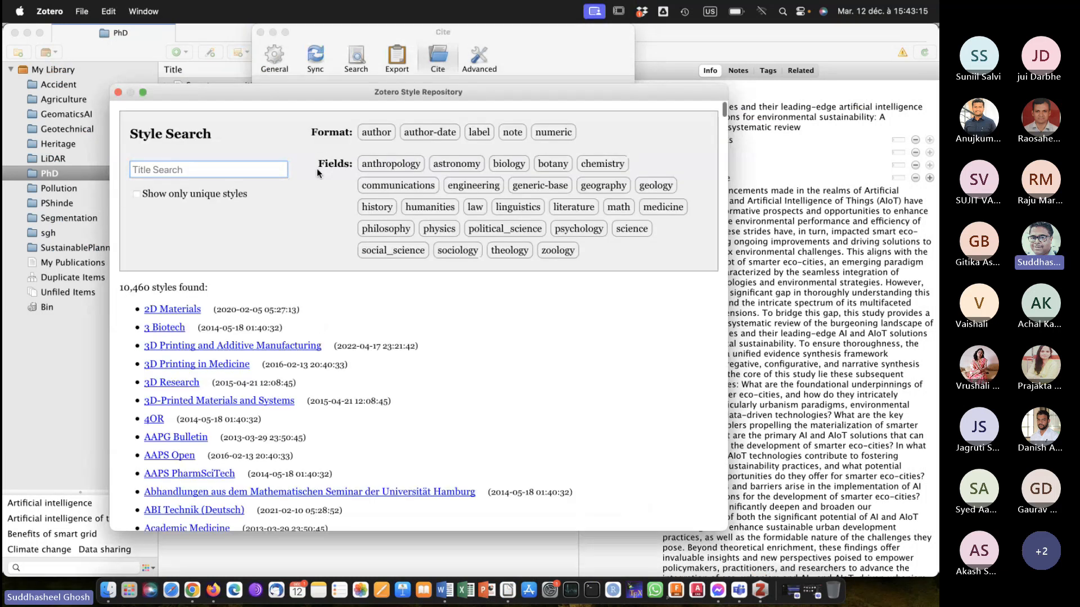
Search the style repository for "asce", install the American Society of Civil Engineers style, and close the Zotero style manager.
click(185, 175)
text(asce)
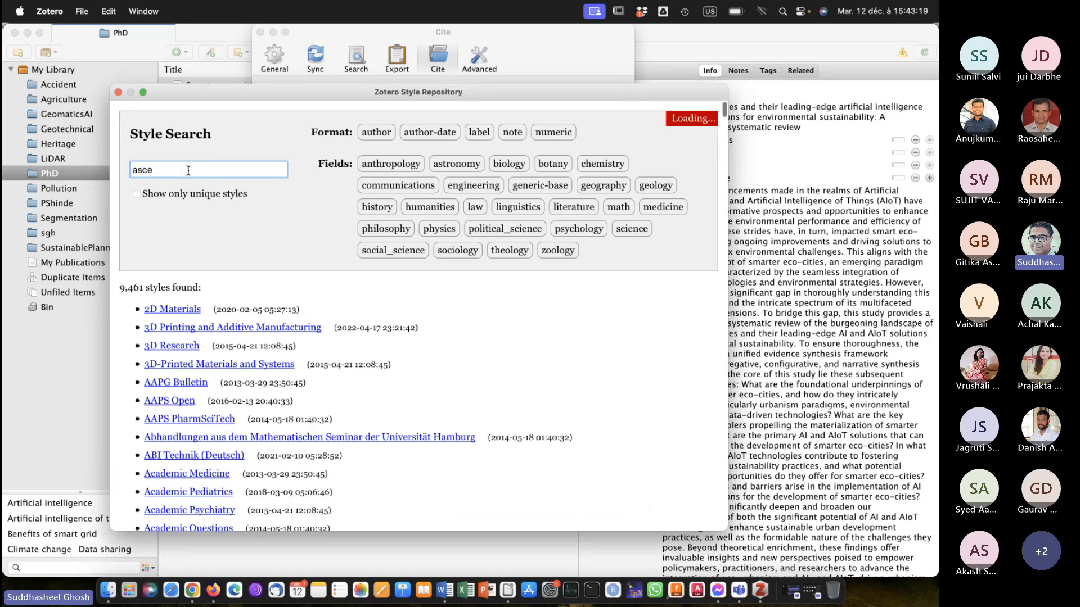
mouse_move(185, 268)
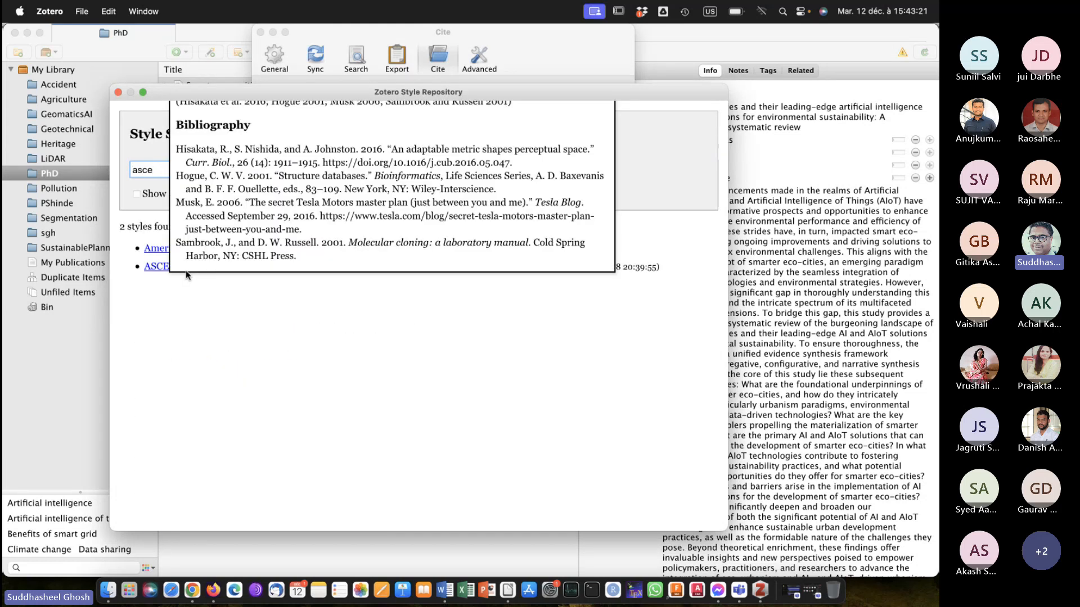
mouse_move(155, 251)
click(157, 249)
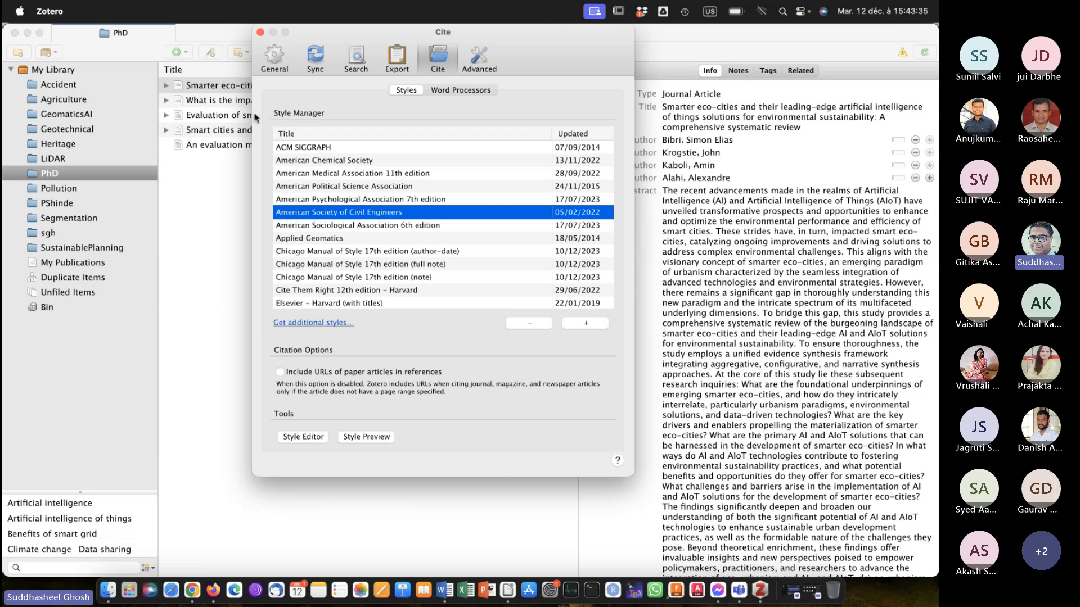
click(261, 32)
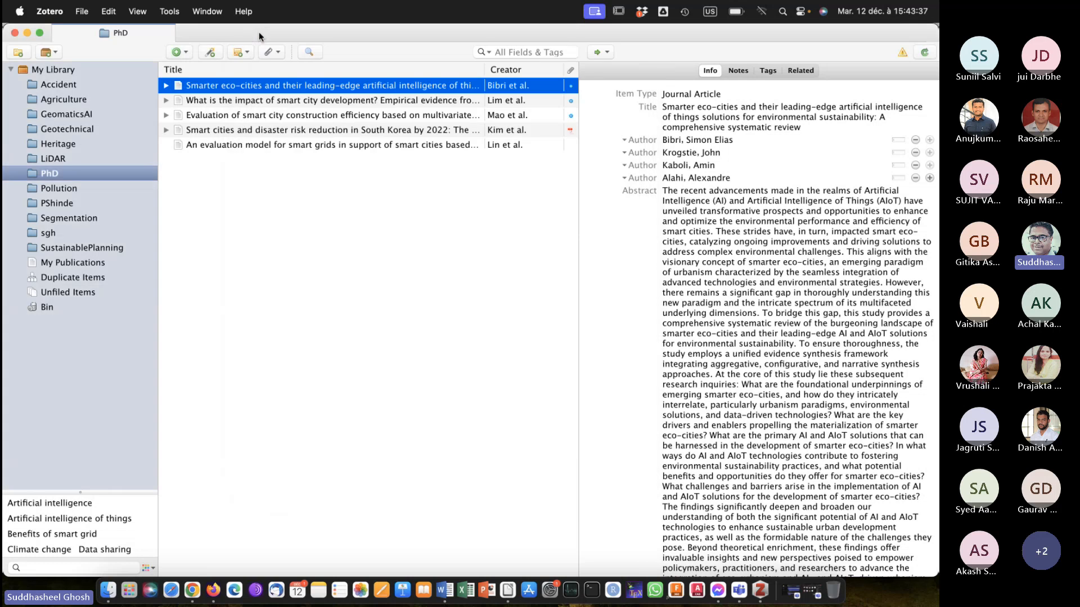
Return to the Word document and choose American Society of Civil Engineers as the citation style in Zotero's document preferences.
click(424, 589)
click(228, 349)
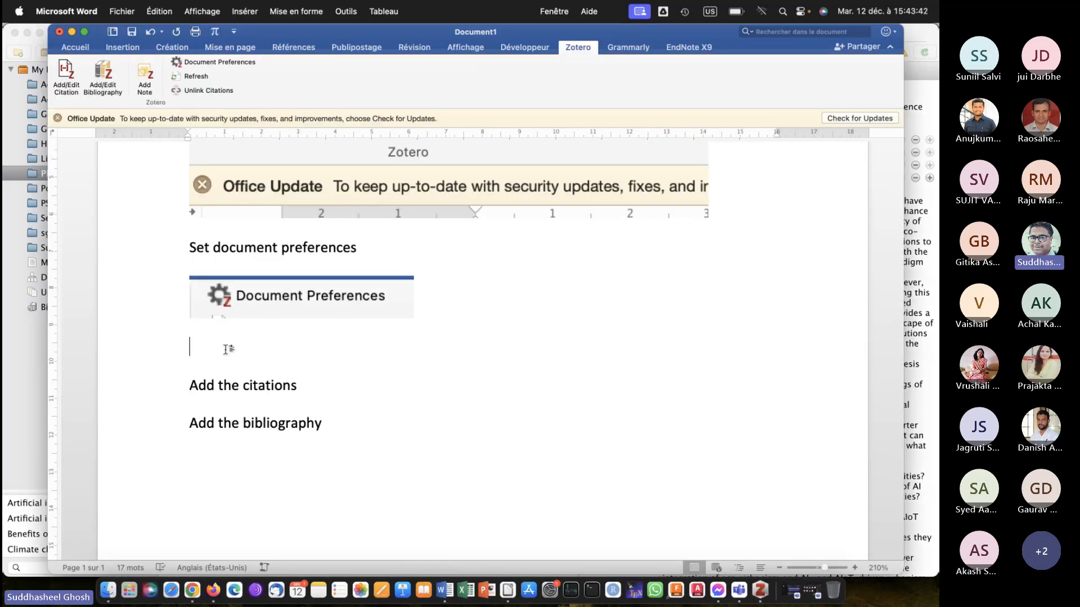
click(227, 62)
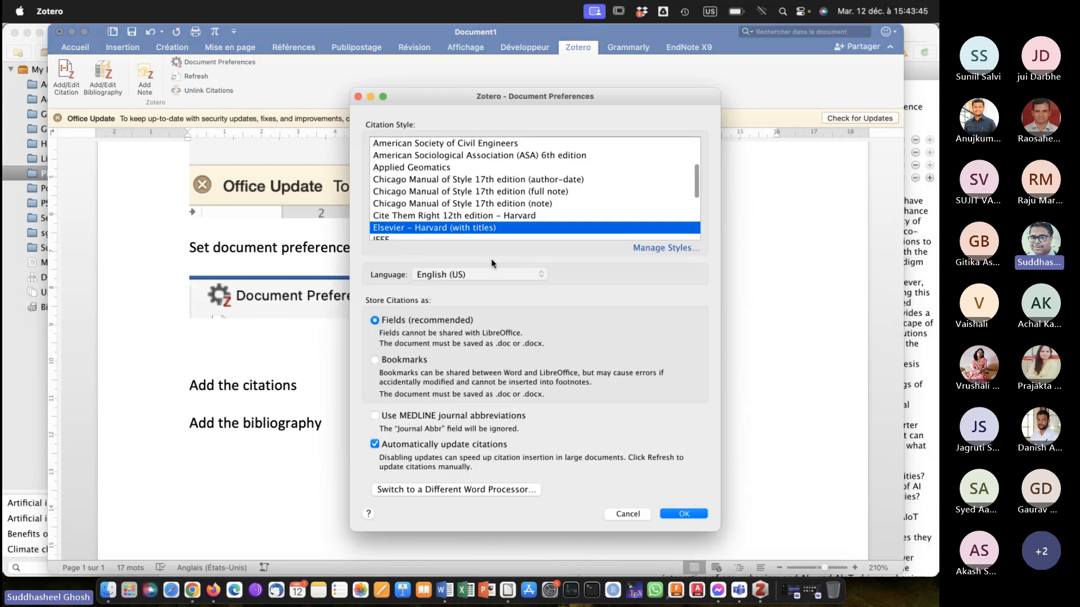
scroll(460, 200, up, 3)
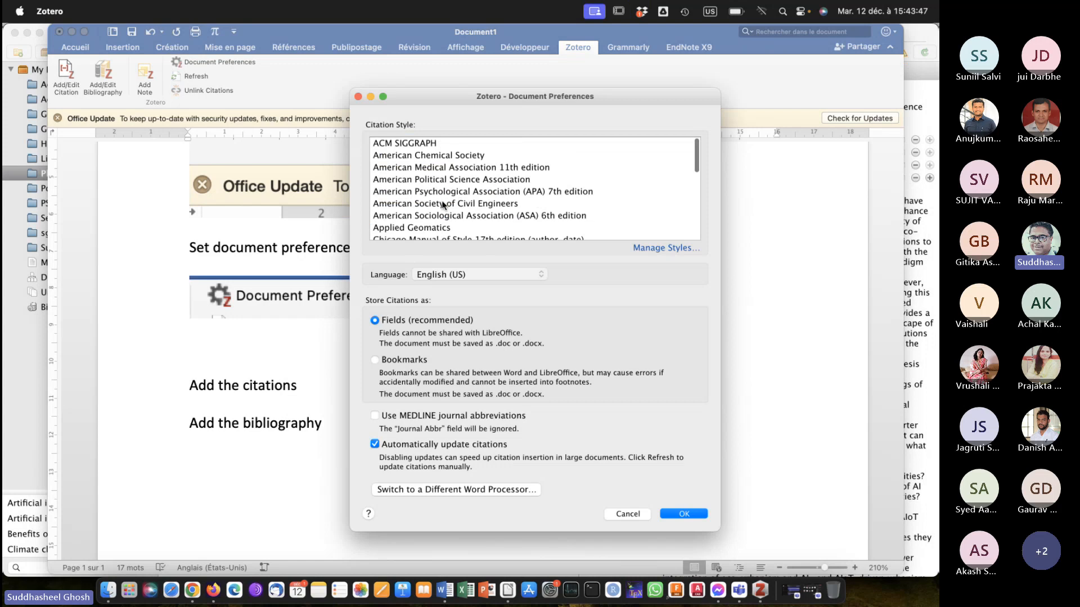
click(443, 203)
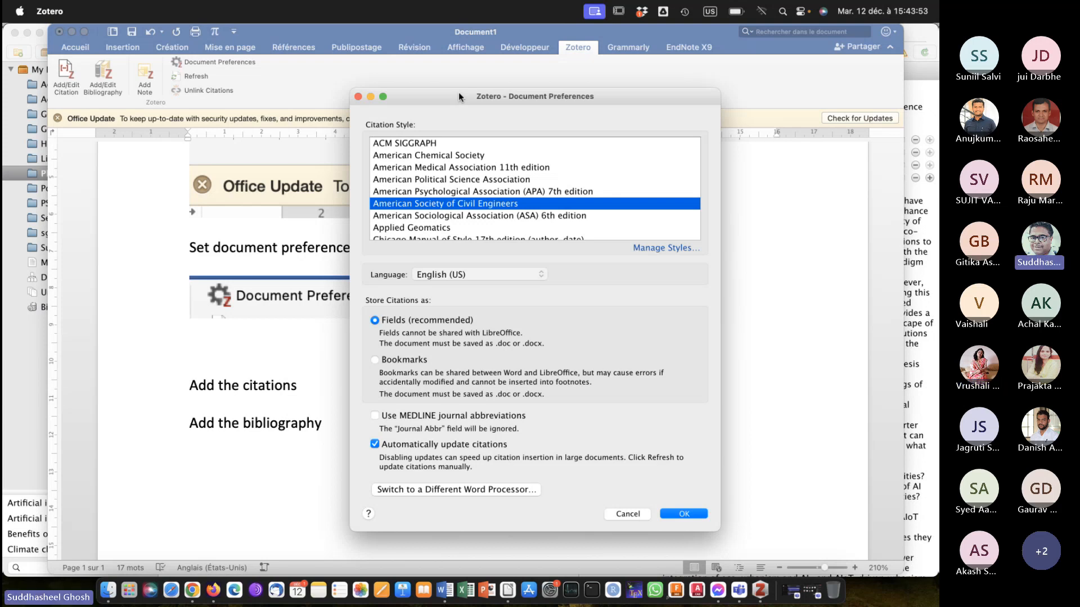
Capture a screenshot of the Document Preferences dialog and write "Select output format" on the empty line above "Add the citations".
key(super+shift+4)
drag(350, 87, 715, 534)
click(227, 337)
text(S)
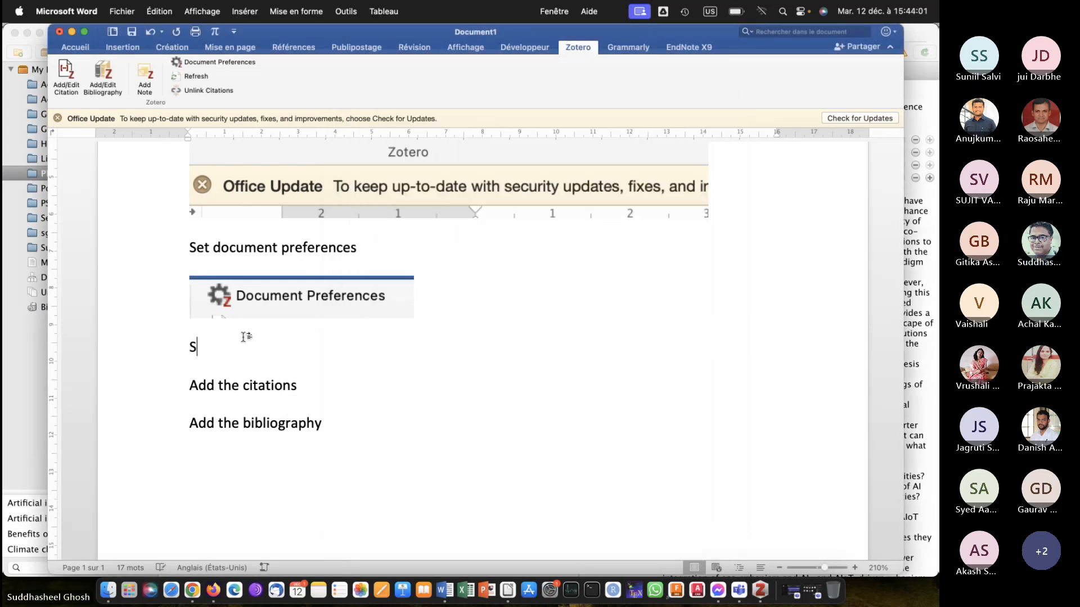
text(elect)
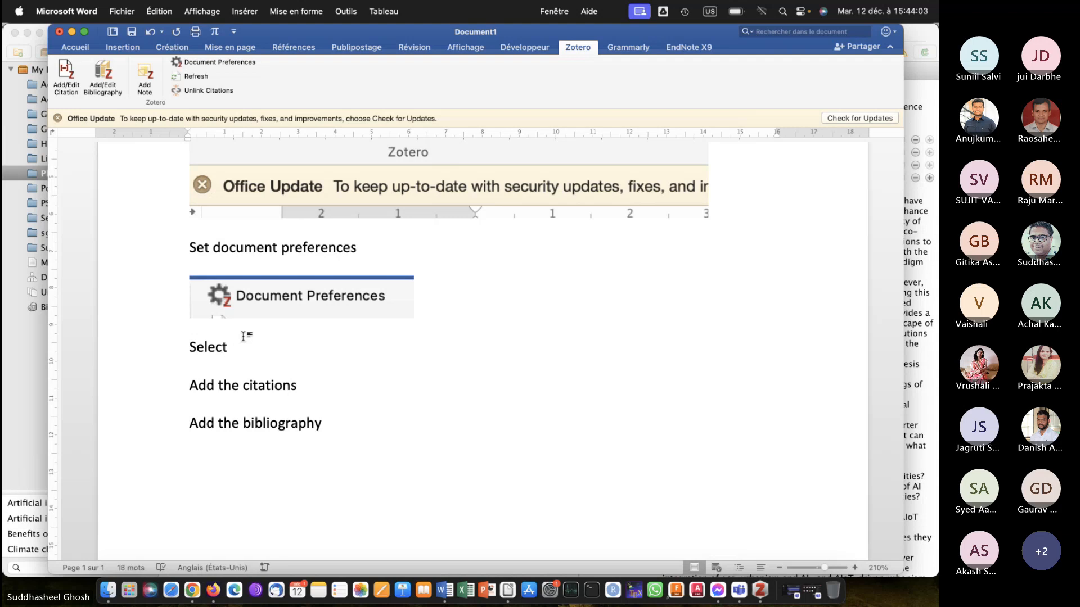
text( output format)
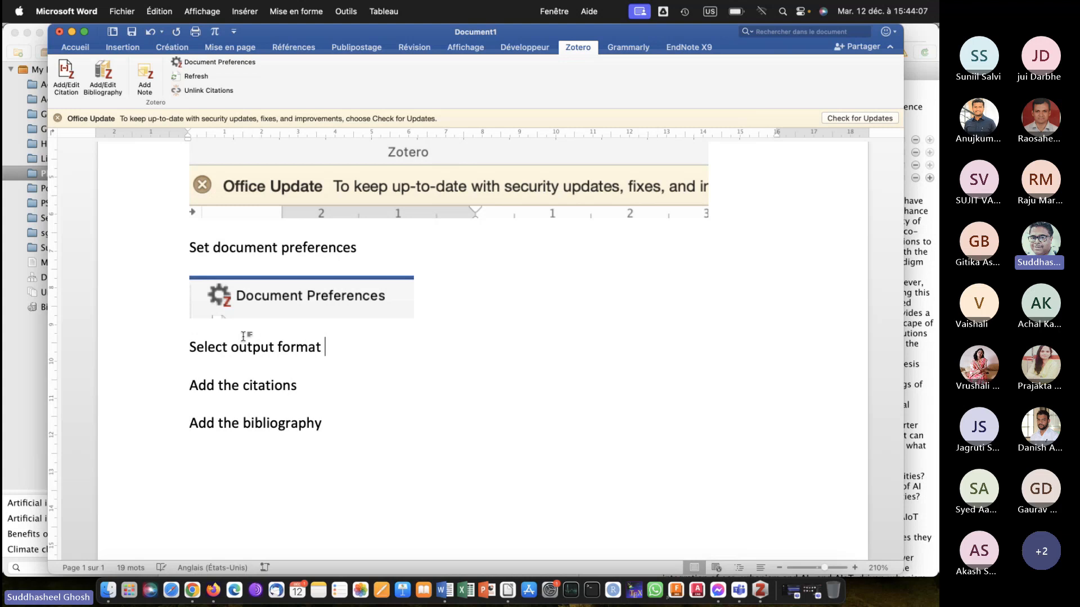
Paste the captured dialog screenshot on a new line below "Select output format" and check it in the document.
key(Return)
key(super+v)
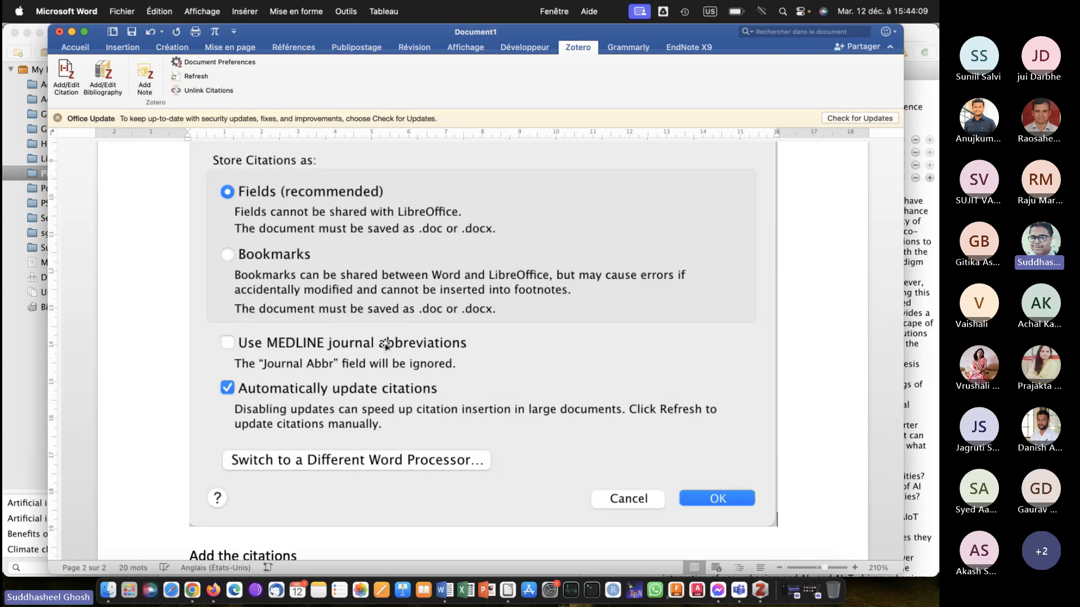
scroll(385, 344, up, 8)
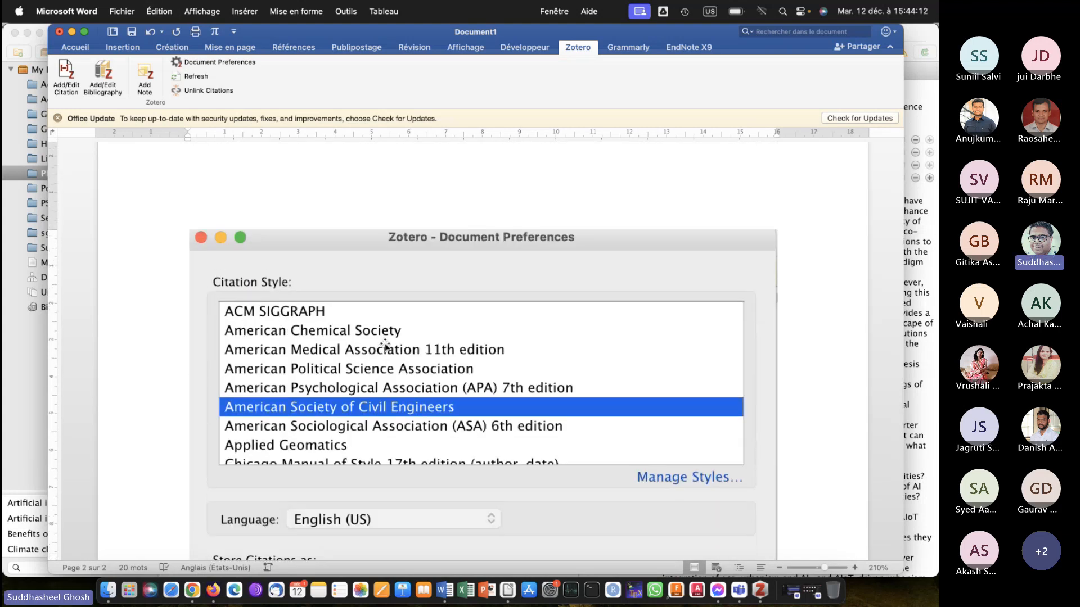
scroll(385, 345, down, 7)
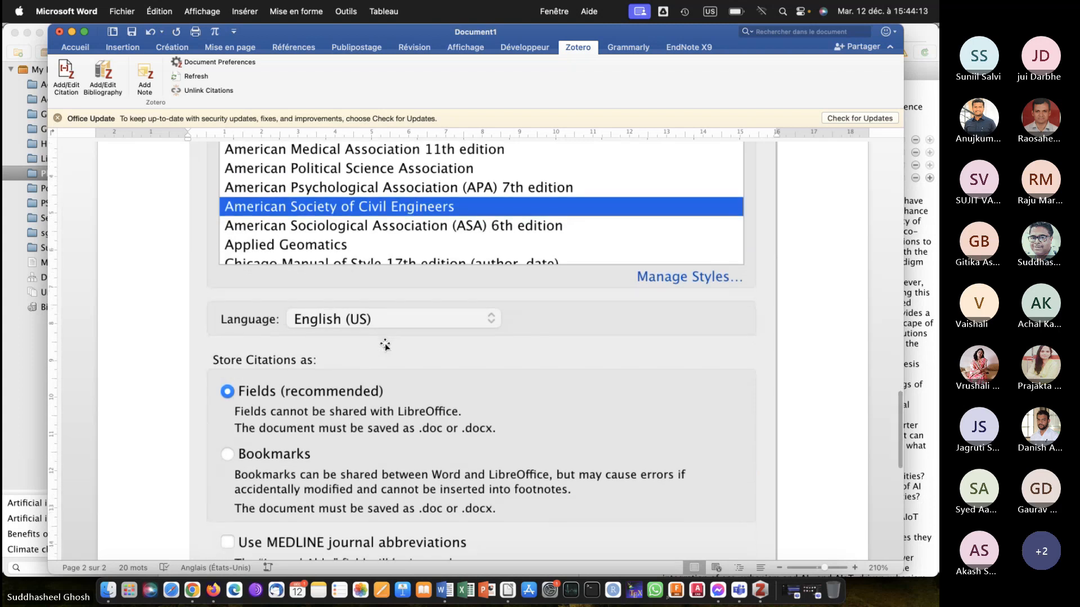
scroll(303, 338, up, 5)
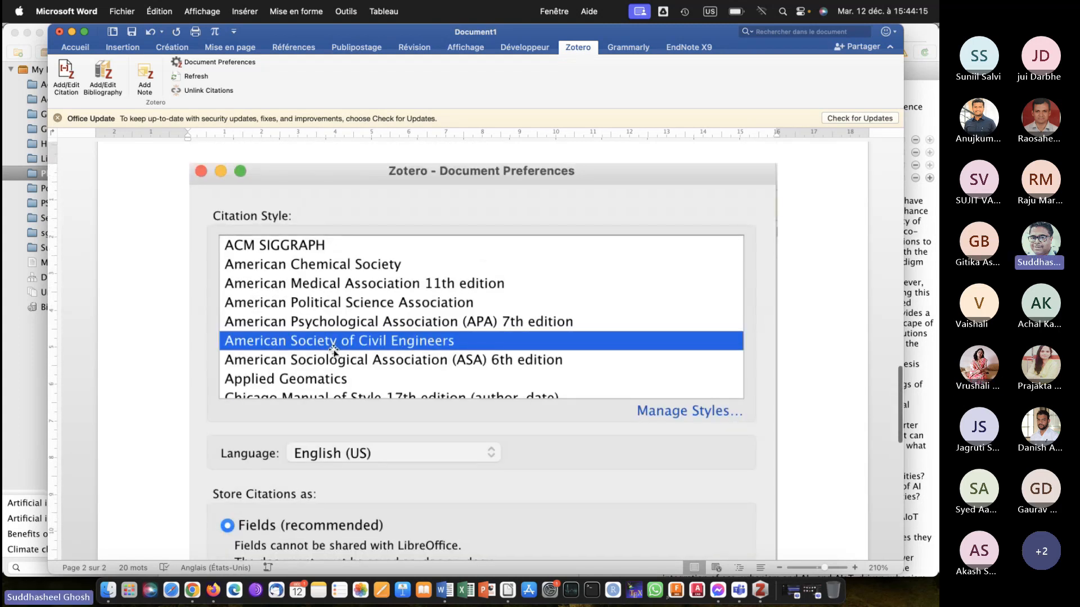
scroll(335, 350, down, 17)
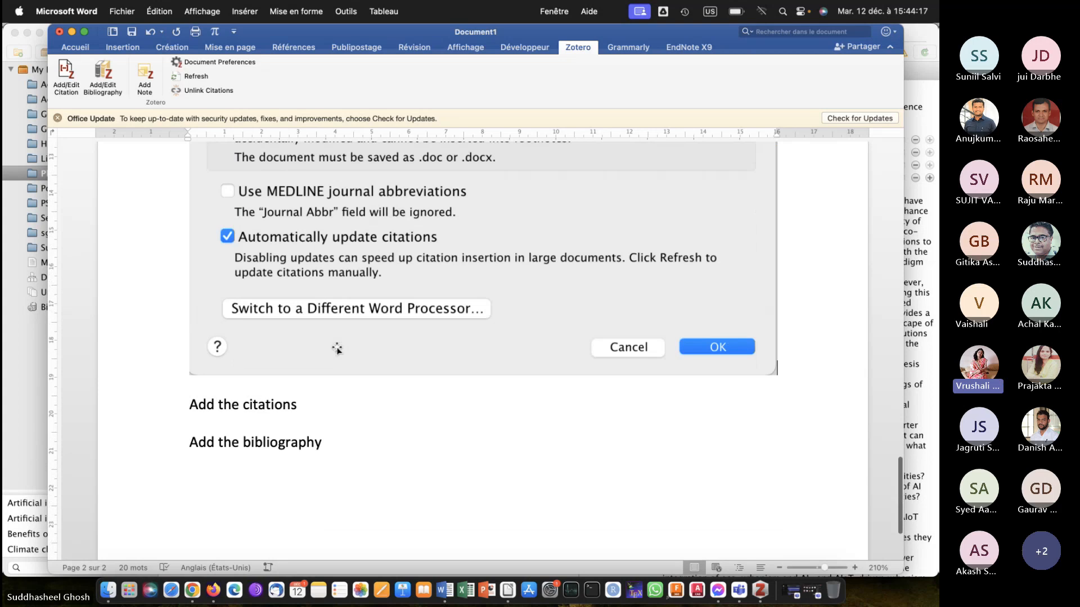
Add an empty line below "Add the citations" and confirm the pending document preferences in Zotero.
click(323, 404)
key(Return)
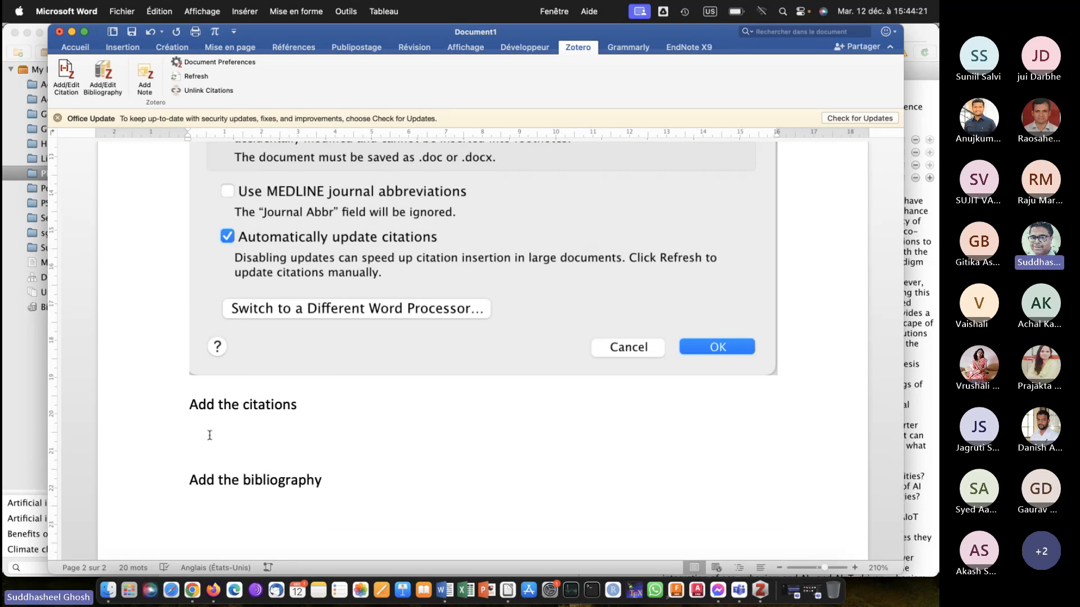
click(760, 591)
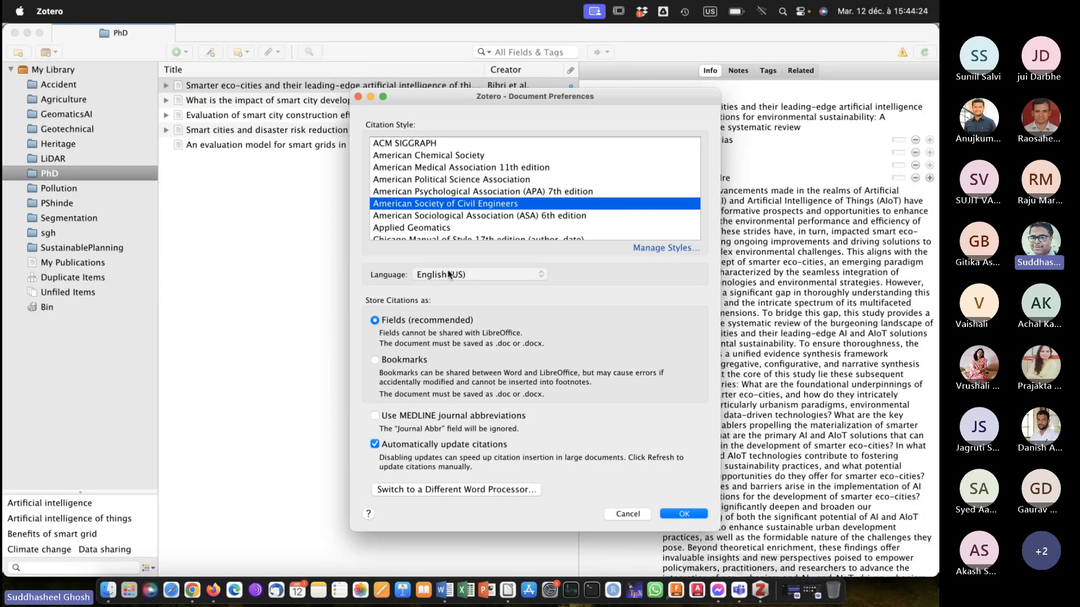
click(684, 513)
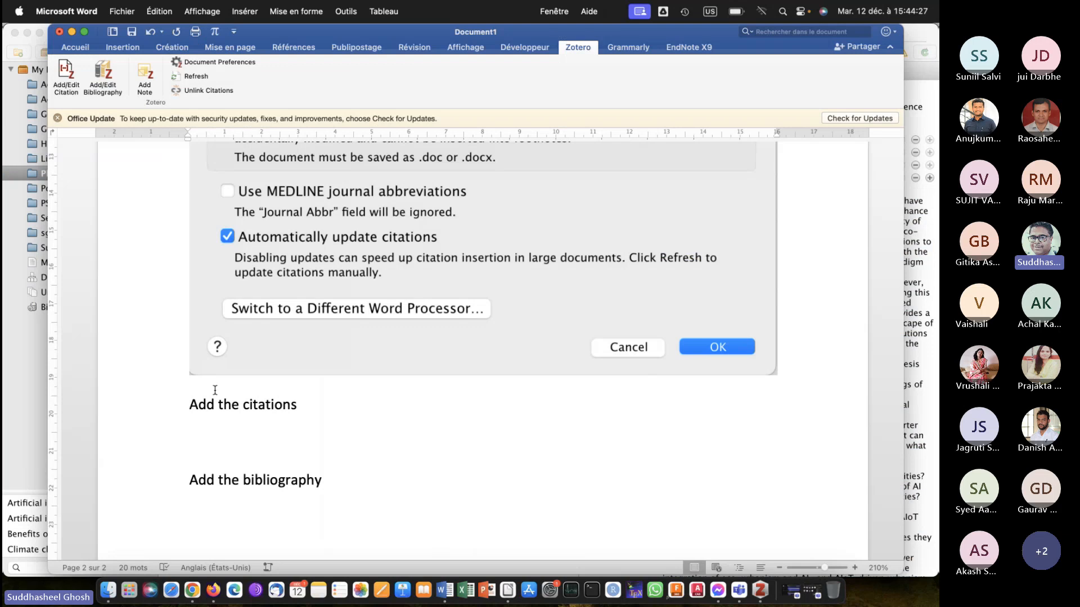
Search for "smart" and insert a citation of the Daegu disaster risk reduction article on the empty line below "Add the citations".
click(202, 434)
drag(266, 34, 464, 49)
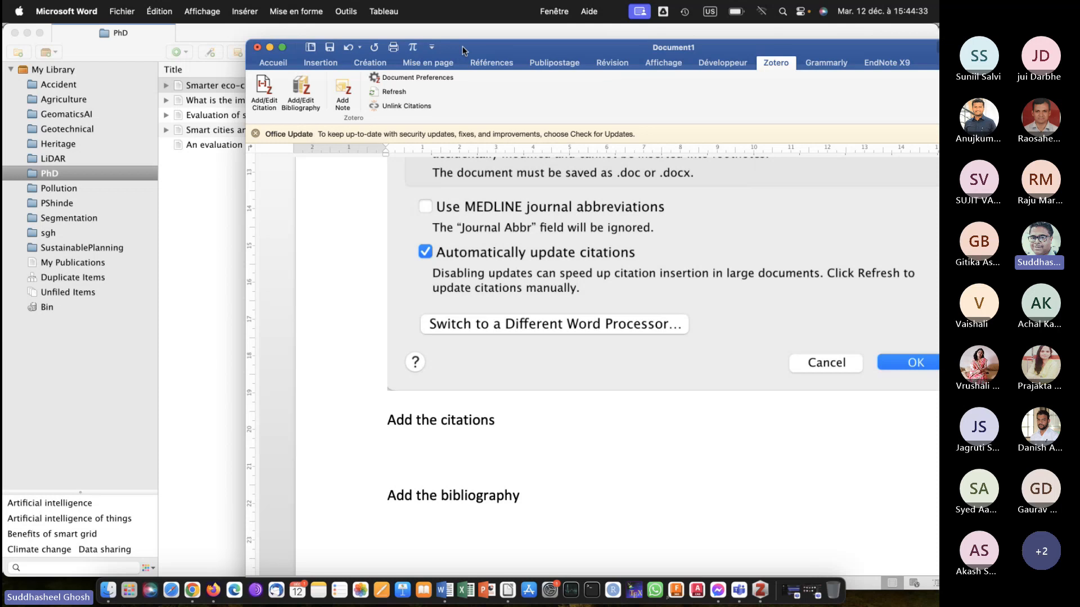
drag(463, 46, 413, 31)
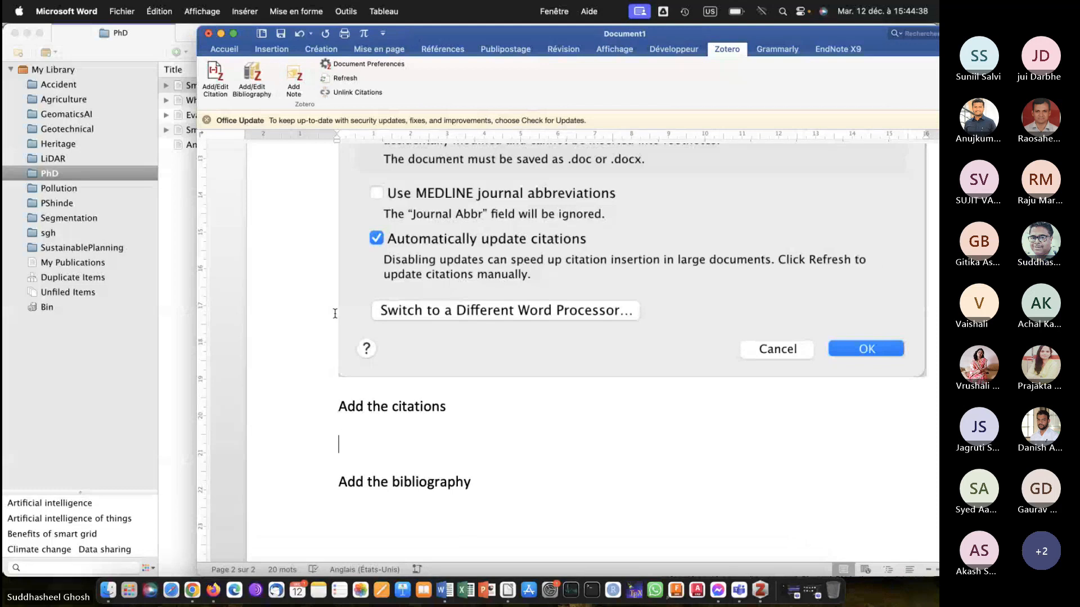
click(220, 80)
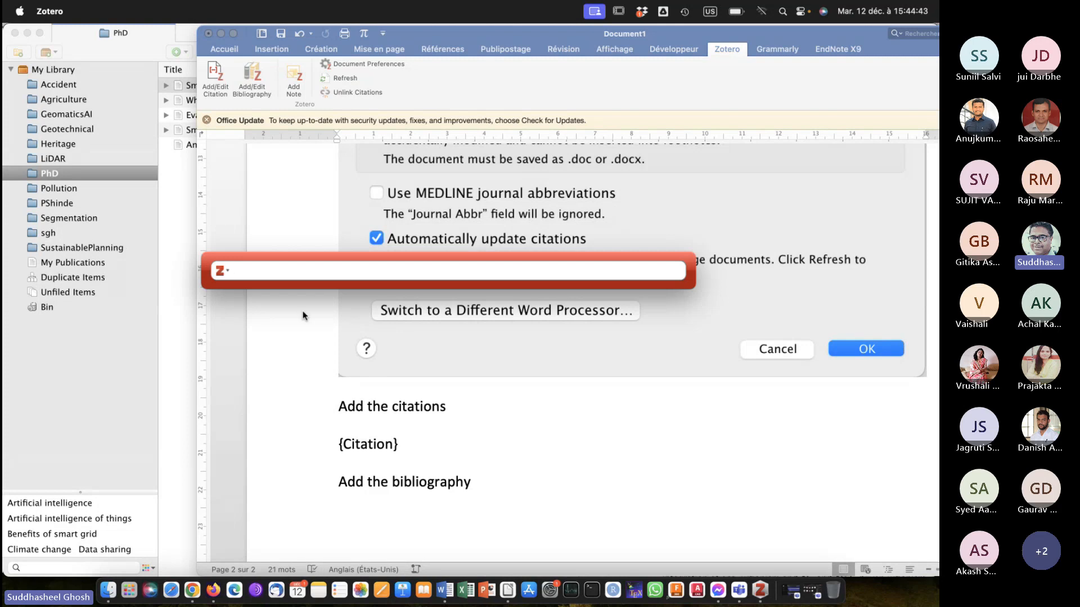
text(smart)
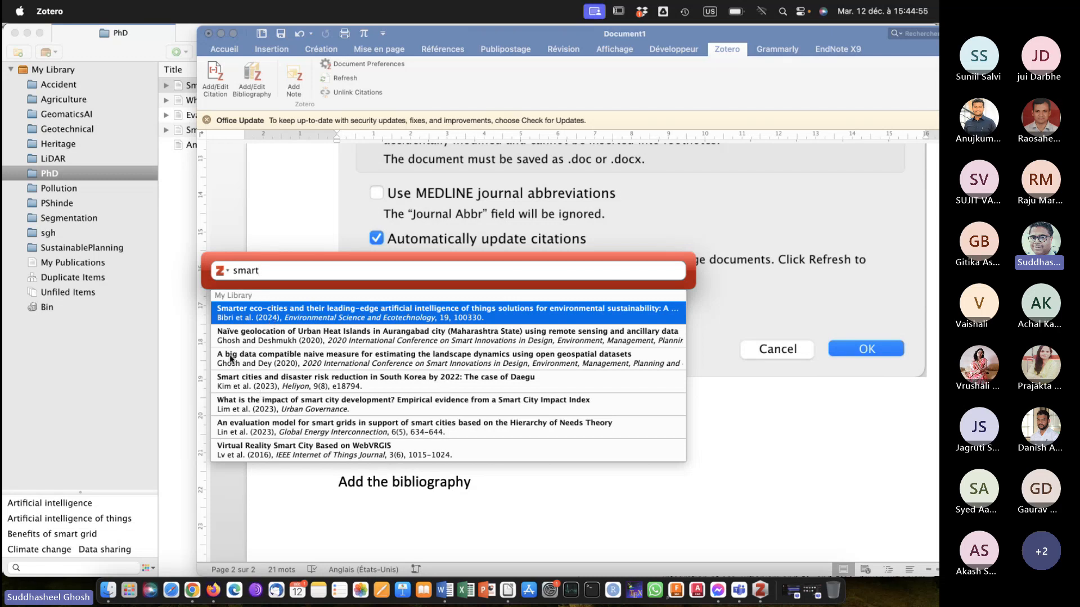
click(245, 387)
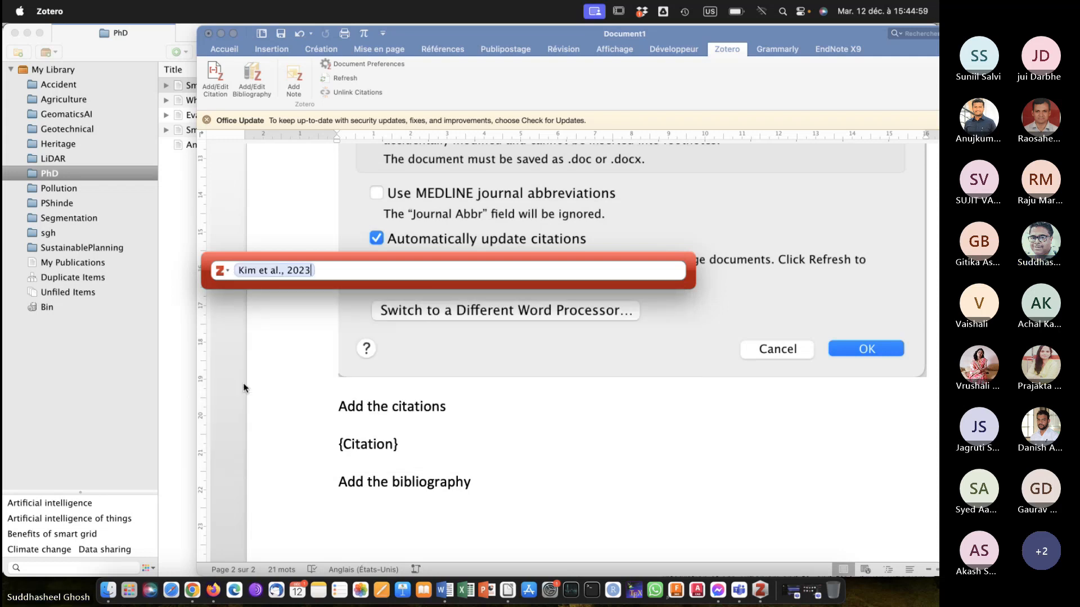
key(Return)
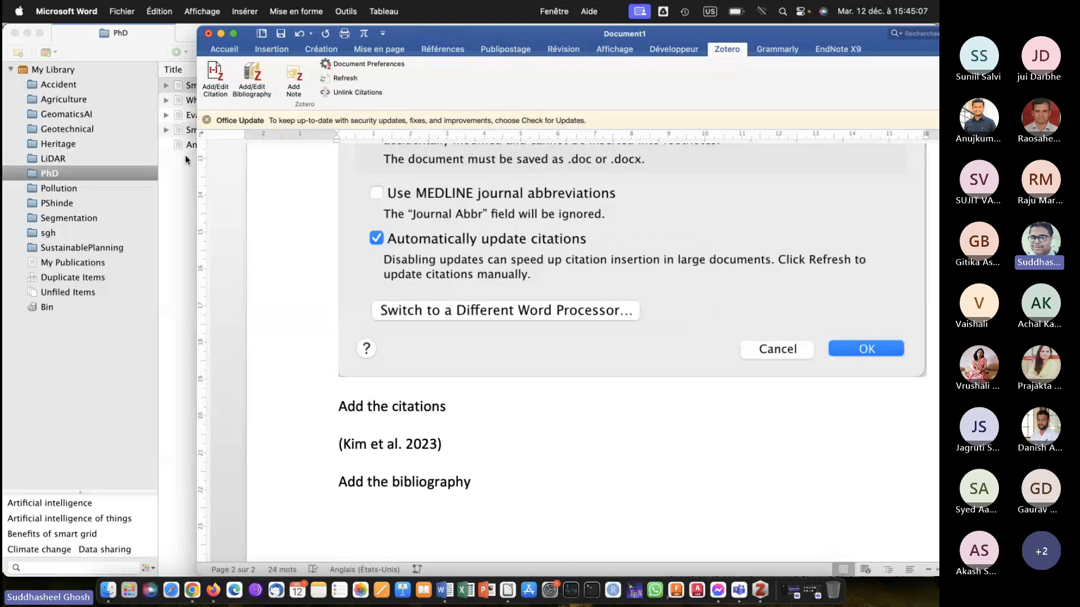
Insert a second citation for the "Smarter eco-cities" article after the first one, ending with a period and a new line.
click(215, 73)
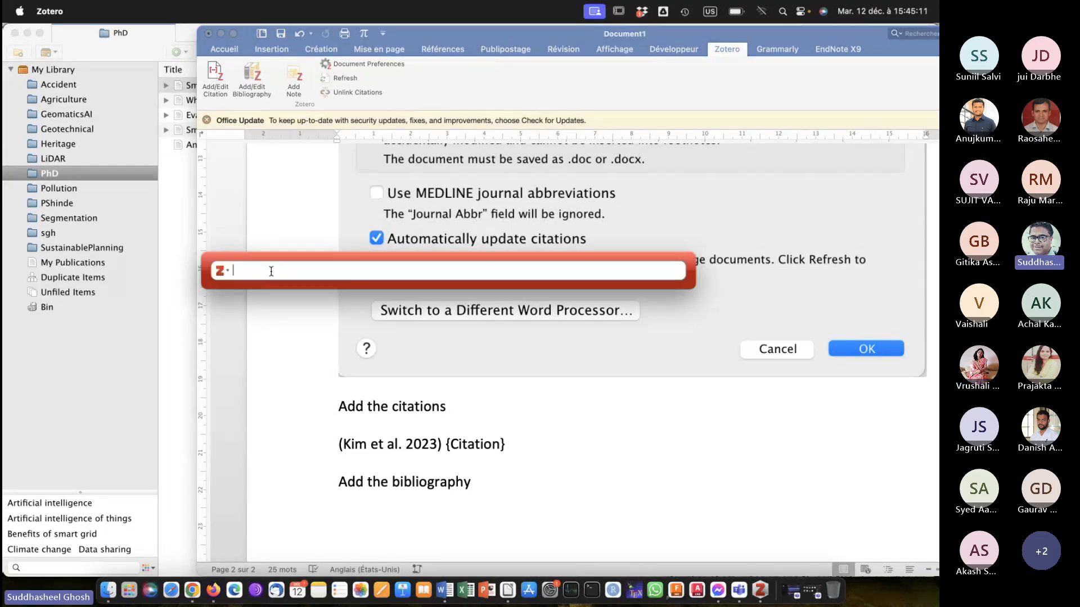
text(smarter)
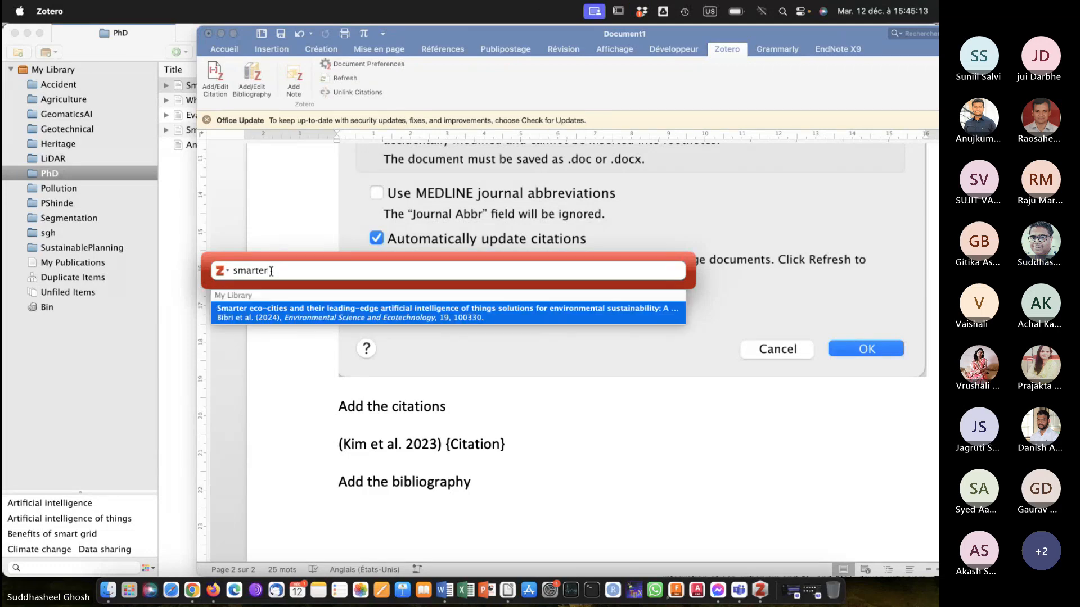
click(296, 309)
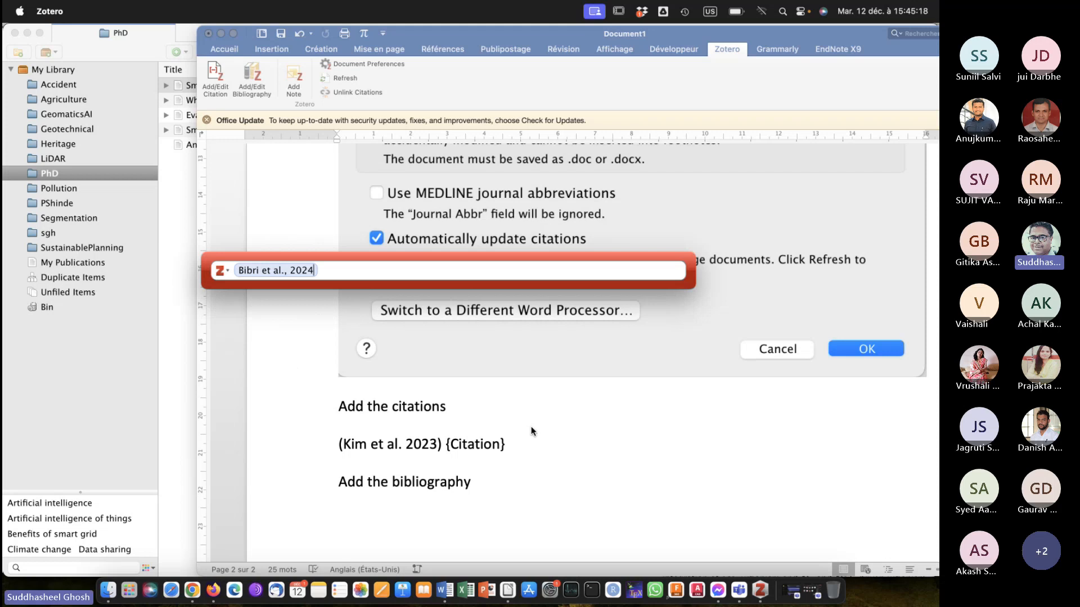
key(Return)
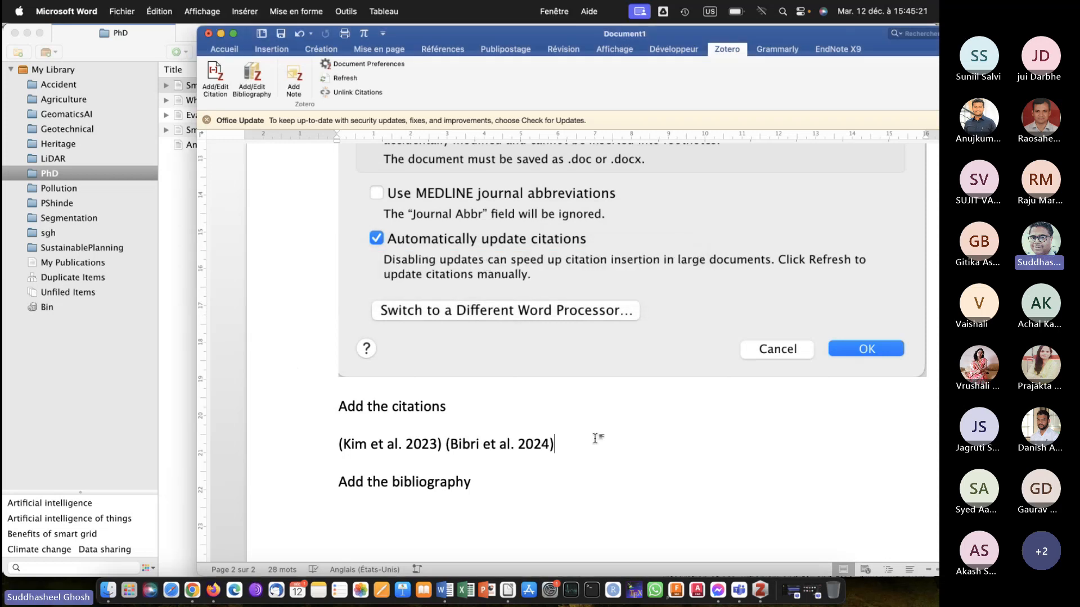
text(.)
key(Return)
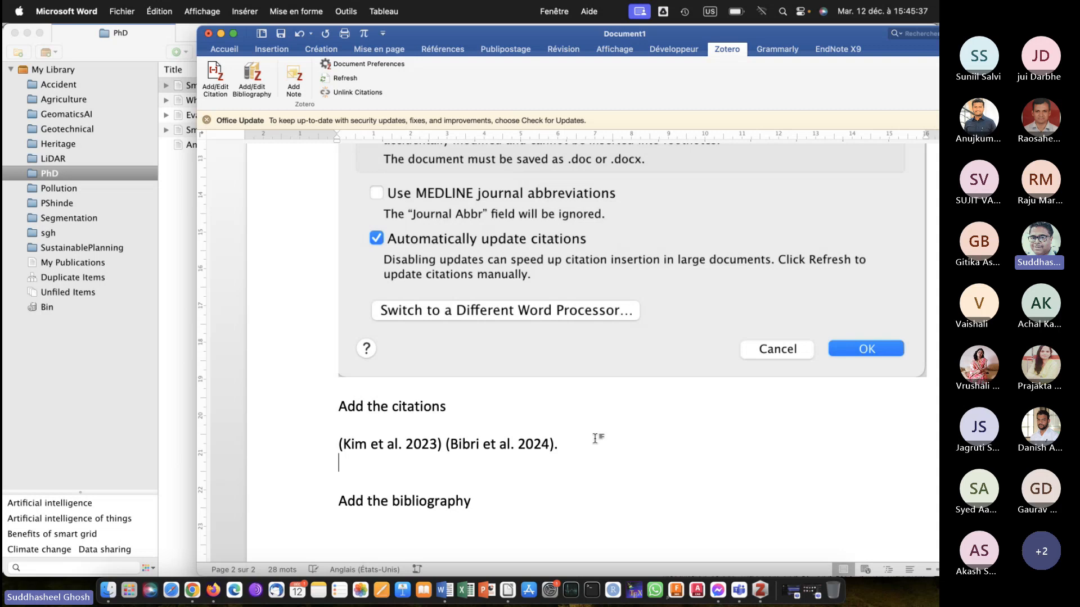
Capture a screenshot of the Add/Edit Bibliography command and insert it on a new line below "Add the bibliography".
key(Down)
key(Down)
key(Return)
scroll(477, 497, down, 4)
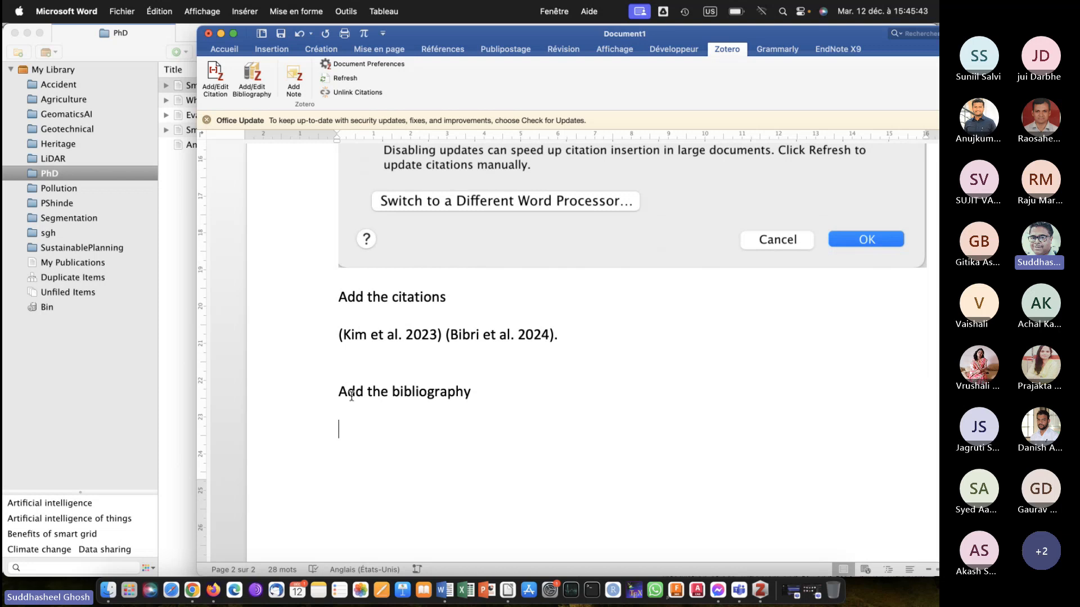
key(super+shift+5)
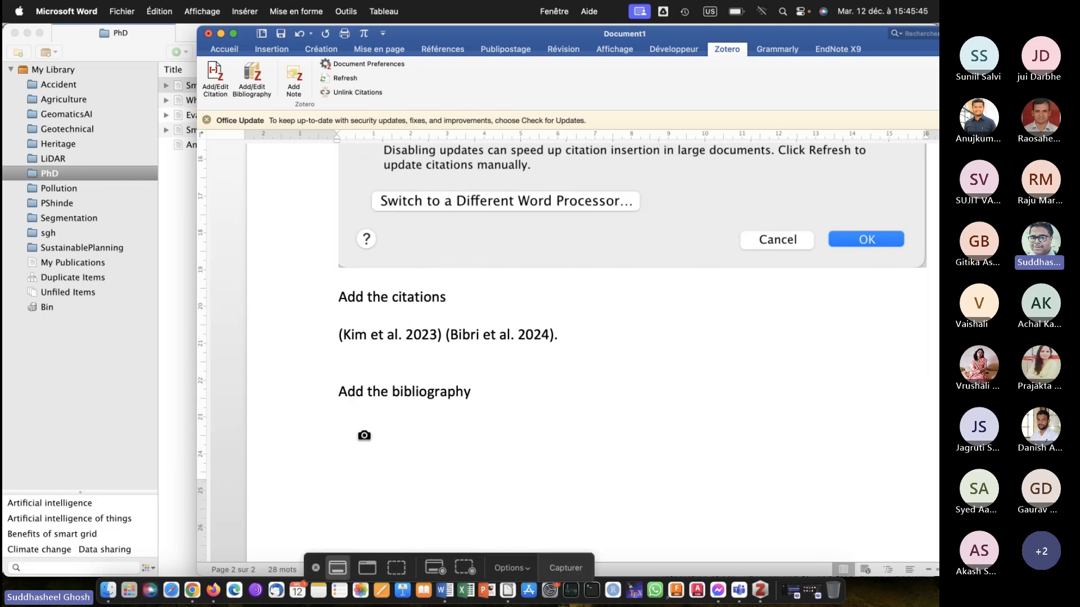
key(Escape)
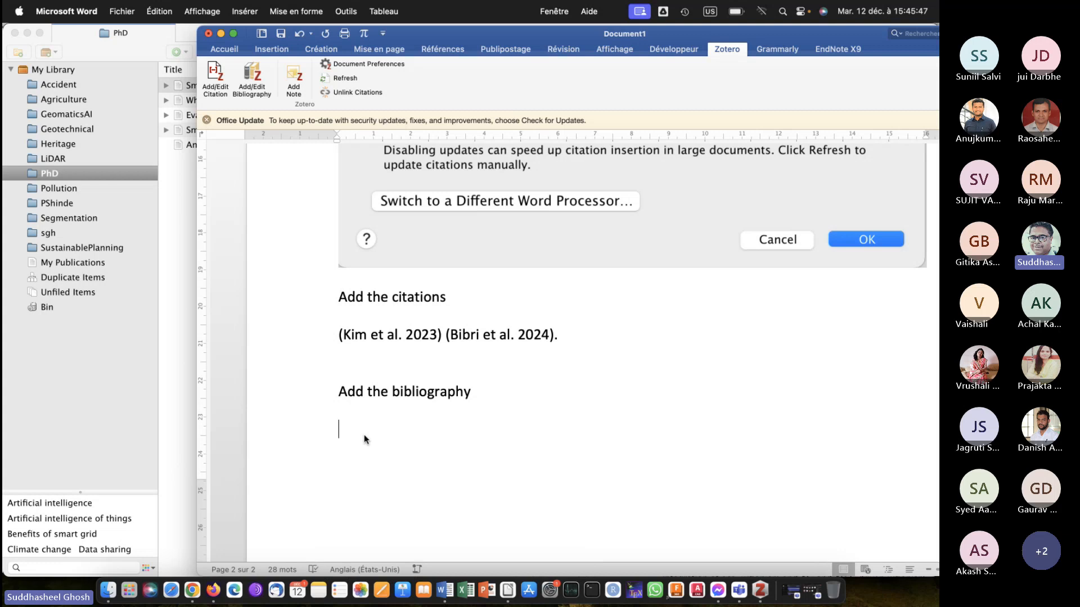
key(super+shift+4)
drag(230, 59, 279, 106)
key(super+v)
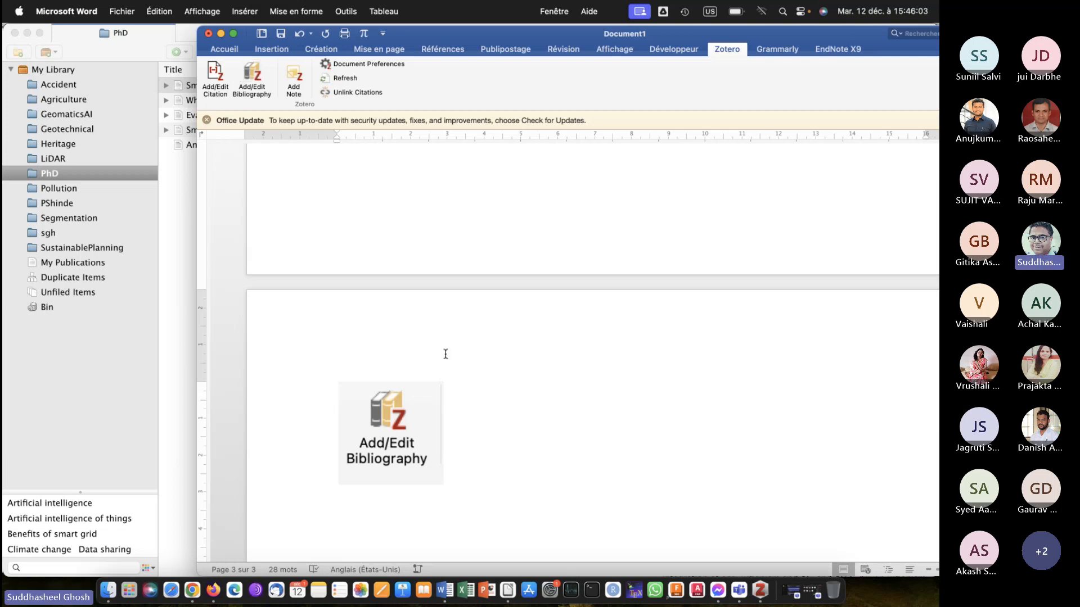
scroll(482, 426, up, 5)
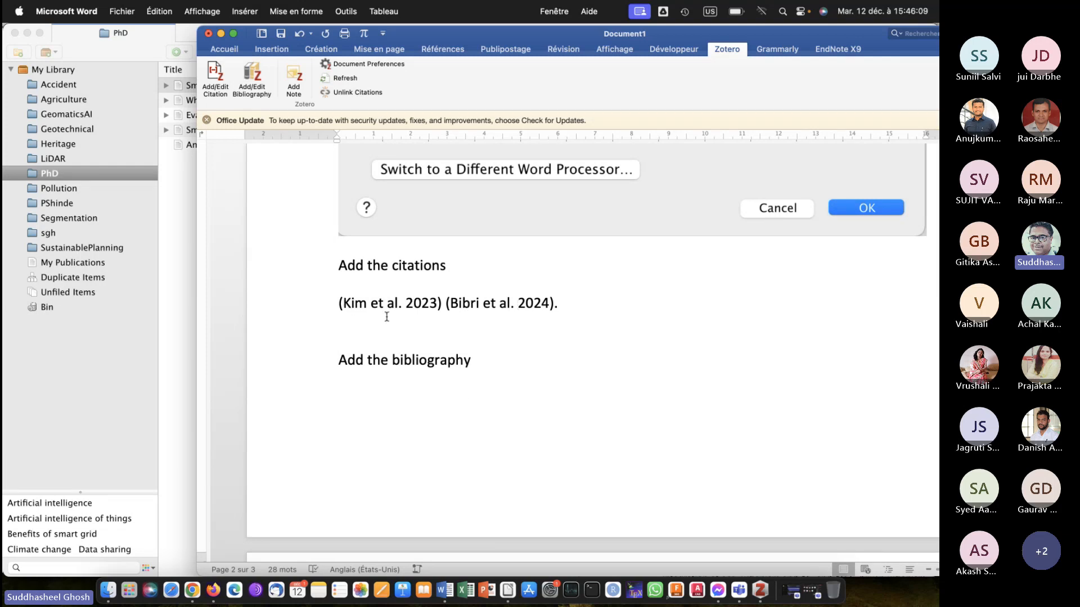
Try to insert the Zotero bibliography in the Word document below the Add/Edit Bibliography screenshot.
scroll(521, 318, down, 3)
scroll(520, 318, down, 8)
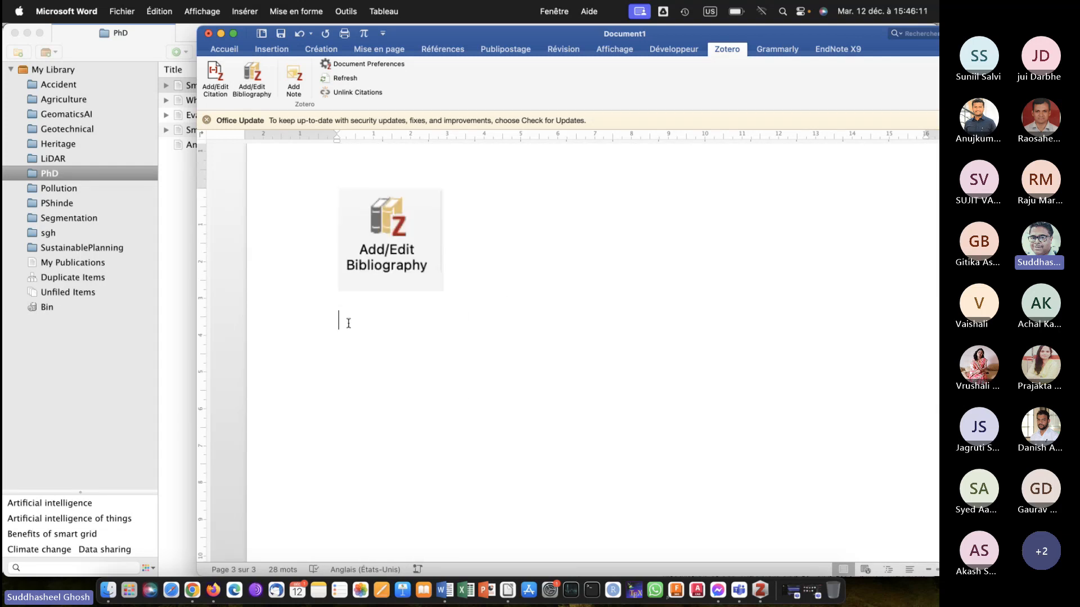
click(254, 77)
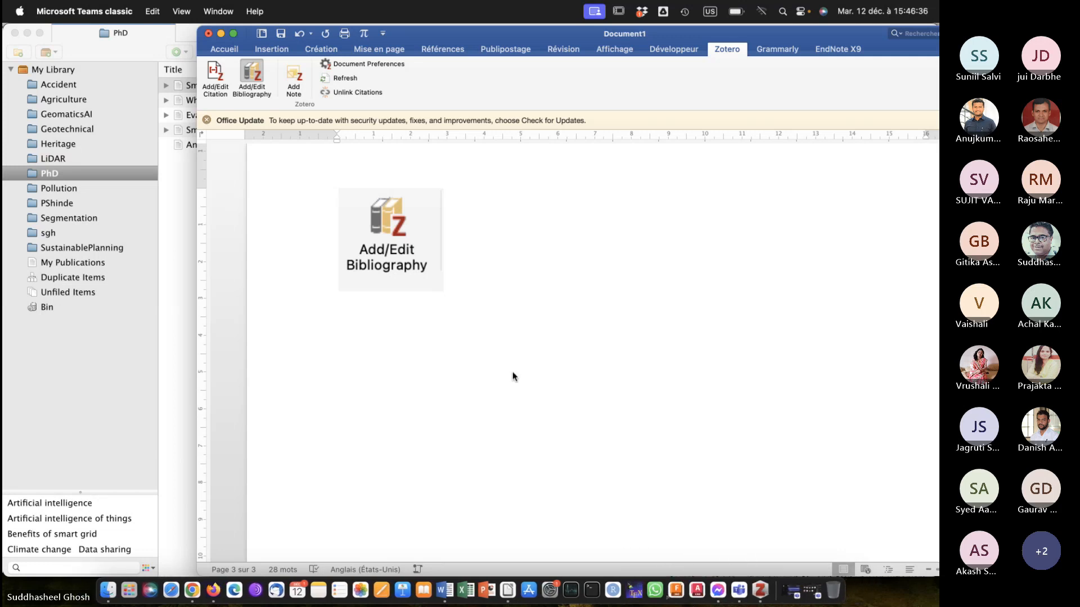
Switch to the blank LibreOffice Writer document, paste the Zotero toolbar screenshot, enlarge it to about 5.51 × 1.20, and add a new line.
click(504, 586)
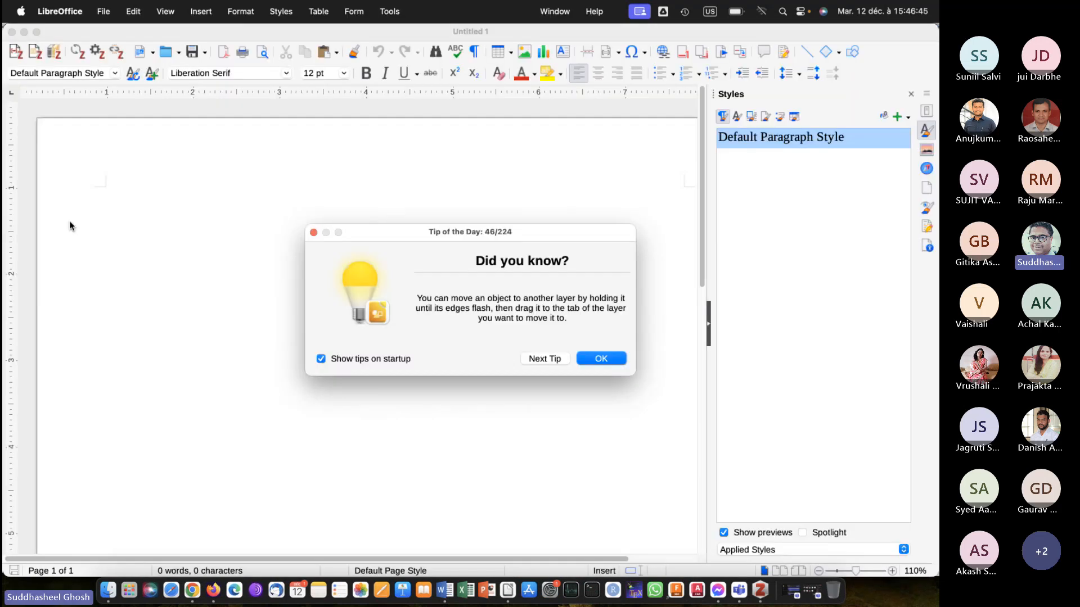
click(605, 356)
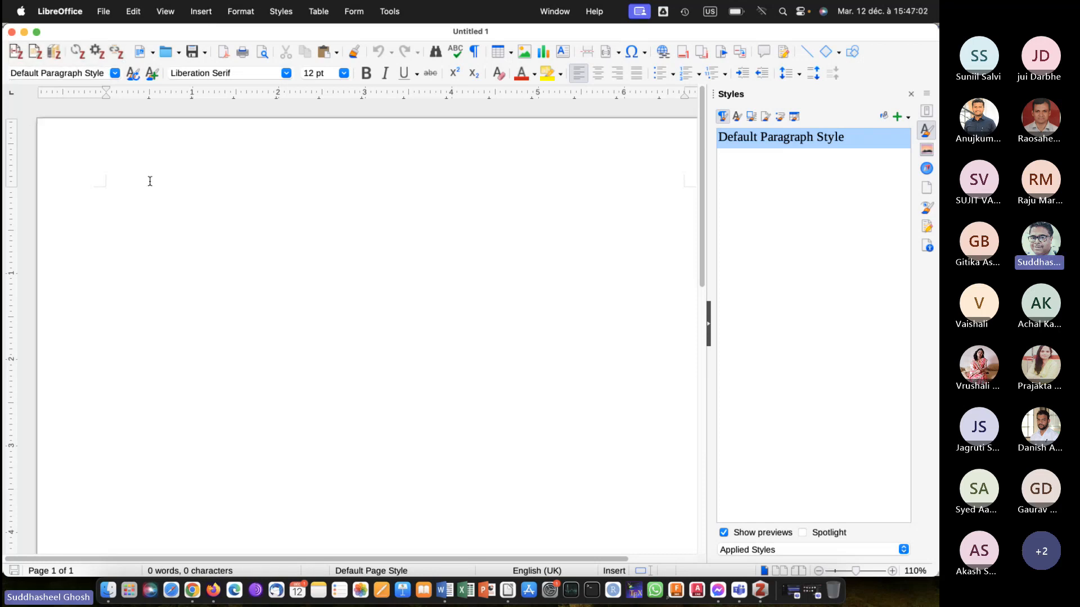
key(super+v)
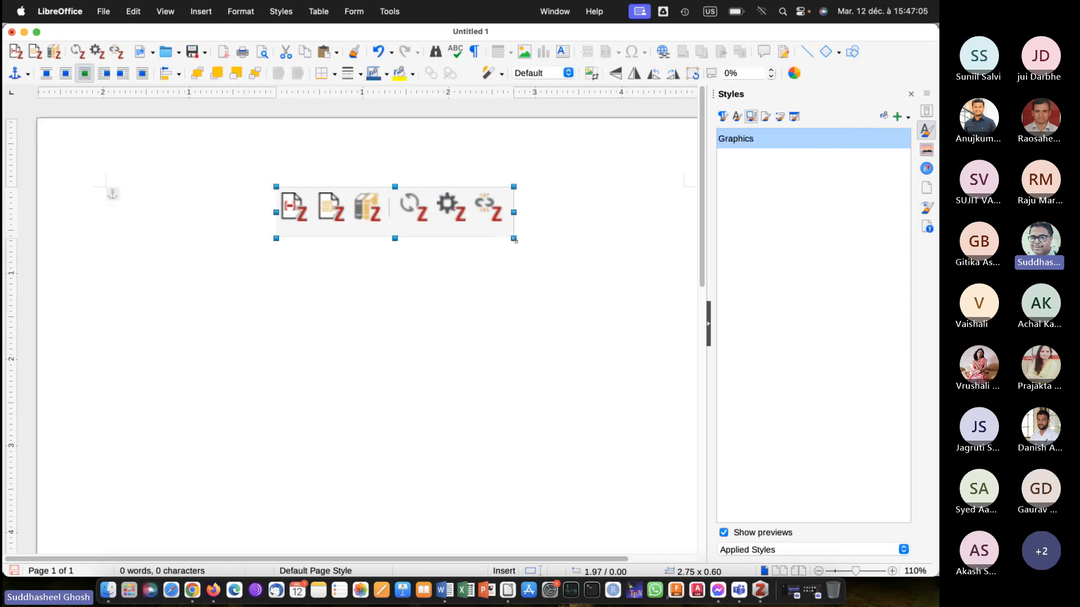
drag(513, 239, 600, 292)
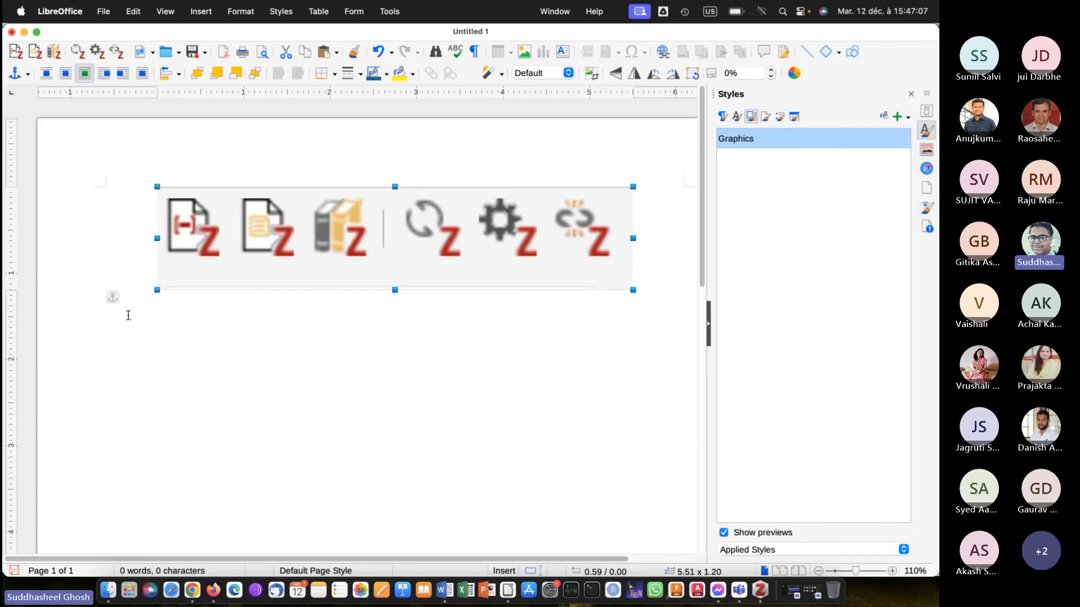
click(128, 349)
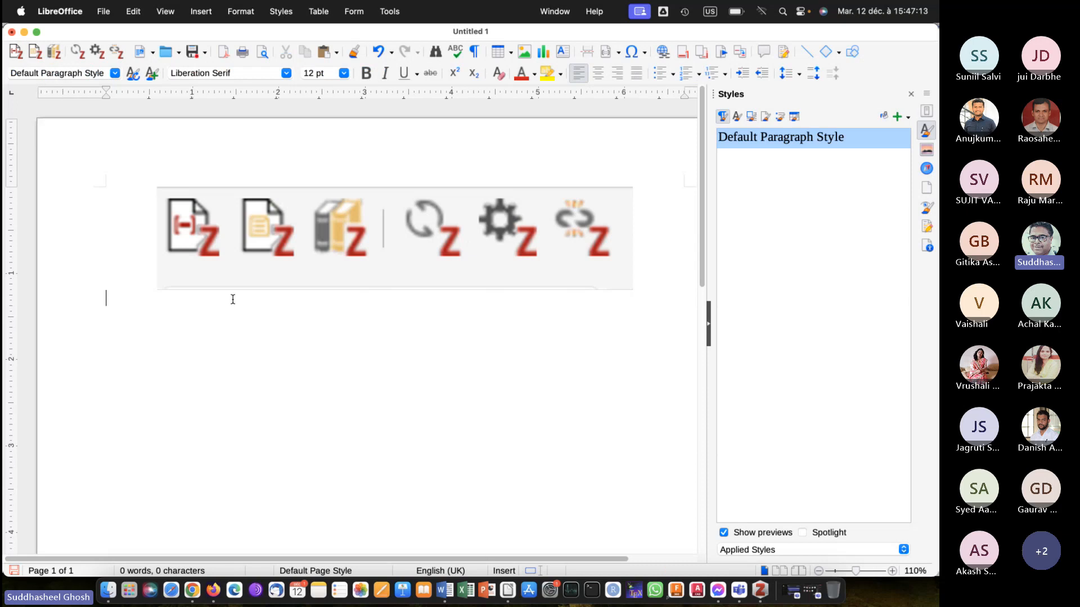
key(Return)
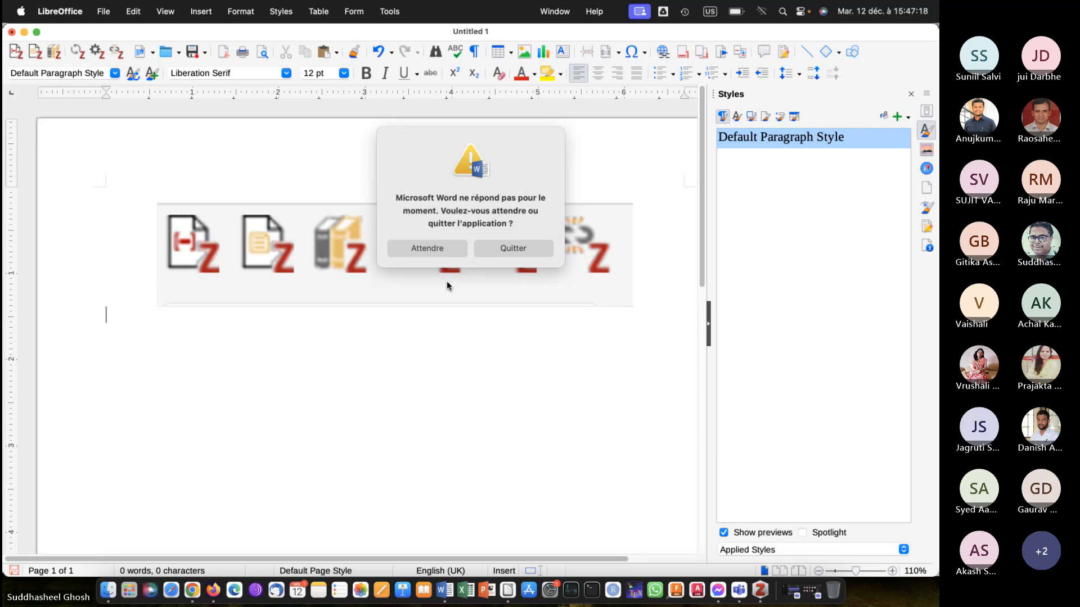
Force the unresponsive Microsoft Word to quit and let it restart from the error report.
click(501, 249)
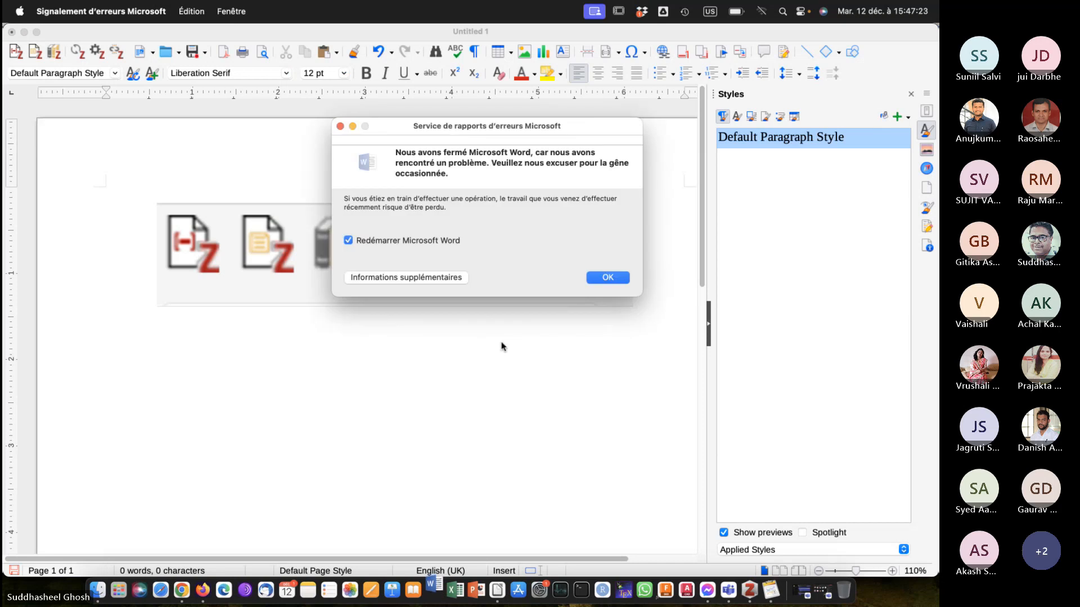
click(607, 277)
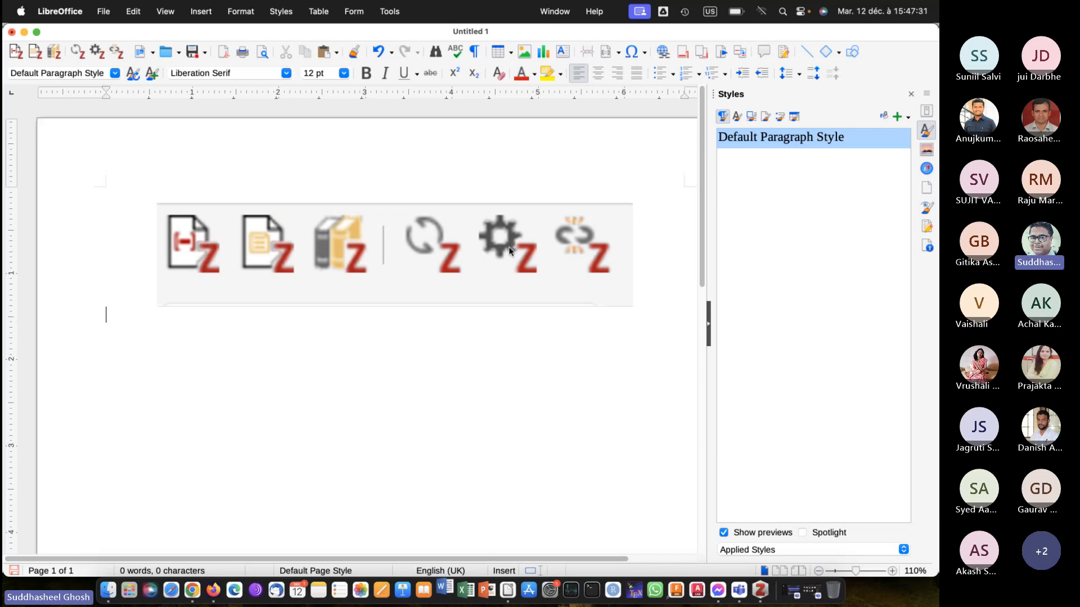
Try to open Zotero's document preferences, close the troubleshooting page, and return to LibreOffice Writer.
click(96, 52)
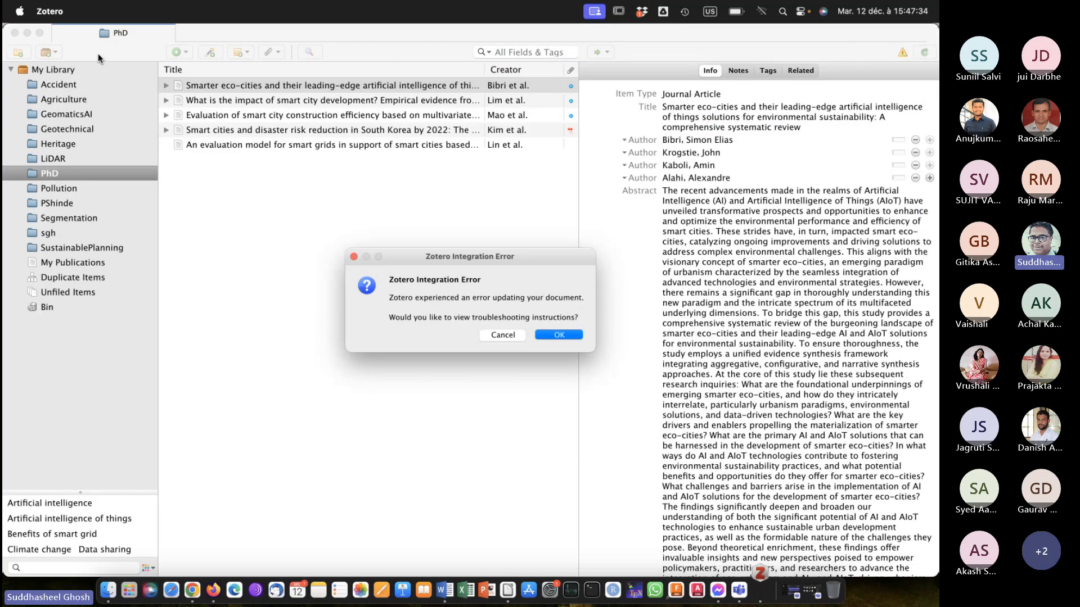
click(551, 336)
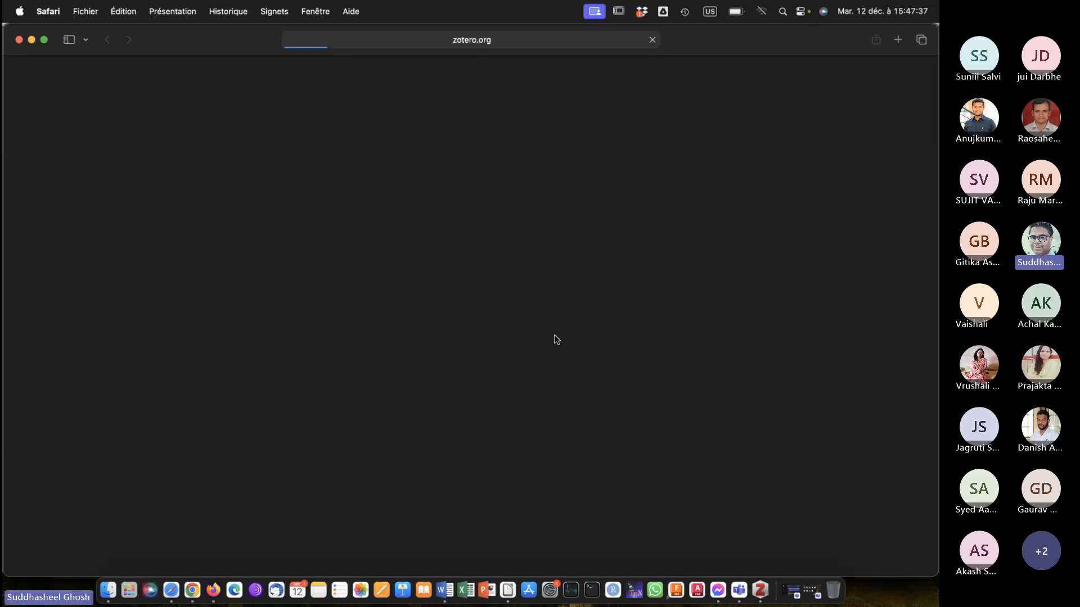
click(19, 40)
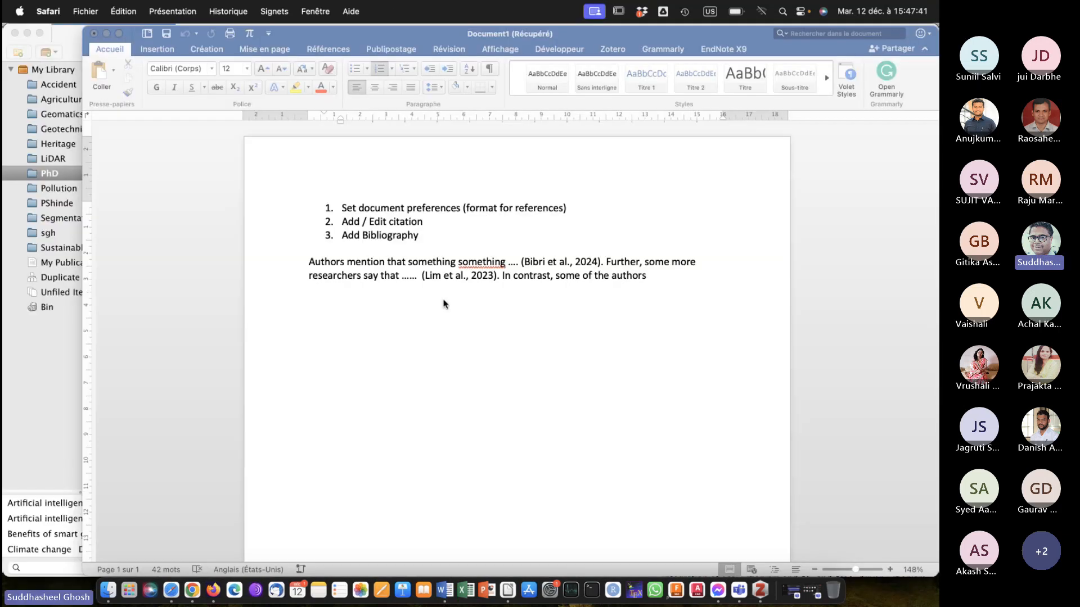
click(508, 587)
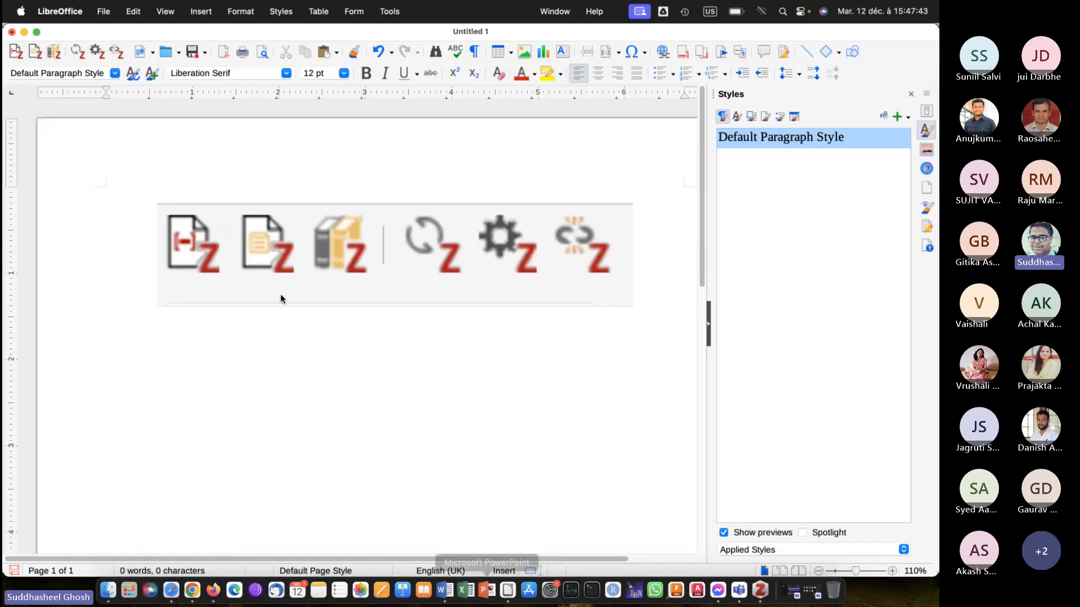
Set the document's Zotero citation style to American Psychological Association (APA) 7th edition.
click(98, 52)
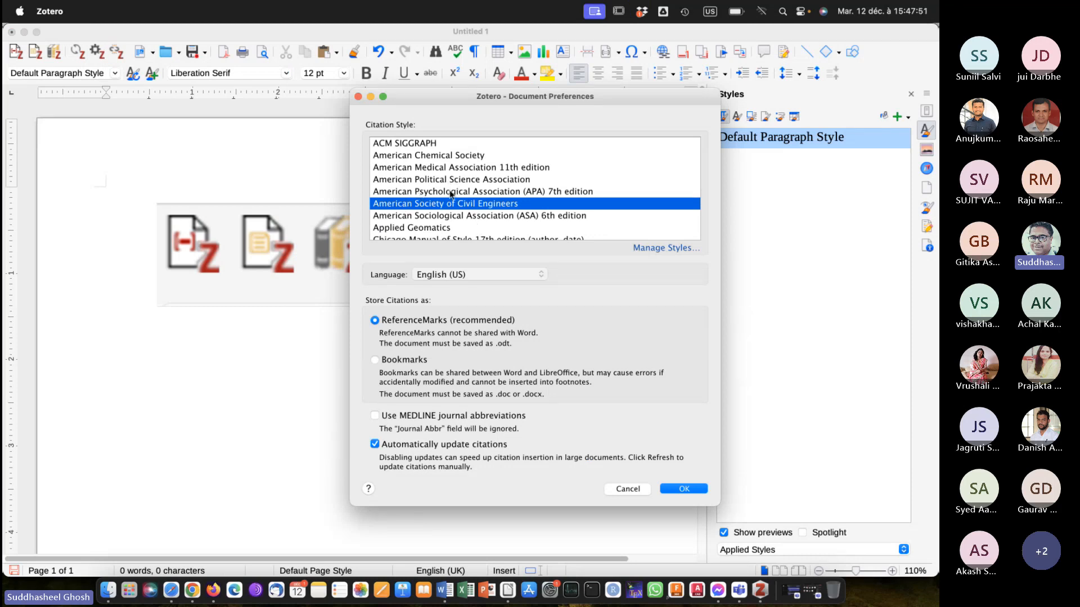
click(452, 191)
click(692, 461)
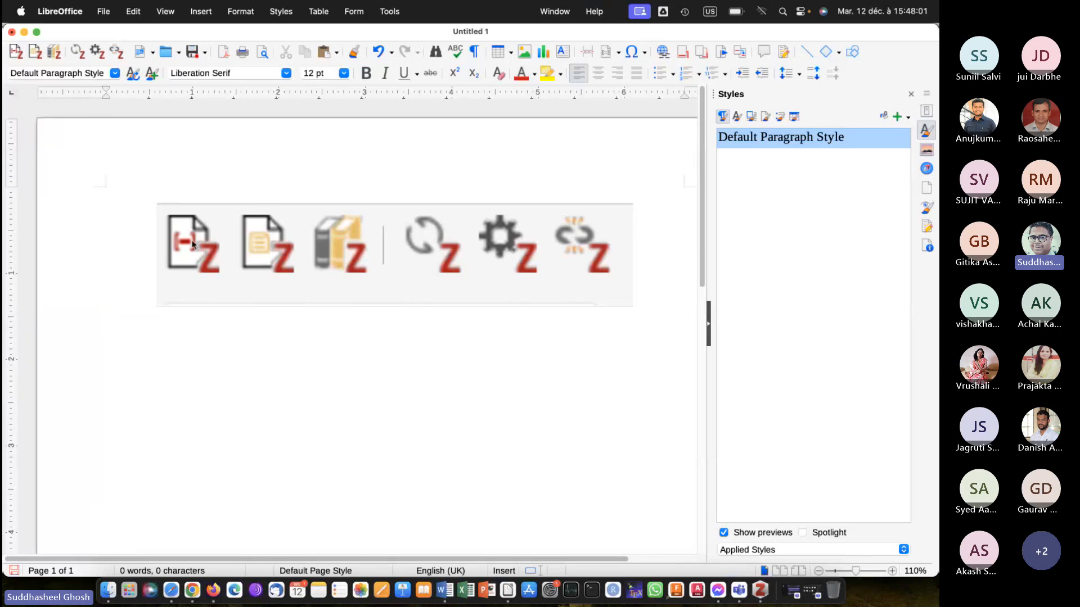
Search Zotero for "smarter" and insert a citation of the "Smarter eco-cities" article below the toolbar image.
click(15, 51)
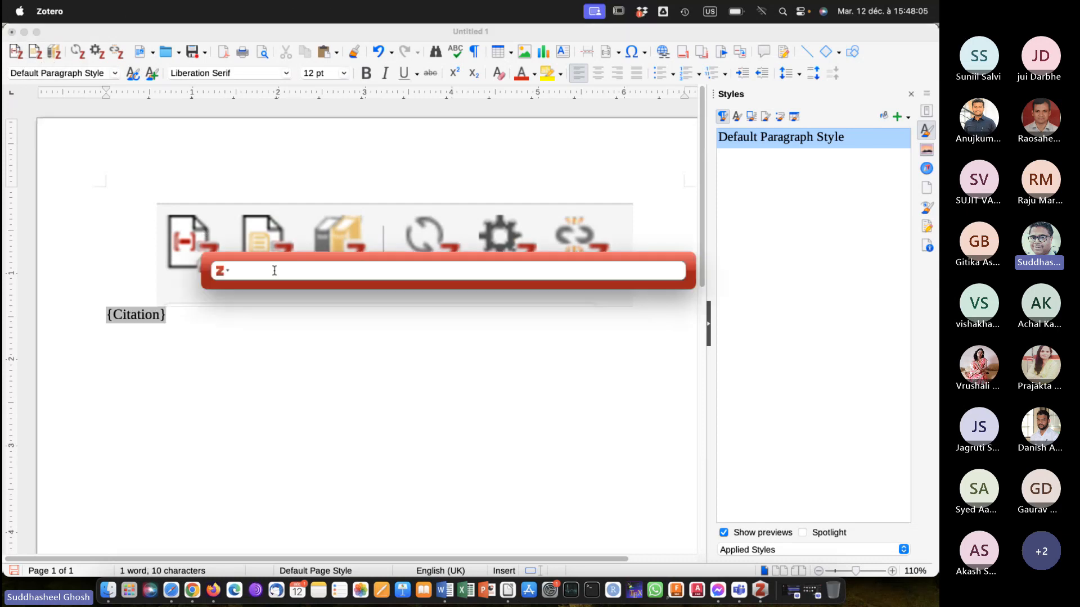
text(smarter)
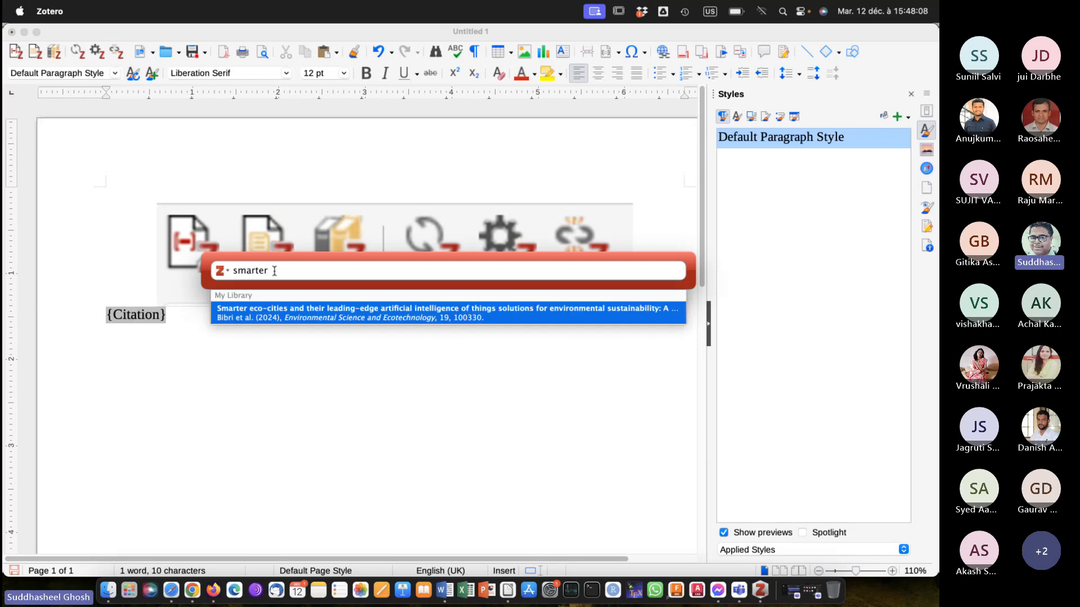
click(331, 323)
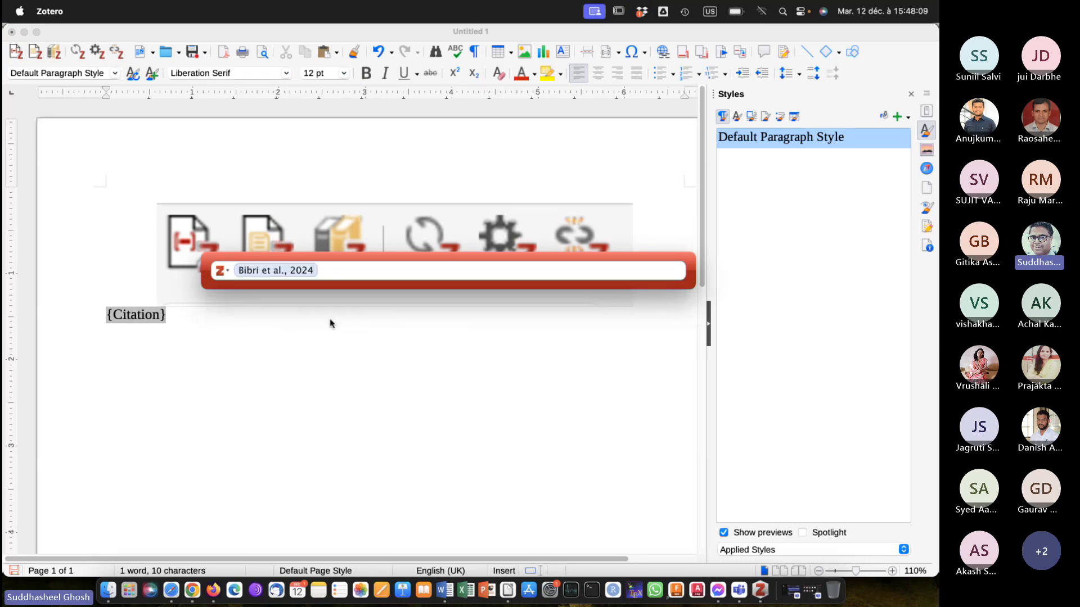
key(Return)
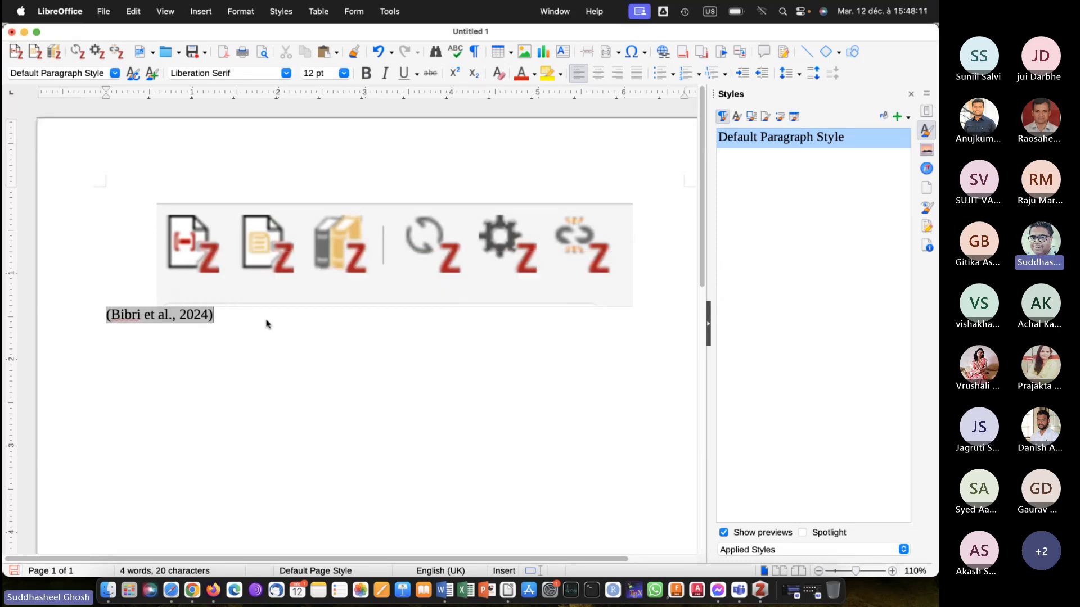
Add the filler text "dasdawdadax asdaxa adwdws SqszZzZ AzaZ" after the first citation.
text(dasdawdadax asdaxa adwdws SQszZz)
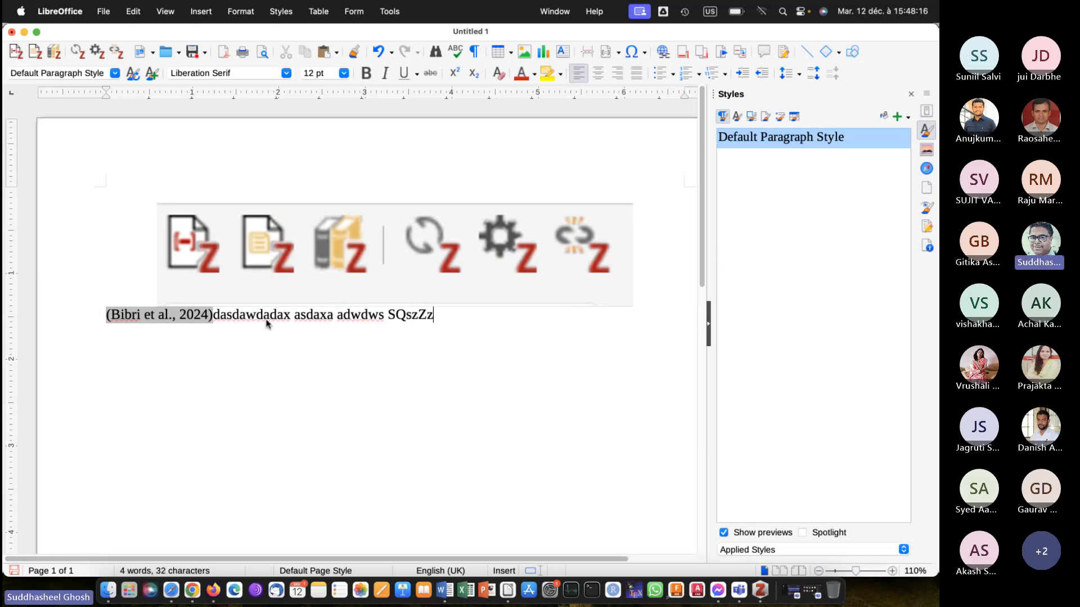
text(Z AzaZ)
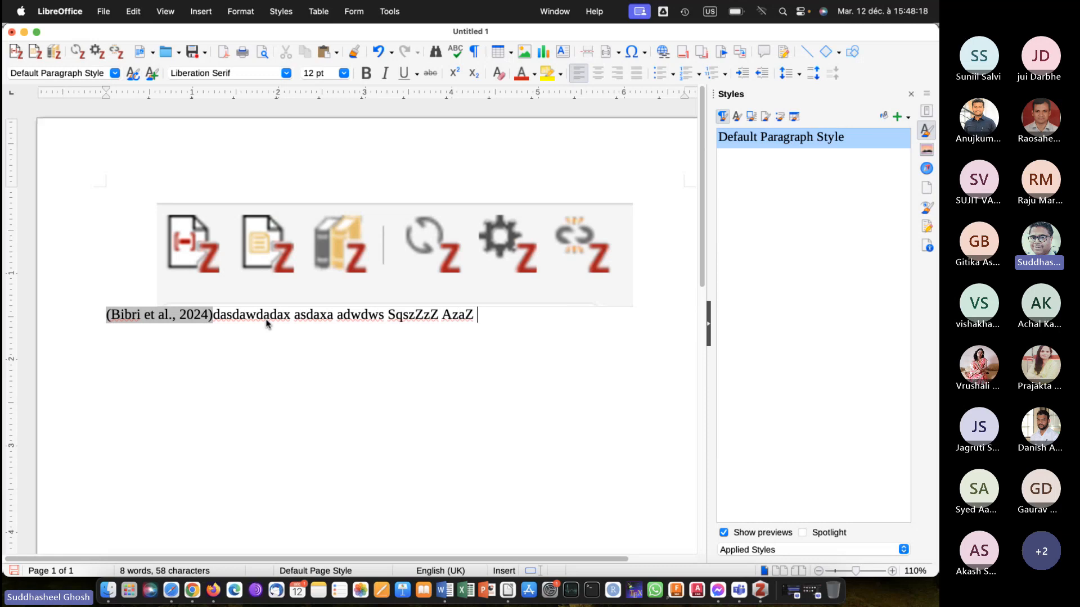
Search Zotero for "smart" and insert a citation of the Daegu disaster risk reduction article after the filler text.
click(17, 53)
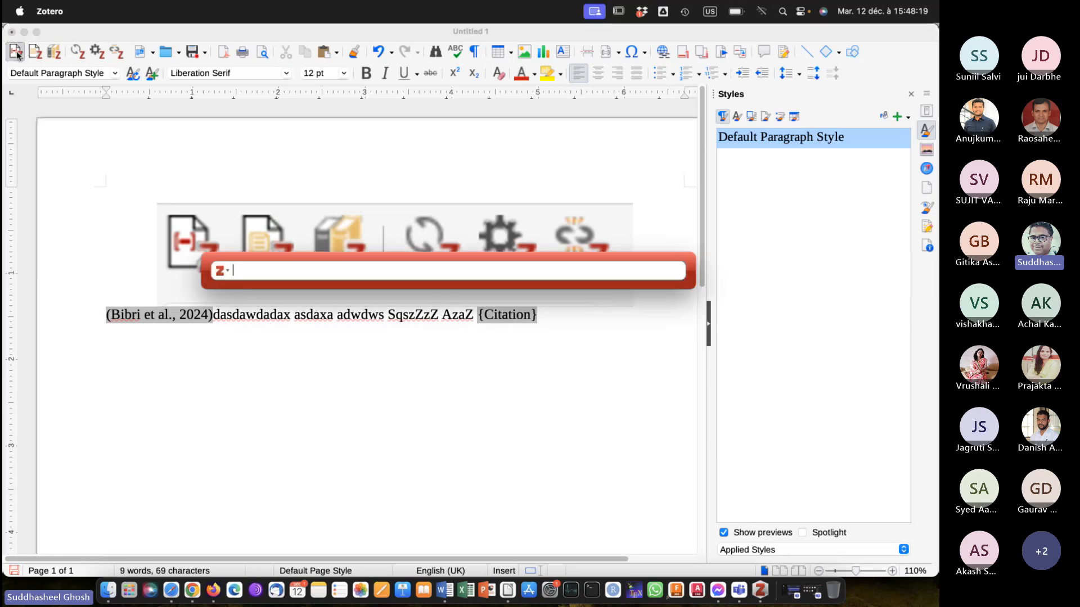
text(smart)
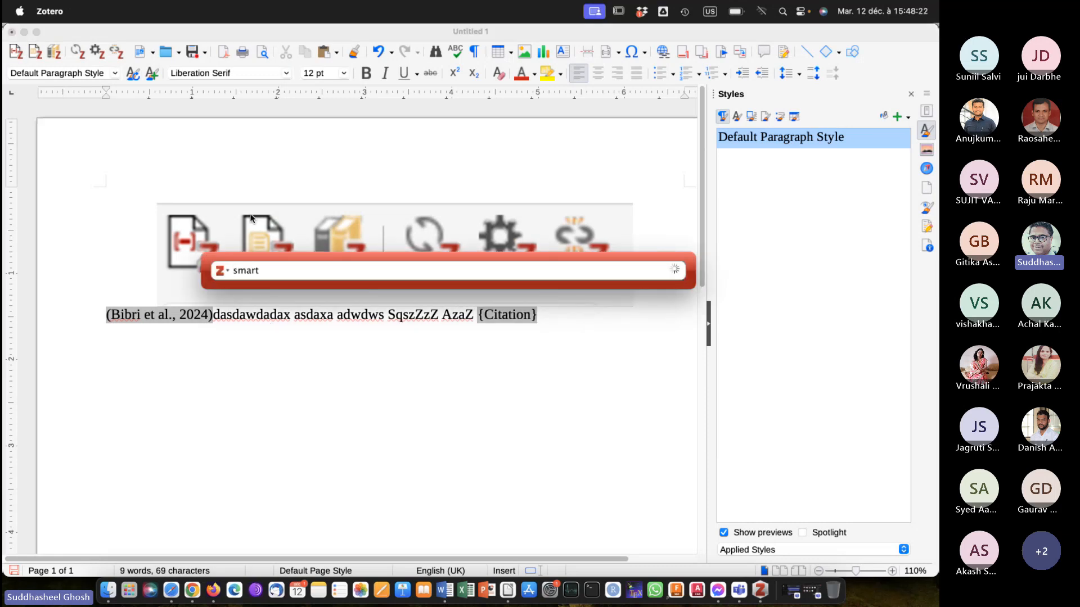
click(297, 313)
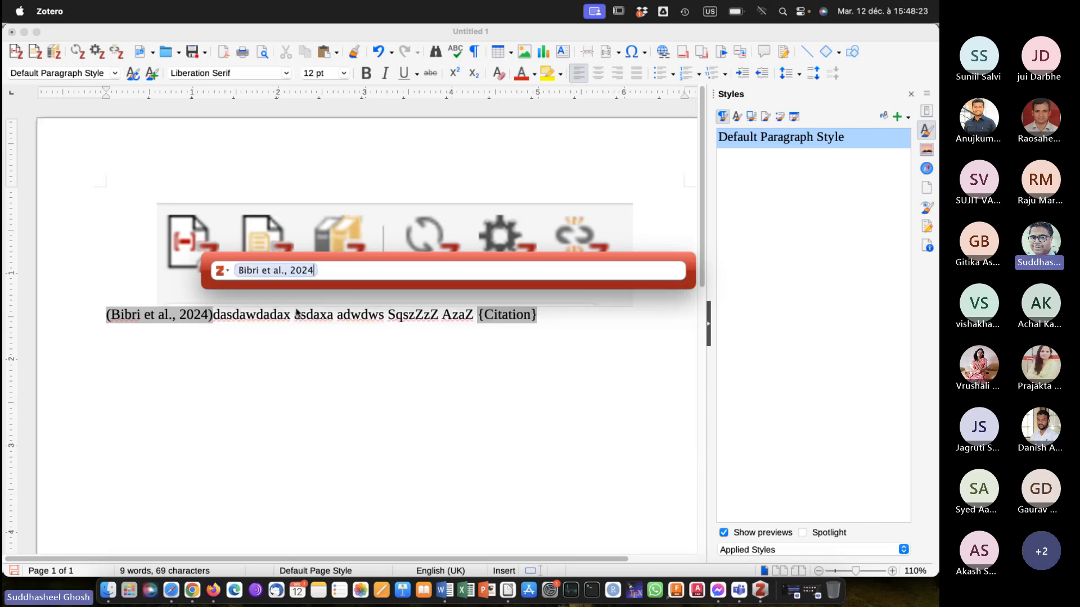
key(BackSpace)
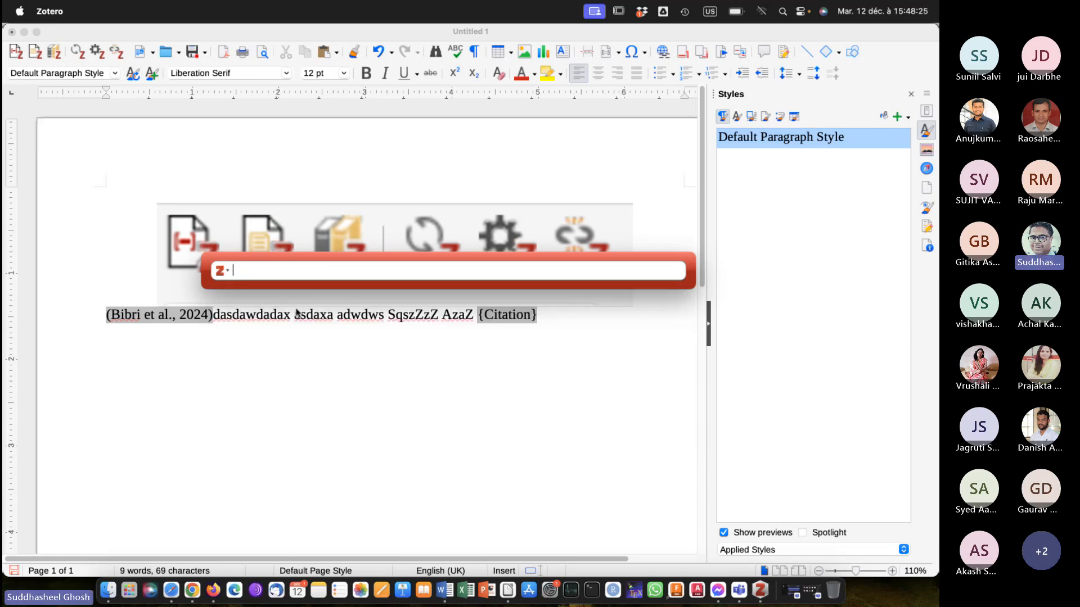
text(smart)
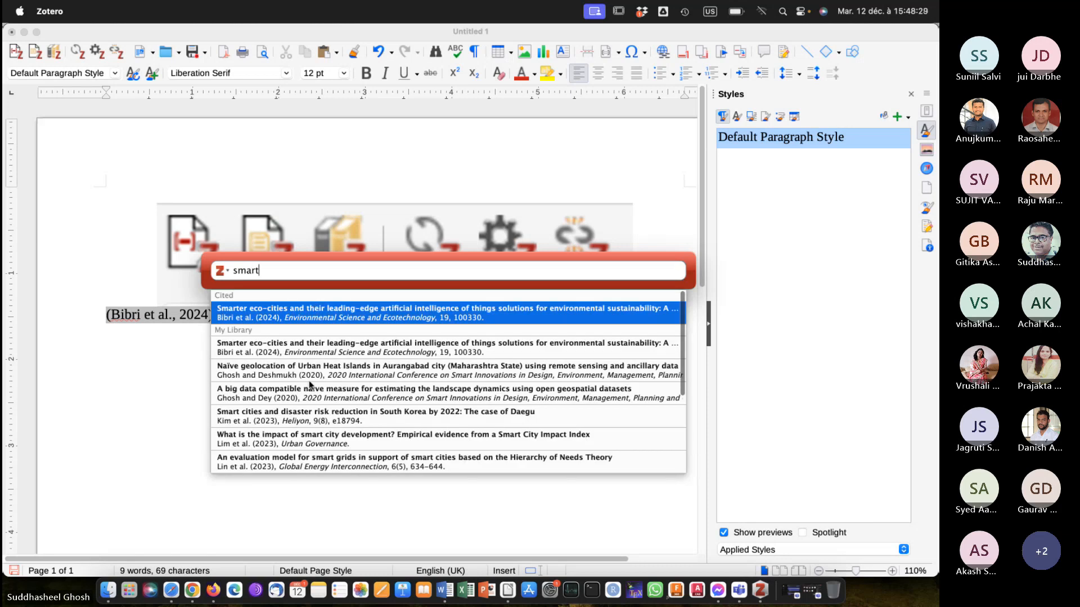
click(278, 416)
key(Return)
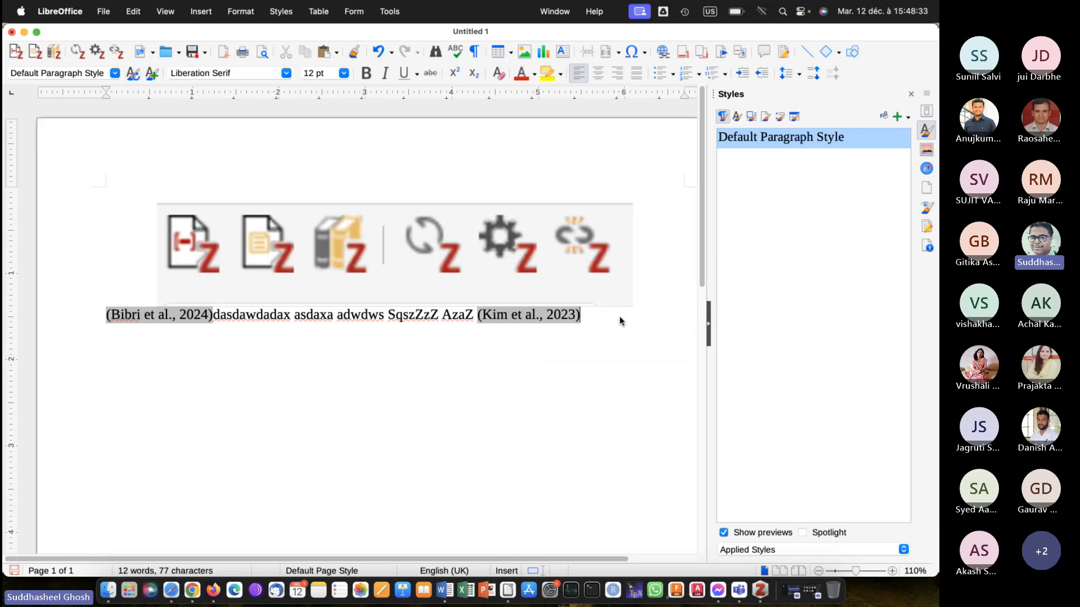
End the sentence with a period, insert the Zotero bibliography on a new line, and review the citations and references.
text(.)
key(Return)
click(56, 54)
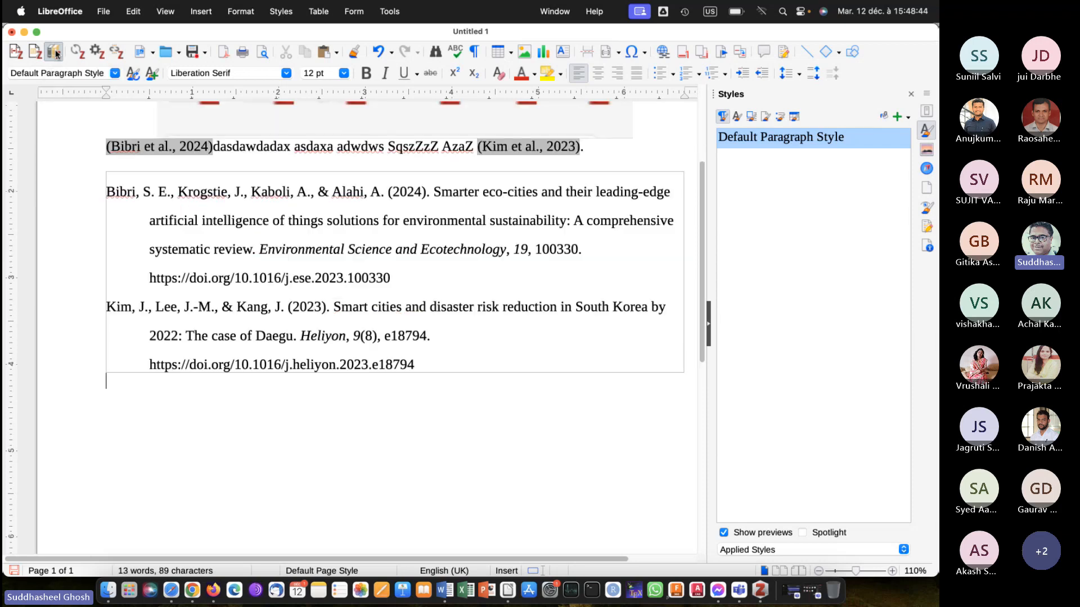
scroll(190, 282, up, 3)
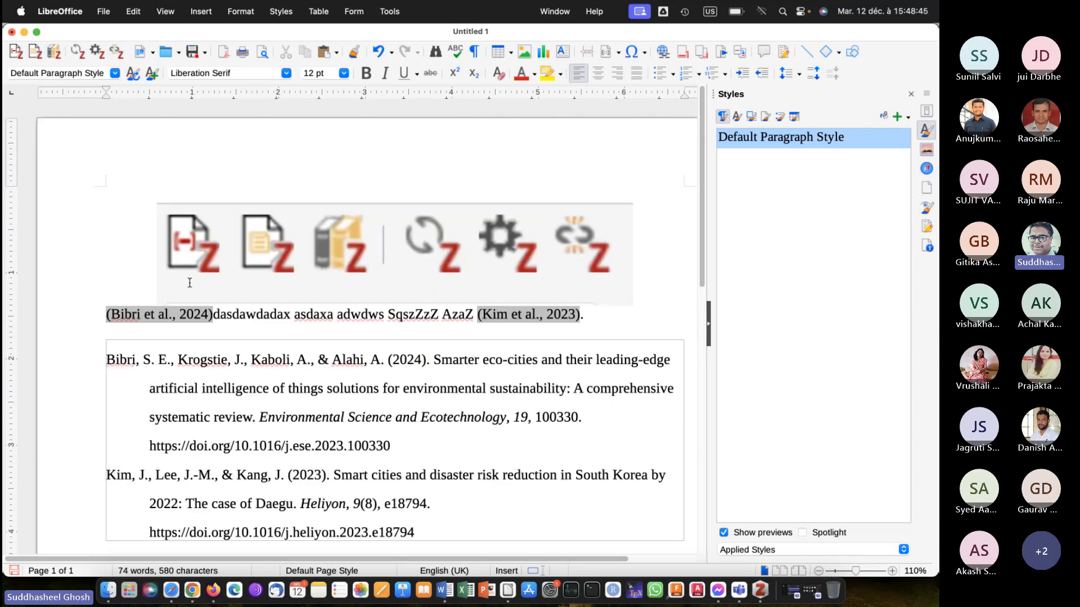
scroll(189, 282, down, 3)
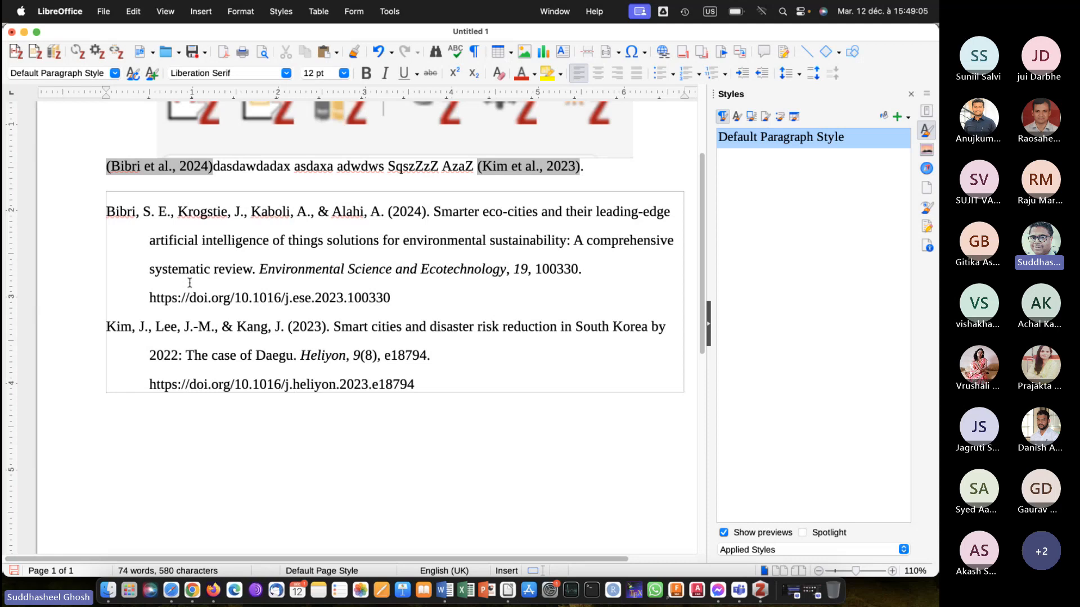
scroll(189, 283, up, 5)
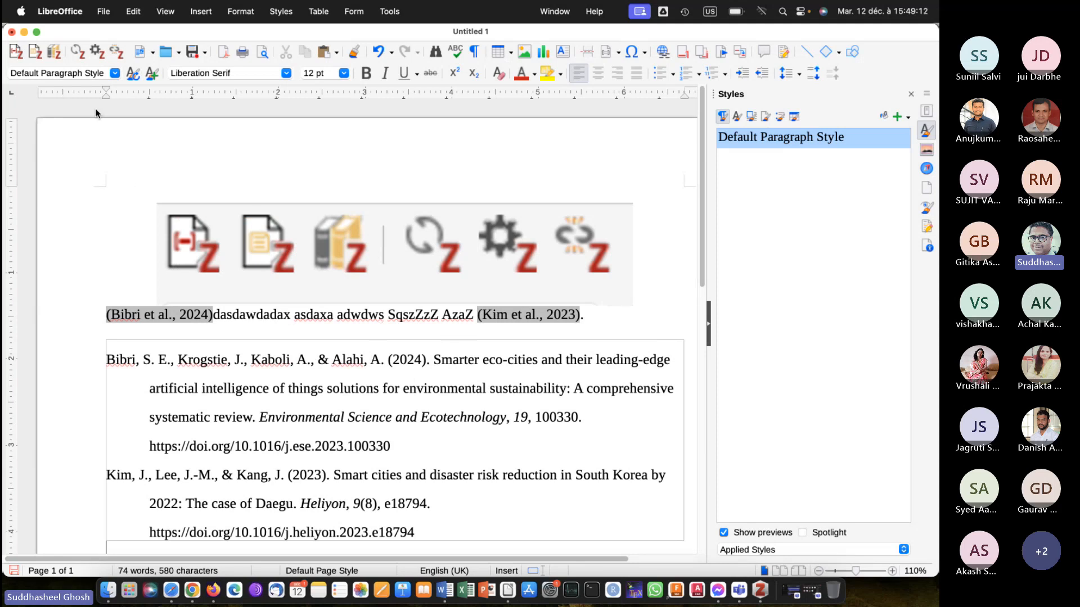
Change the document's Zotero citation style to Applied Geomatics and apply it to the citations and bibliography.
click(97, 55)
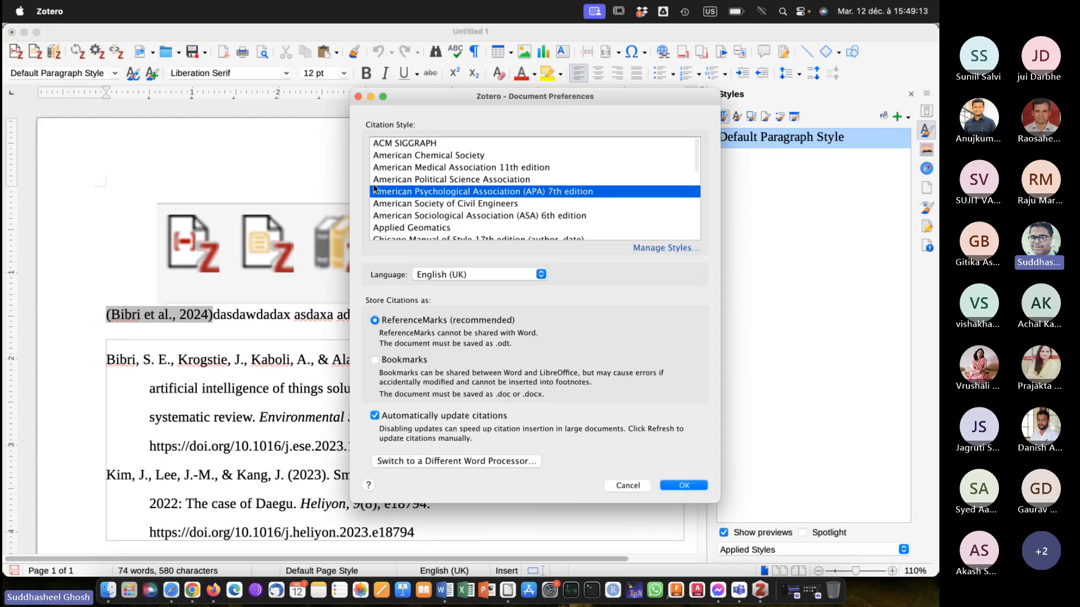
scroll(439, 210, down, 3)
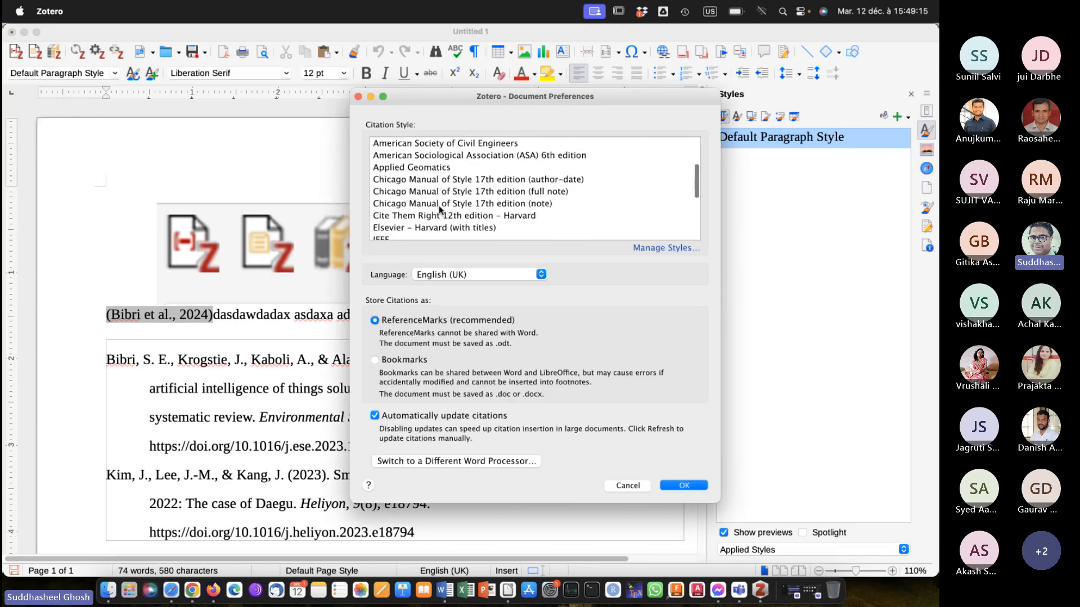
click(409, 168)
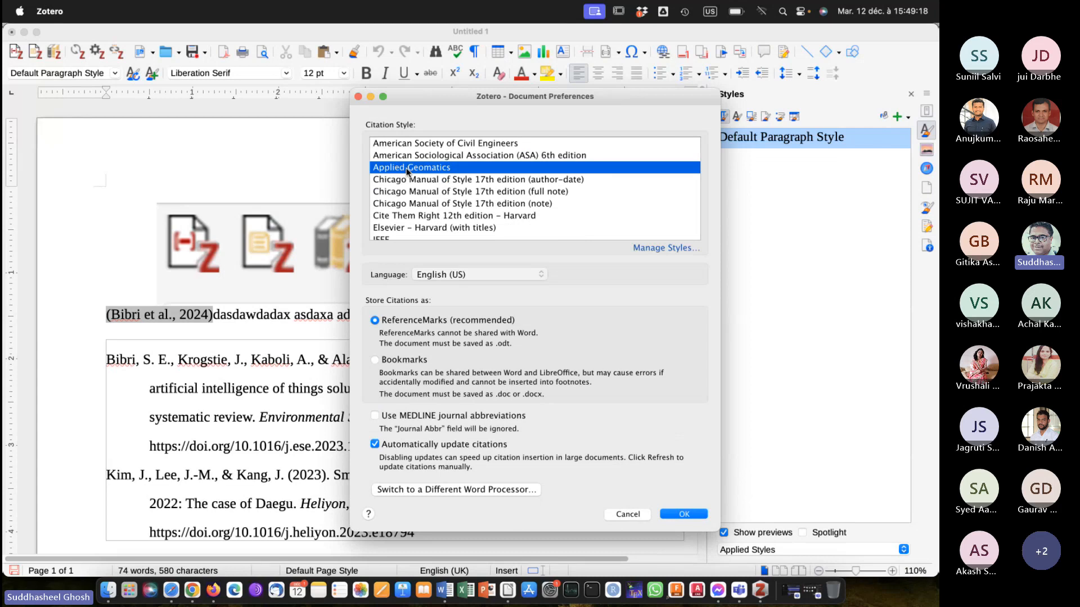
click(679, 514)
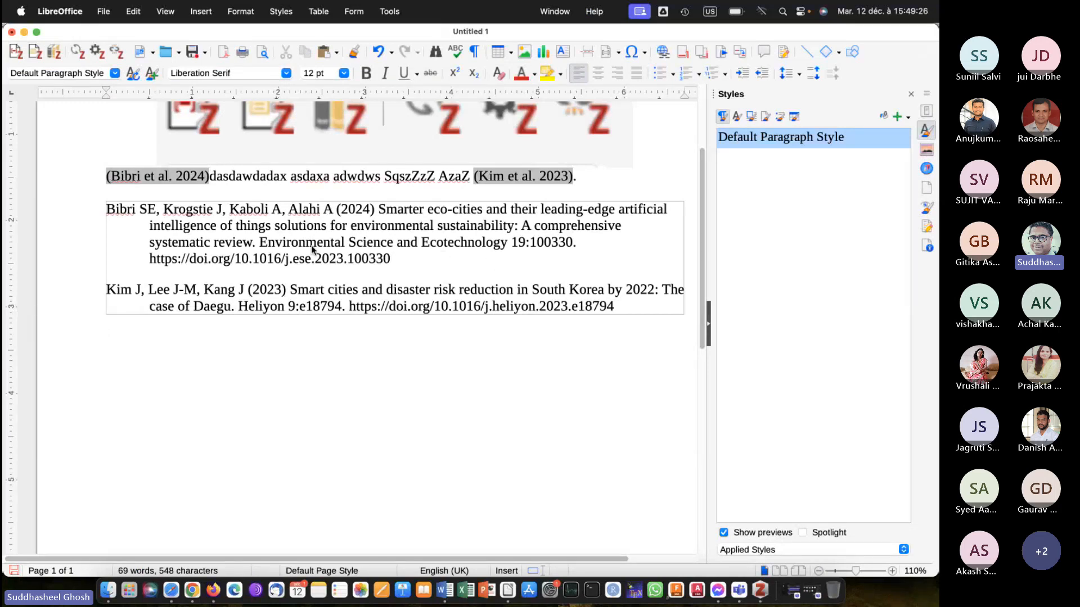
Set the document's Zotero citation style to IEEE and review the reformatted citations and reference list.
click(96, 55)
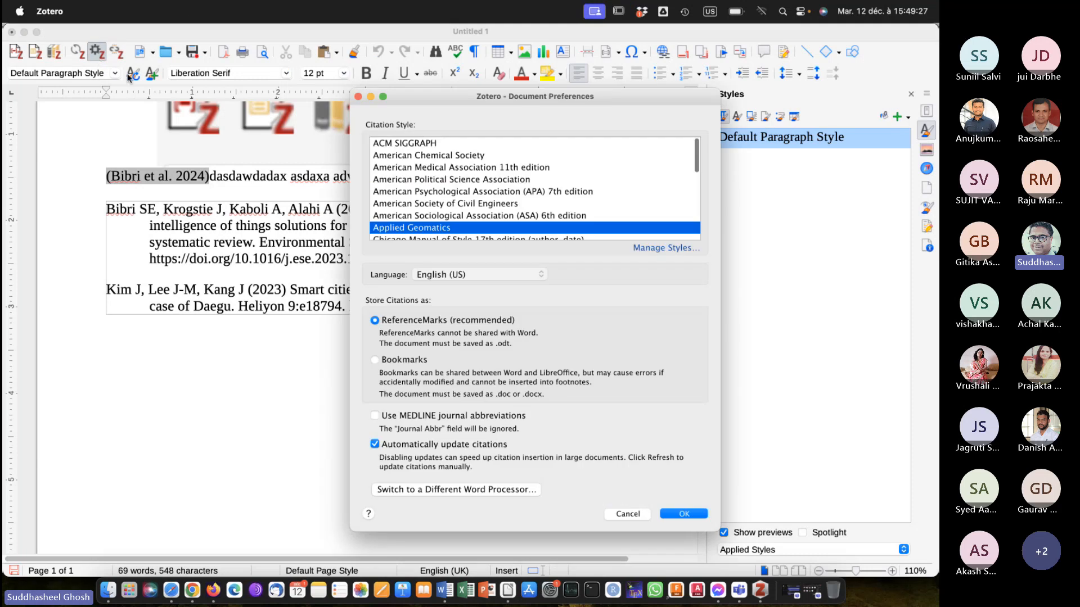
scroll(427, 217, down, 10)
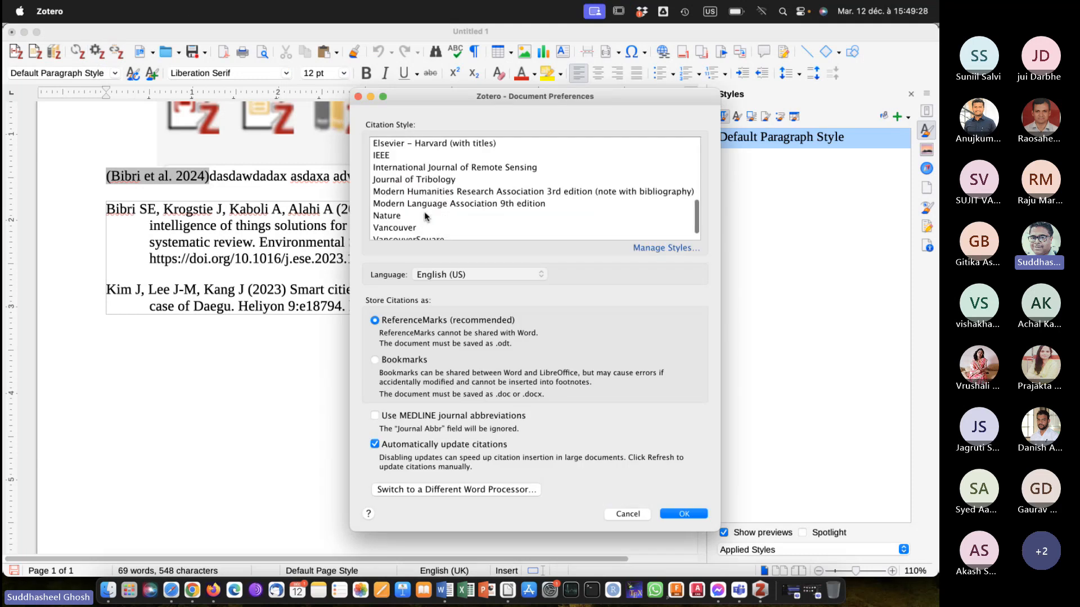
click(383, 155)
click(687, 516)
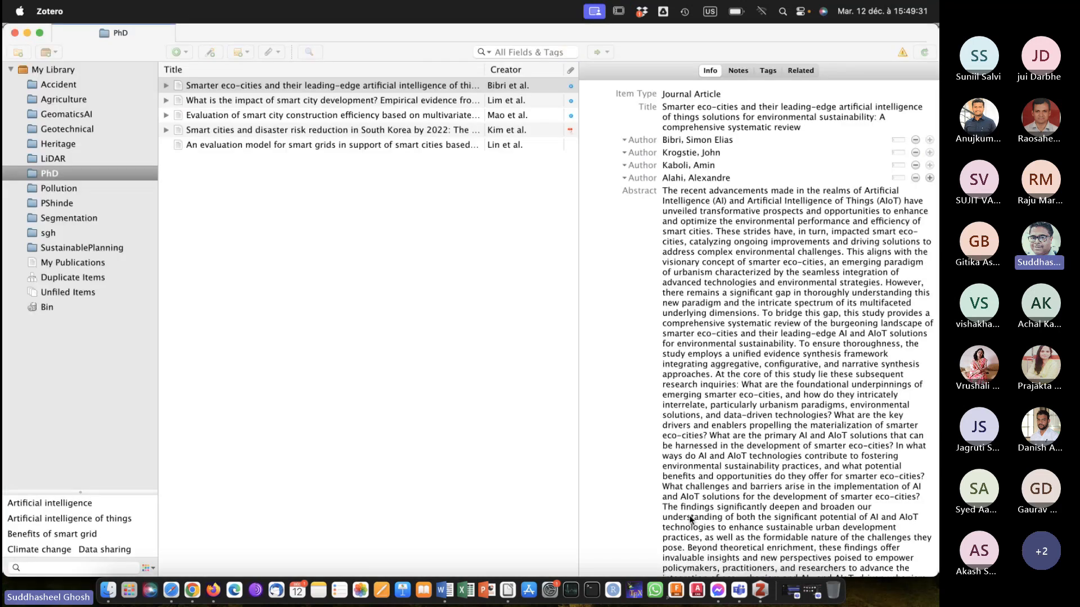
scroll(292, 278, up, 5)
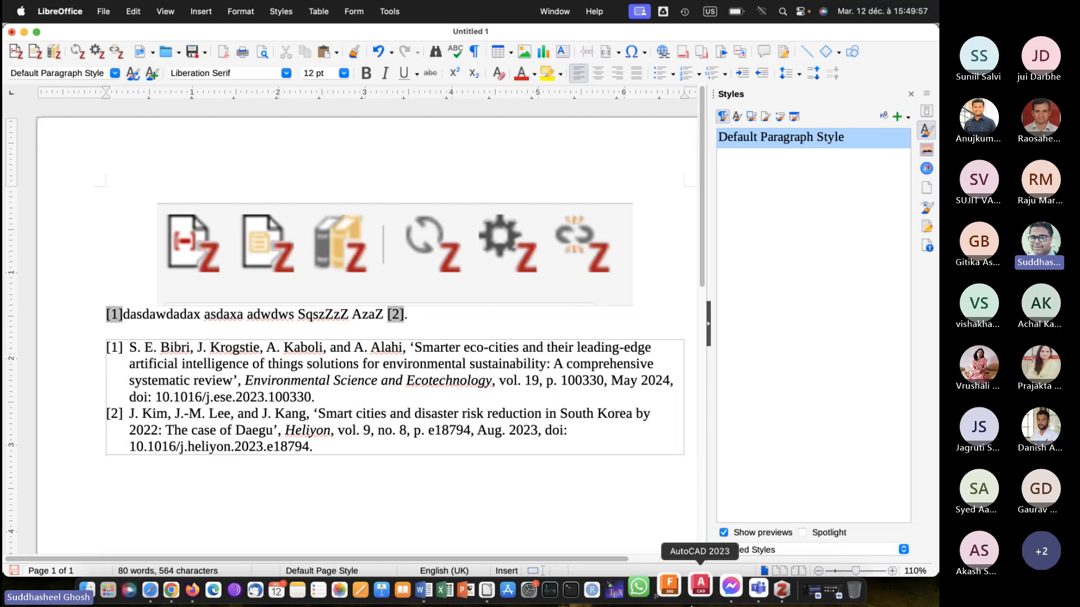
Switch to Zotero and expand the attachments of the first four articles in the PhD collection.
click(777, 587)
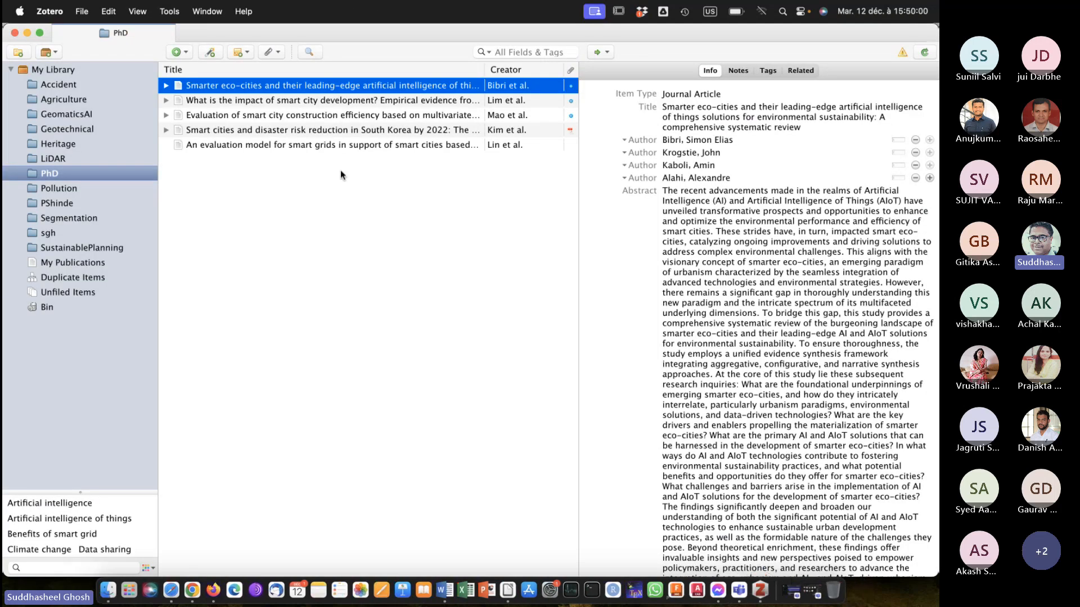
click(163, 131)
click(165, 132)
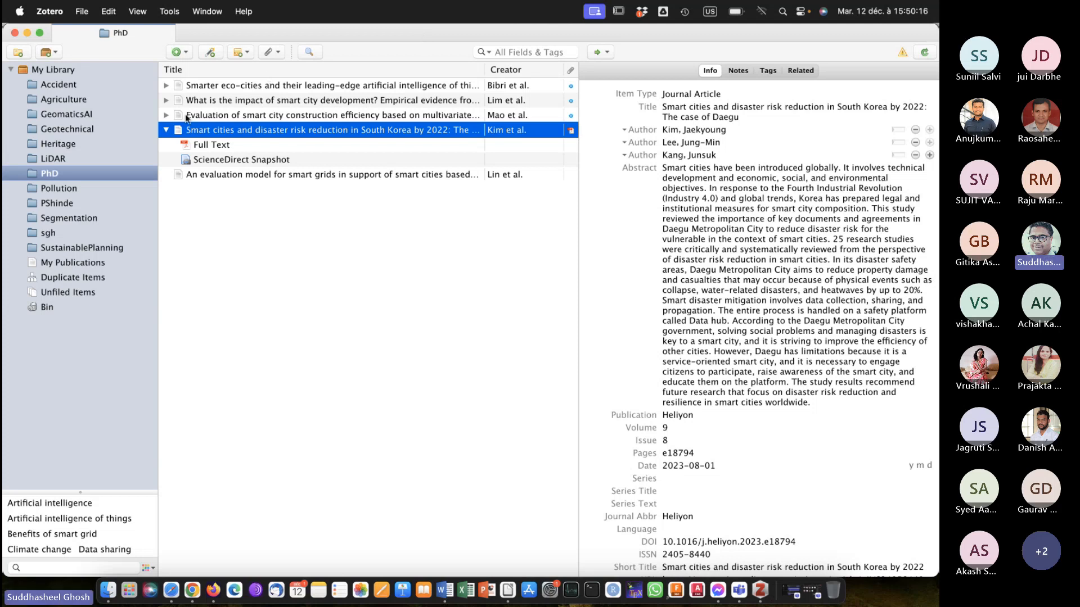
click(166, 115)
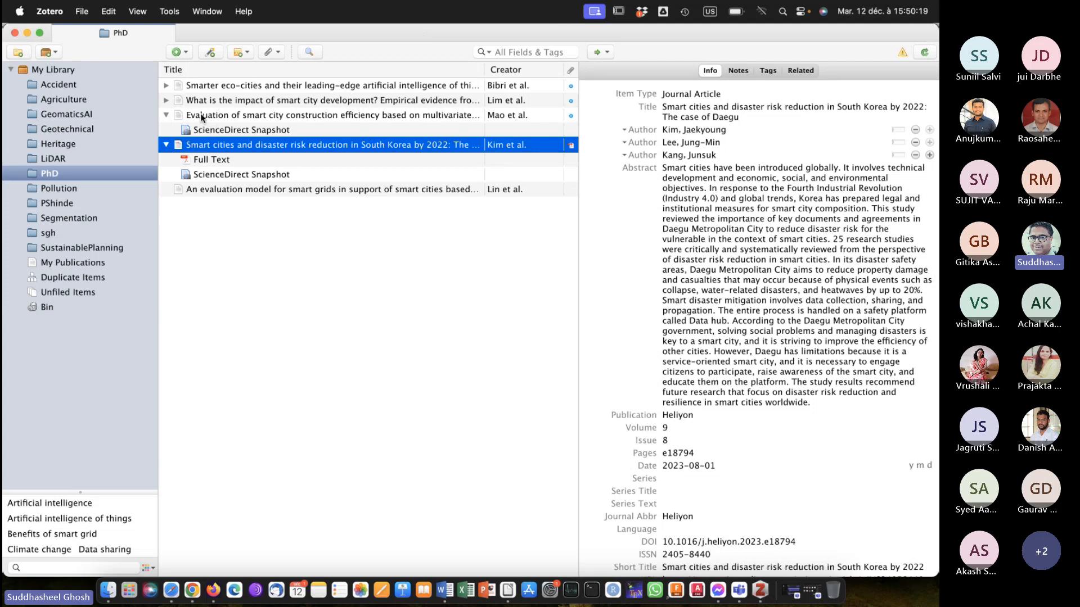
click(167, 100)
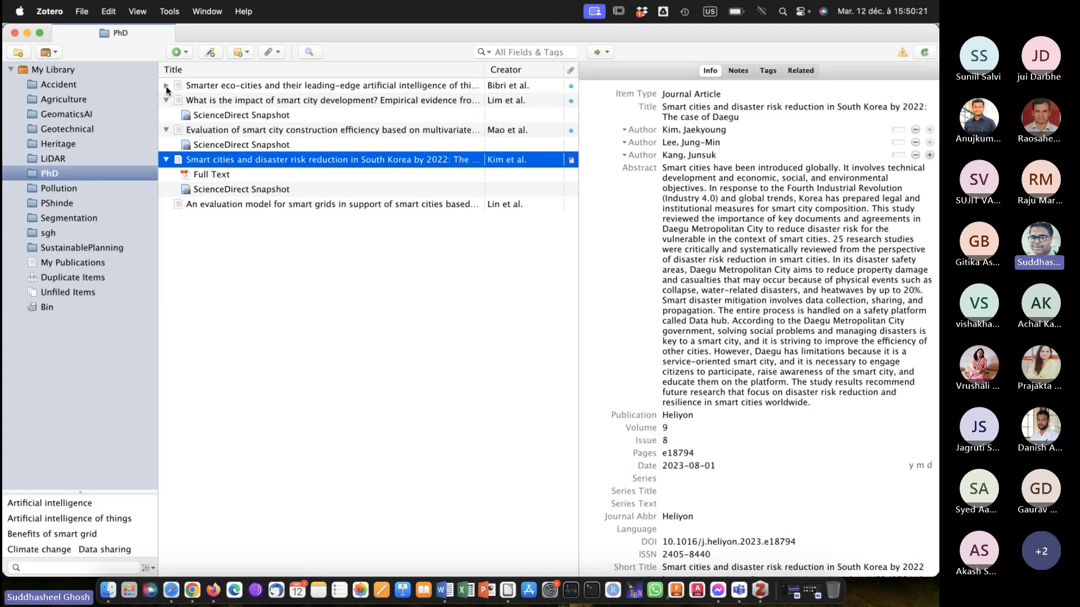
click(166, 86)
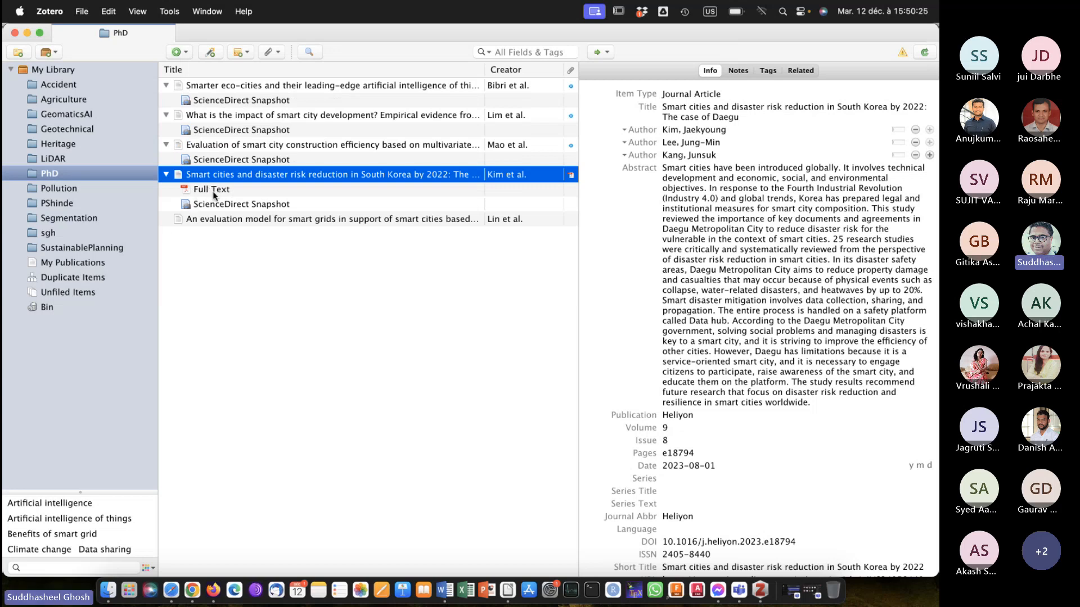
Open the Daegu article's full-text PDF and highlight the Introduction's opening text around "as a solution for rapid urbanization worldwide" in yellow.
click(211, 192)
double_click(213, 193)
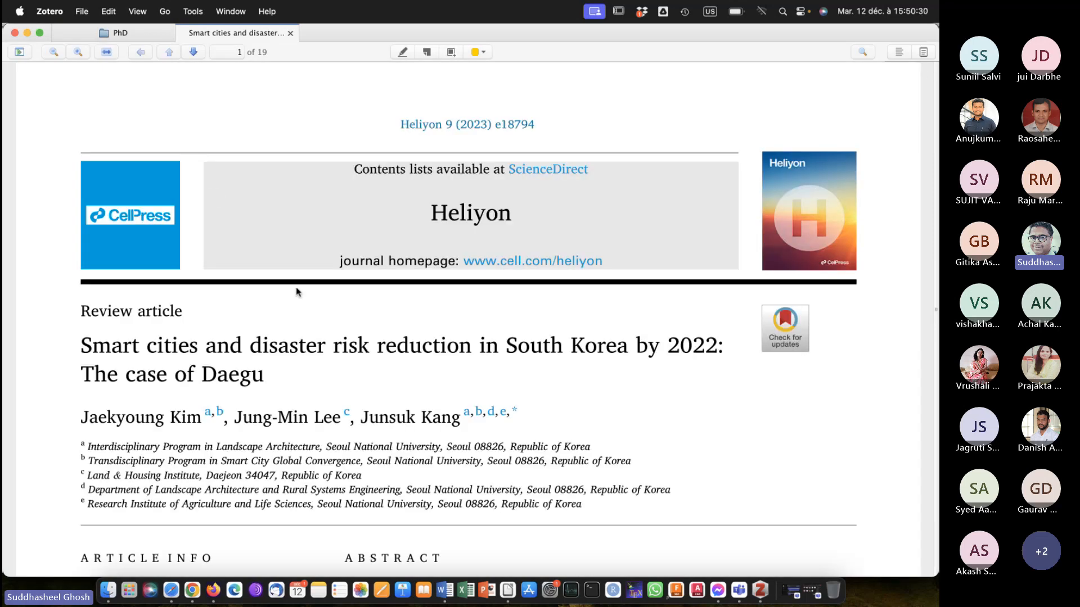
scroll(297, 290, down, 3)
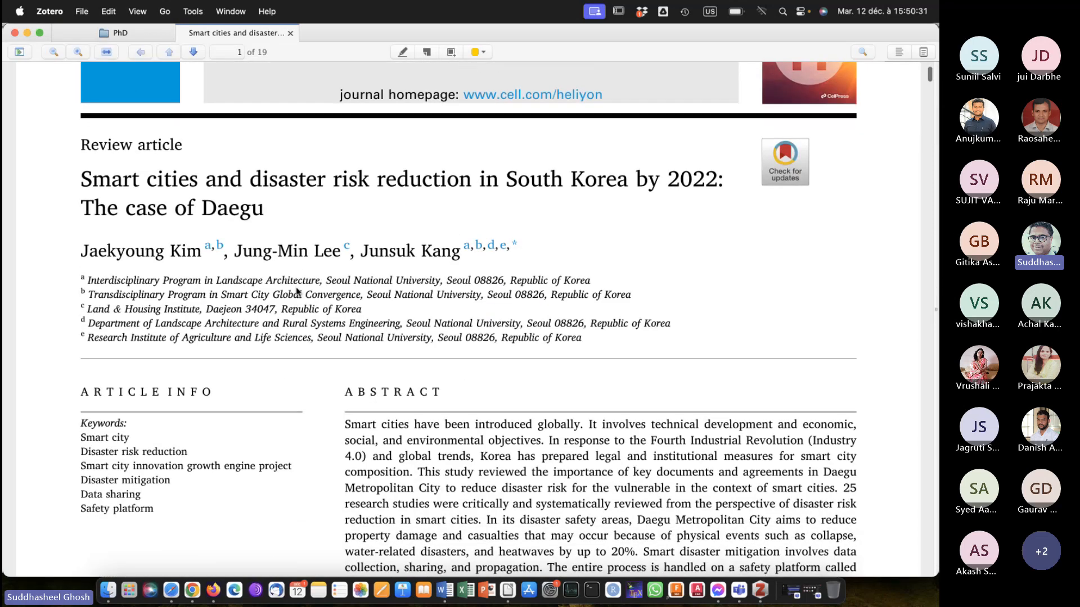
scroll(297, 288, down, 8)
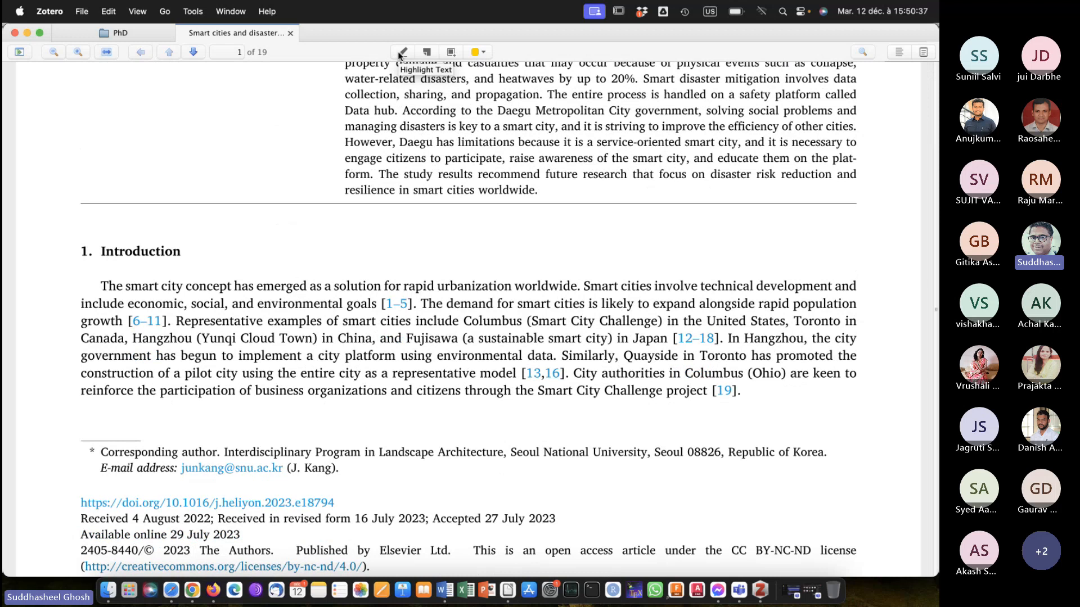
click(398, 52)
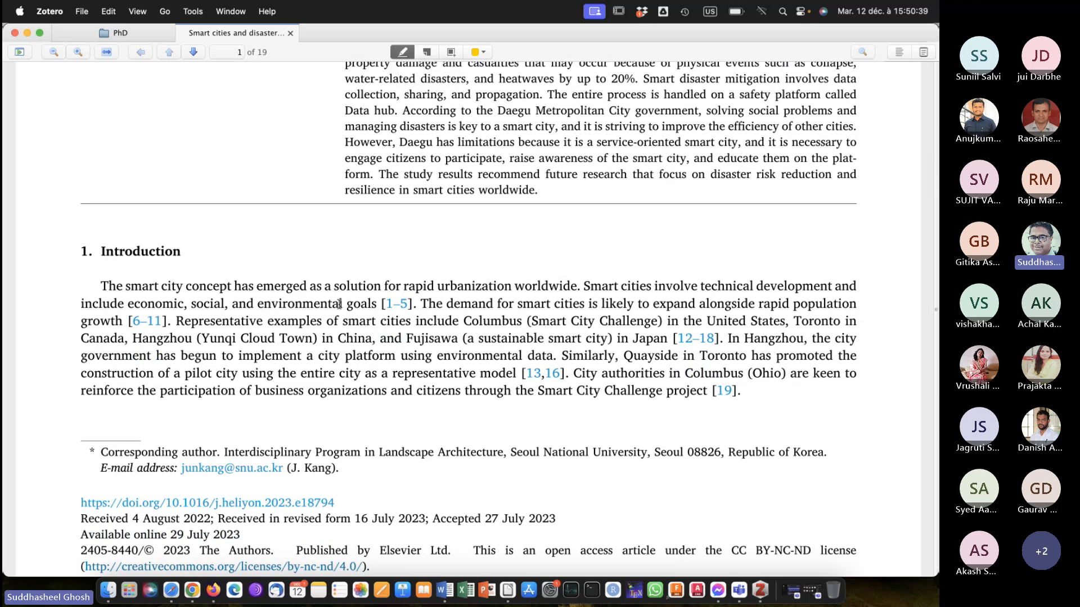
drag(293, 284, 710, 286)
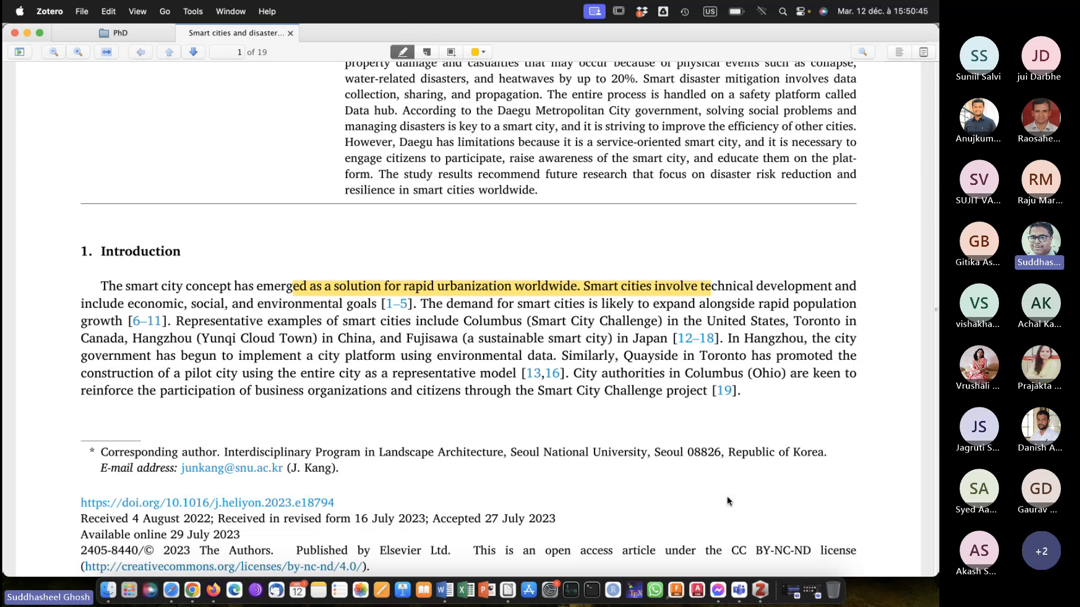
Change the highlight colour to red and highlight "in China," in the Introduction paragraph.
click(484, 52)
click(494, 80)
scroll(342, 338, up, 1)
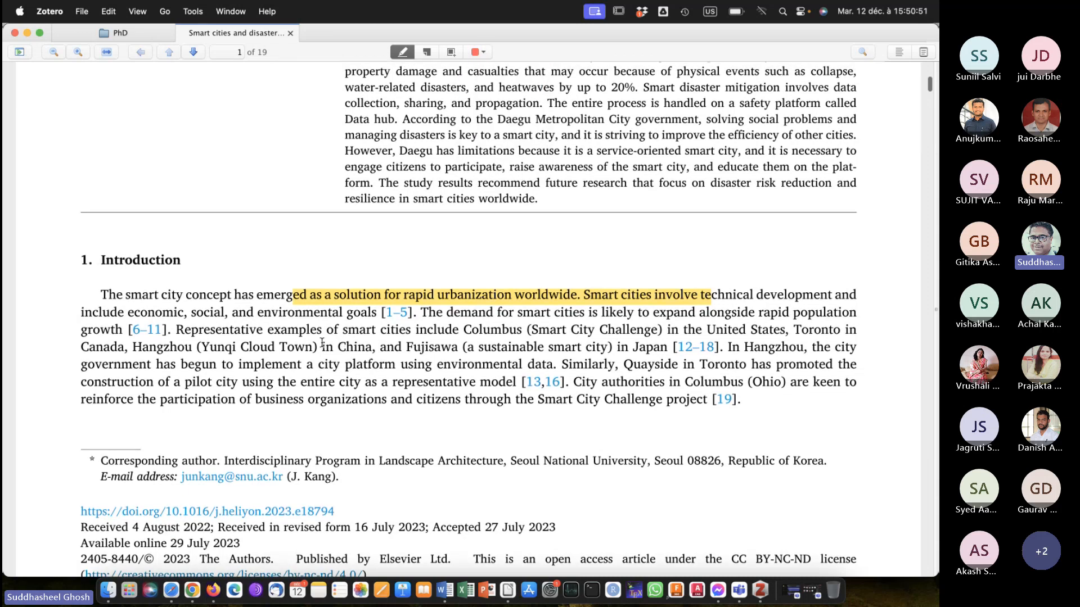
drag(321, 347, 379, 345)
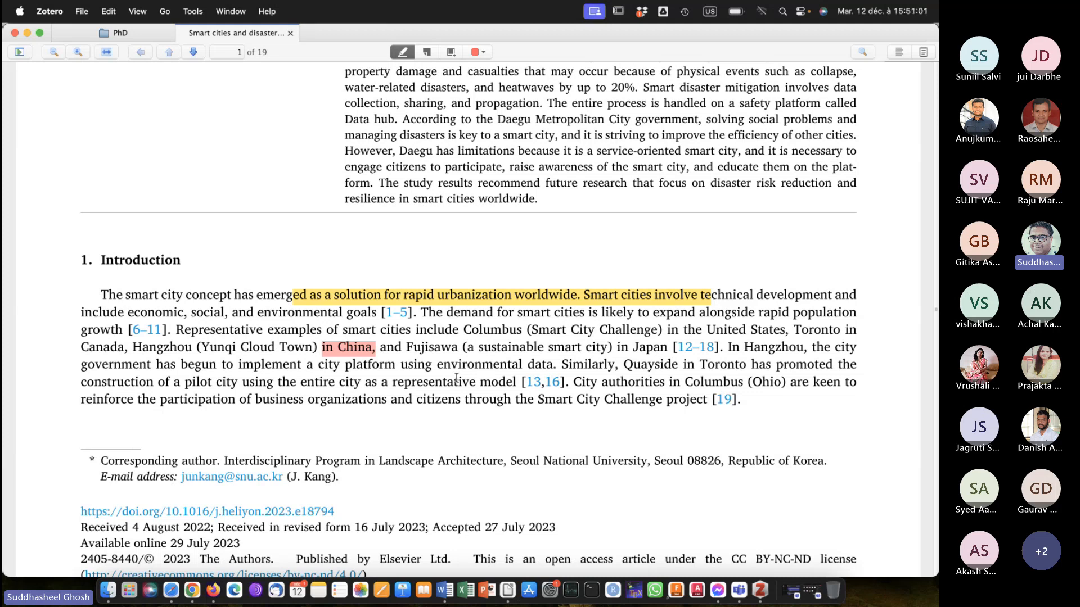
Look further through the PDF, close it, and collapse the Daegu article's attachments in the library.
scroll(456, 378, down, 15)
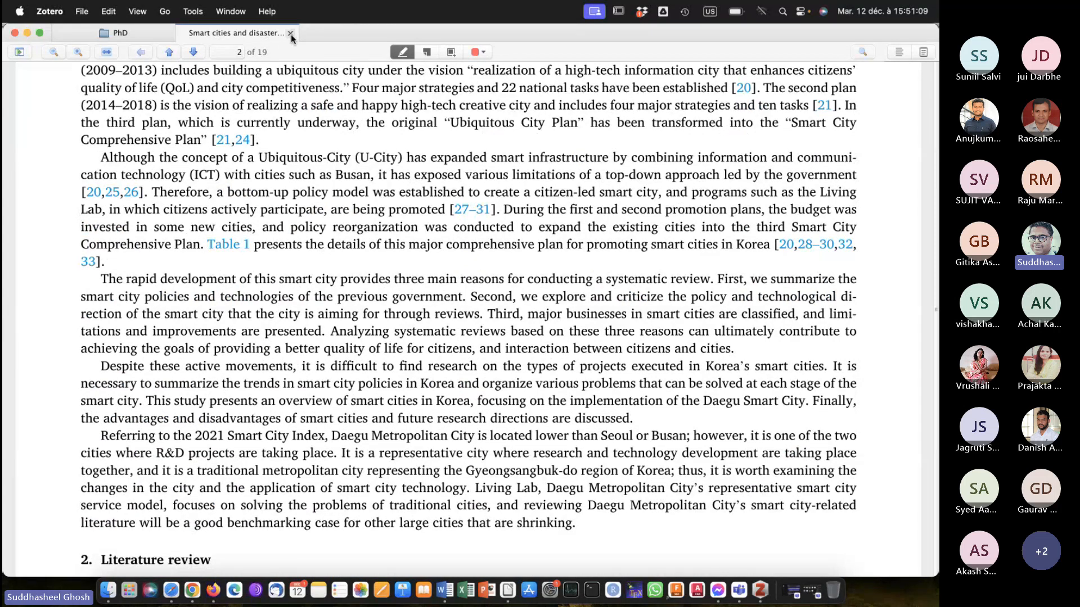
click(290, 33)
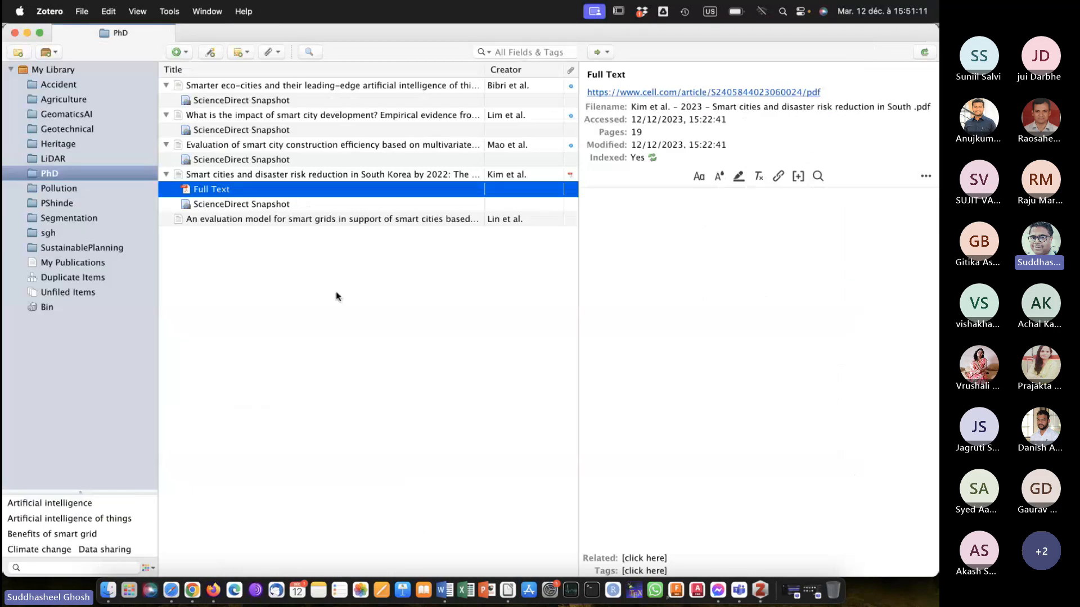
click(166, 174)
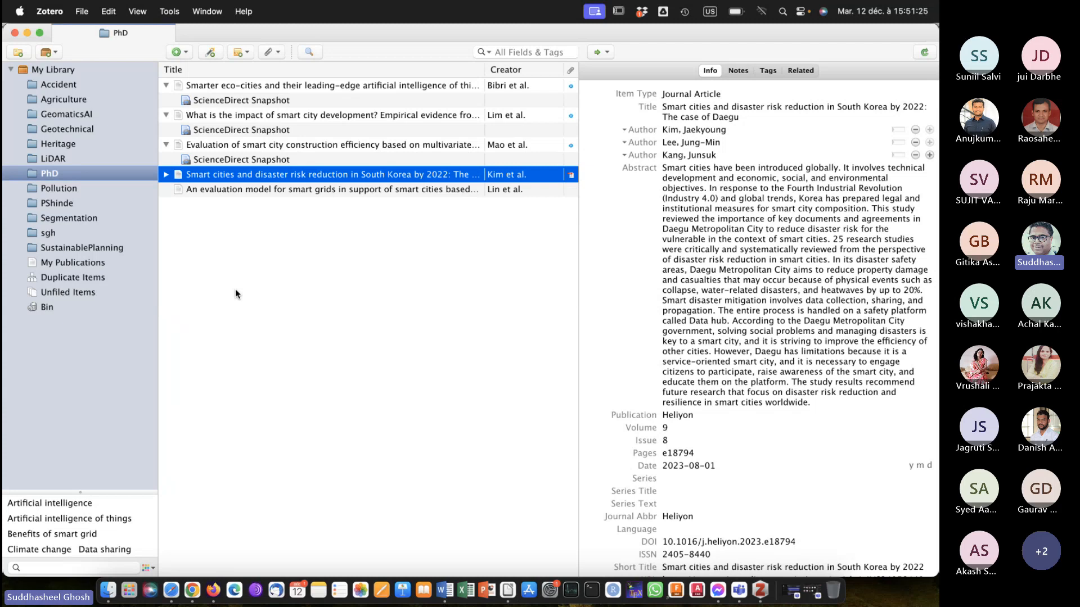
Switch to Firefox and search the web for "springerlink" in a new tab.
click(192, 588)
click(214, 588)
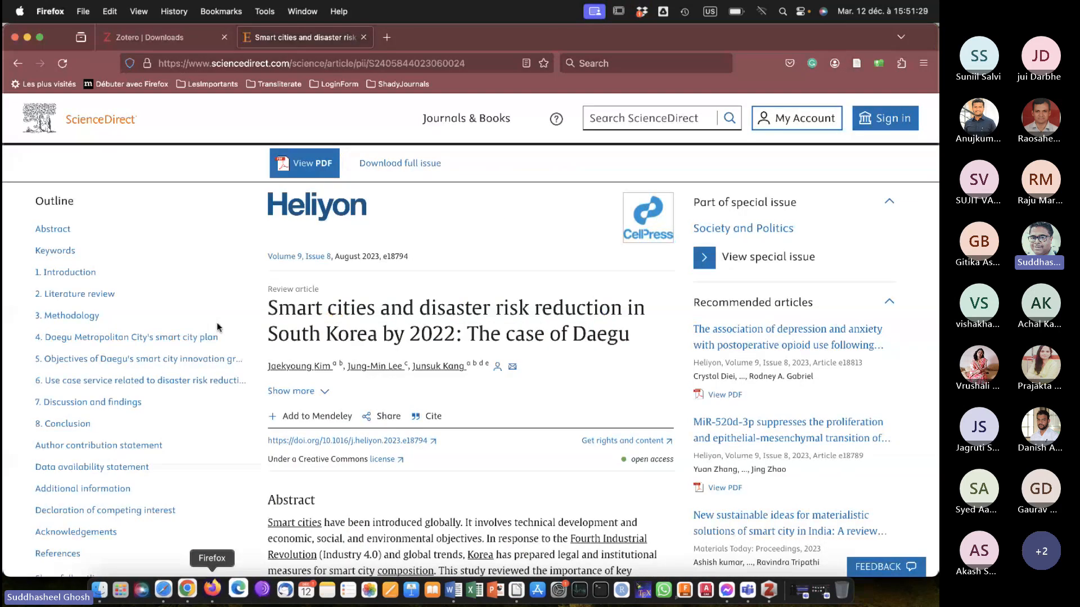
click(389, 38)
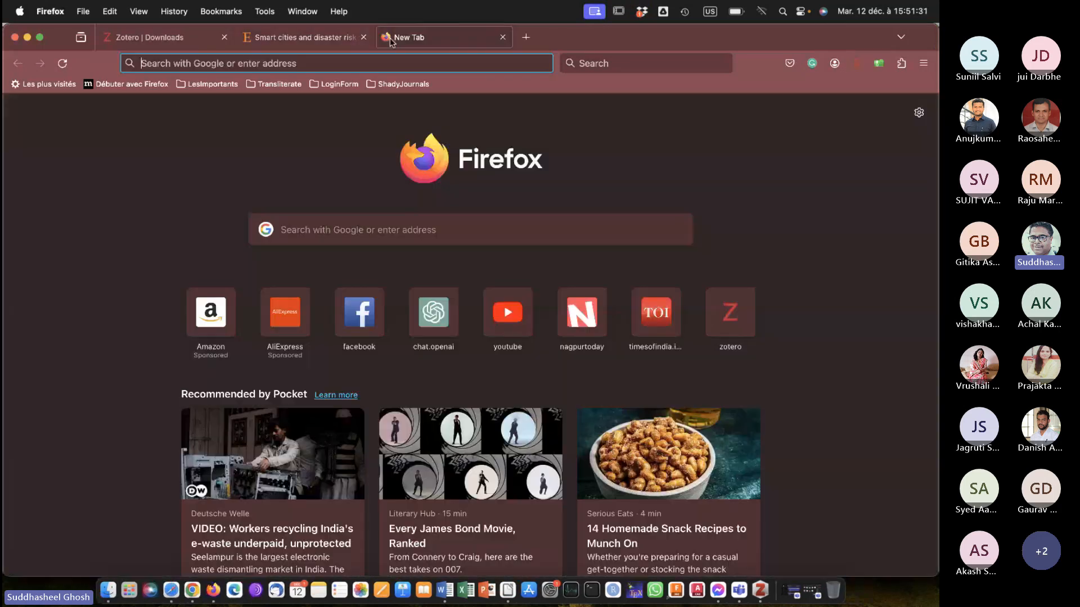
click(392, 61)
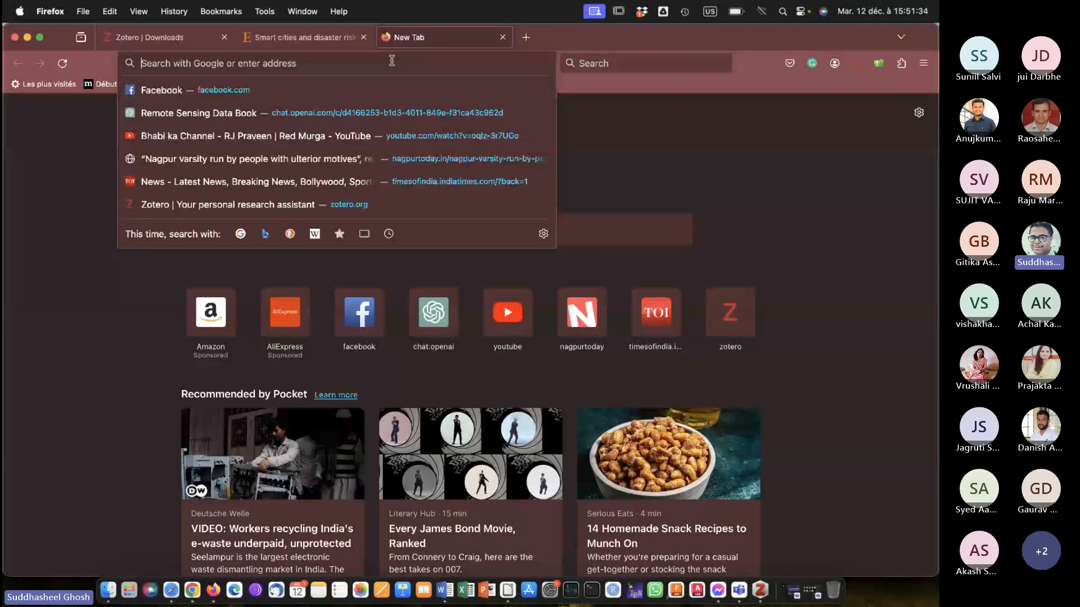
text(springerlink)
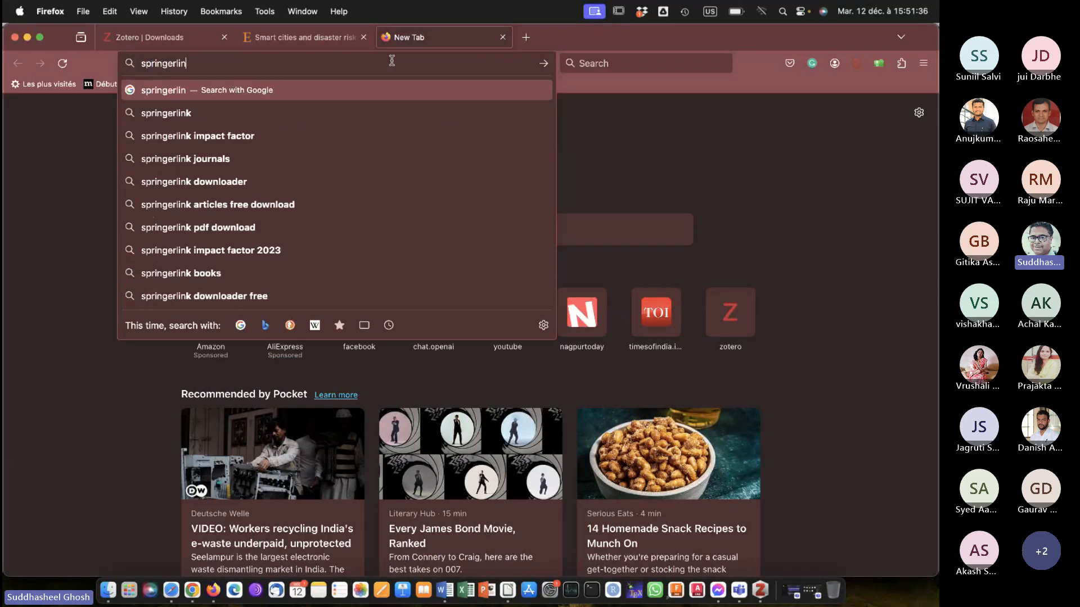
key(Return)
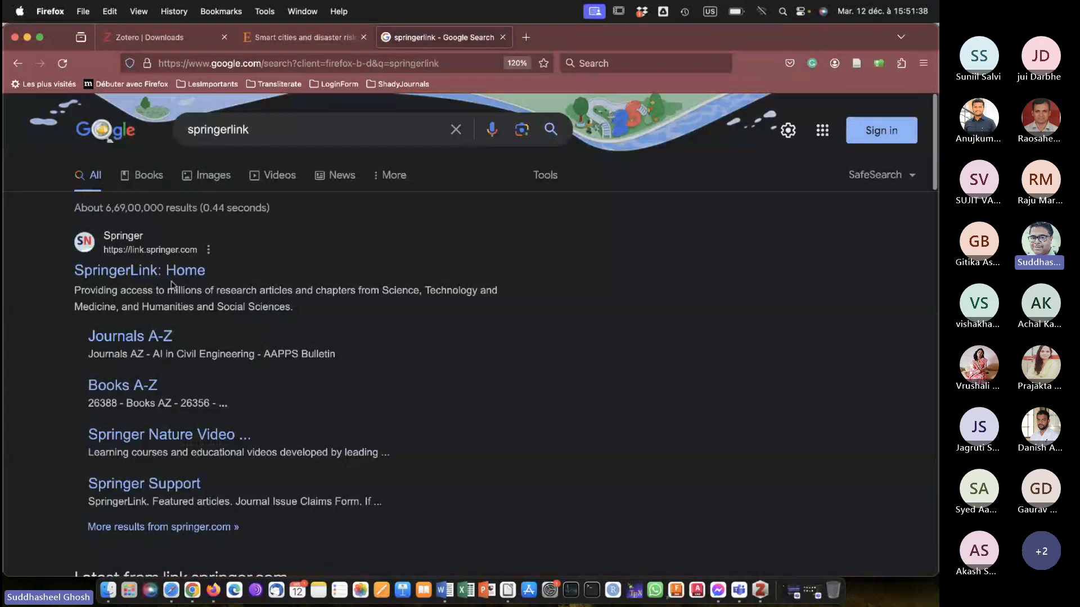
Open the SpringerLink home page from the search results and accept all cookies.
click(163, 275)
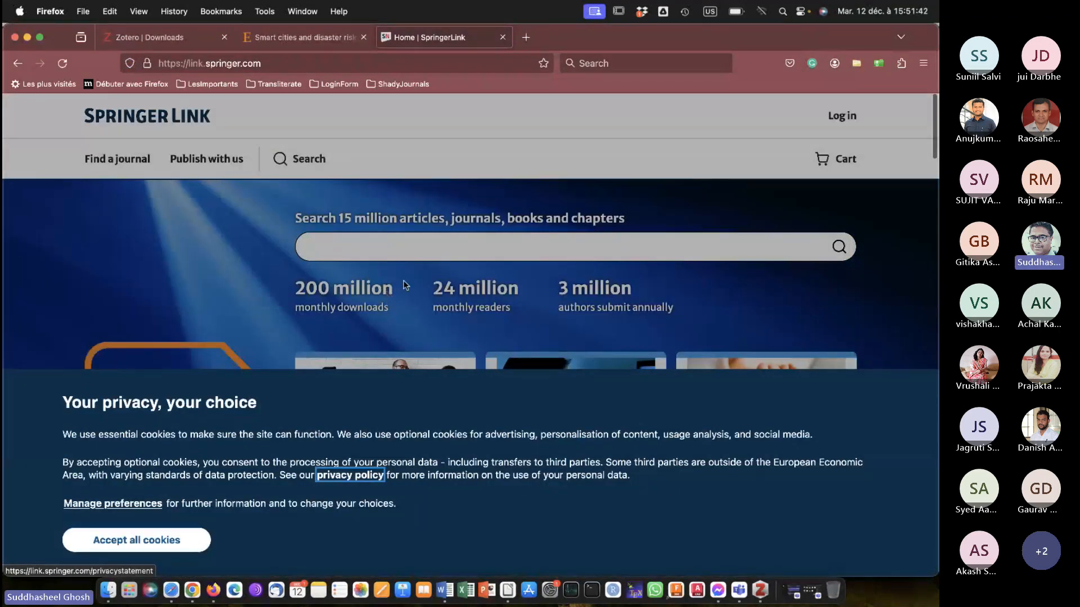
click(161, 538)
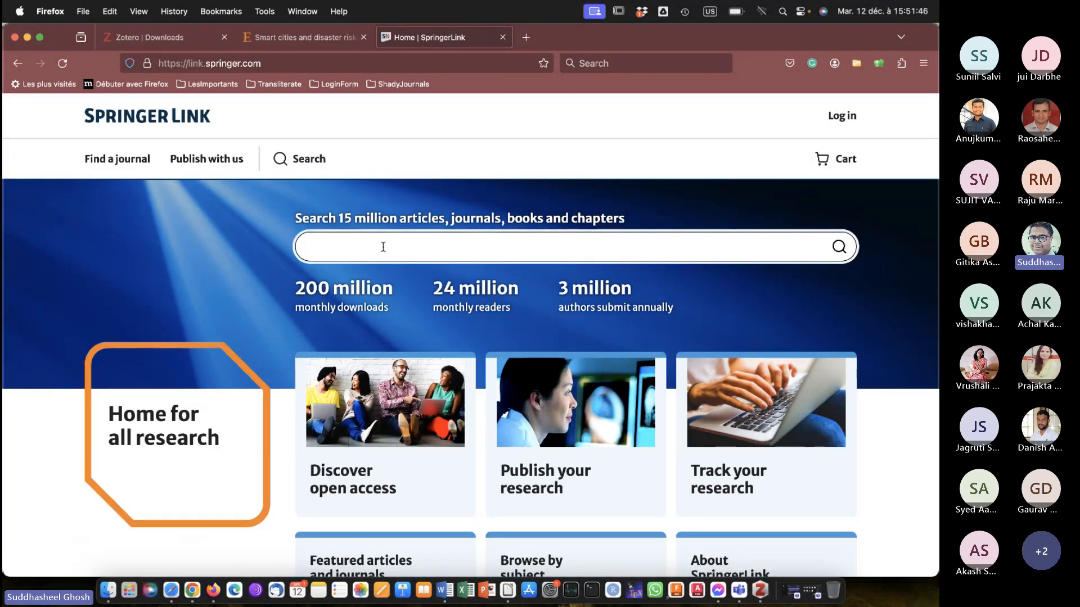
scroll(383, 247, down, 7)
scroll(384, 252, up, 6)
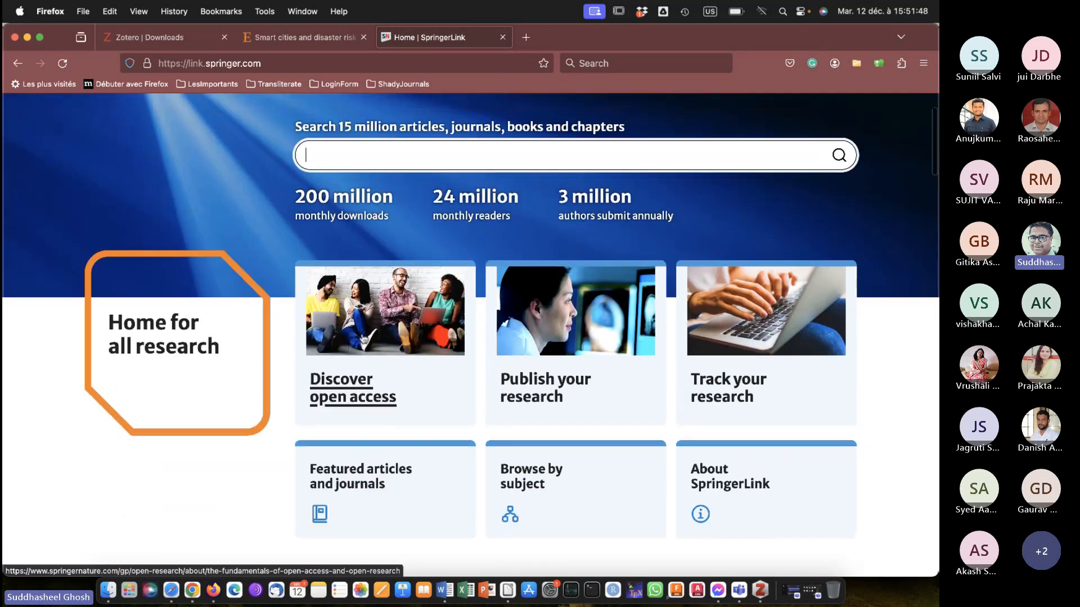
Search SpringerLink for "smart cities" from its home page.
click(355, 389)
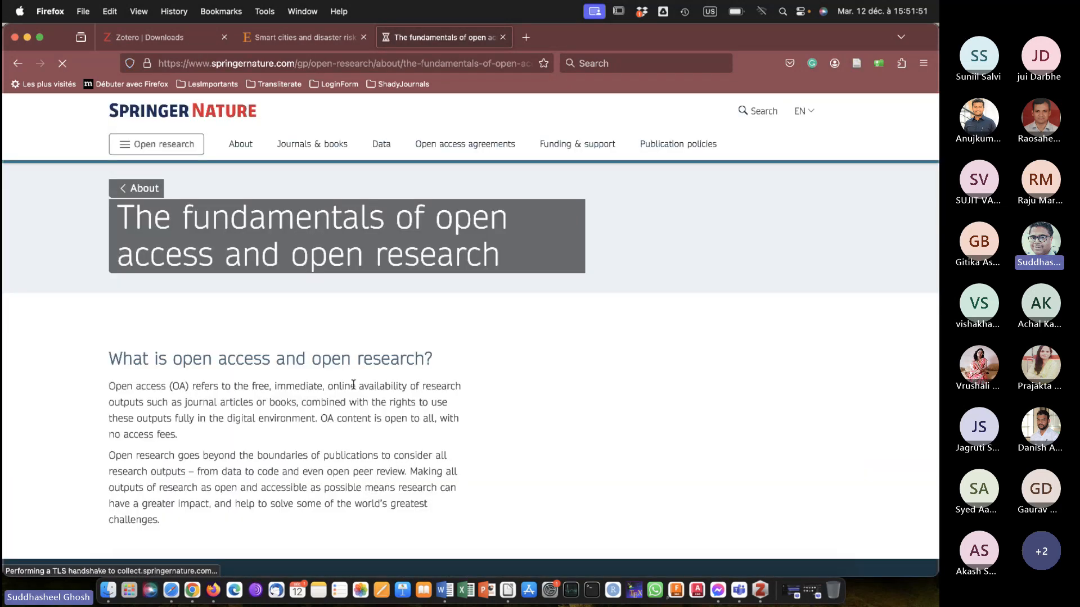
click(18, 64)
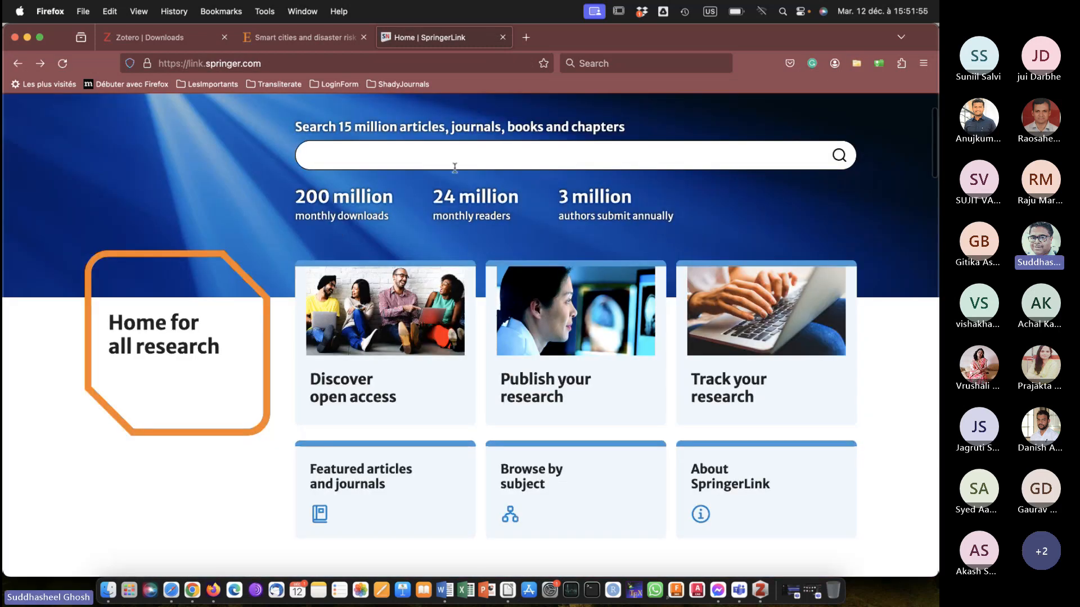
click(458, 151)
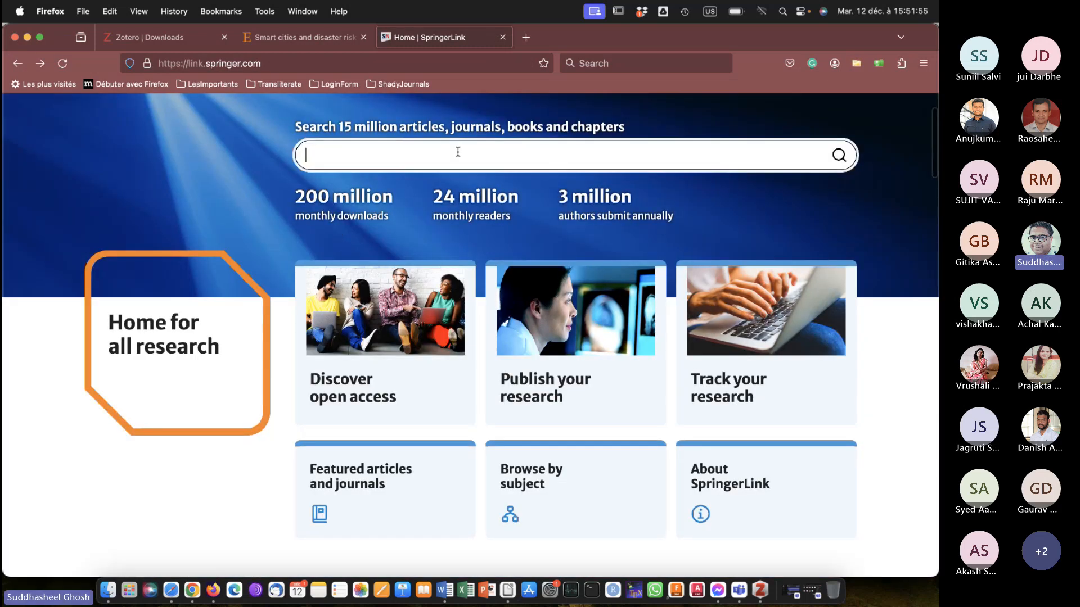
text(smart cities)
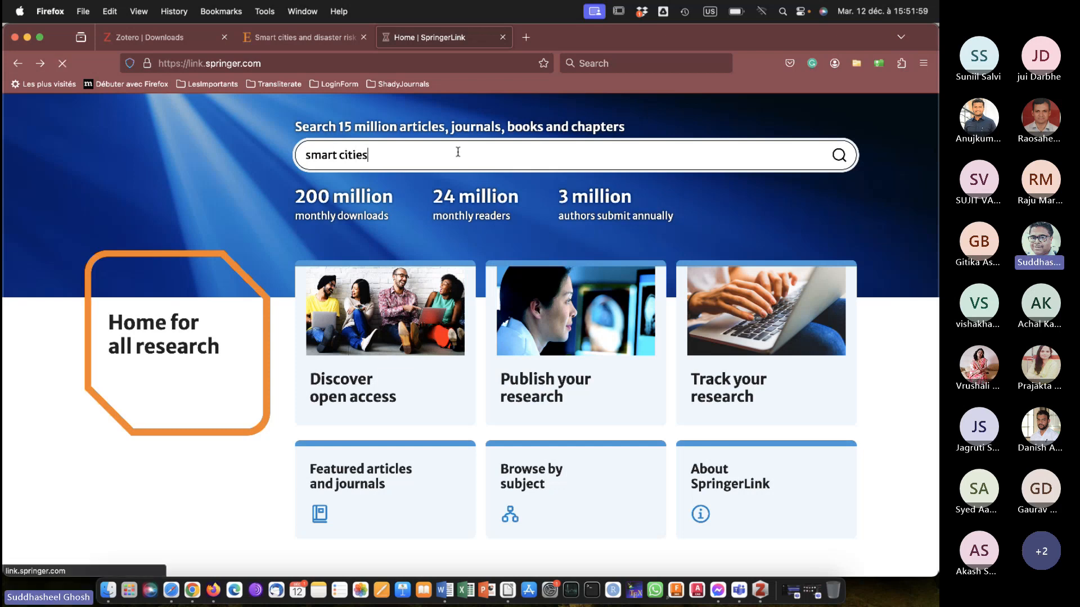
Open the 2018 book "Smart Cities: Development and Governance Frameworks" from the SpringerLink results for "smart cities".
key(Return)
scroll(473, 369, down, 5)
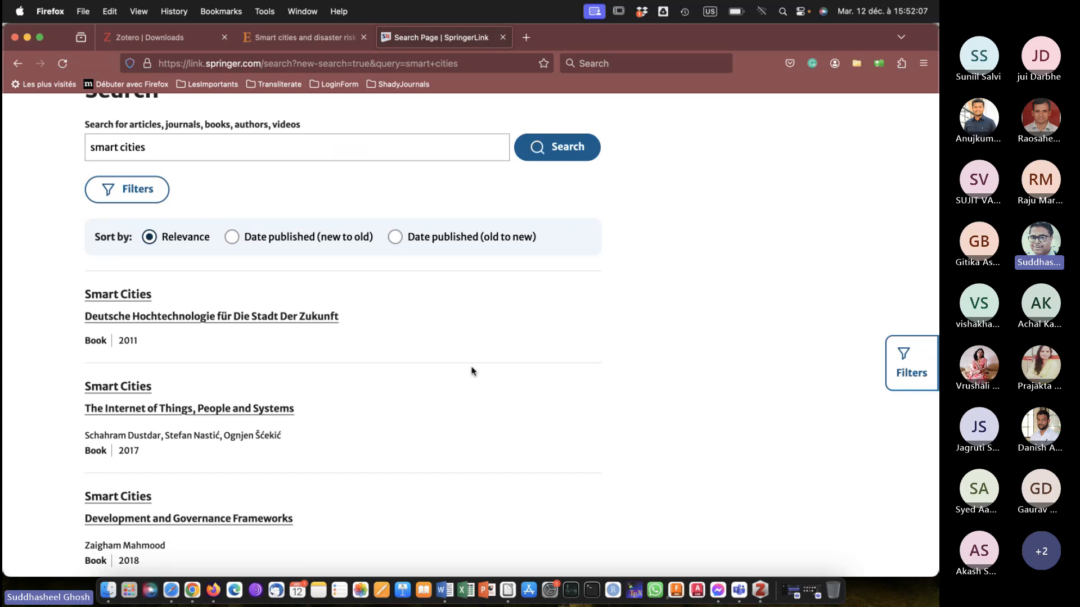
scroll(471, 371, down, 3)
scroll(207, 337, up, 3)
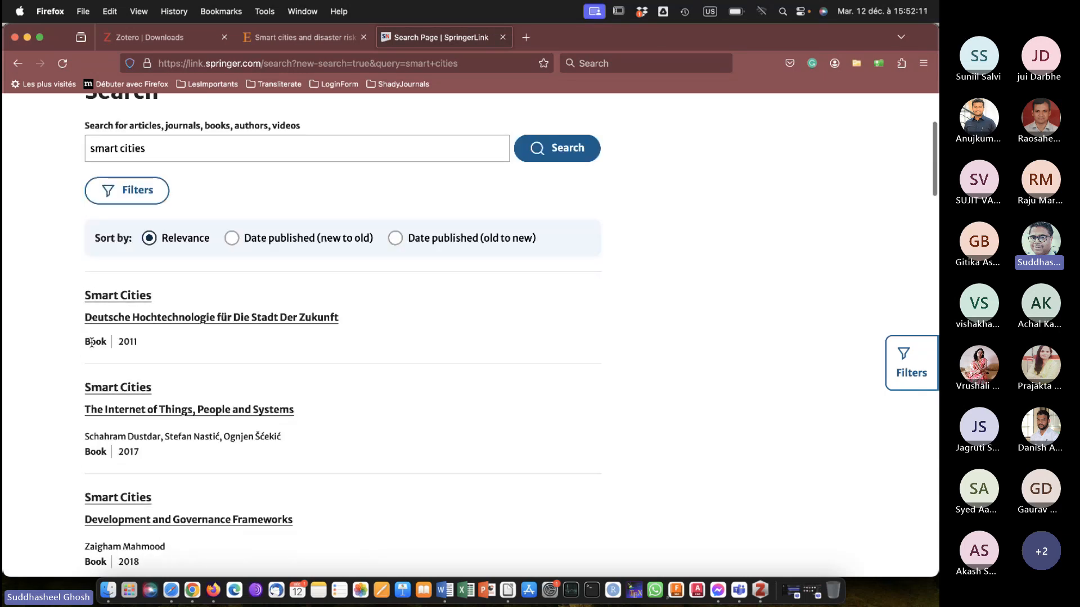
scroll(90, 344, down, 4)
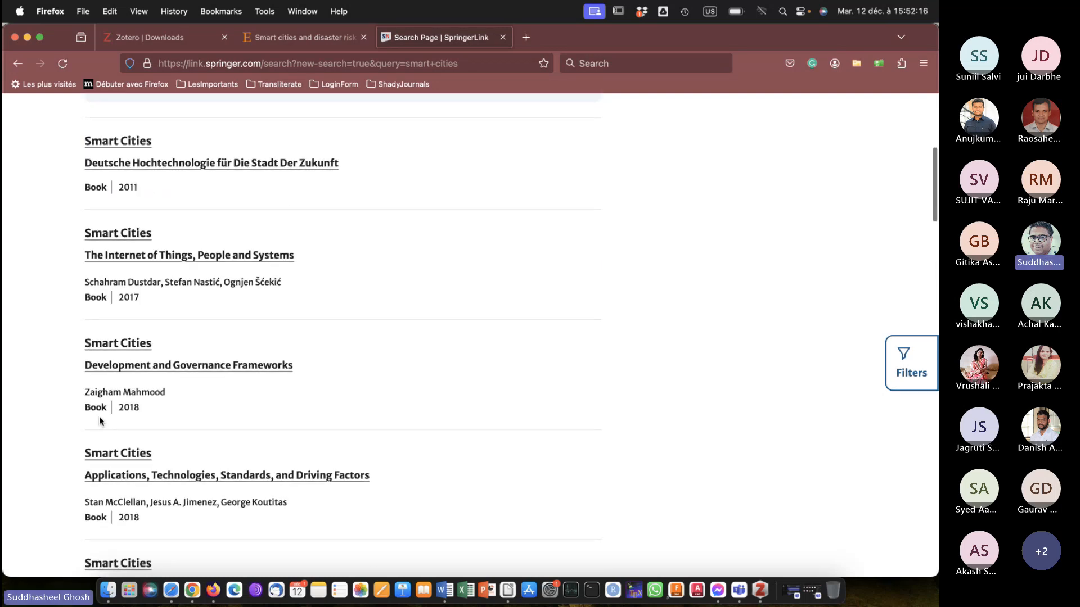
click(214, 367)
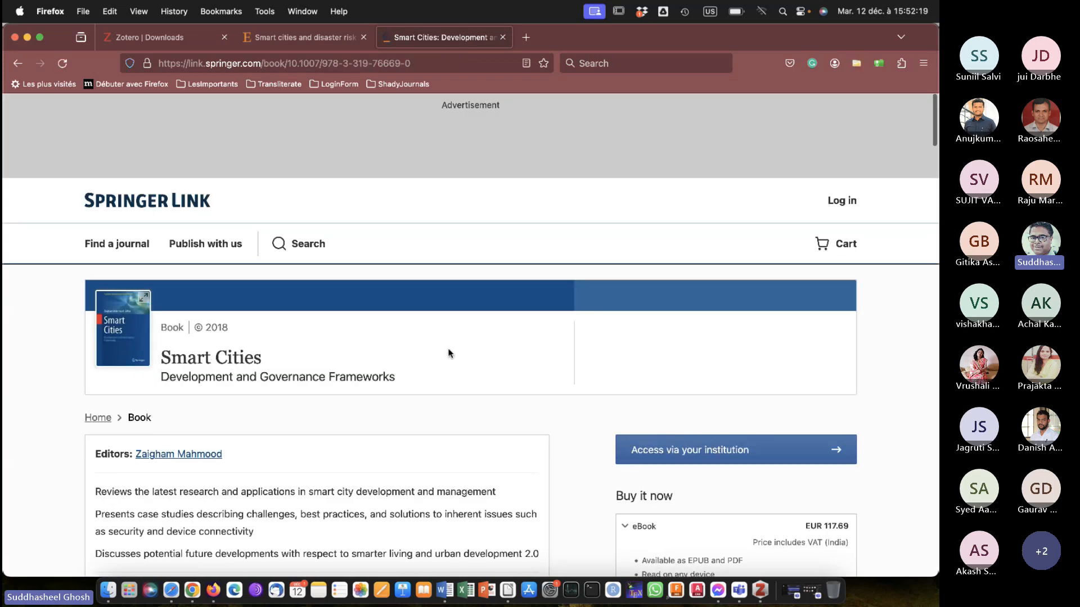
Look over the book's page, from its header and purchase options to the start of its table of contents.
scroll(448, 353, down, 4)
scroll(448, 353, up, 3)
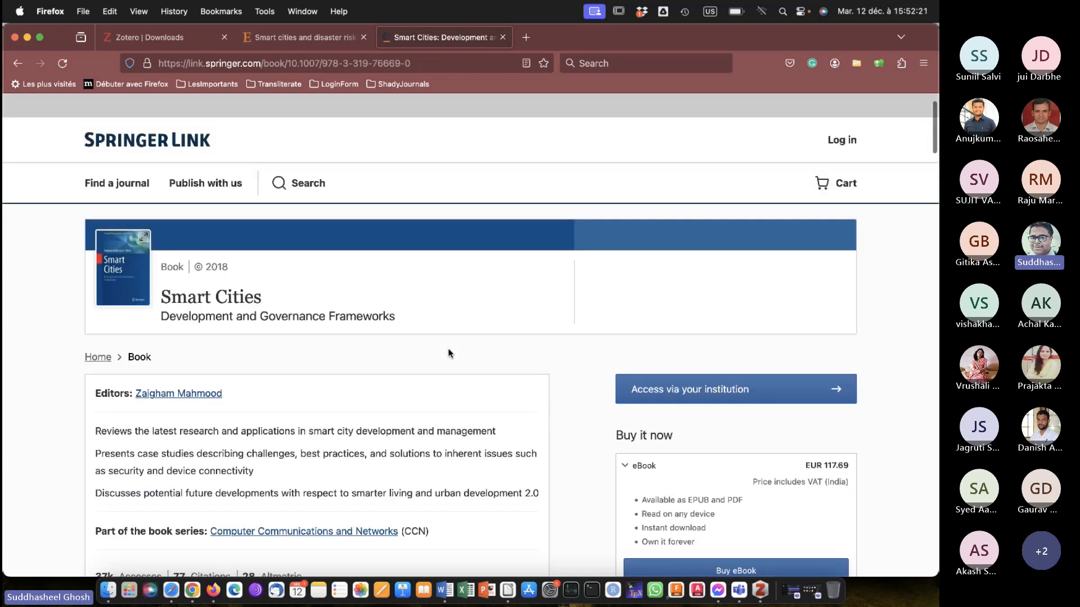
scroll(448, 353, down, 7)
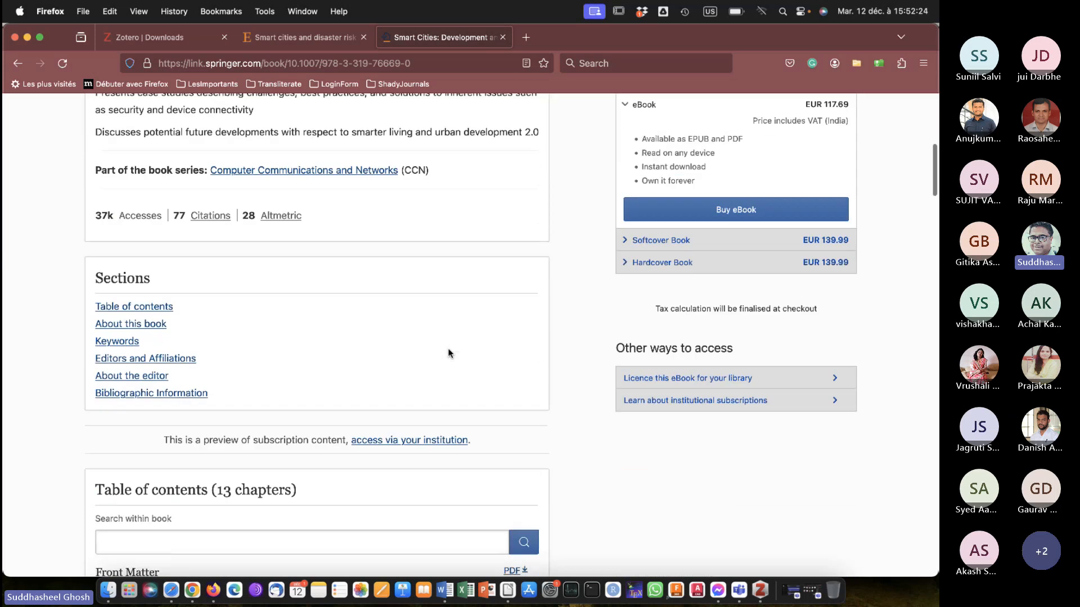
scroll(448, 353, down, 9)
scroll(449, 353, up, 14)
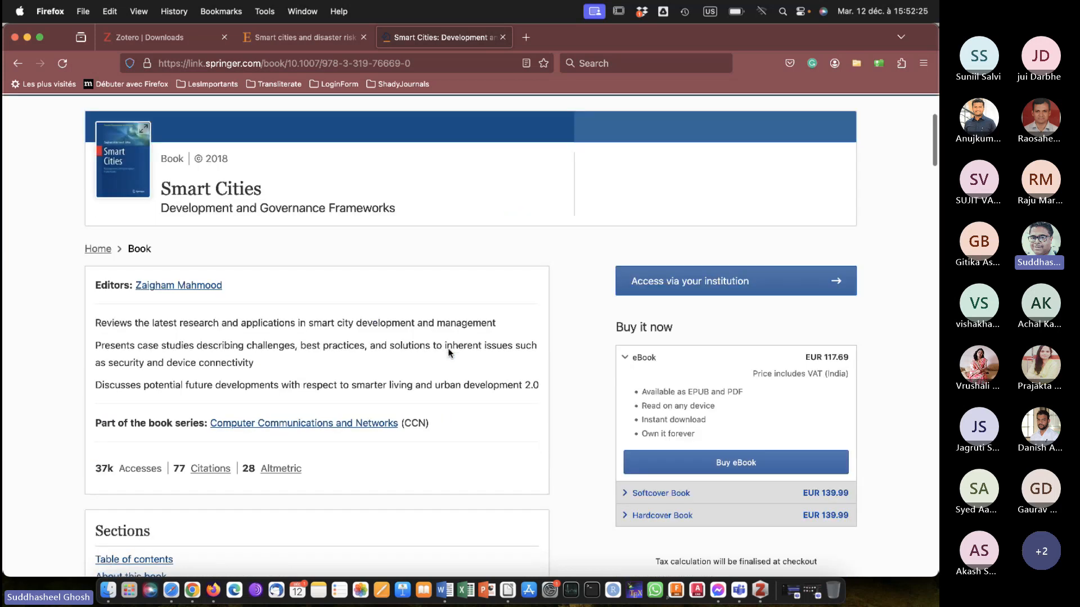
scroll(448, 353, up, 3)
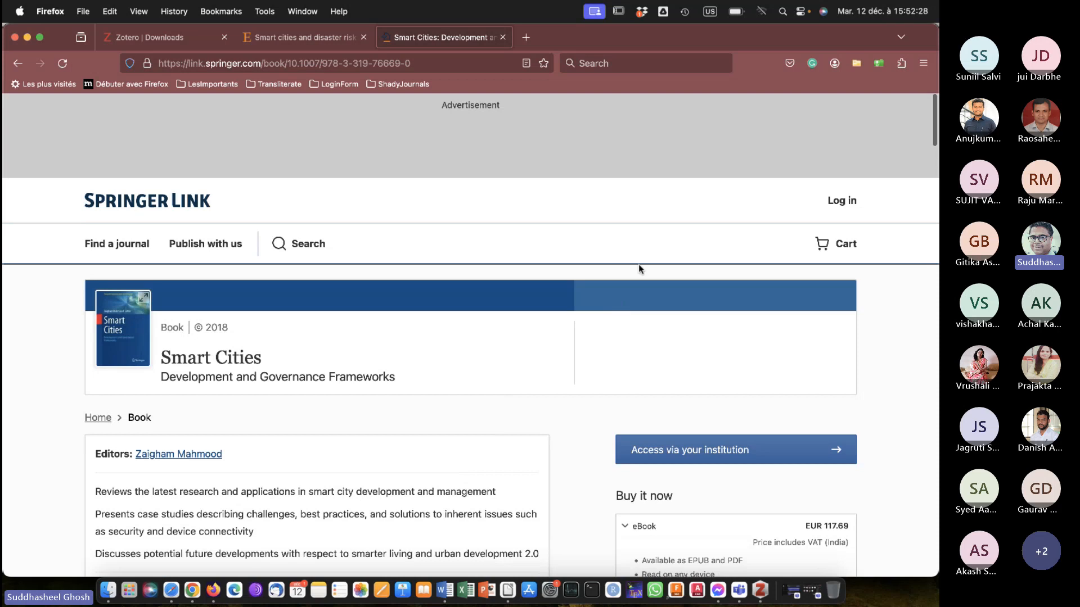
Save the full book and all its listed chapters to the Zotero PhD collection with the Zotero Connector.
click(853, 68)
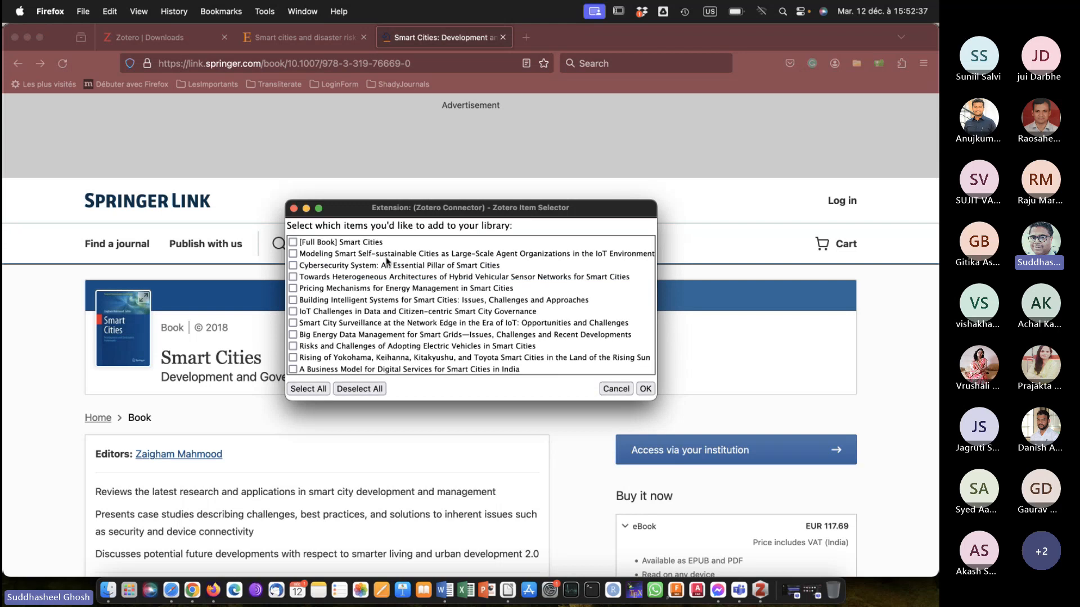
scroll(169, 411, down, 10)
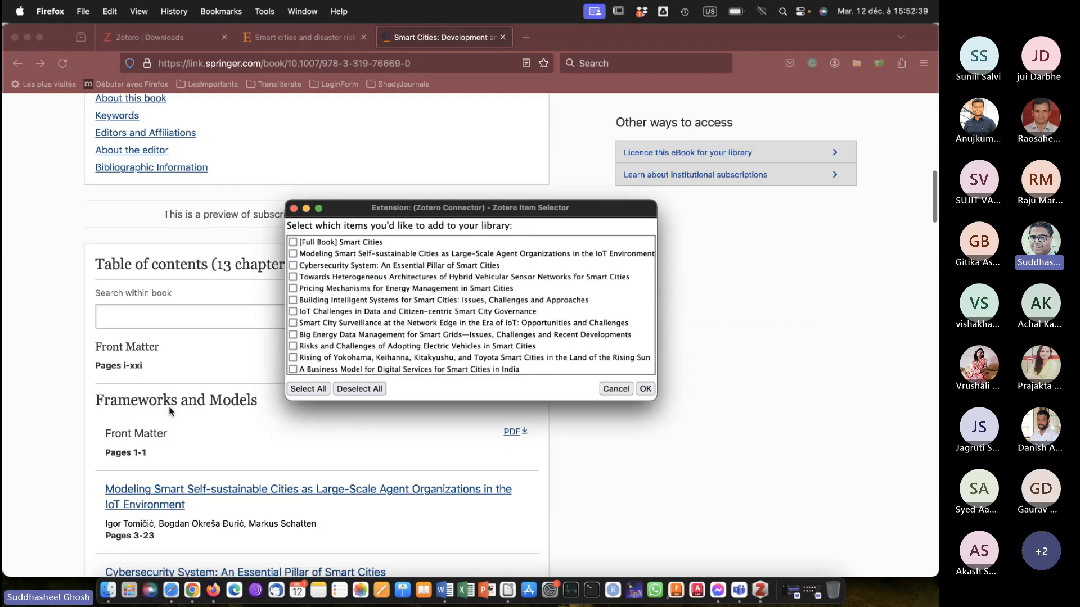
scroll(169, 411, down, 15)
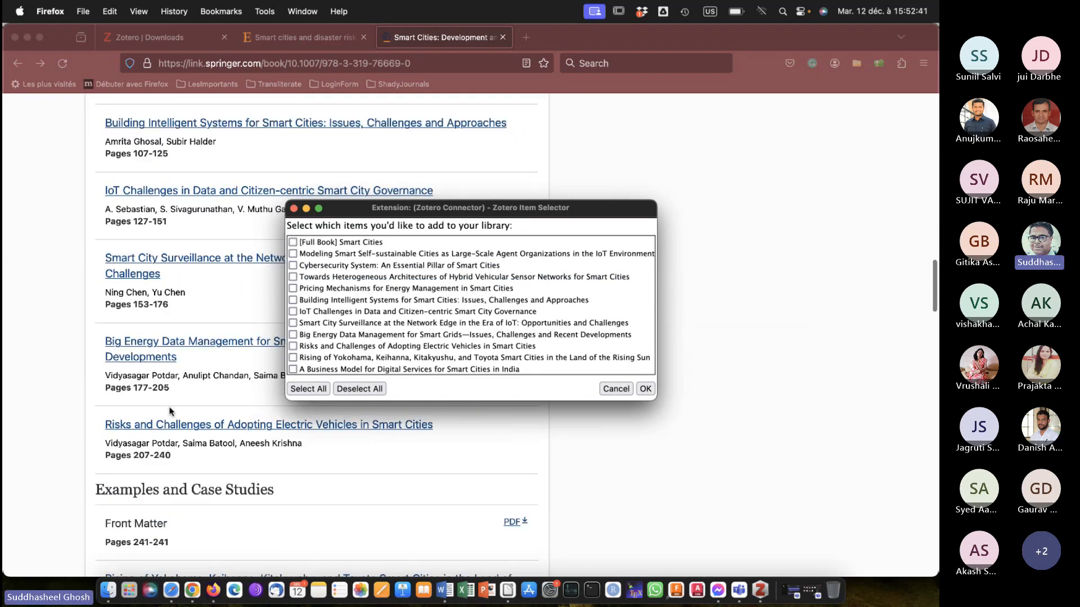
scroll(169, 411, down, 8)
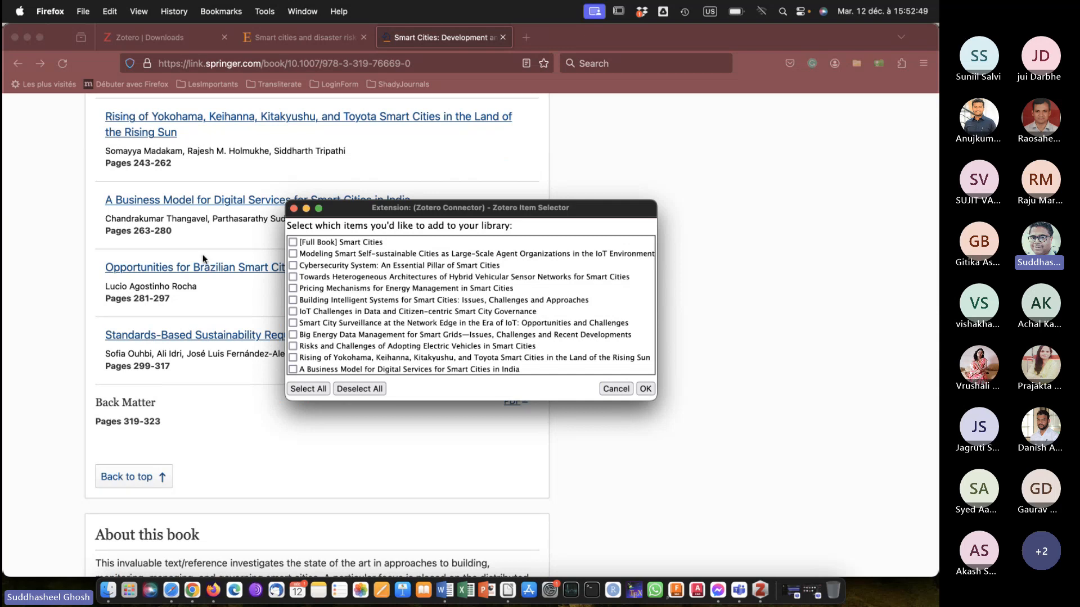
scroll(351, 326, down, 2)
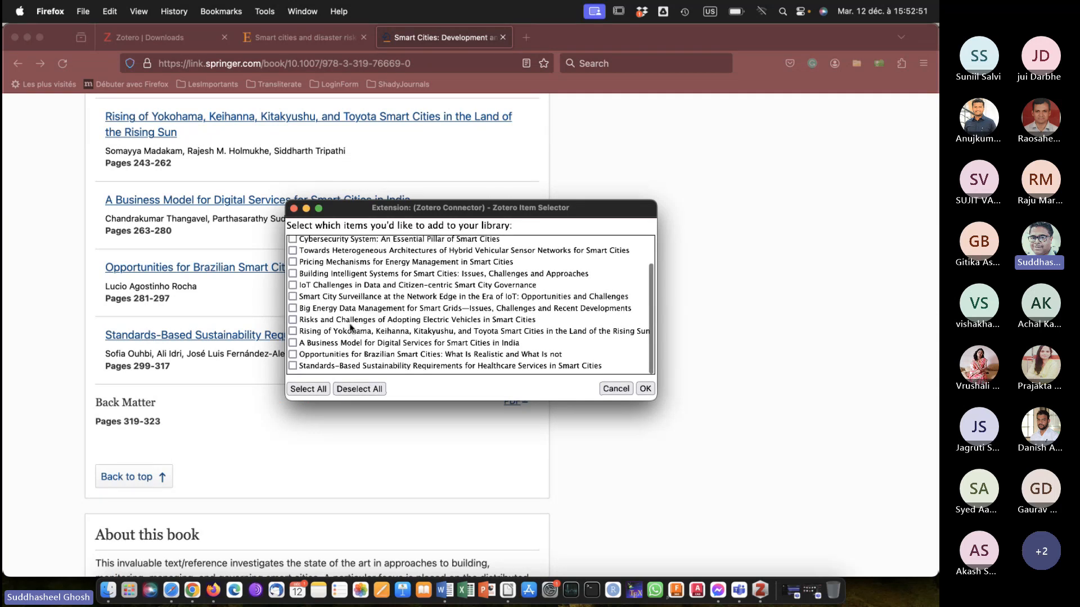
scroll(351, 326, up, 3)
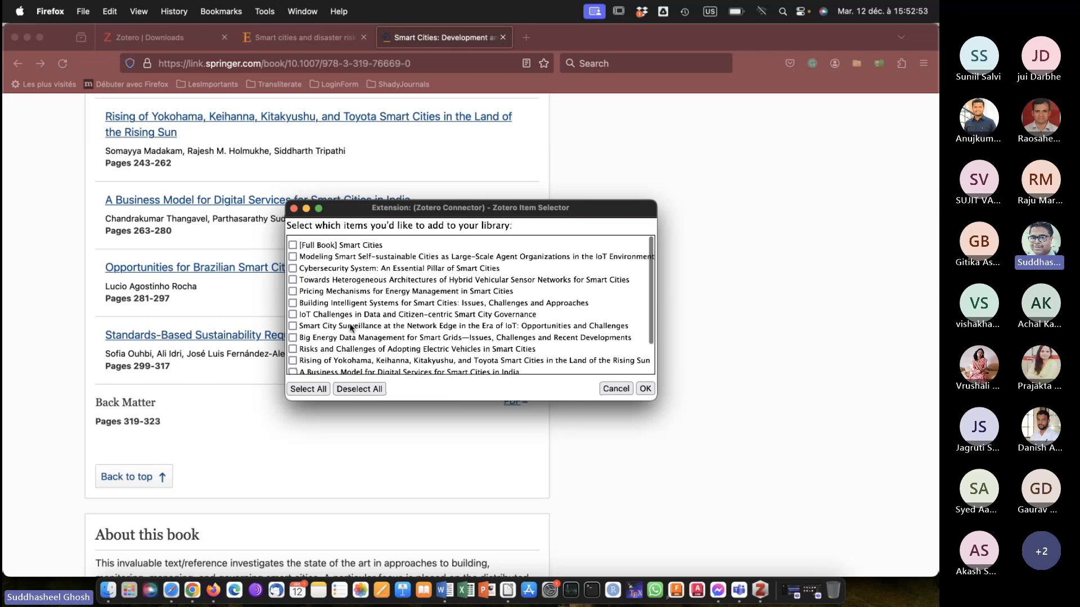
click(311, 390)
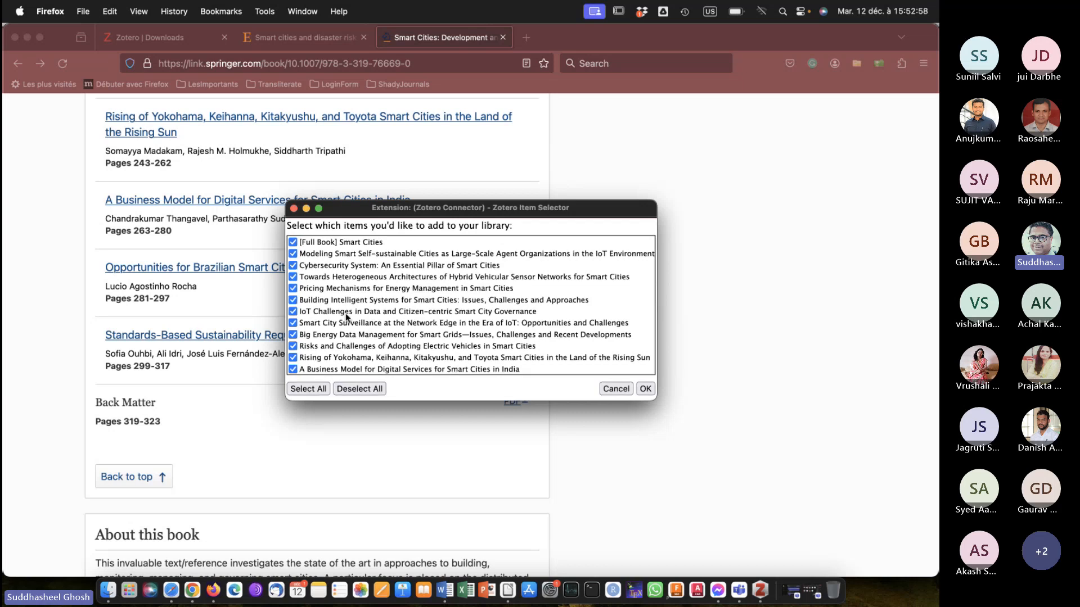
scroll(347, 318, down, 2)
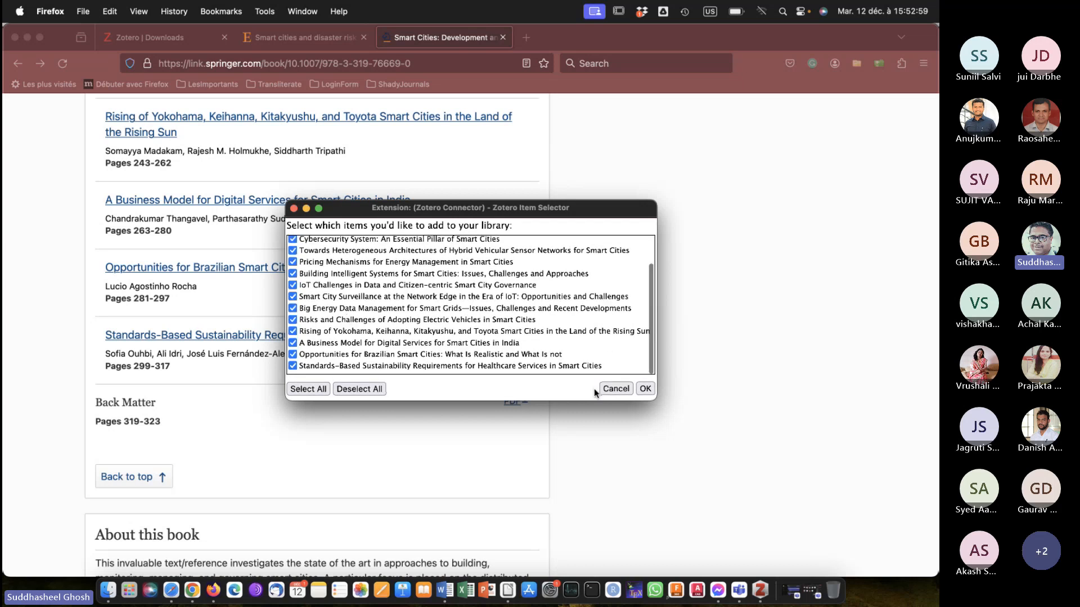
click(645, 389)
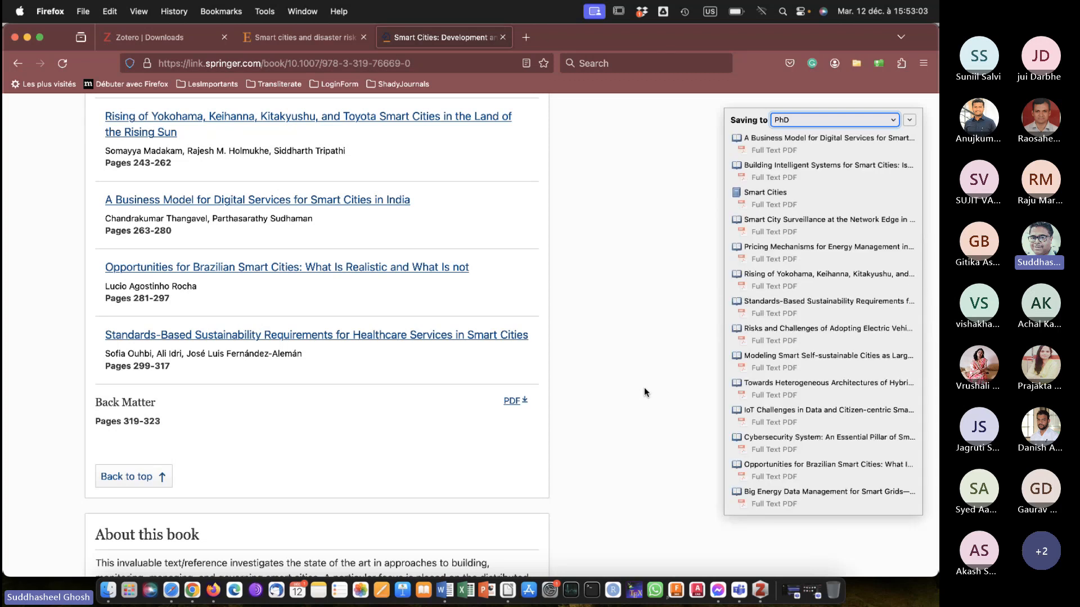
Switch to Zotero and examine the metadata of the newly saved Smart Cities book and several of its chapters.
click(759, 588)
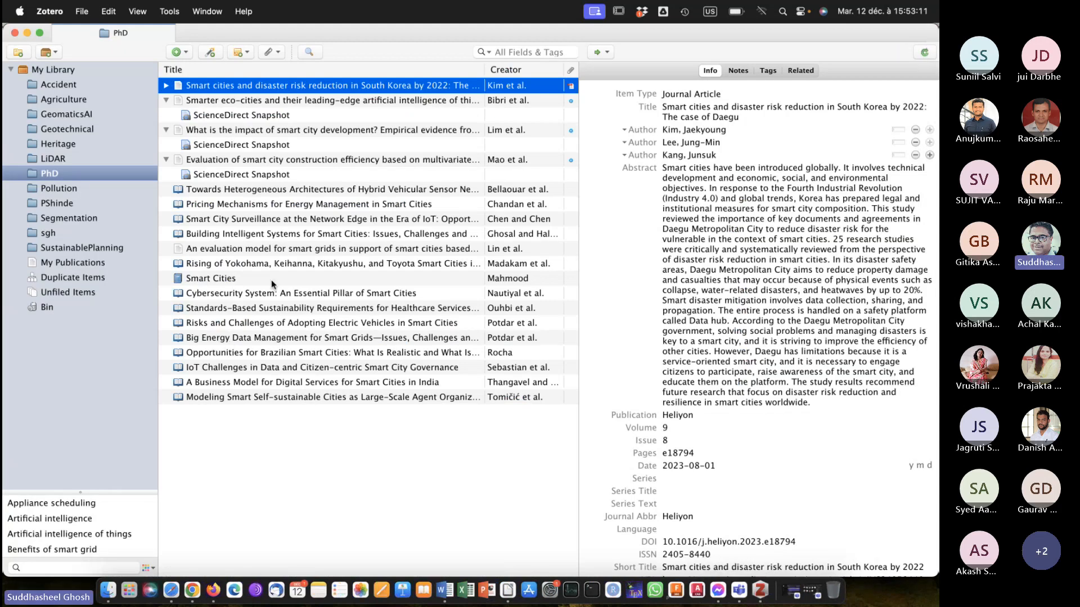
click(246, 191)
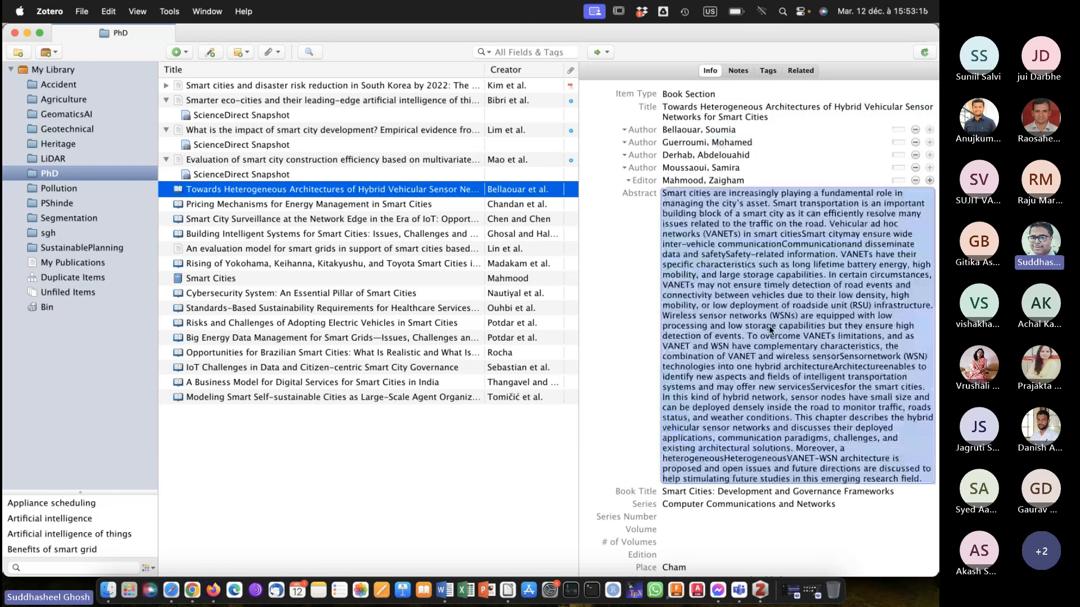
scroll(768, 325, down, 5)
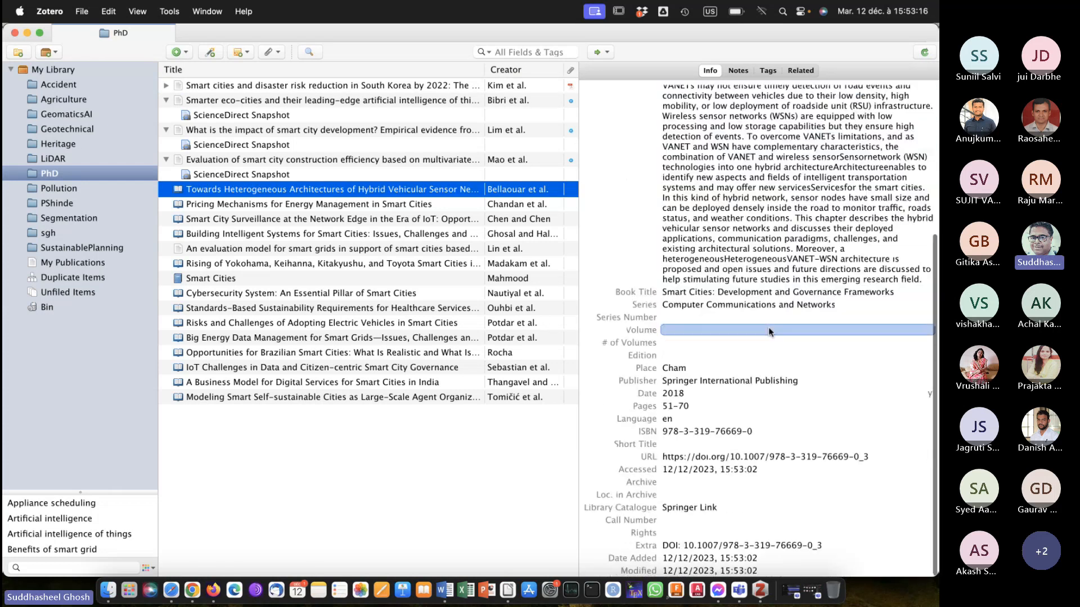
click(205, 201)
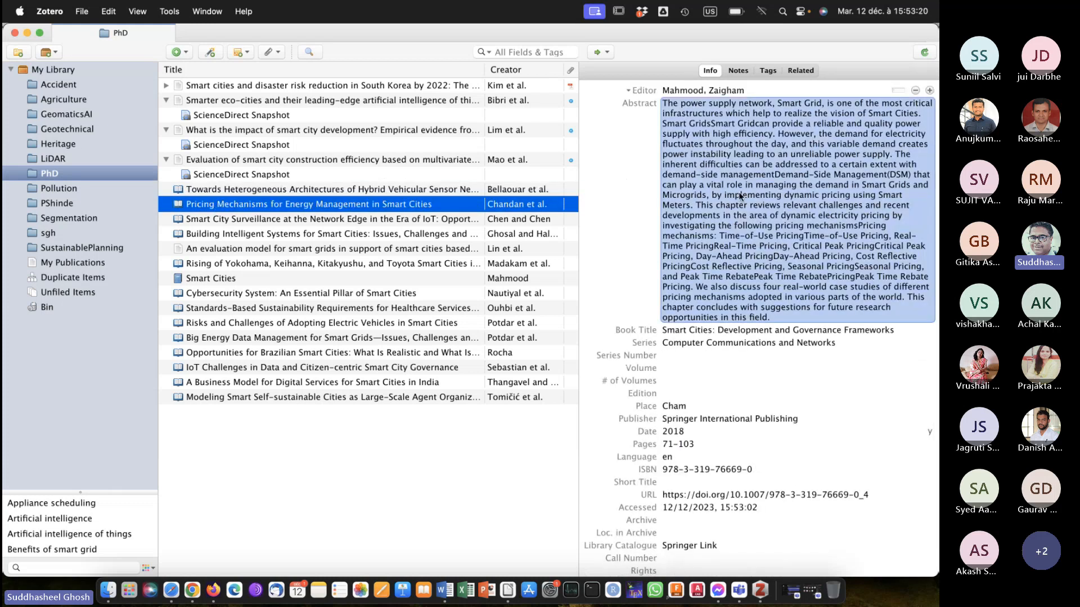
scroll(740, 195, up, 3)
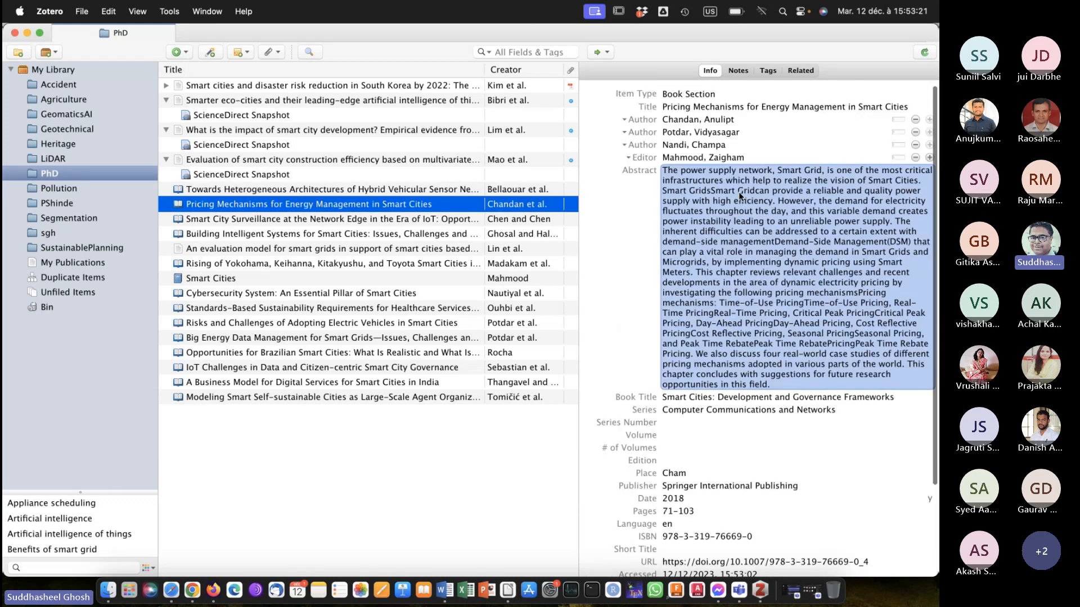
click(208, 279)
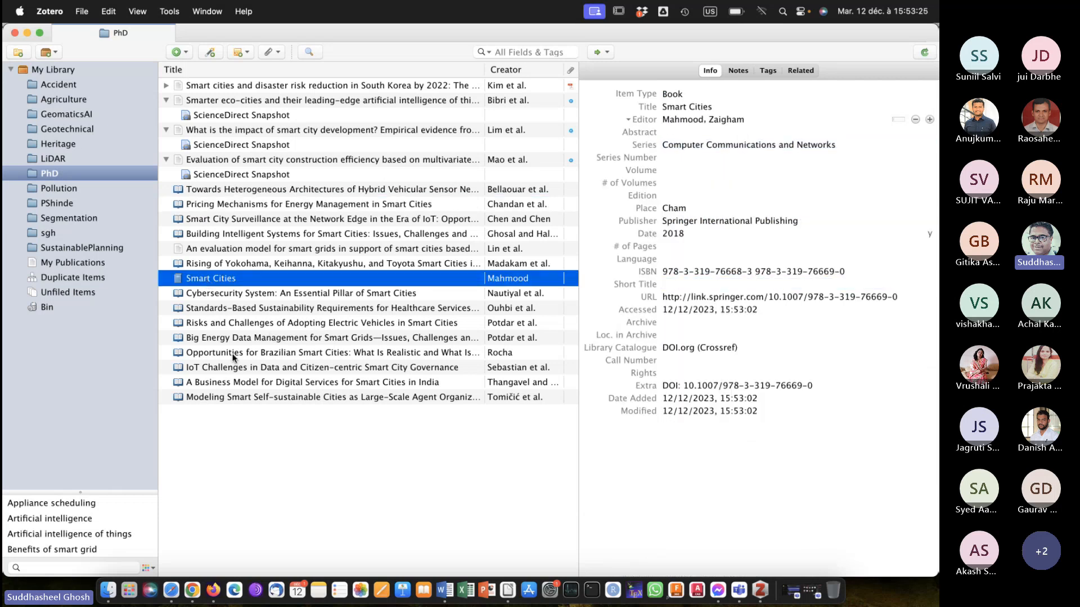
click(208, 295)
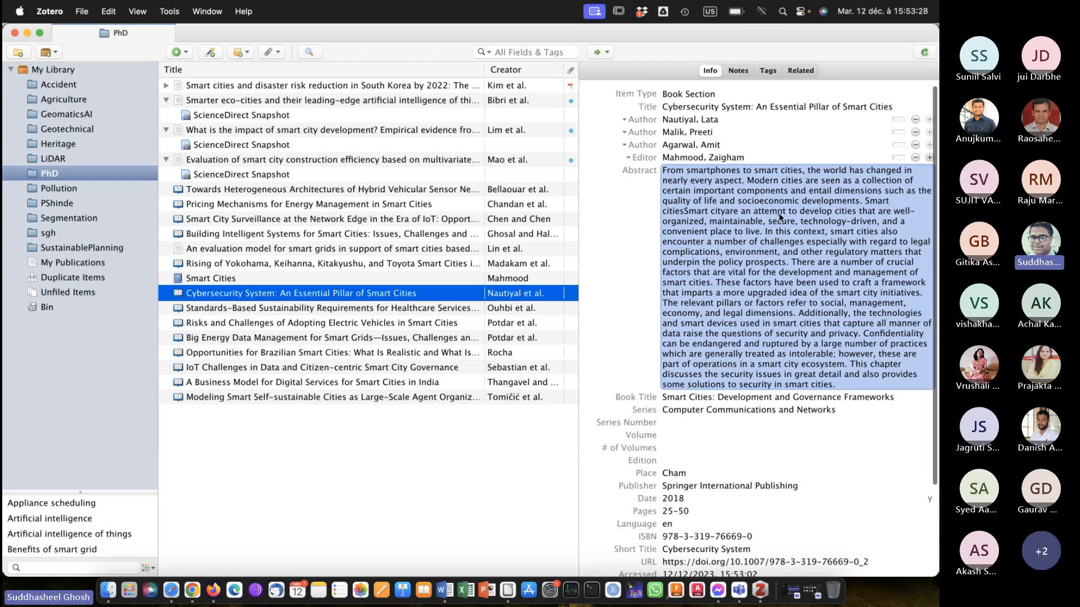
scroll(781, 218, down, 5)
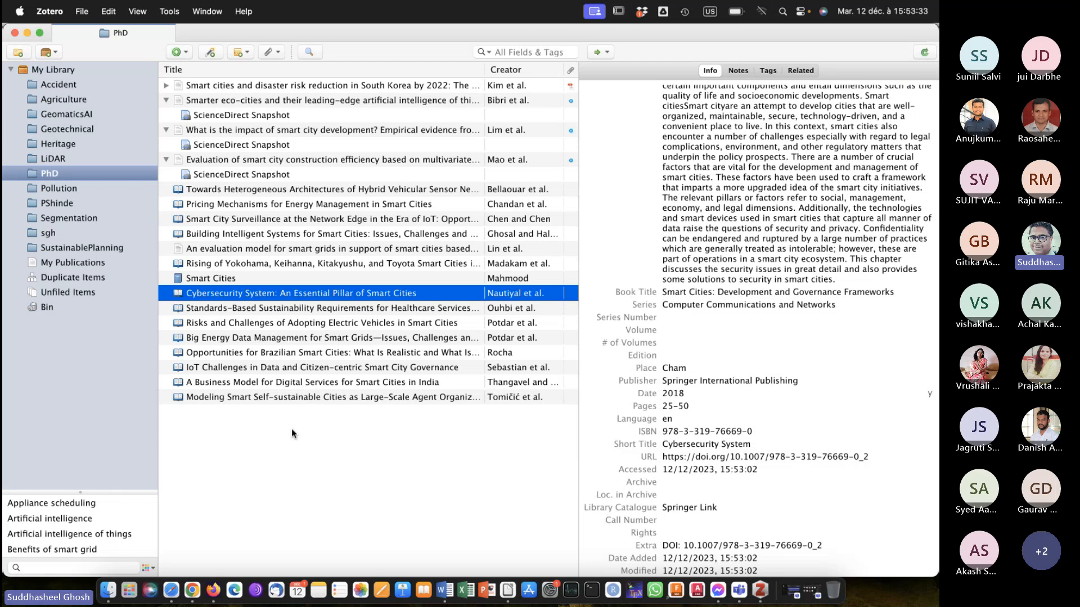
Return to Firefox, check the PDF download status and book contents, and reopen and cancel the Zotero item selector.
click(192, 588)
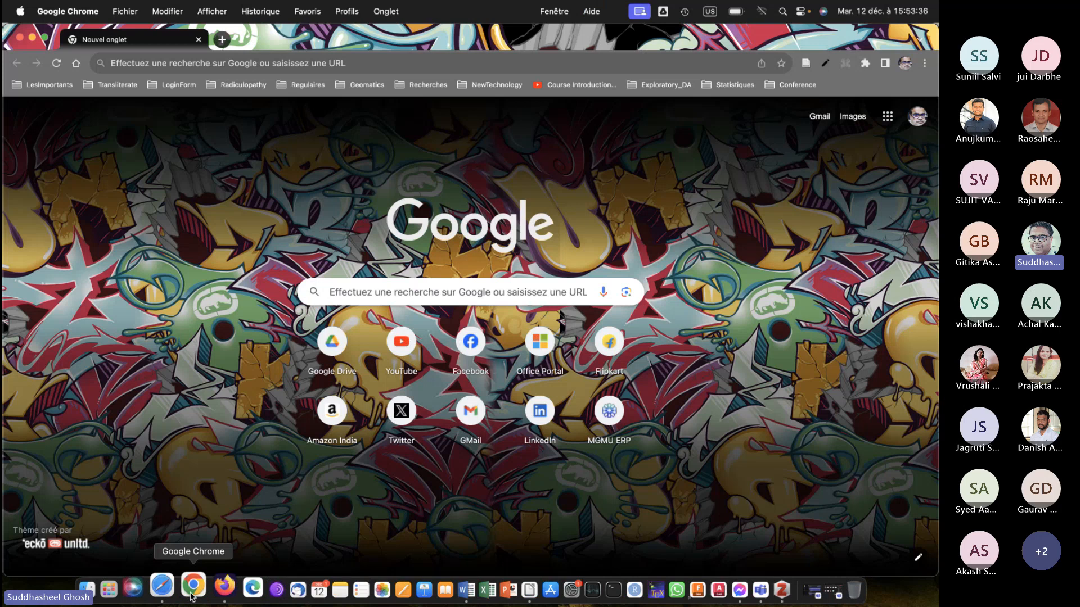
click(224, 587)
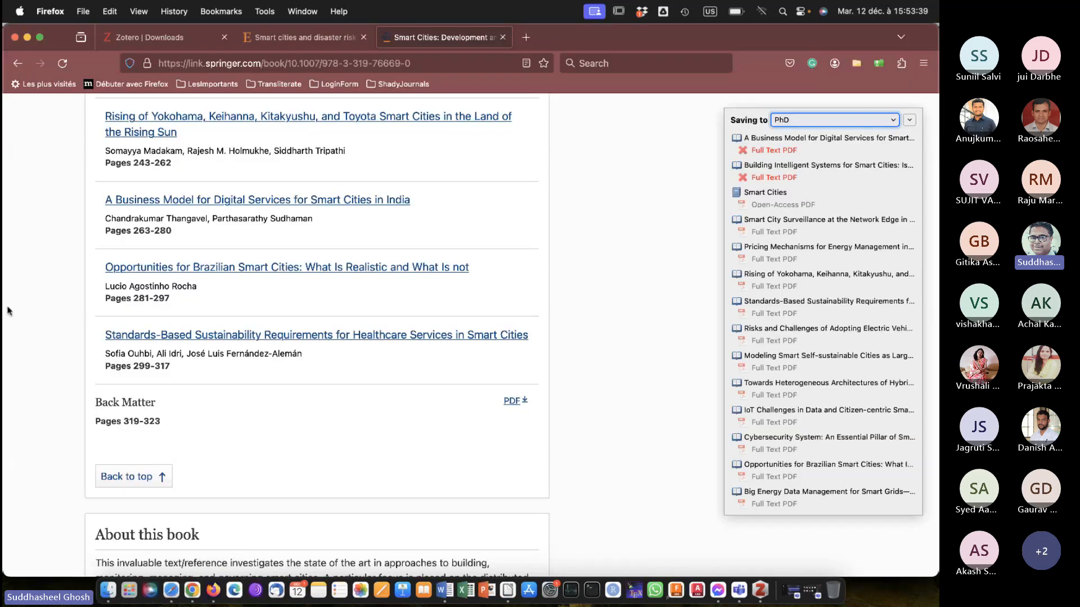
scroll(8, 311, up, 20)
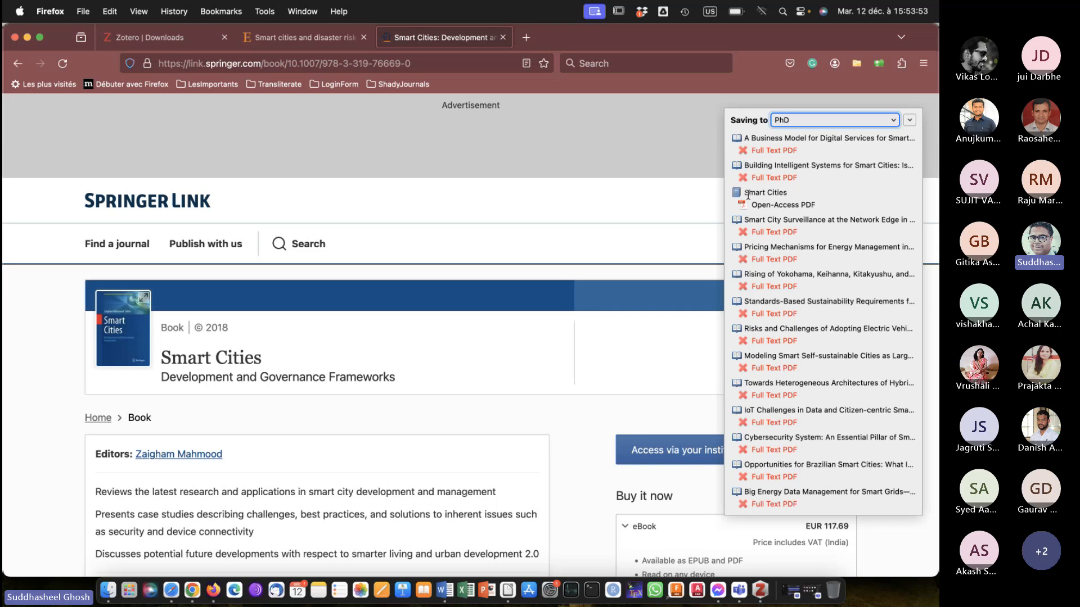
scroll(416, 282, down, 15)
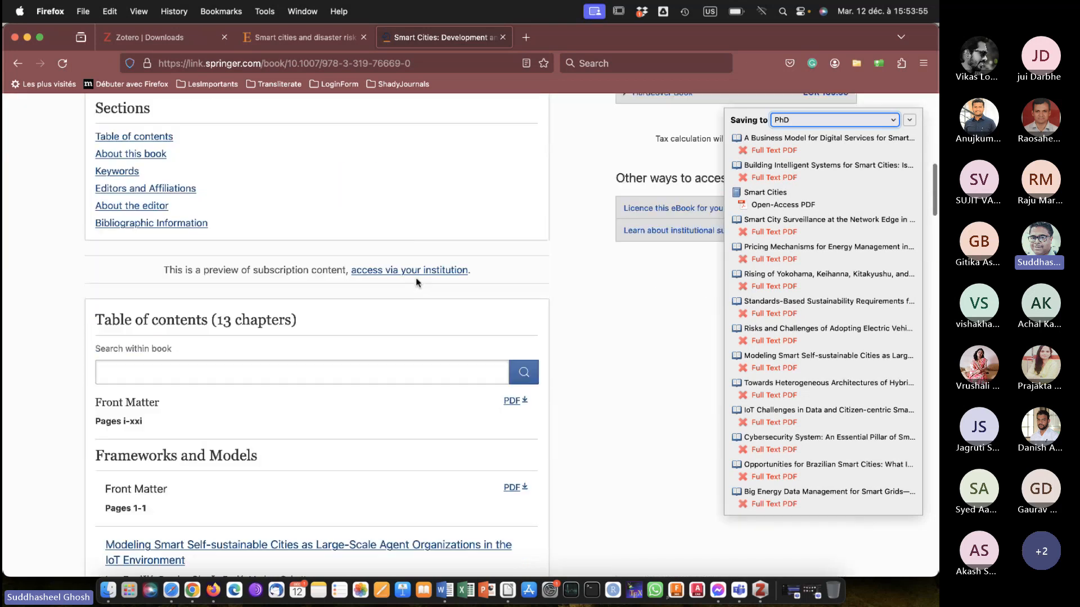
scroll(416, 283, down, 3)
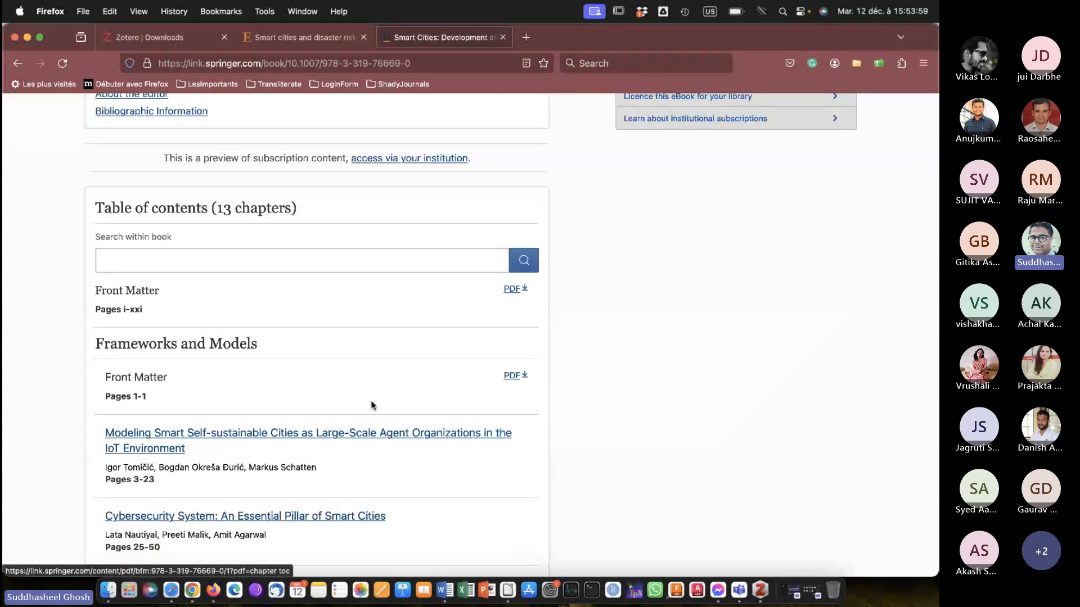
scroll(508, 391, up, 18)
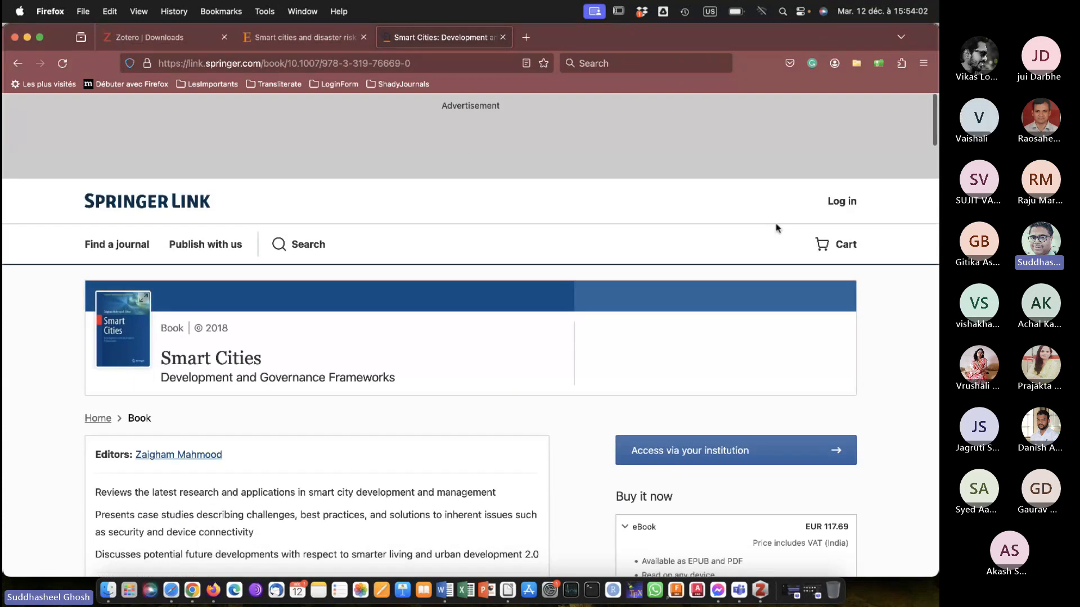
click(856, 64)
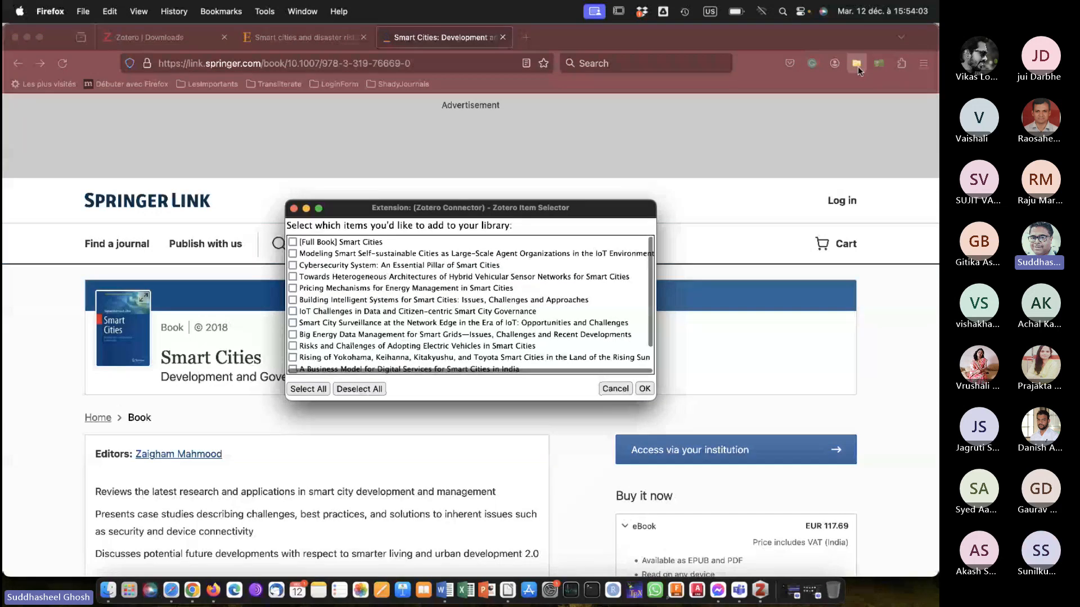
click(607, 388)
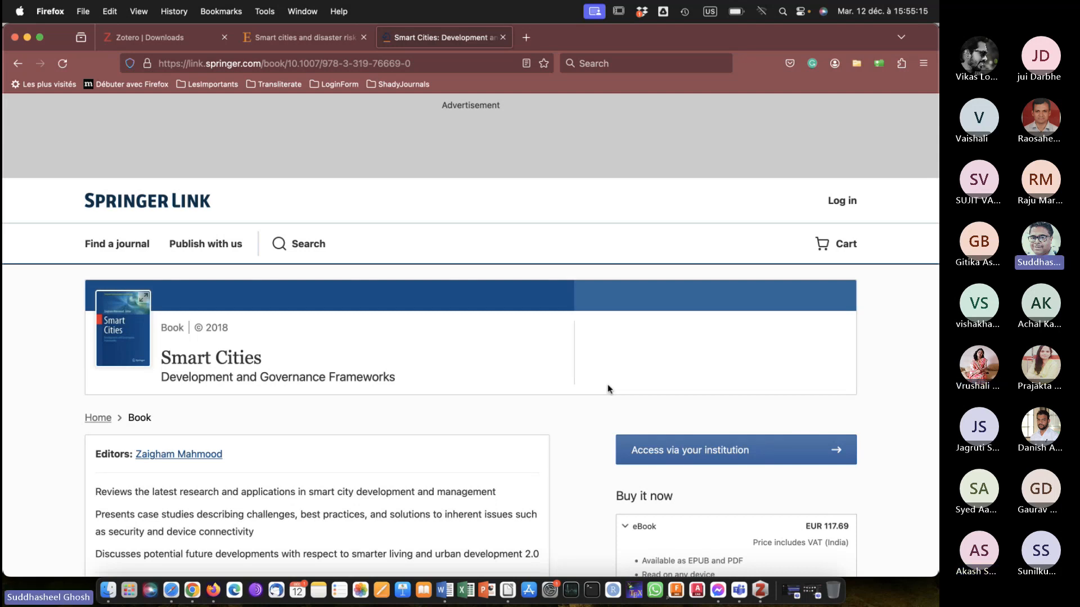
click(778, 496)
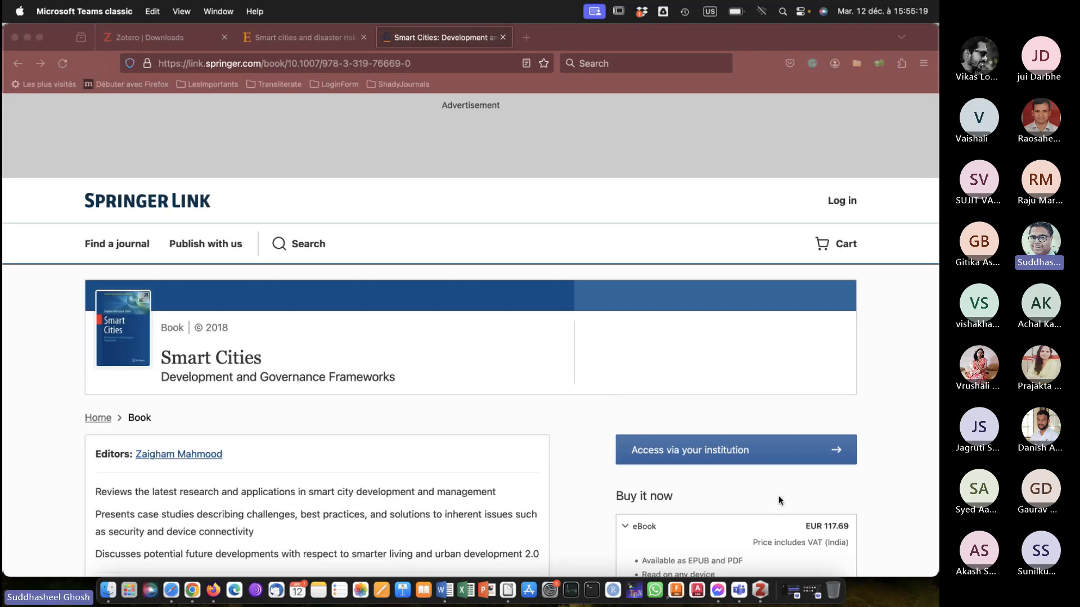
click(405, 434)
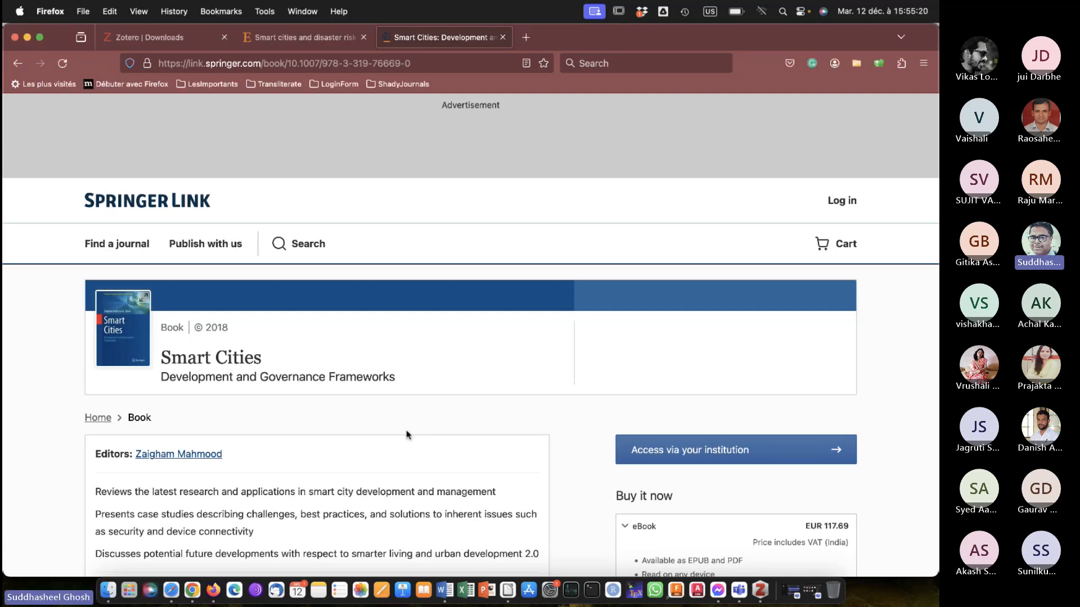
Switch to Microsoft Word and delete all the text and citations in Document1.
click(447, 589)
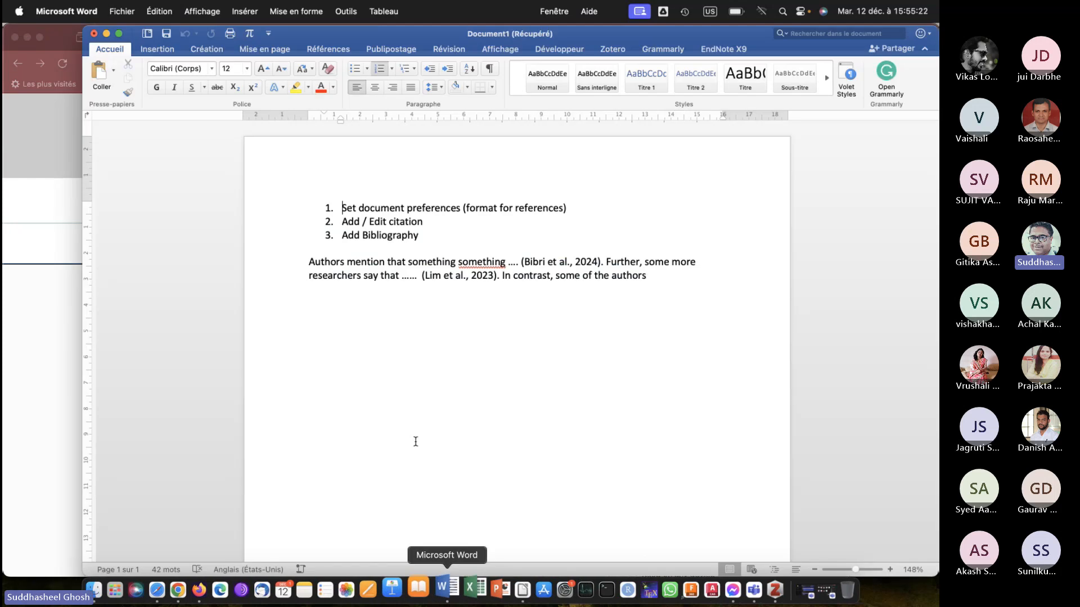
click(403, 295)
key(super+a)
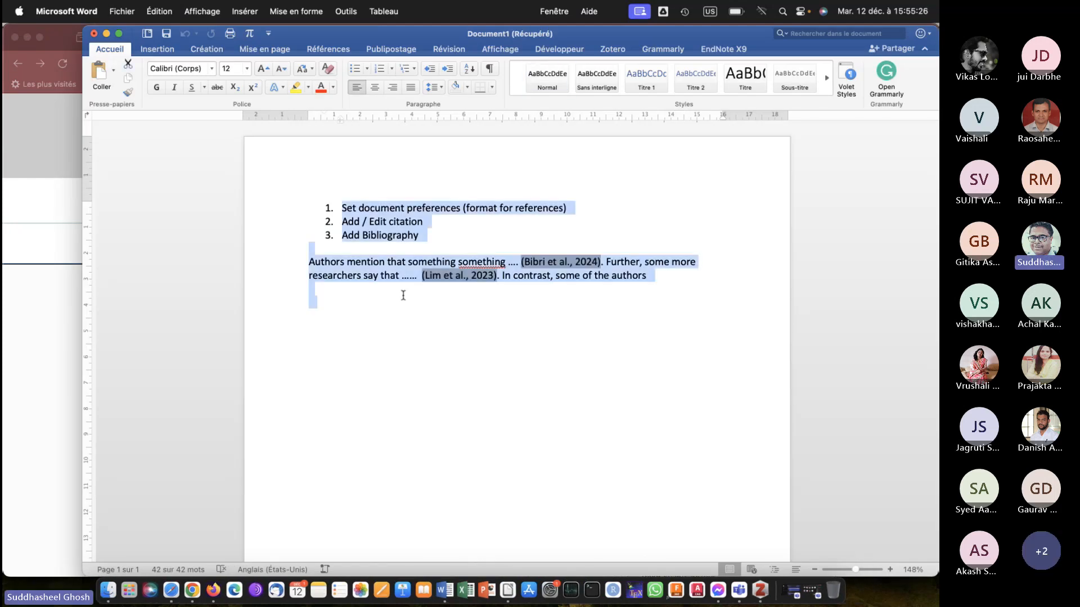
key(BackSpace)
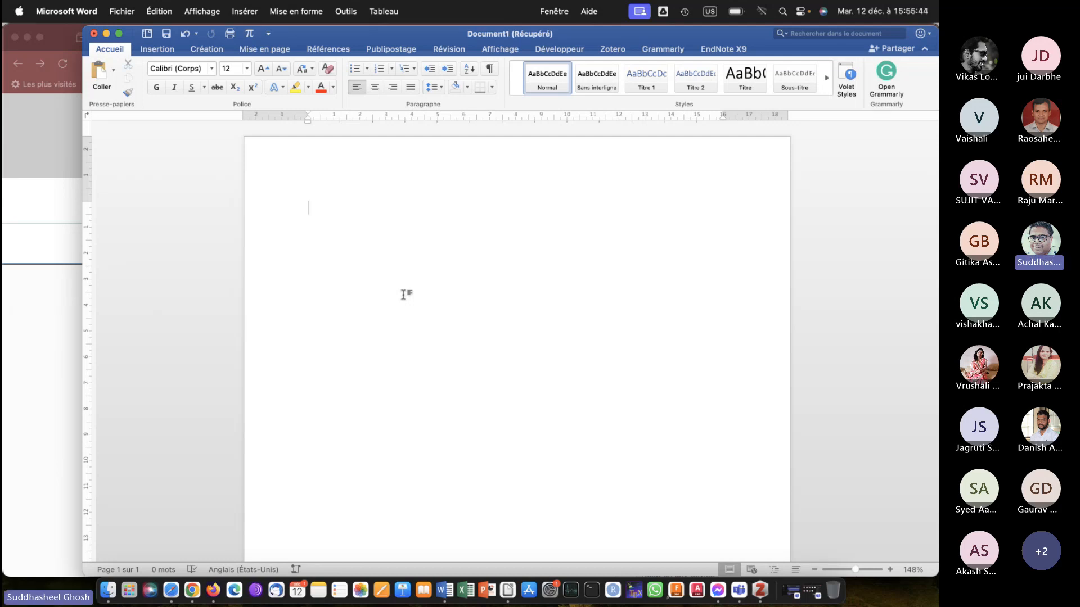
scroll(403, 295, up, 3)
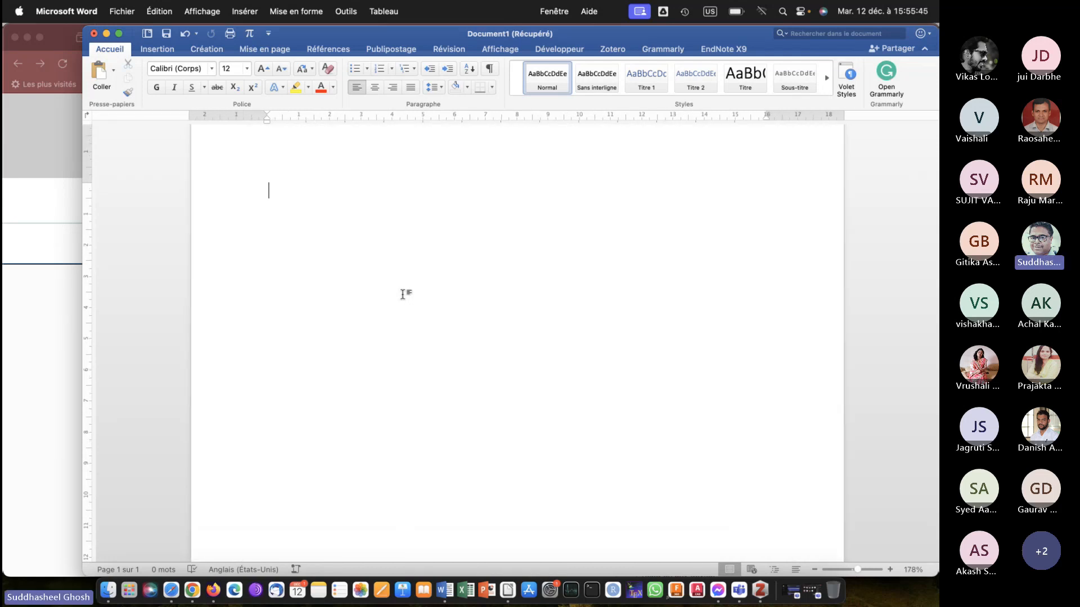
scroll(403, 294, up, 2)
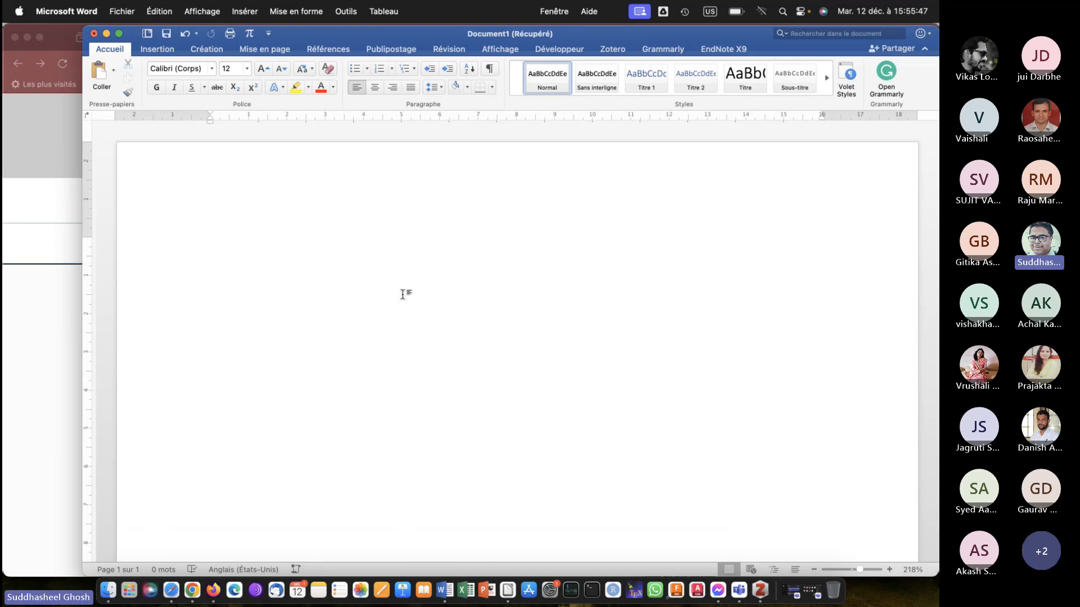
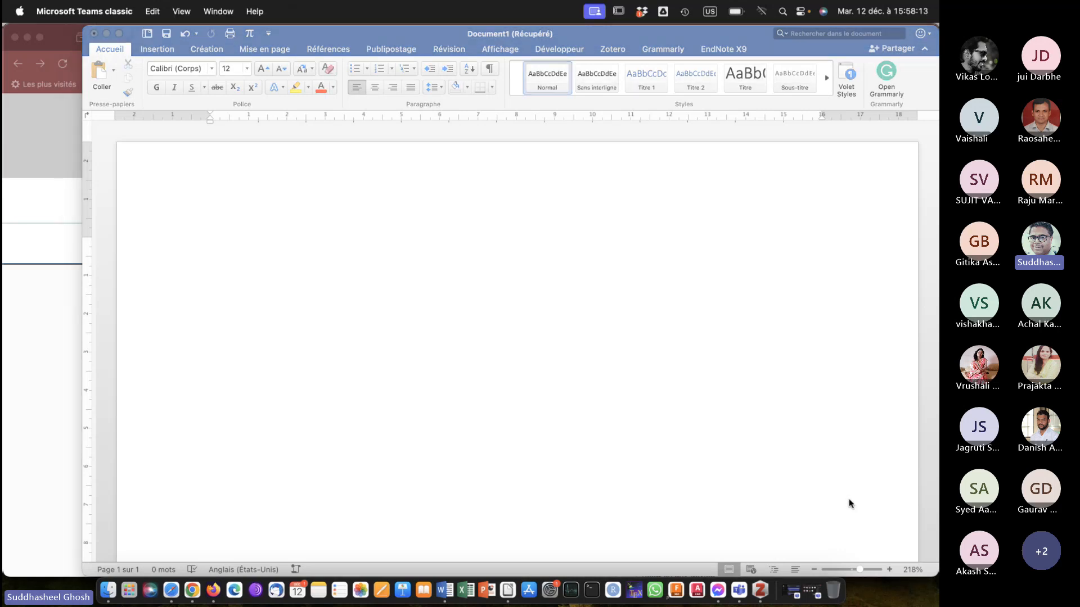
Enter the line "Title of the paper" and, after a blank line, the heading "Introduction" in the empty document.
click(251, 260)
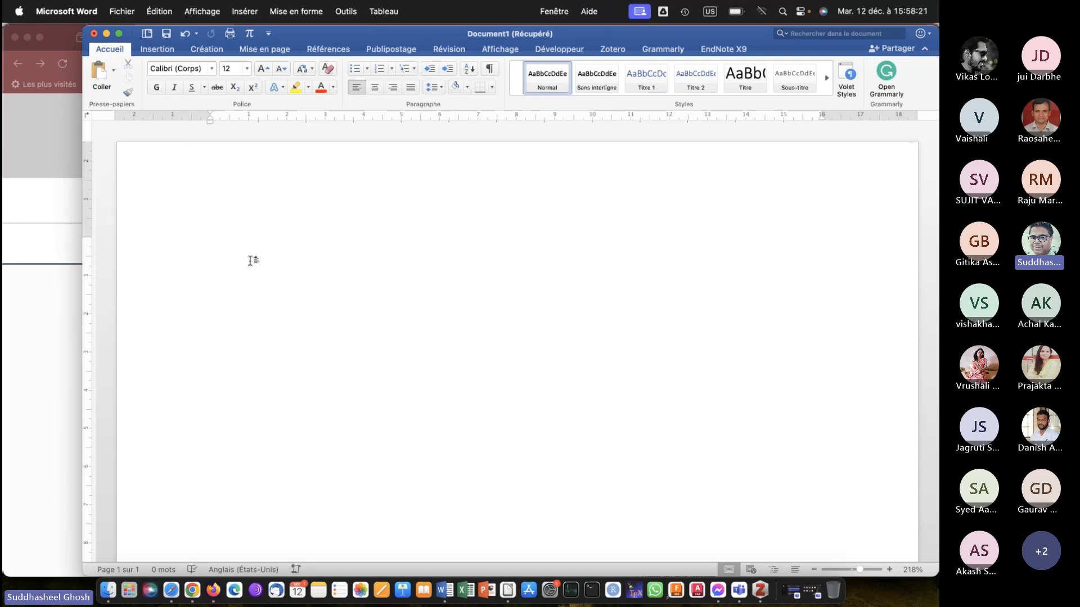
key(super+z)
text(Title of the paper)
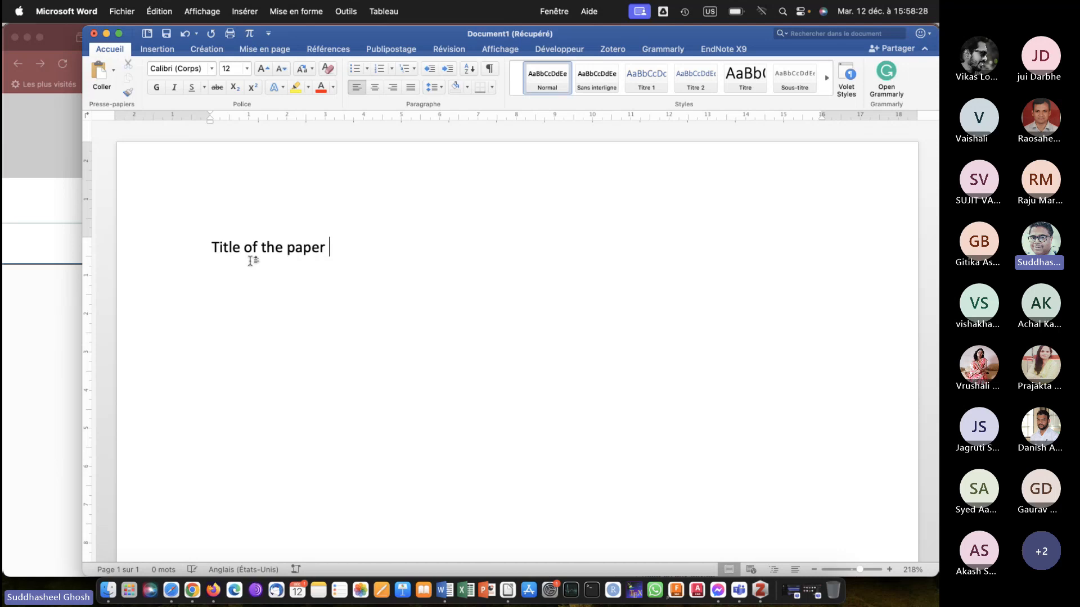
key(Return)
key(Return)
text(Introduction)
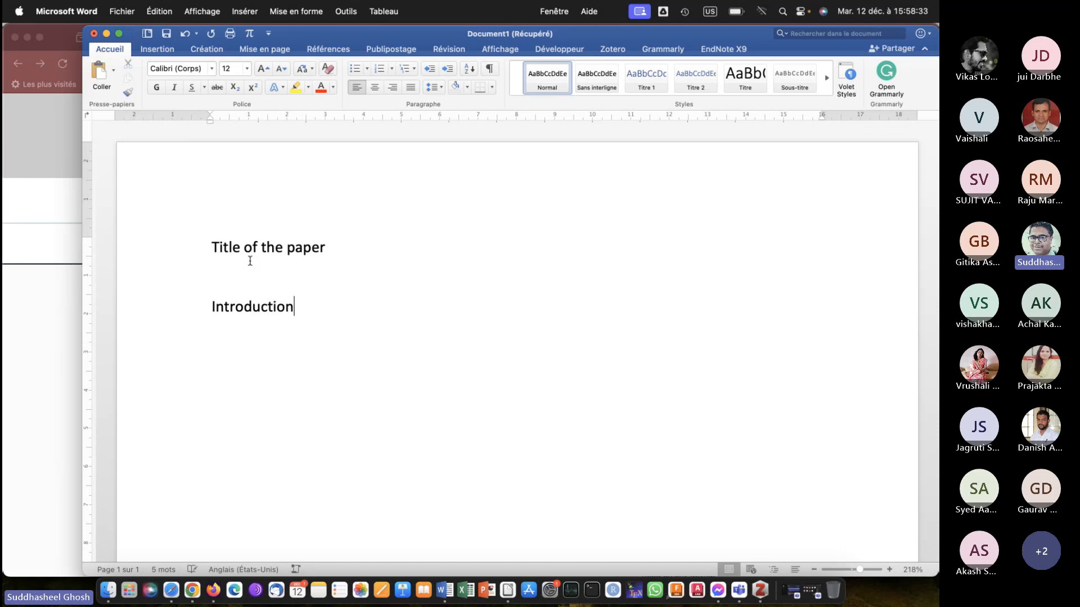
Add the headings "Literature review" and "Materials and methods" below Introduction, separated by blank lines.
key(Return)
key(Return)
text(Literatur)
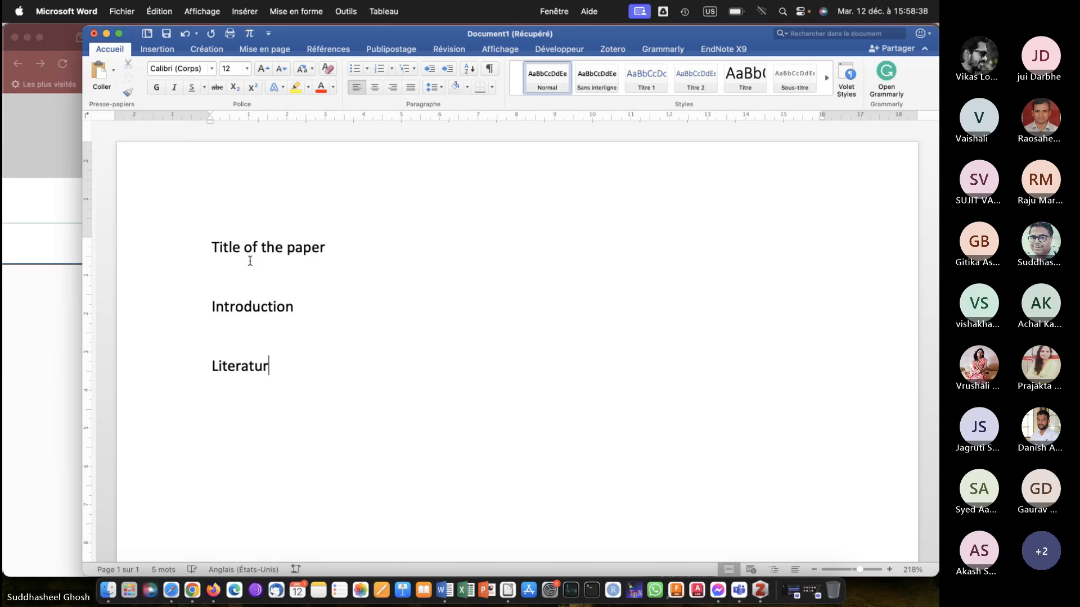
text(e review)
key(Return)
key(Return)
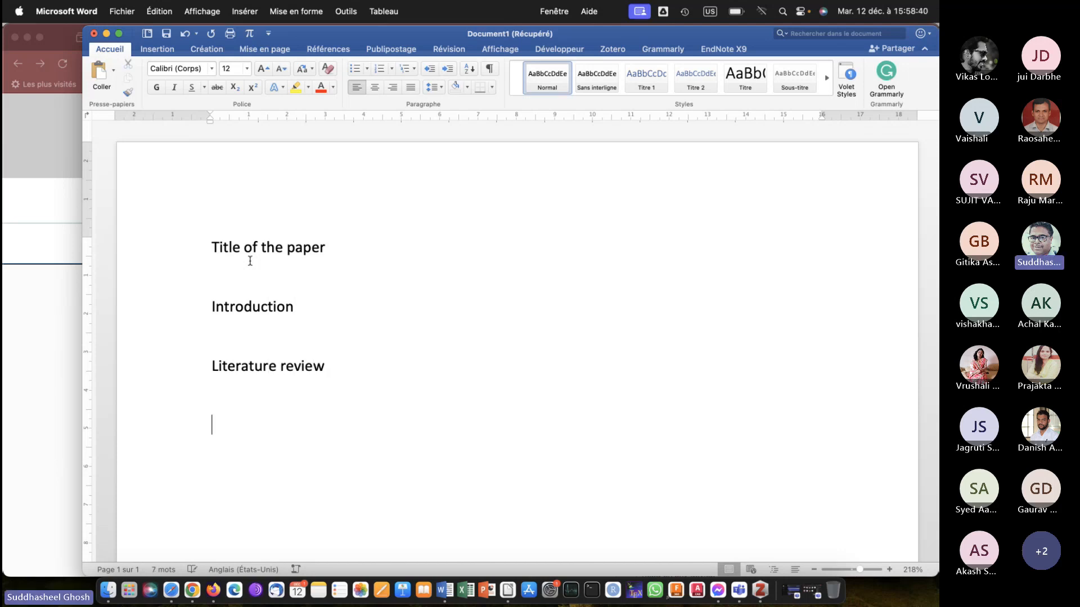
text(Materials and methods)
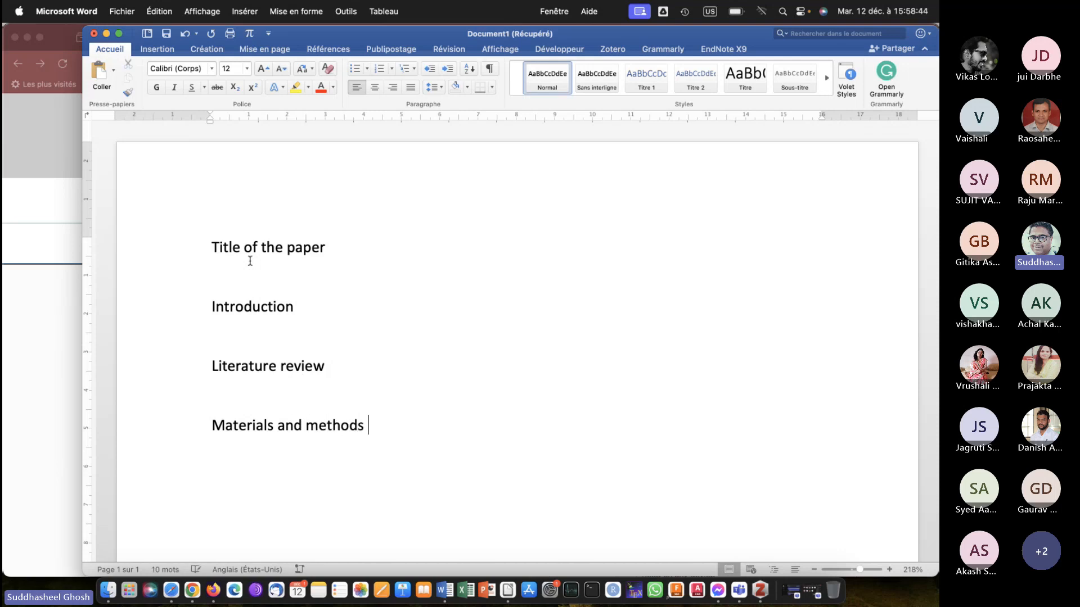
Add the headings "Results and discussion" and "Conclusions and future scope" at the end of the outline.
key(Return)
text(Results and discussion)
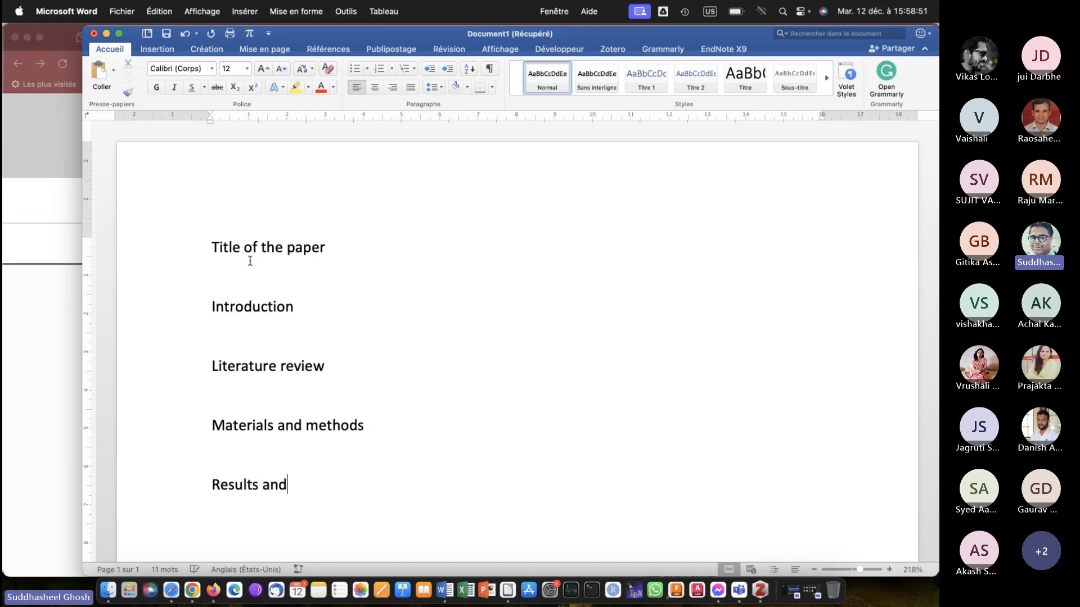
key(Return)
key(Return)
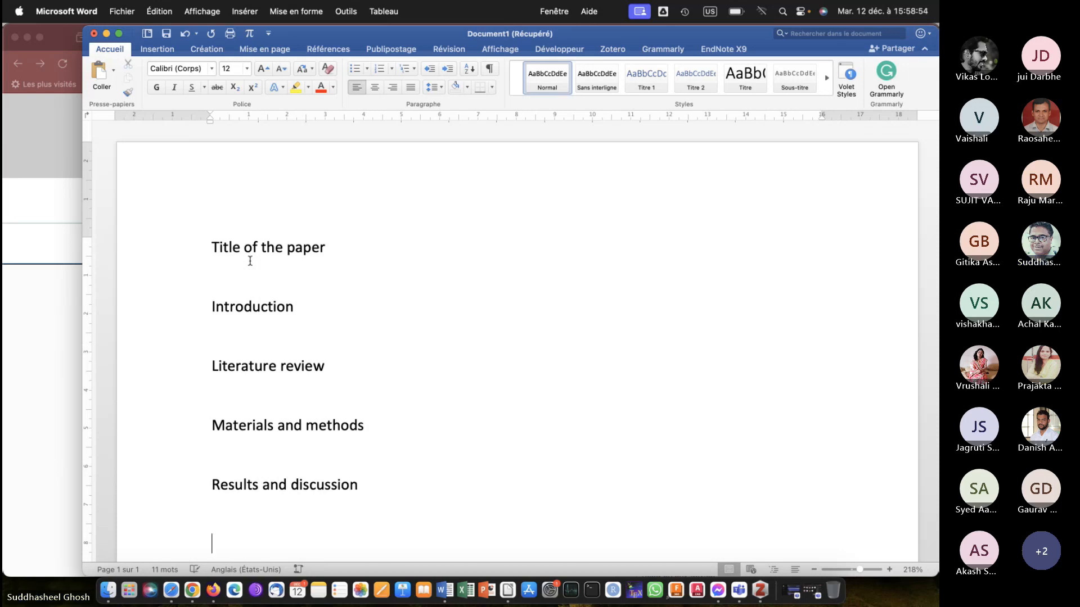
text(Con)
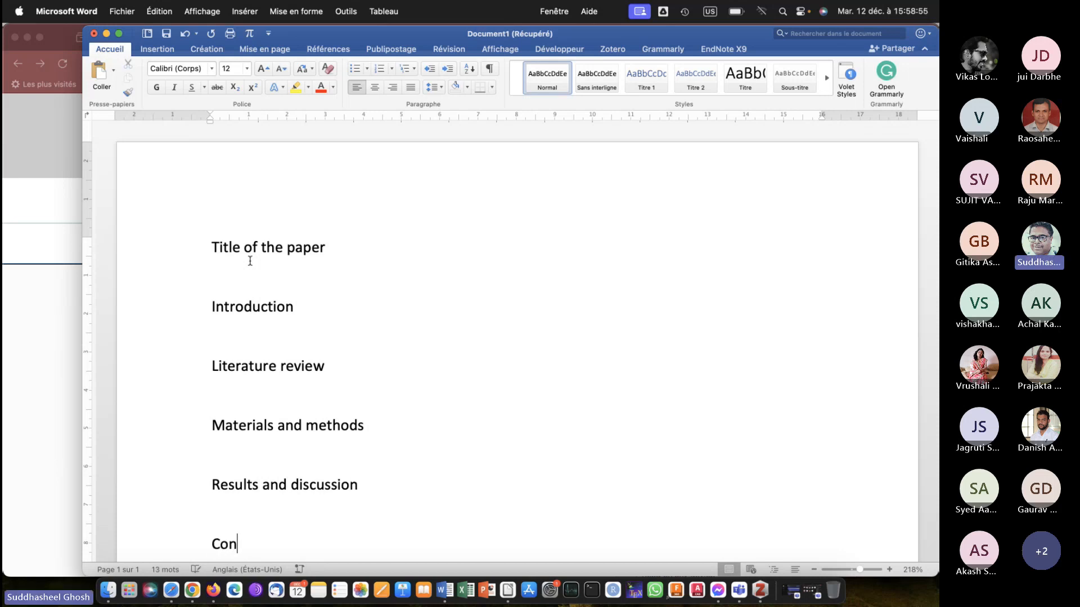
text(clusions and )
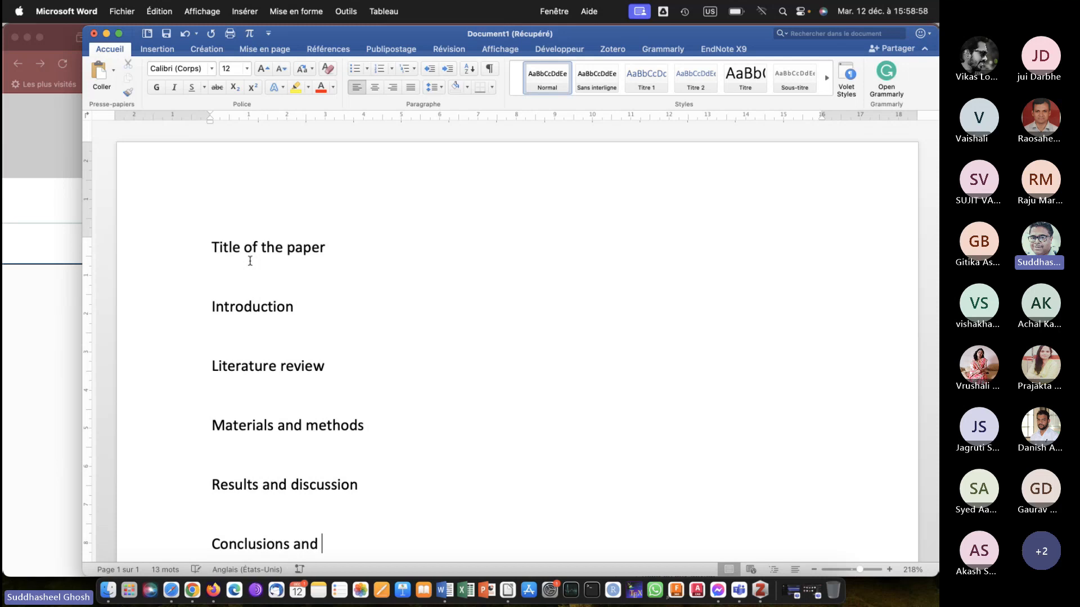
text(future scope)
key(Return)
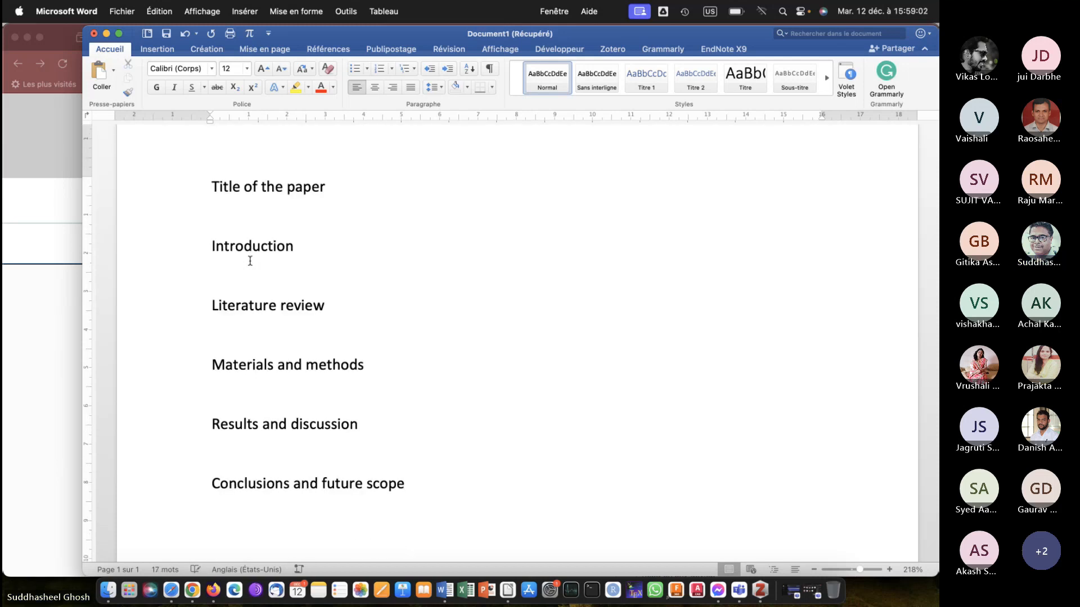
Add extra blank space between the paper title and the Introduction heading.
click(228, 246)
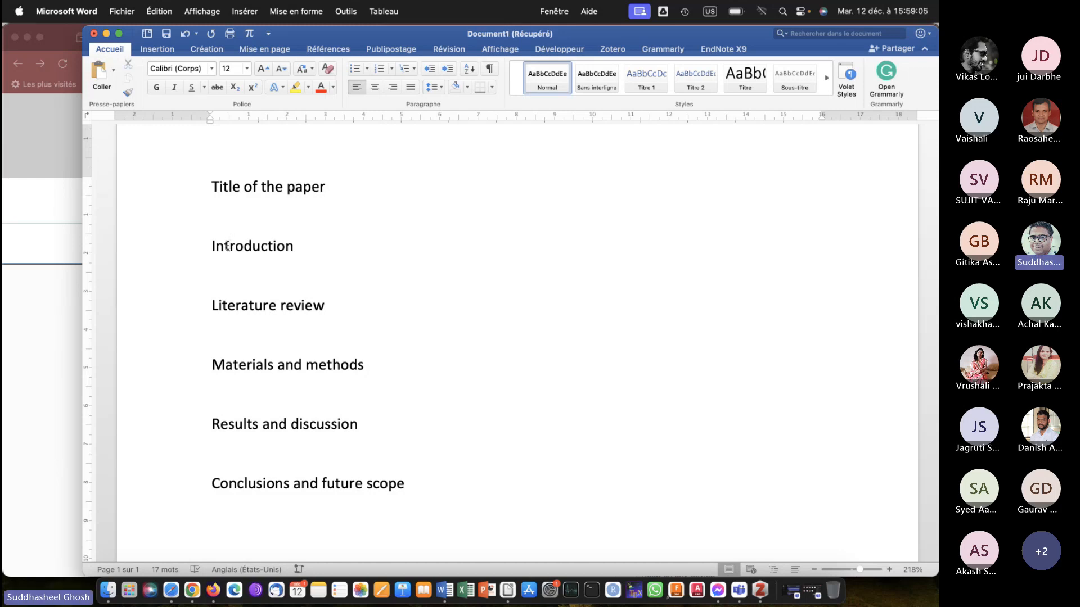
scroll(228, 246, up, 2)
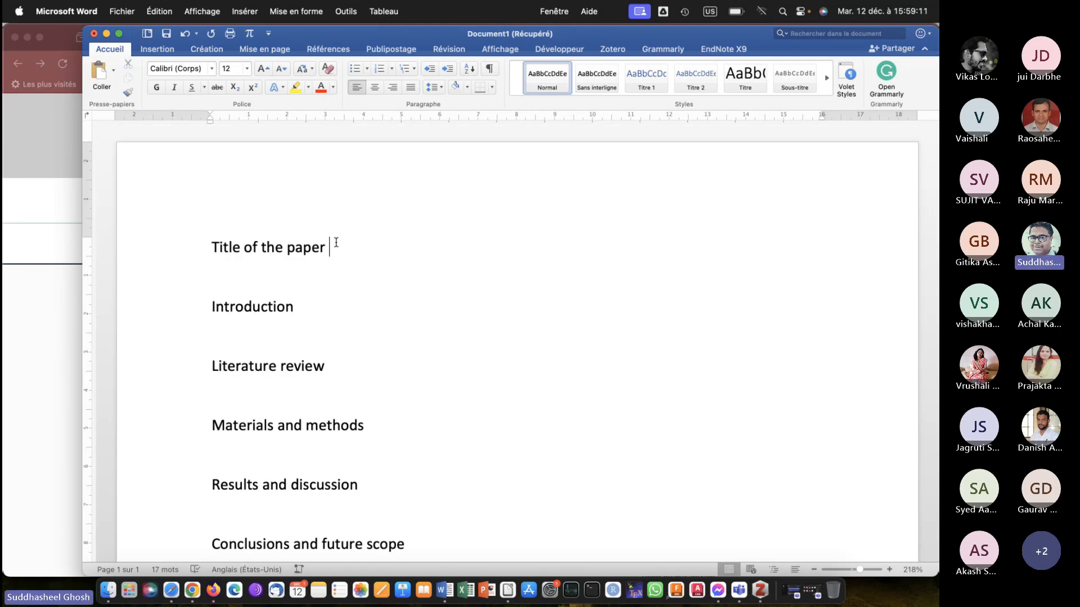
key(Return)
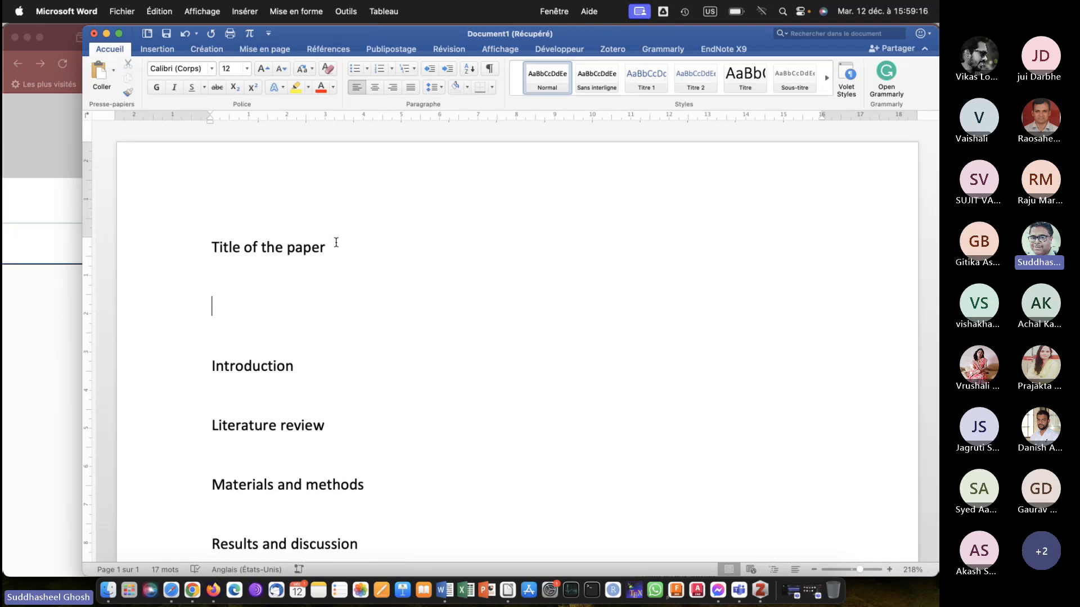
text(T)
key(BackSpace)
click(230, 331)
key(BackSpace)
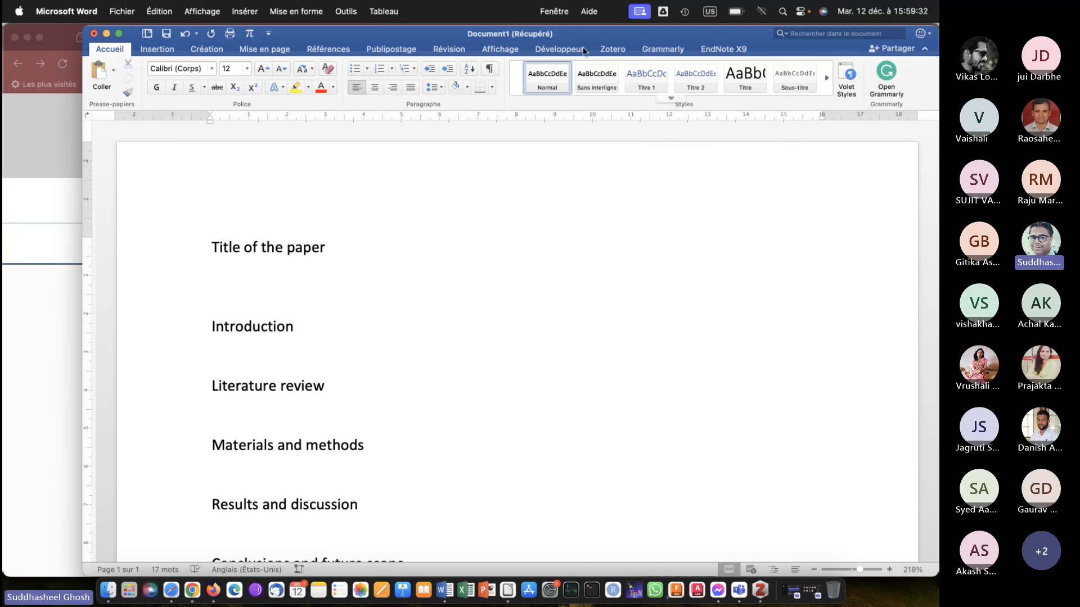
View the available text styles, close them unchanged, and add a blank line beneath the Introduction heading.
click(671, 100)
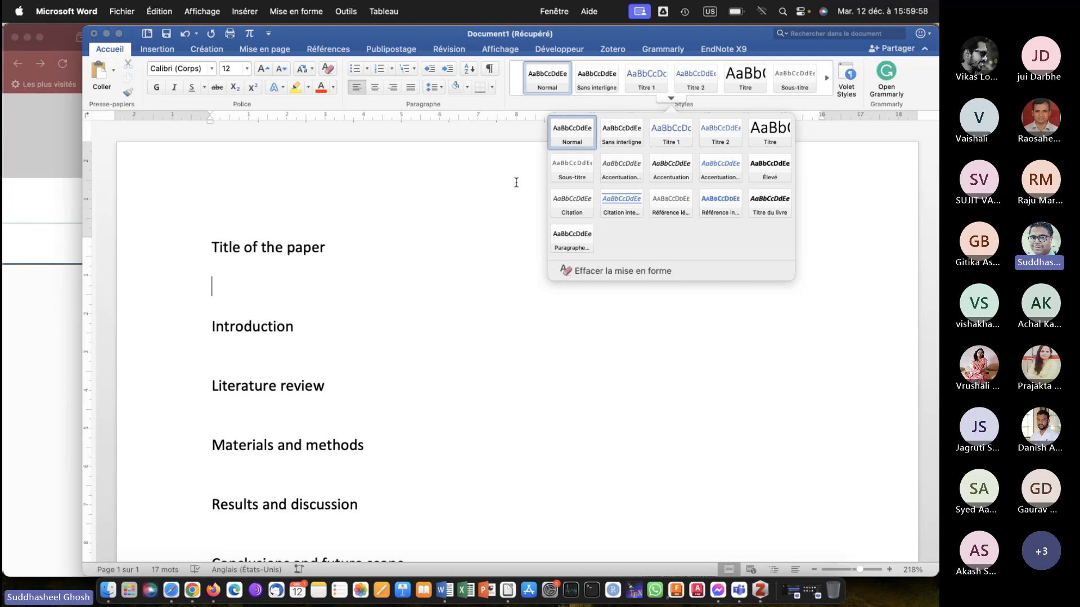
click(345, 342)
click(319, 342)
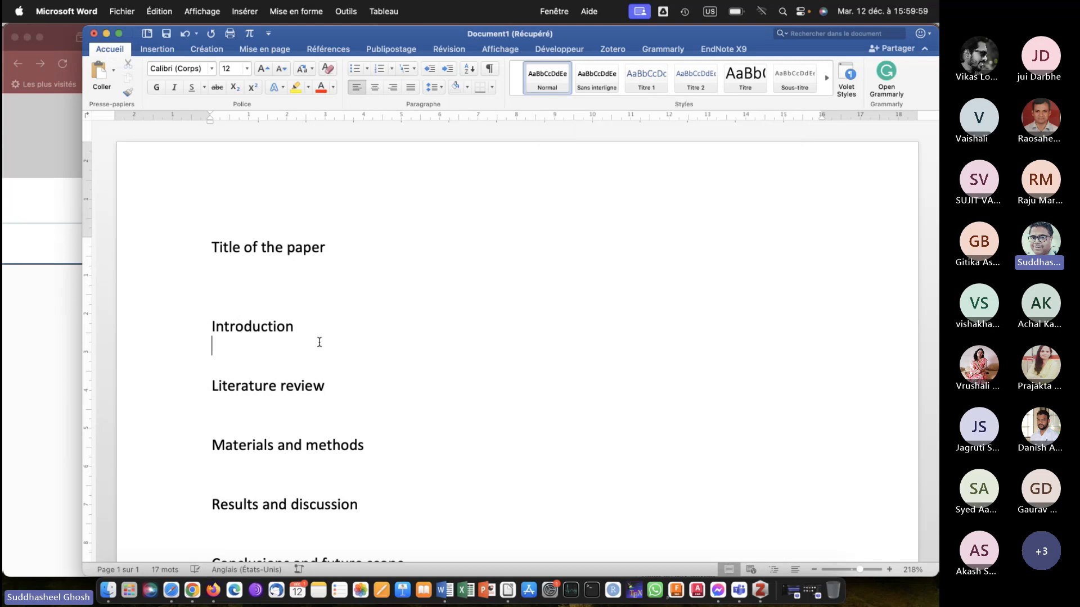
key(Return)
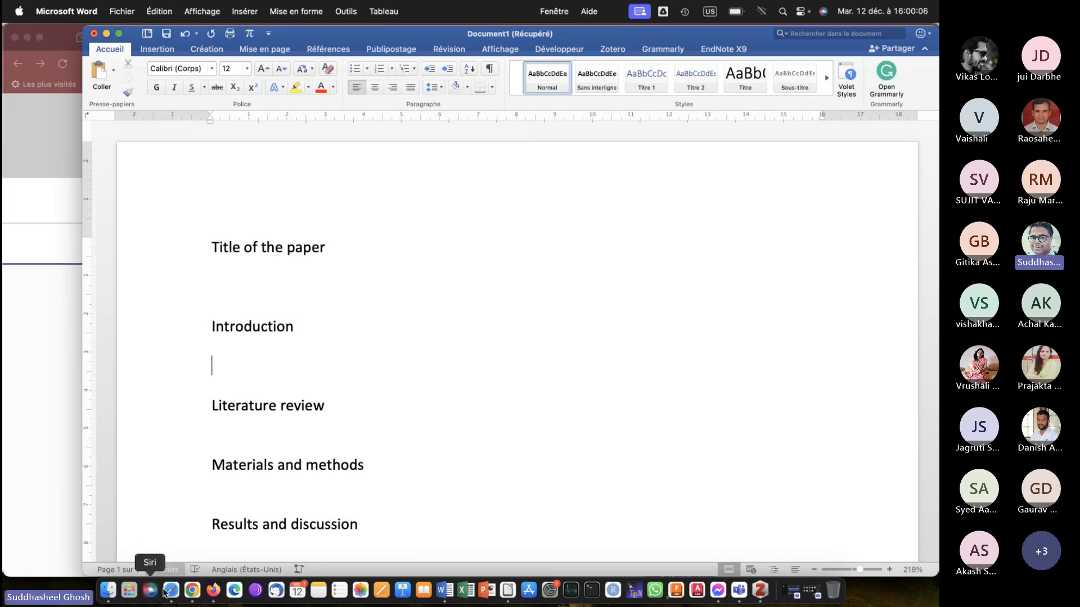
Switch to Firefox and search the web for "wikipedia smart cities" in a new tab.
click(211, 588)
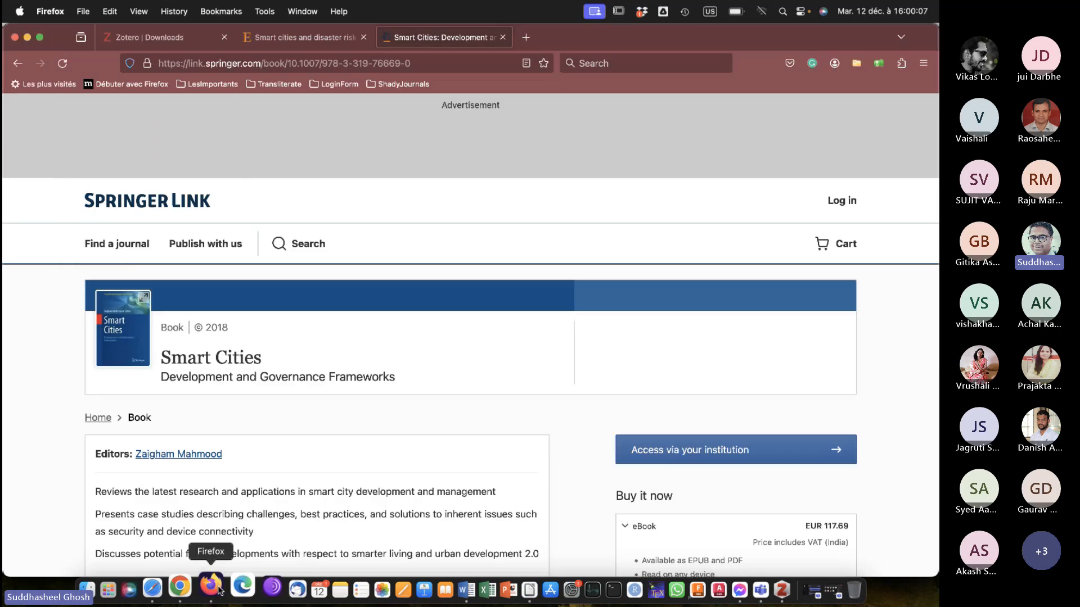
click(526, 38)
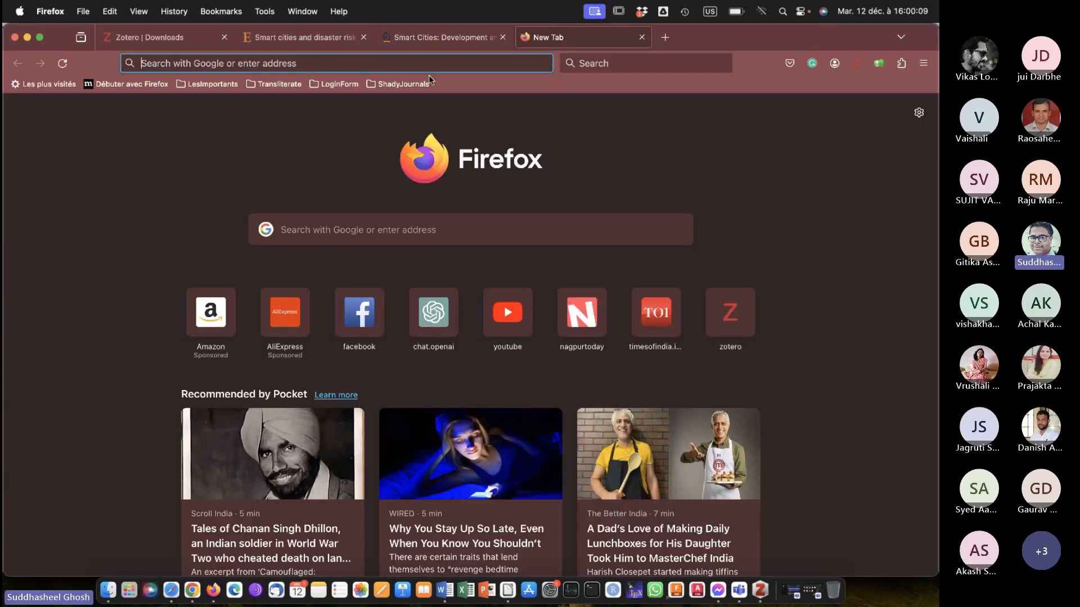
click(376, 65)
text(wiki)
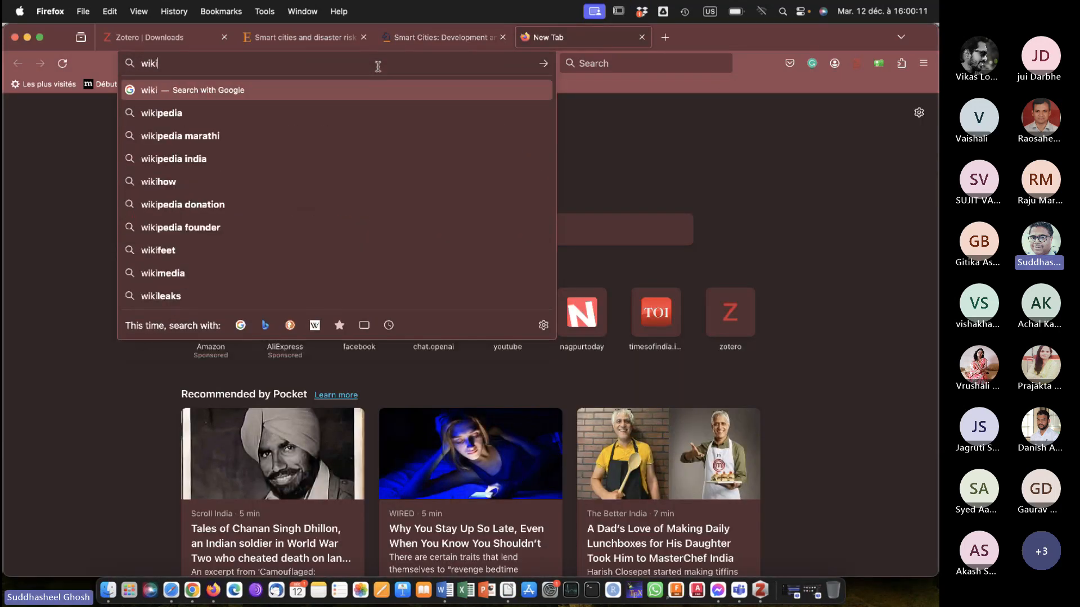
text(pedia smar)
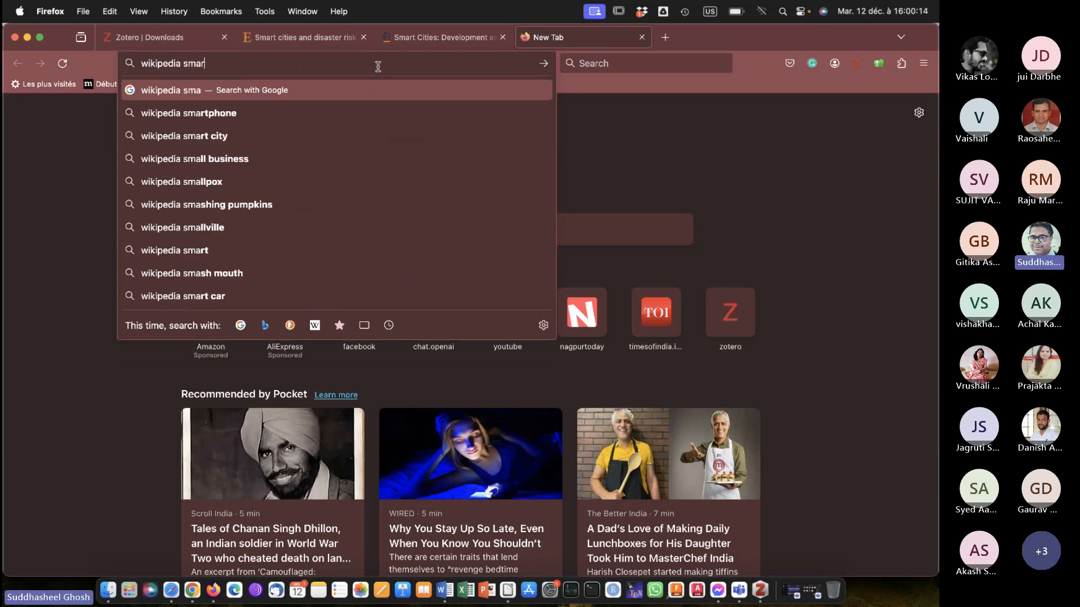
text(t cities)
key(Return)
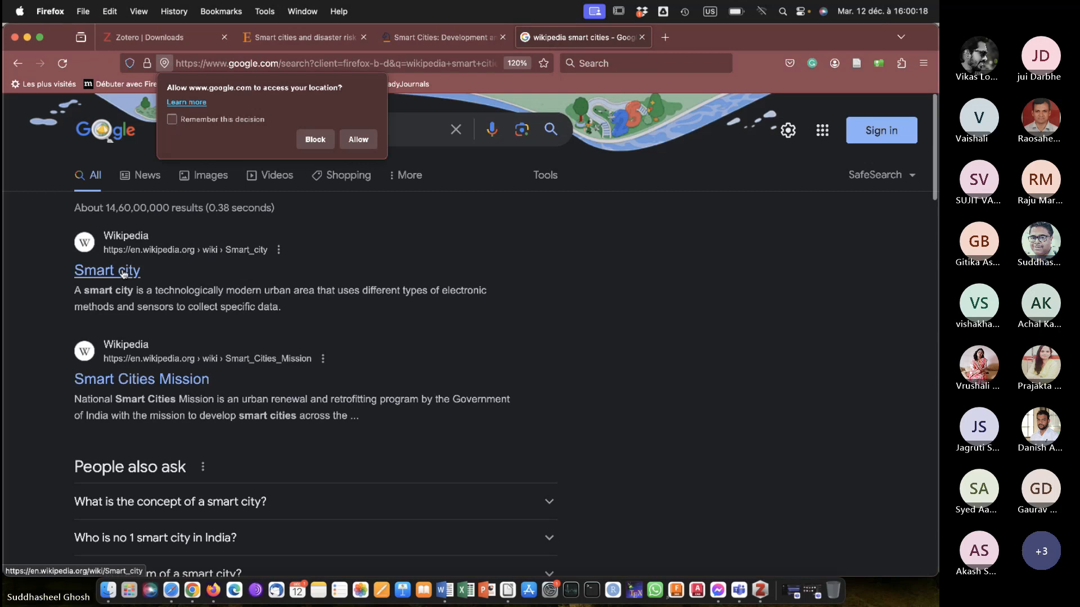
Open the Wikipedia article "Smart city" and copy its entire first paragraph.
click(121, 272)
scroll(690, 342, down, 10)
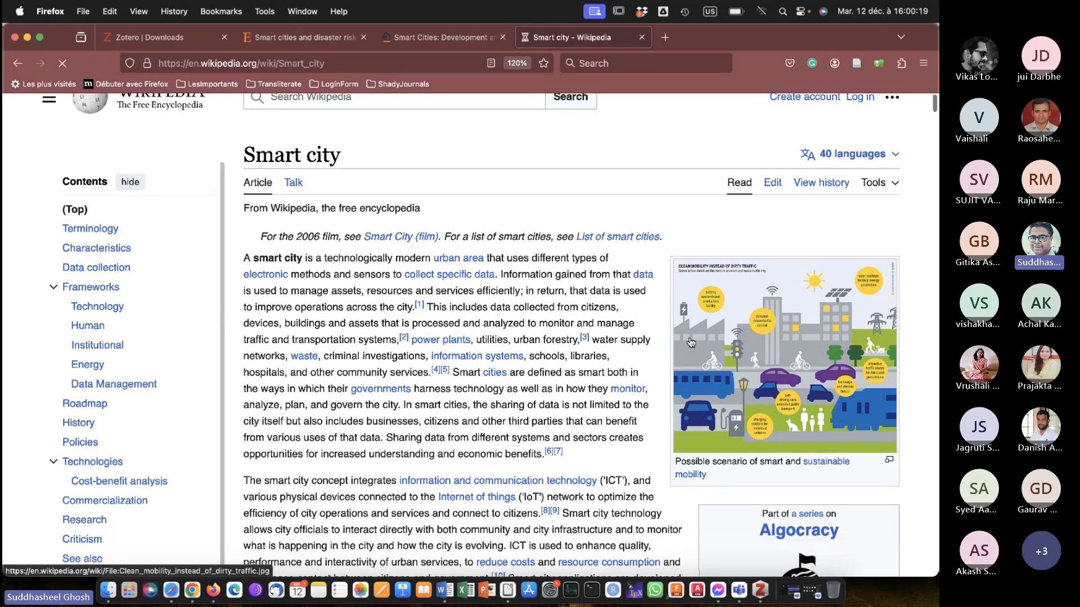
scroll(689, 342, down, 1)
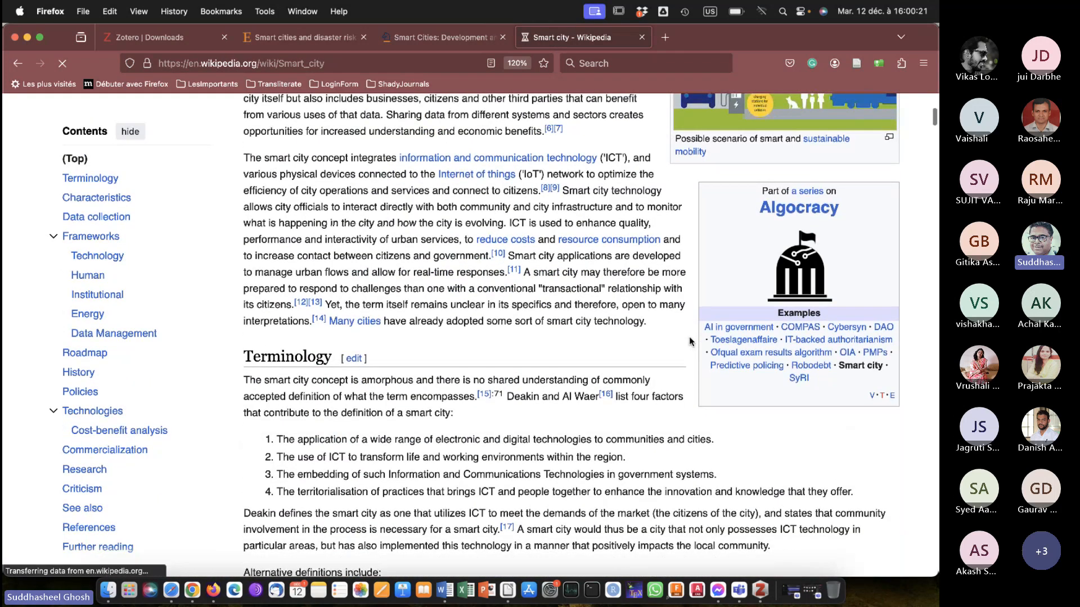
scroll(690, 341, up, 6)
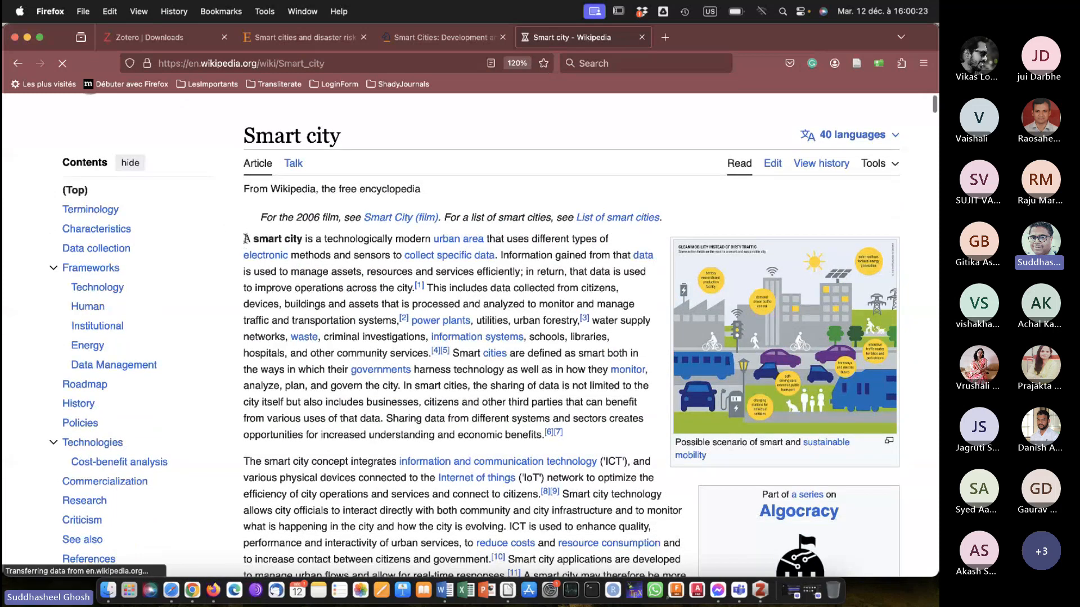
drag(246, 238, 587, 446)
key(super+c)
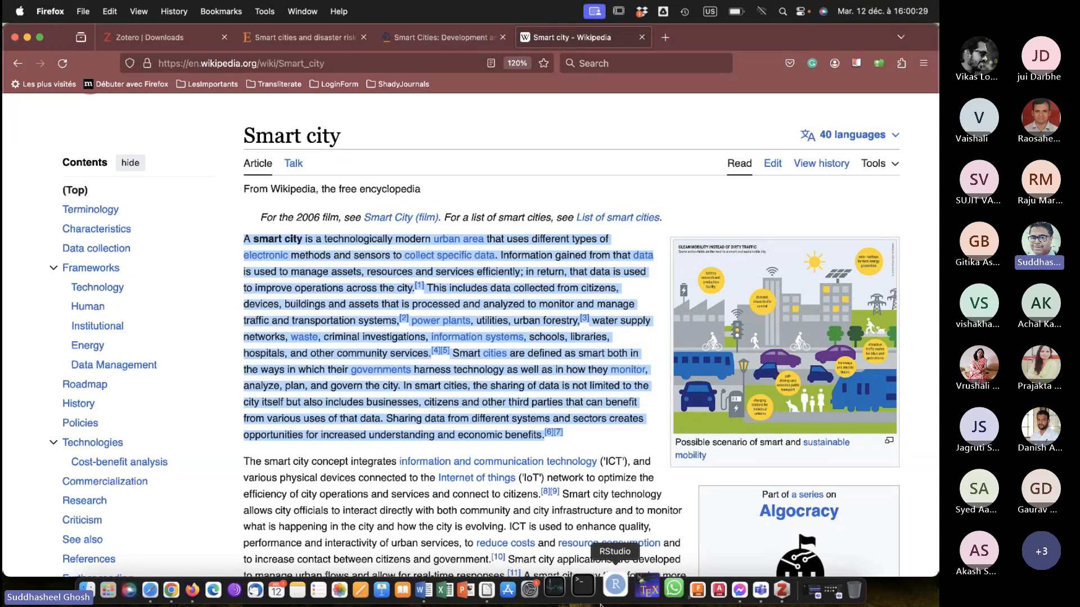
Switch to Microsoft Word and paste the copied paragraph as text only under the Introduction heading.
click(444, 590)
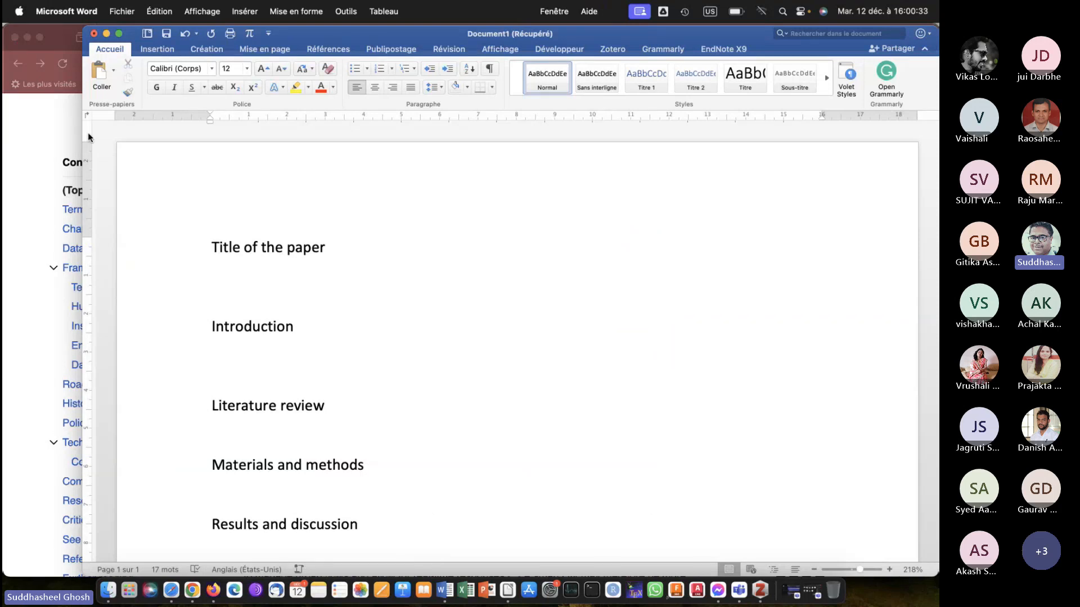
click(115, 72)
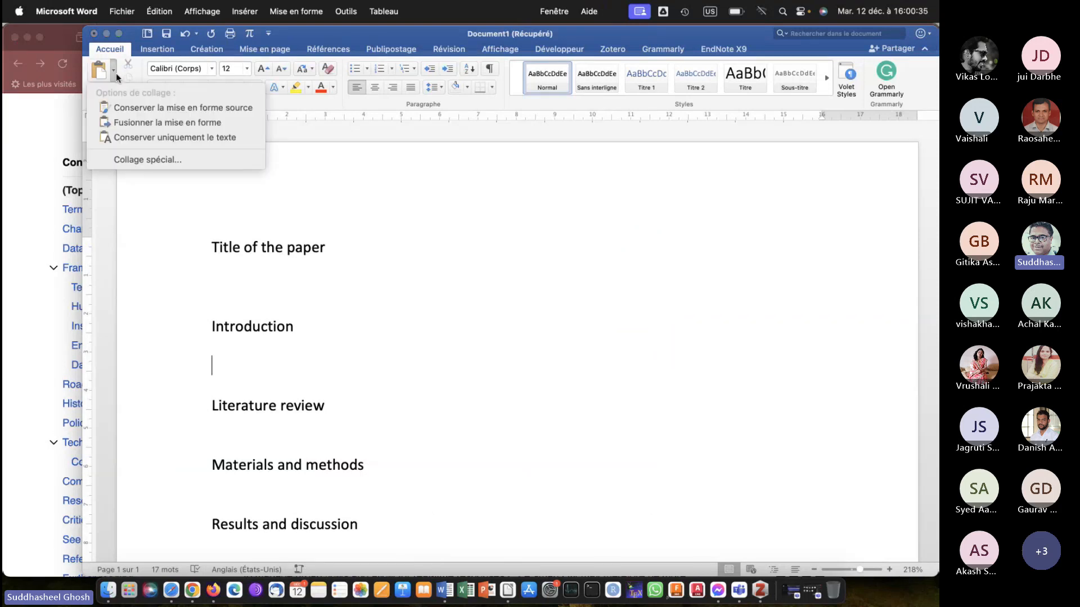
click(176, 138)
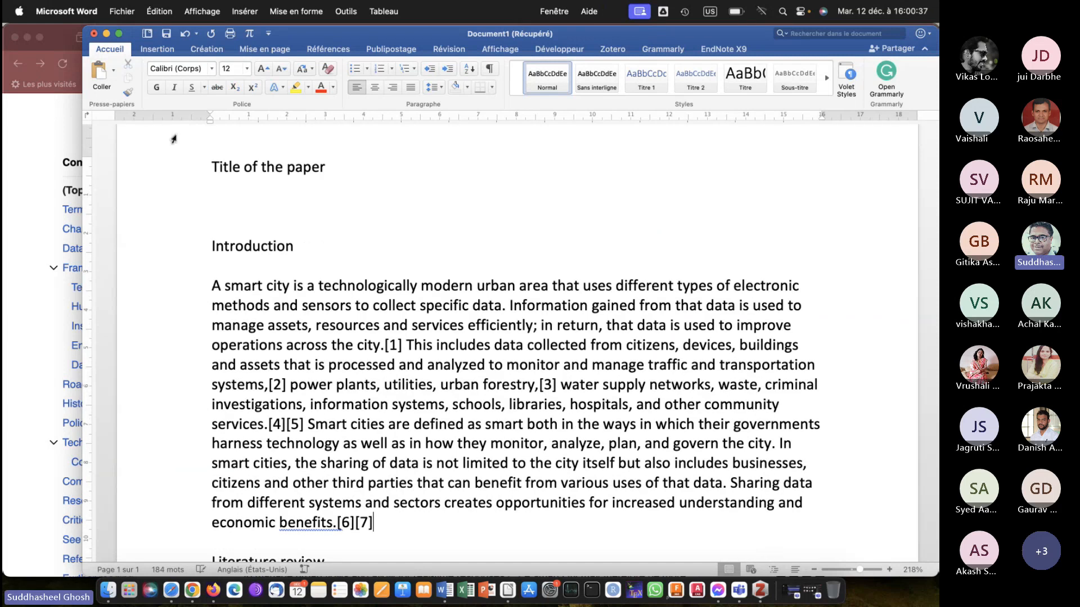
scroll(378, 293, down, 3)
scroll(378, 294, down, 3)
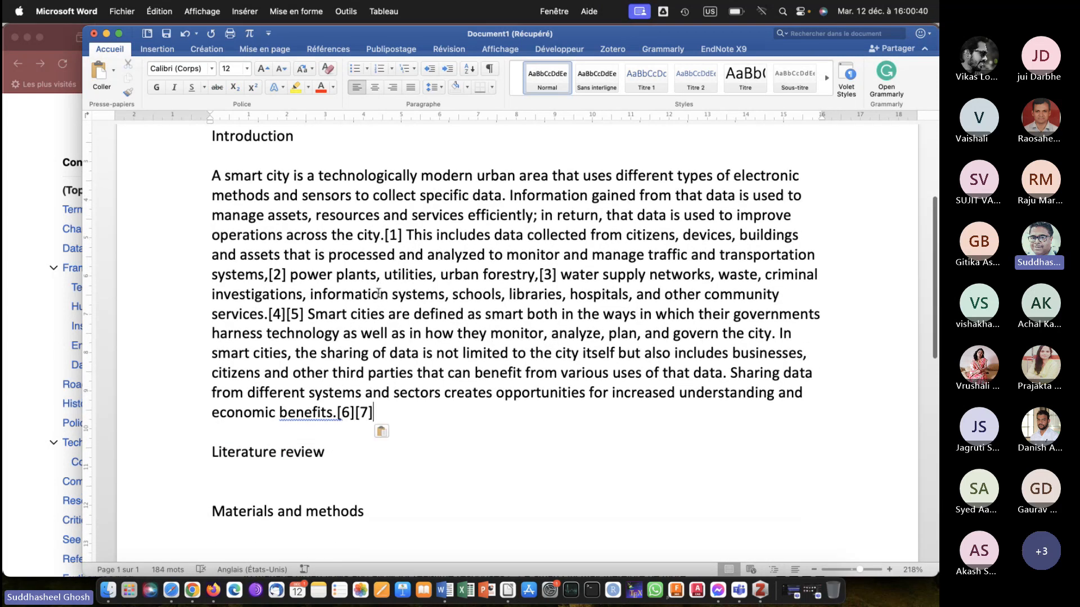
key(Return)
key(Return)
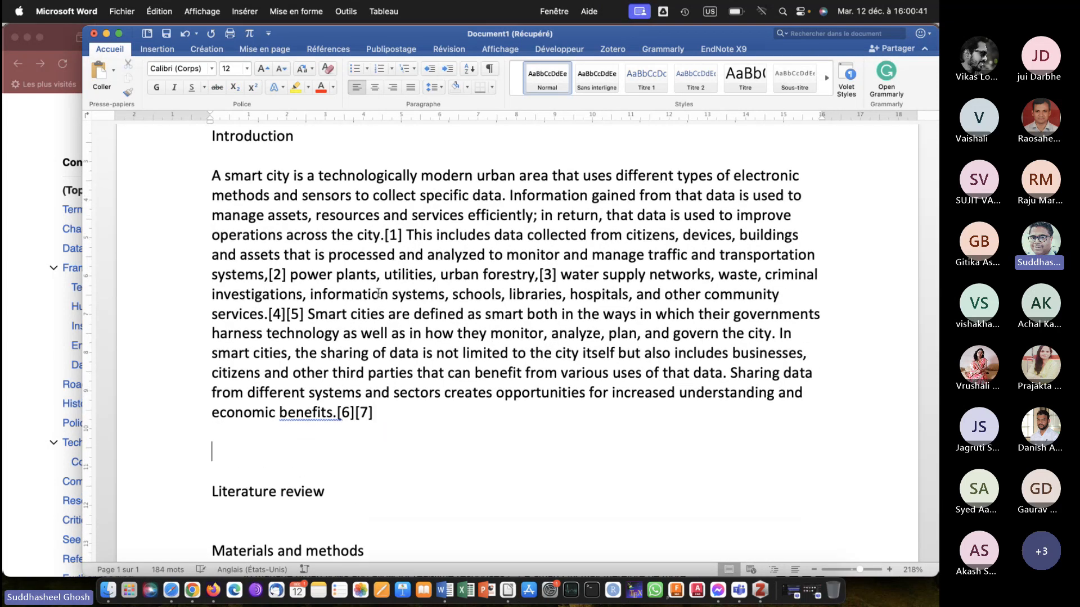
scroll(379, 293, up, 2)
scroll(379, 293, up, 1)
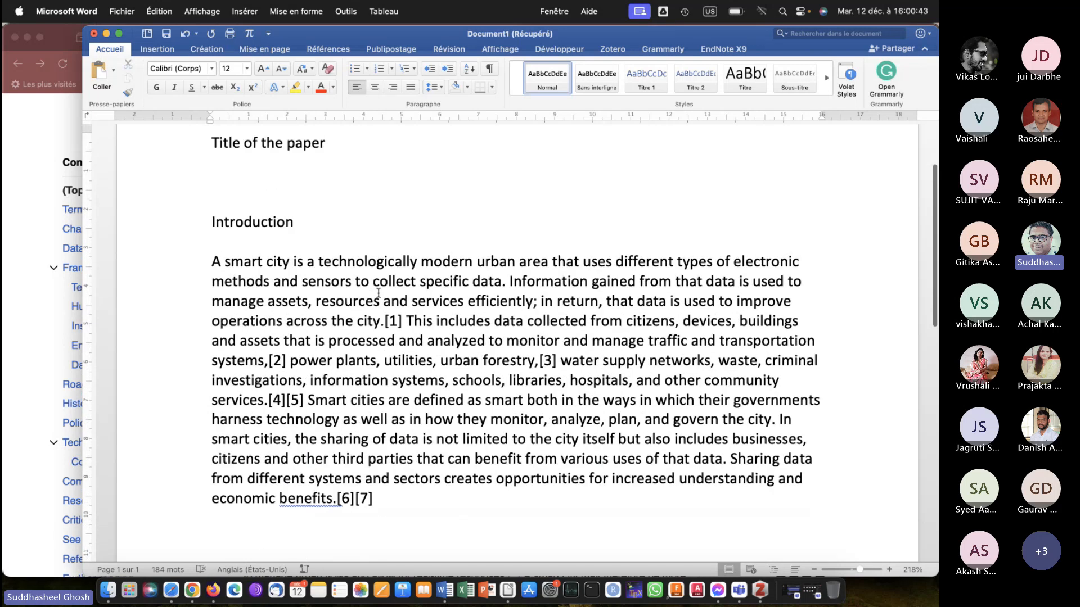
scroll(379, 293, down, 5)
key(Down)
key(BackSpace)
key(BackSpace)
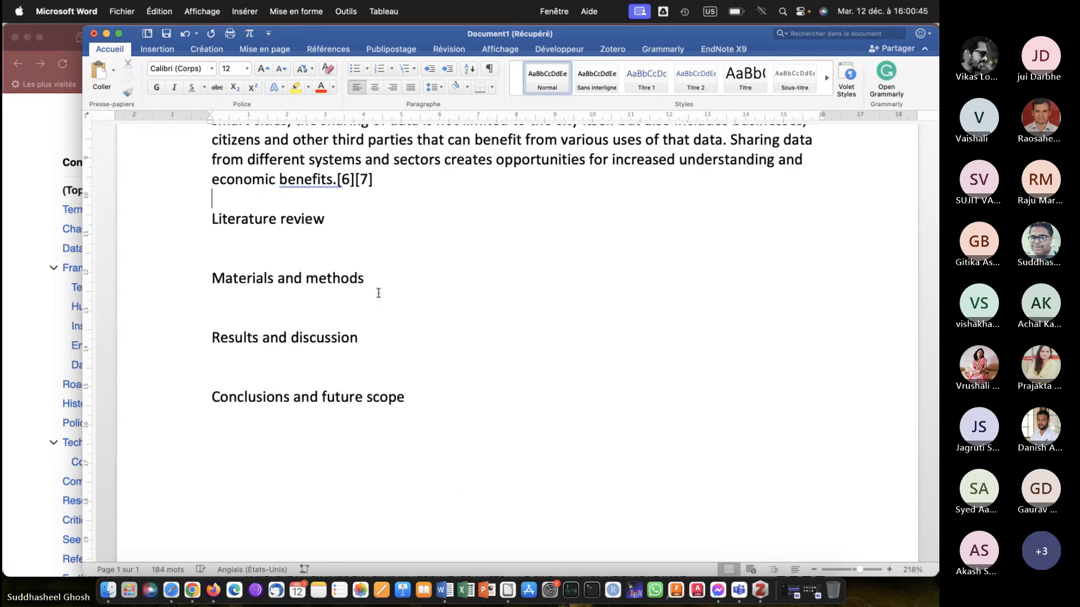
Add a blank line beneath the Literature review heading, and copy Wikipedia's text from "Alternative definitions include:" through the China paragraph in Firefox.
click(258, 232)
key(Return)
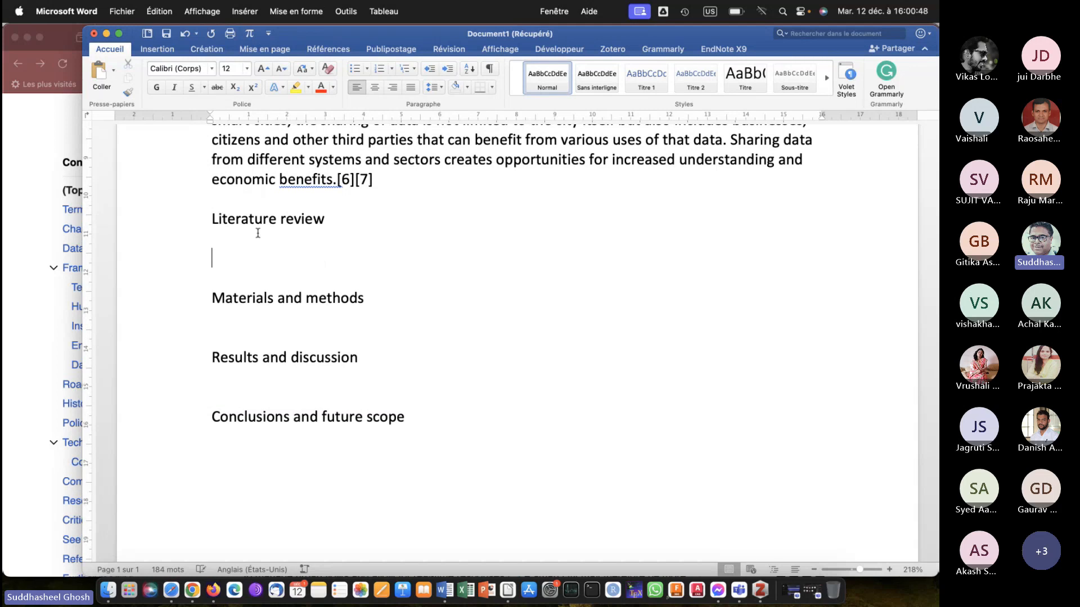
click(5, 315)
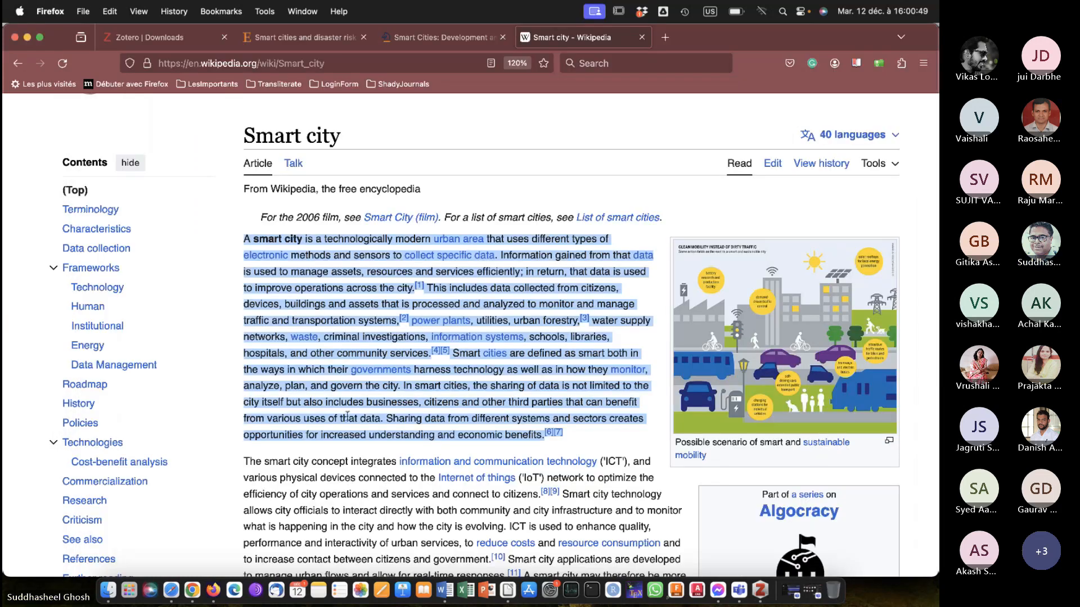
scroll(348, 419, down, 8)
scroll(348, 419, down, 7)
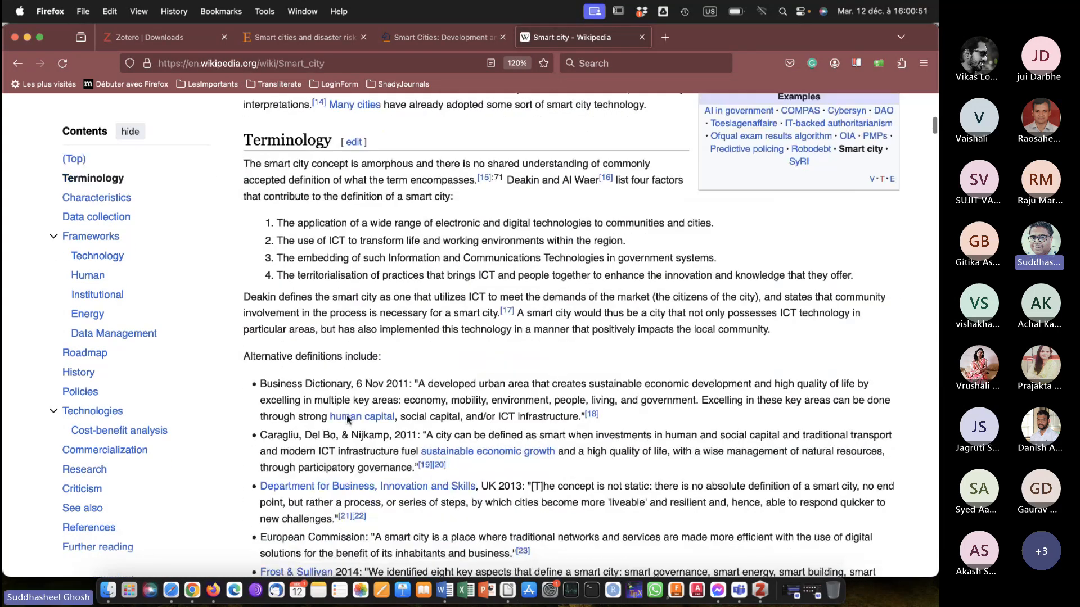
scroll(347, 419, up, 3)
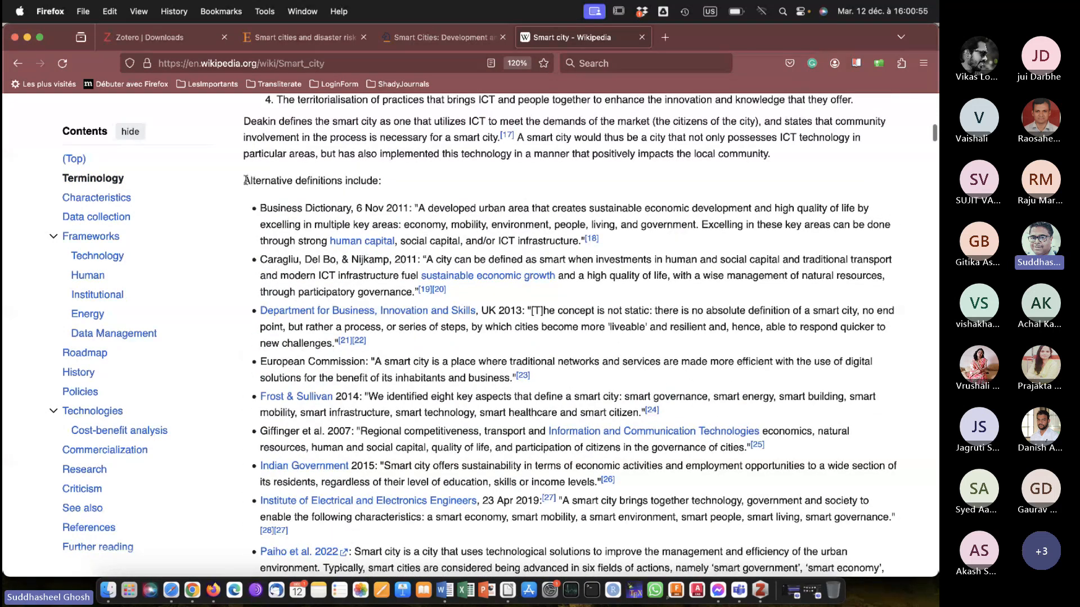
drag(245, 180, 329, 441)
scroll(585, 450, down, 4)
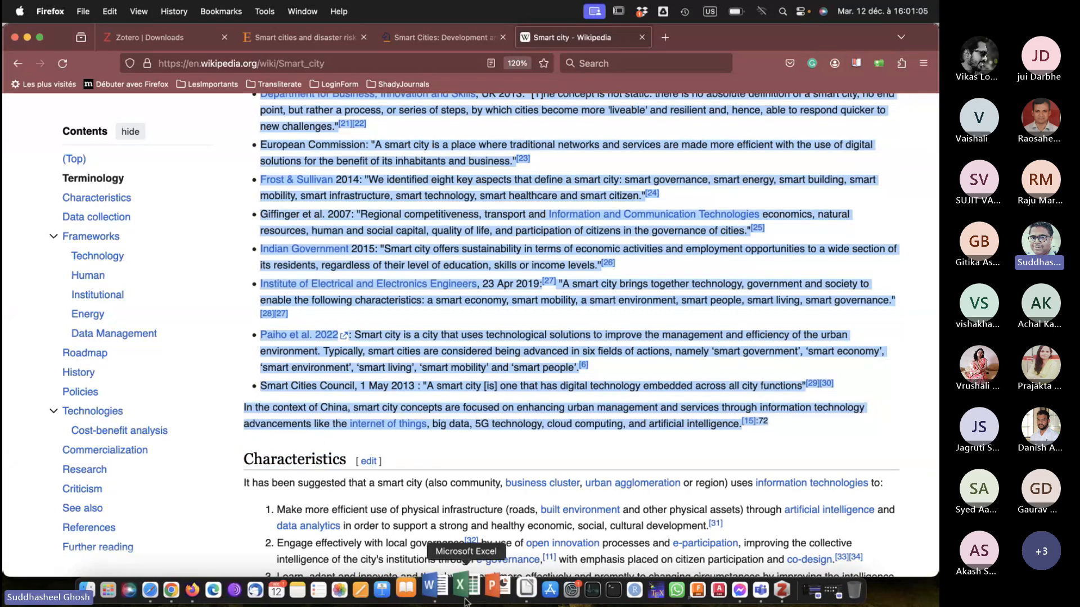
Switch to Microsoft Word, paste the copied definitions as text only under the Literature review heading, and look over the pasted text.
click(440, 587)
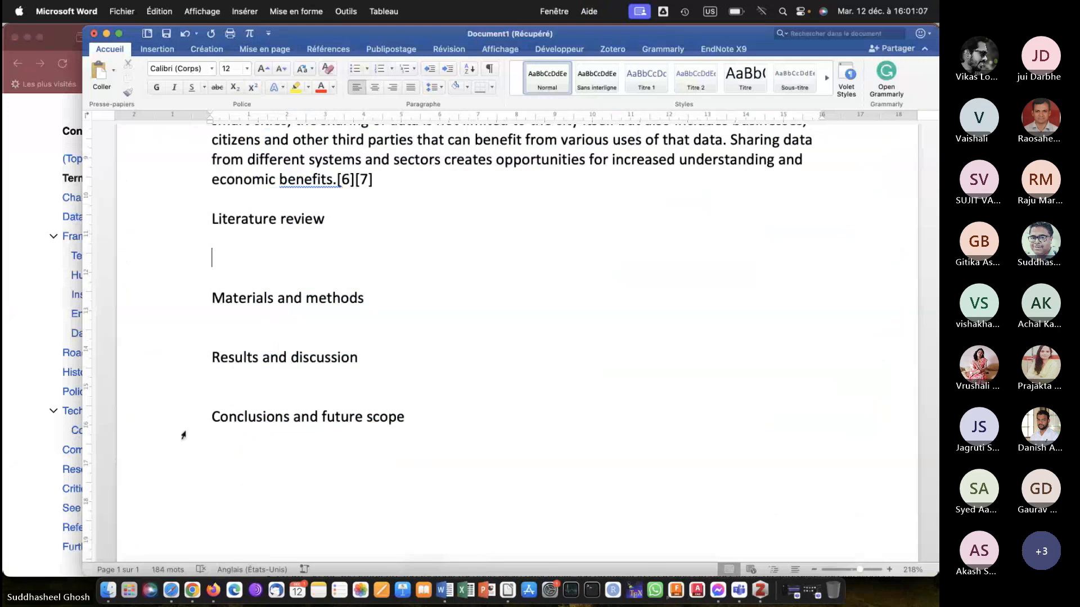
click(113, 71)
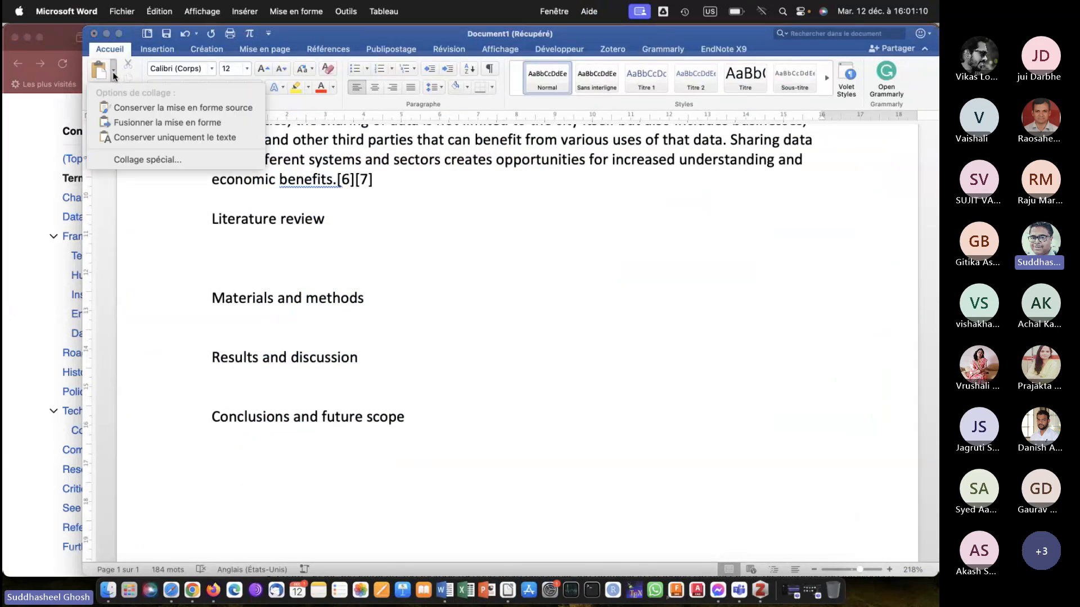
click(160, 136)
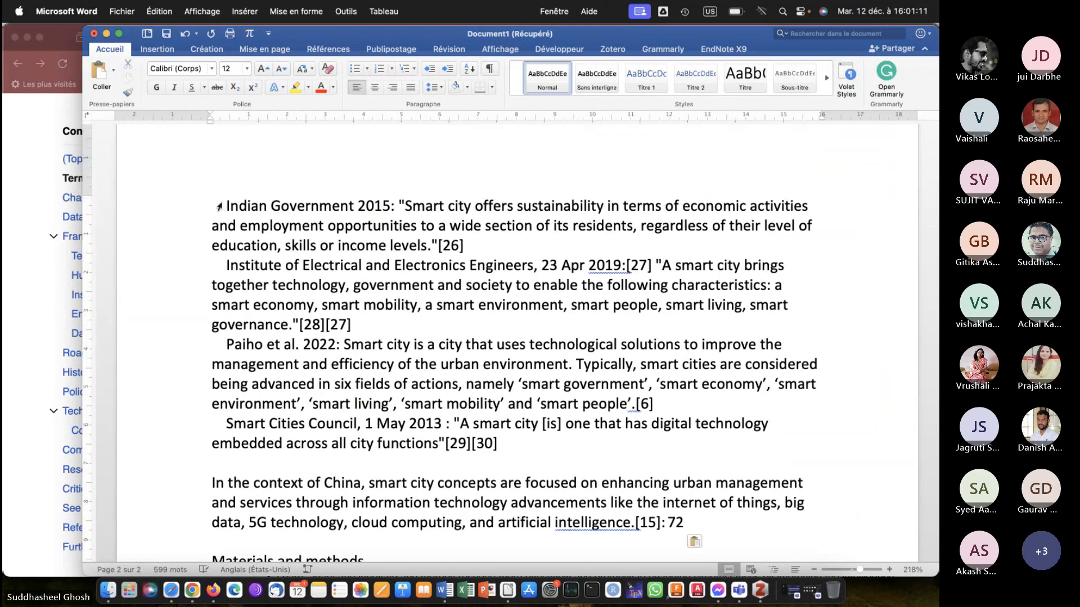
scroll(336, 329, up, 15)
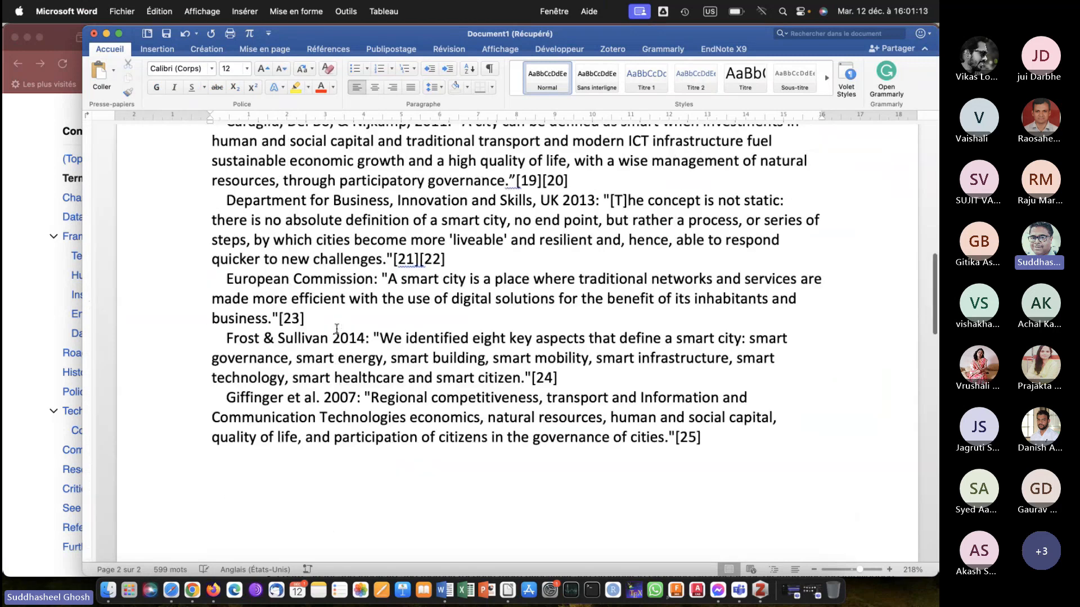
scroll(336, 329, down, 4)
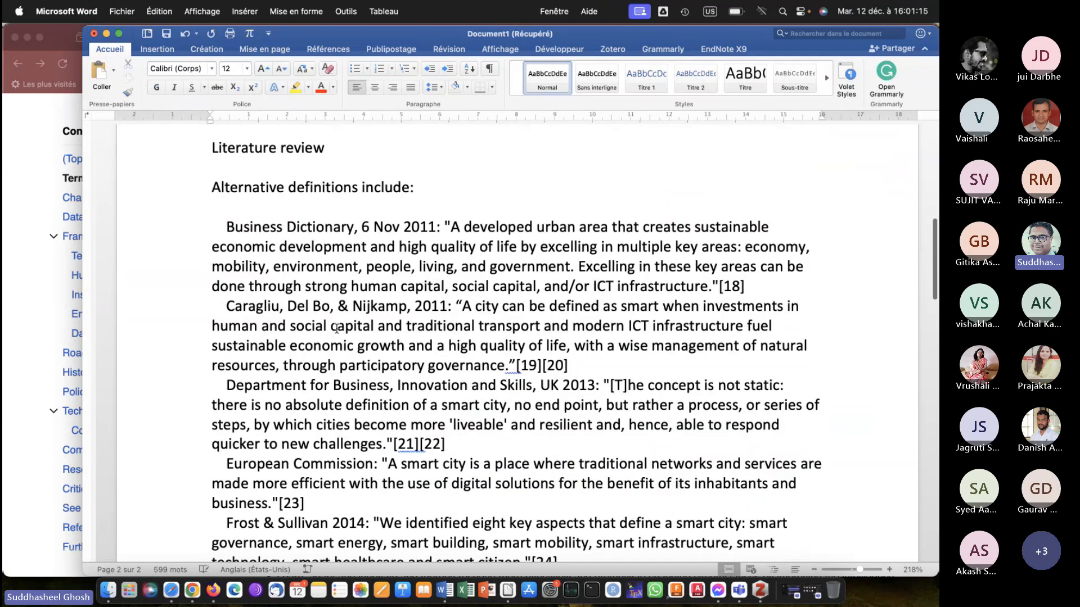
Add a blank line beneath the Materials and methods heading, and copy all three paragraphs of Wikipedia's Institutional section in Firefox.
scroll(337, 329, down, 20)
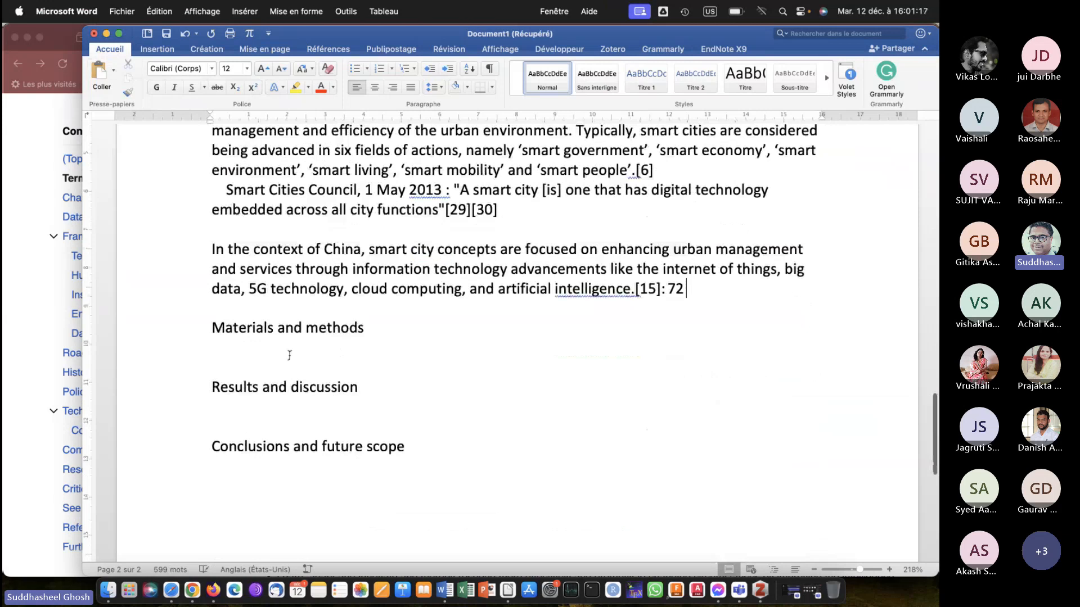
click(289, 355)
key(Return)
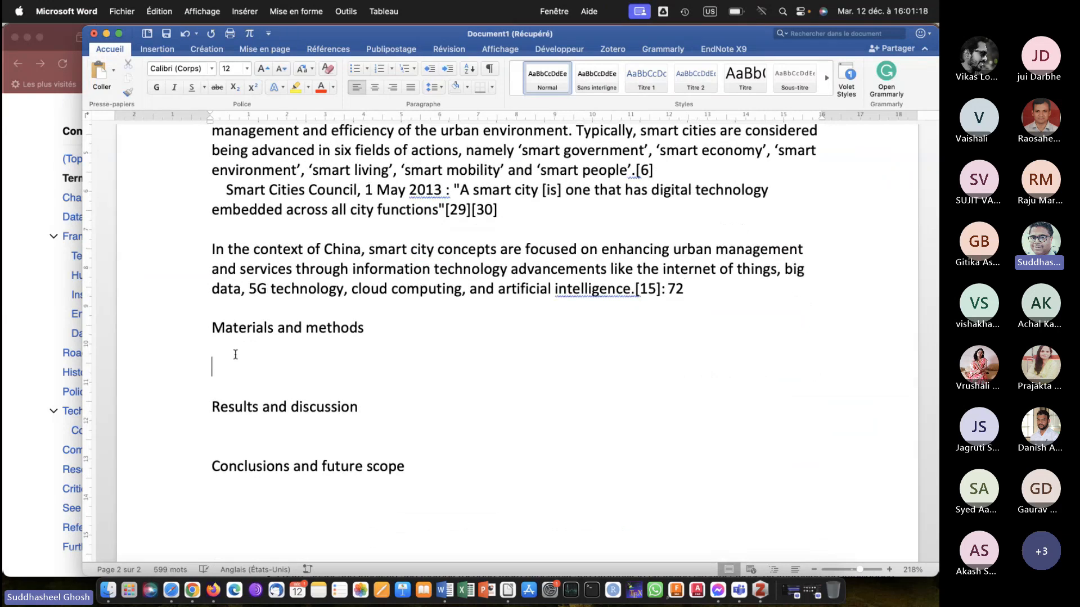
click(16, 359)
scroll(282, 181, down, 10)
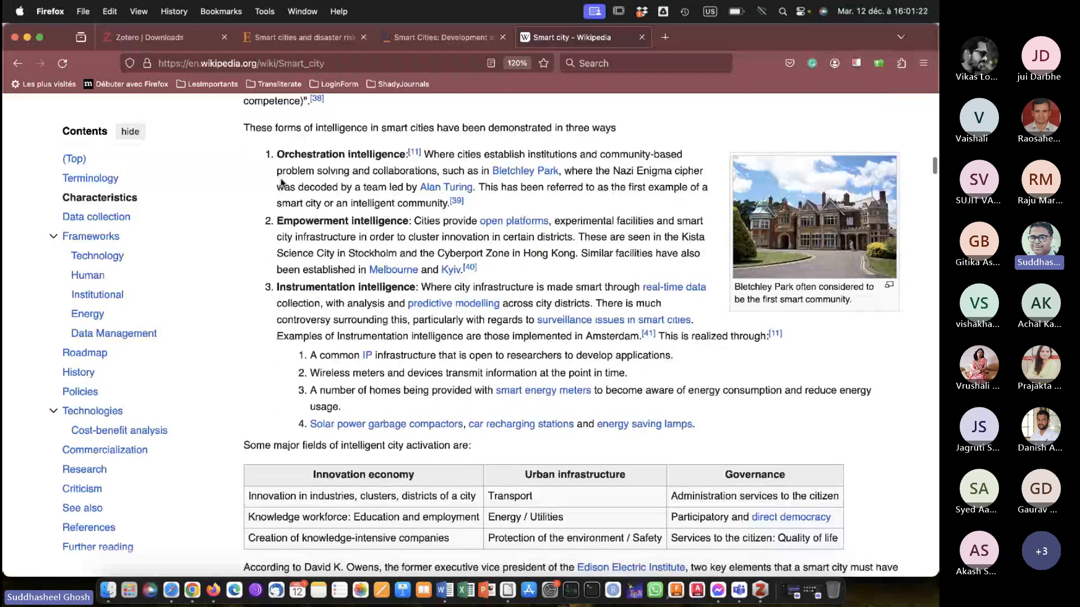
scroll(281, 182, down, 15)
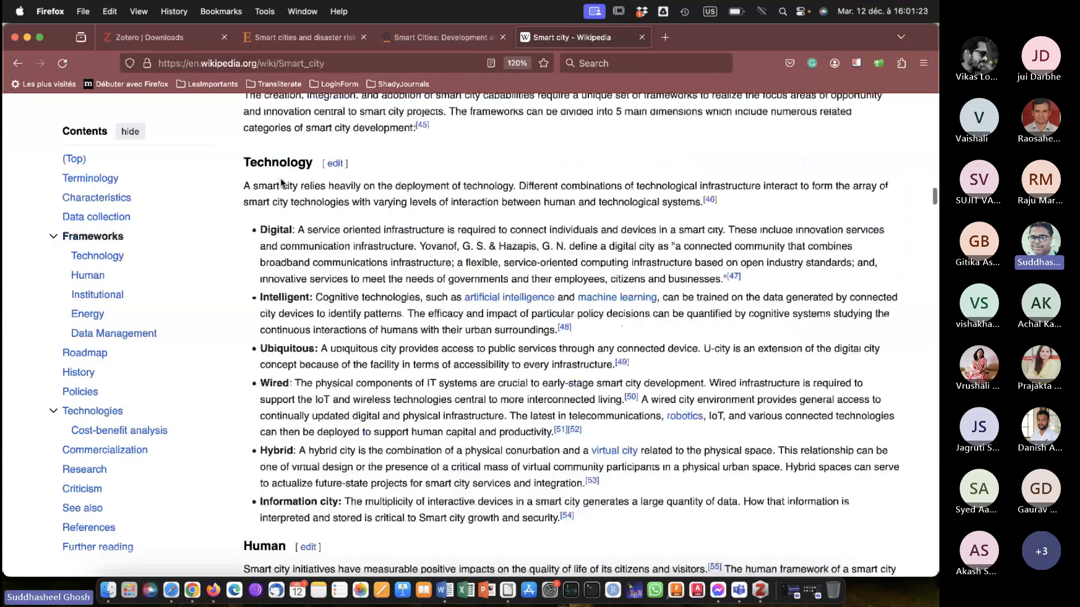
scroll(282, 178, down, 1)
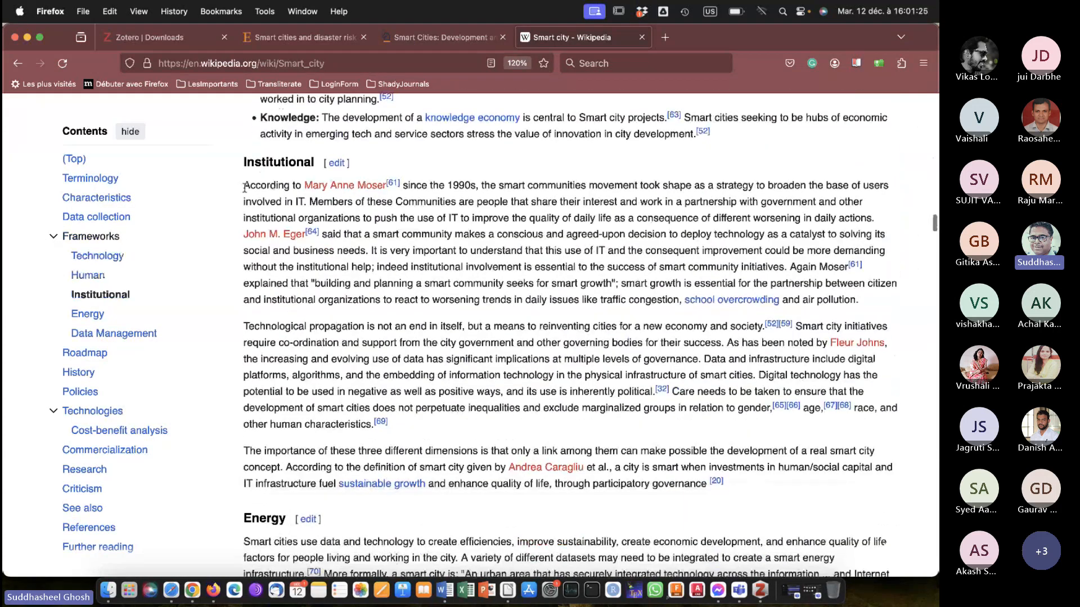
drag(243, 184, 707, 494)
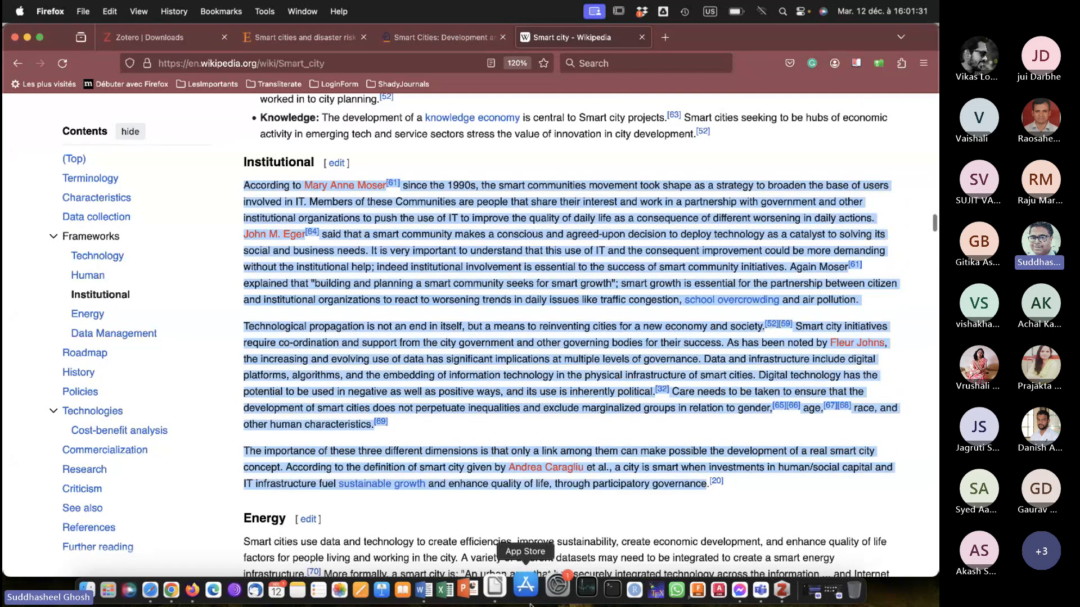
Switch to Microsoft Word, paste the Institutional paragraphs as text only under the Materials and methods heading, and review the document.
click(444, 582)
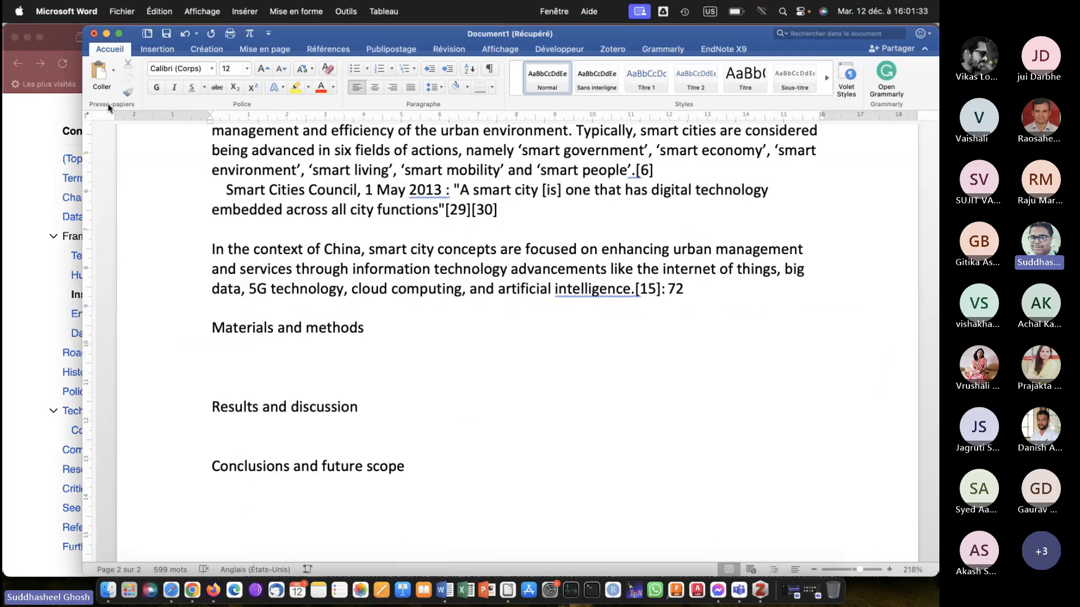
click(111, 71)
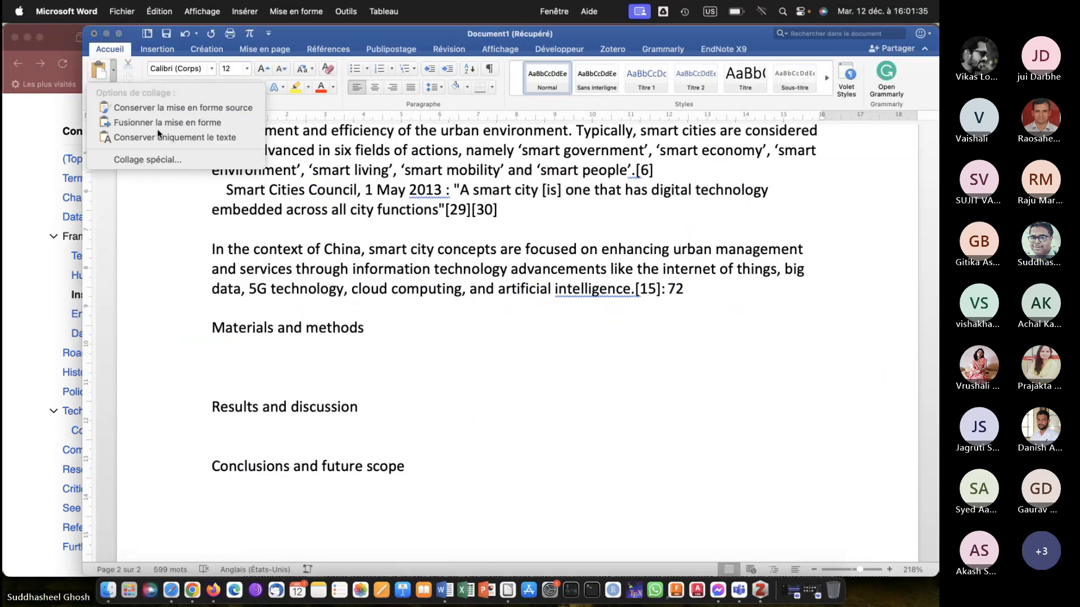
click(175, 137)
scroll(437, 374, up, 15)
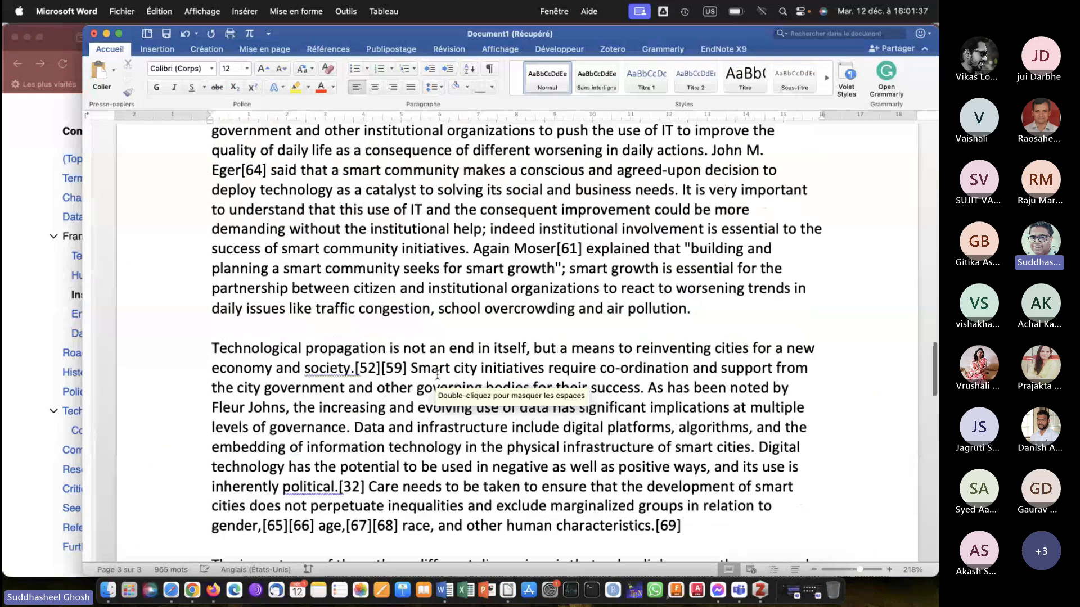
scroll(437, 375, up, 20)
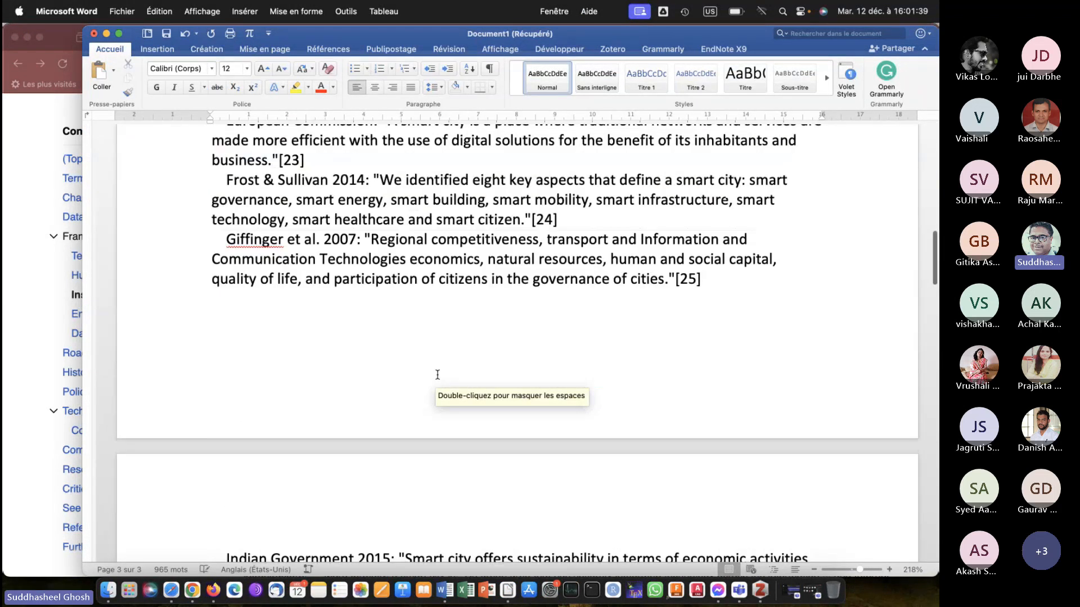
scroll(437, 375, down, 20)
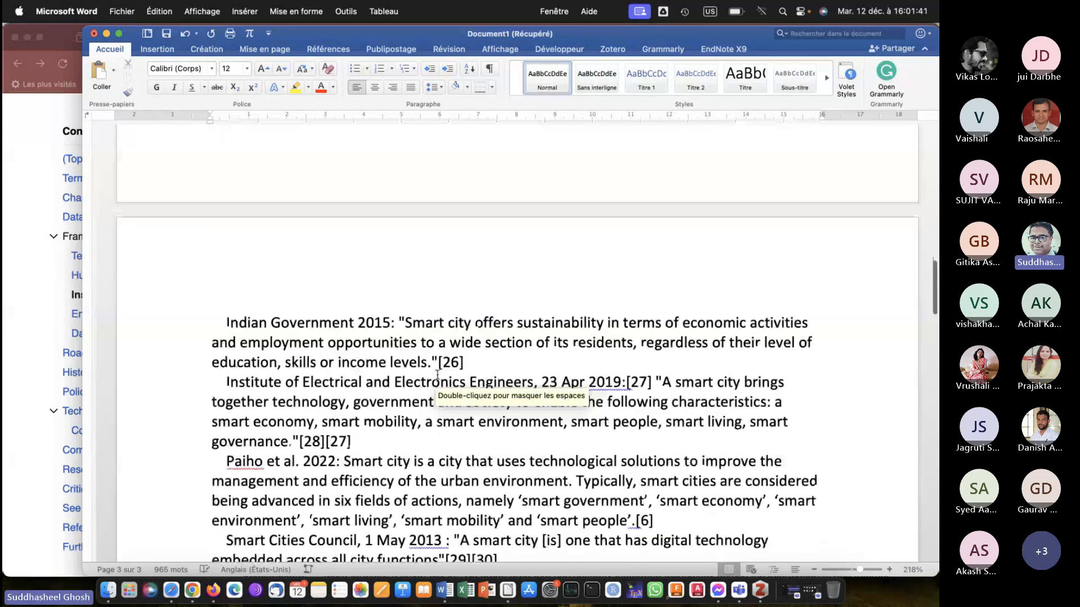
Add a blank line beneath the Results and discussion heading, and copy the four paragraphs of Wikipedia's History section in Firefox.
scroll(438, 374, down, 6)
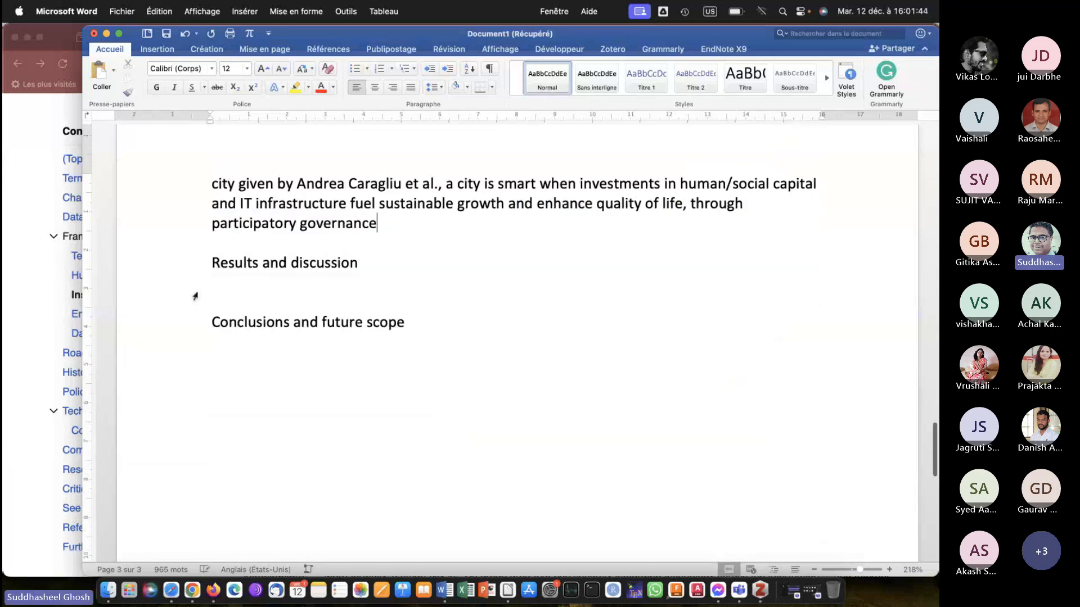
click(222, 293)
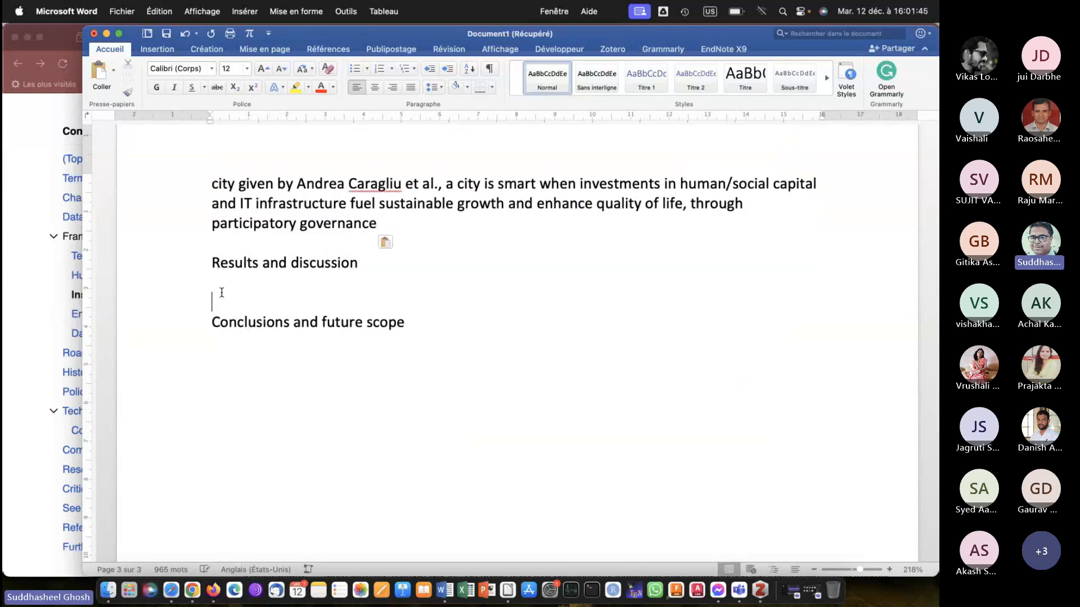
key(Return)
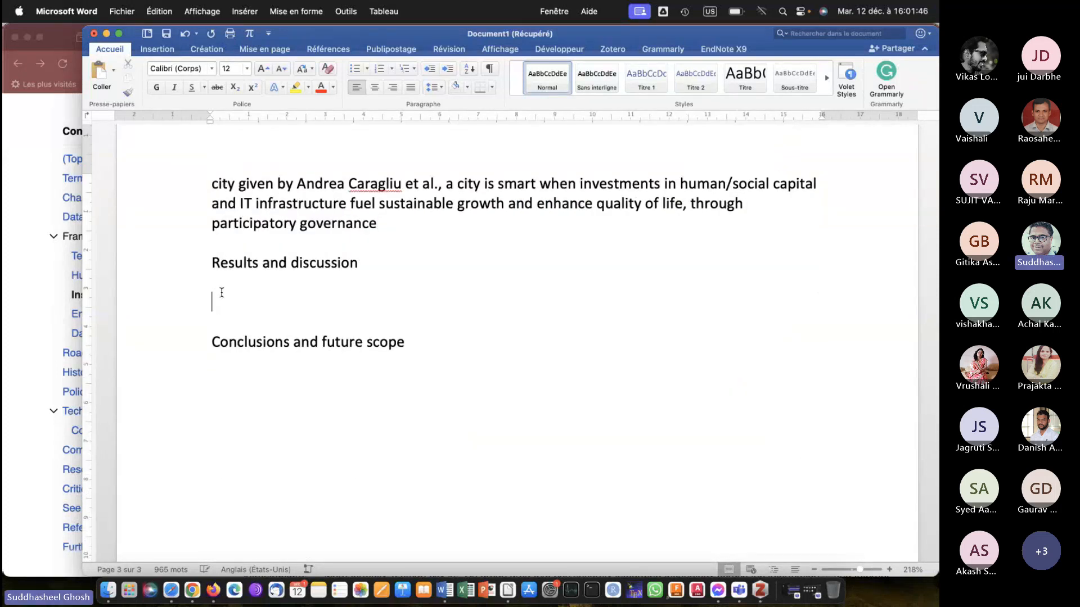
click(16, 338)
scroll(270, 389, down, 20)
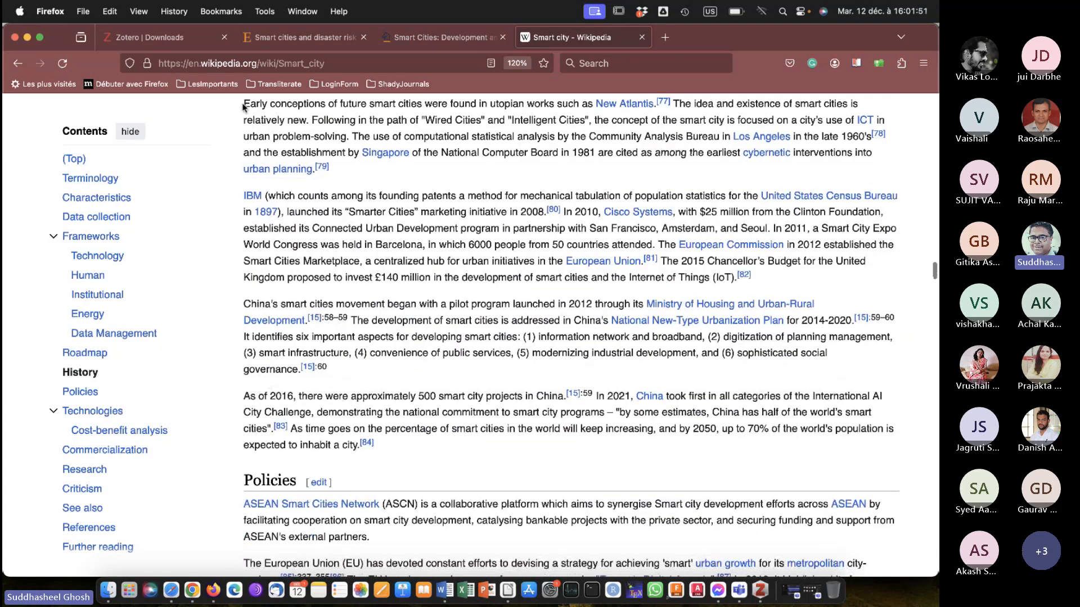
drag(243, 103, 460, 450)
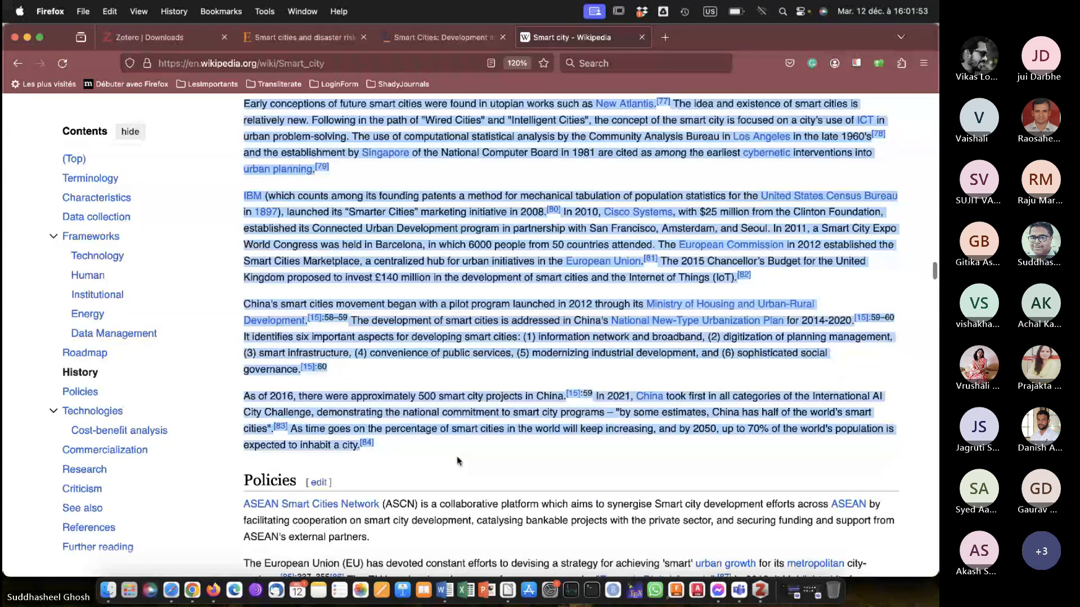
Switch to Microsoft Word, paste the History paragraphs as text only under Results and discussion, and add blank space before the Conclusions heading.
click(434, 587)
click(253, 305)
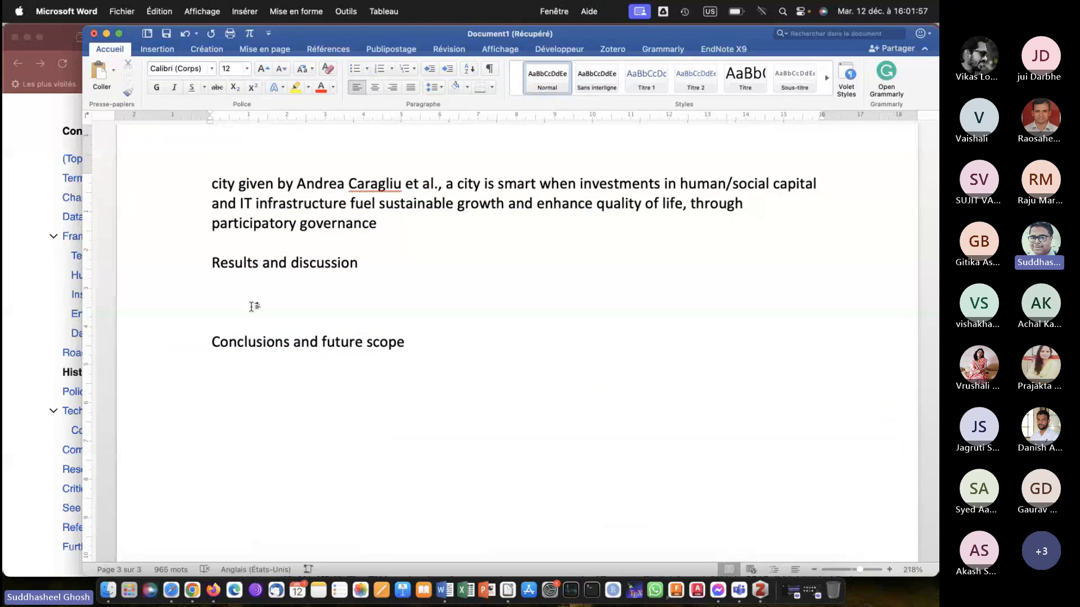
click(113, 73)
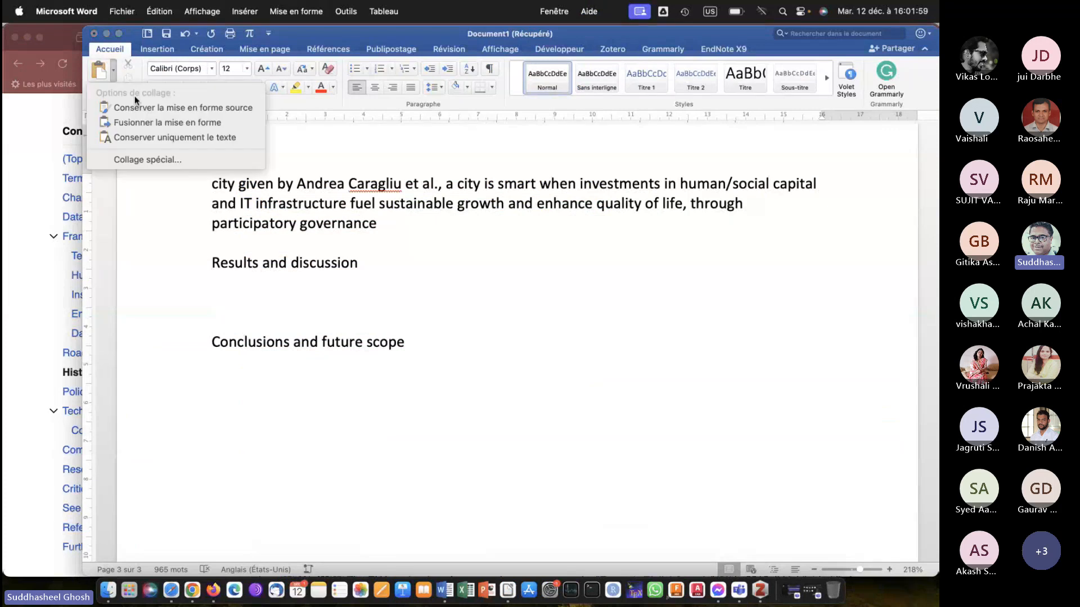
click(178, 137)
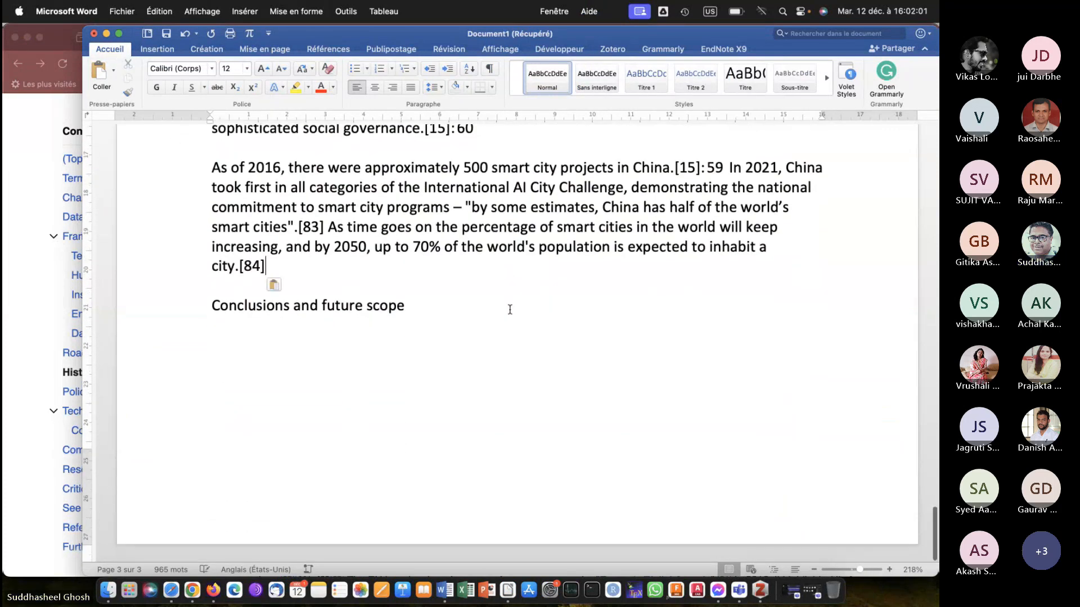
key(Return)
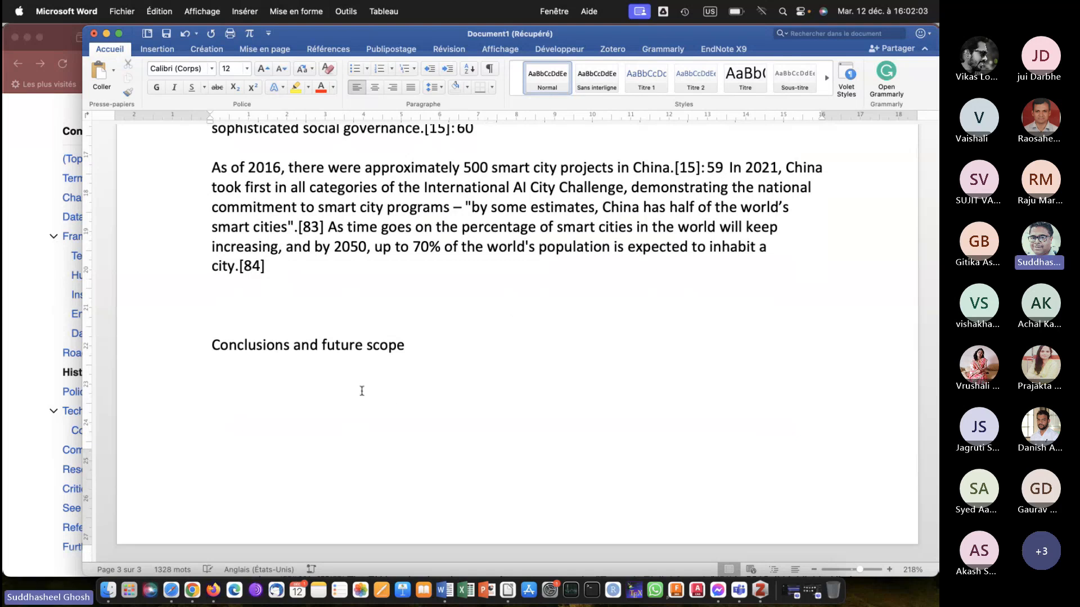
Switch to Firefox and copy the first paragraph of Wikipedia's Technologies section, starting after the words "Smart grids".
click(3, 380)
scroll(325, 418, down, 10)
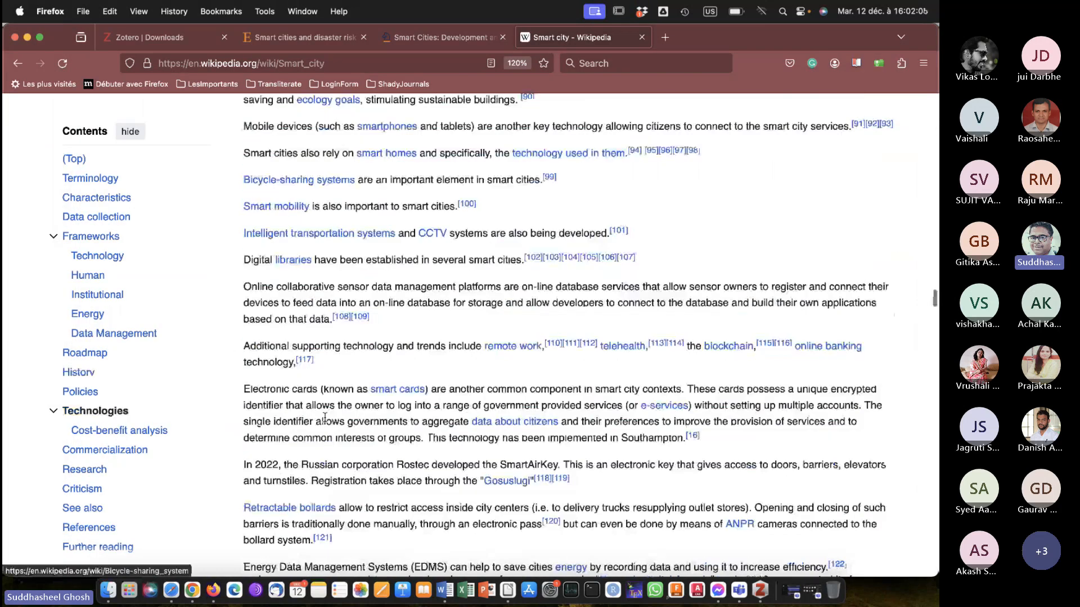
scroll(325, 418, down, 5)
scroll(324, 417, down, 15)
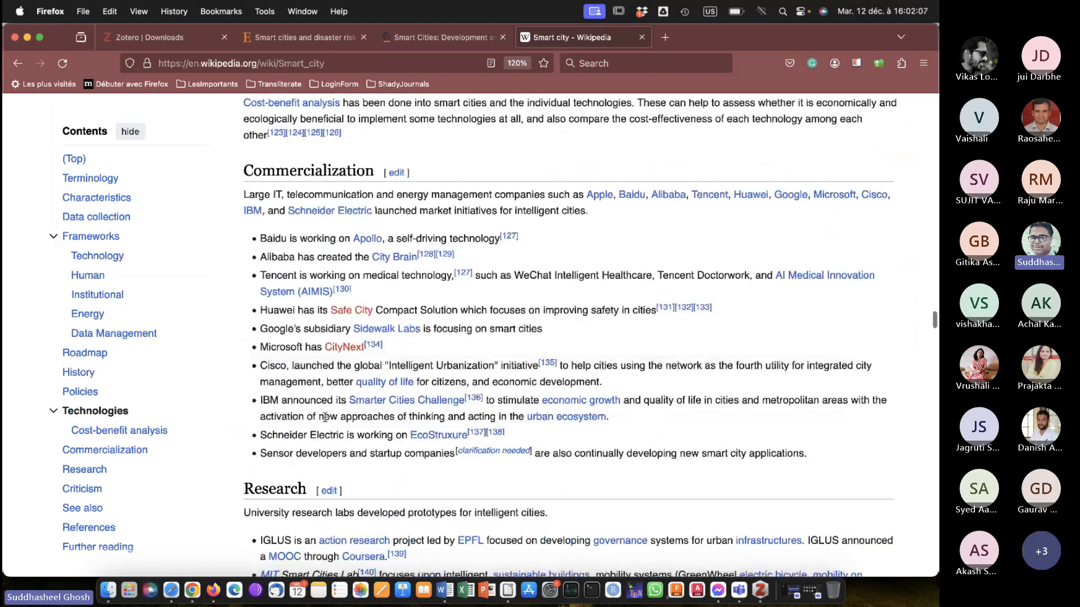
scroll(325, 419, down, 8)
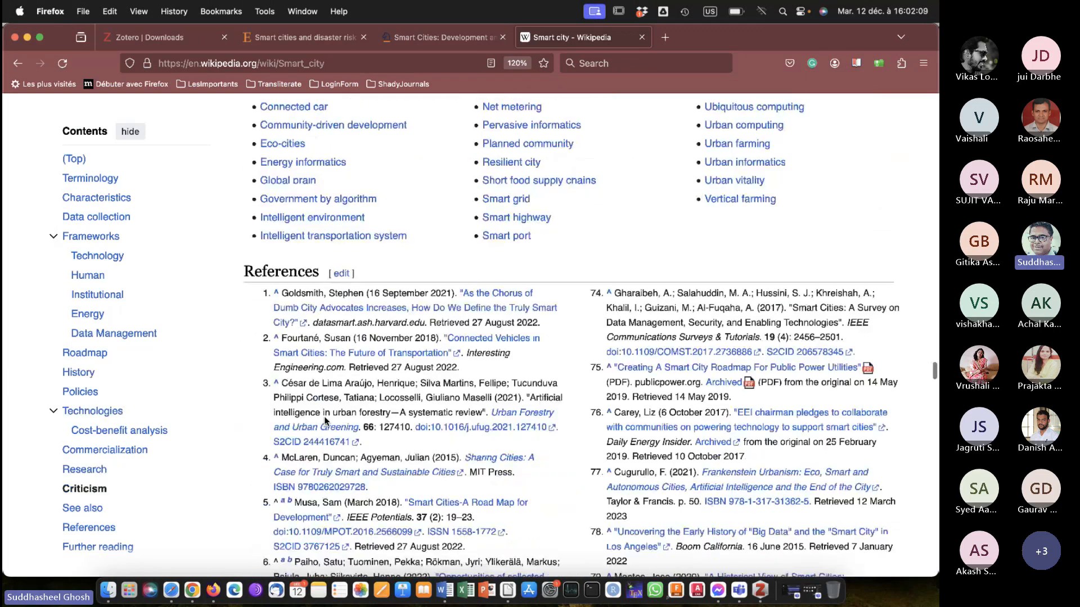
scroll(324, 419, up, 3)
scroll(324, 419, up, 20)
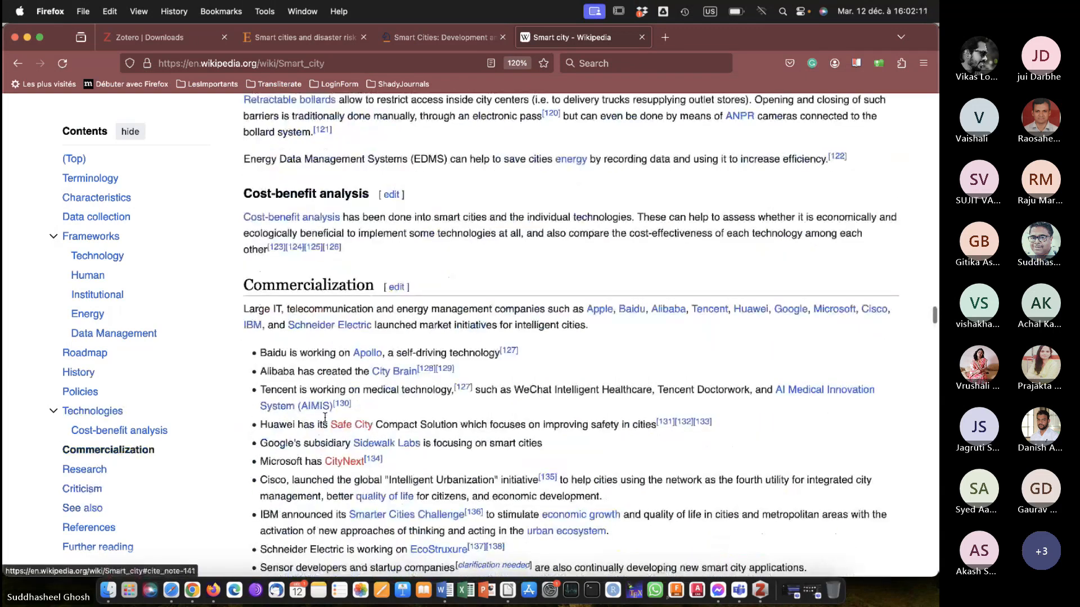
scroll(324, 419, up, 3)
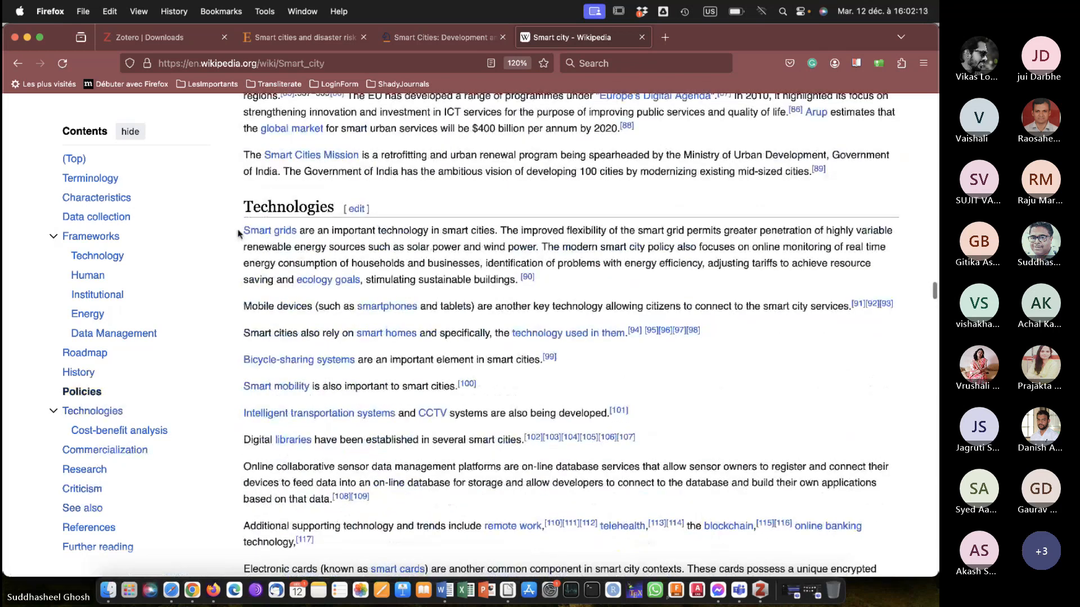
drag(238, 234, 507, 278)
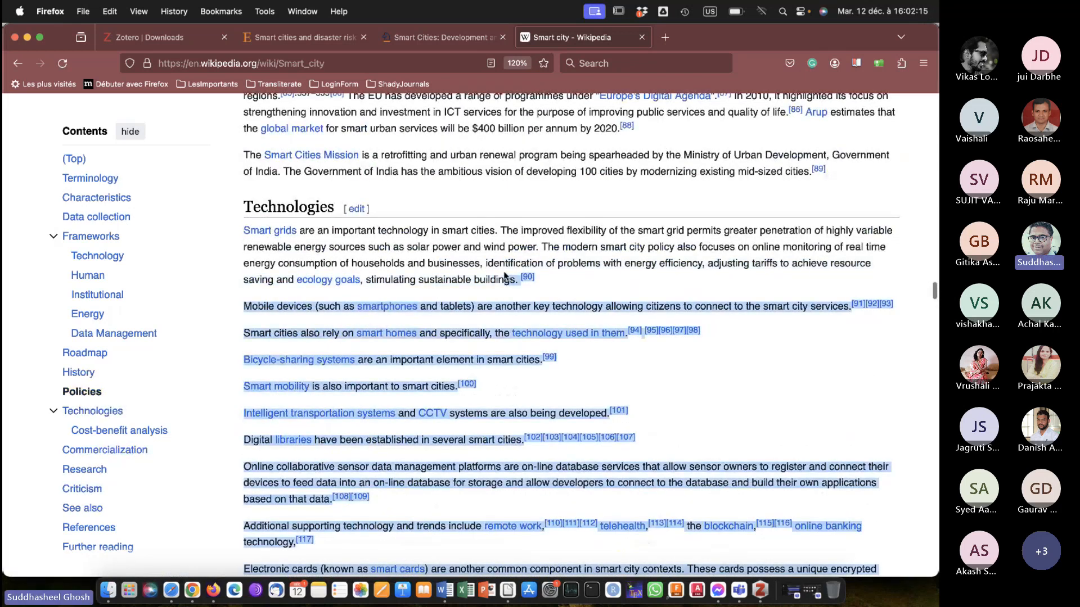
click(552, 287)
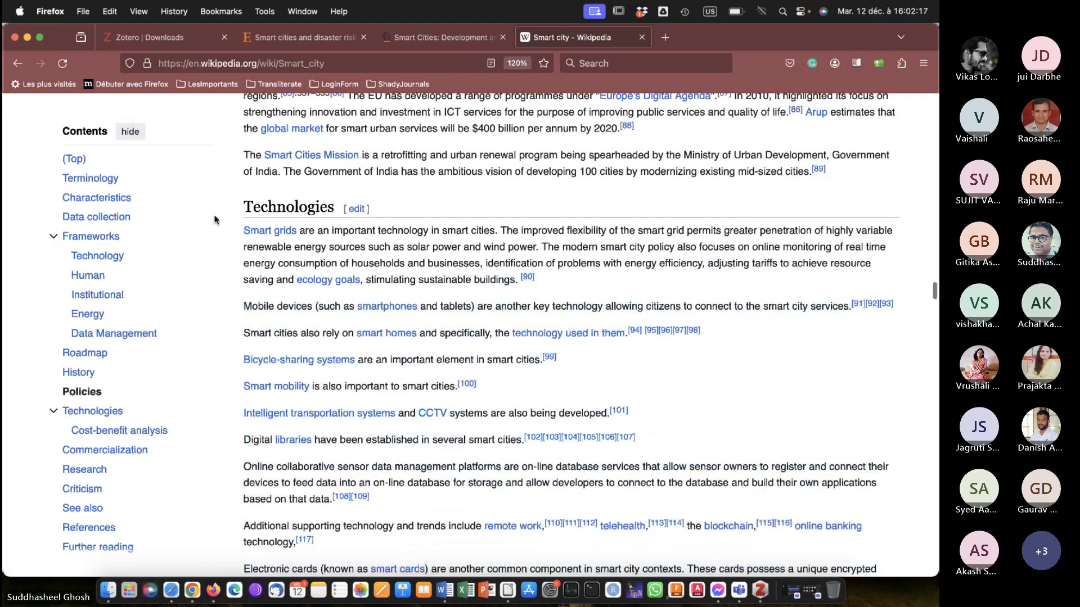
mouse_move(248, 233)
drag(301, 233, 521, 277)
key(super+c)
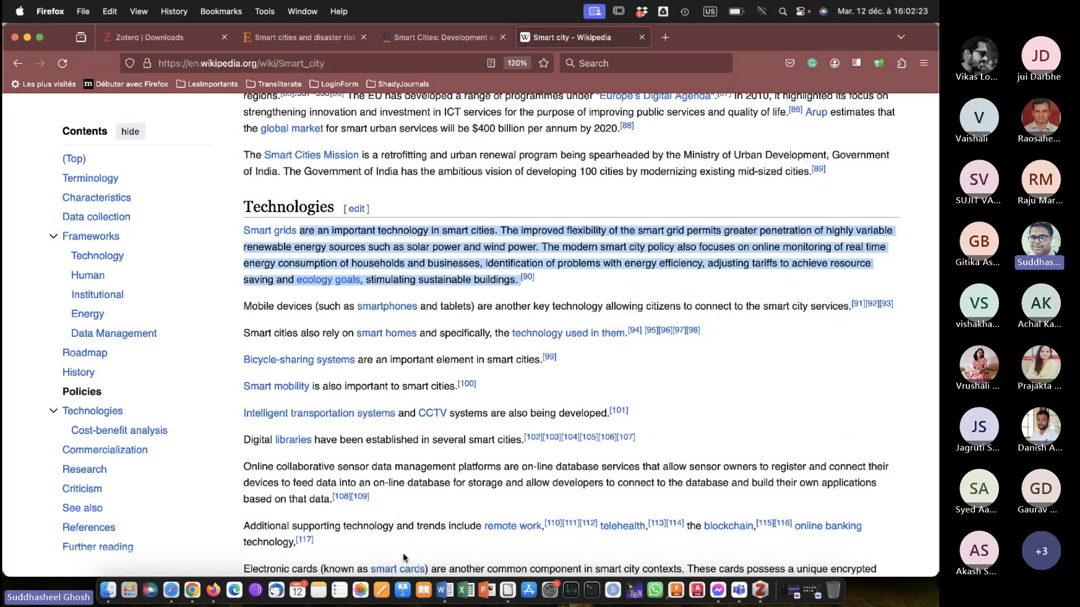
Switch to Microsoft Word, paste the paragraph as text only under Conclusions and future scope, and begin it with "Smart grids".
click(439, 588)
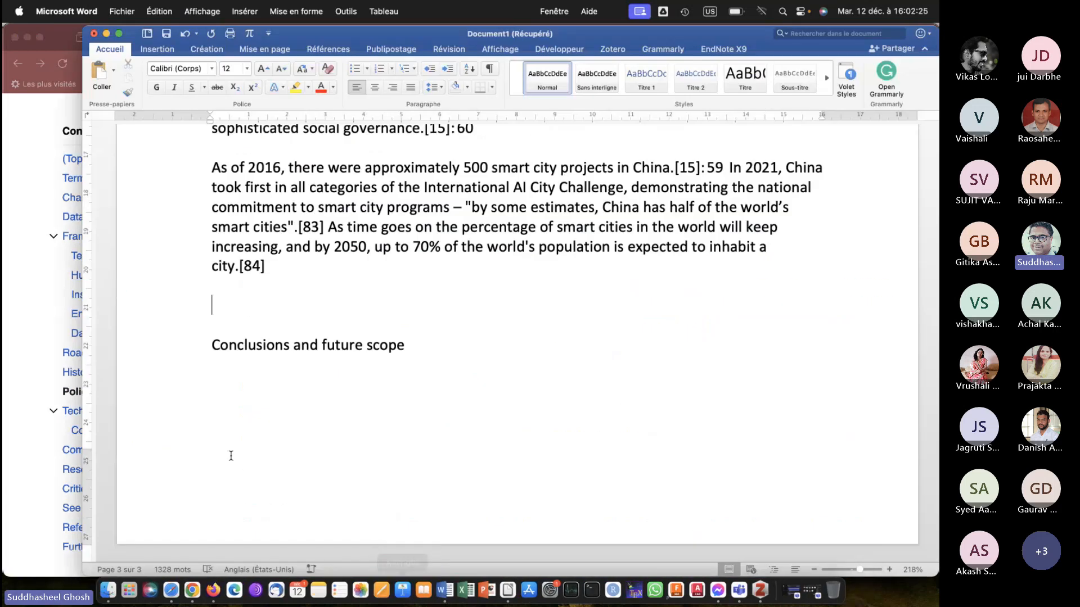
click(225, 380)
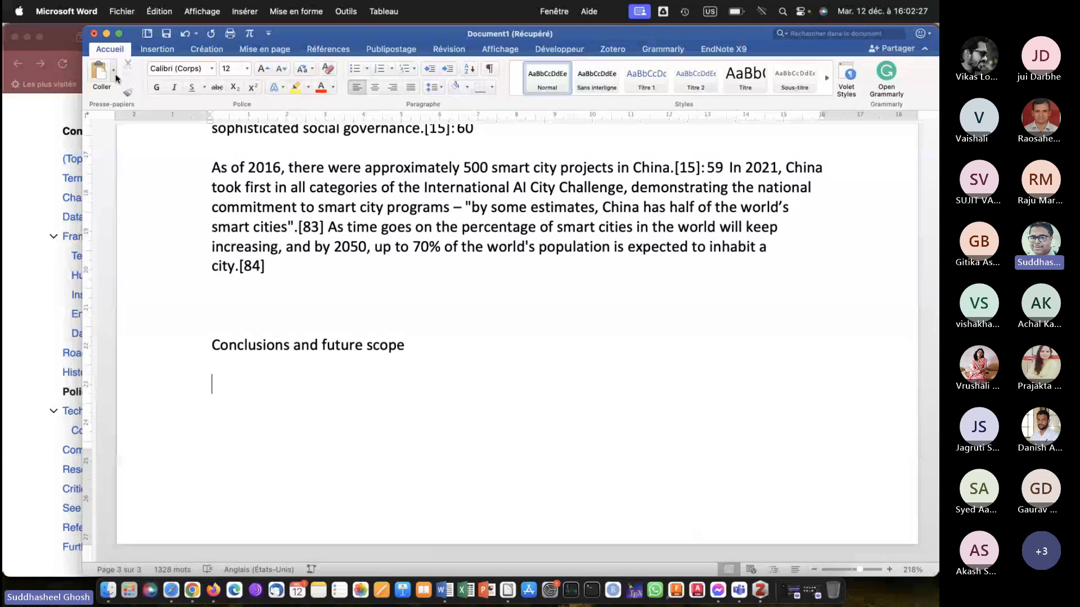
click(115, 73)
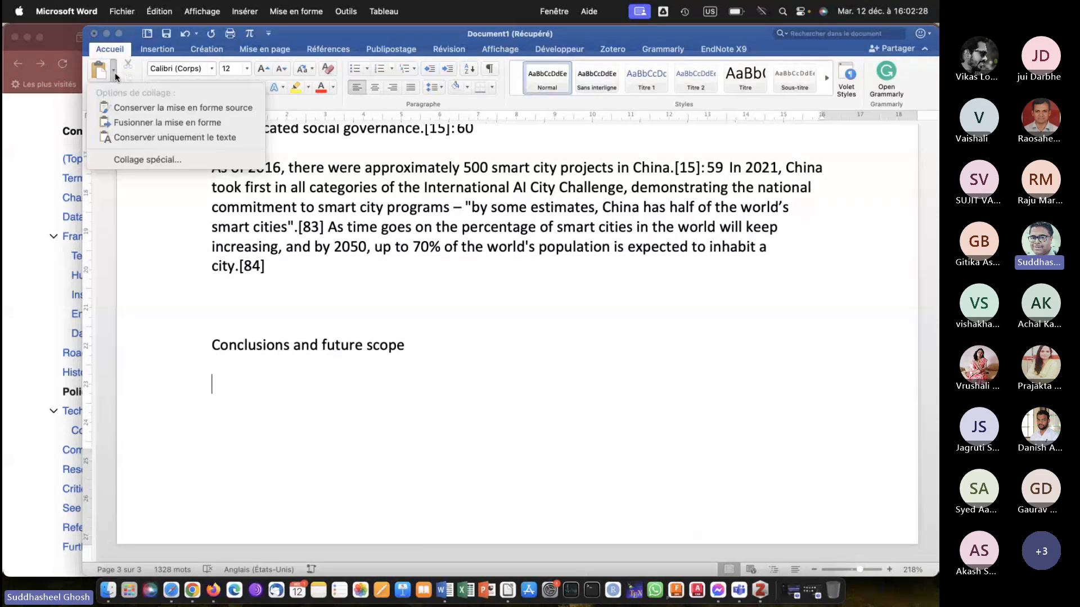
click(154, 131)
click(210, 204)
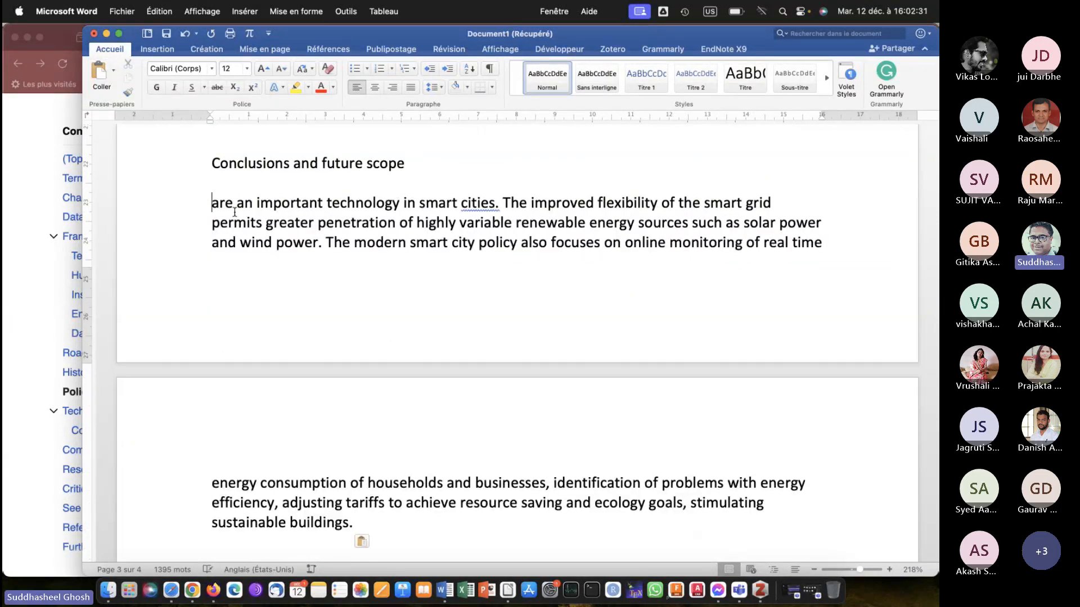
text(Smart gri)
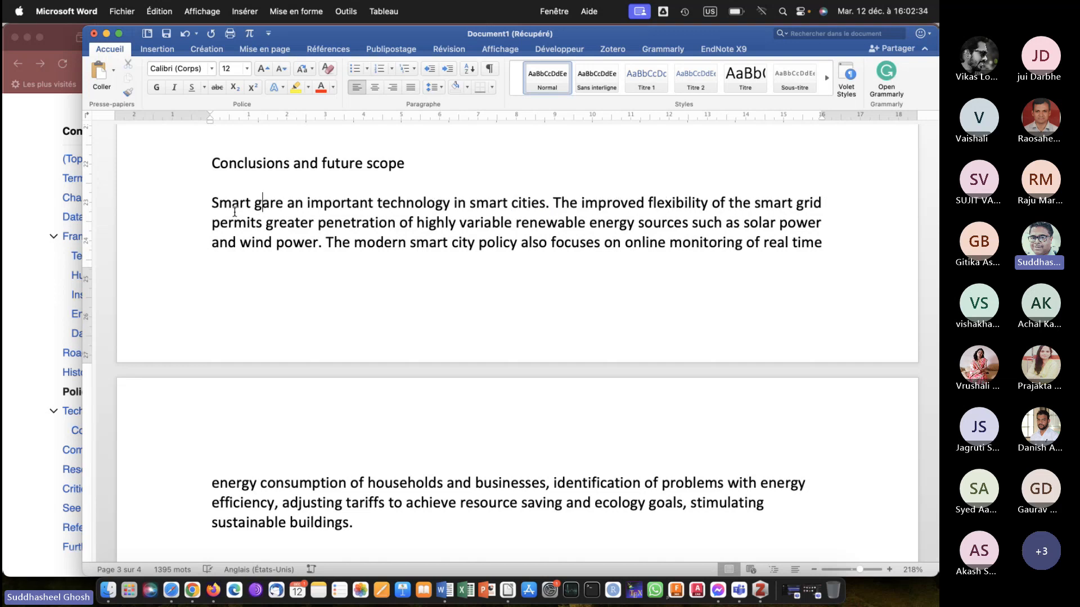
text(ds)
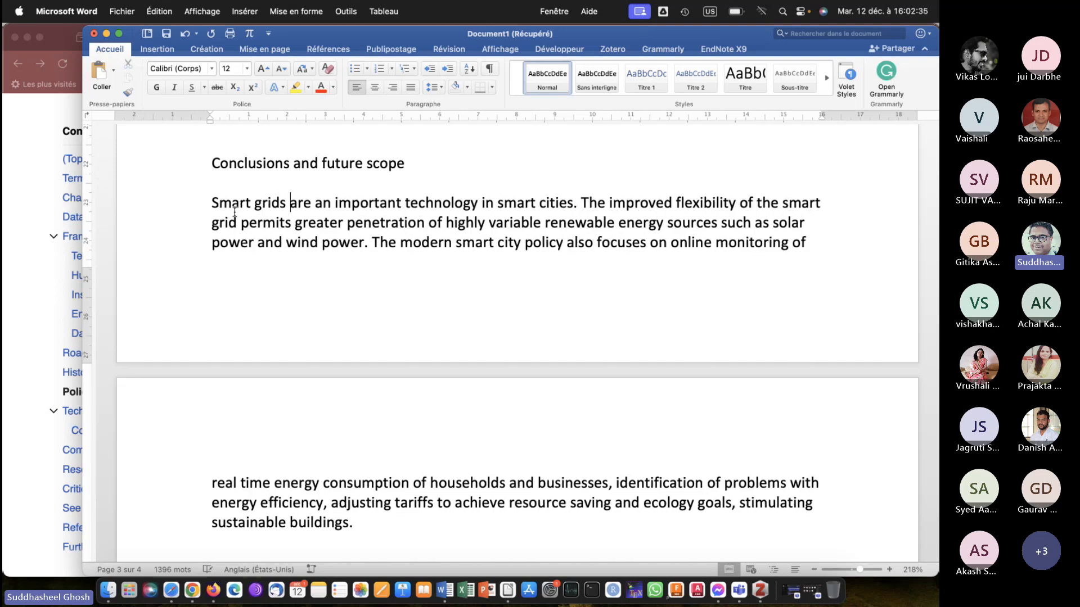
Insert the line "Some definitions" followed by a blank line between the Literature review heading and "Alternative definitions include:".
scroll(465, 279, up, 1)
scroll(465, 279, up, 20)
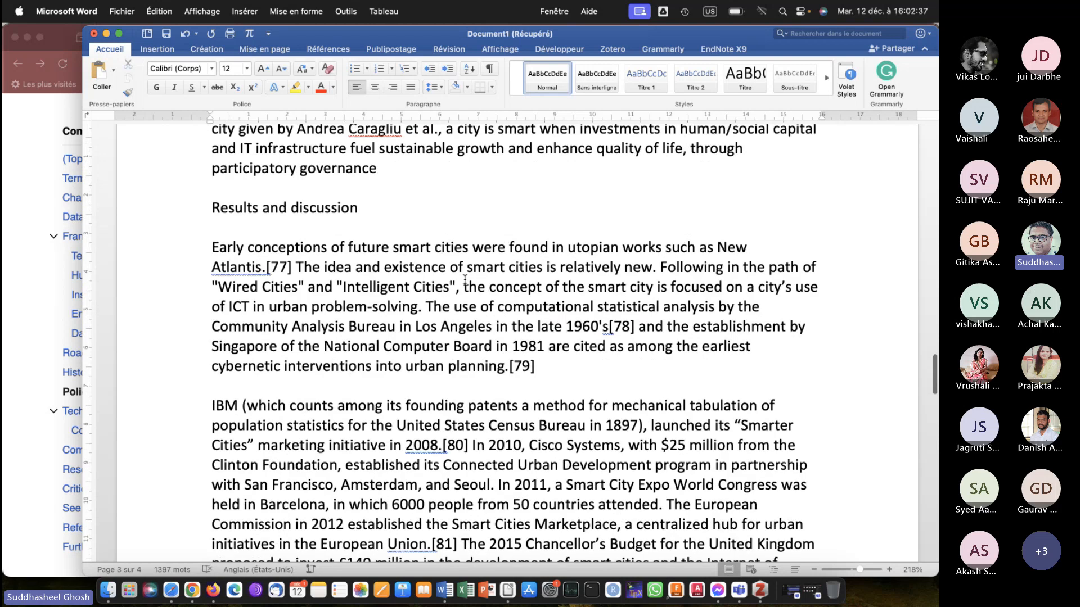
scroll(465, 280, up, 20)
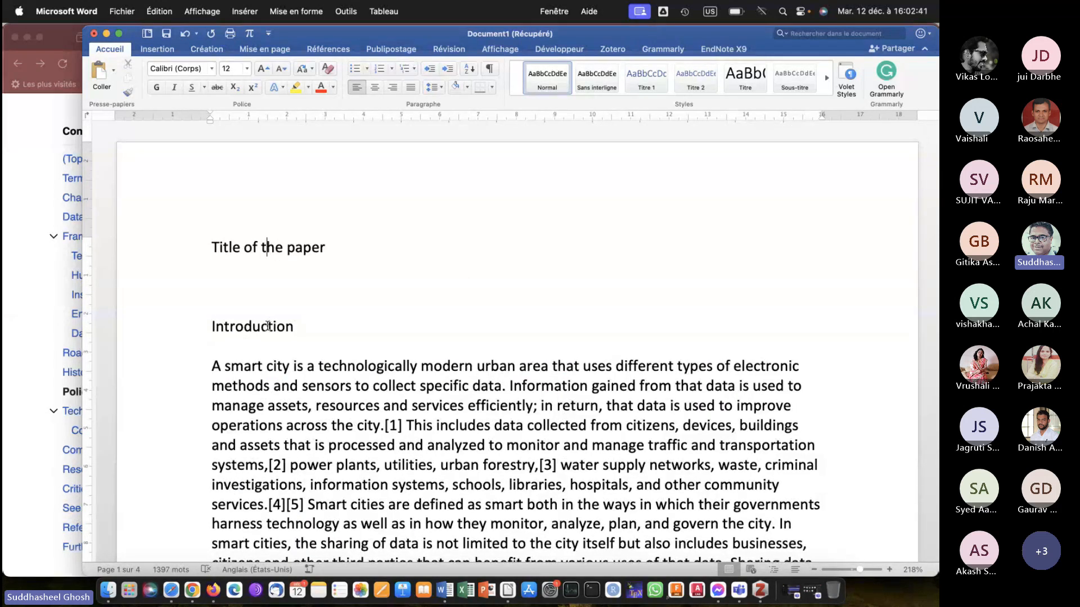
scroll(268, 326, down, 10)
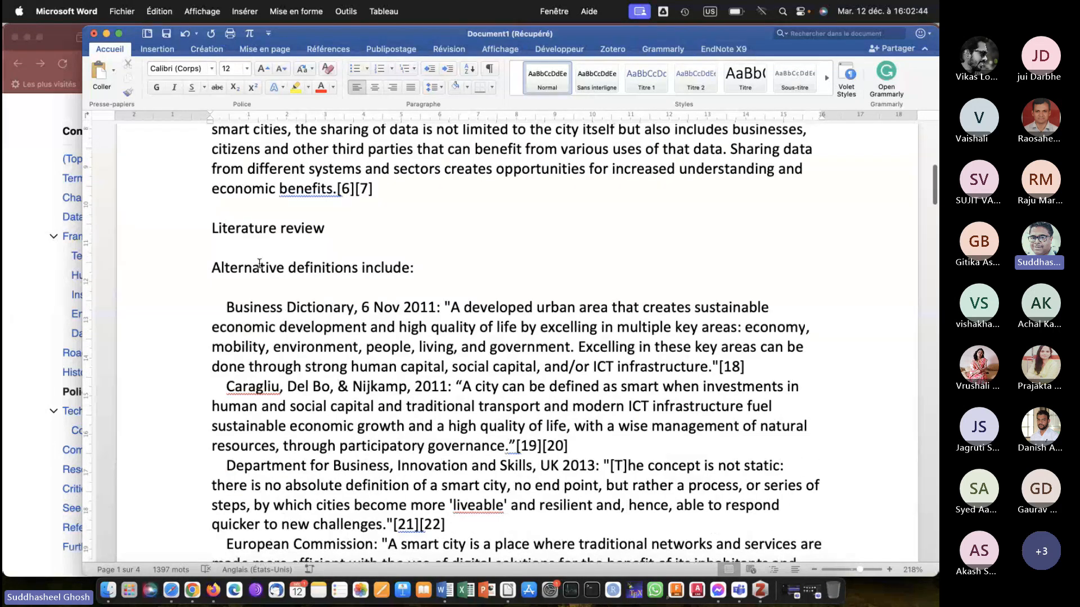
click(217, 250)
key(Return)
text(Some )
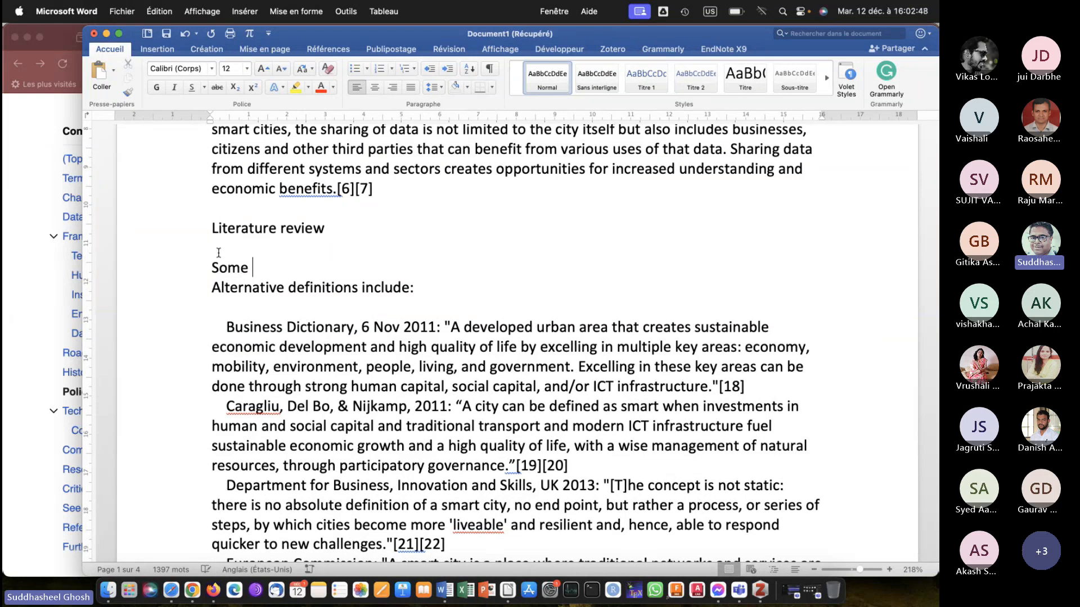
text(definitions)
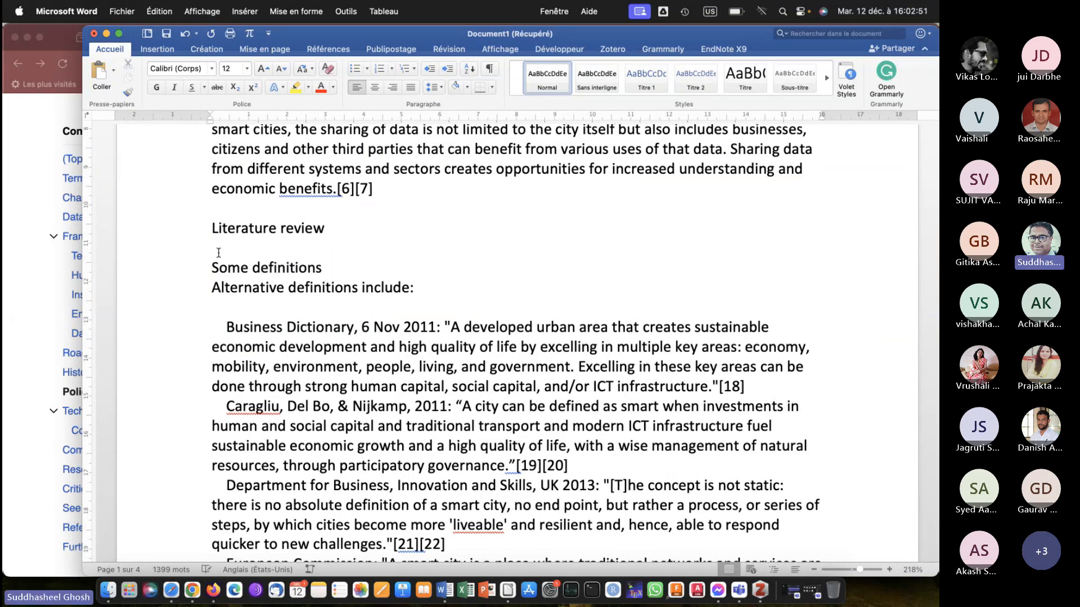
key(Return)
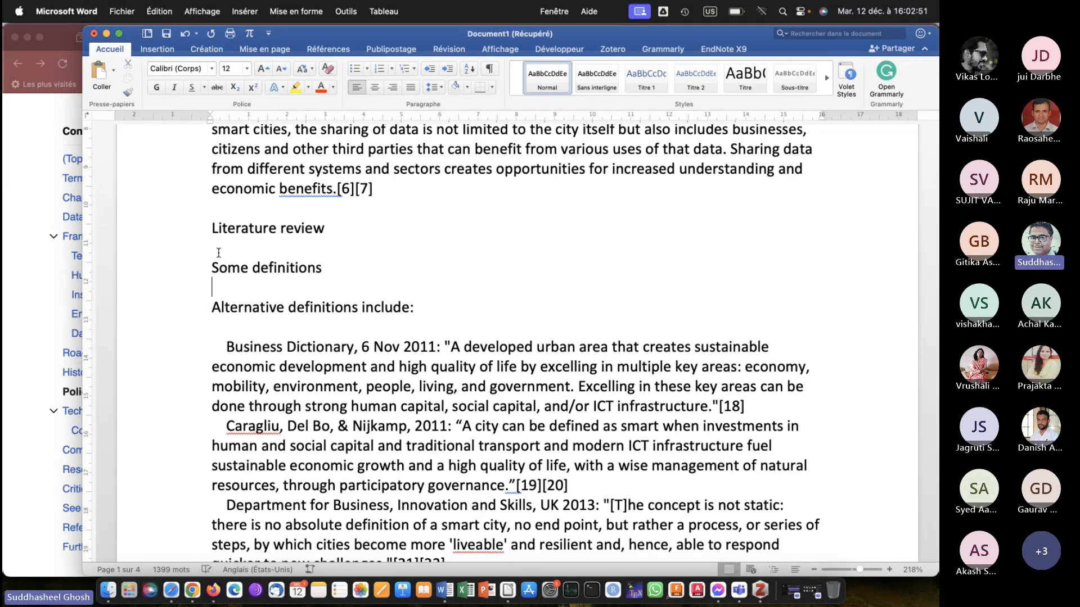
Apply the Titre style to the "Title of the paper" line at the start of the document.
scroll(218, 252, up, 10)
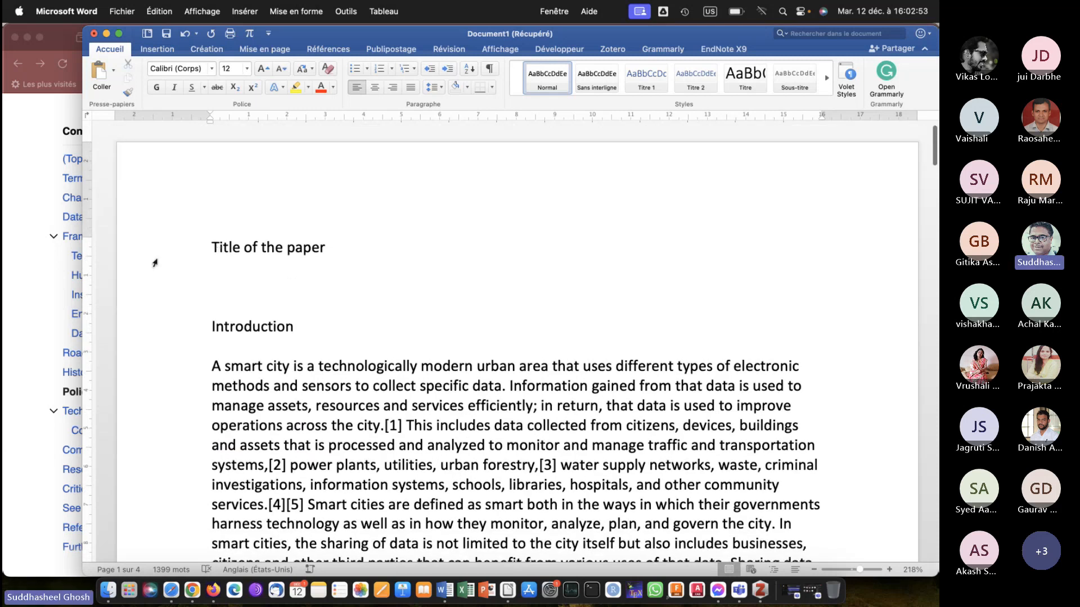
click(275, 250)
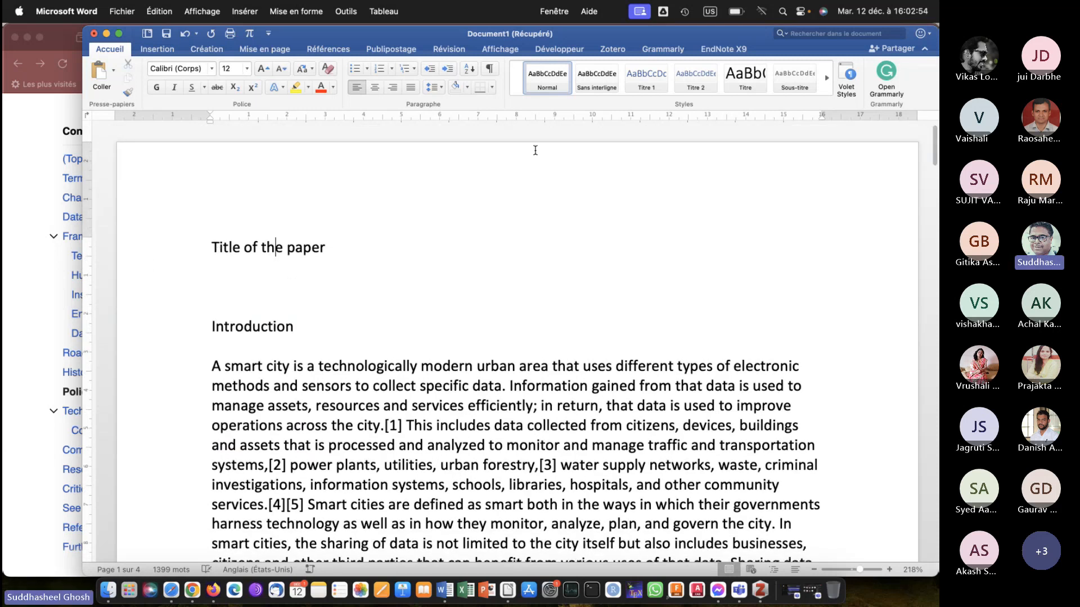
click(742, 78)
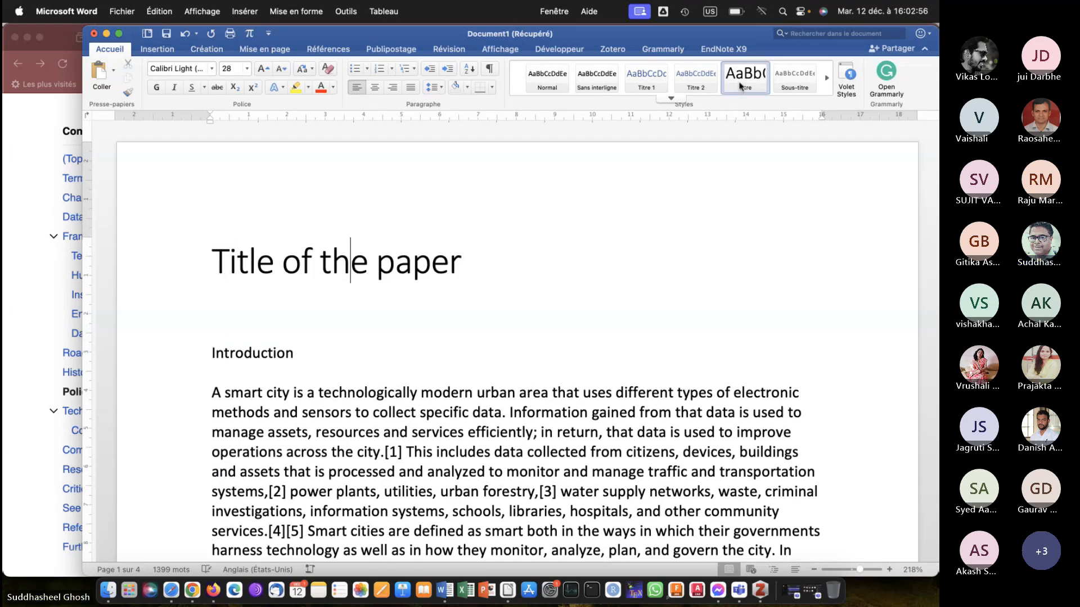
Replace the placeholder title text with "Smart cities".
click(456, 266)
key(BackSpace)
key(BackSpace)
key(BackSpace)
key(BackSpace)
key(BackSpace)
key(BackSpace)
key(BackSpace)
key(BackSpace)
key(BackSpace)
key(BackSpace)
key(BackSpace)
key(BackSpace)
key(BackSpace)
key(BackSpace)
key(BackSpace)
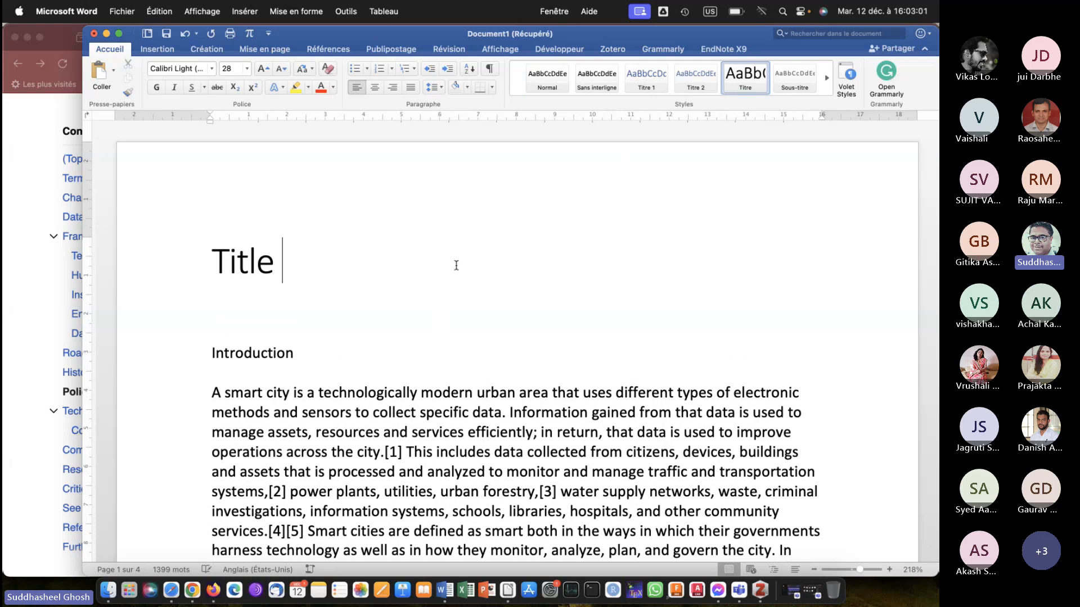
key(BackSpace)
key(BackSpace)
key(BackSpace)
text(Dms)
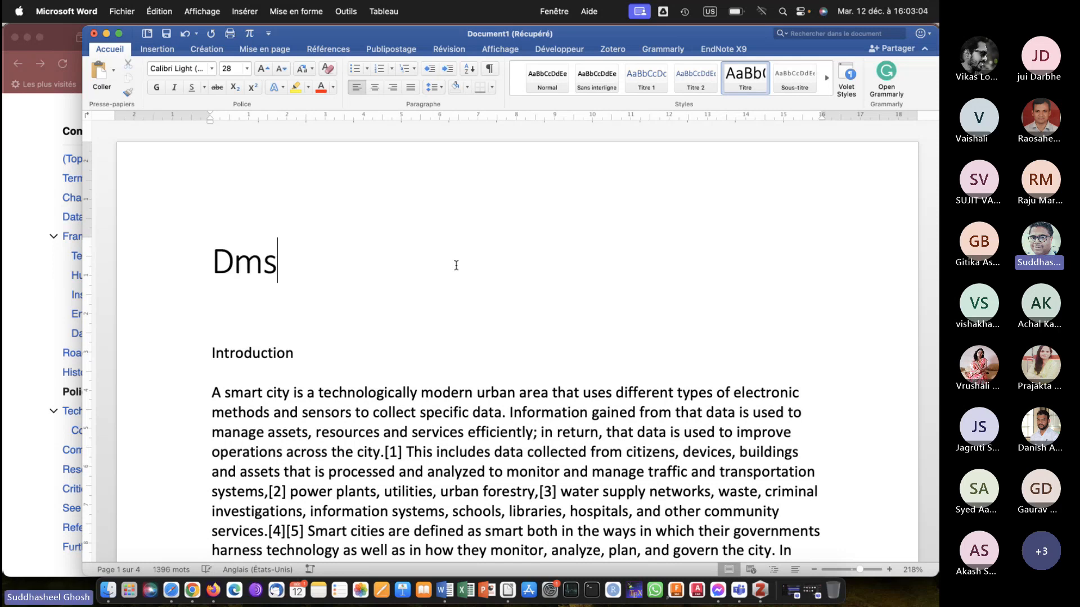
key(BackSpace)
key(BackSpace)
key(BackSpace)
text(Smart cities)
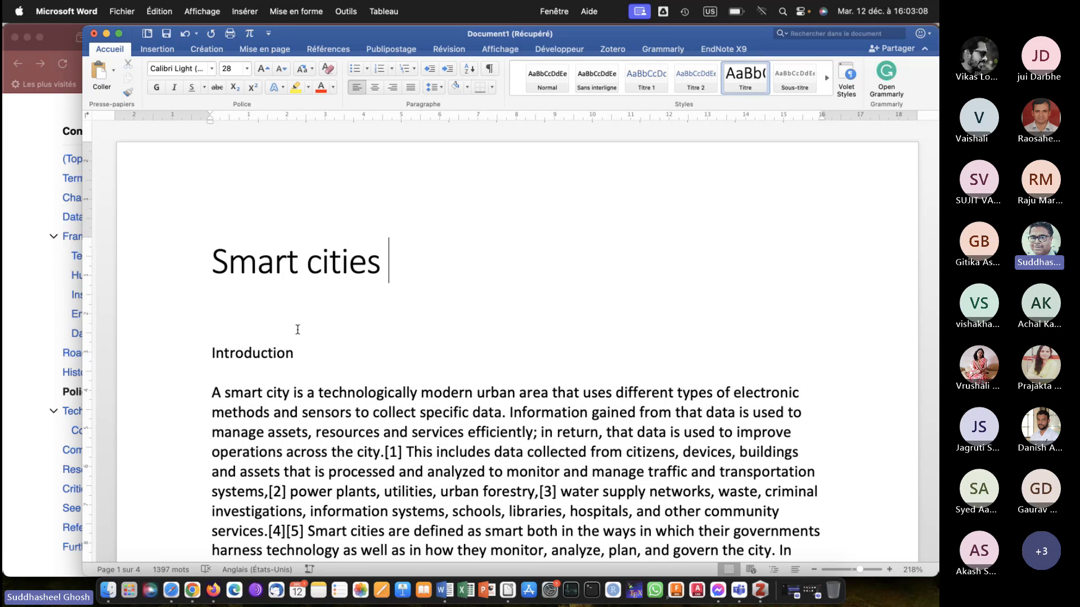
Remove one blank line above the Introduction heading and apply the Titre 1 style to that heading.
click(246, 327)
key(BackSpace)
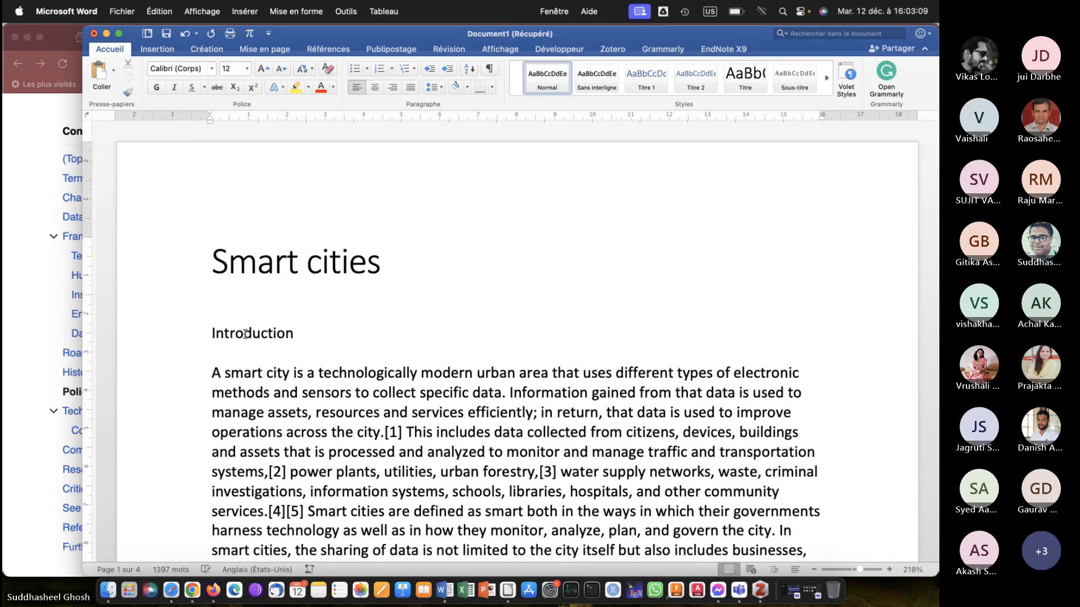
click(244, 336)
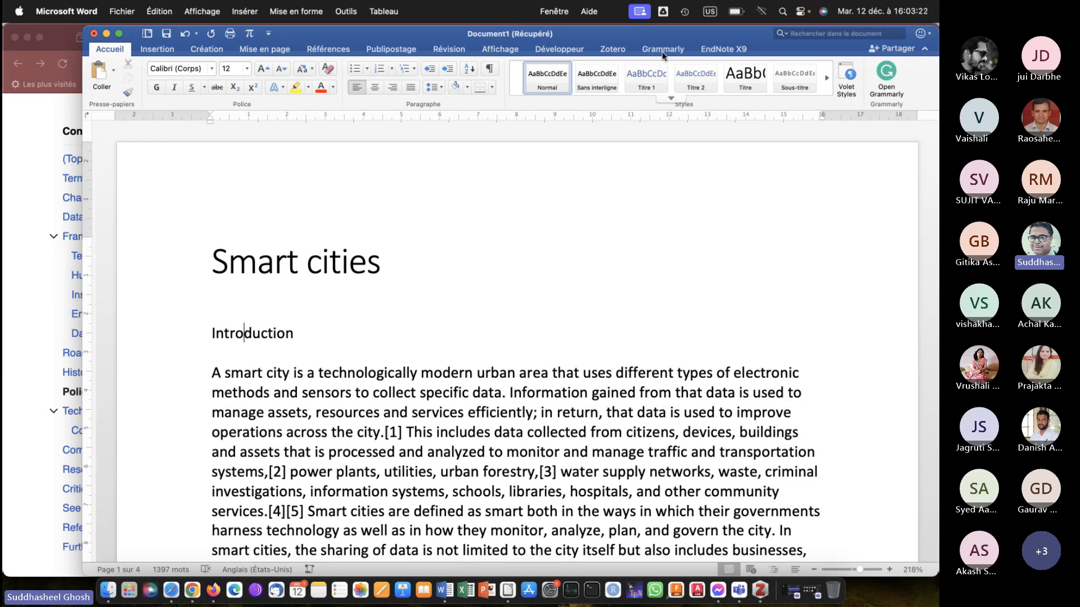
click(631, 79)
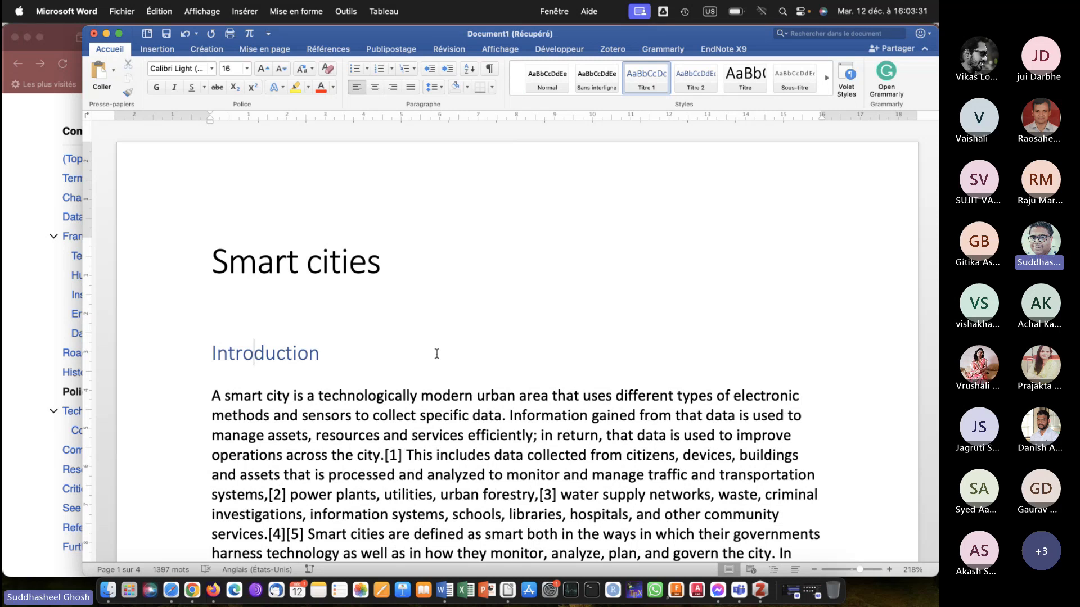
click(335, 352)
Apply the Titre 1 style to the Literature review and Materials and methods headings.
scroll(335, 352, down, 6)
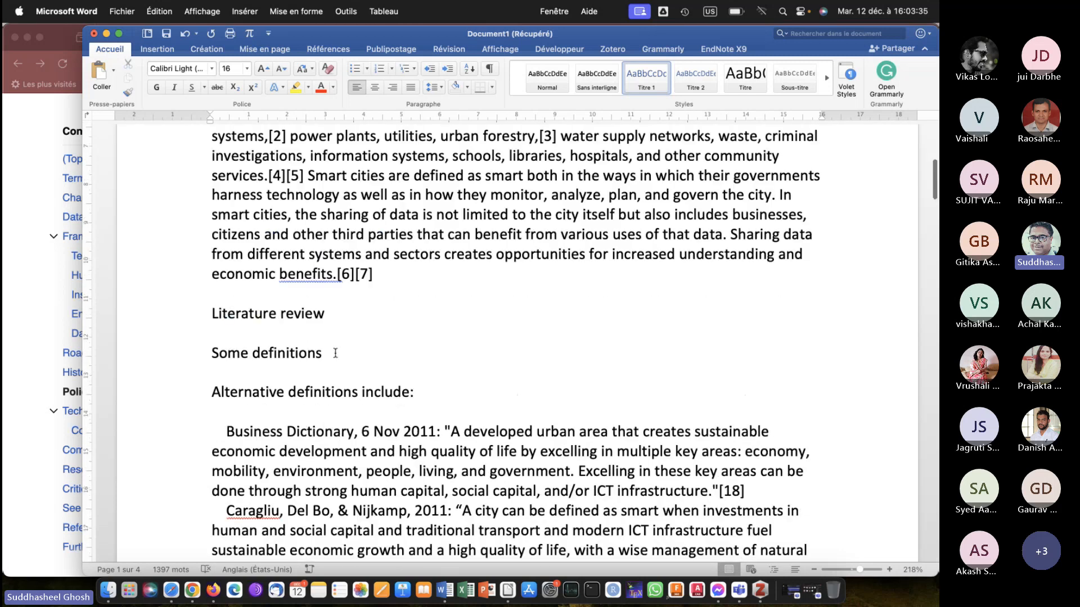
click(330, 313)
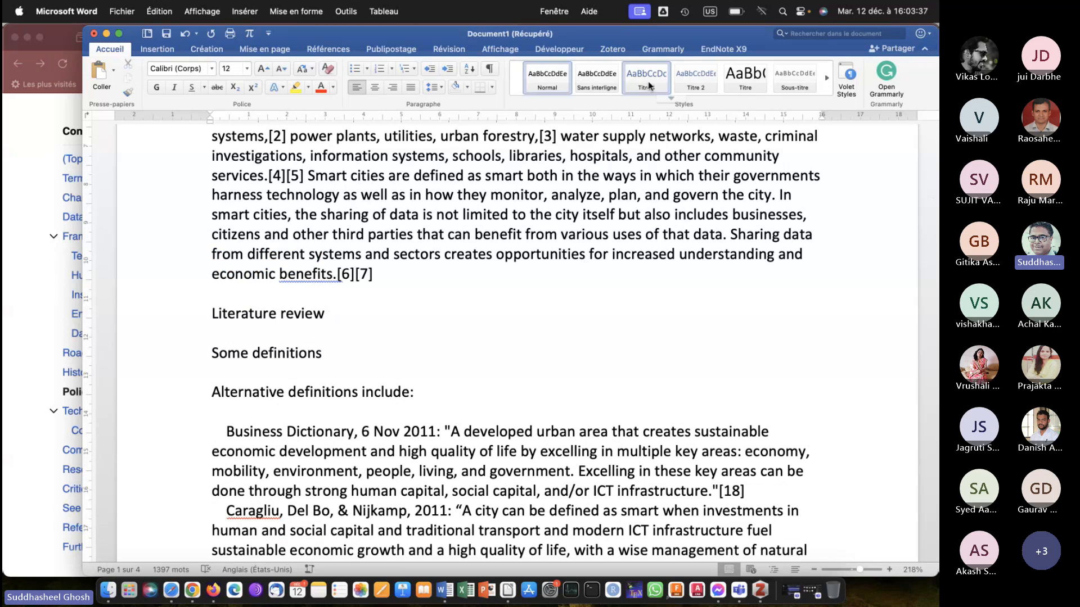
click(637, 72)
scroll(438, 285, down, 15)
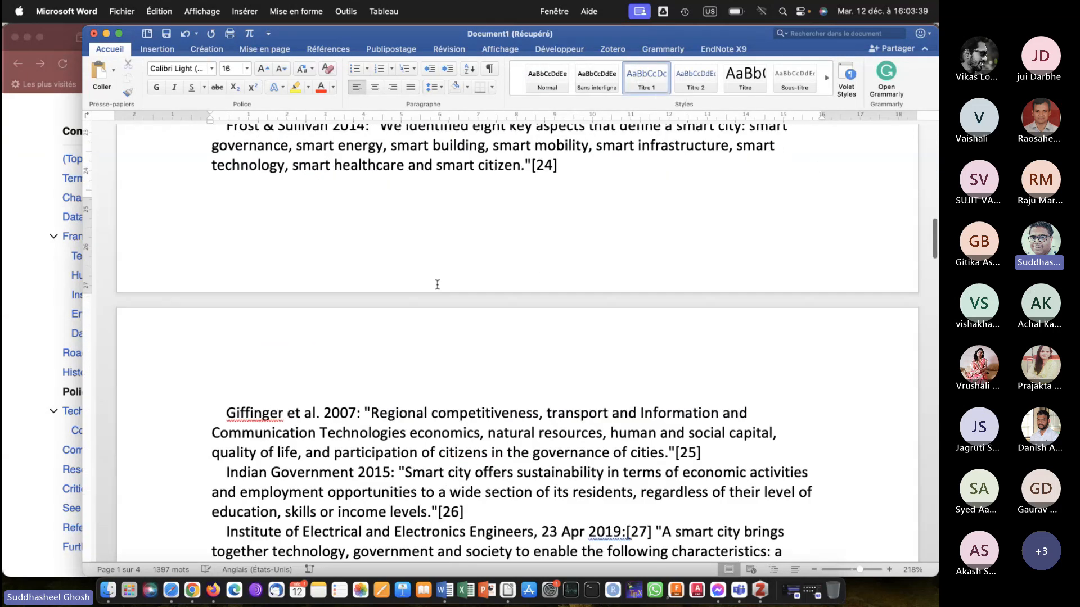
scroll(438, 285, down, 5)
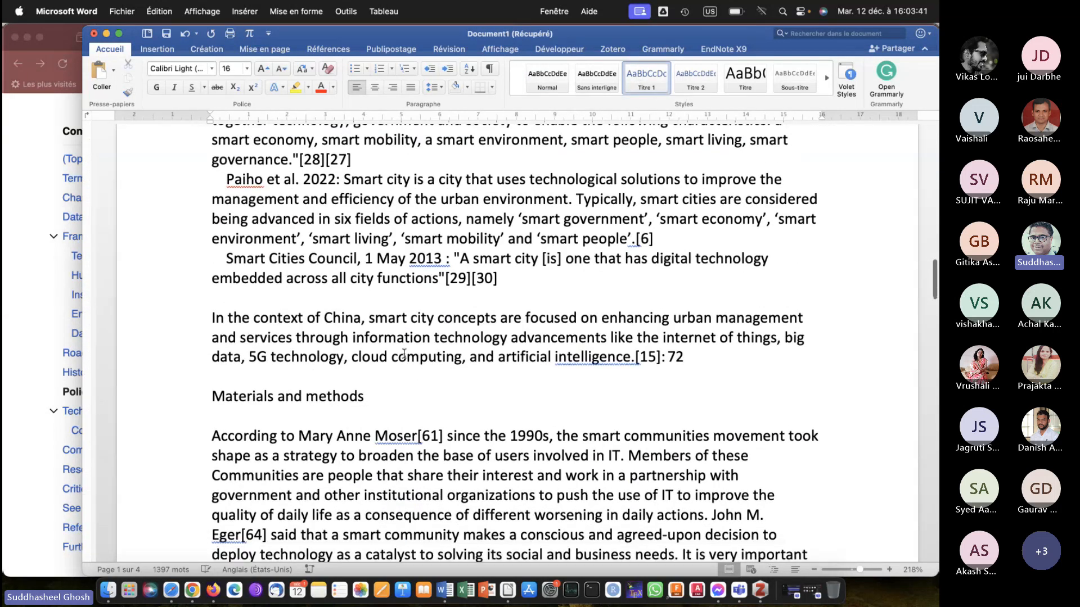
click(393, 397)
click(647, 79)
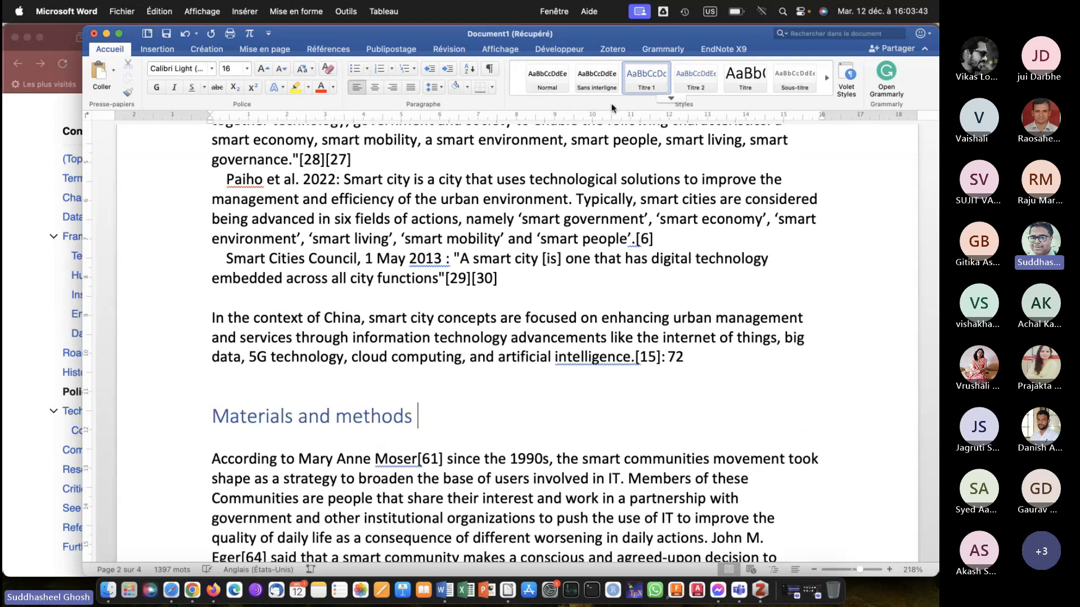
Apply the Titre 1 style to the Results and discussion and Conclusions and future scope headings.
scroll(510, 249, down, 20)
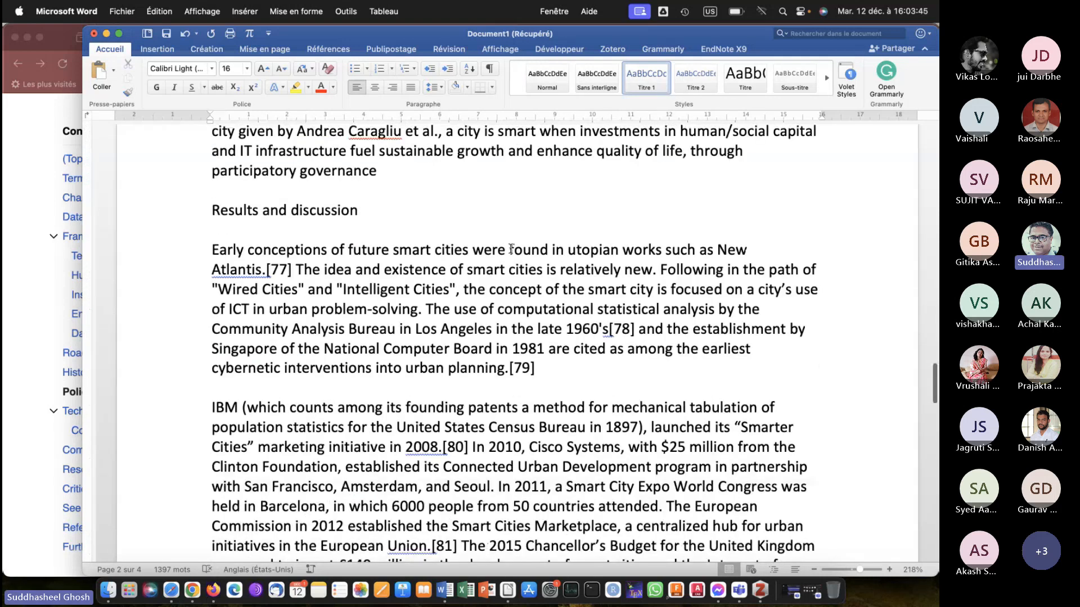
click(373, 198)
click(647, 79)
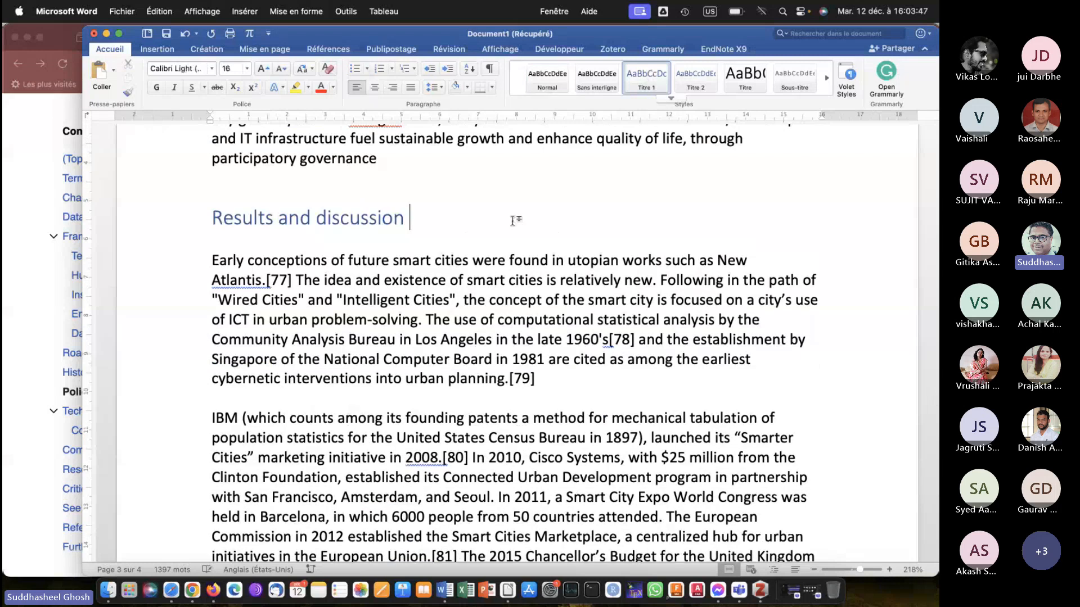
scroll(512, 221, down, 20)
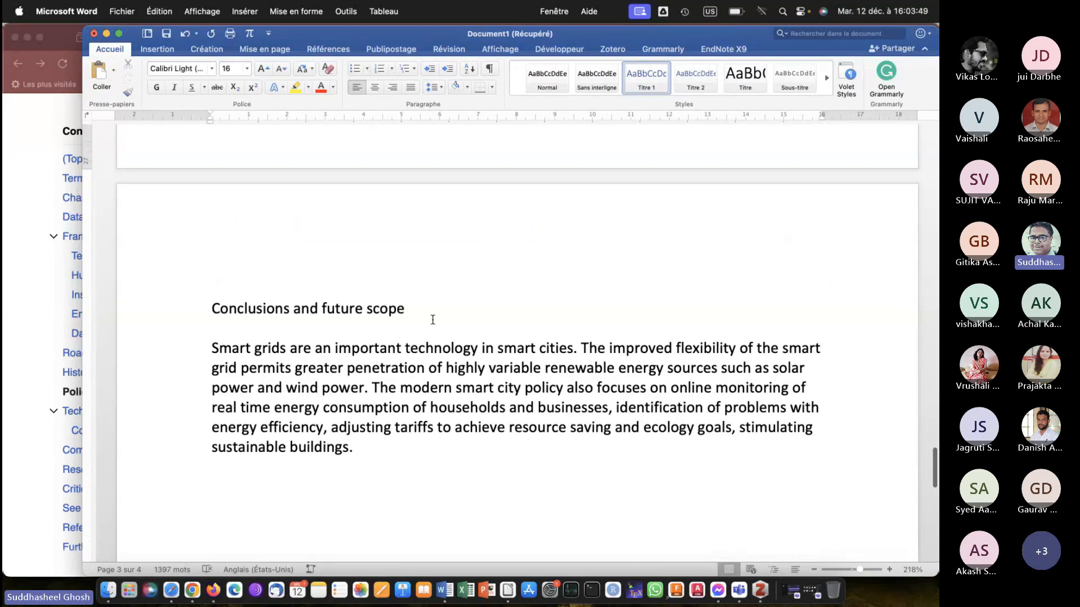
click(432, 318)
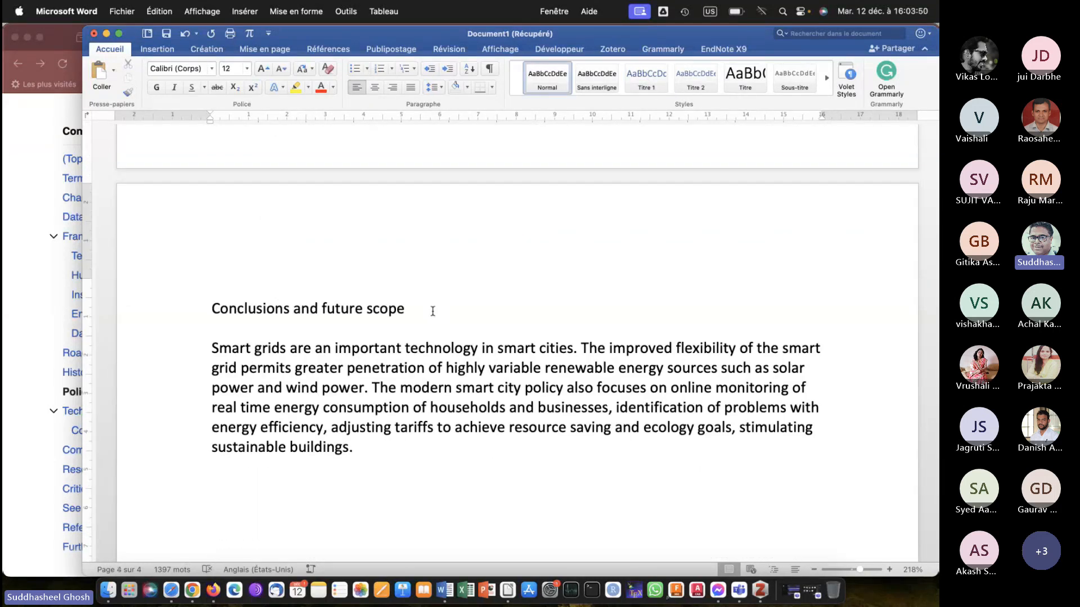
click(637, 74)
click(540, 295)
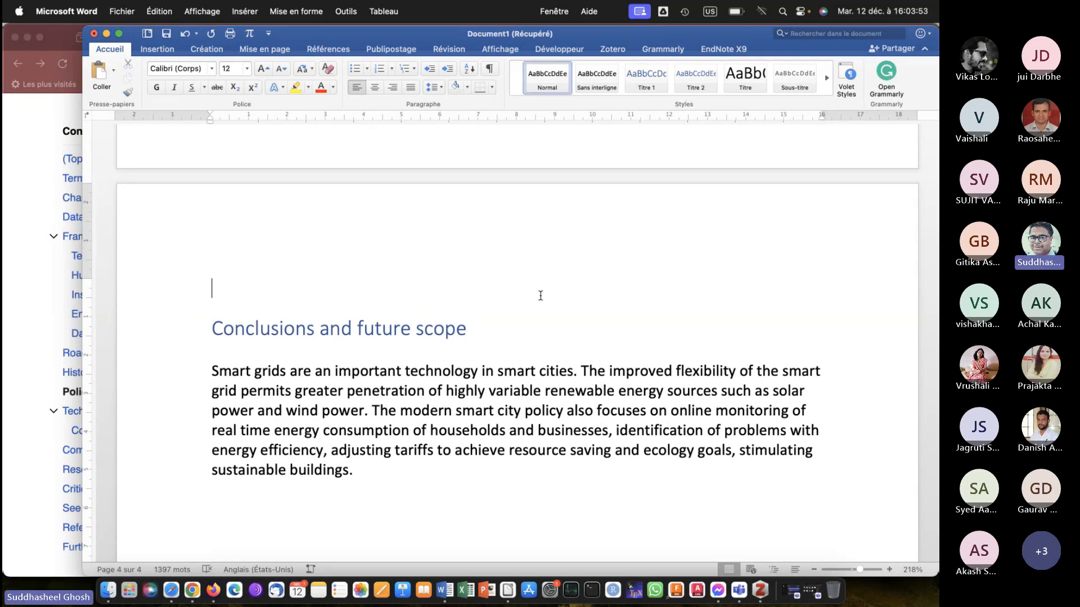
Place the insertion point on the blank line below the Smart cities title and show the reference tools.
scroll(541, 295, up, 20)
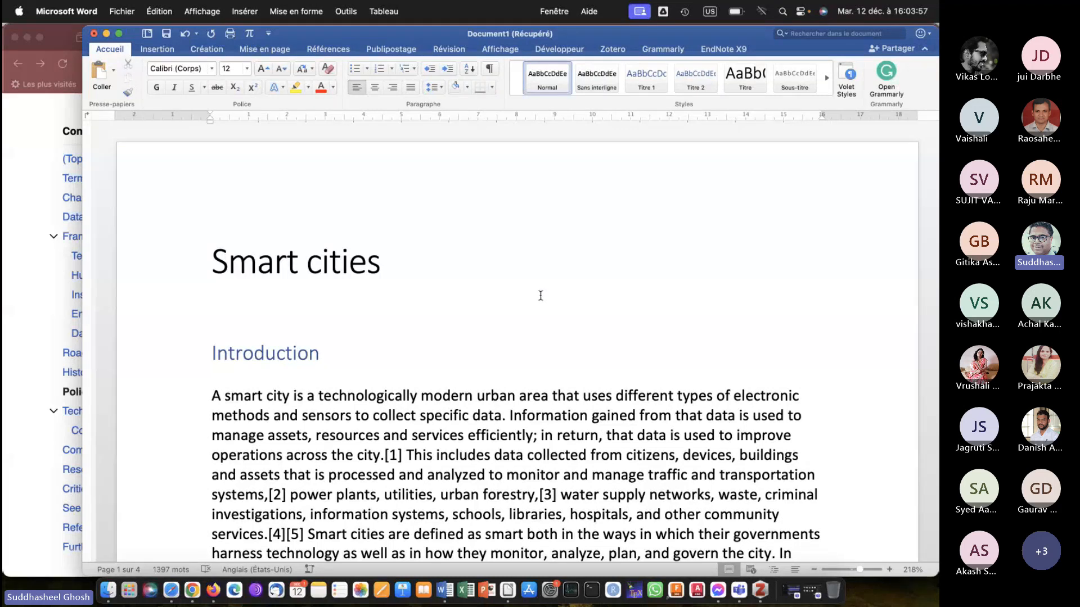
click(239, 312)
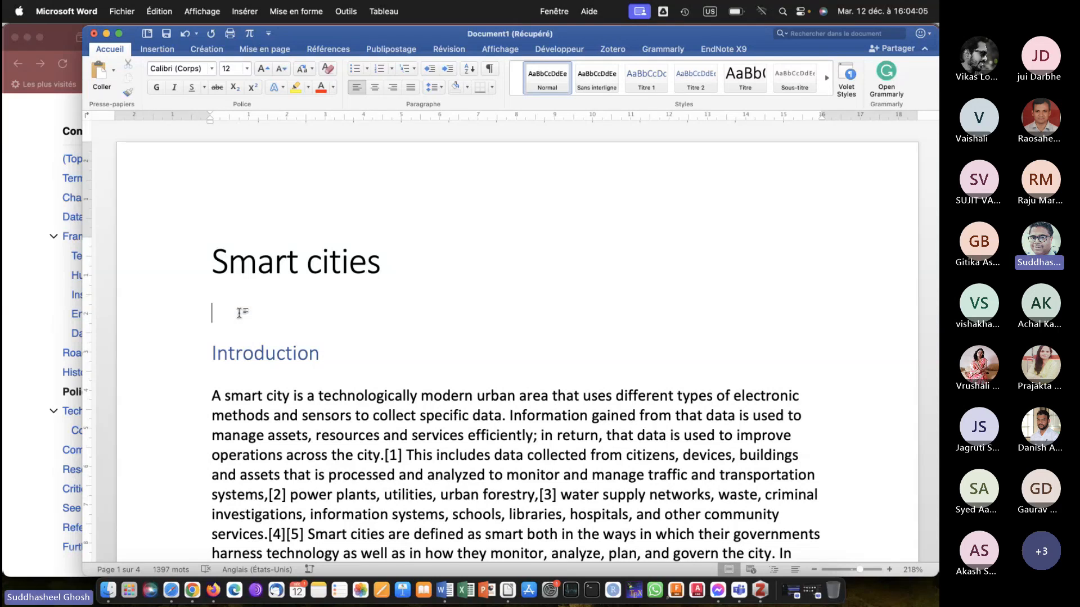
click(325, 52)
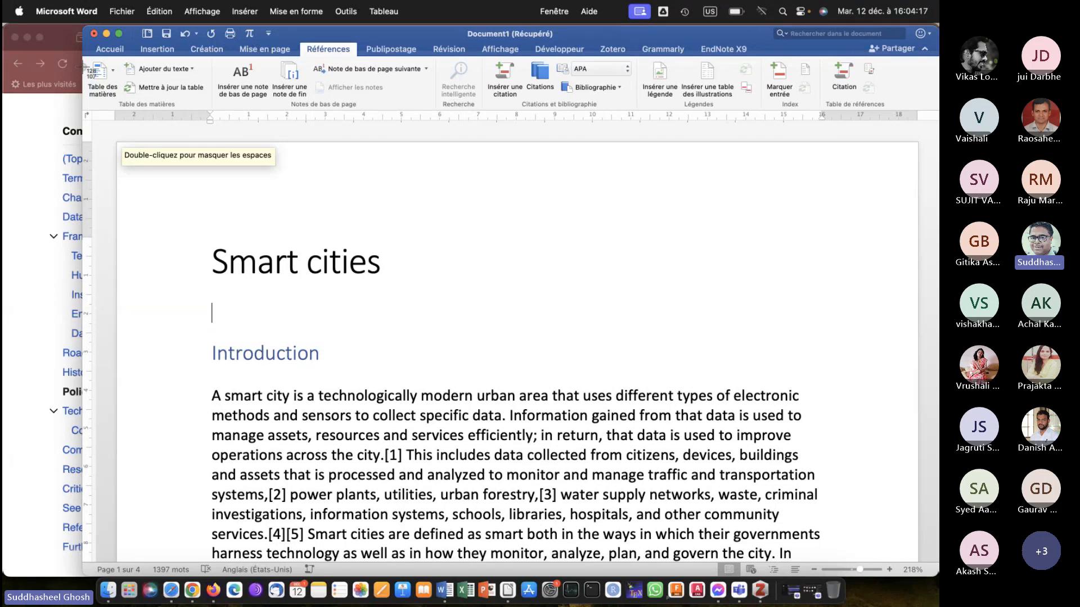
Capture the Table des matières command as an image and paste it between new blank lines below the Introduction heading.
drag(86, 58, 123, 104)
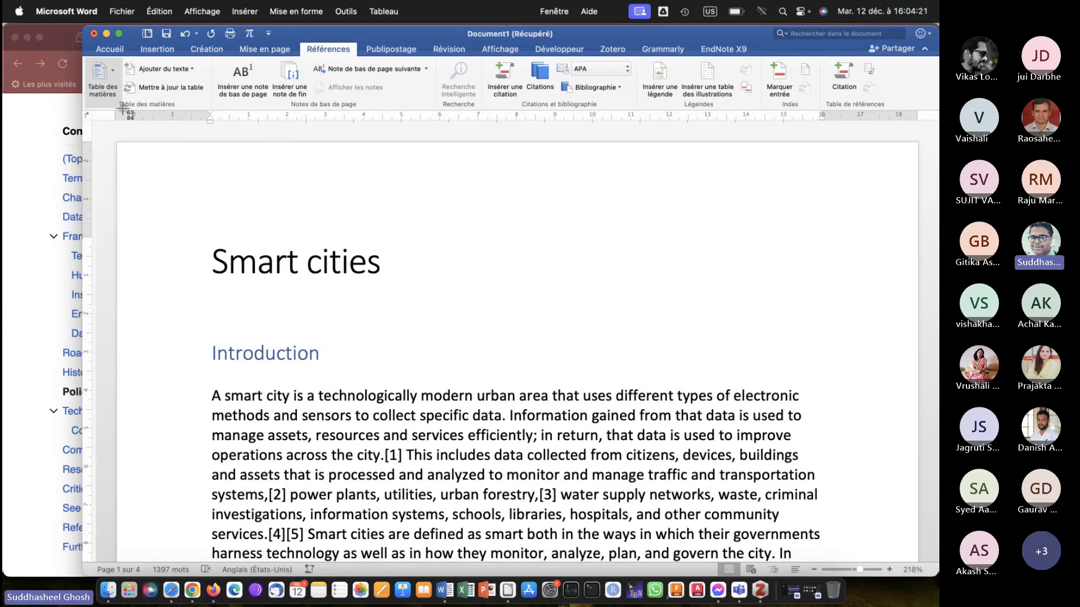
click(213, 400)
key(Return)
key(Return)
key(Return)
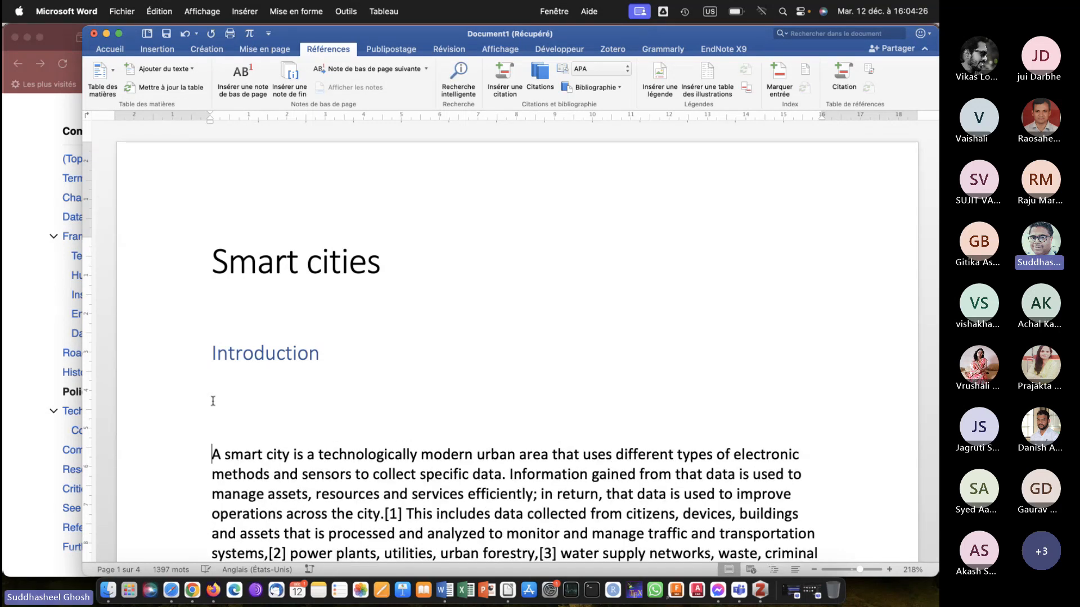
key(Up)
key(Up)
key(super+v)
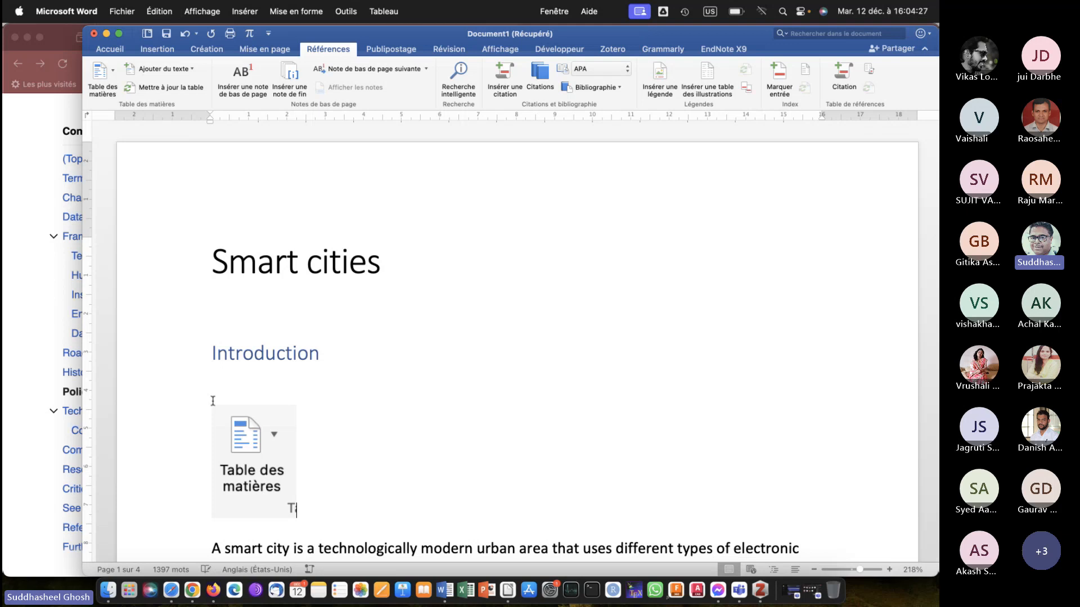
Enlarge the pasted Table des matières image below the Introduction heading and delete it.
click(288, 509)
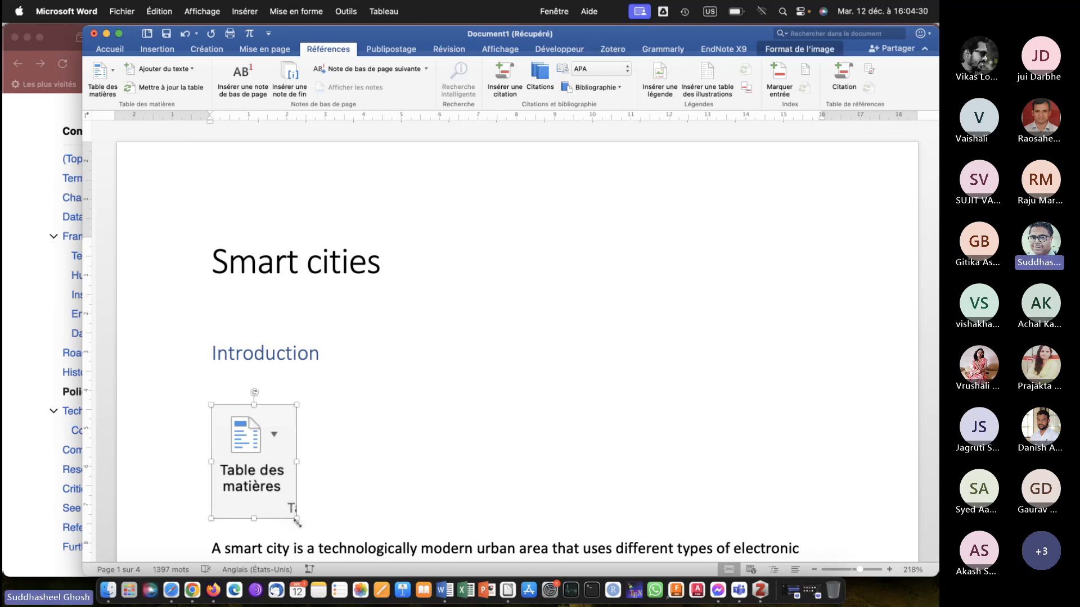
drag(297, 520, 363, 560)
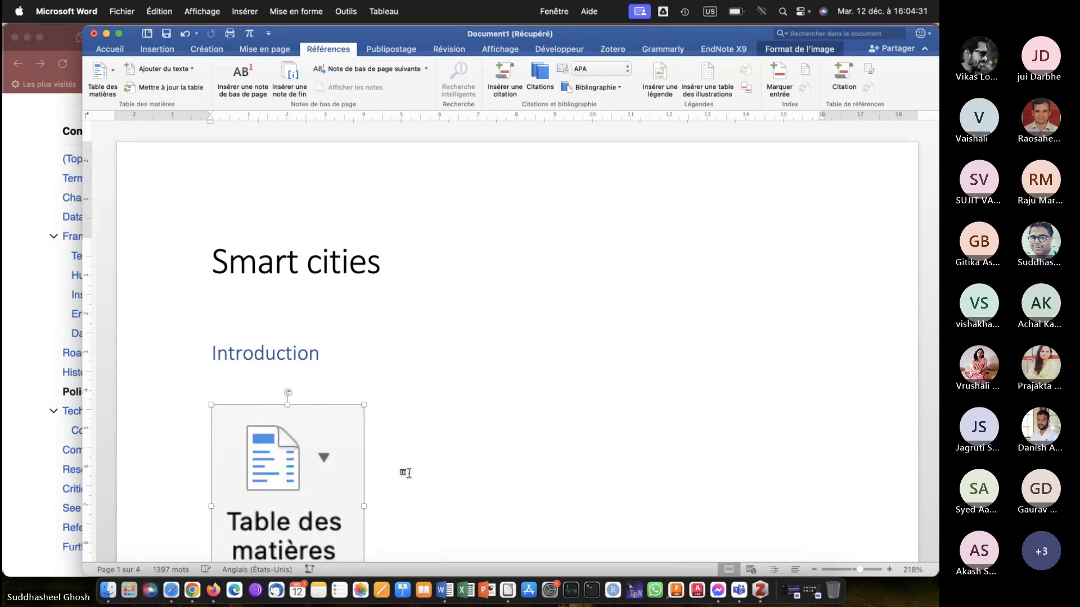
scroll(406, 472, down, 5)
click(399, 398)
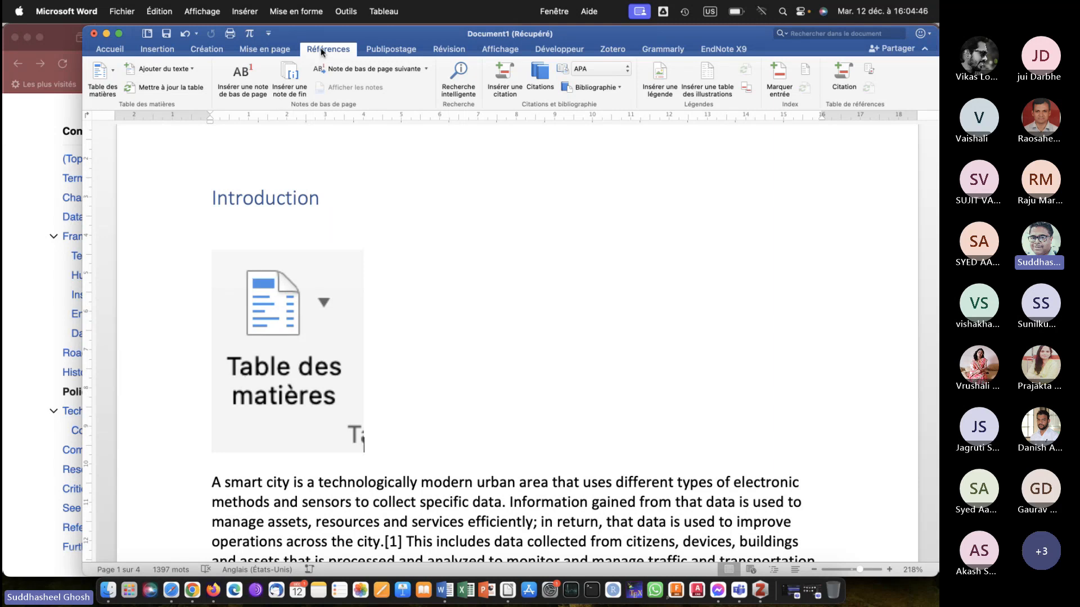
click(262, 368)
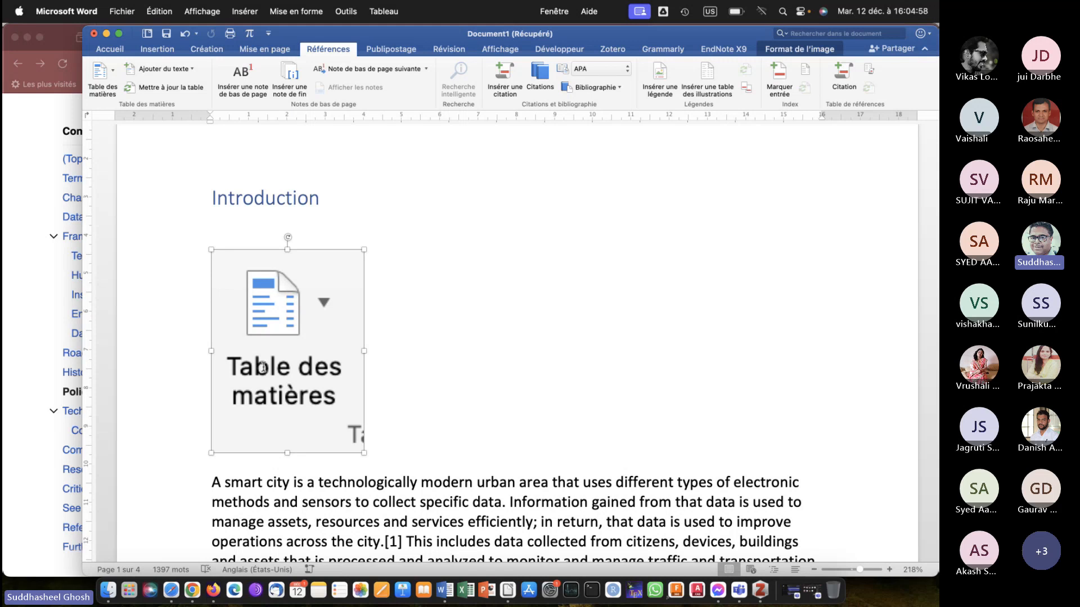
key(BackSpace)
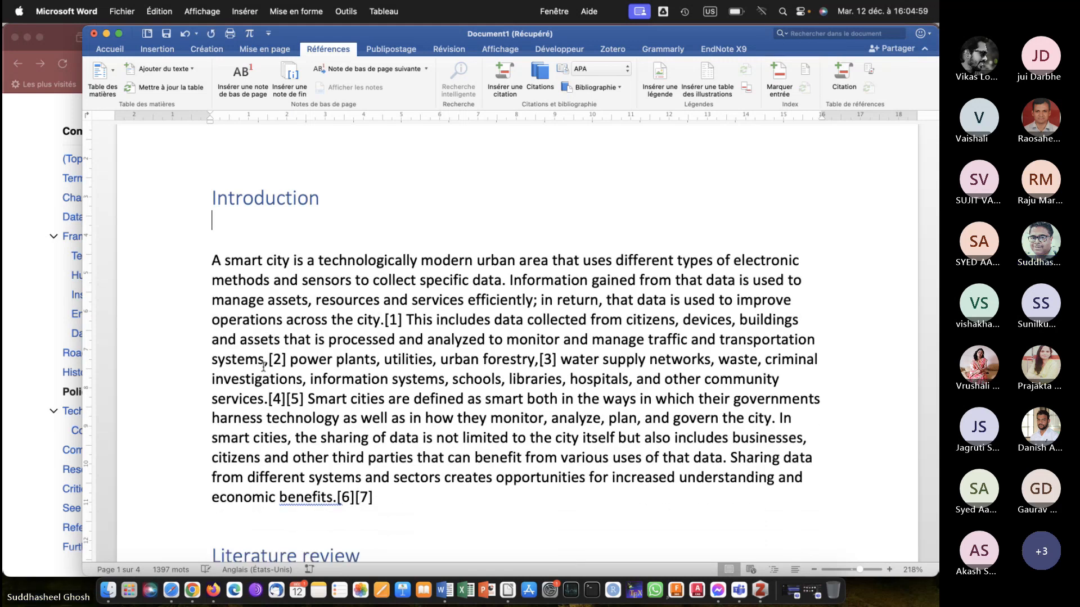
Add a blank line below the Smart cities title and insert the automatic Classique table of contents there.
scroll(263, 367, up, 2)
scroll(263, 367, up, 2)
click(228, 256)
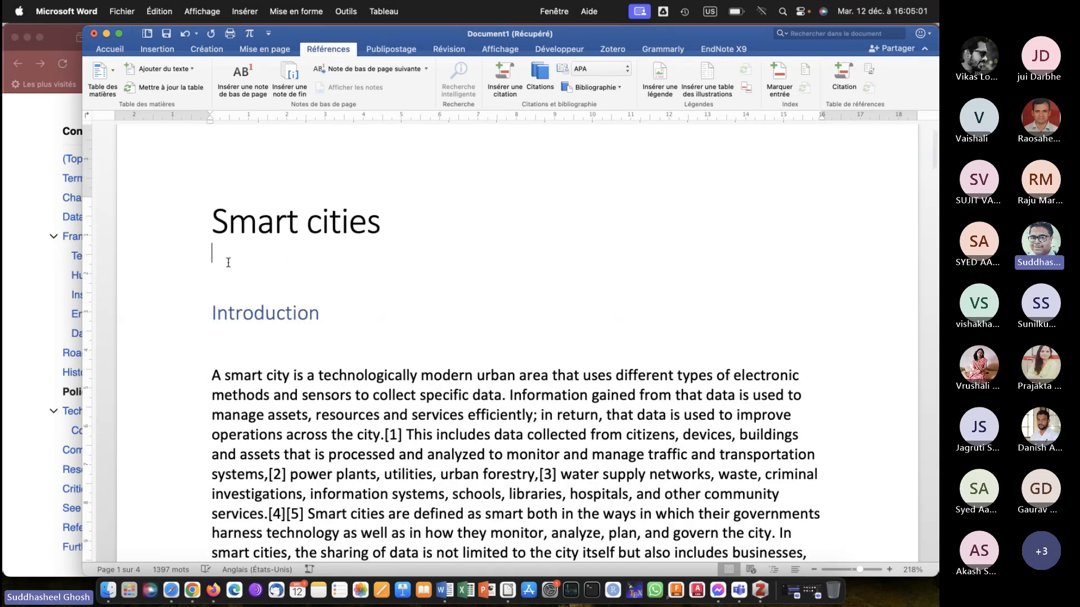
key(Return)
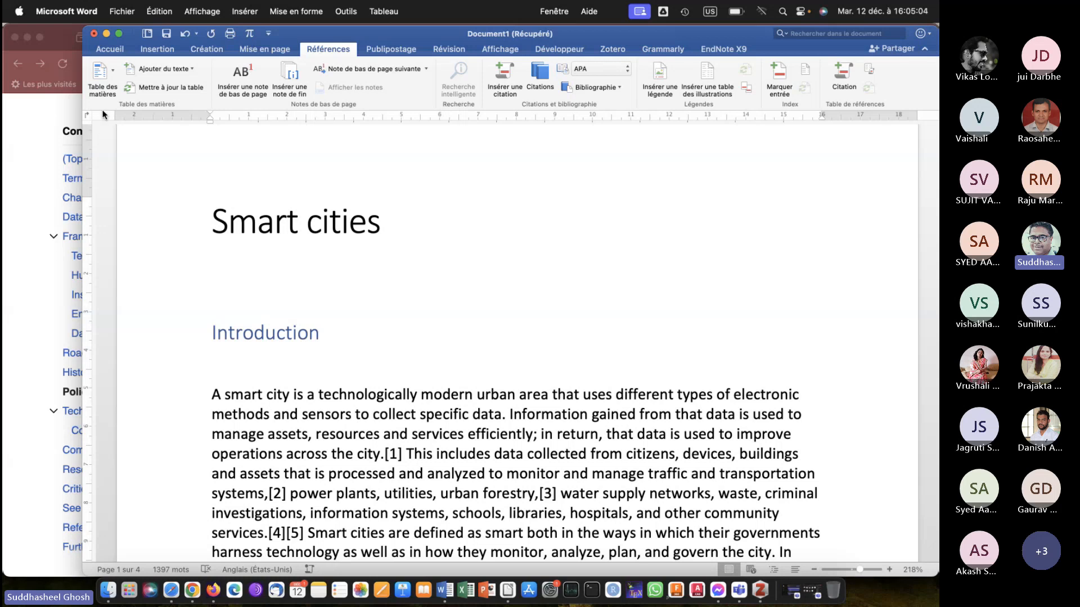
click(99, 68)
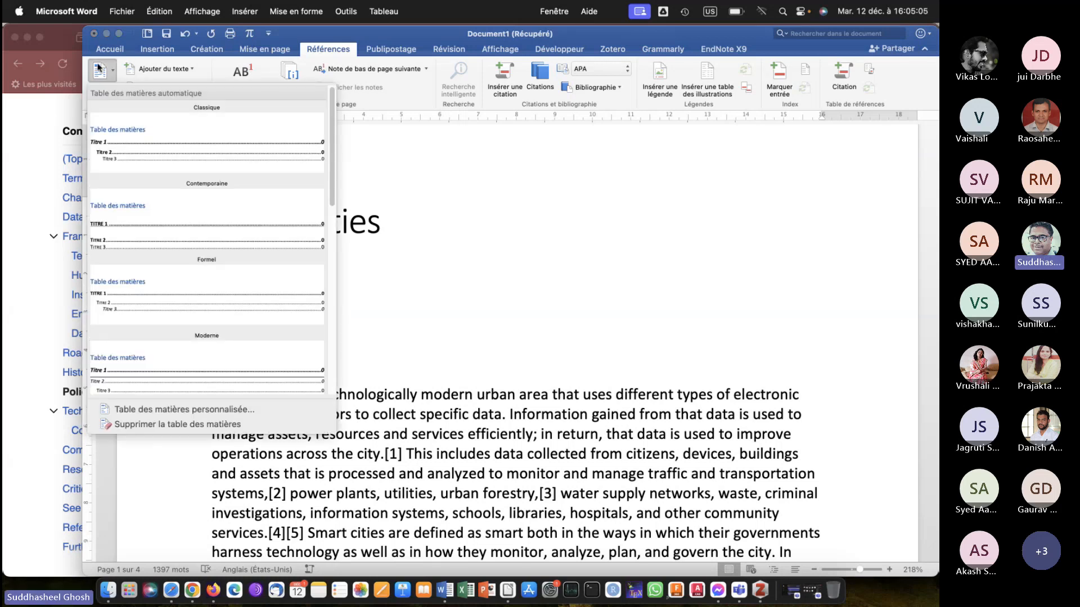
click(168, 149)
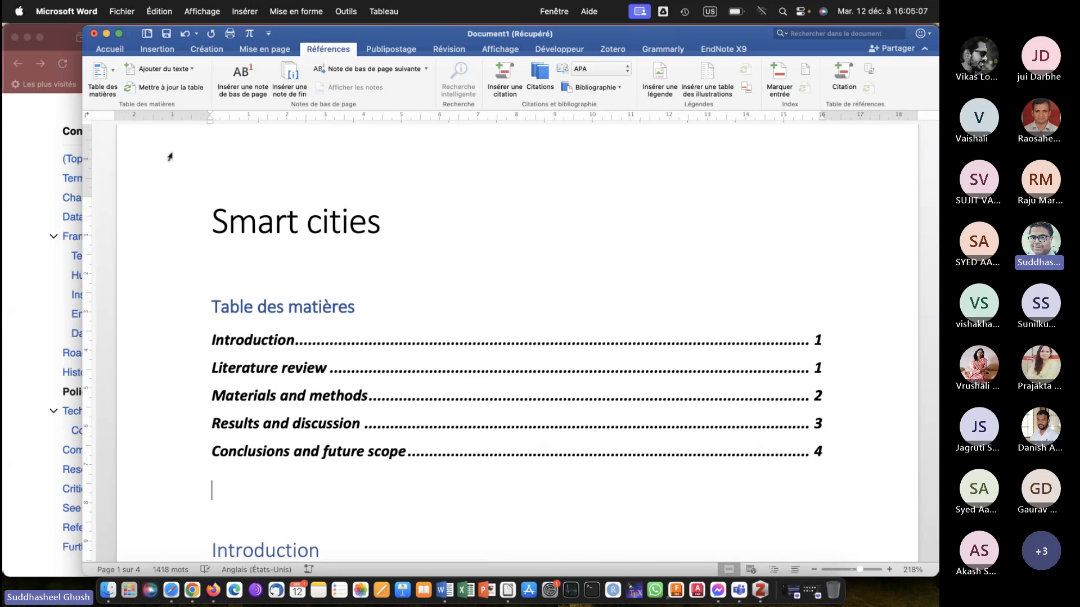
Insert a page break between the table of contents and the Introduction heading.
scroll(427, 309, down, 5)
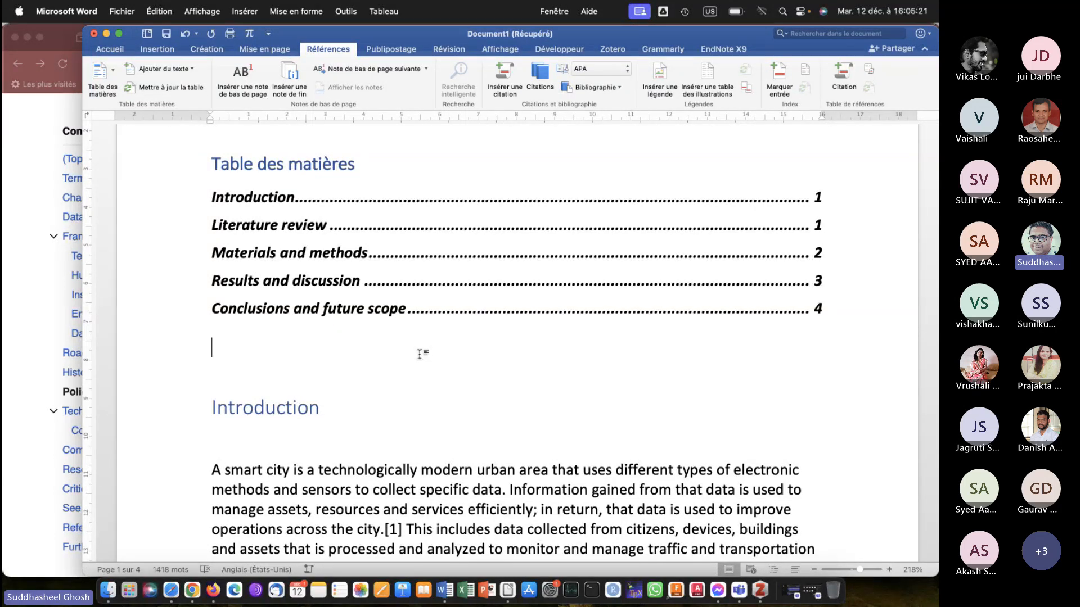
key(Down)
key(Down)
key(super+Return)
scroll(420, 355, down, 1)
scroll(419, 355, up, 15)
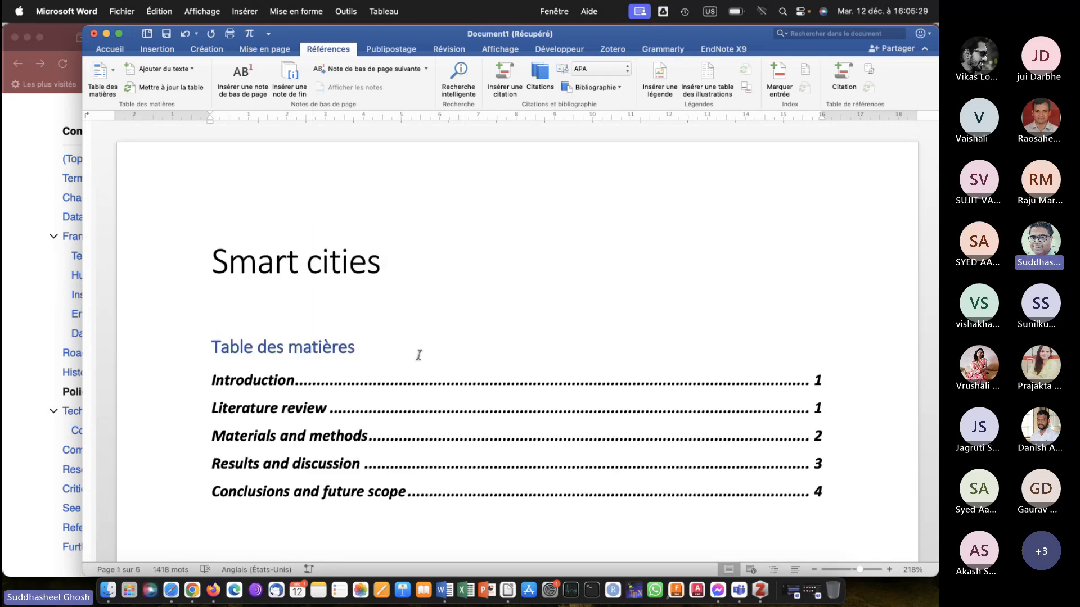
Update the table of contents fields with the option to refresh the entire table.
click(456, 383)
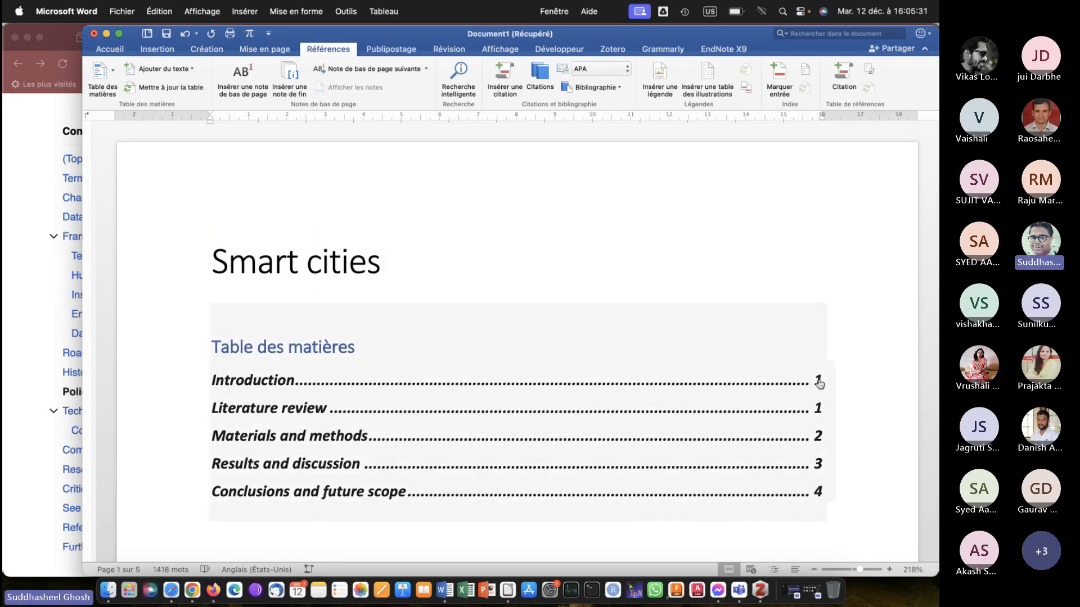
scroll(563, 366, down, 2)
scroll(563, 366, down, 5)
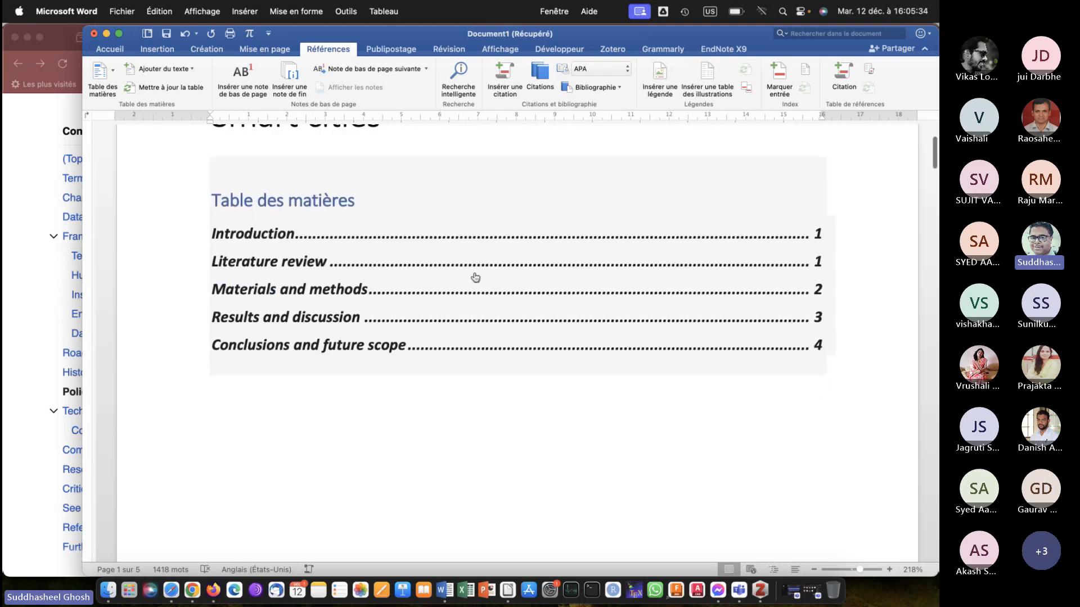
right_click(457, 246)
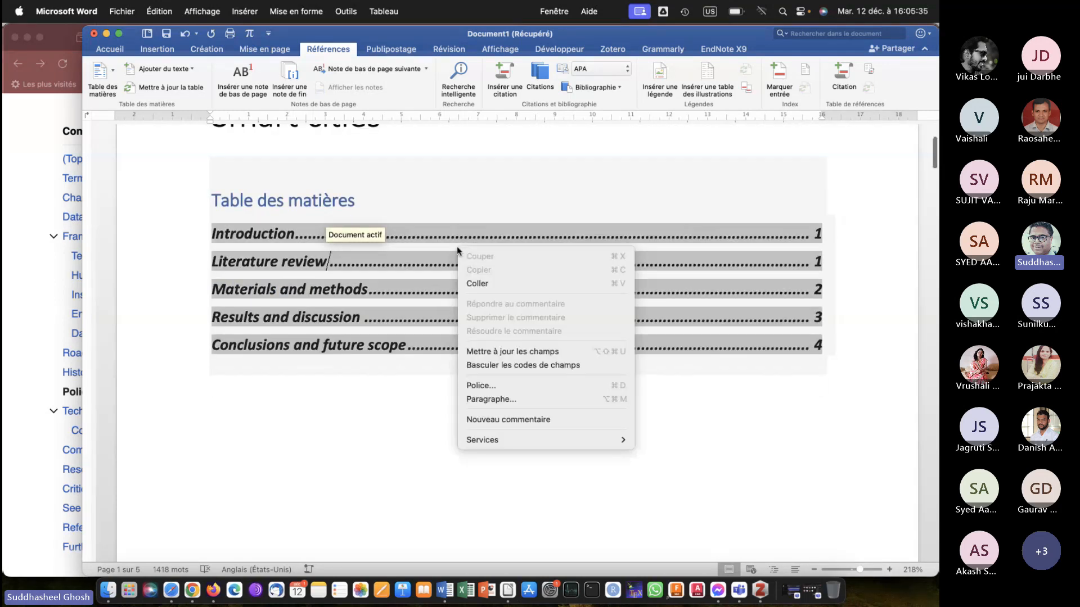
click(479, 353)
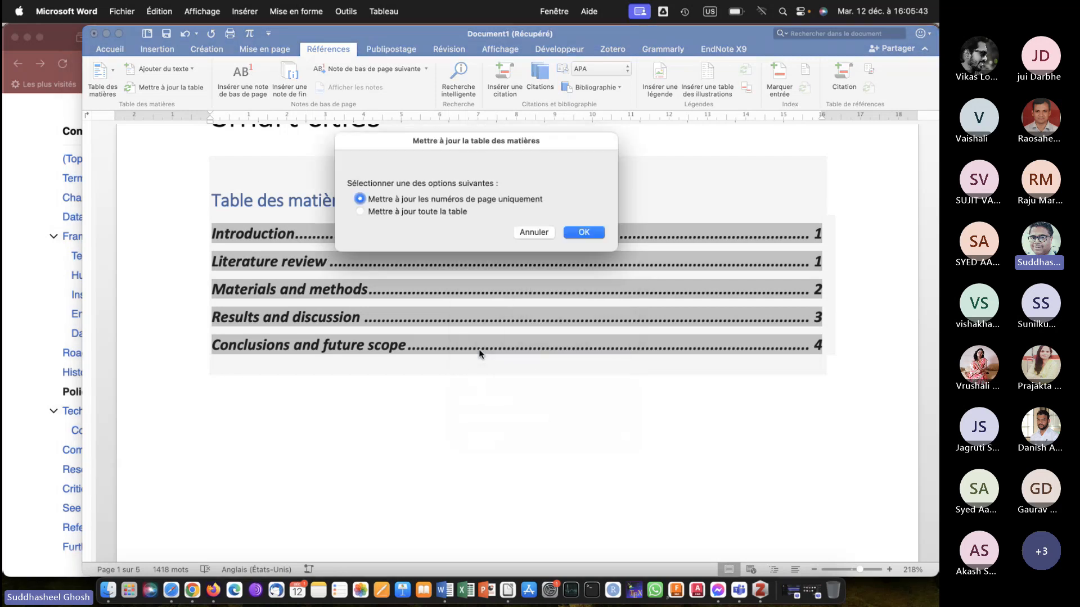
click(371, 212)
click(595, 235)
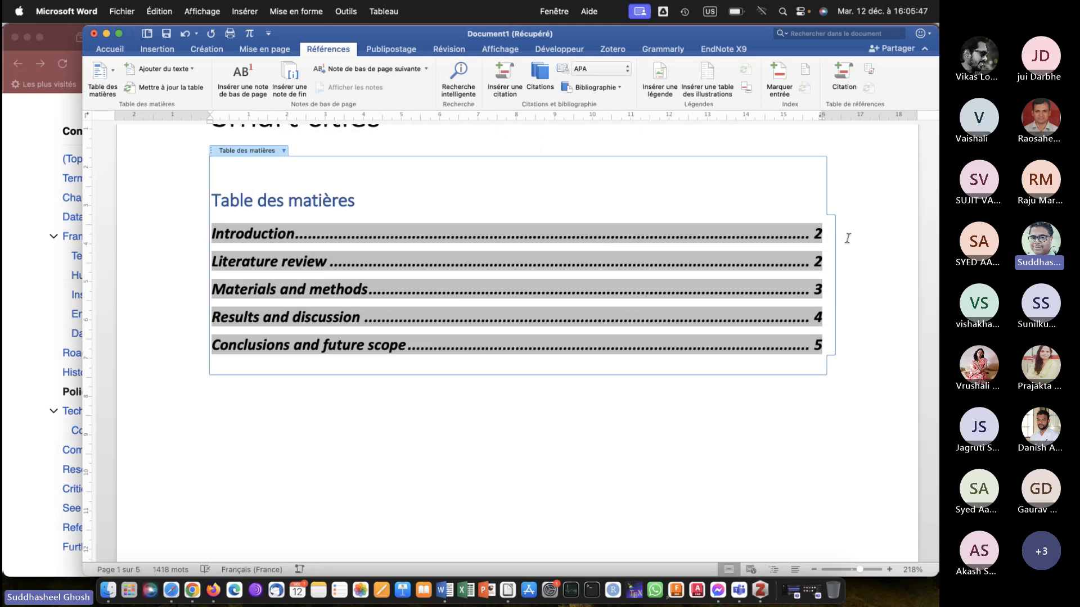
click(643, 179)
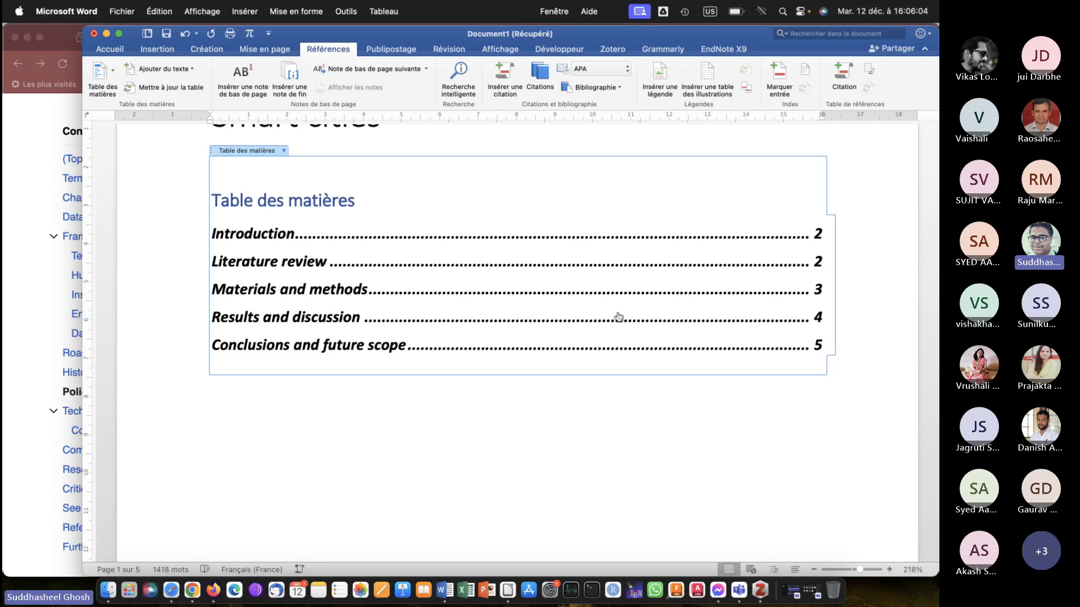
click(513, 279)
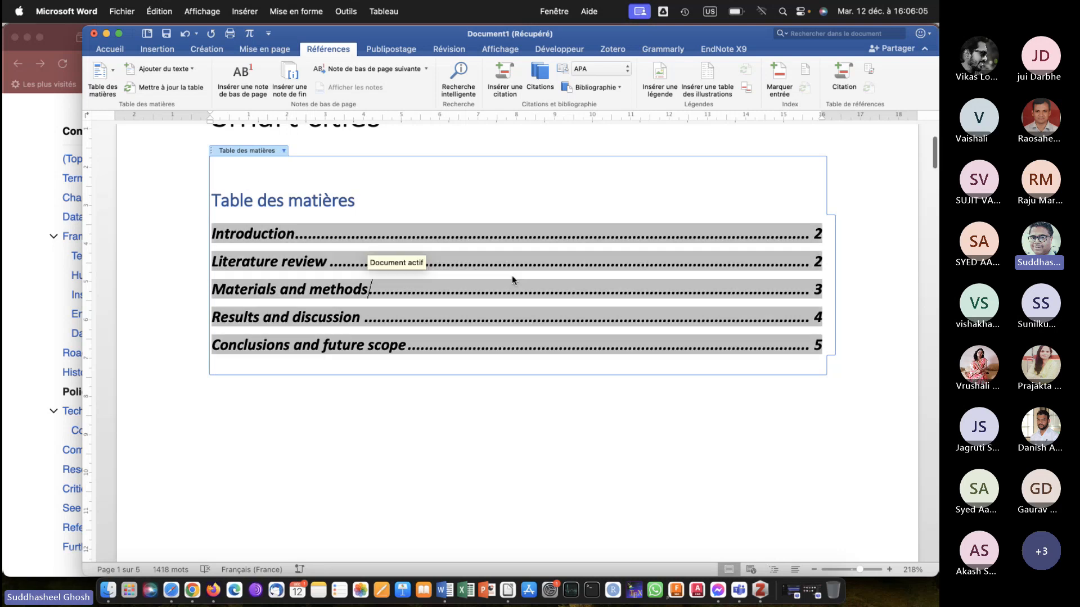
right_click(513, 279)
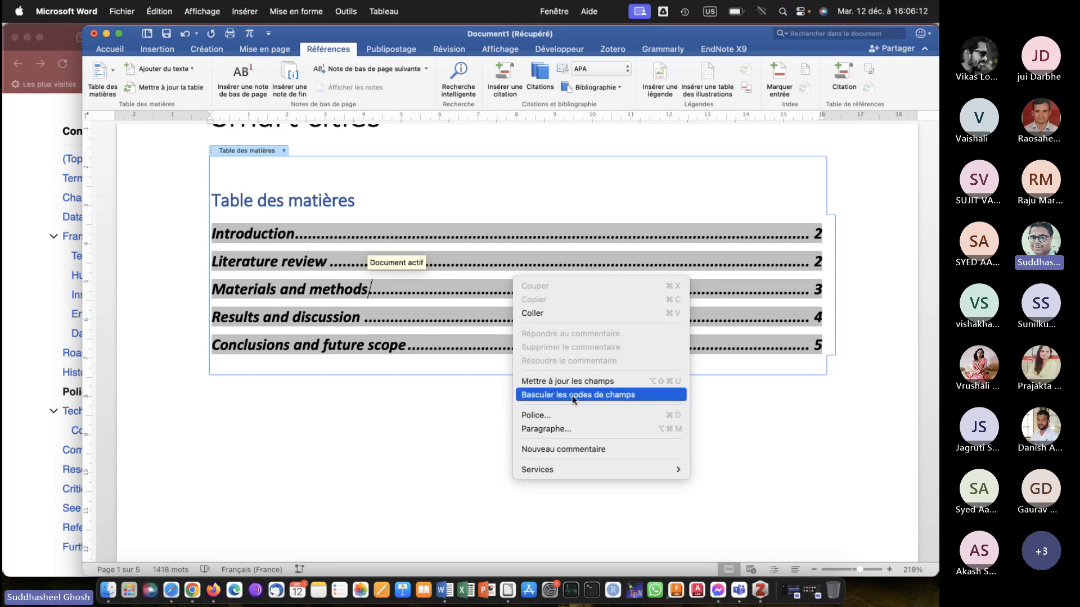
click(414, 421)
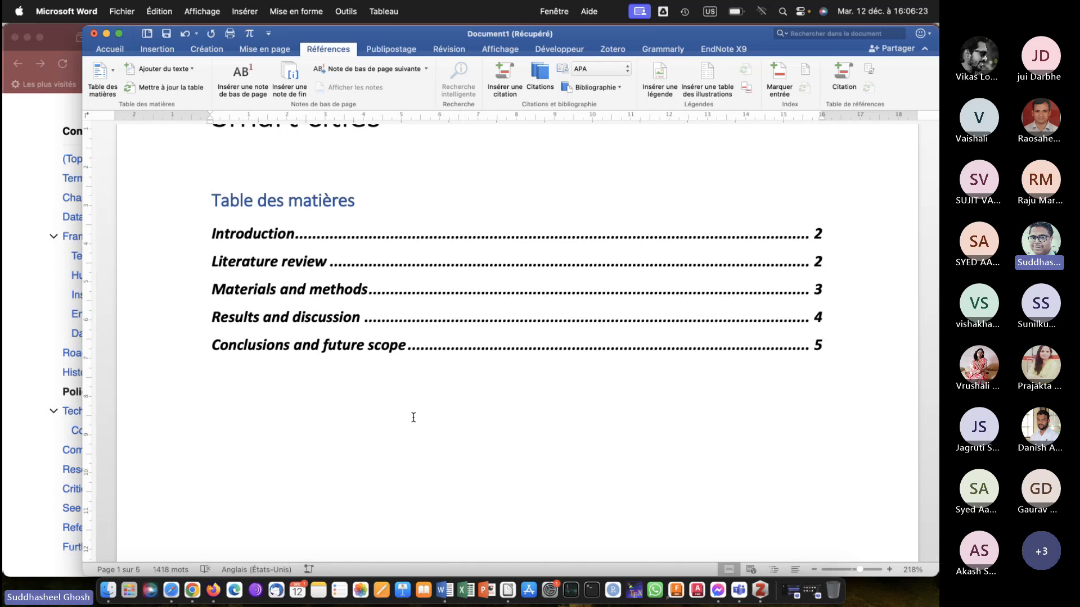
Add a line of filler text, "Fadbakxax b sjkqsb dawkdqubdkDU Iqq SUIQGDIU", below "Some definitions" in the Literature review section.
scroll(414, 417, down, 15)
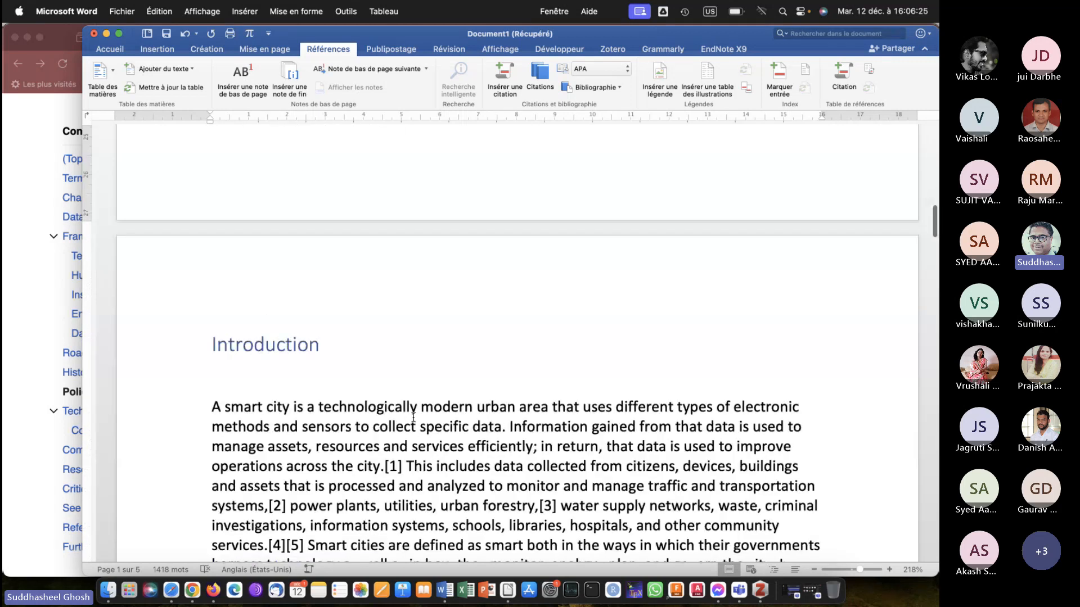
scroll(413, 417, down, 10)
scroll(413, 418, down, 1)
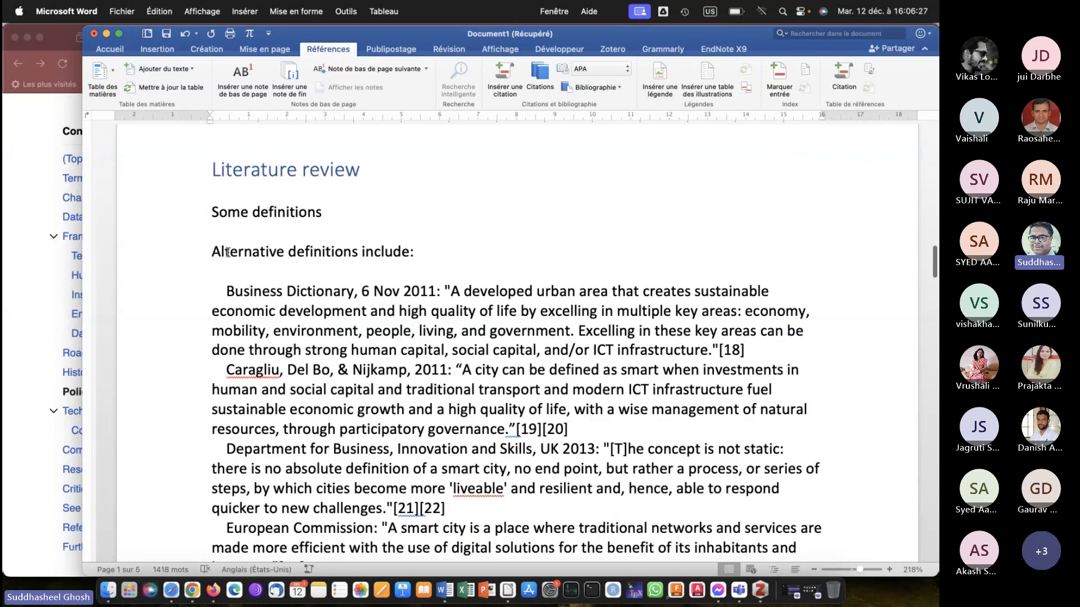
click(240, 211)
key(Return)
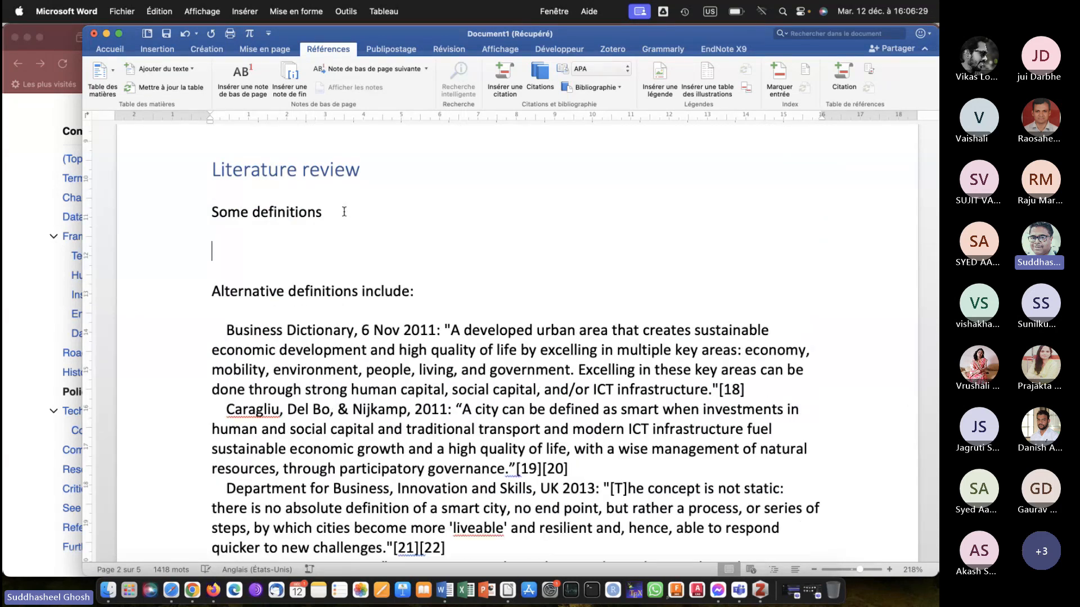
text(fadbakxax b   sjkqsb dawkdqubdkDU          Iqq     SUIQGDIU)
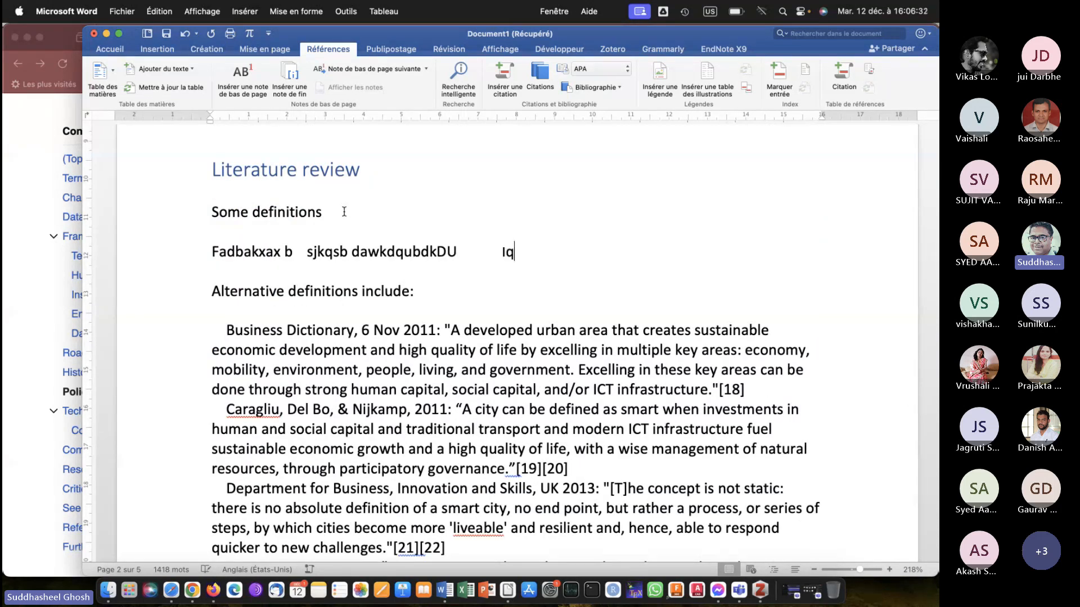
Apply the Titre 2 style to the "Some definitions" line under Literature review.
click(225, 213)
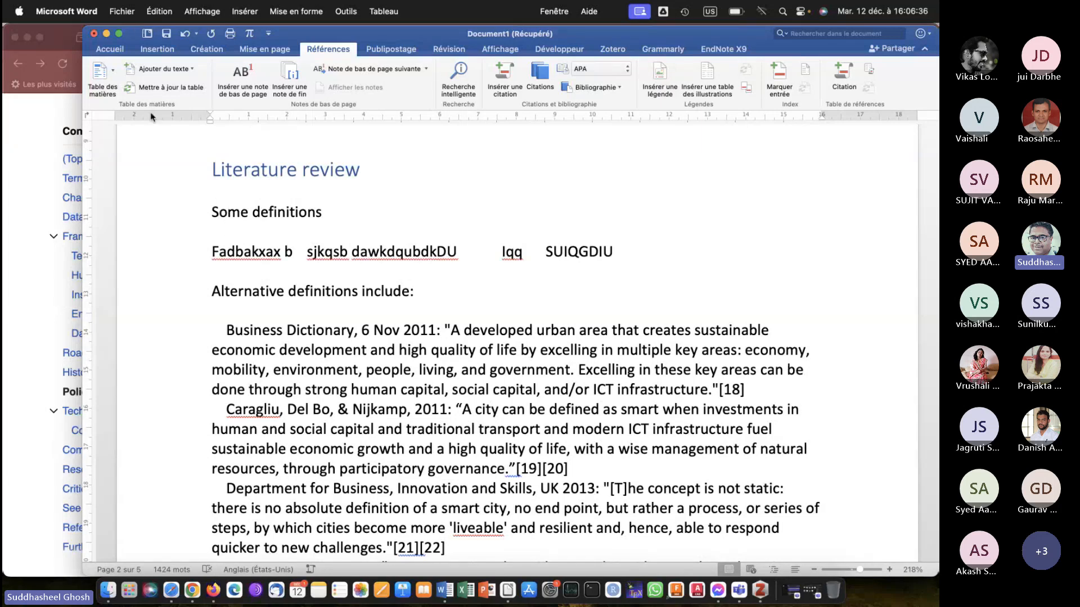
click(110, 50)
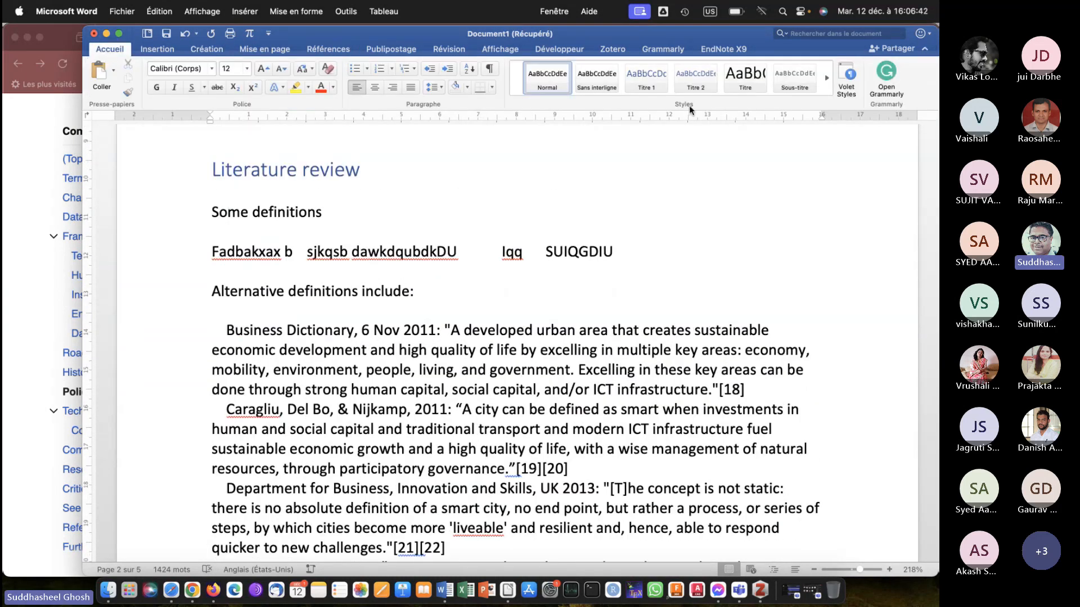
click(693, 82)
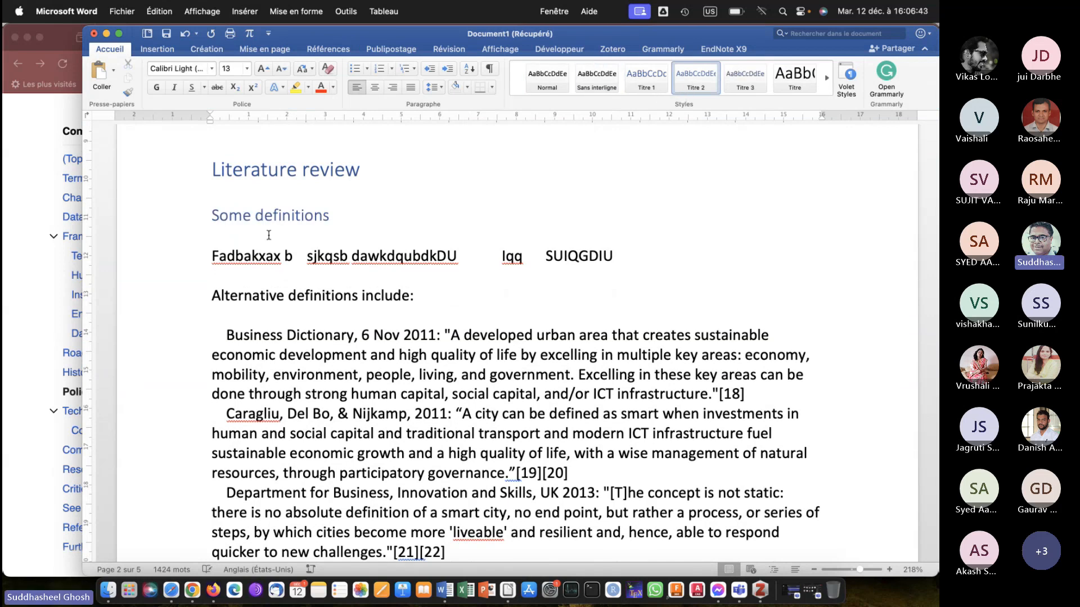
click(370, 220)
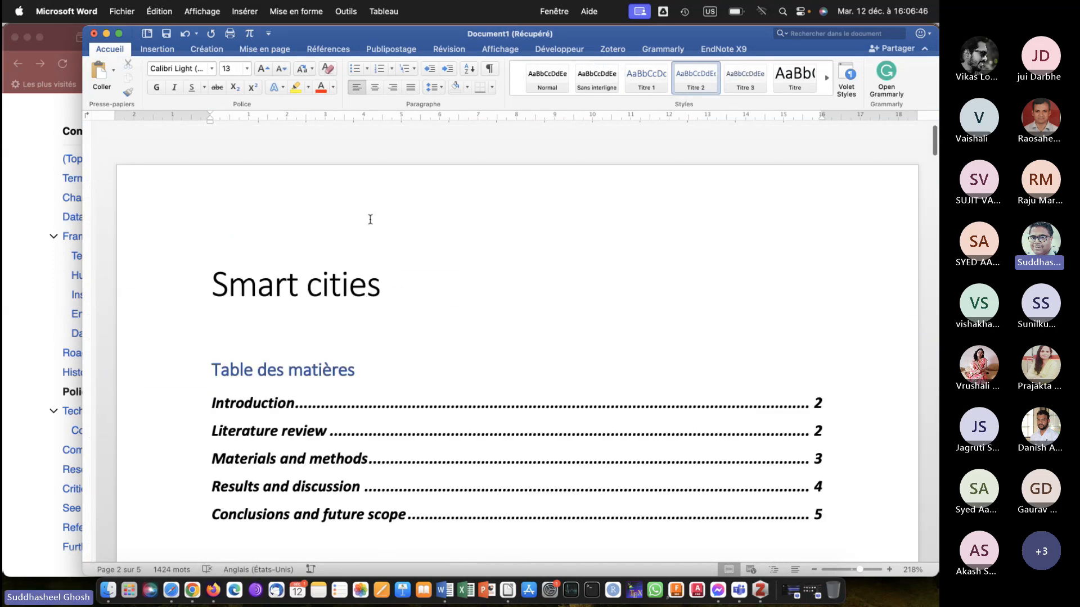
Update the table of contents fields using the entire-table option, Mettre à jour toute la table.
scroll(370, 223, down, 5)
click(386, 249)
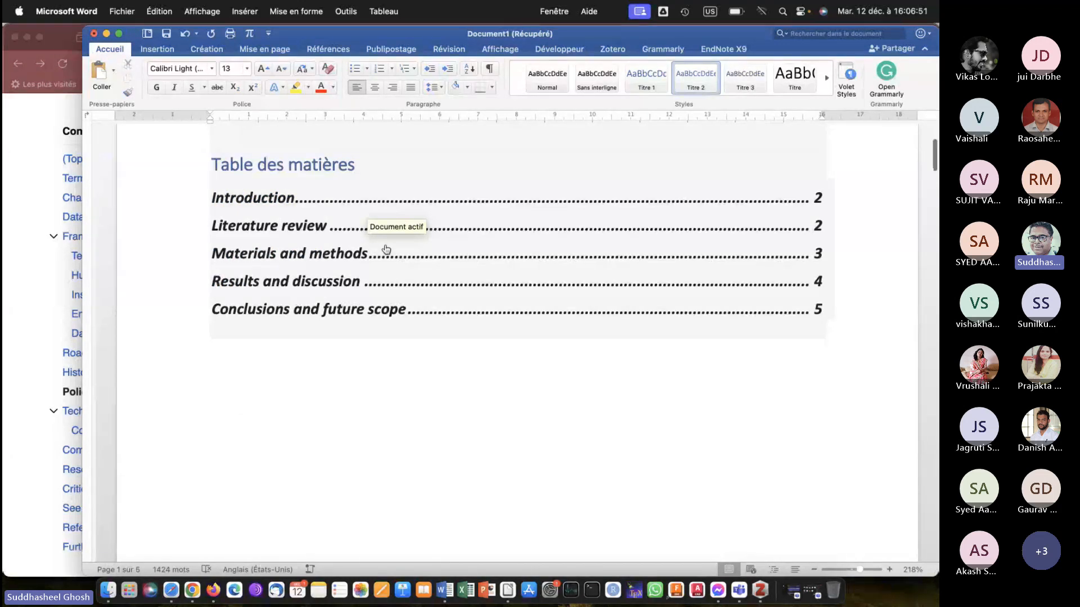
right_click(385, 246)
click(414, 350)
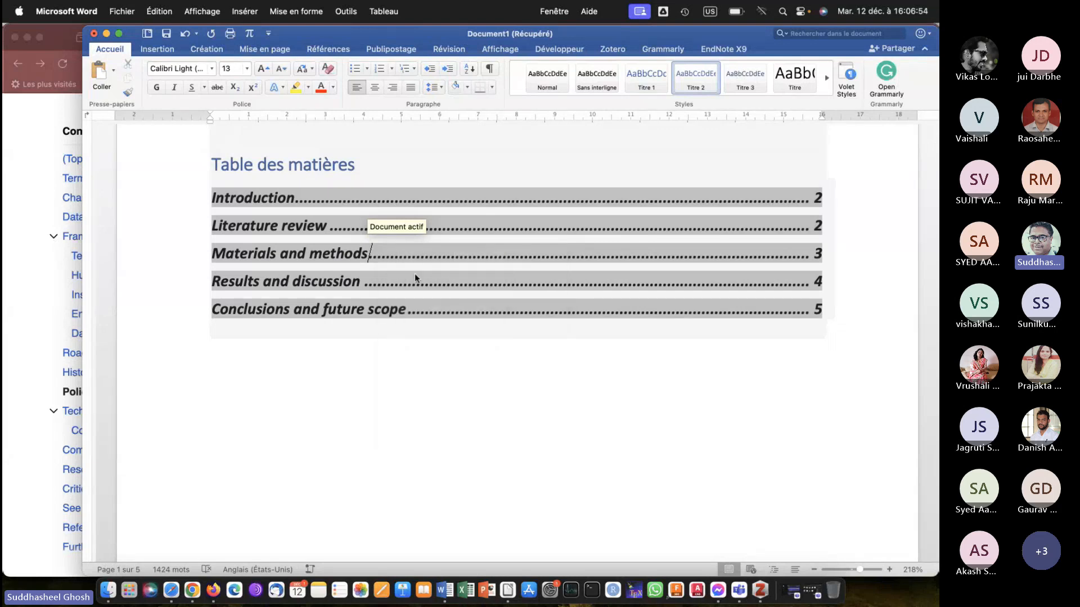
click(436, 212)
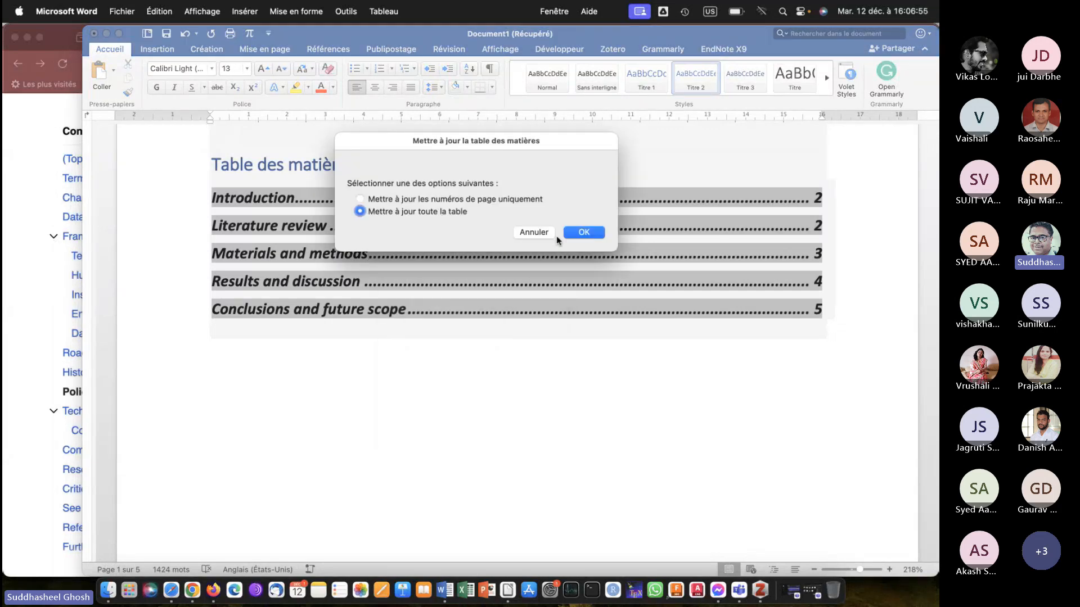
click(577, 233)
click(460, 413)
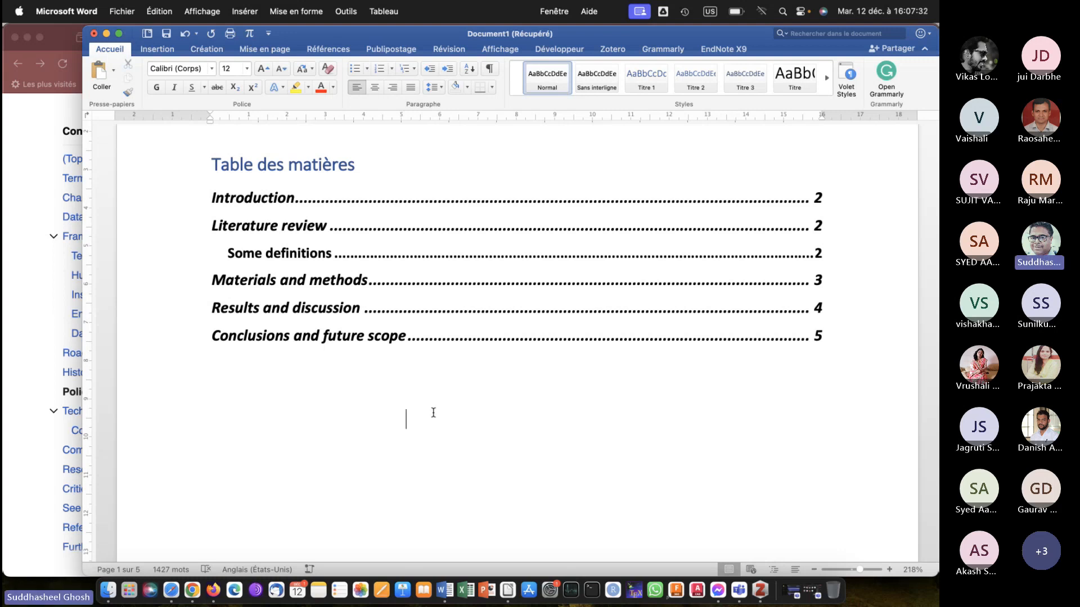
Review the Introduction, Literature review and Some definitions headings to see their heading levels.
scroll(433, 413, down, 10)
scroll(433, 413, down, 5)
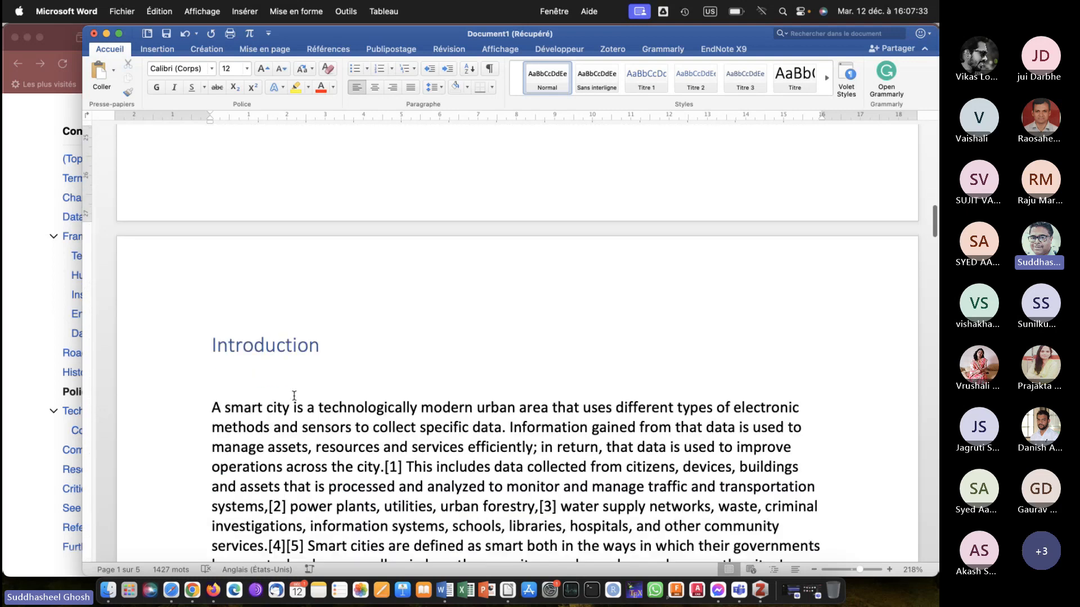
click(341, 348)
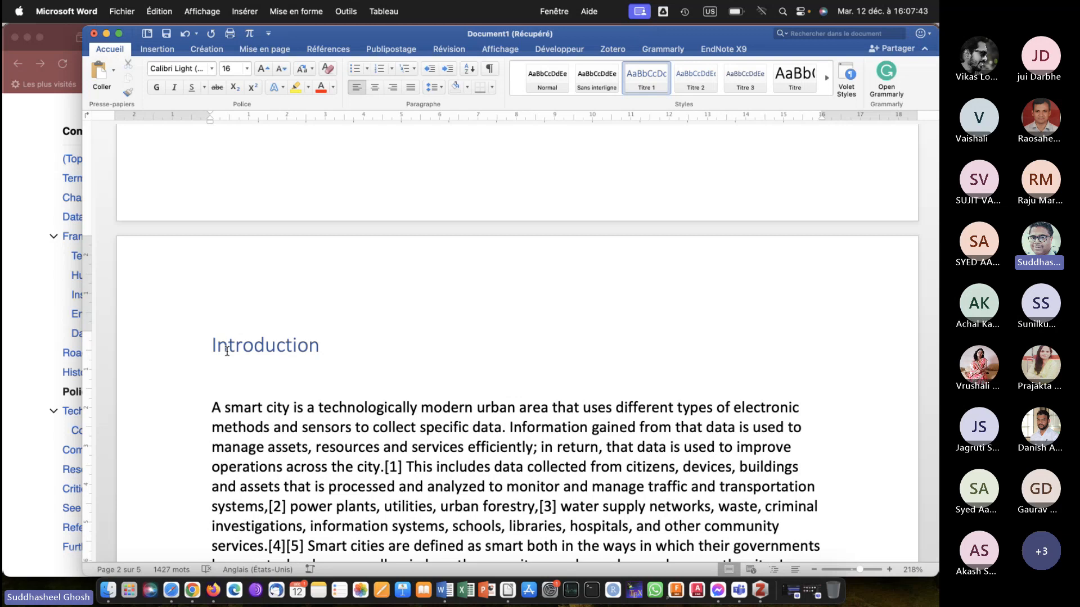
scroll(227, 351, down, 15)
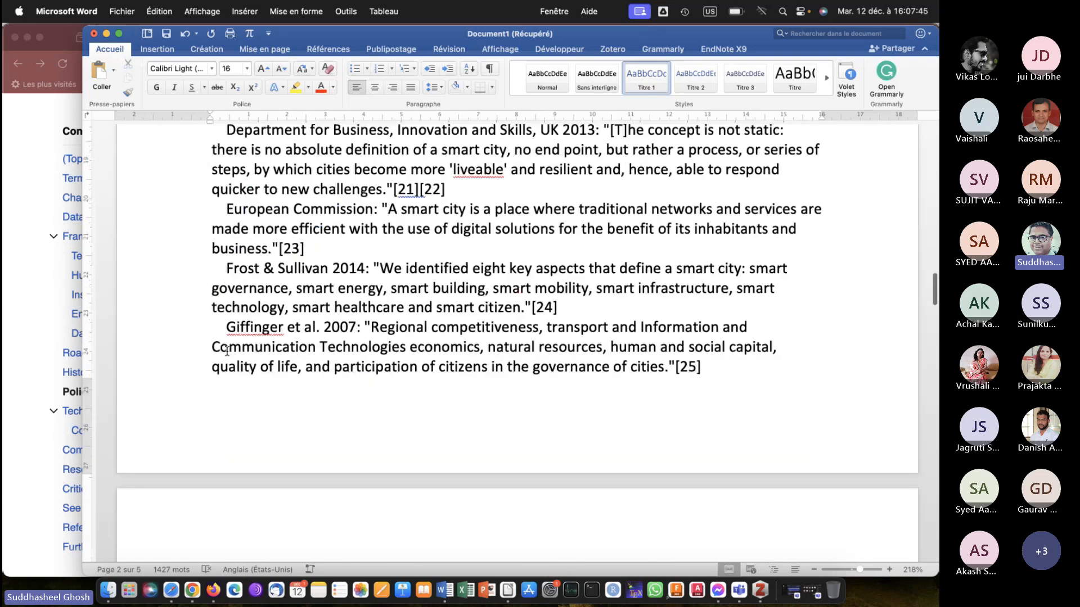
scroll(226, 351, down, 2)
scroll(227, 351, up, 15)
scroll(225, 337, down, 8)
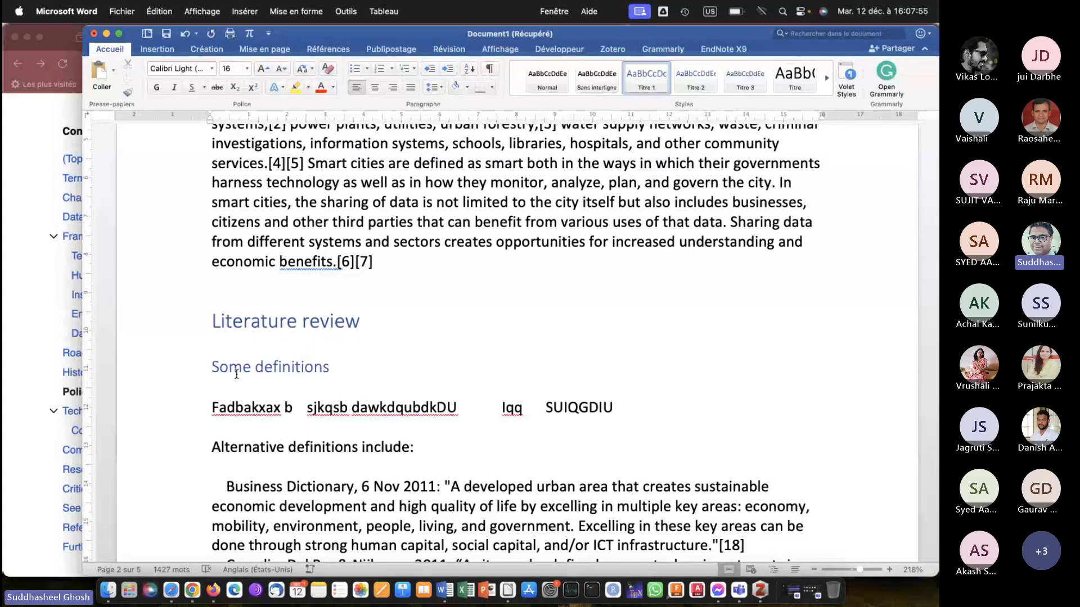
scroll(237, 374, up, 15)
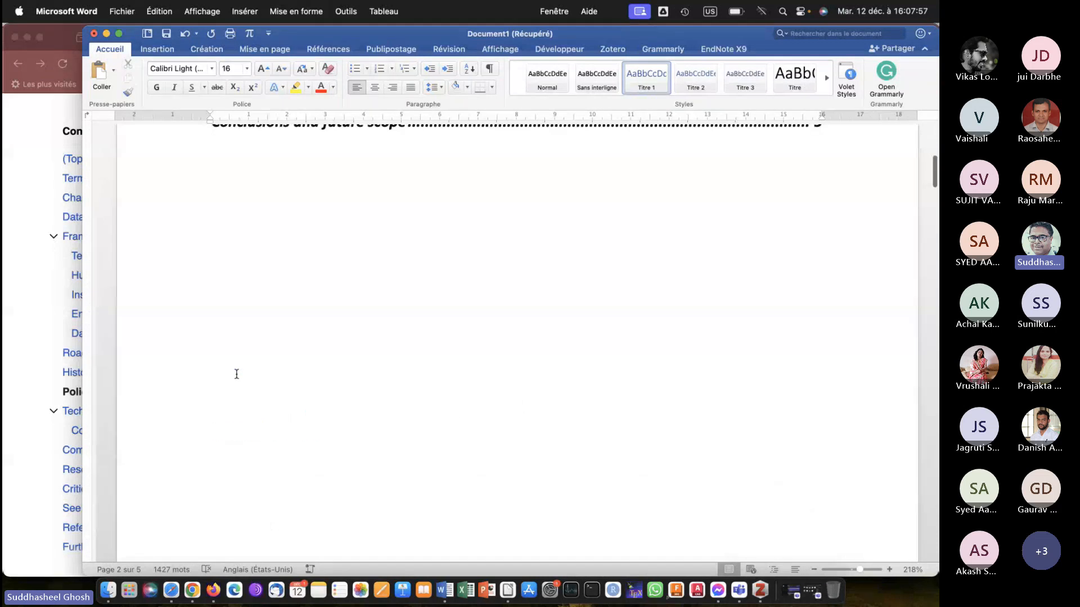
scroll(237, 374, down, 10)
scroll(237, 374, down, 5)
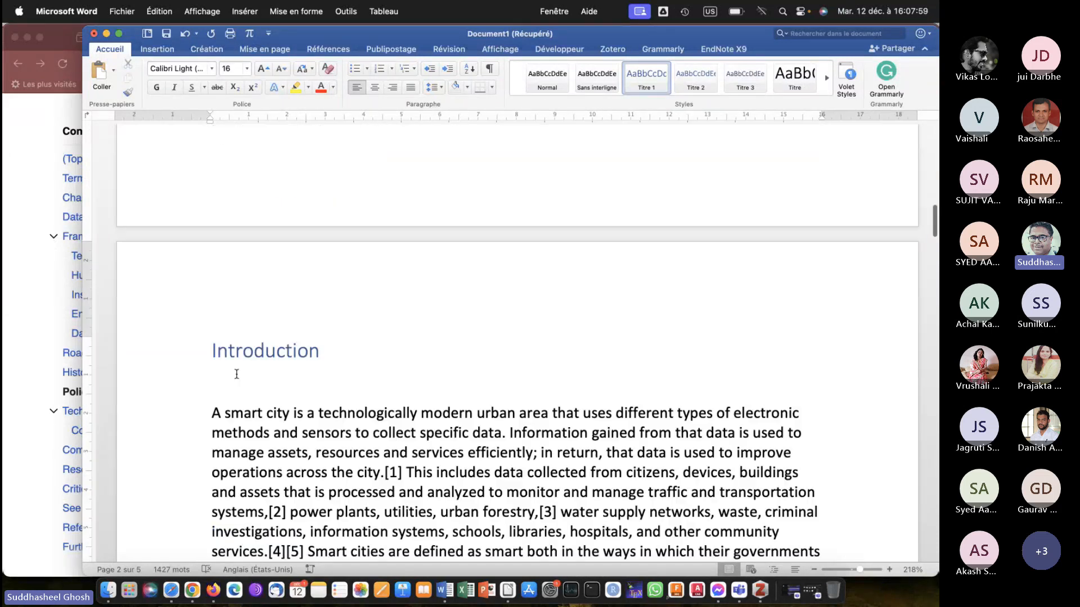
Paste the captured image of the list buttons on a new line below the Introduction heading and enlarge it to about 11 cm wide.
click(330, 258)
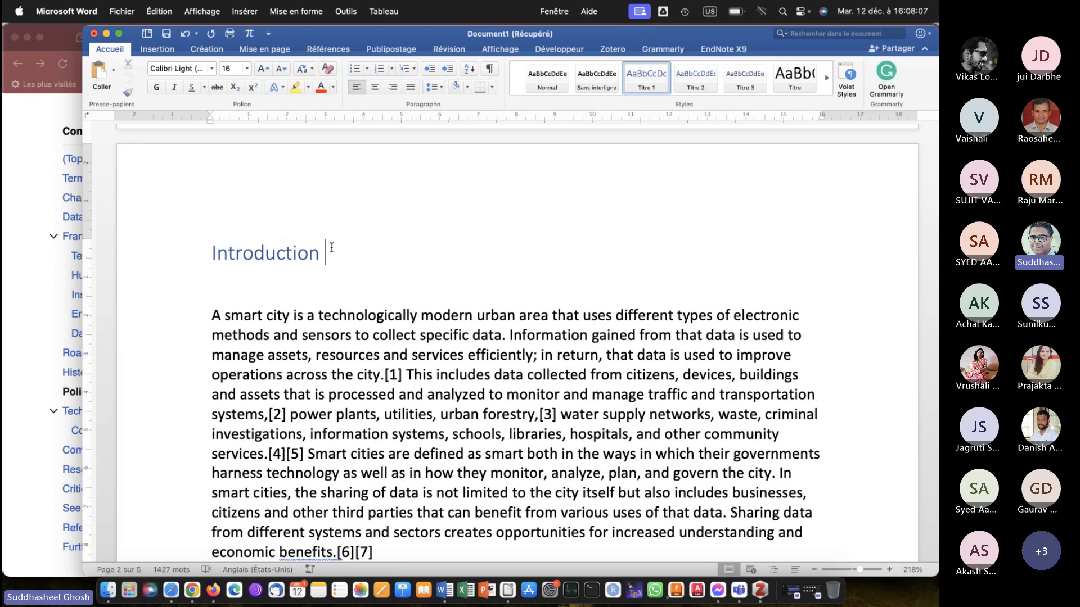
key(Down)
key(Return)
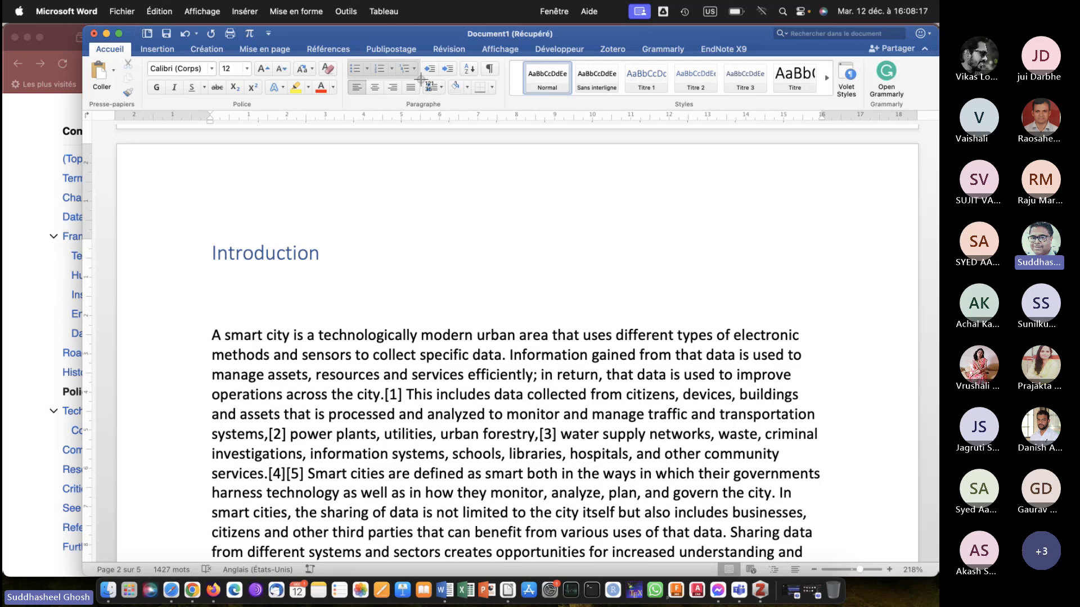
key(super+v)
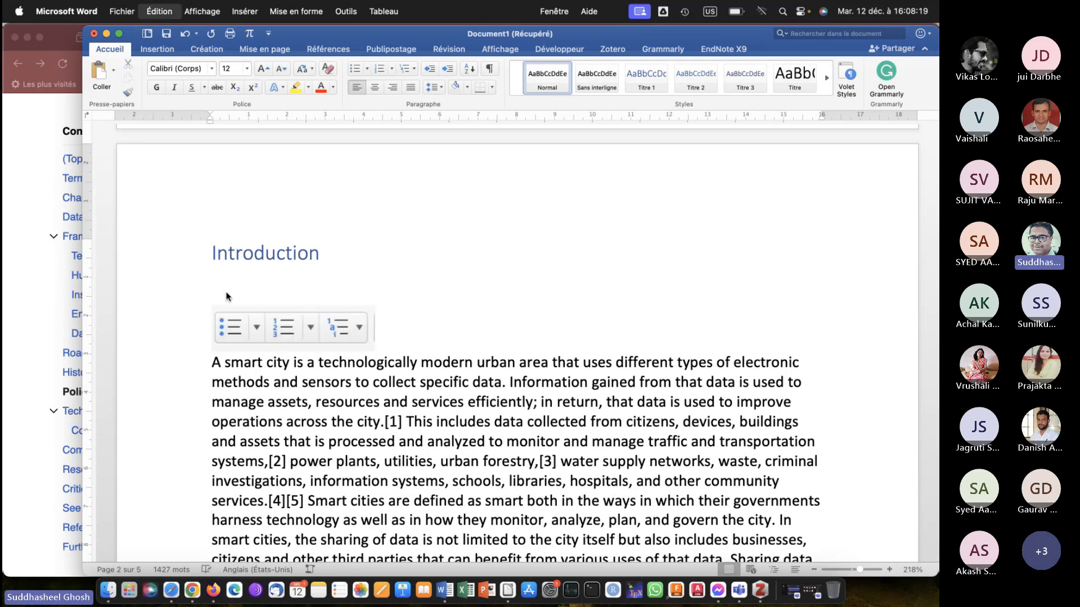
click(348, 337)
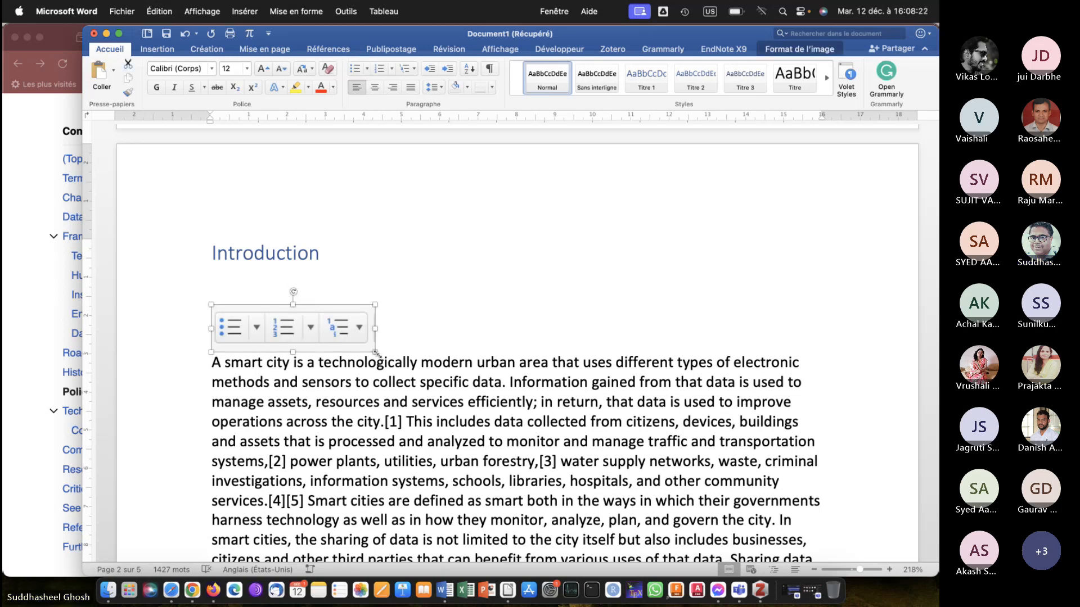
drag(375, 352, 518, 439)
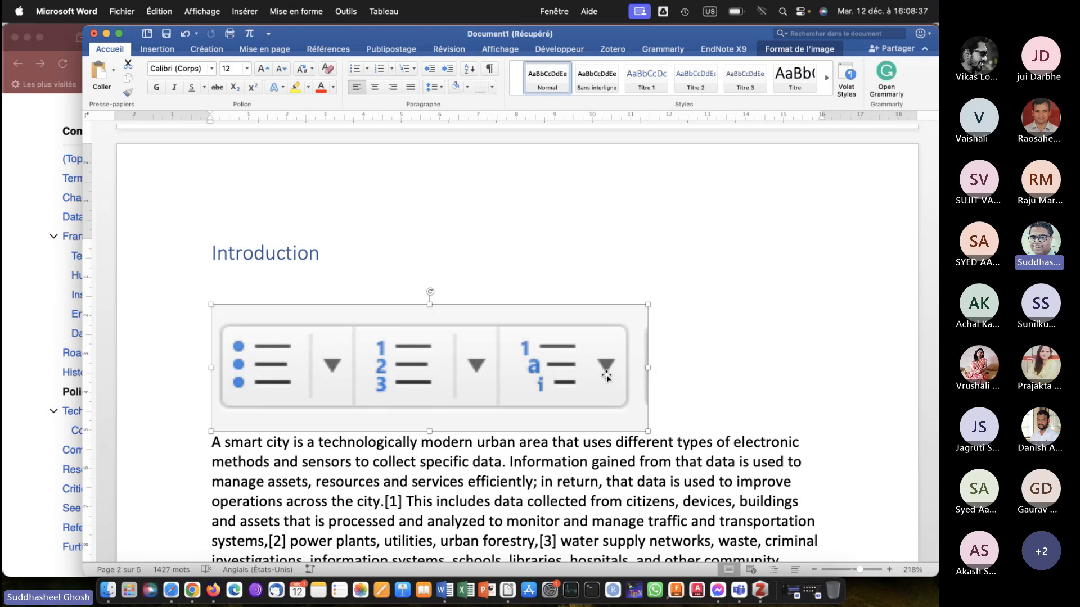
Delete the list-buttons image and the blank lines between the Introduction heading and its first paragraph.
click(651, 379)
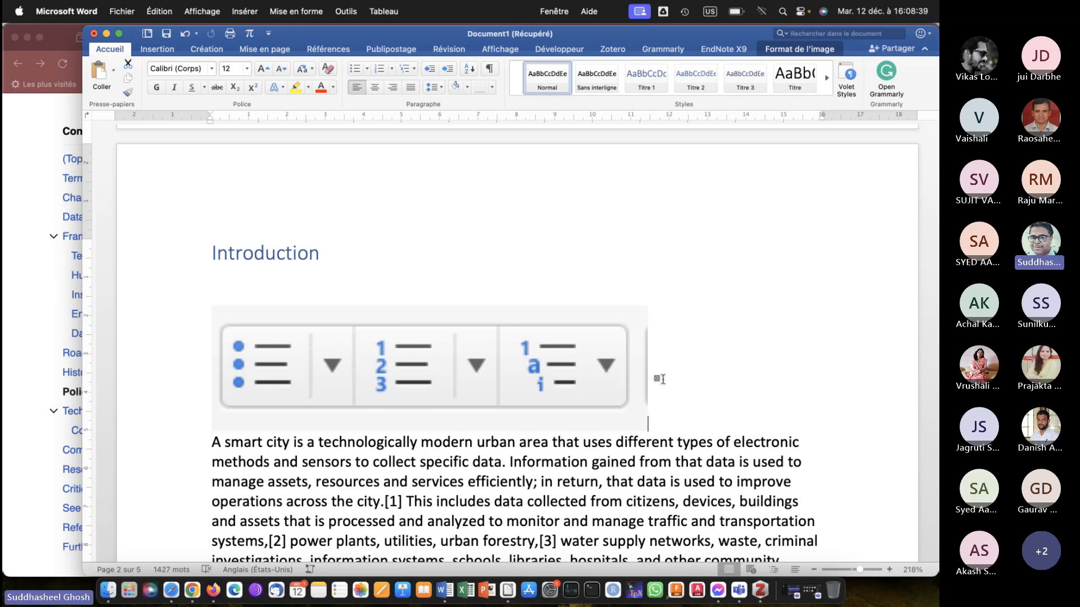
click(591, 360)
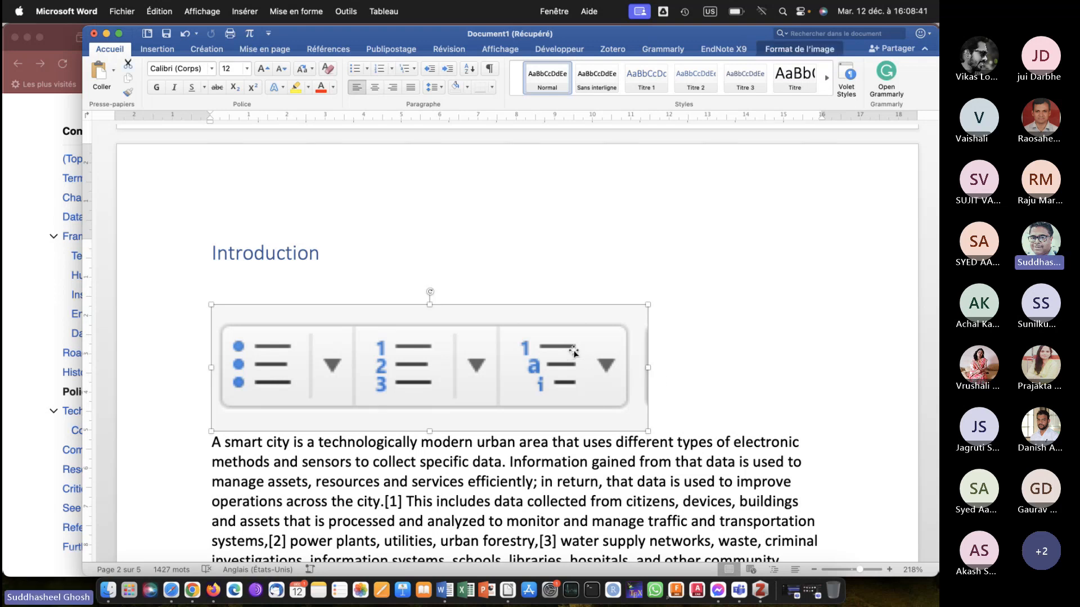
click(665, 353)
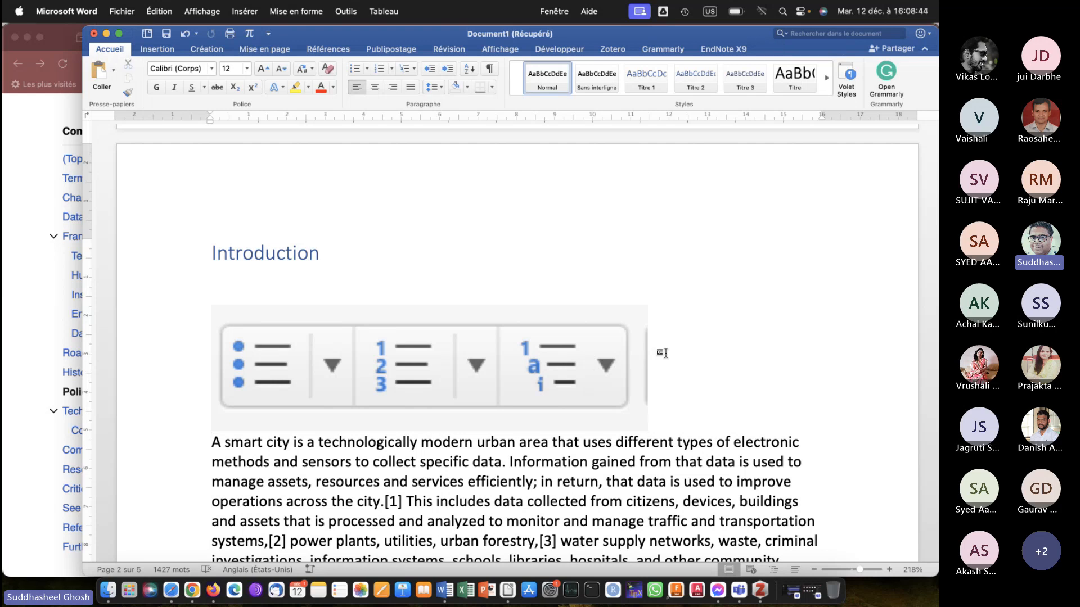
key(shift+Left)
key(BackSpace)
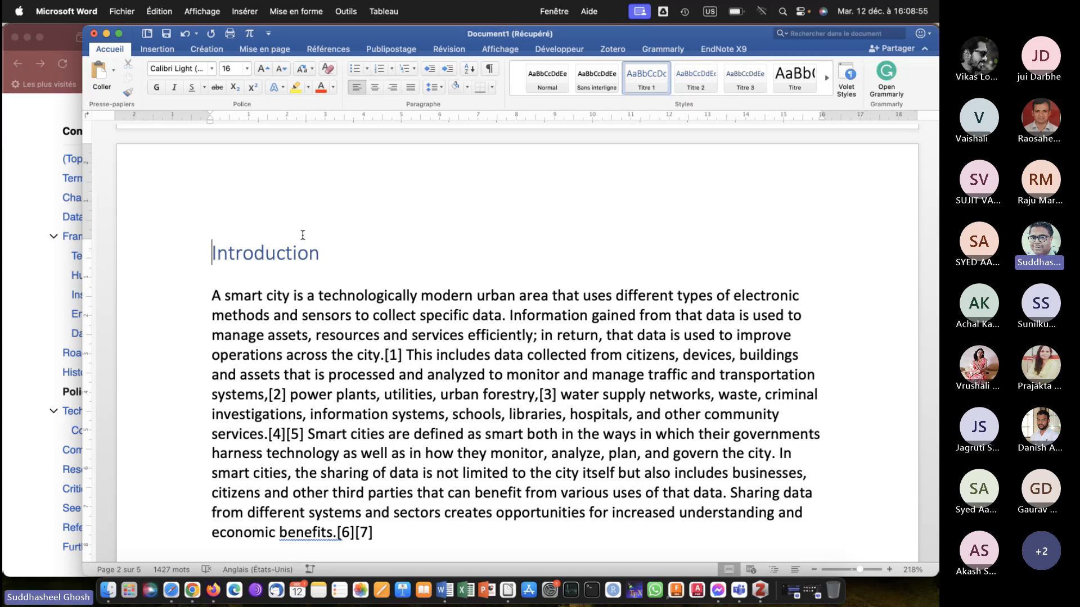
Apply the multilevel numbering 1 Titre 1, 1.1 Titre 2, 1.1.1 Titre 3 to the headings and check it through the document.
click(415, 68)
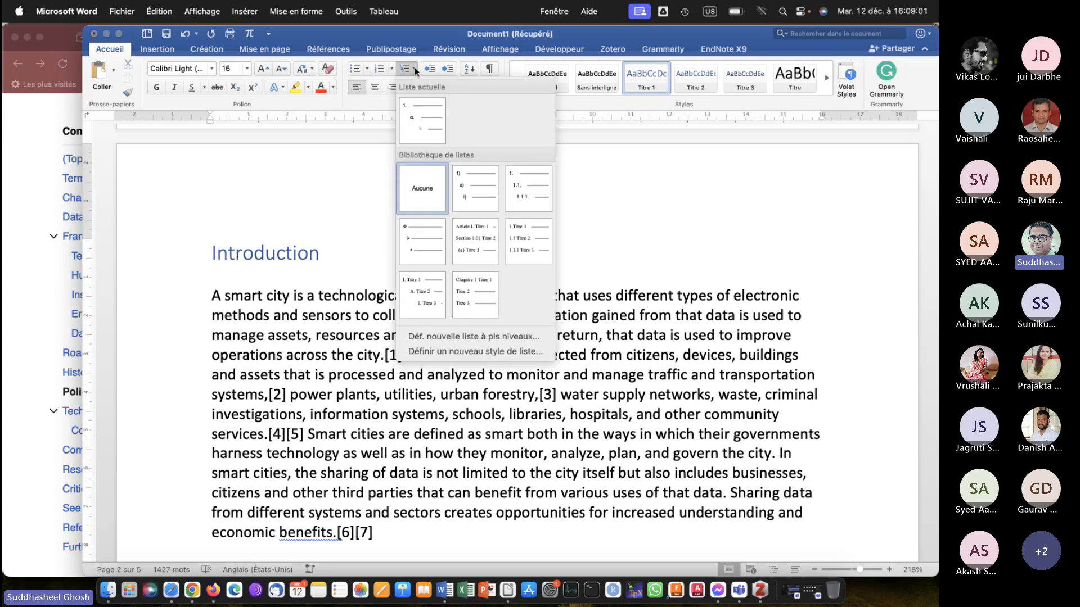
click(519, 238)
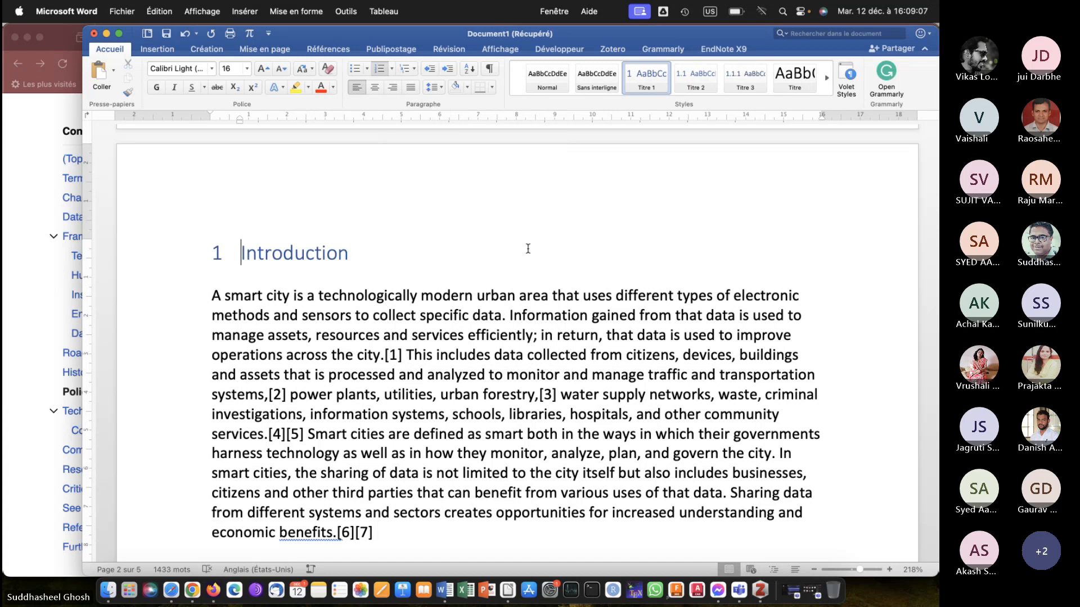
scroll(528, 248, down, 3)
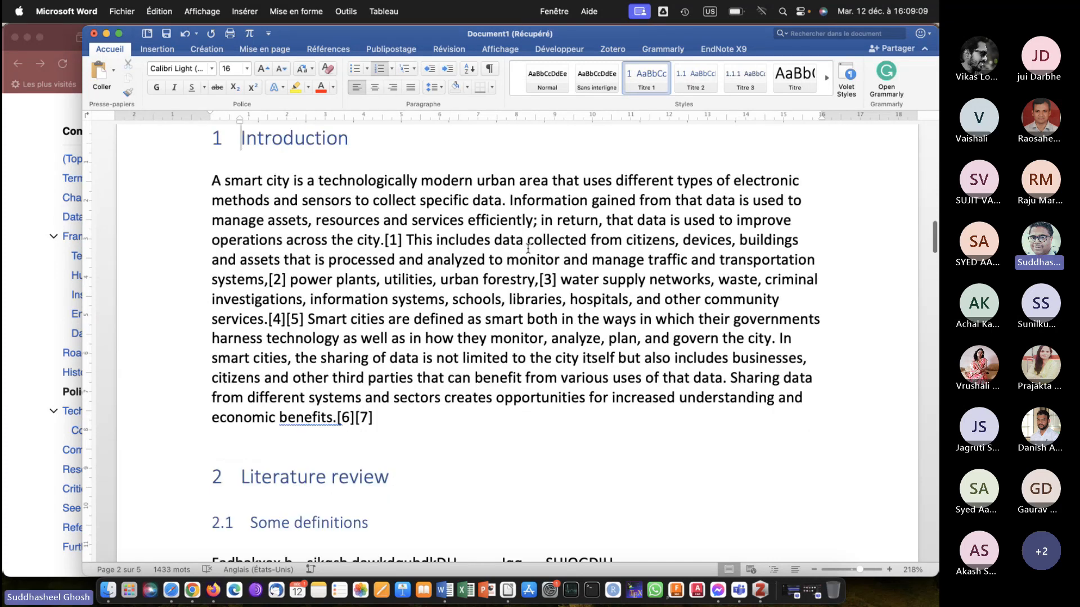
scroll(528, 248, down, 10)
scroll(528, 248, up, 2)
scroll(394, 264, up, 3)
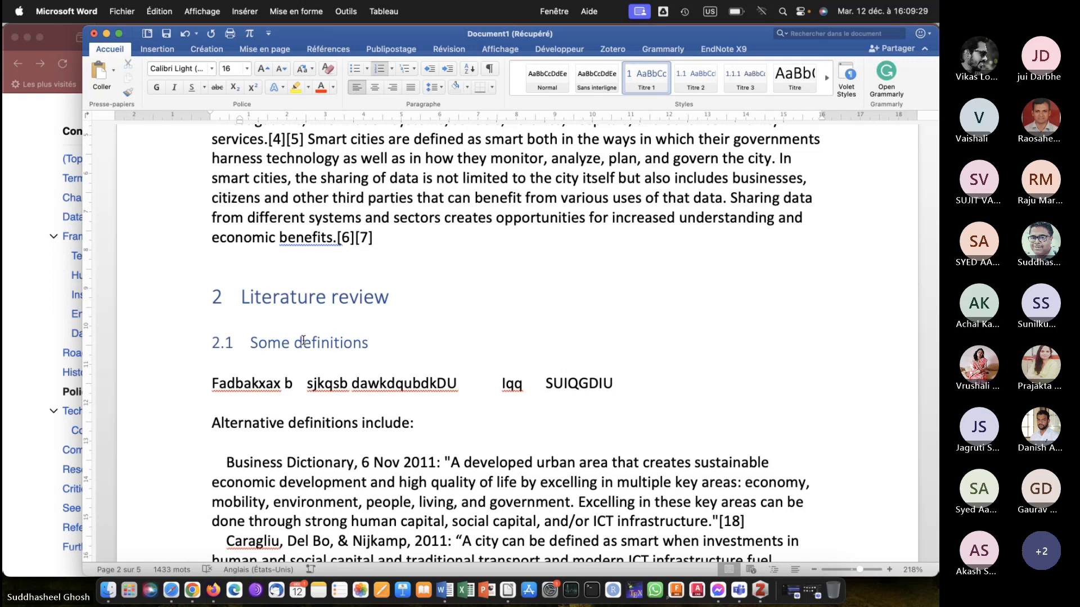
scroll(303, 340, down, 20)
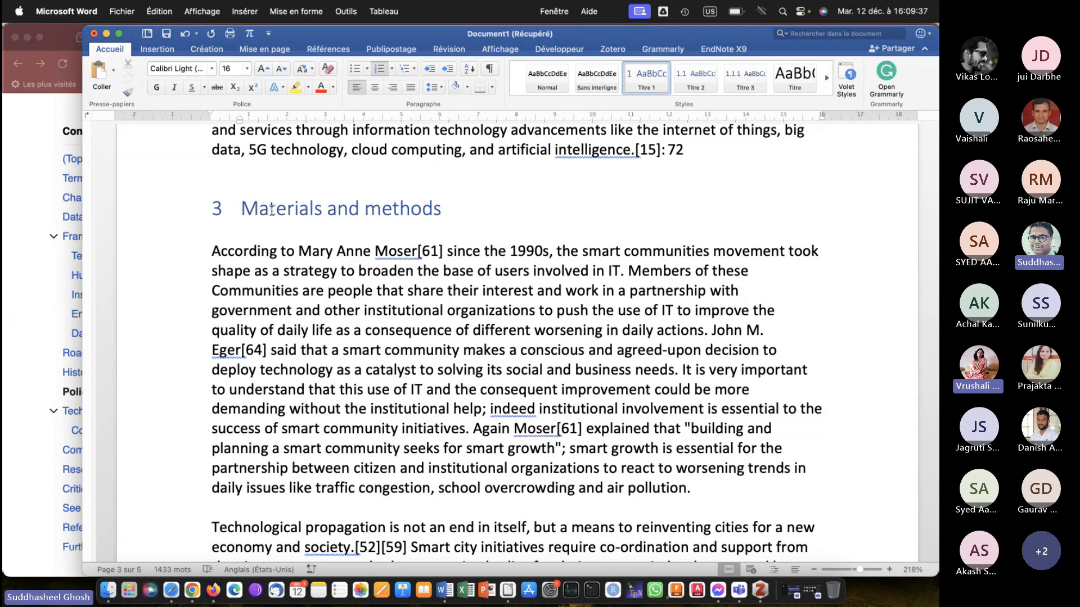
Add the subheading "Technological propagation" in style Titre 2 above the last paragraph of the Materials and methods section.
scroll(320, 201, down, 5)
click(721, 232)
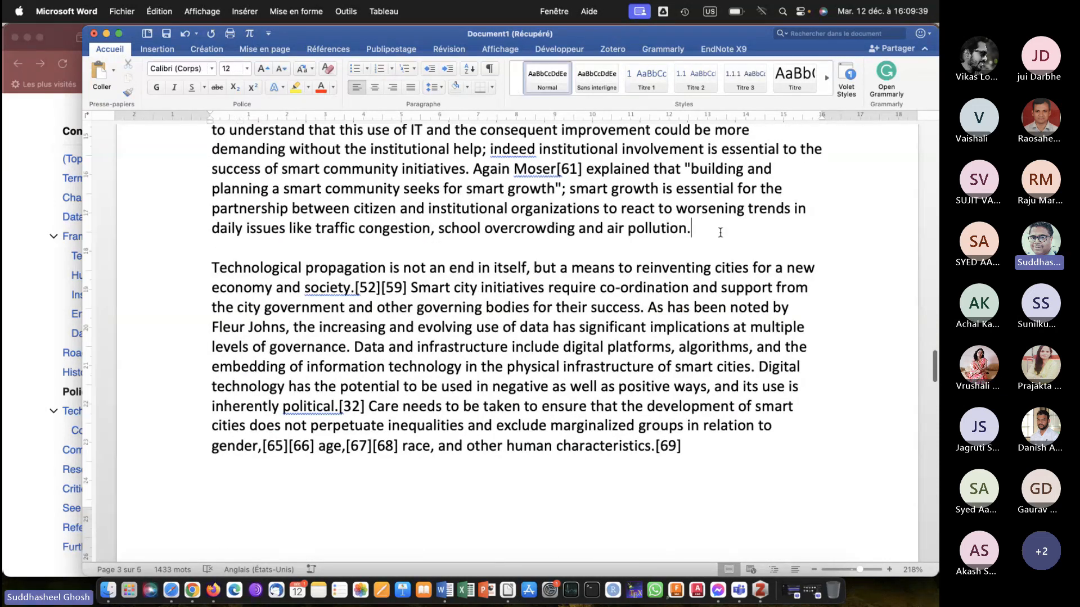
key(Return)
text(Tec)
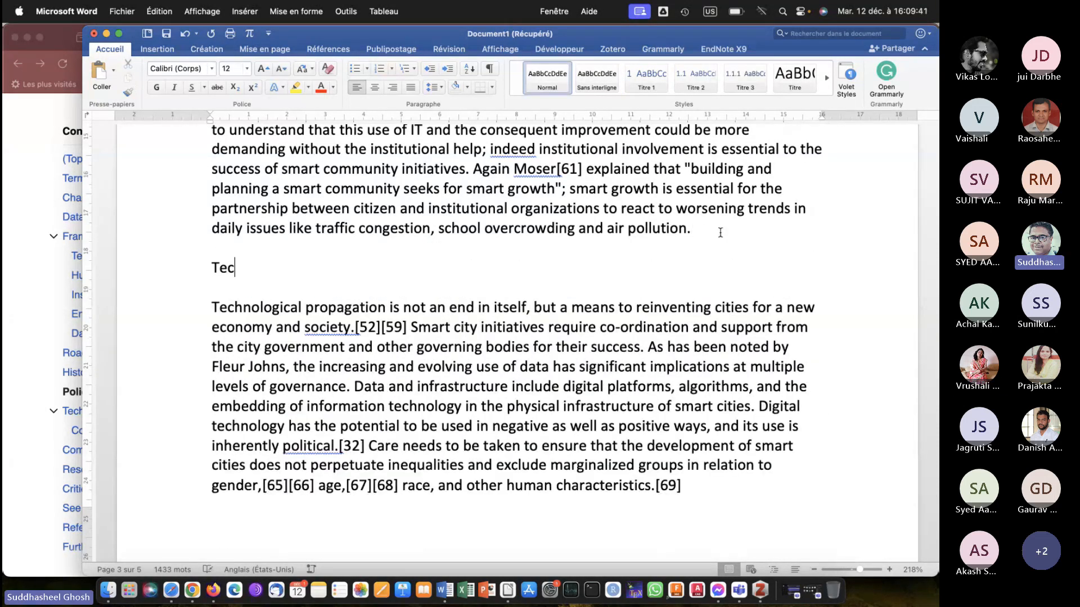
text(hnological prop)
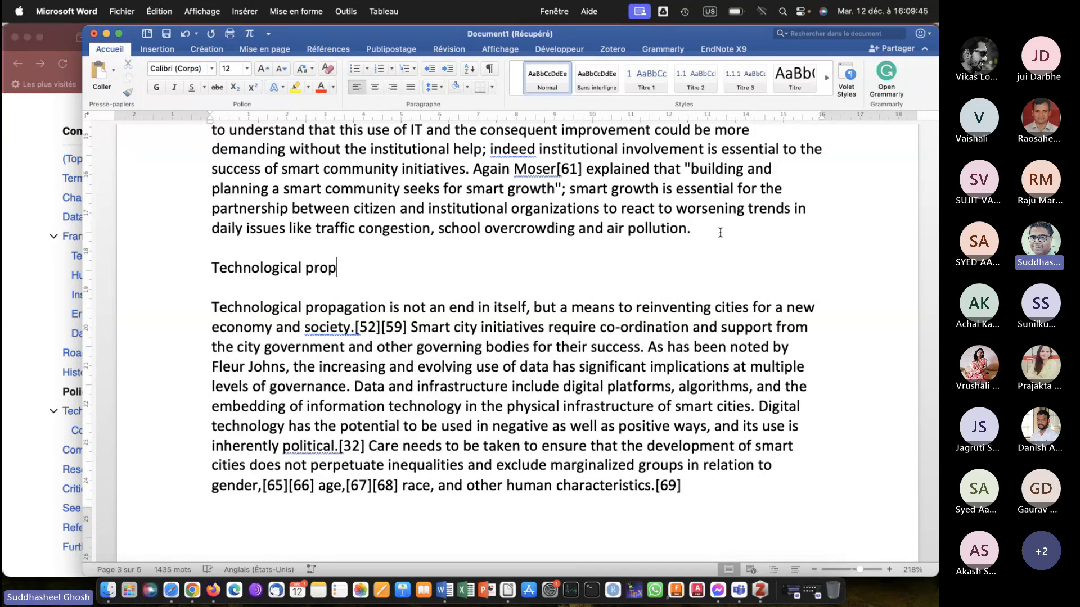
text(agation)
click(694, 85)
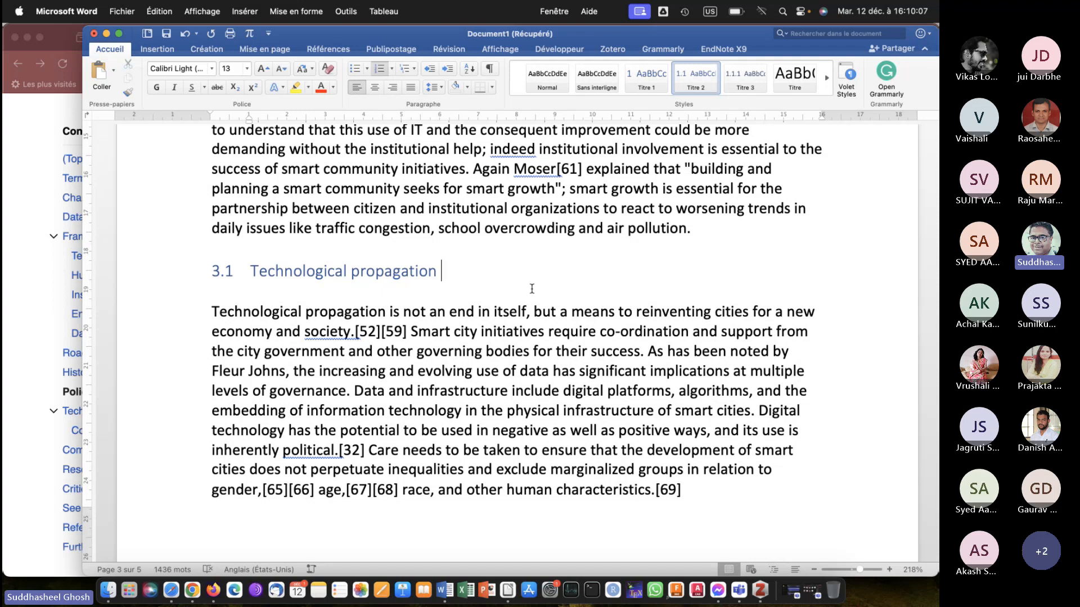
Compare the table of contents entries with the numbered headings of the Introduction, Literature review and Some definitions sections.
scroll(531, 289, up, 15)
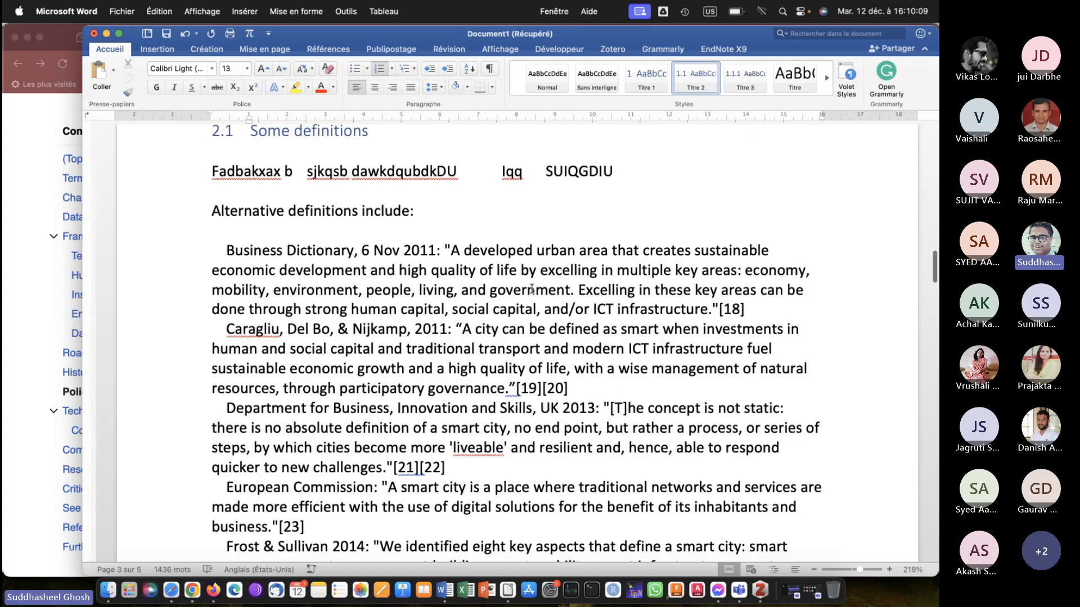
scroll(531, 288, up, 5)
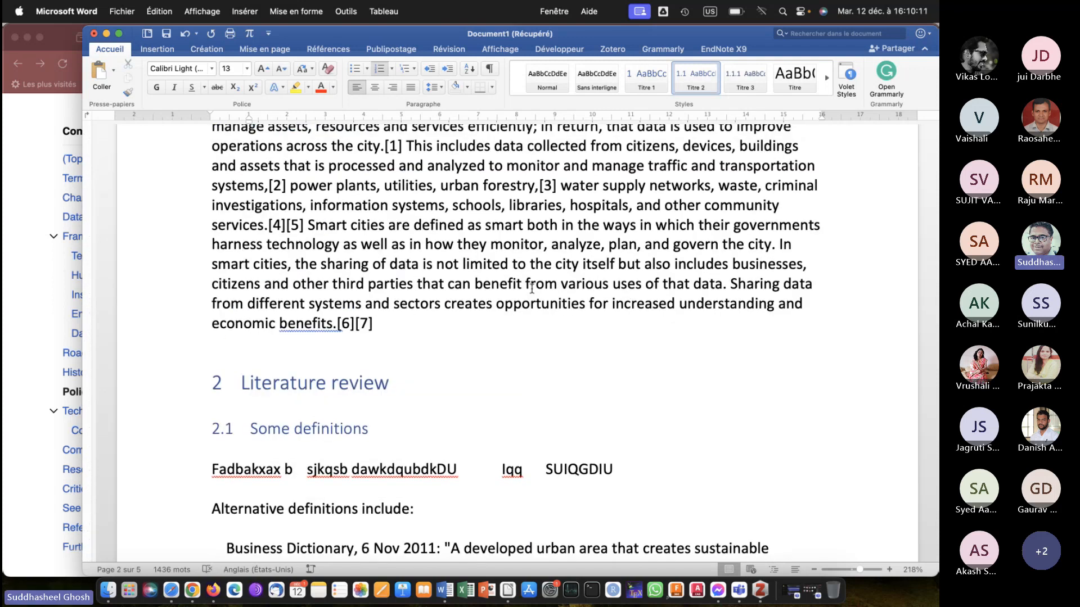
scroll(532, 289, up, 10)
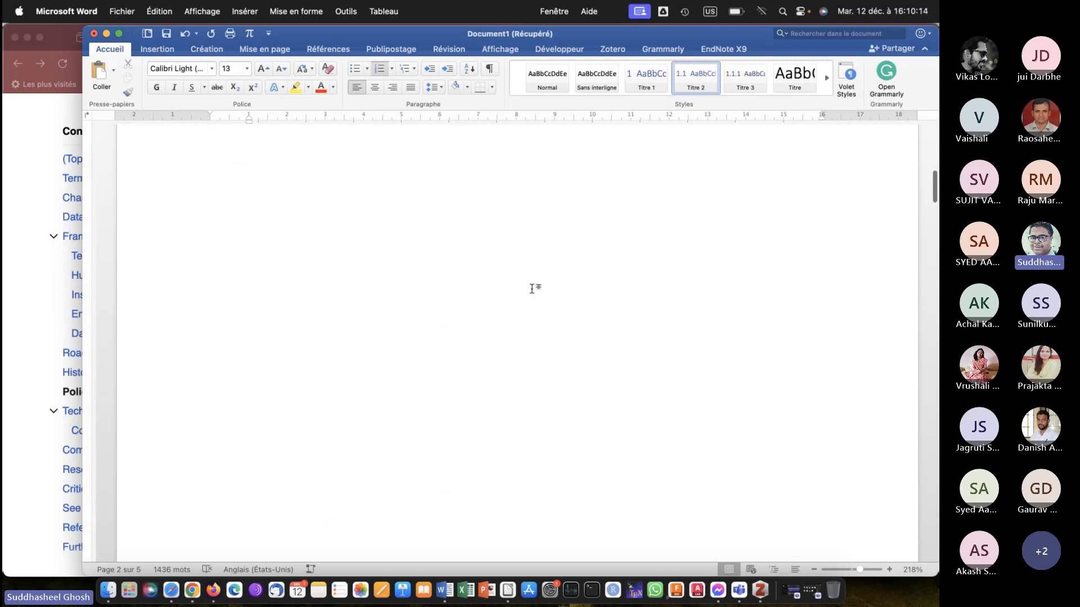
scroll(532, 289, up, 10)
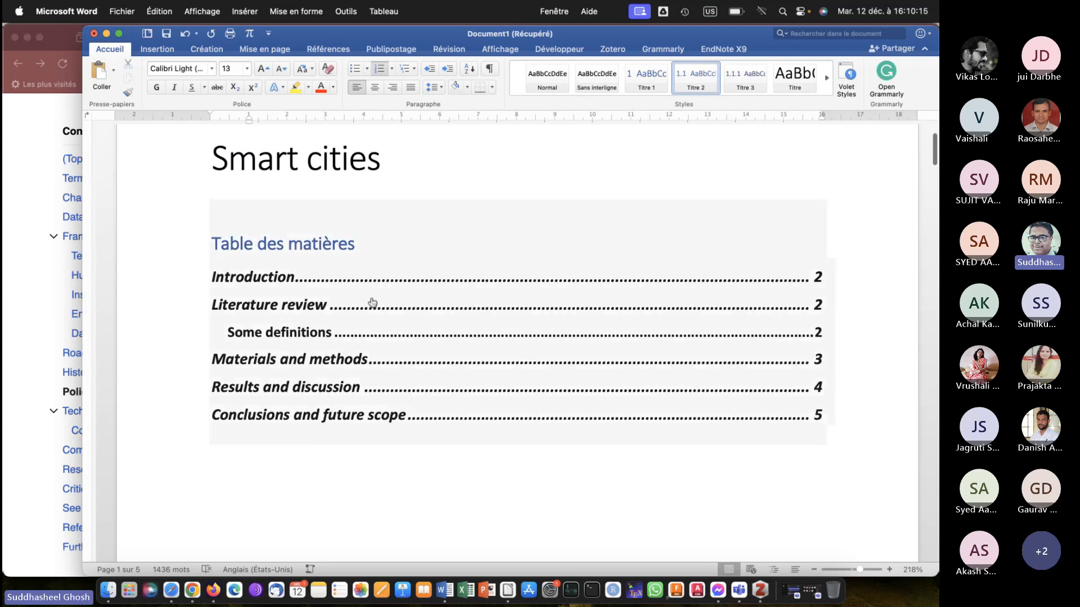
scroll(391, 352, down, 10)
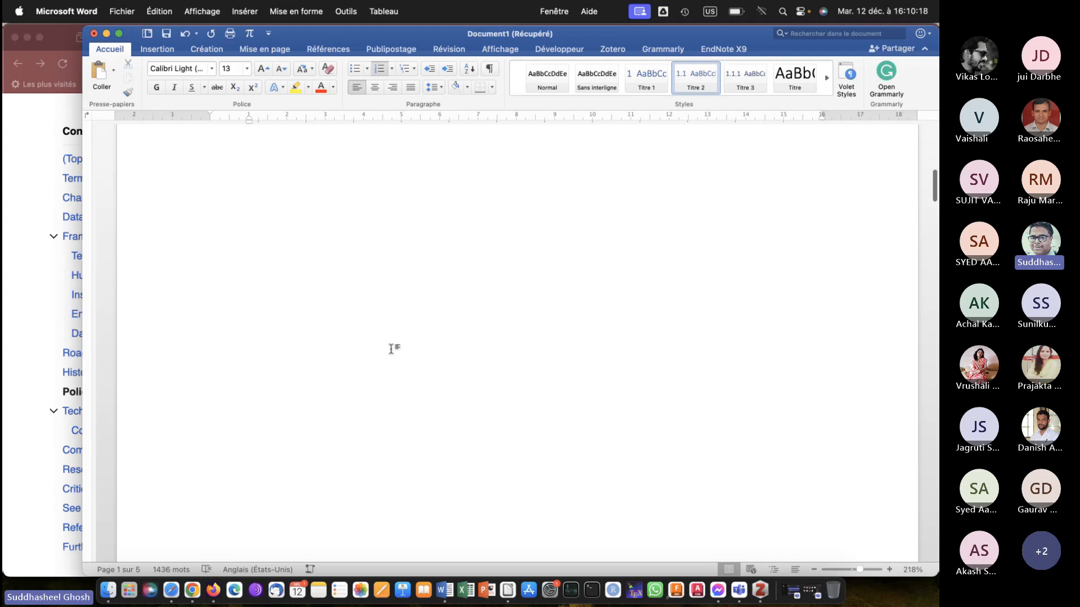
scroll(391, 349, down, 3)
scroll(391, 349, down, 3)
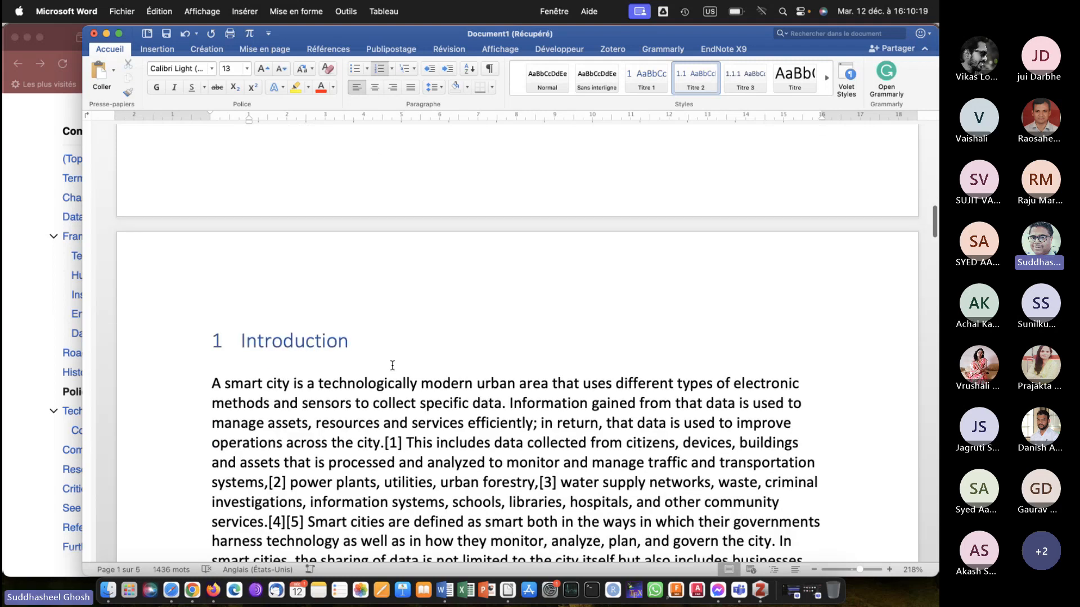
scroll(392, 360, down, 10)
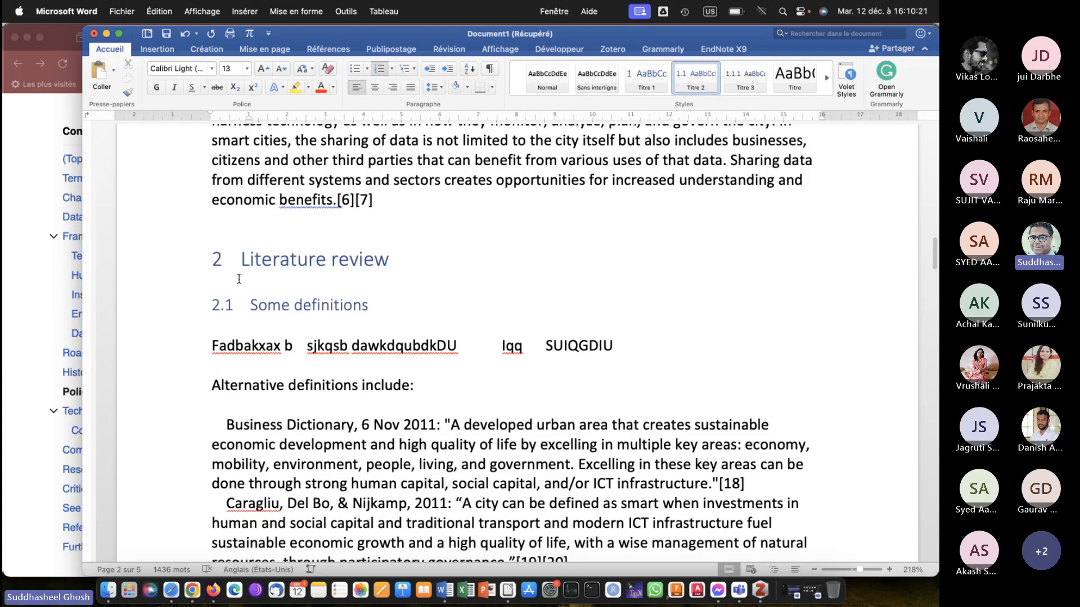
Update the entire table of contents, not only its page numbers, to match the numbered headings and the added subheading.
scroll(516, 333, up, 10)
scroll(516, 332, up, 10)
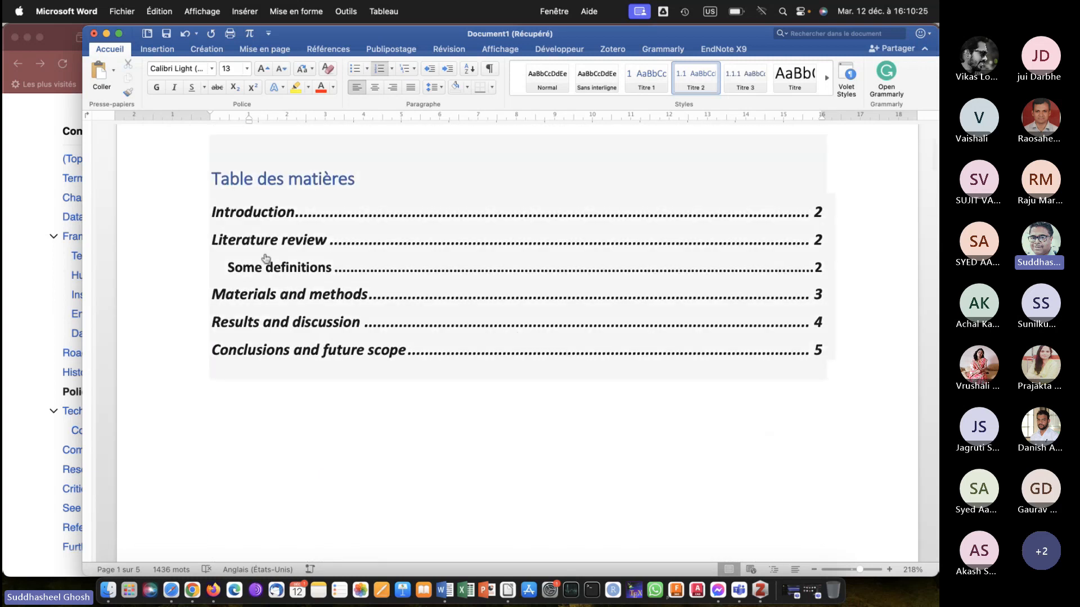
right_click(265, 257)
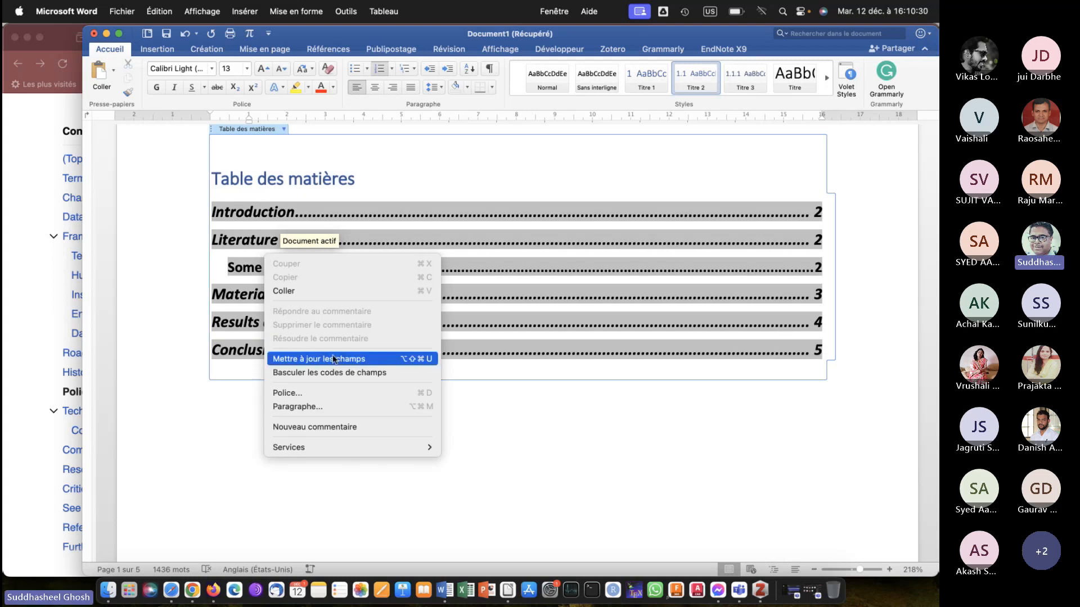
click(332, 359)
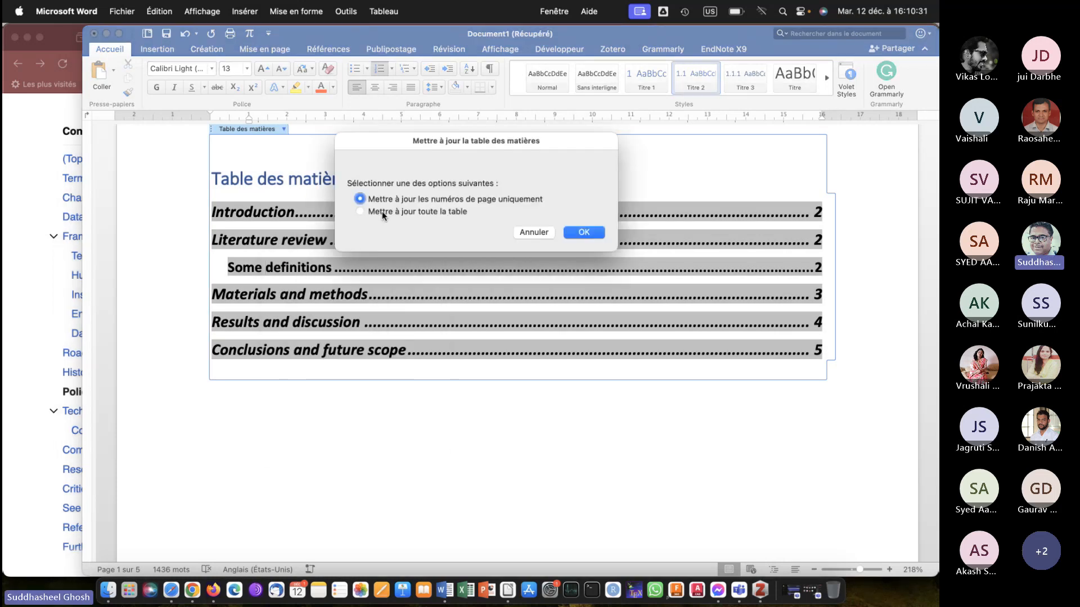
click(383, 212)
click(584, 233)
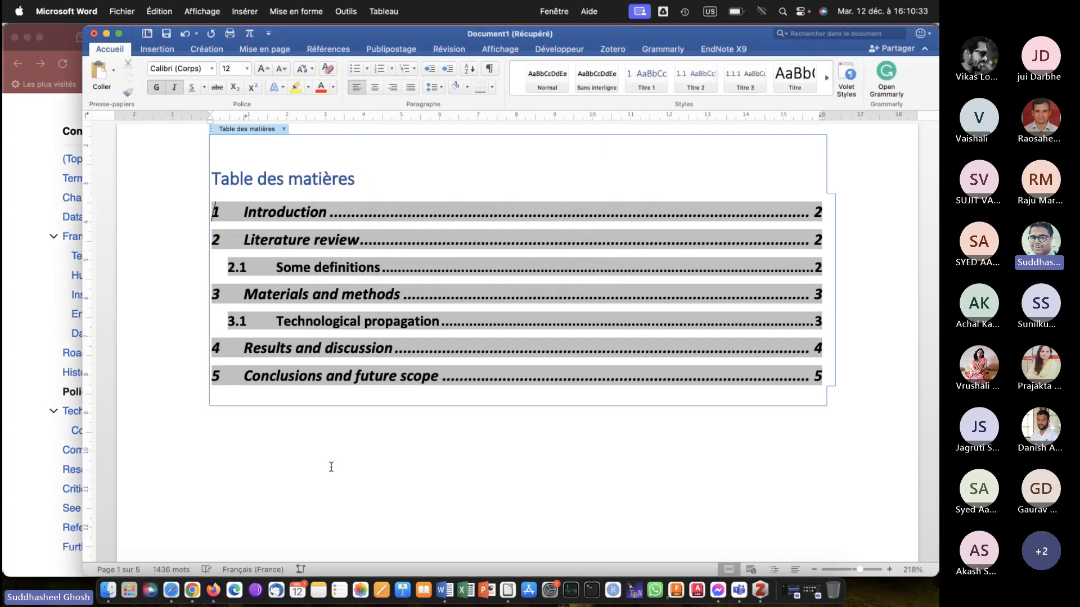
click(352, 517)
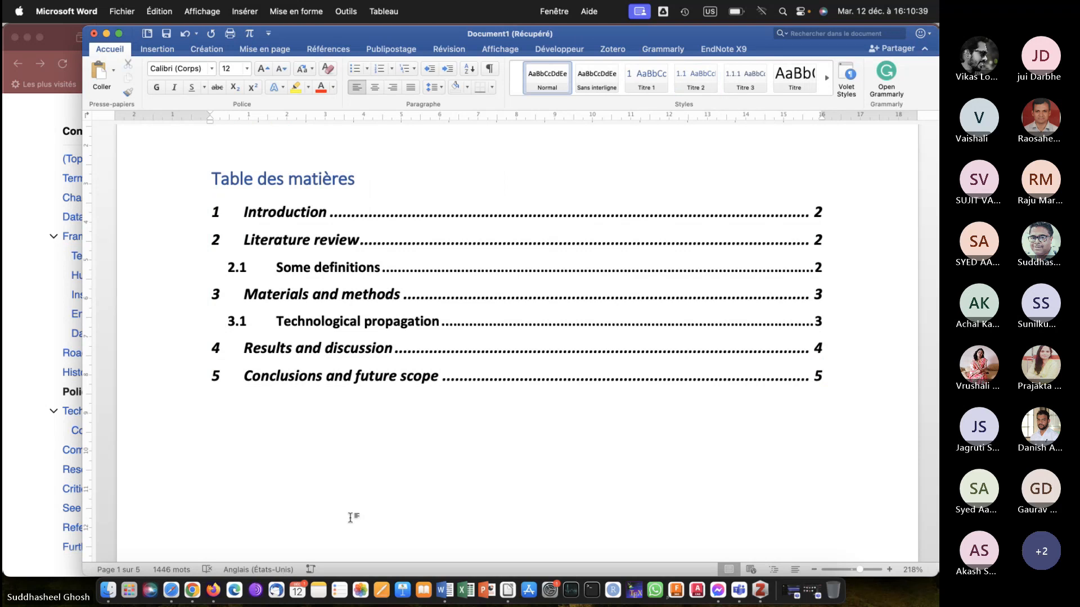
scroll(350, 517, down, 10)
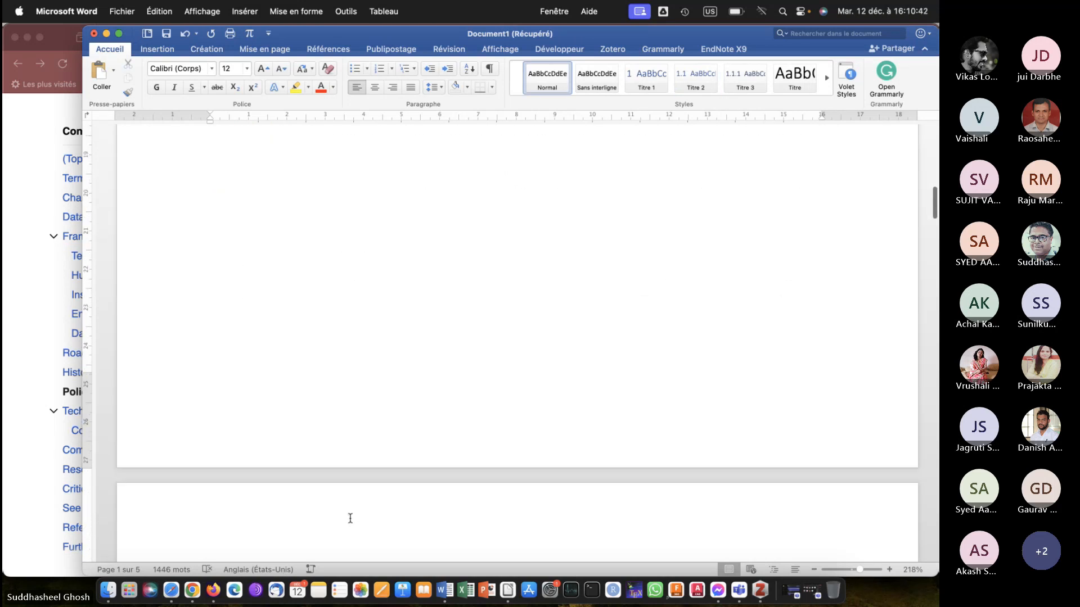
scroll(350, 517, down, 8)
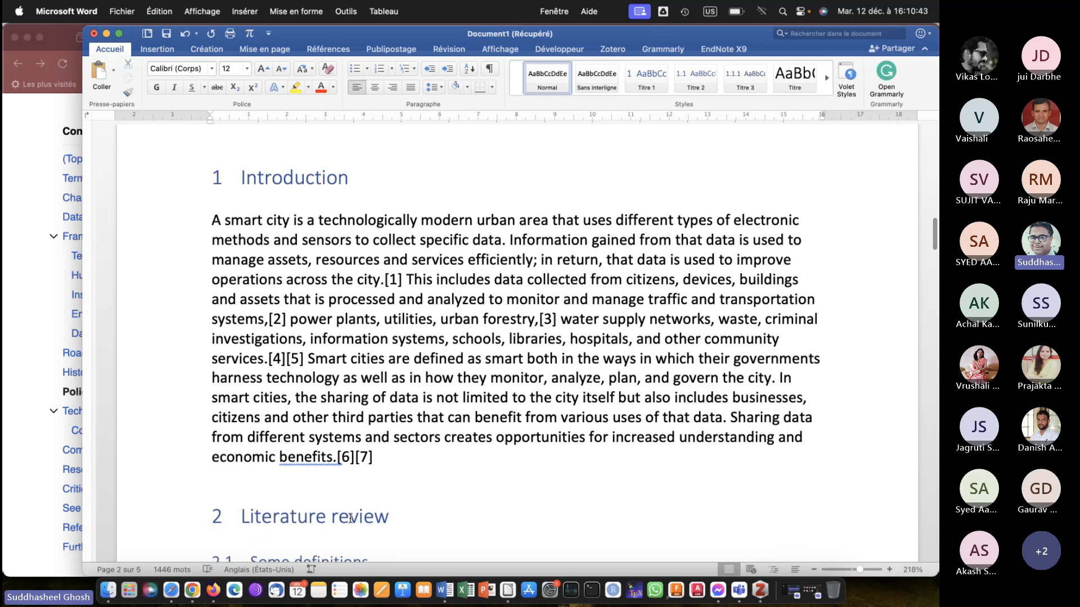
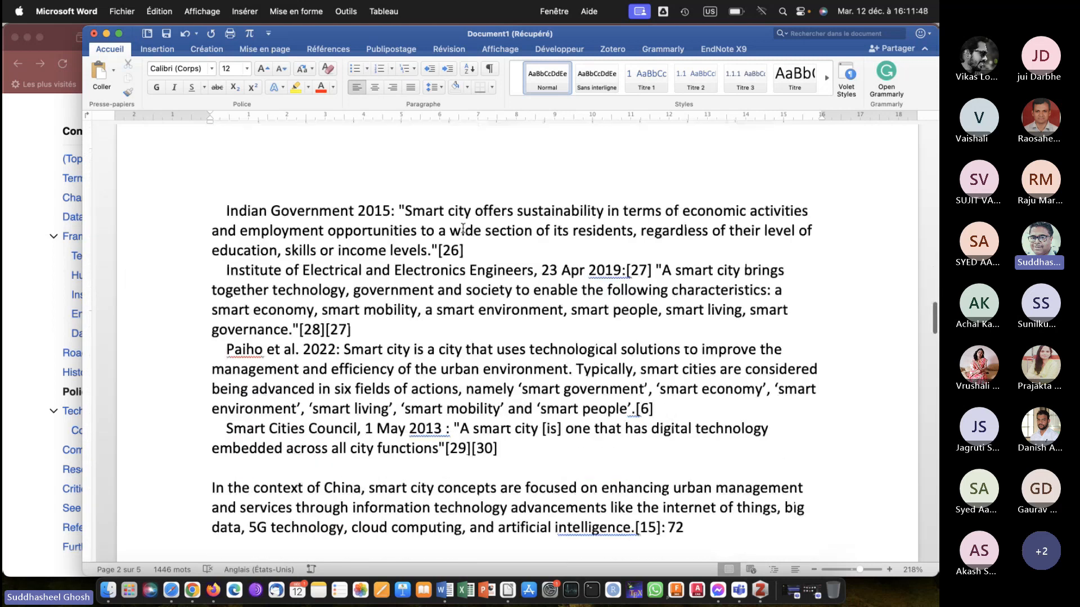
Capture the Normal and Sans interligne style samples as a screenshot and paste it on a new line above the Introduction paragraph.
scroll(463, 228, up, 15)
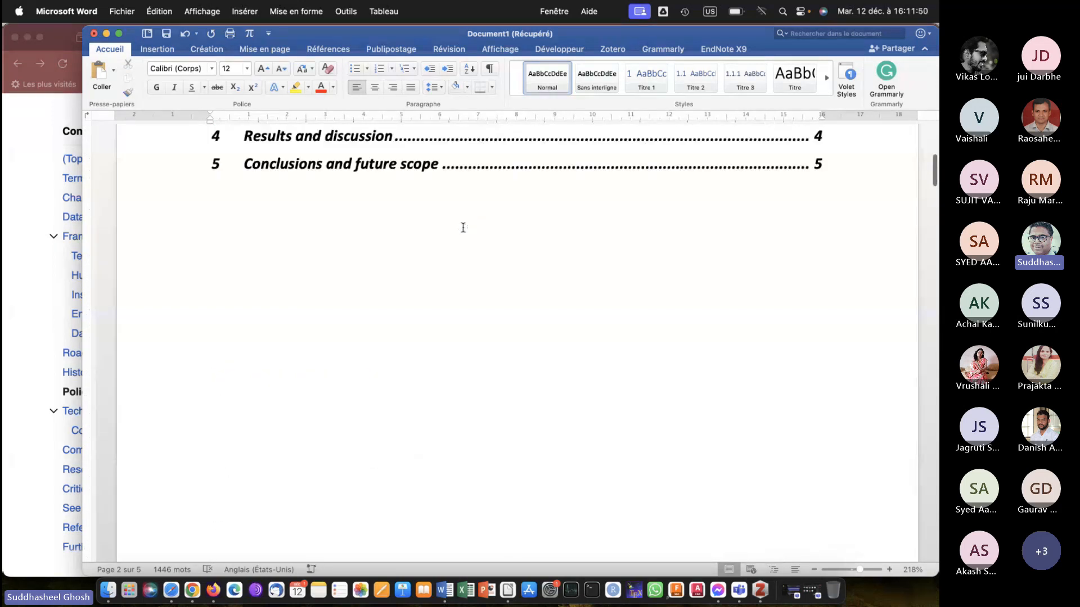
scroll(463, 227, down, 6)
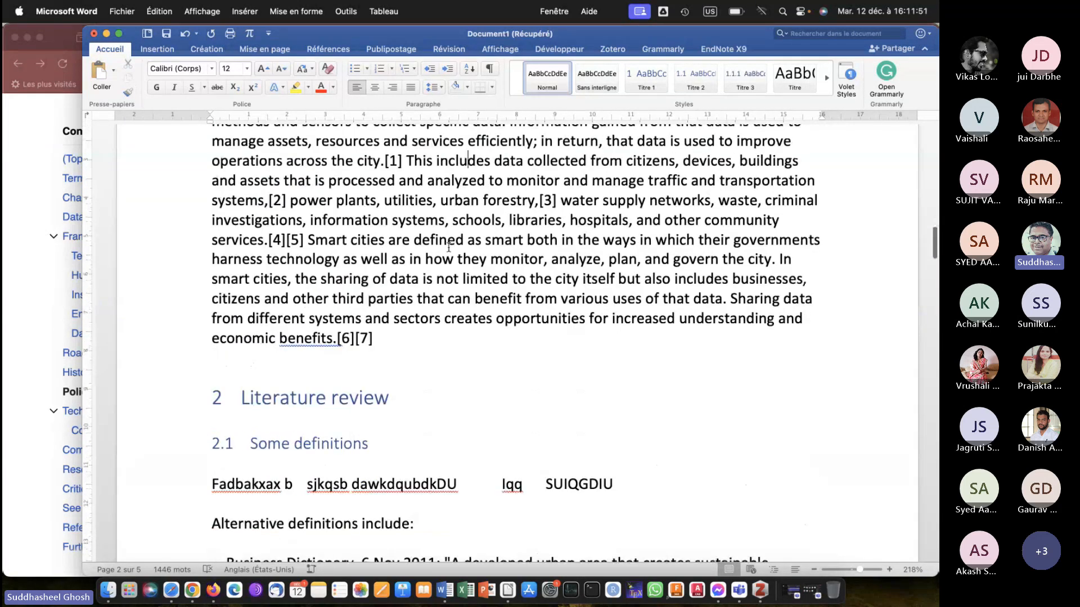
scroll(449, 246, up, 4)
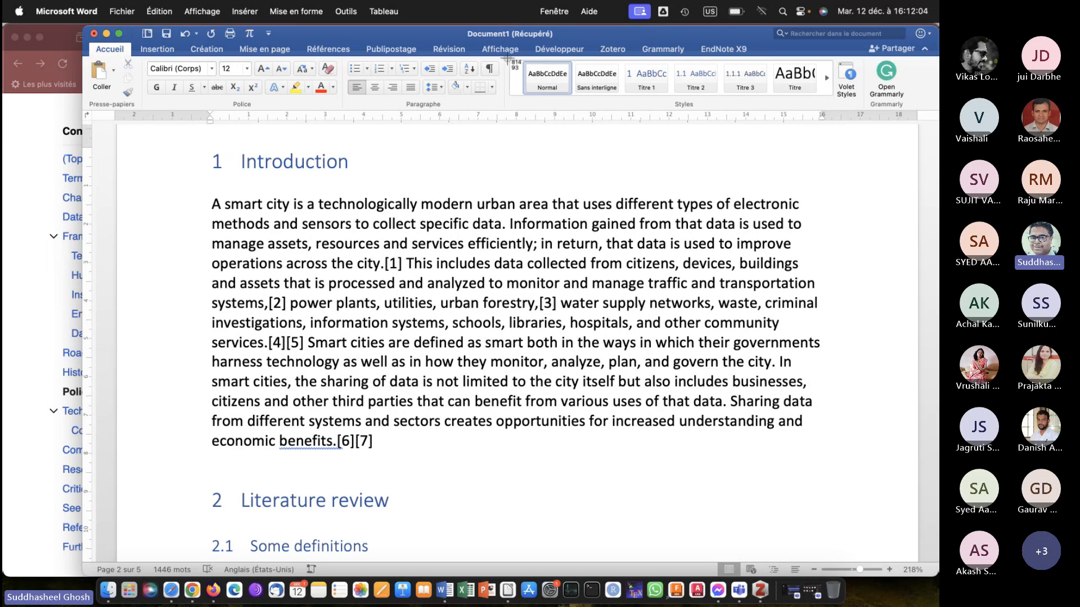
drag(506, 58, 625, 106)
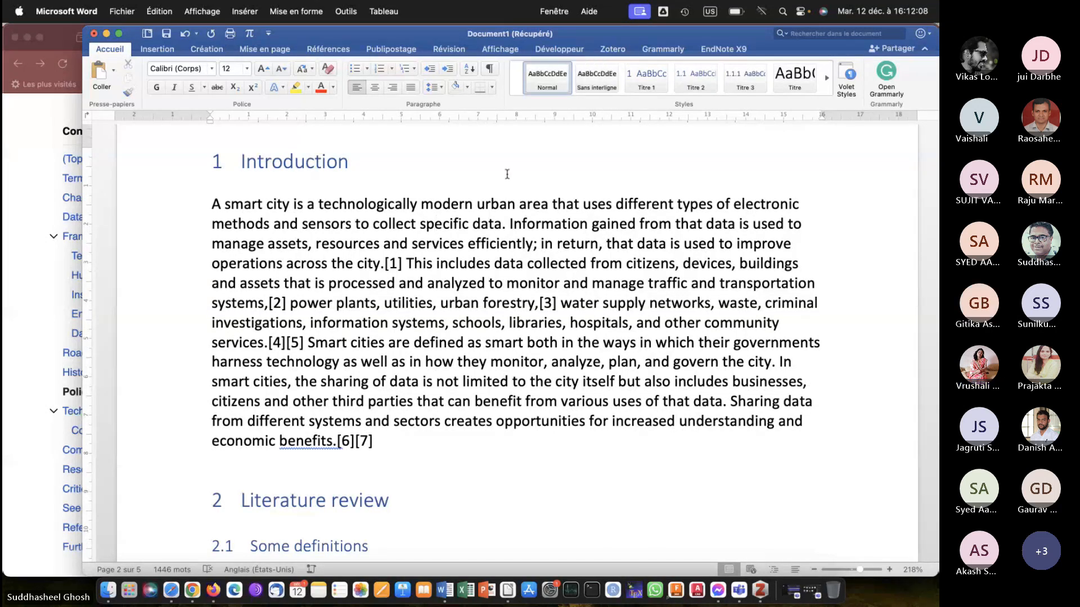
click(210, 204)
key(Return)
key(Return)
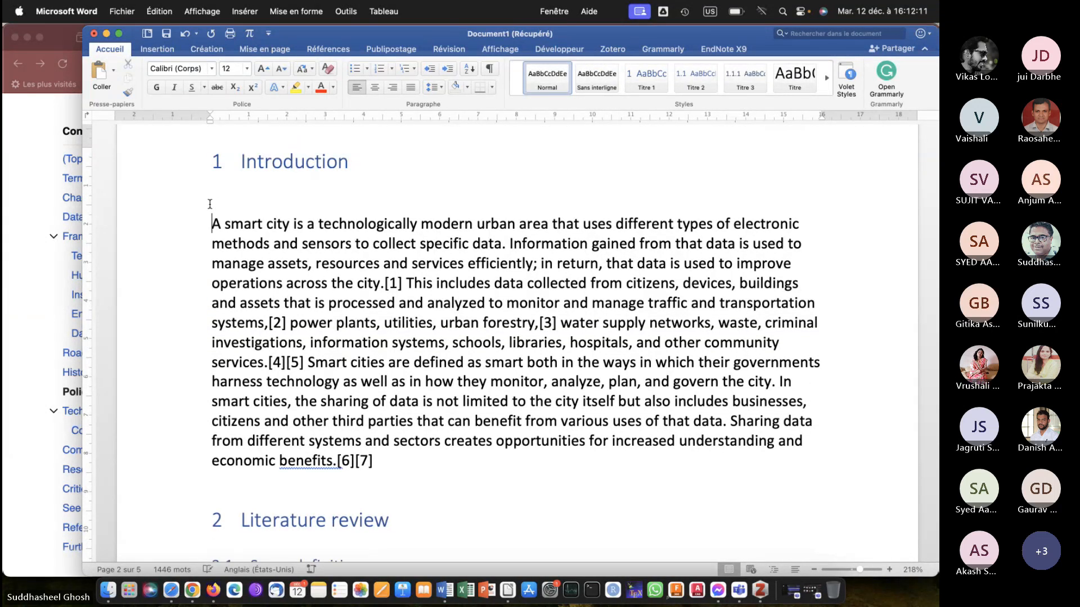
click(211, 204)
key(super+v)
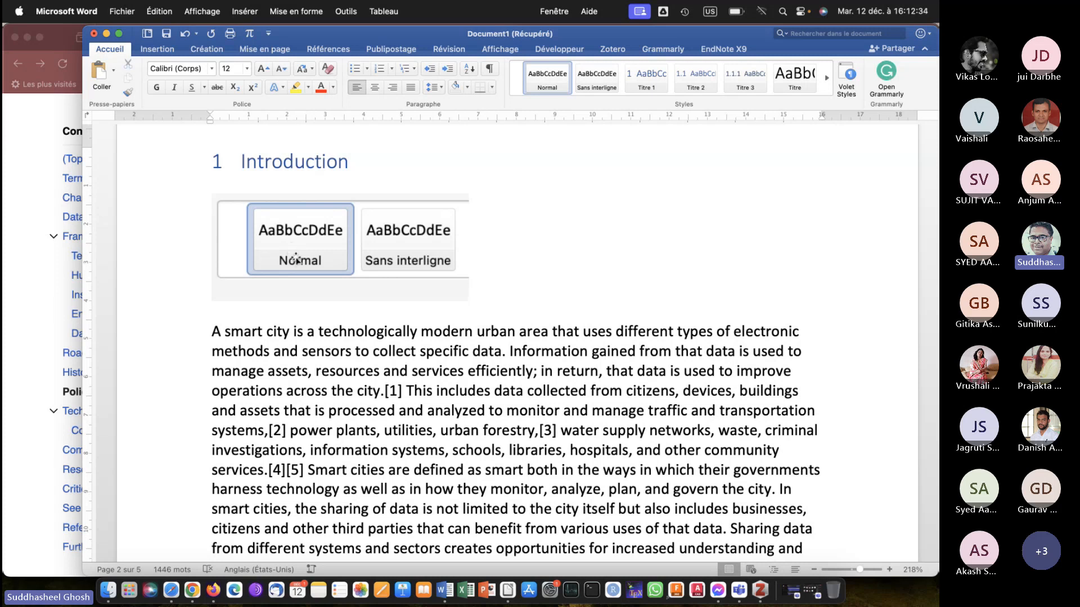
Delete the pasted style screenshot and the blank line under the Introduction heading.
click(396, 264)
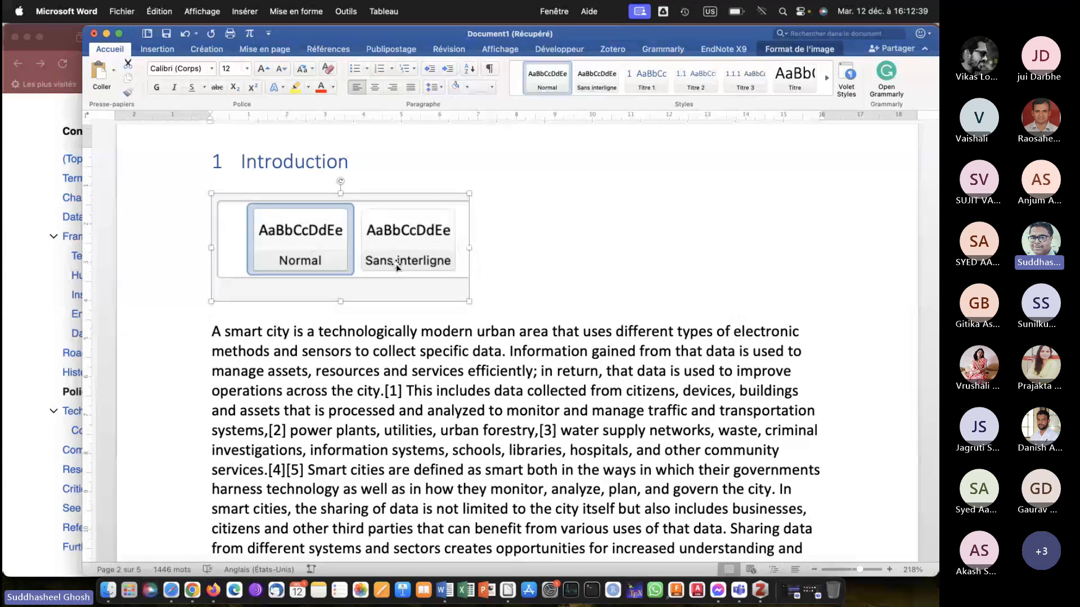
key(BackSpace)
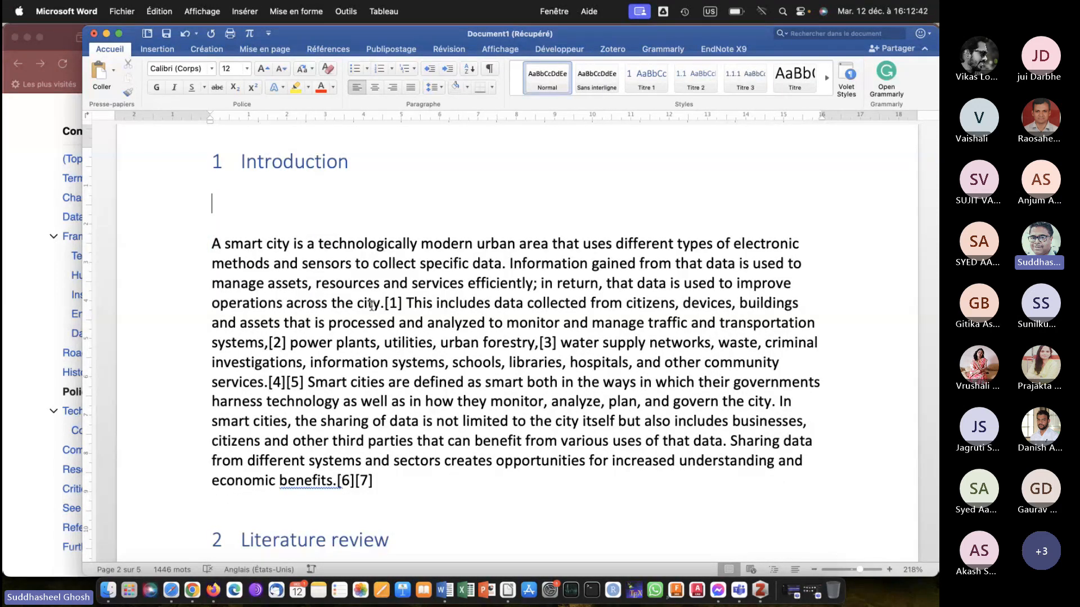
key(Delete)
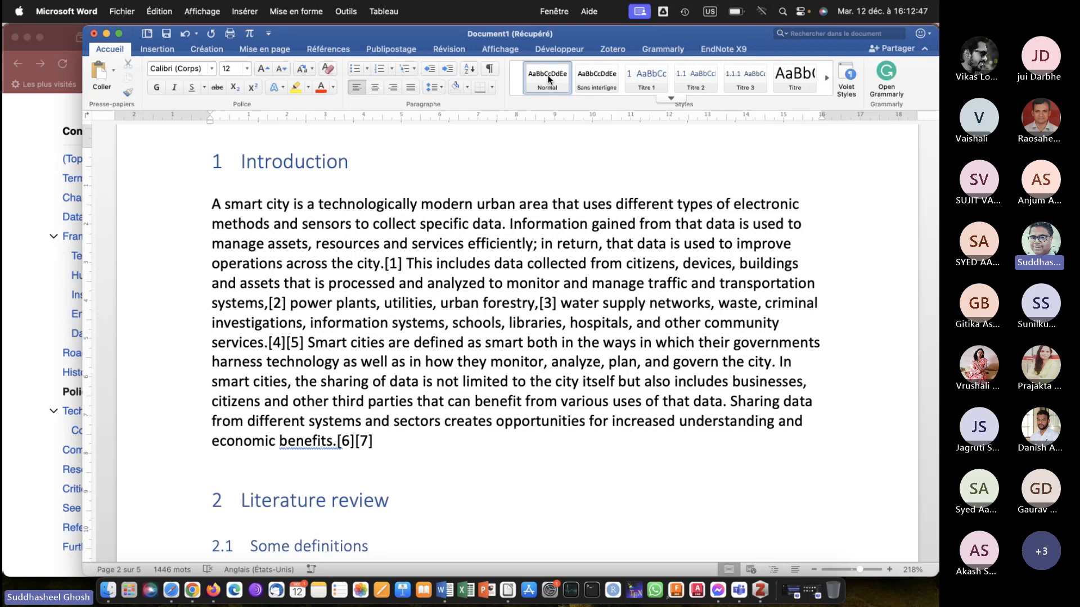
Modify the Normal style to use justified alignment and 1.5 line spacing.
right_click(548, 76)
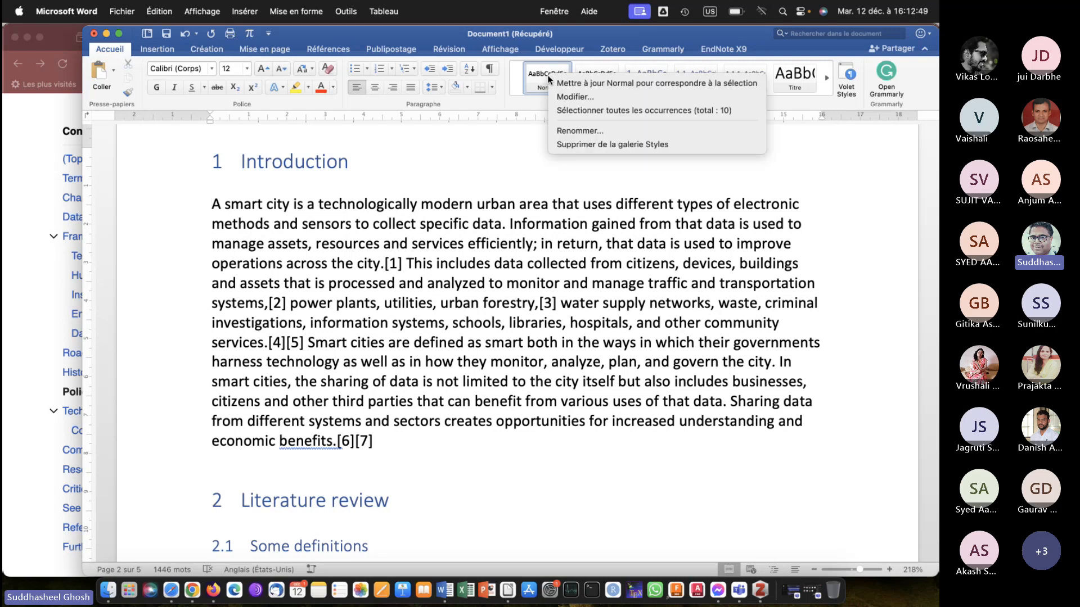
click(570, 97)
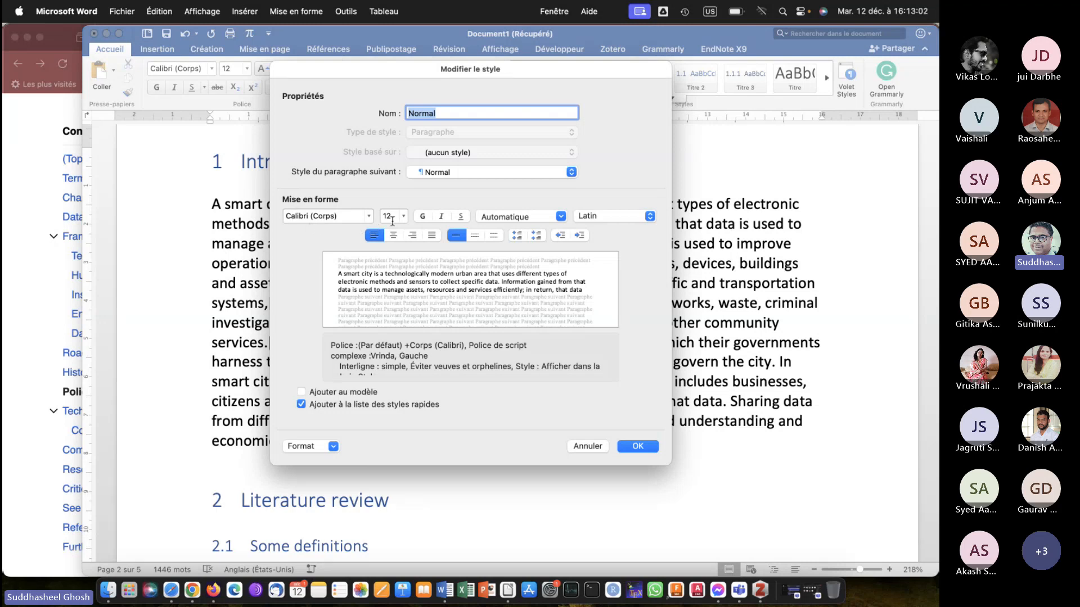
click(432, 236)
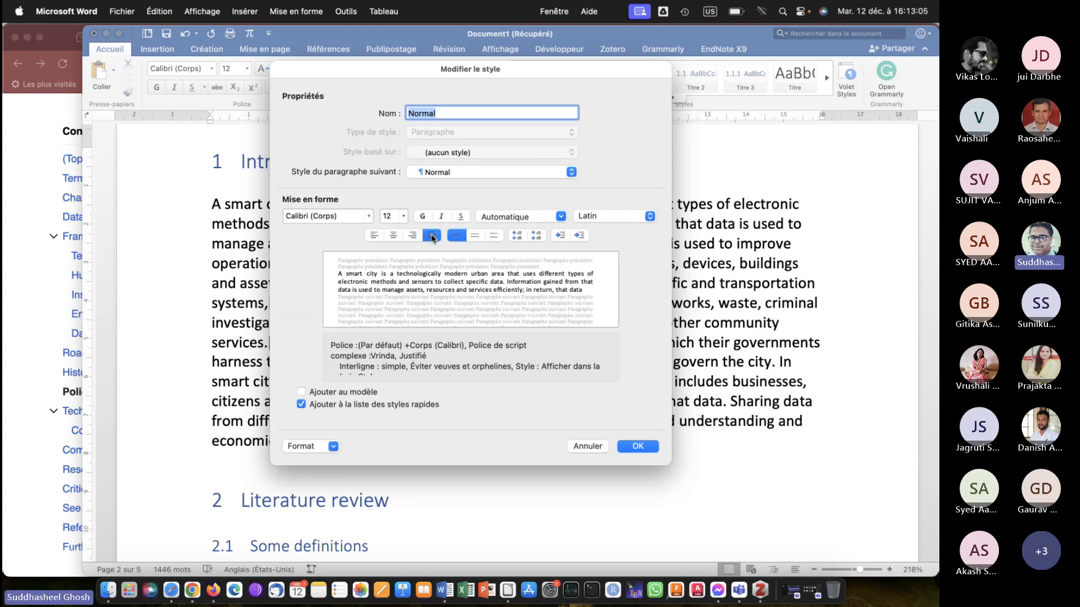
click(474, 236)
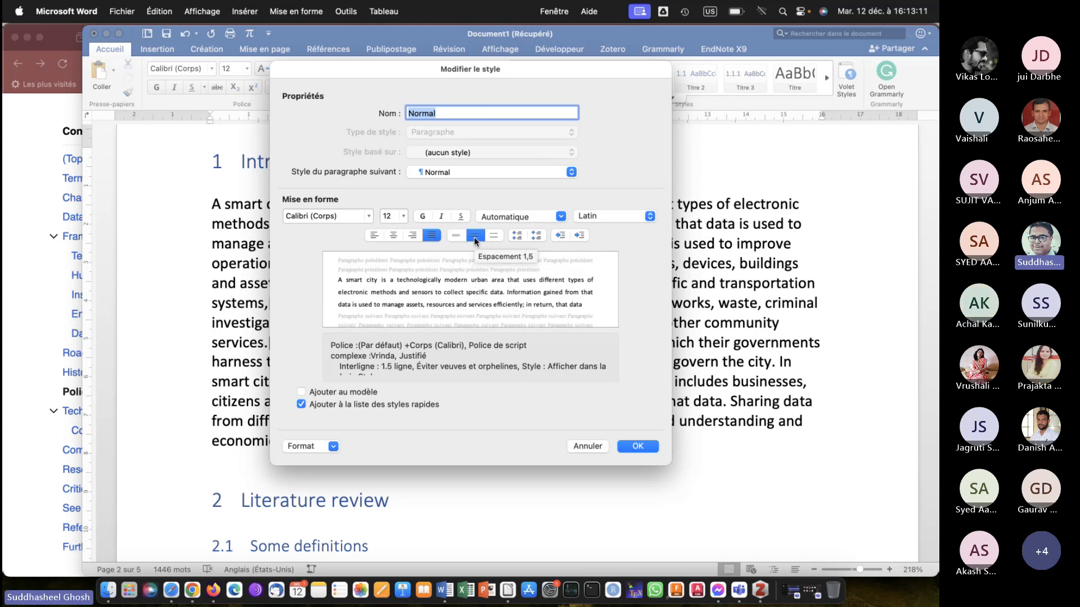
Set the Normal style's font to Times New Roman in black and apply the style changes.
click(368, 217)
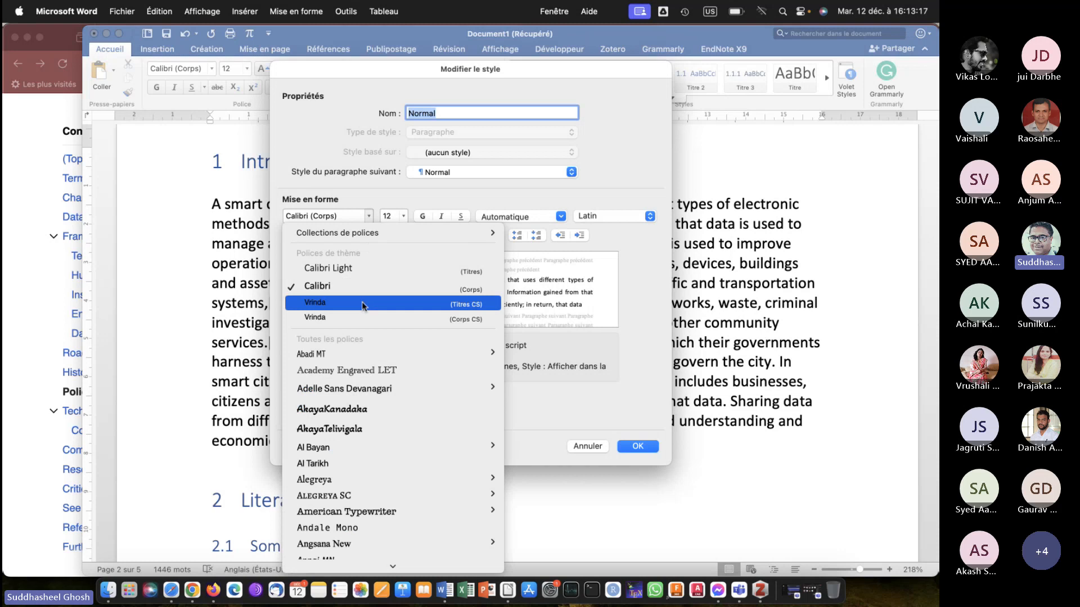
mouse_move(374, 233)
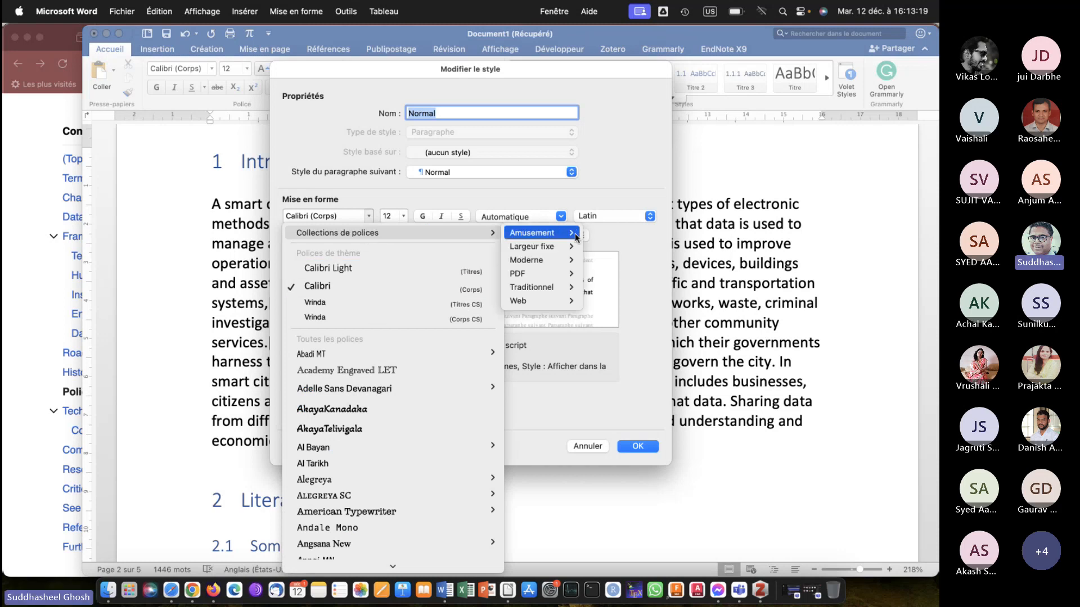
mouse_move(565, 303)
mouse_move(703, 398)
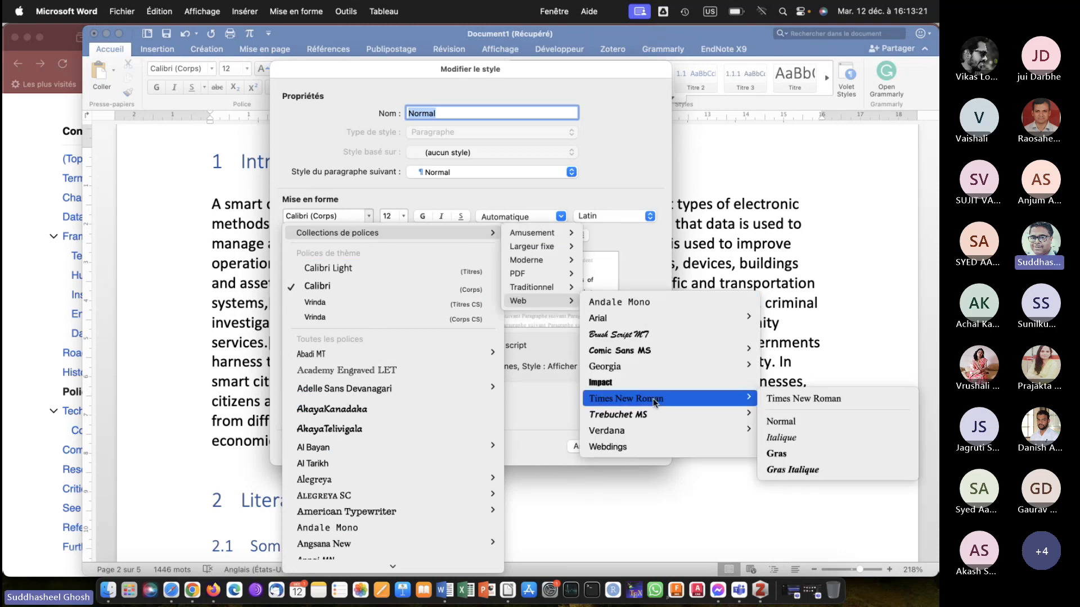
click(801, 399)
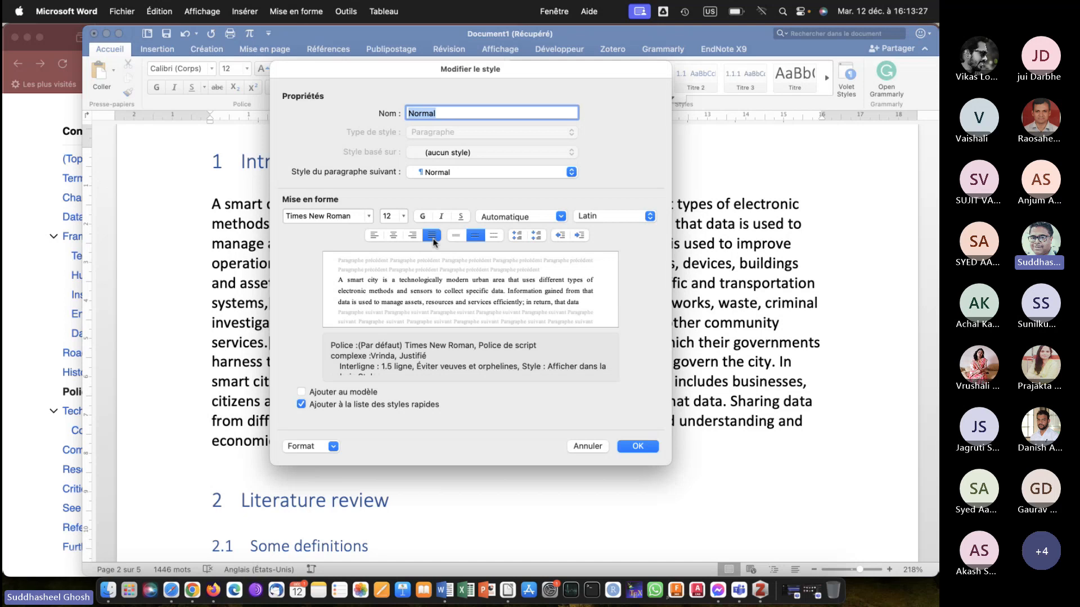
click(518, 219)
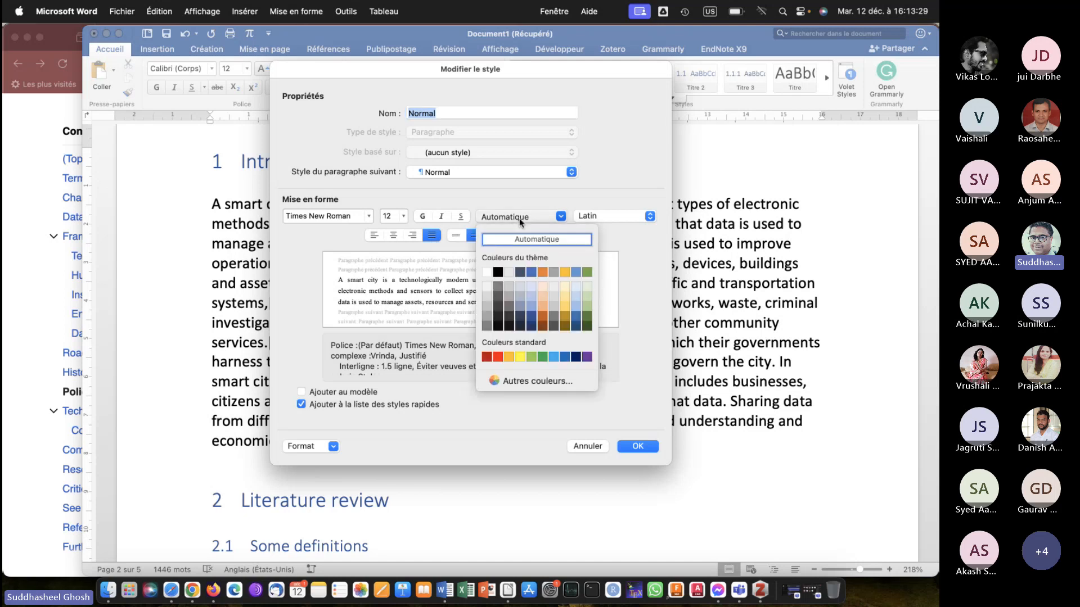
click(498, 273)
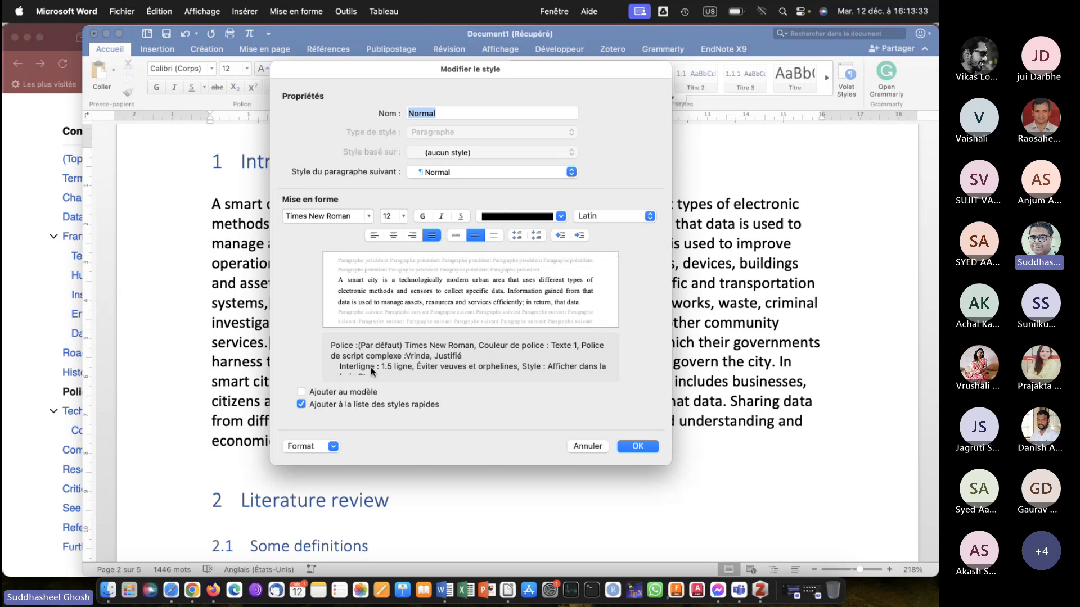
click(637, 446)
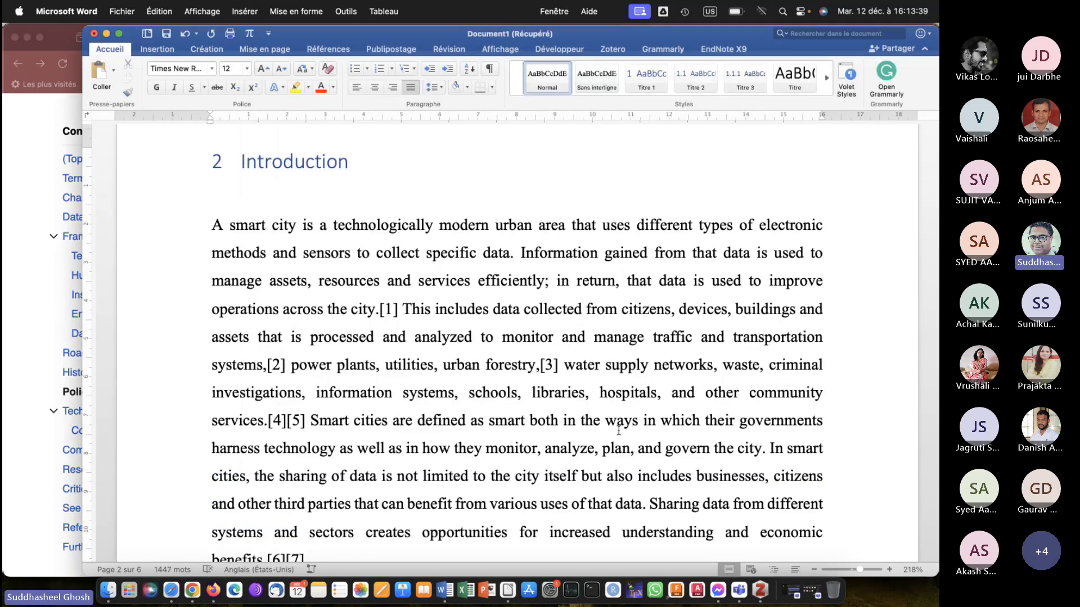
Check the modified Normal style's font, justification and line spacing in the body text throughout the document.
scroll(484, 291, down, 15)
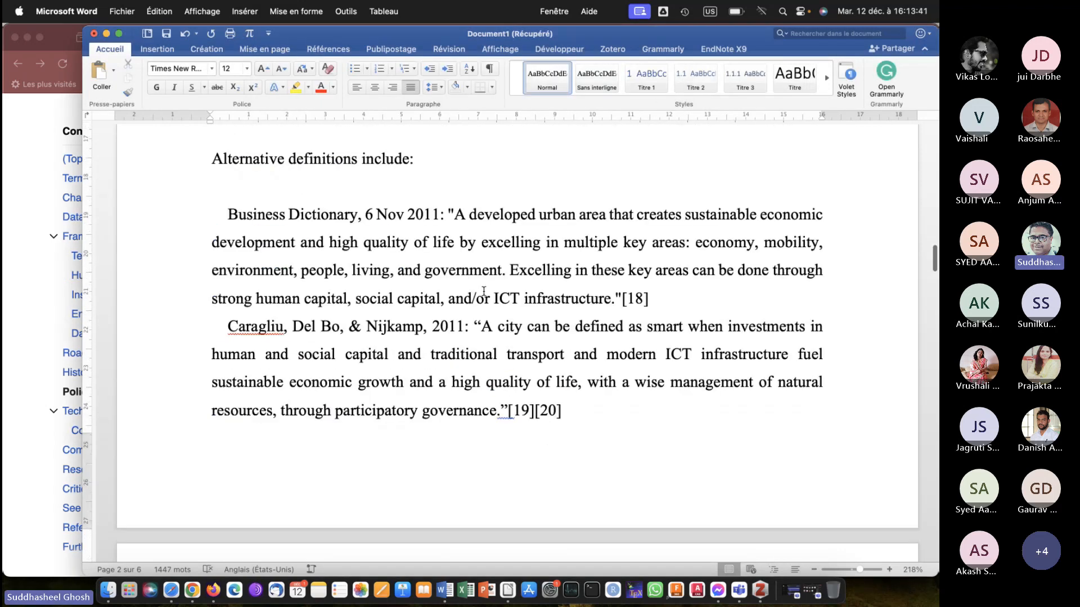
scroll(483, 292, down, 12)
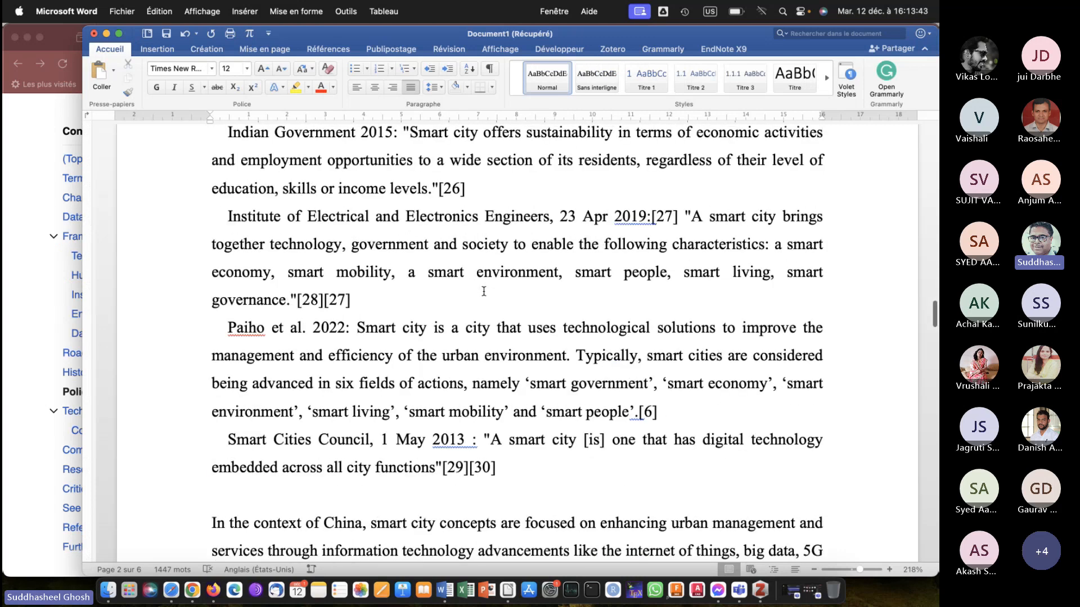
scroll(484, 291, down, 12)
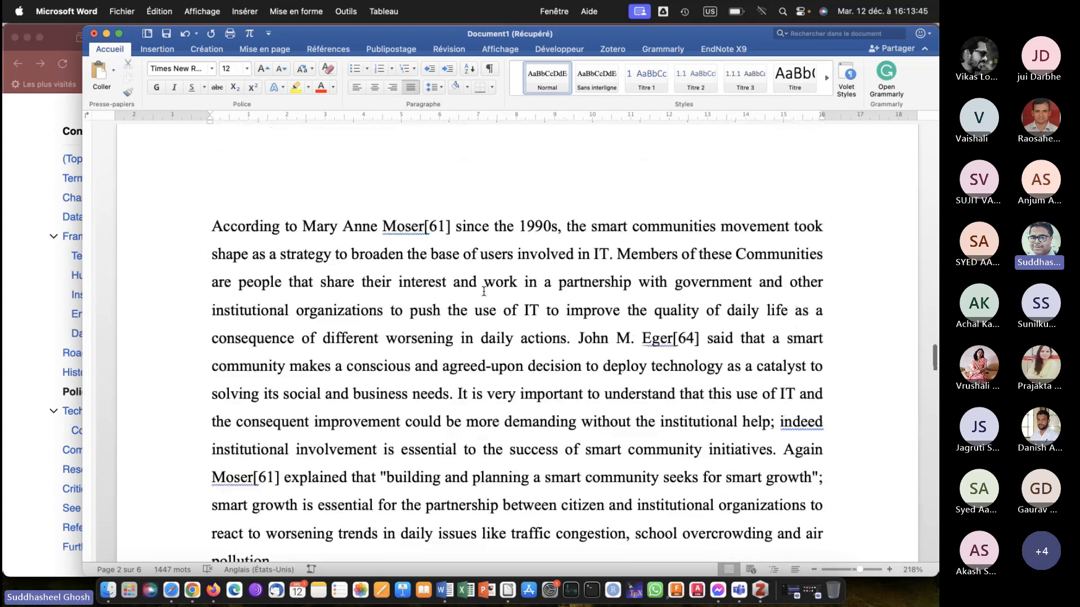
scroll(483, 292, down, 12)
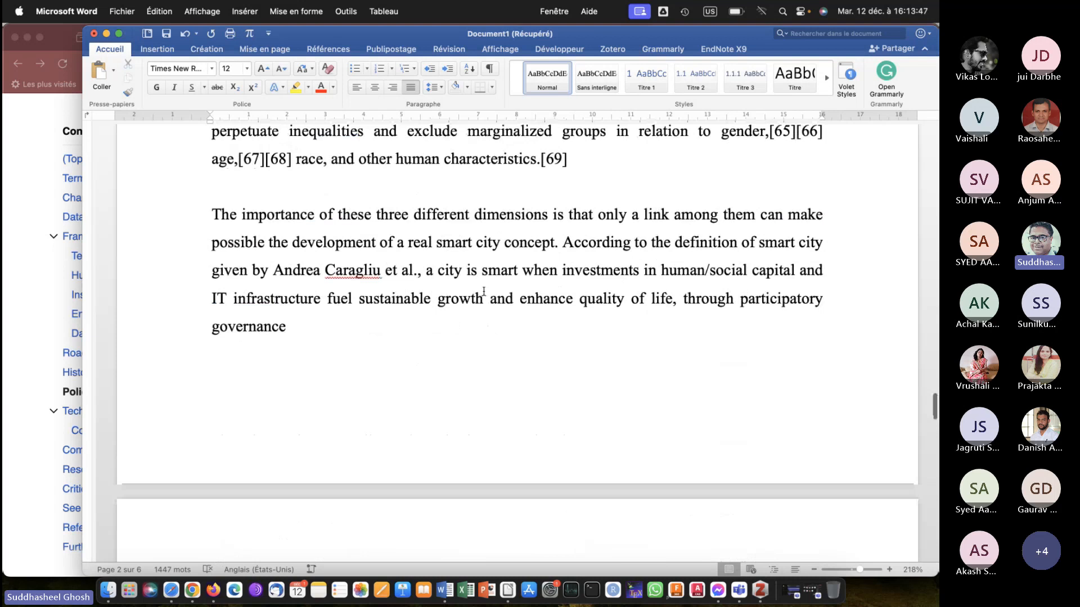
scroll(484, 291, down, 12)
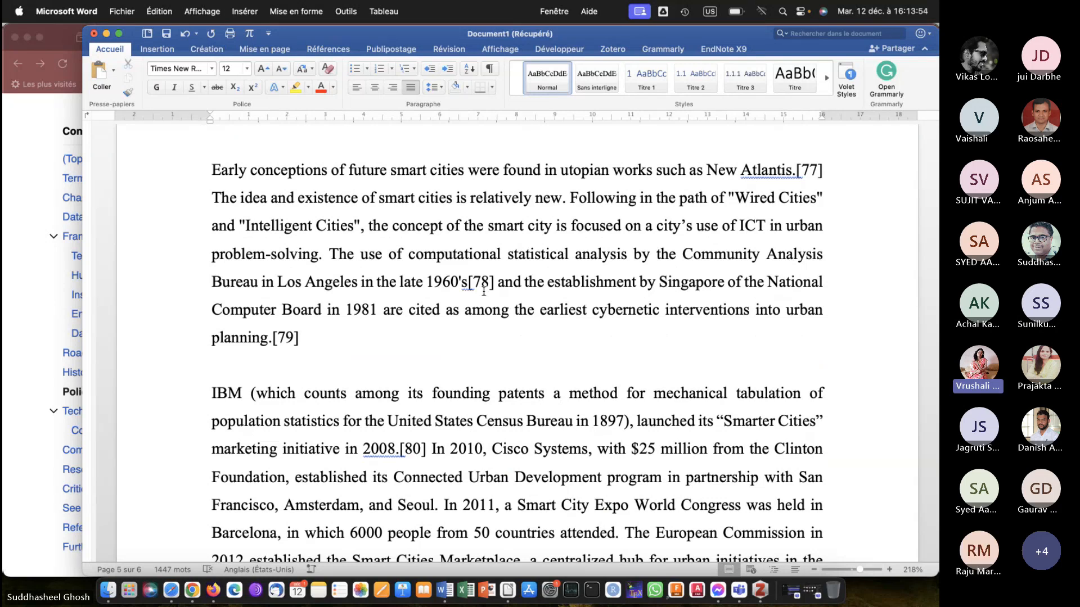
scroll(484, 291, down, 2)
scroll(484, 291, down, 20)
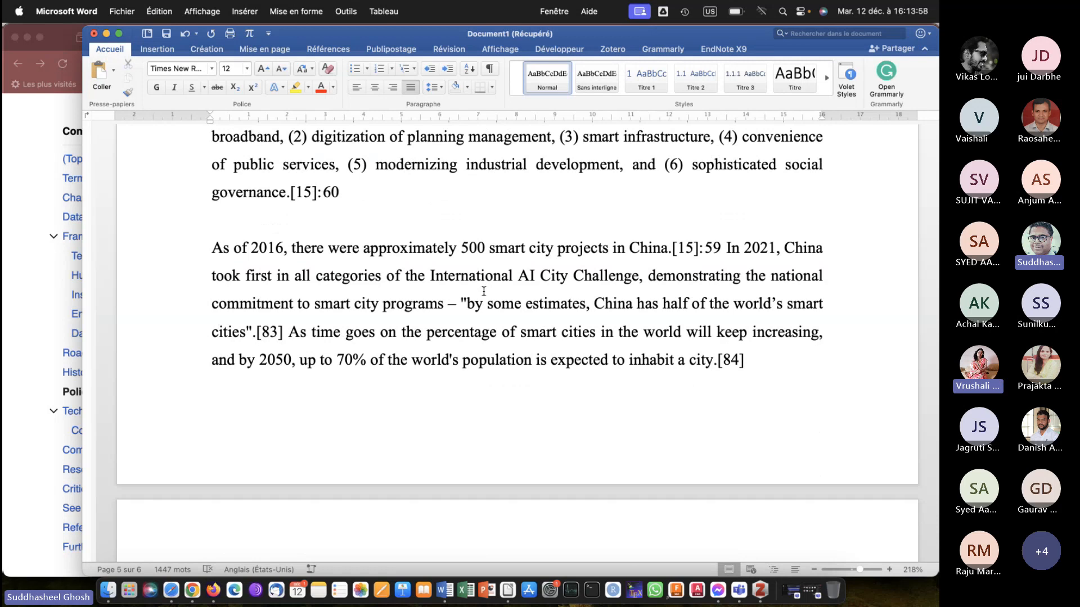
scroll(484, 291, up, 20)
scroll(484, 292, up, 20)
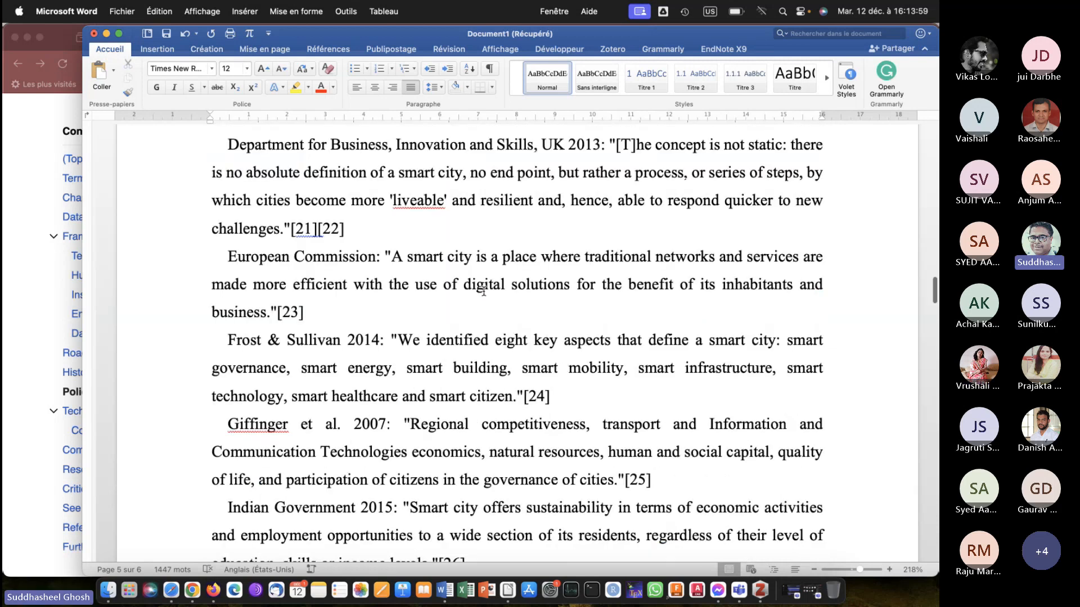
scroll(484, 292, down, 20)
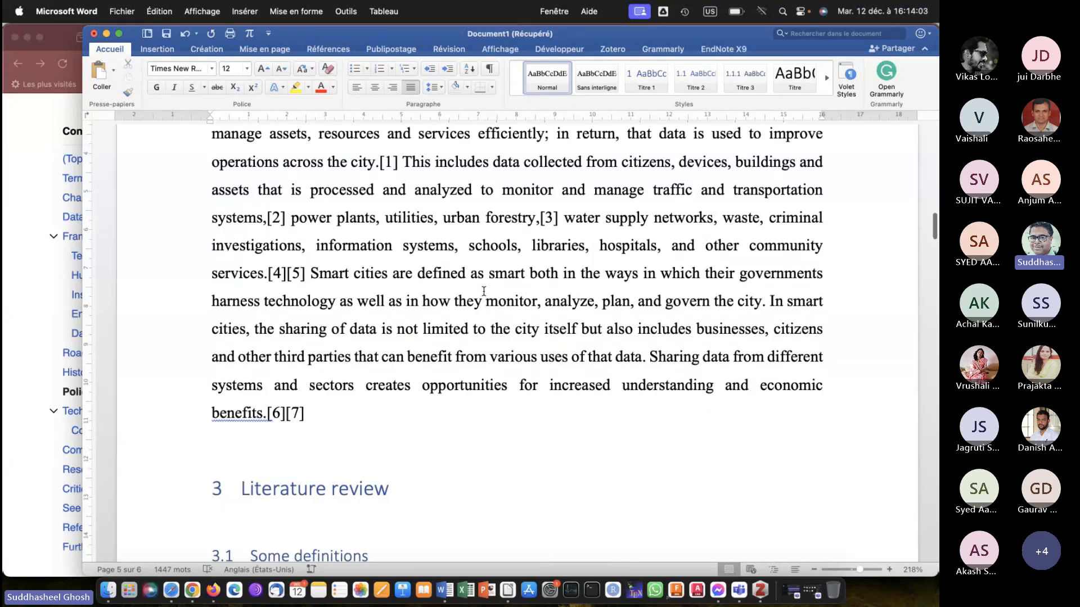
Remove the heading number from the "Table des matières" title.
scroll(484, 291, up, 5)
click(373, 164)
scroll(373, 164, up, 2)
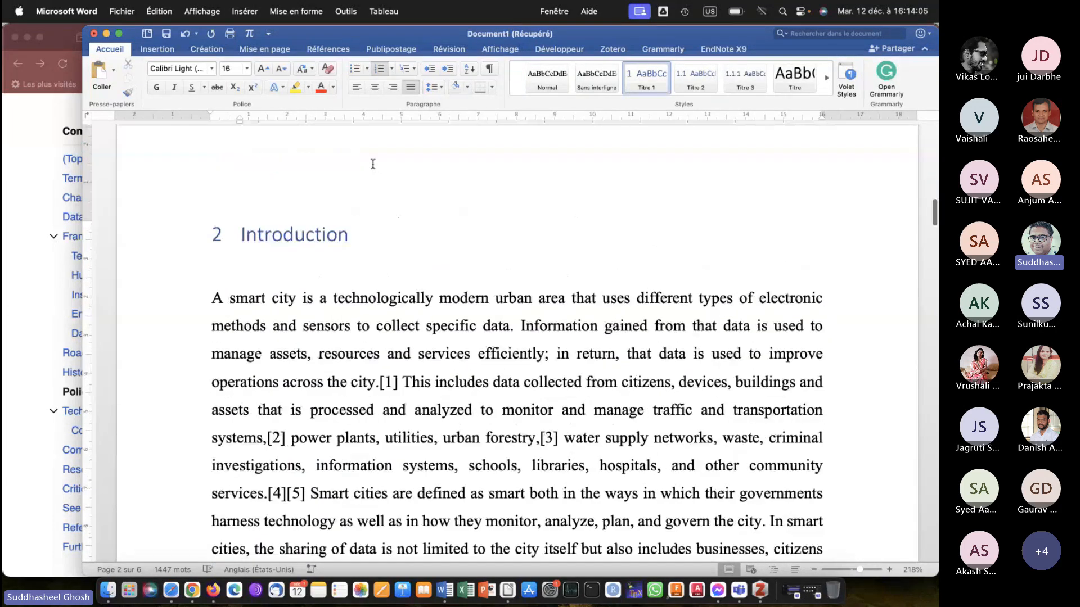
scroll(373, 164, up, 2)
scroll(378, 344, up, 4)
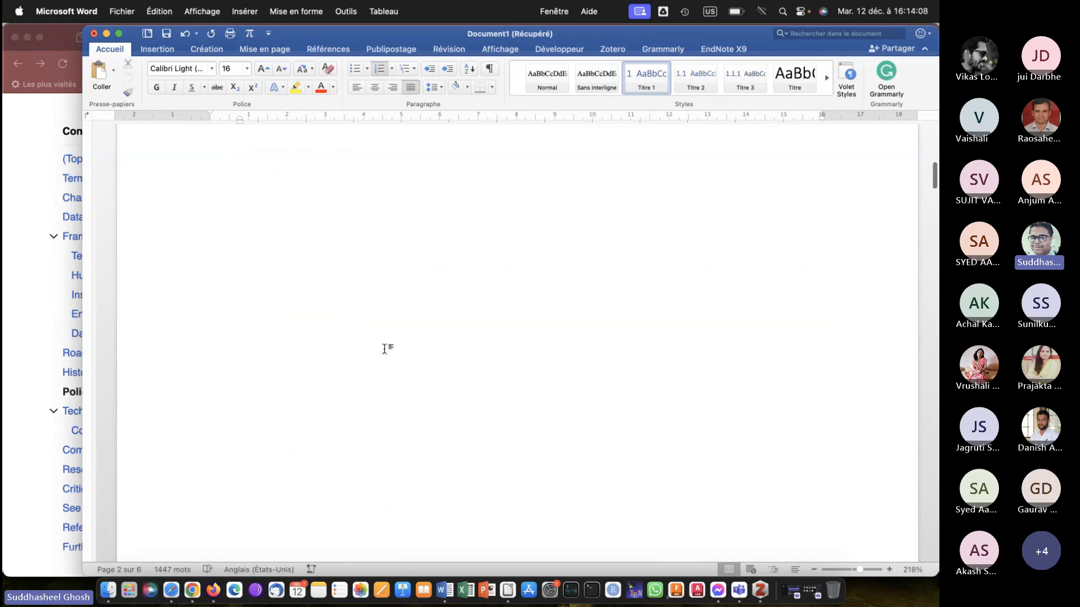
scroll(384, 349, up, 10)
click(291, 377)
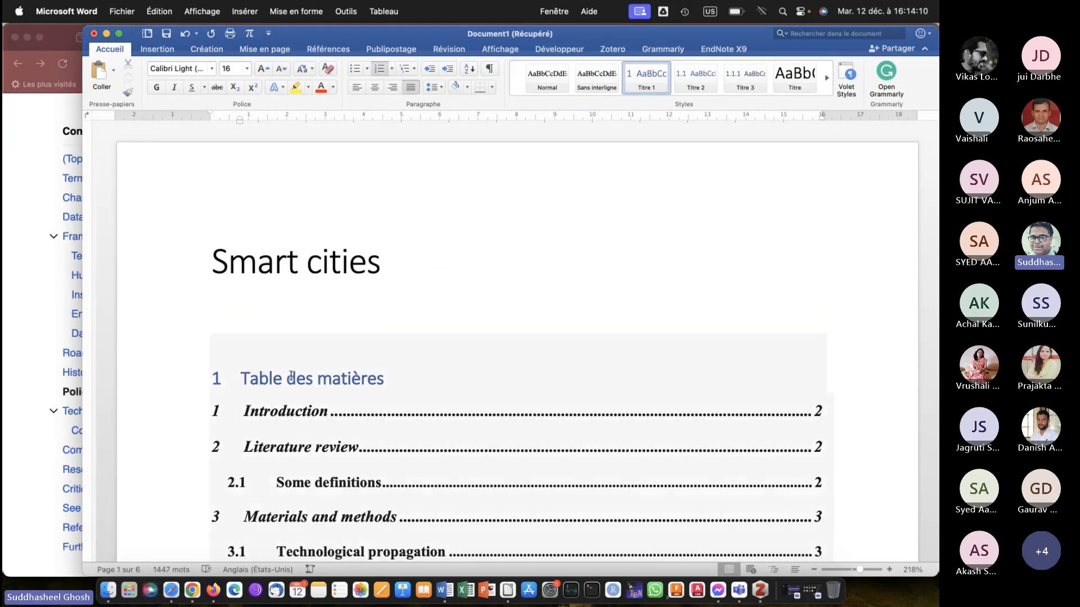
scroll(400, 378, down, 8)
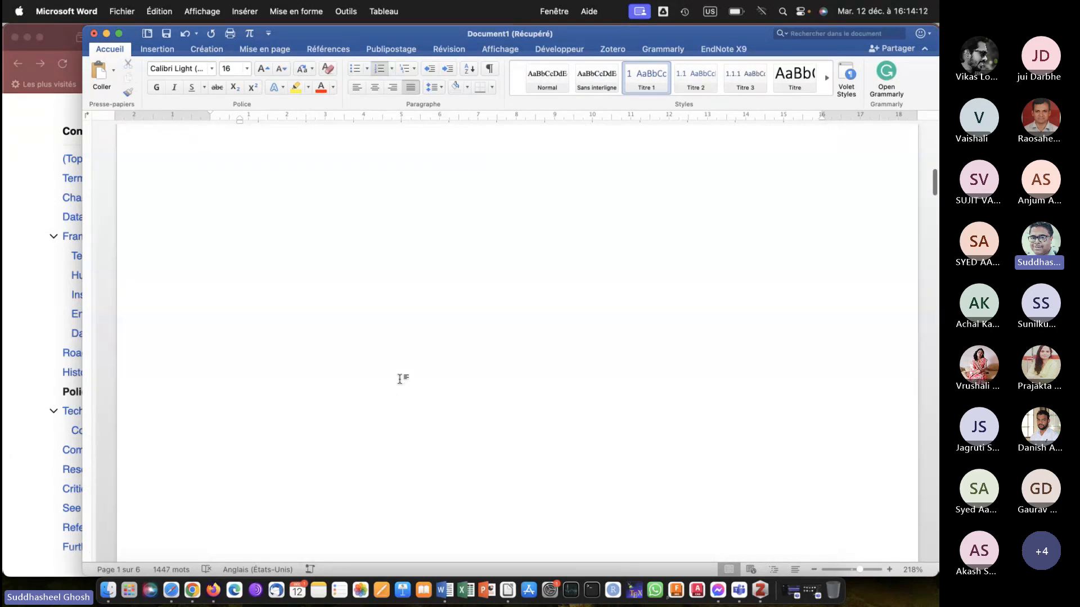
scroll(400, 379, down, 5)
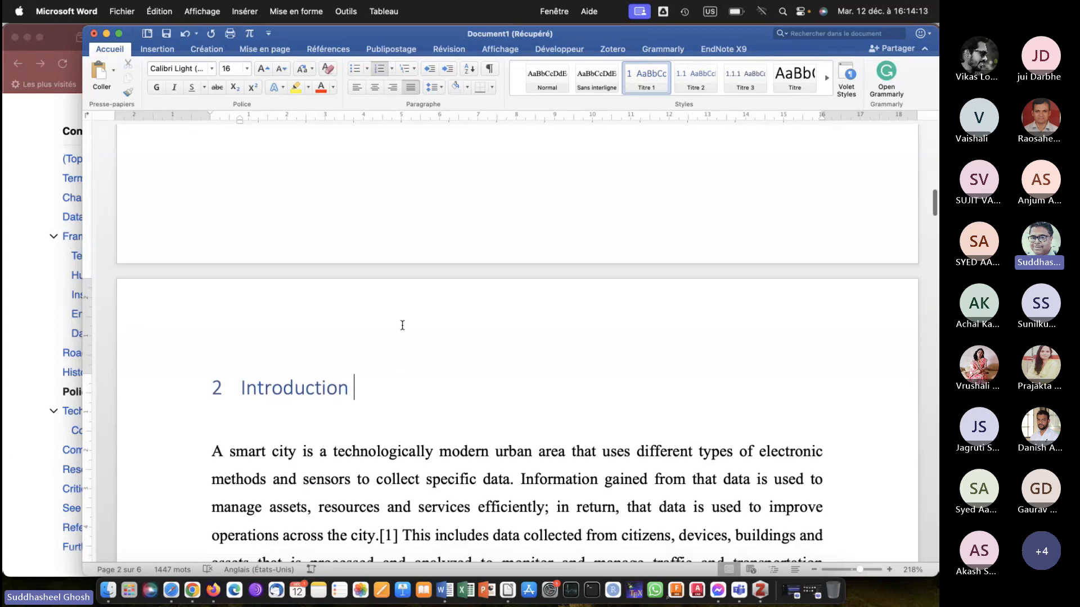
scroll(402, 325, up, 15)
click(239, 377)
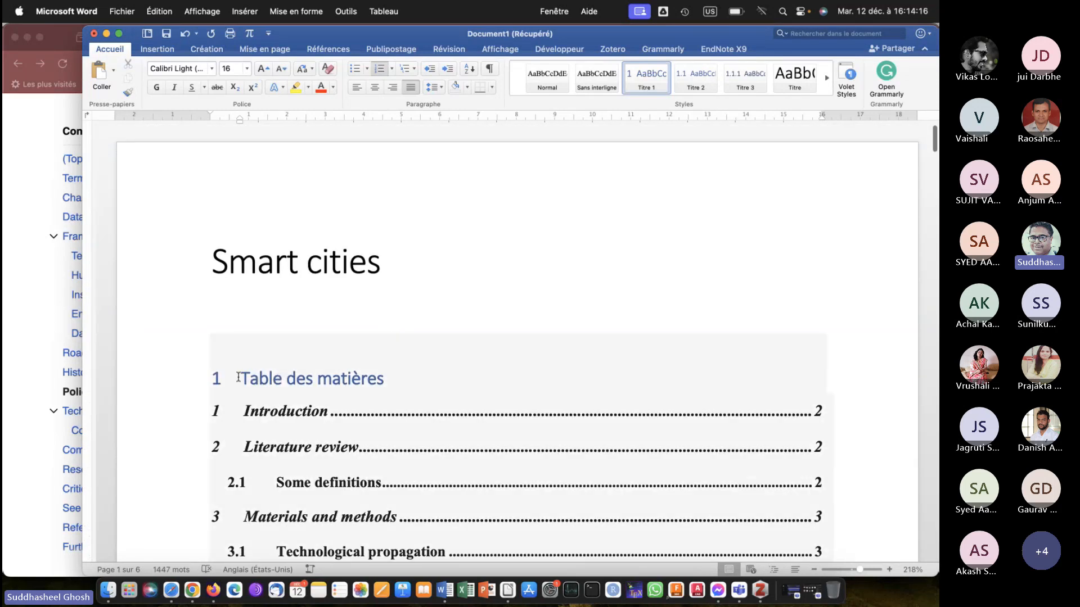
click(238, 377)
key(BackSpace)
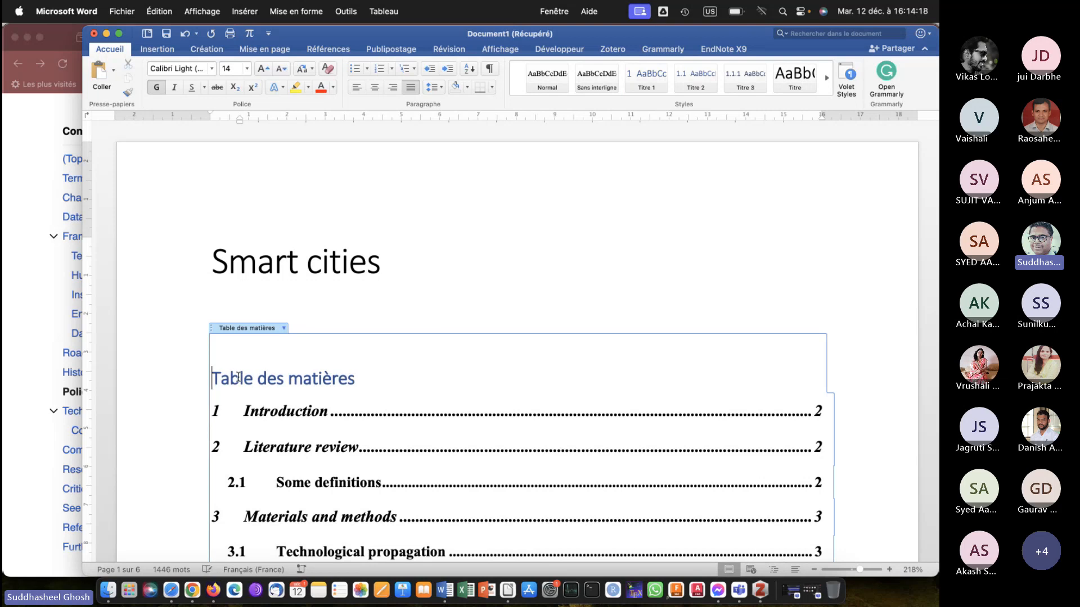
Select the Introduction heading and change the Titre 1 style's font to Arial.
scroll(177, 430, down, 10)
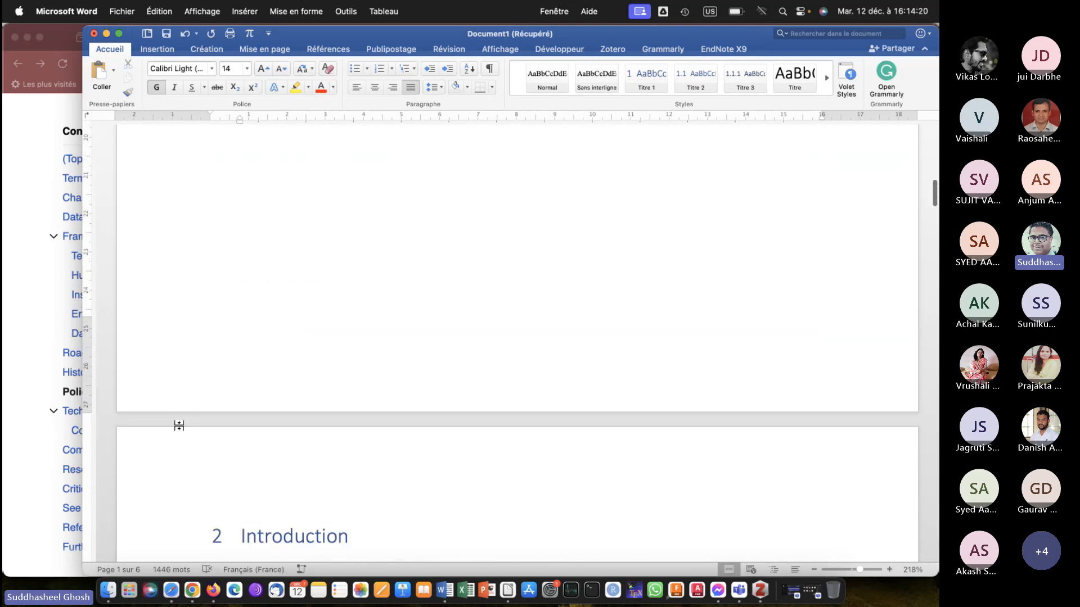
scroll(177, 430, down, 2)
click(353, 424)
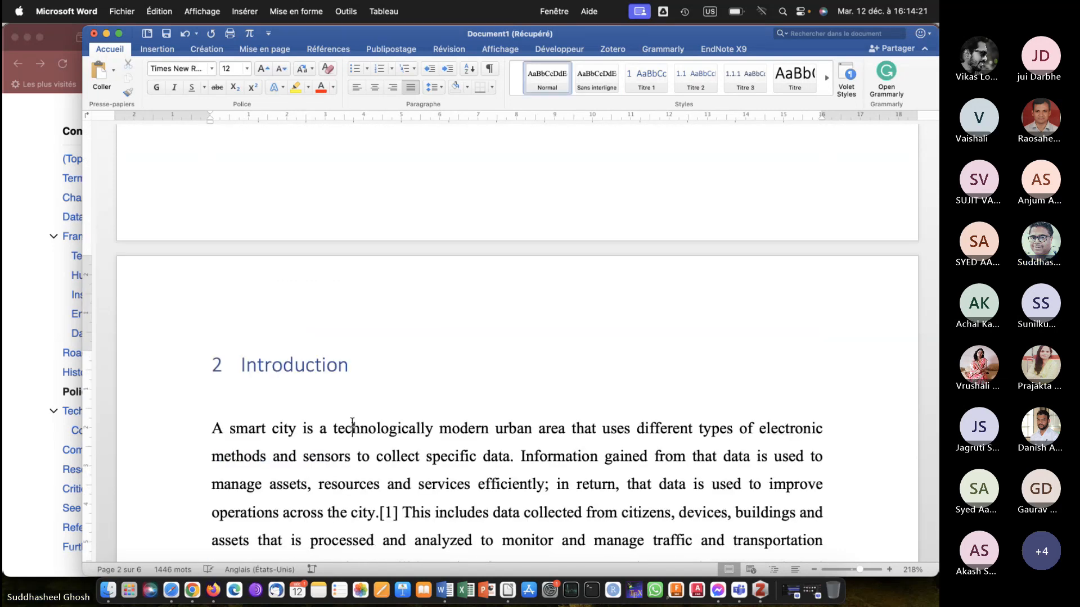
click(415, 362)
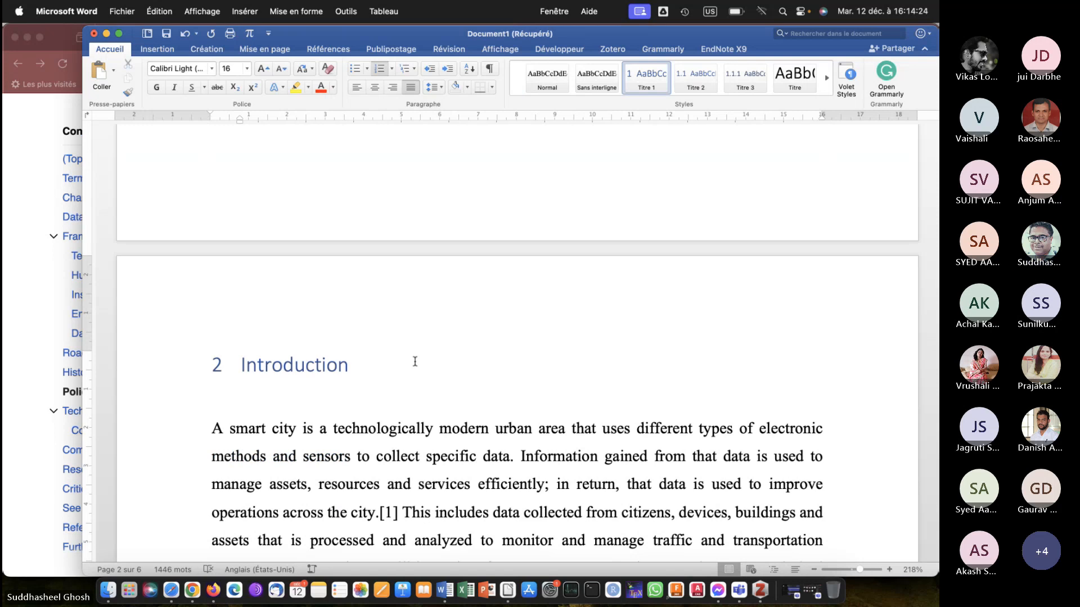
scroll(415, 361, down, 2)
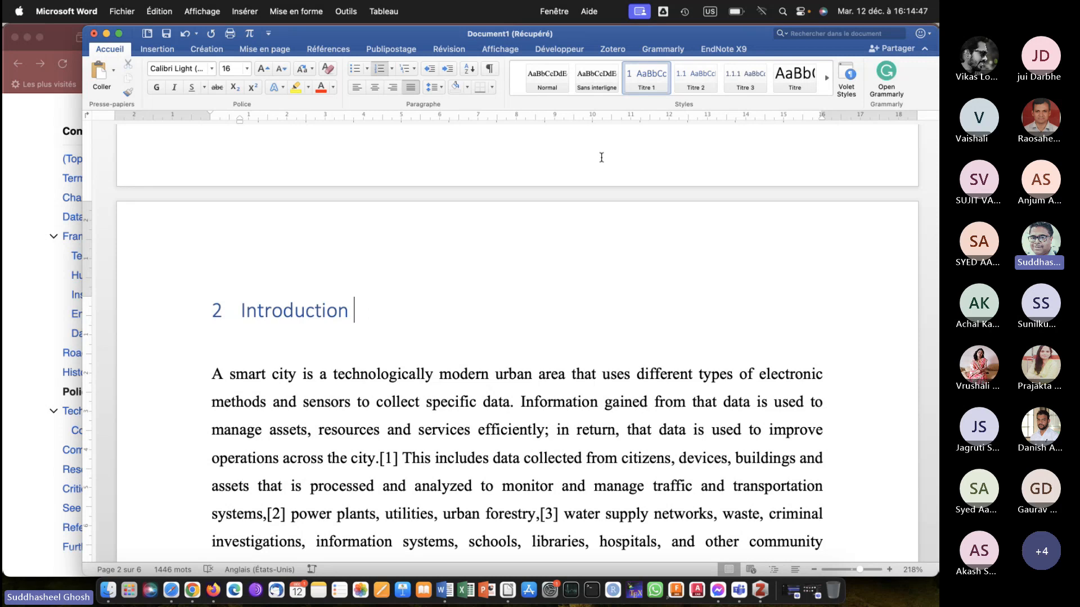
right_click(656, 82)
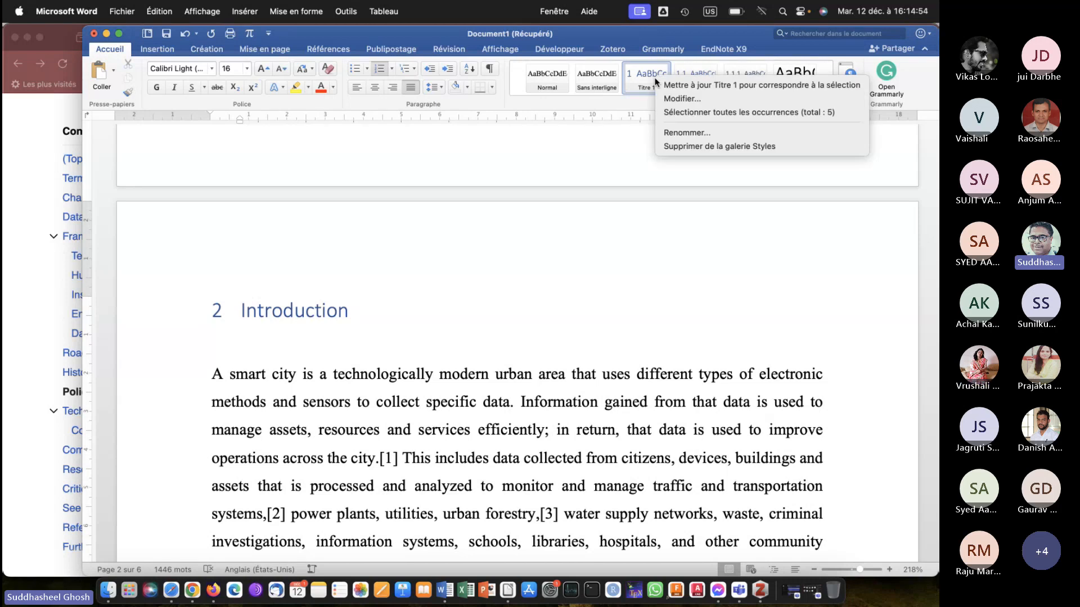
click(675, 101)
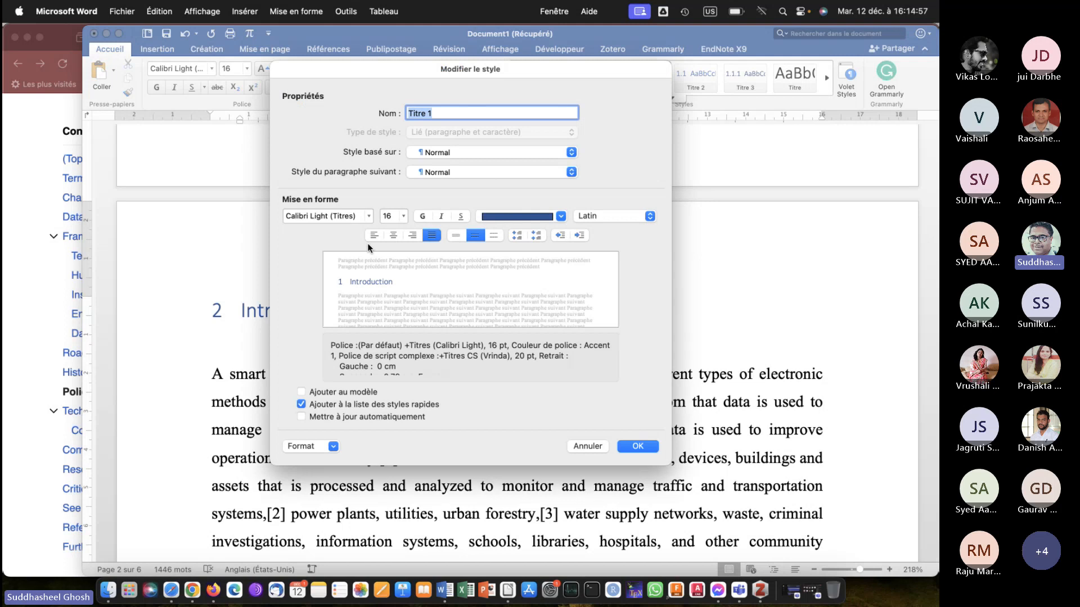
click(369, 217)
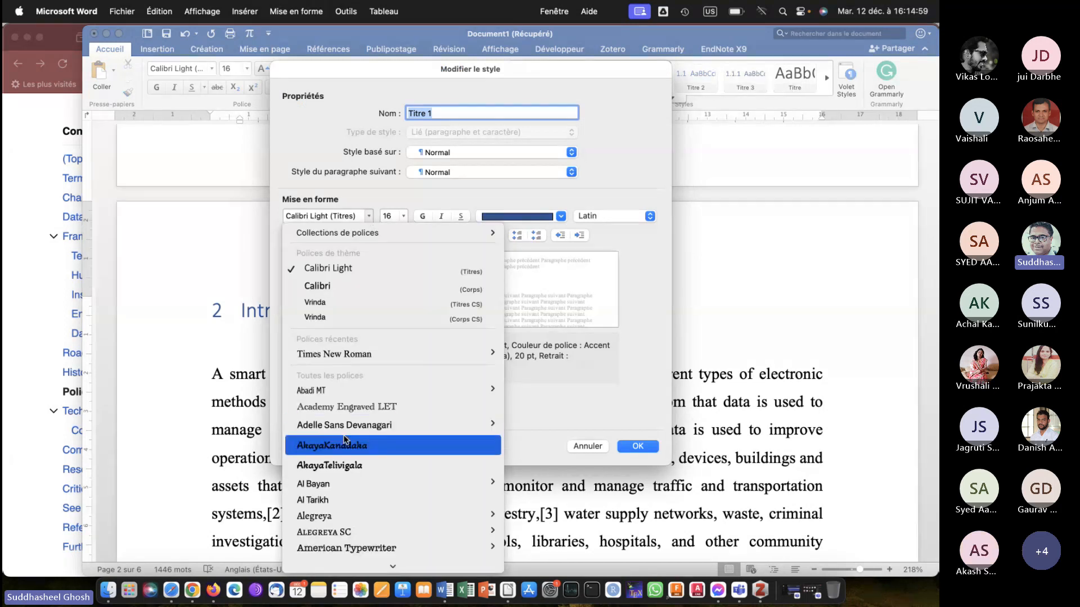
scroll(343, 444, down, 5)
mouse_move(338, 460)
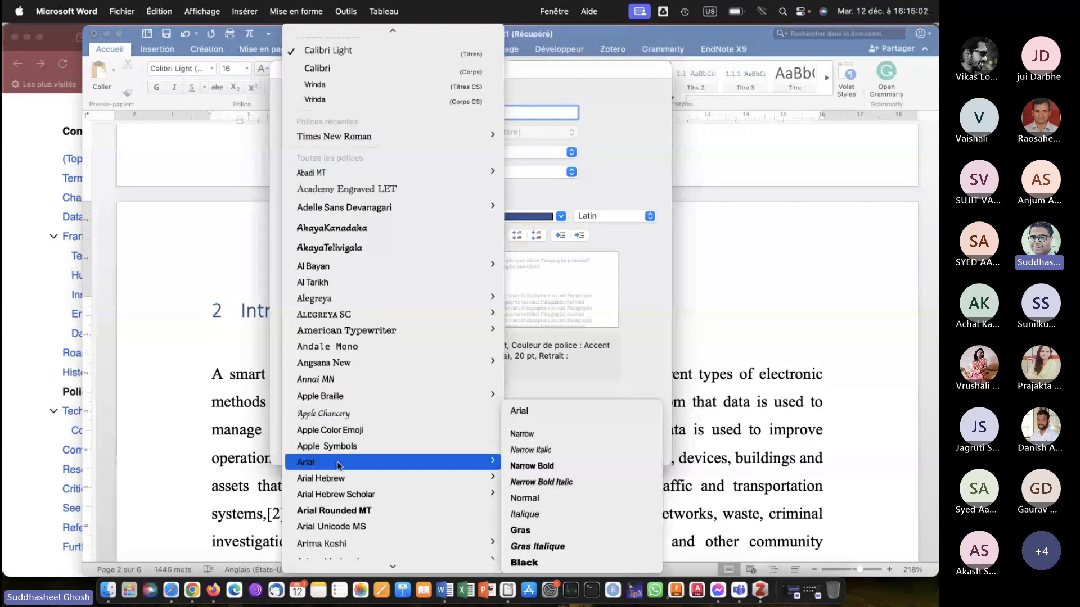
click(514, 415)
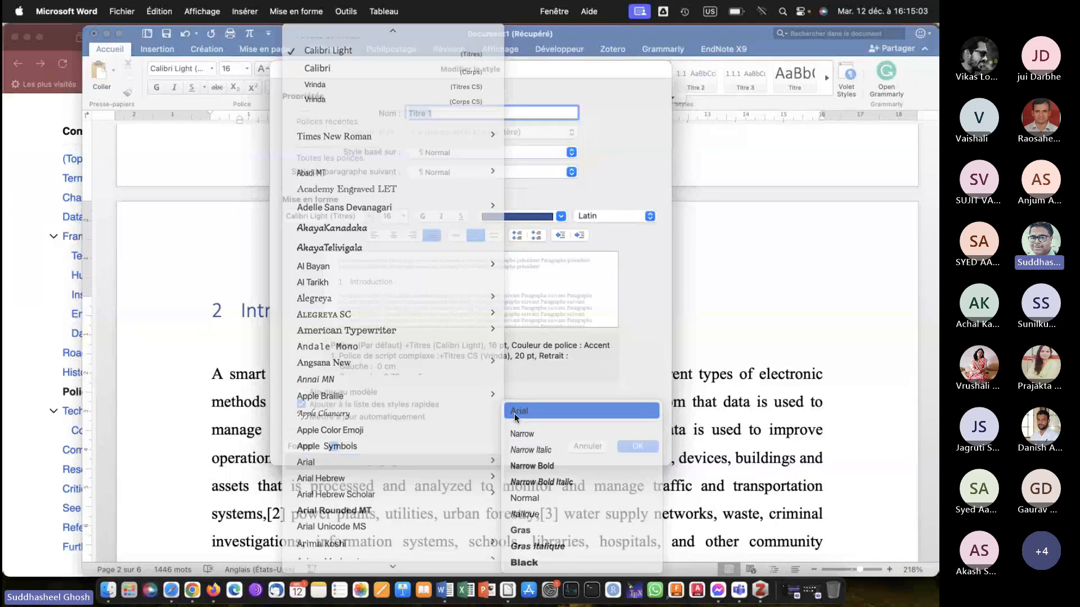
Make the Titre 1 style bold and black and apply the style changes.
click(423, 217)
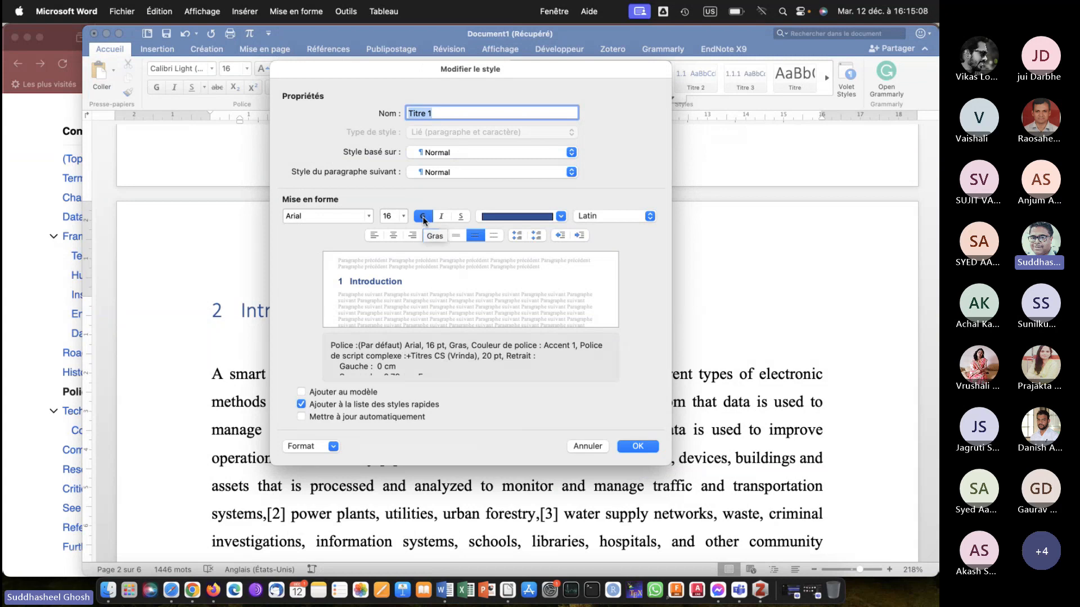
click(560, 217)
click(499, 274)
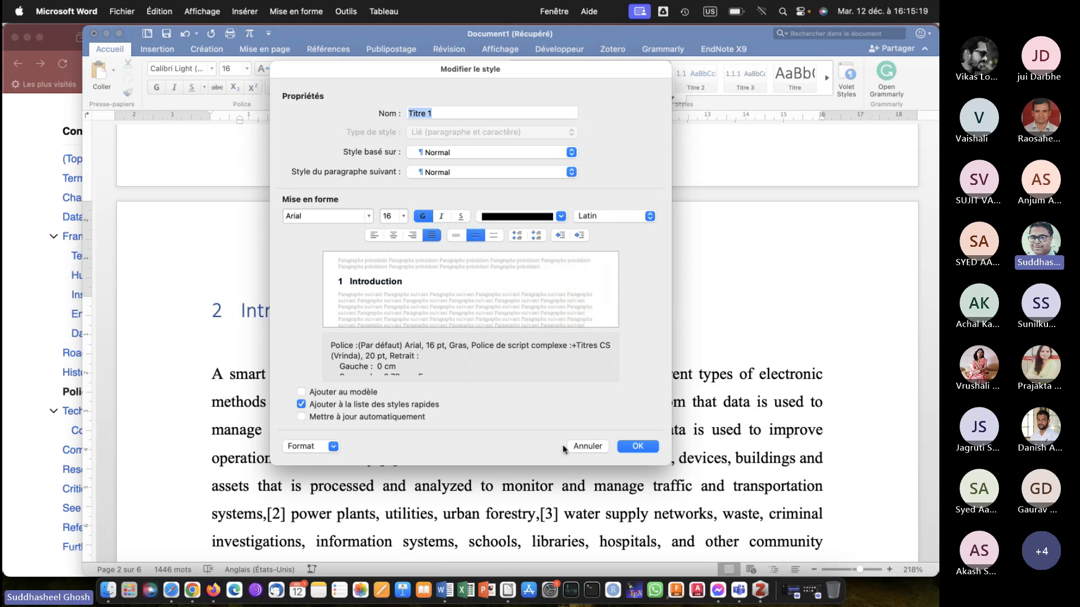
click(633, 447)
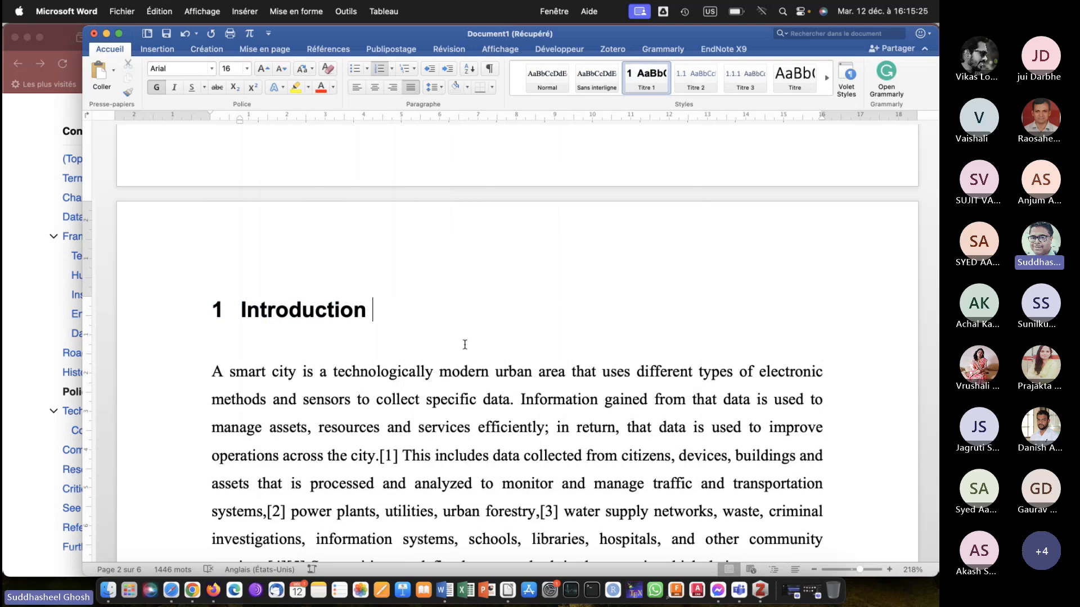
Check the modified Titre 1 formatting and numbering on the main headings throughout the document.
scroll(465, 344, down, 10)
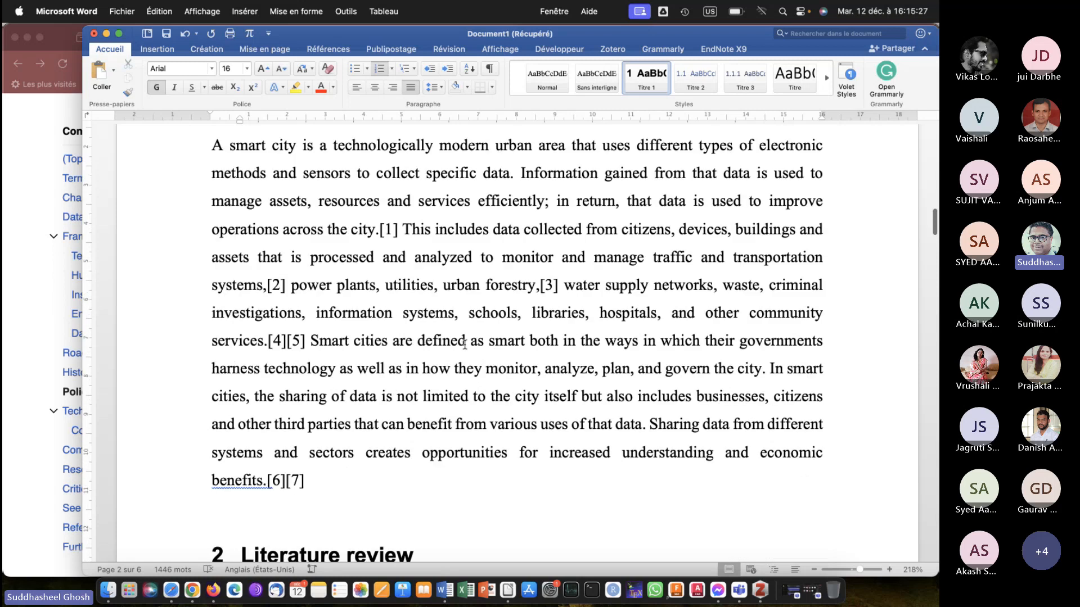
scroll(464, 344, down, 8)
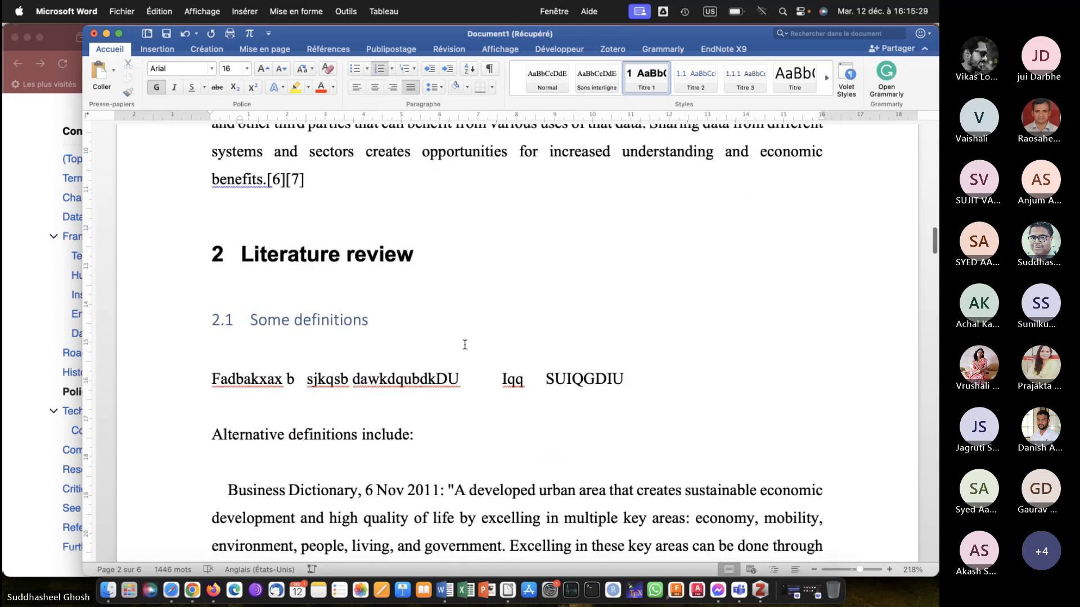
scroll(465, 344, down, 8)
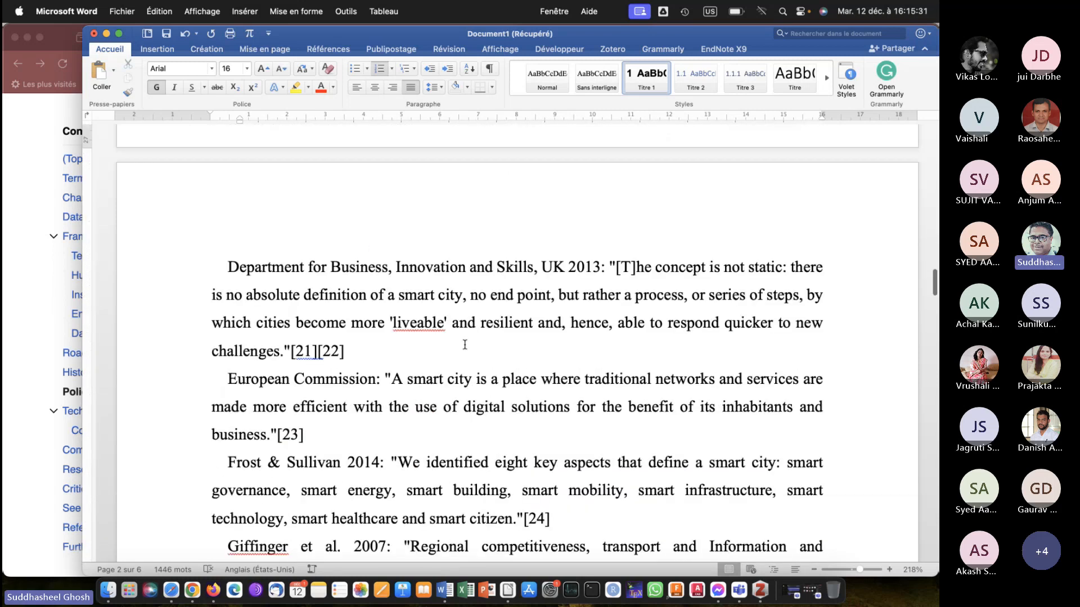
scroll(464, 344, down, 10)
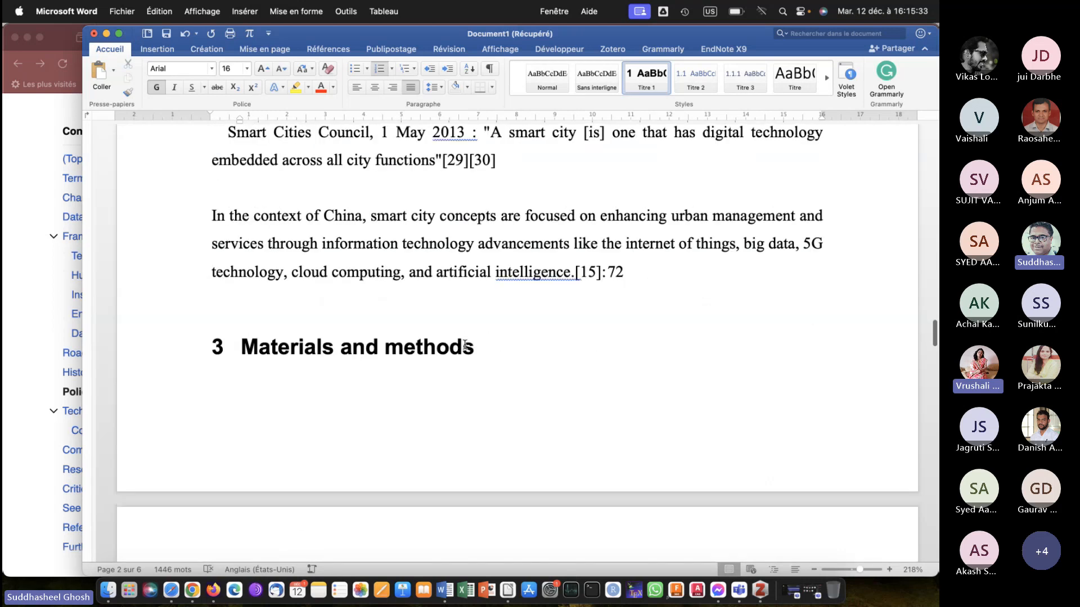
scroll(464, 345, down, 5)
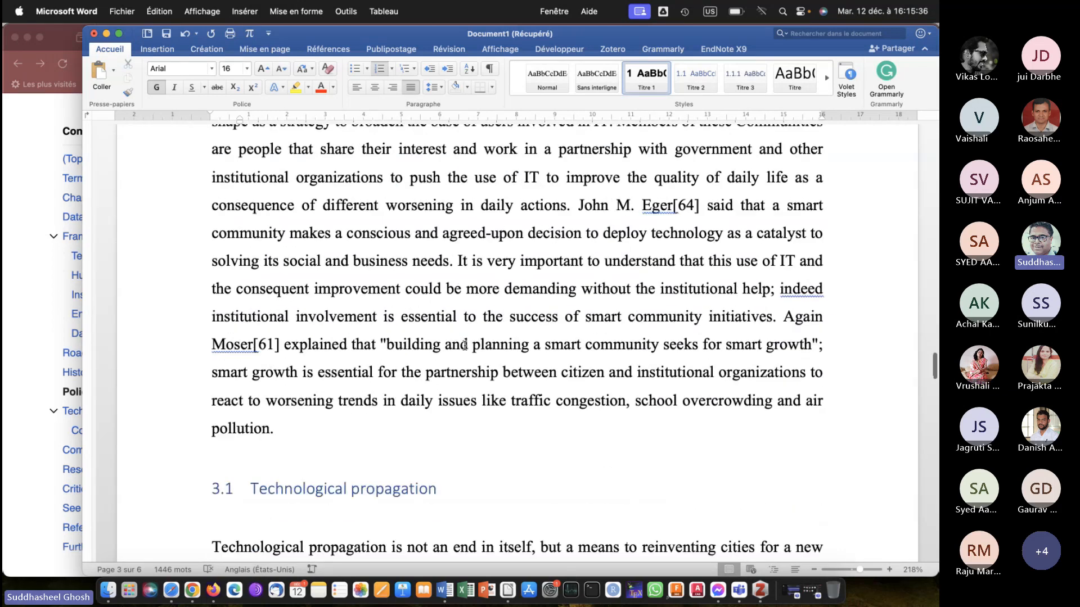
scroll(465, 344, down, 3)
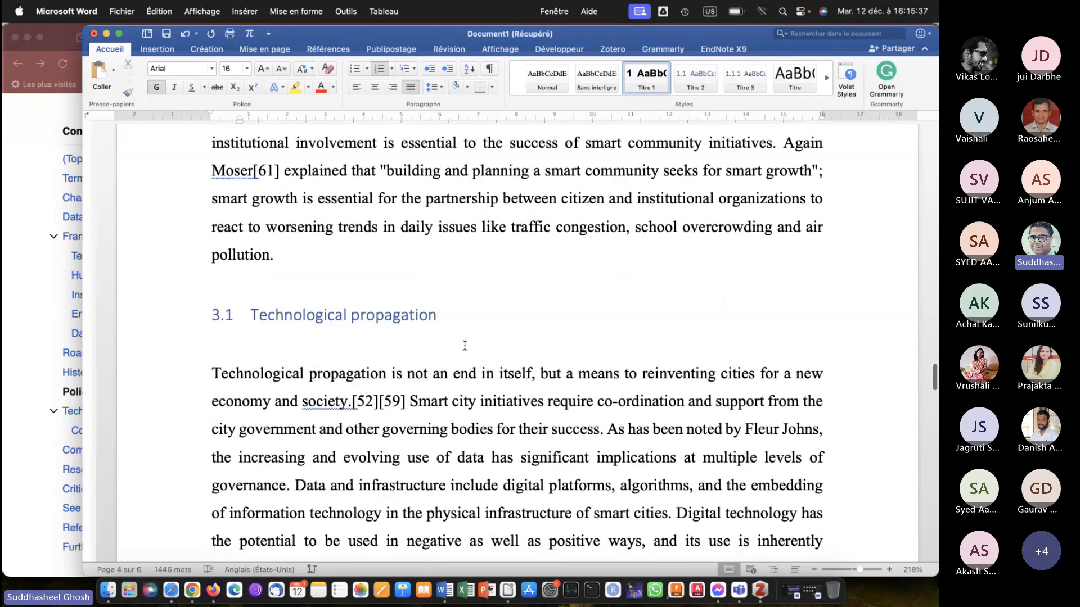
scroll(465, 345, up, 10)
scroll(464, 345, up, 20)
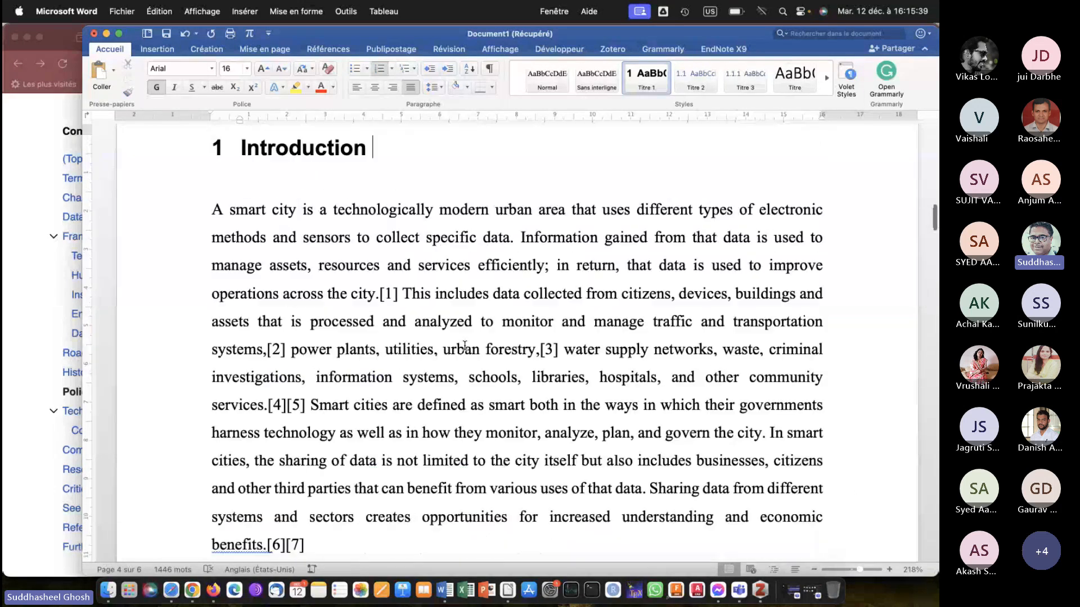
scroll(465, 345, up, 2)
scroll(464, 344, down, 15)
scroll(464, 344, up, 1)
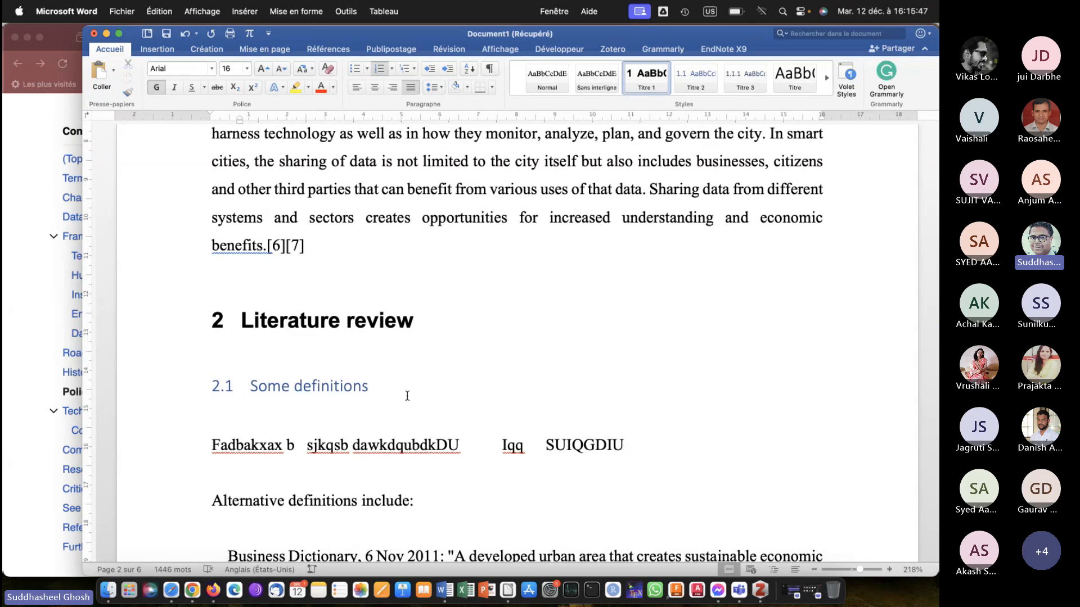
Modify the Titre 2 style to use the Arial font.
right_click(694, 83)
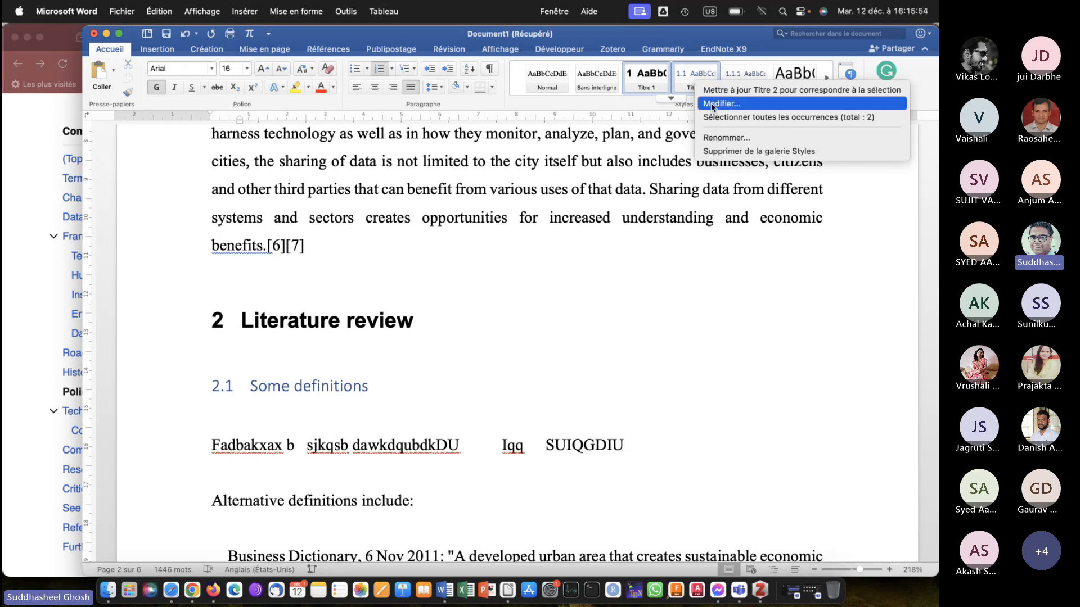
click(711, 103)
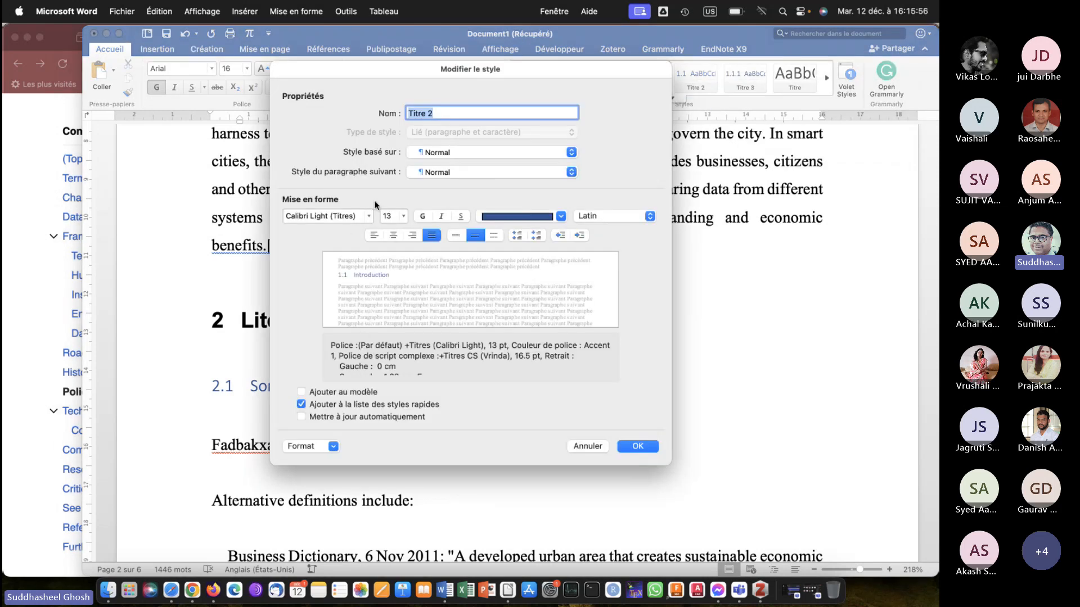
click(369, 216)
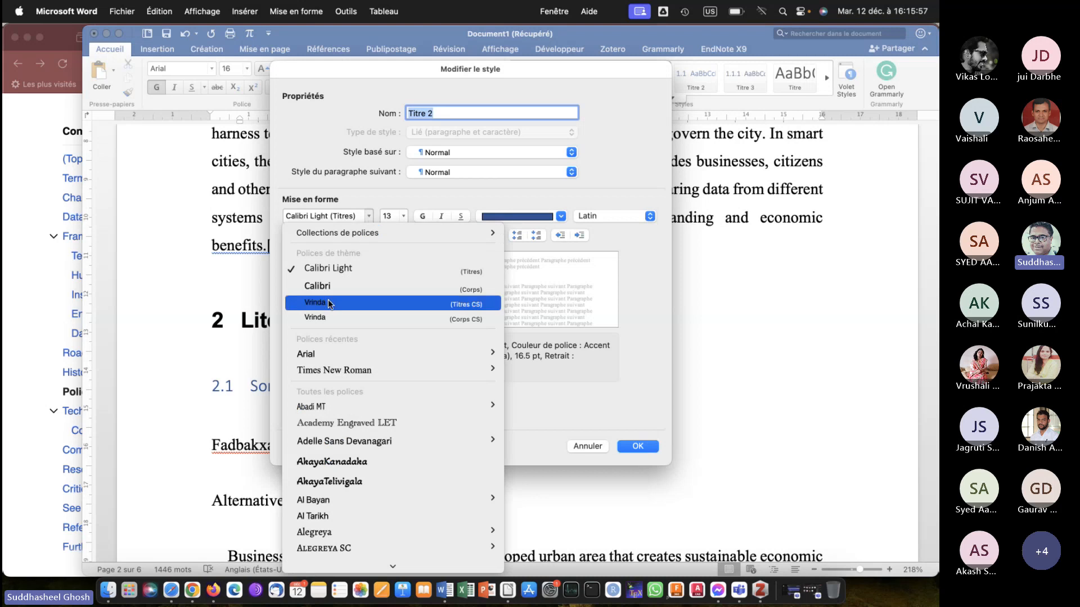
mouse_move(326, 355)
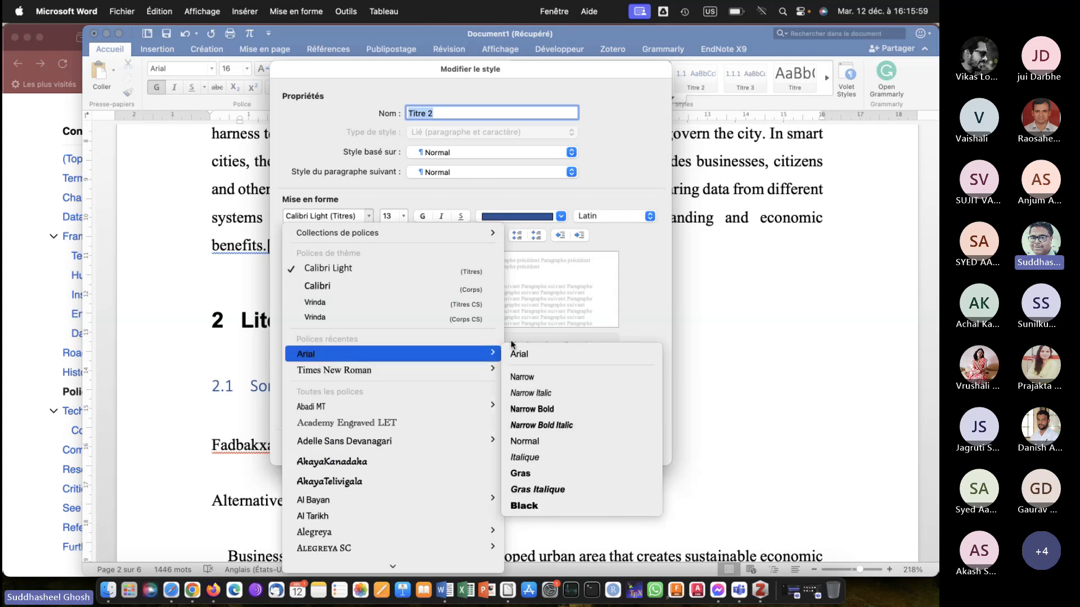
click(518, 354)
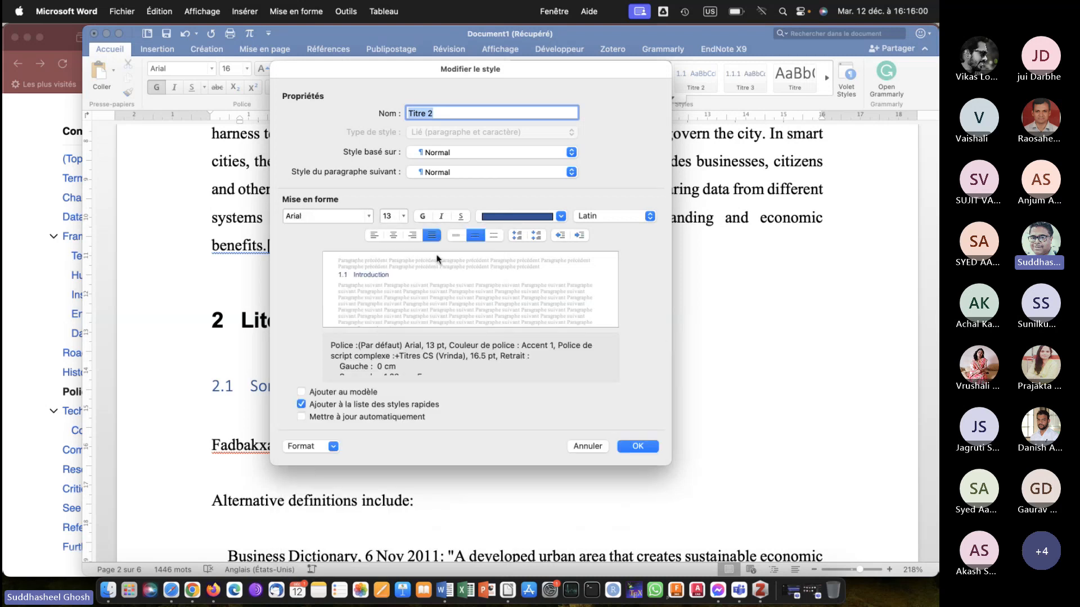
Make the Titre 2 style bold, italic and black and apply the style changes.
click(422, 217)
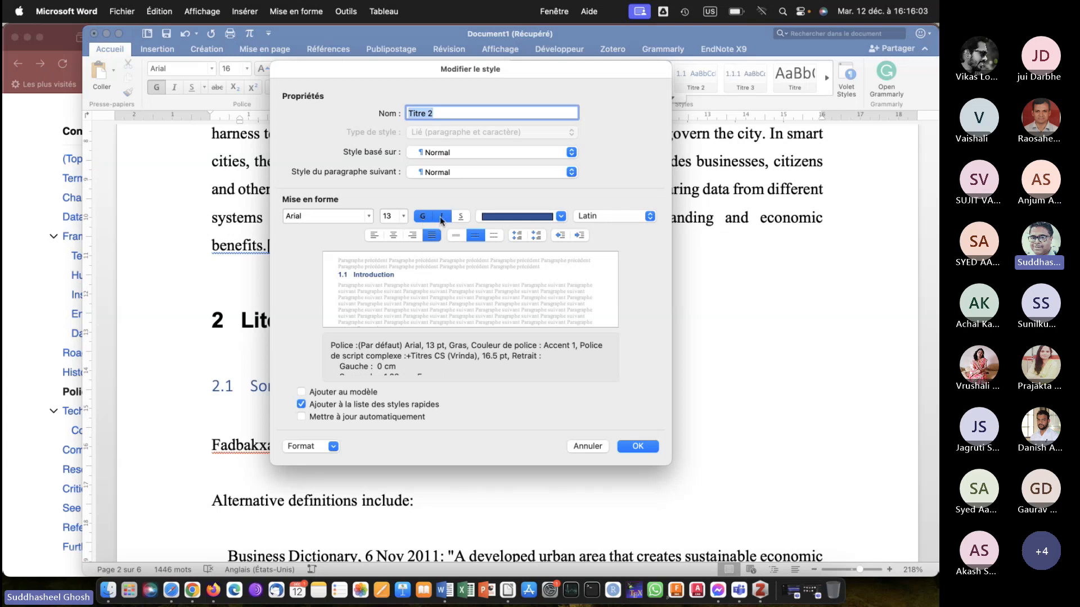
click(440, 217)
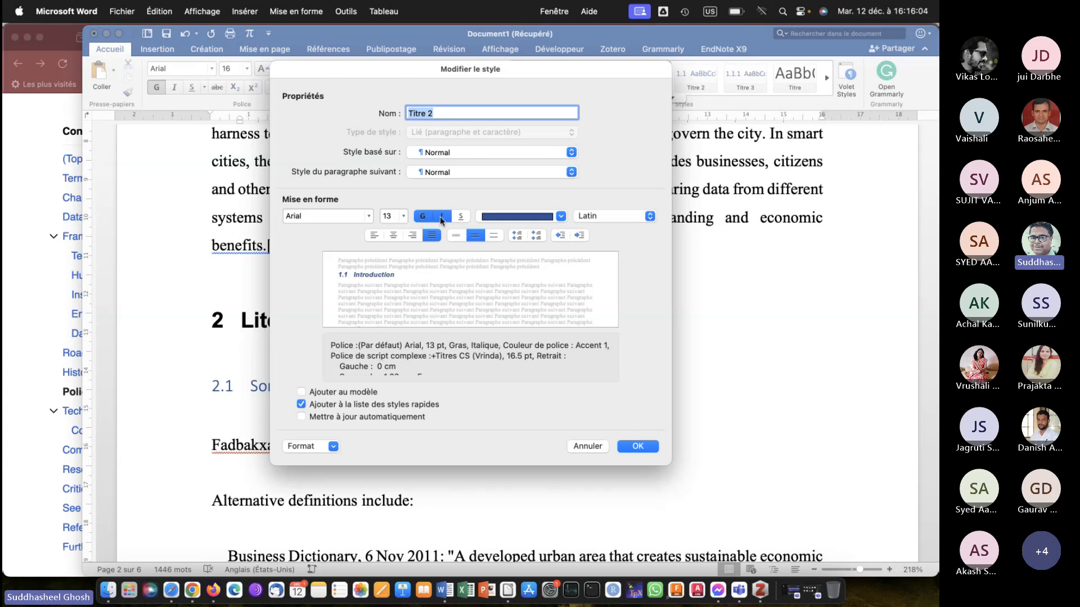
click(517, 216)
click(502, 271)
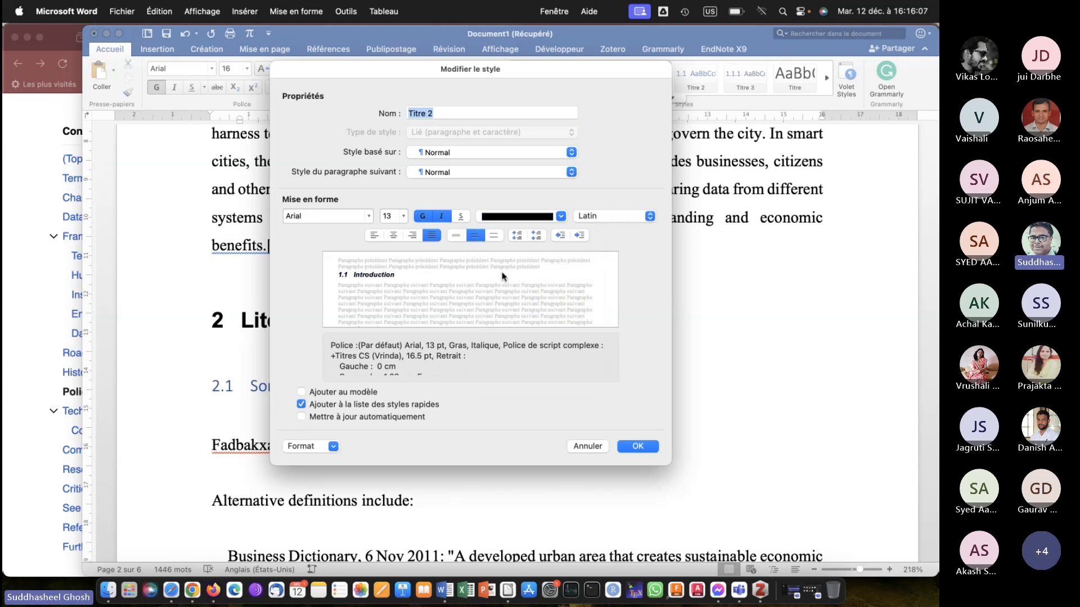
click(635, 446)
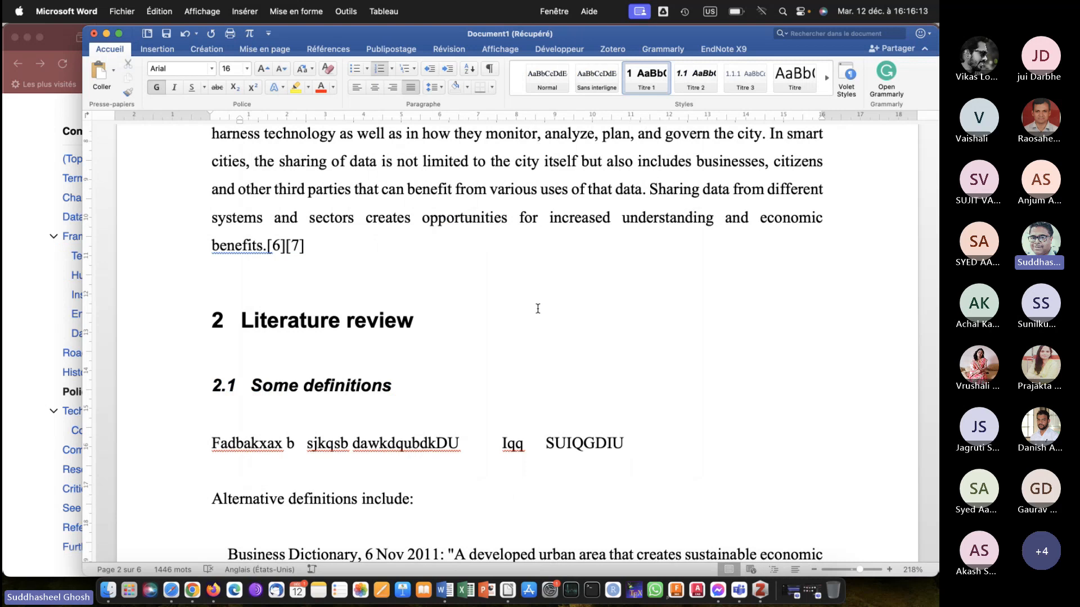
Check the restyled headings and subheadings in the remaining sections, ending at the first paragraph under "Results and discussion".
scroll(538, 308, down, 10)
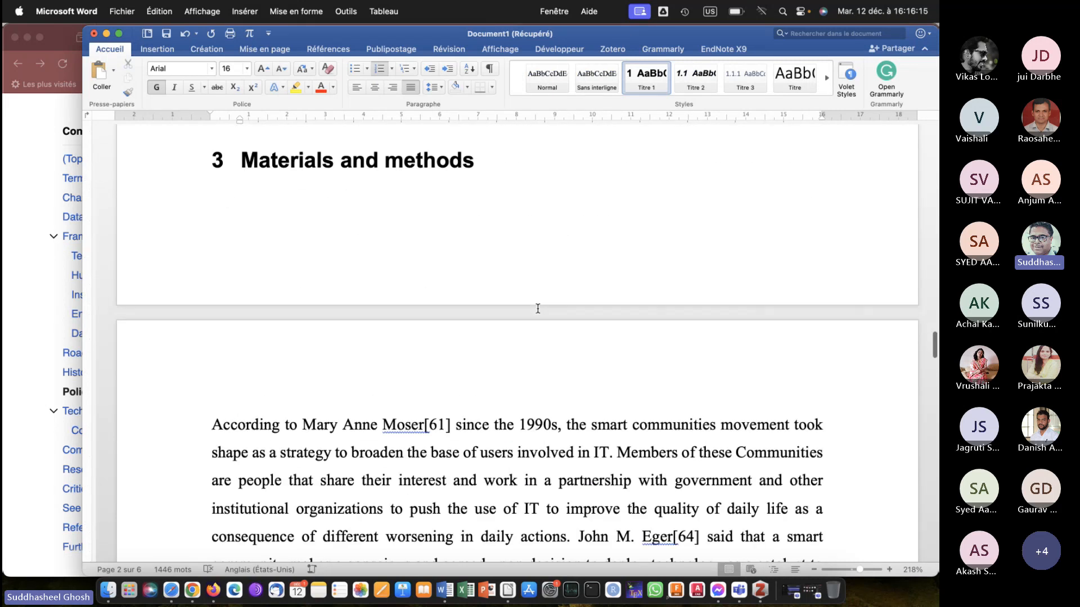
scroll(538, 308, down, 15)
scroll(538, 308, up, 7)
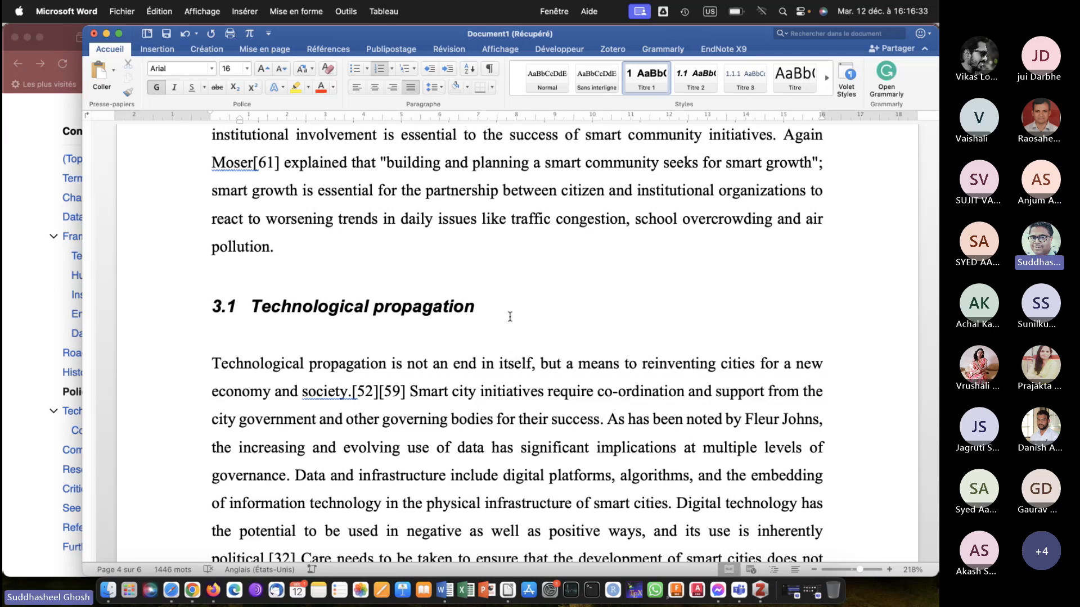
scroll(510, 317, down, 20)
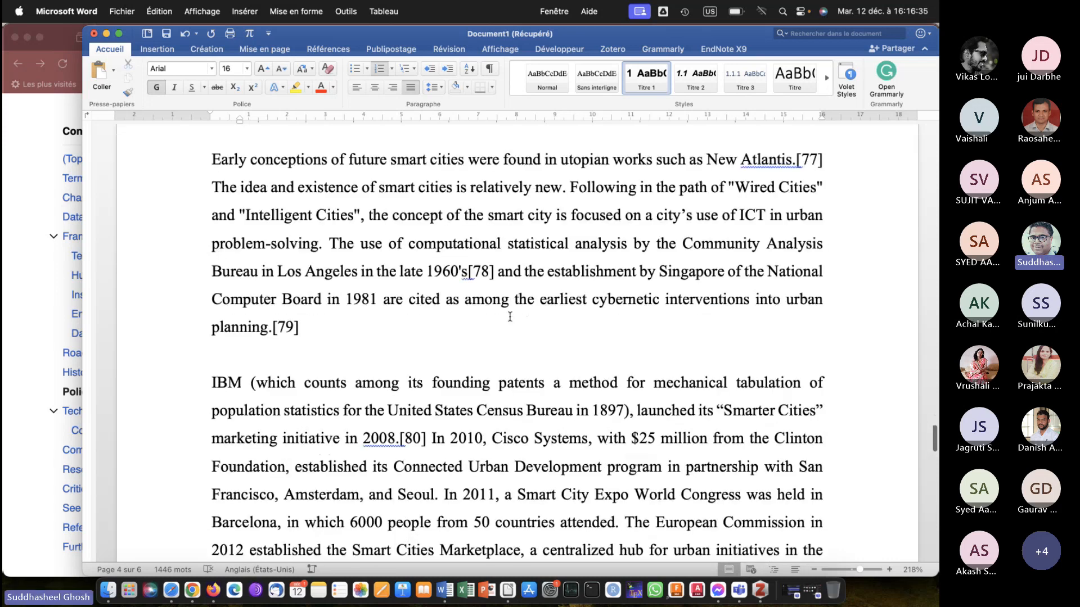
scroll(510, 316, down, 5)
scroll(509, 316, up, 15)
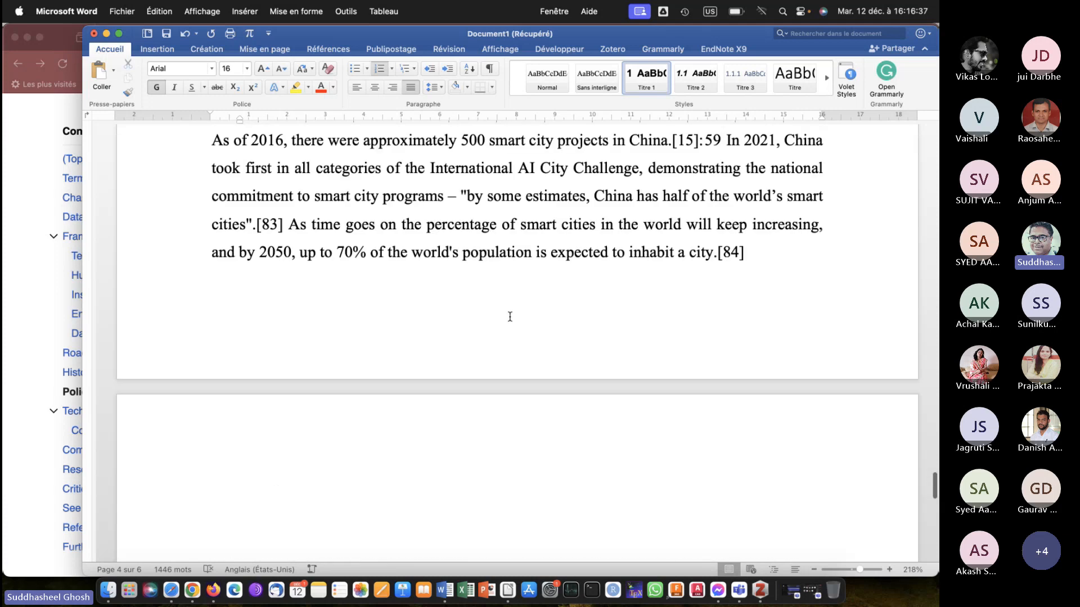
scroll(509, 317, up, 3)
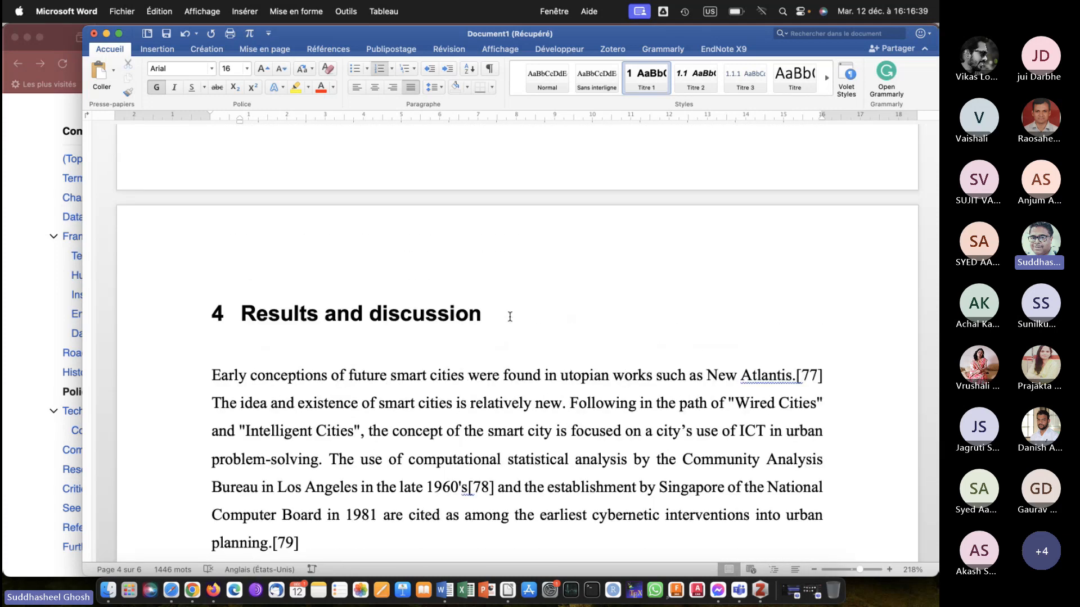
scroll(509, 317, down, 3)
scroll(509, 317, down, 1)
click(346, 348)
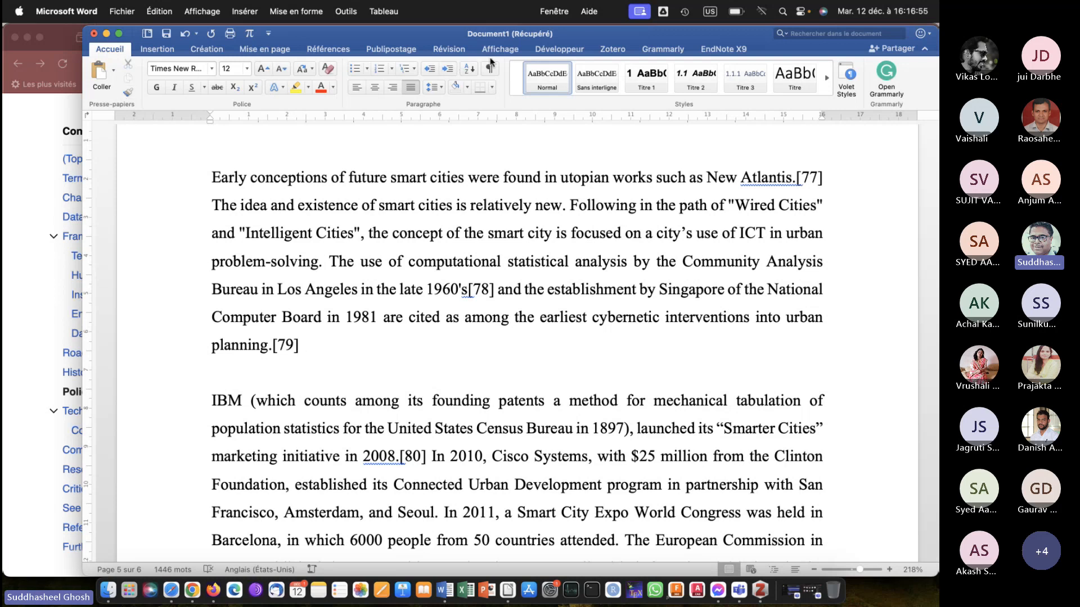
Set the document's Zotero citation style to American Society of Civil Engineers.
click(612, 49)
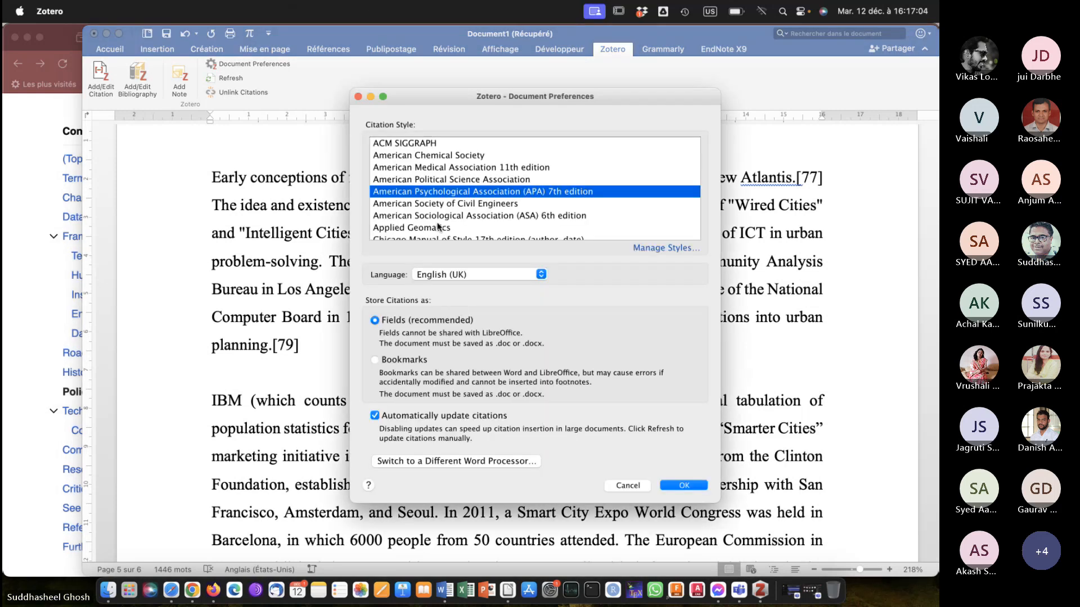
click(451, 201)
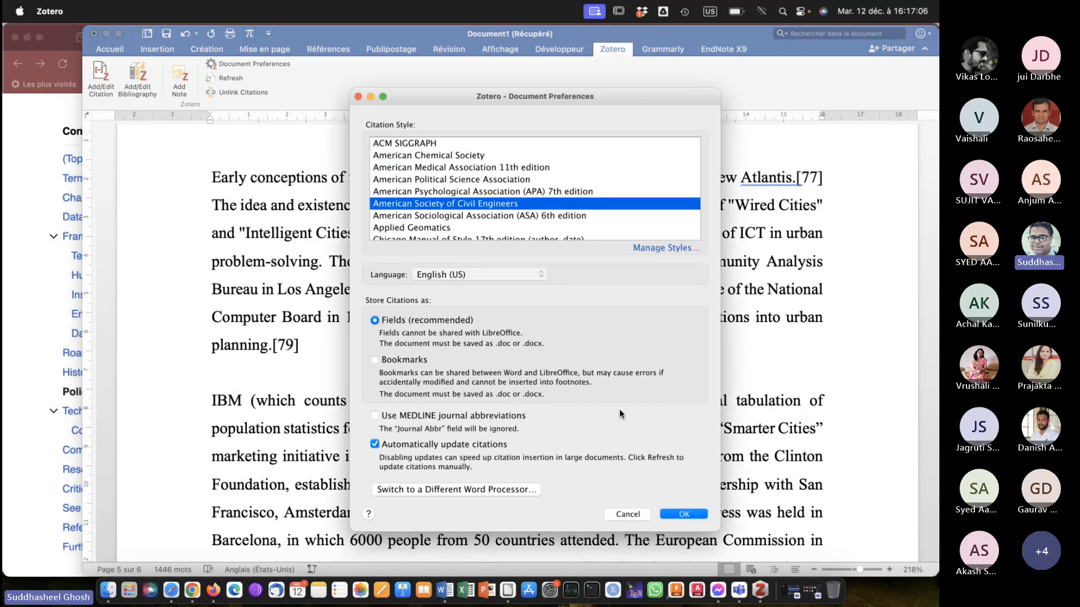
click(684, 514)
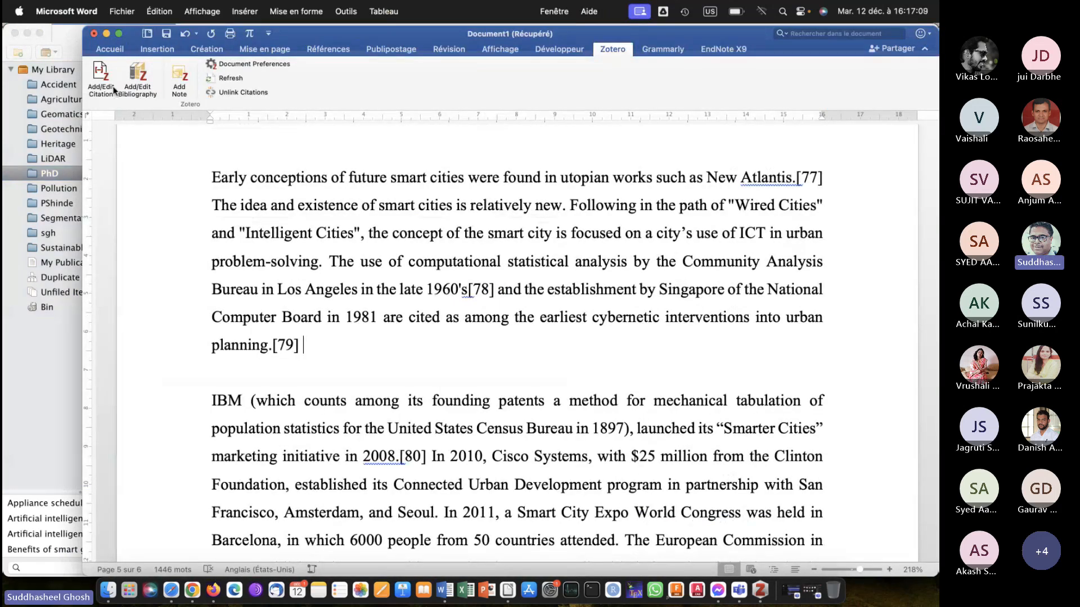
Find the "Smarter eco-cities" article with "smarter" and cite it at the end of the first "Results and discussion" paragraph.
click(100, 73)
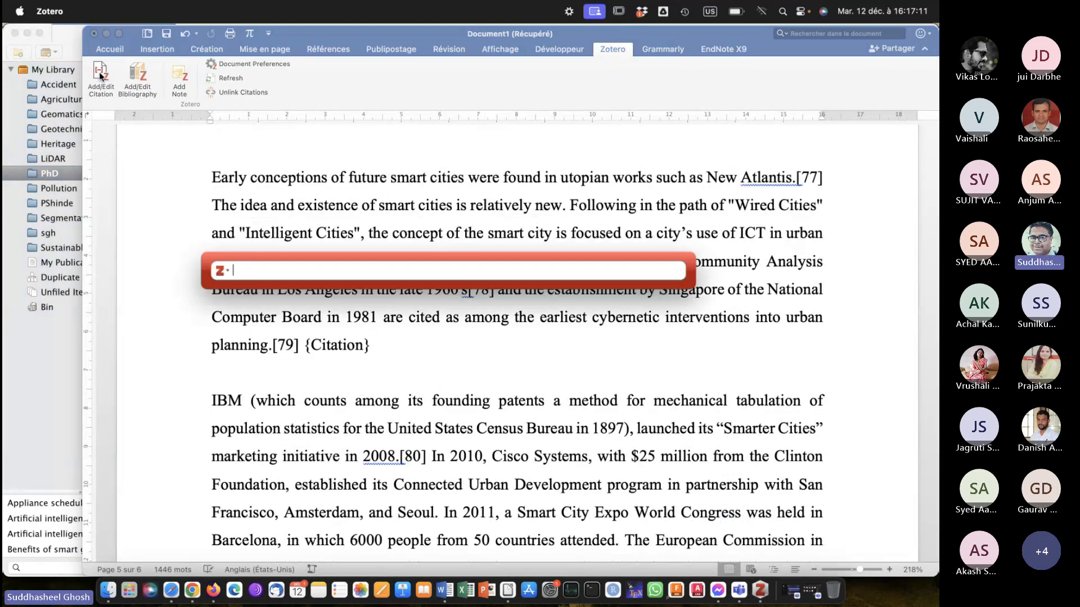
text(smarter)
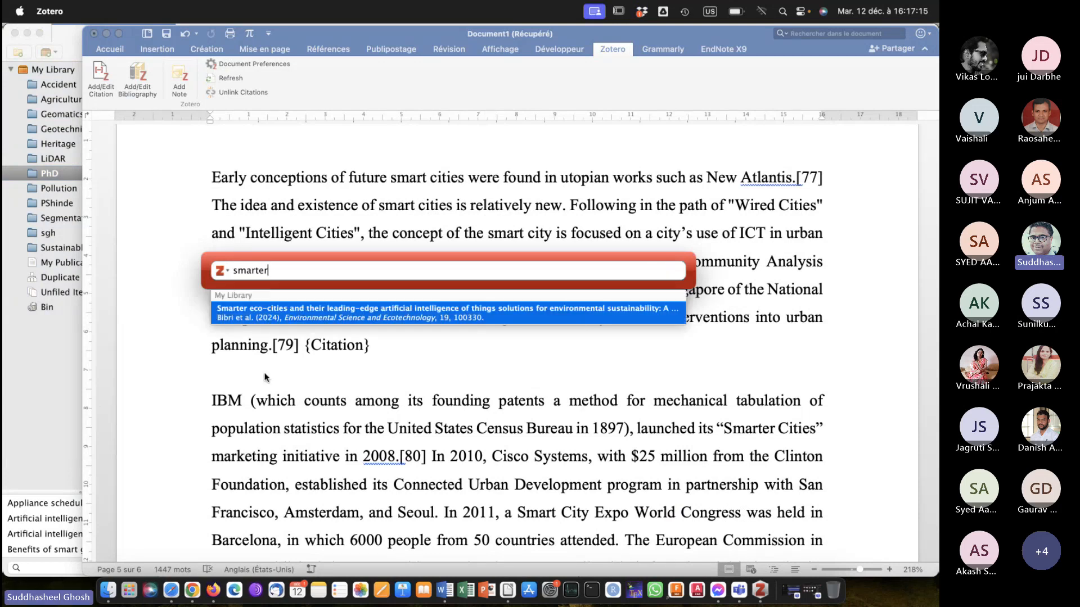
click(282, 316)
key(Return)
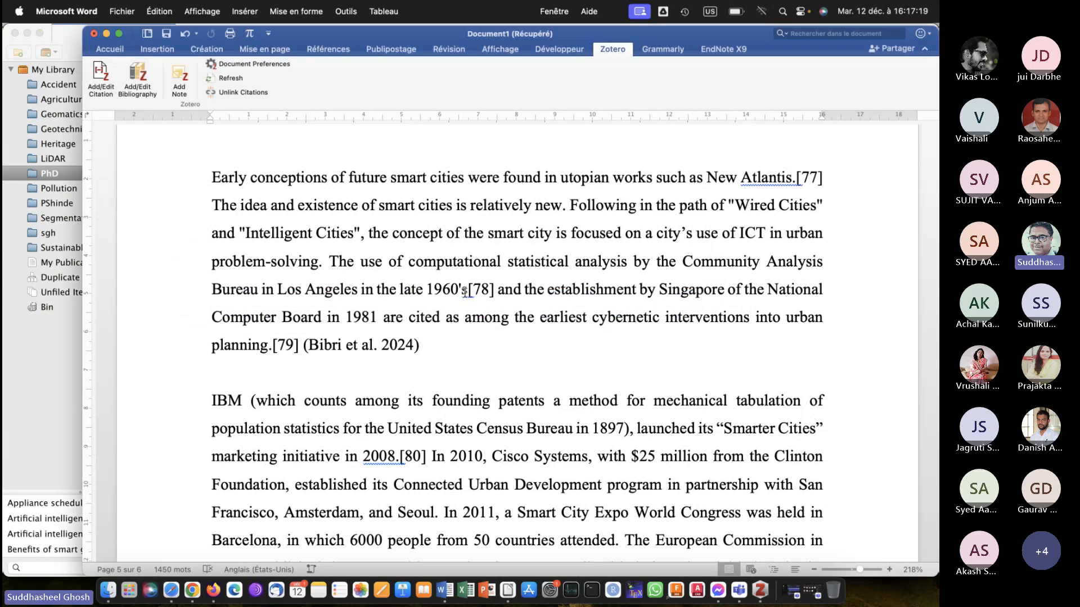
Cite the "Integrated GIS, remote sensing and geomorphologic approaches" article after the Indian Government 2015 definition, finding it with "eco".
scroll(464, 292, down, 15)
scroll(464, 293, down, 10)
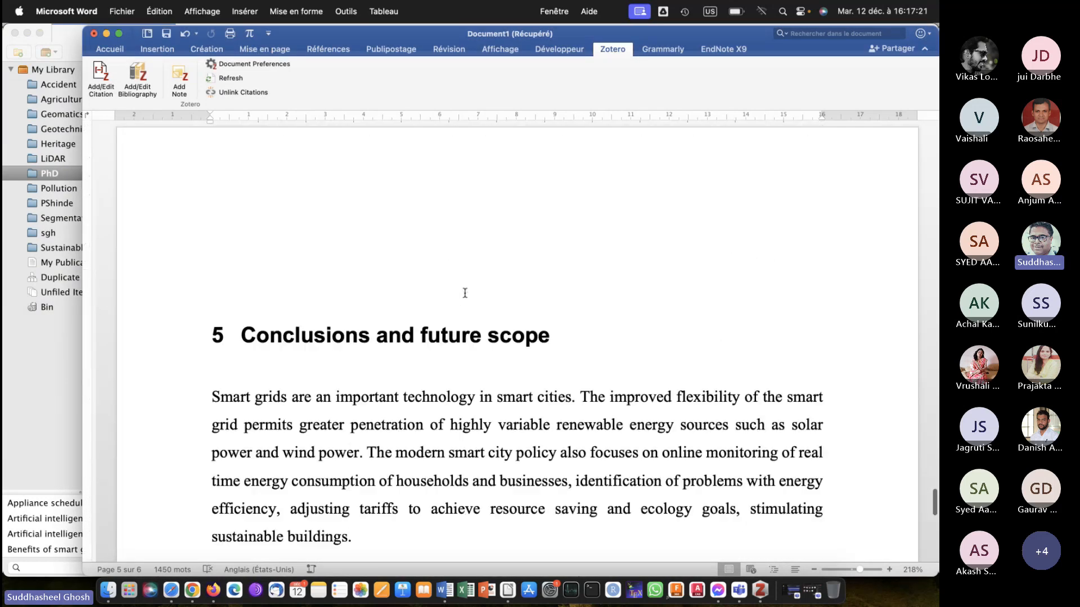
scroll(396, 352, up, 5)
scroll(396, 352, up, 15)
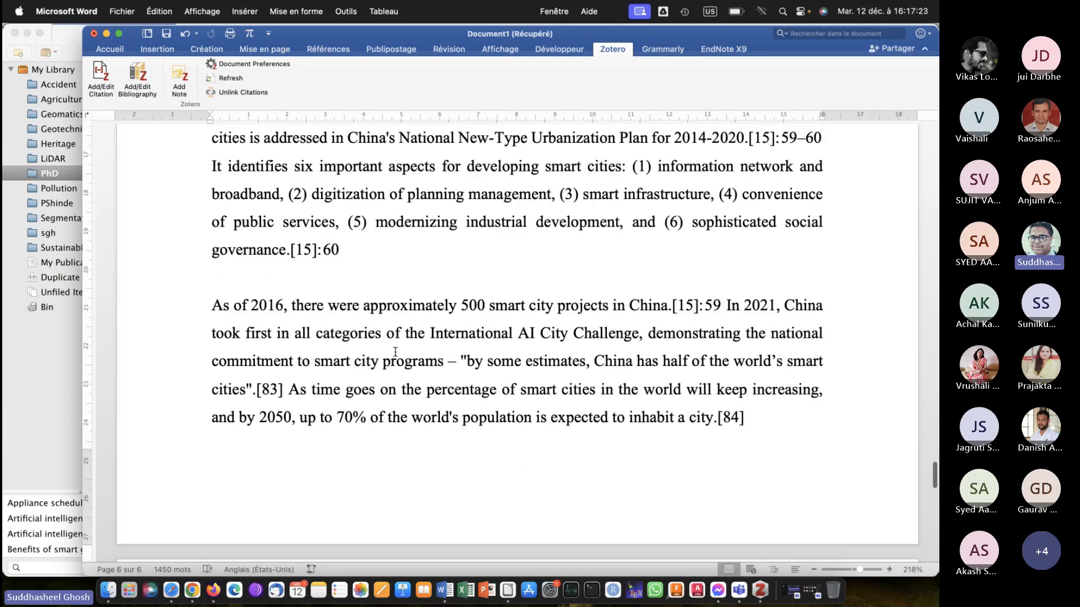
scroll(396, 352, up, 10)
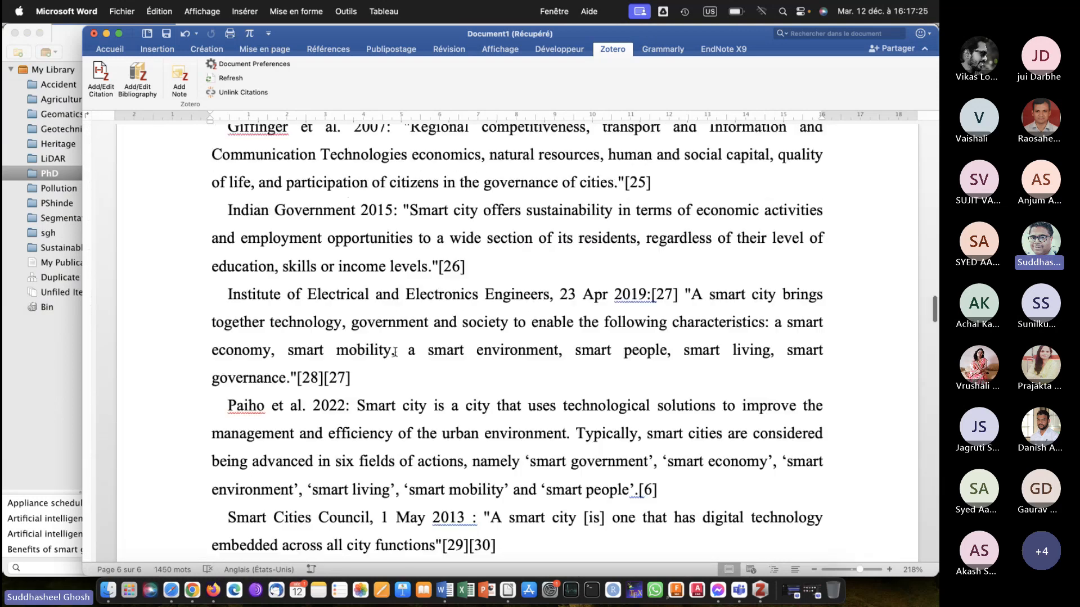
click(496, 287)
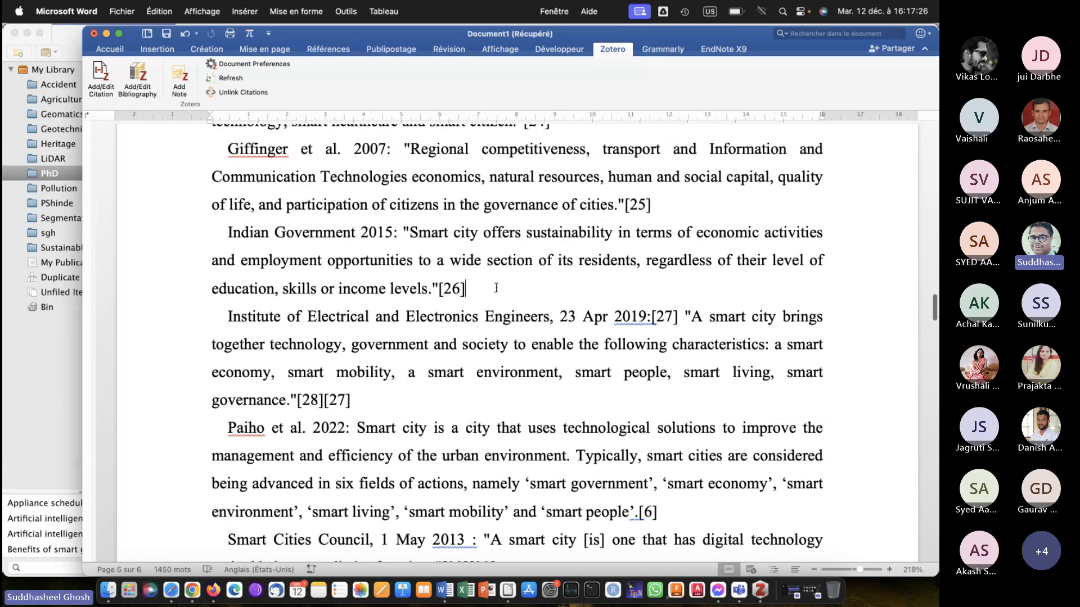
click(100, 79)
text(eco)
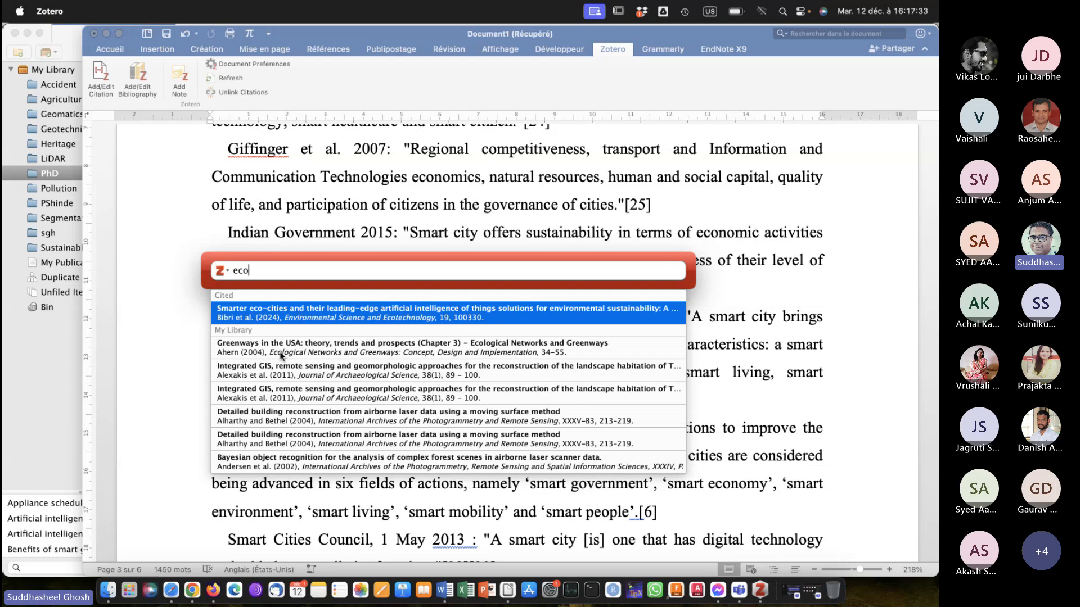
click(280, 374)
key(Return)
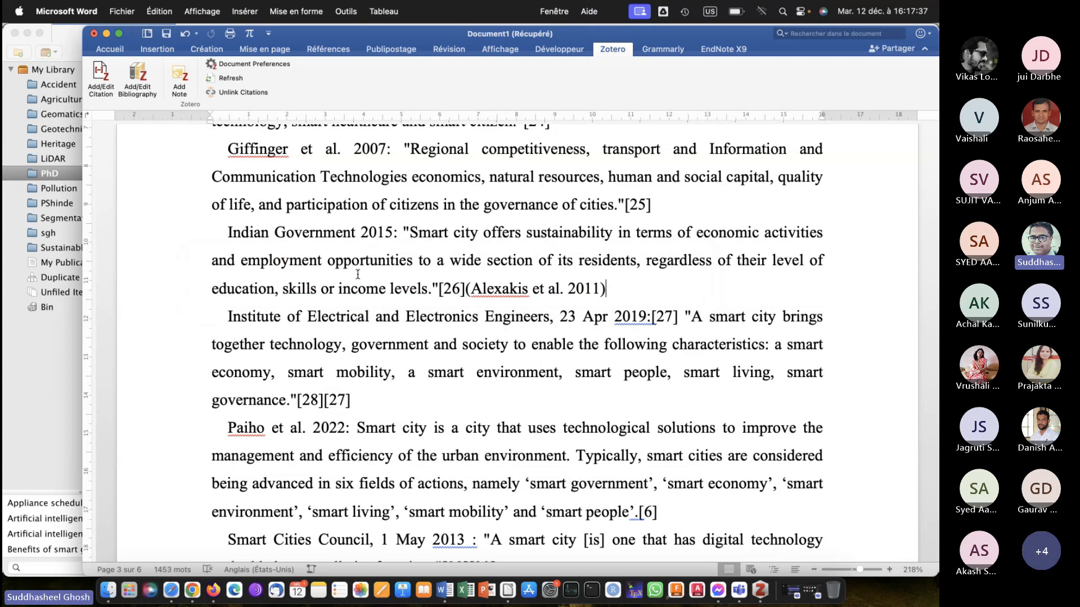
Insert the Zotero bibliography on a new paragraph, leaving a blank line after the "Conclusions and future scope" text.
scroll(545, 235, up, 10)
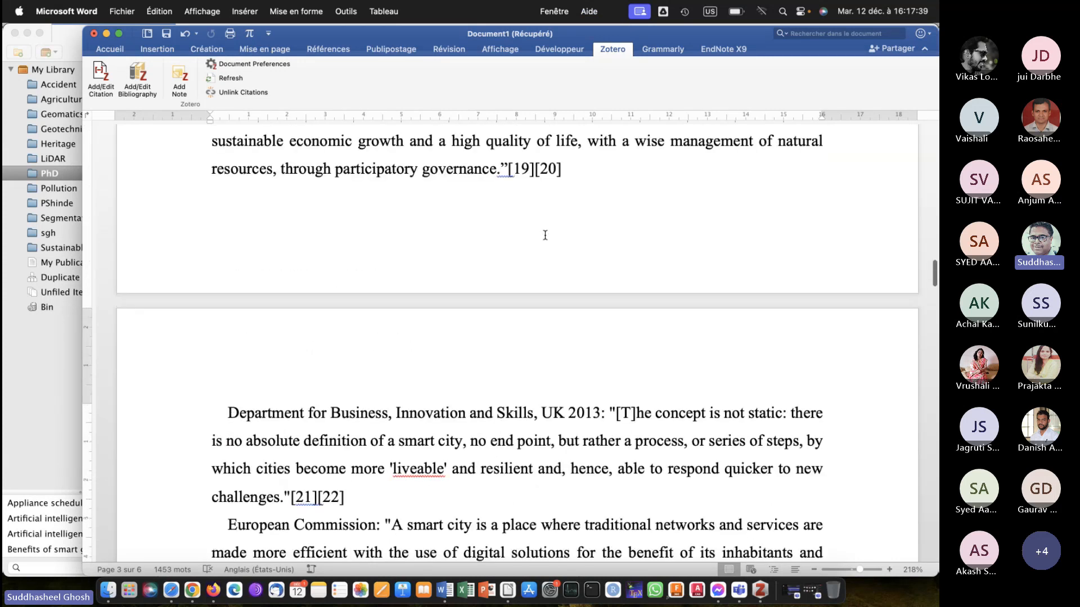
scroll(545, 236, down, 20)
scroll(545, 235, down, 20)
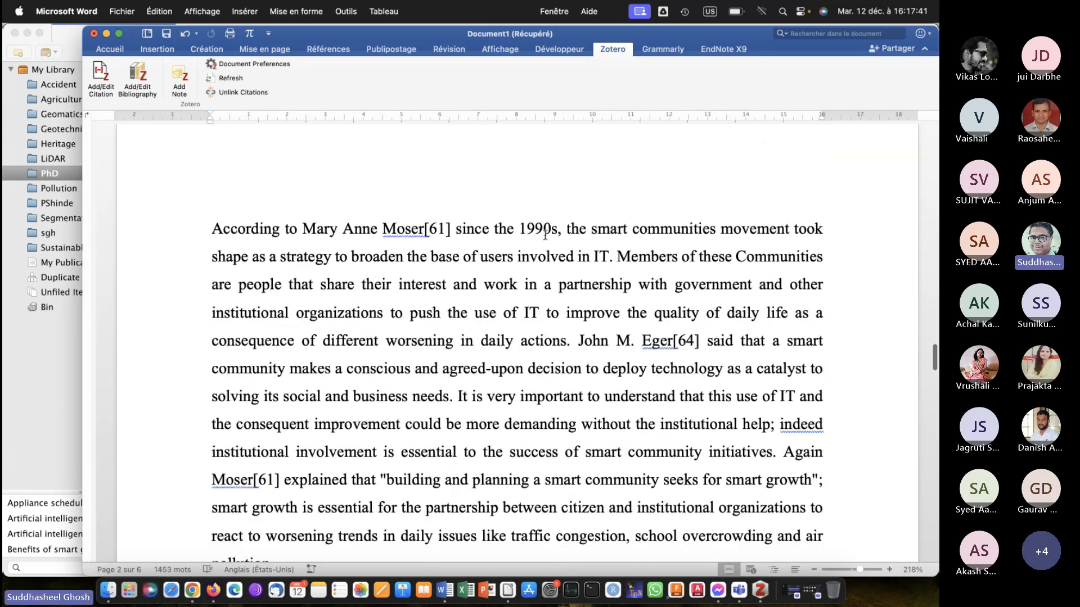
scroll(545, 235, down, 20)
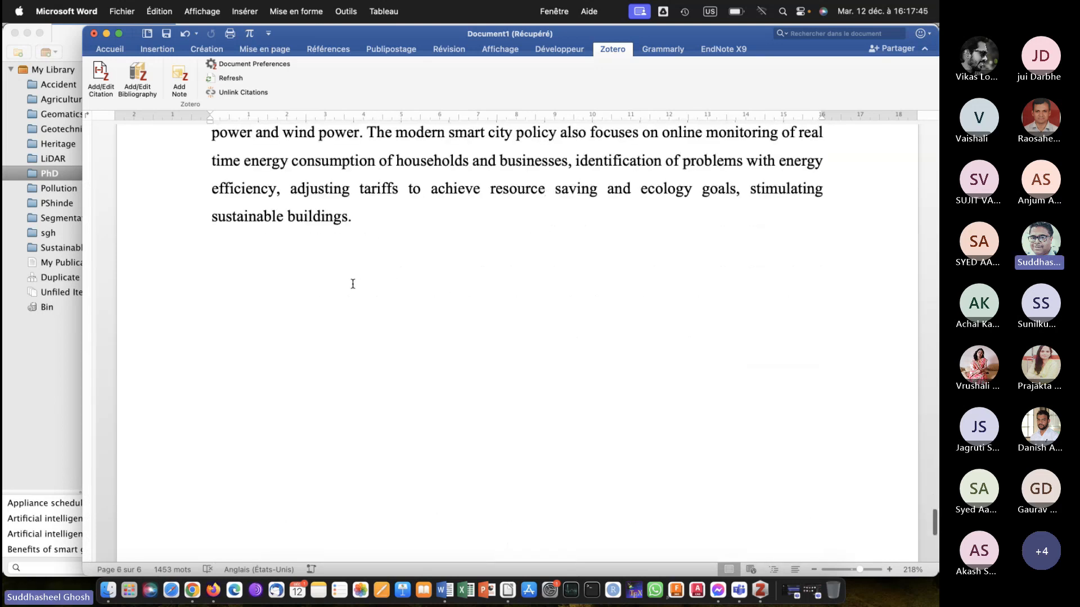
click(405, 214)
key(Return)
key(Return)
click(133, 74)
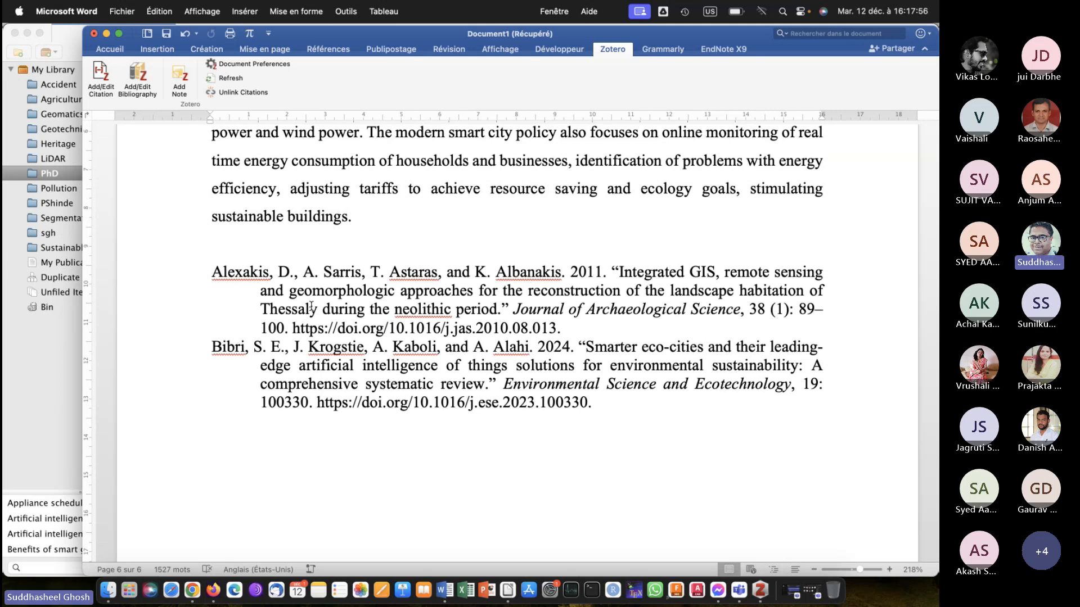
Review the inserted bibliography, the citation under "Results and discussion" and the table of contents at the start of the document.
scroll(311, 308, up, 2)
scroll(312, 308, down, 7)
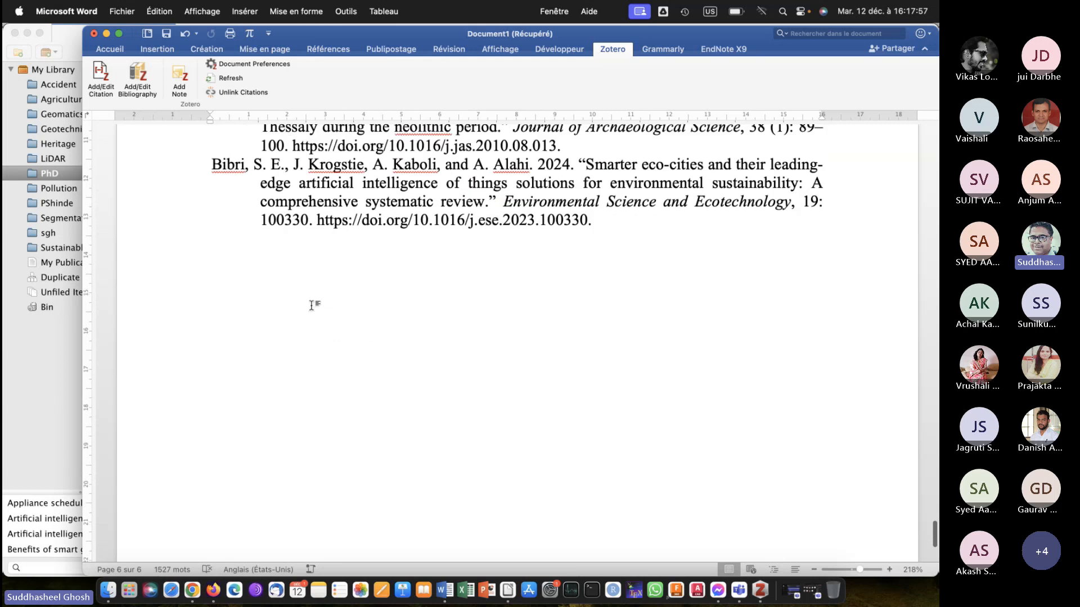
scroll(311, 308, up, 3)
scroll(311, 308, up, 1)
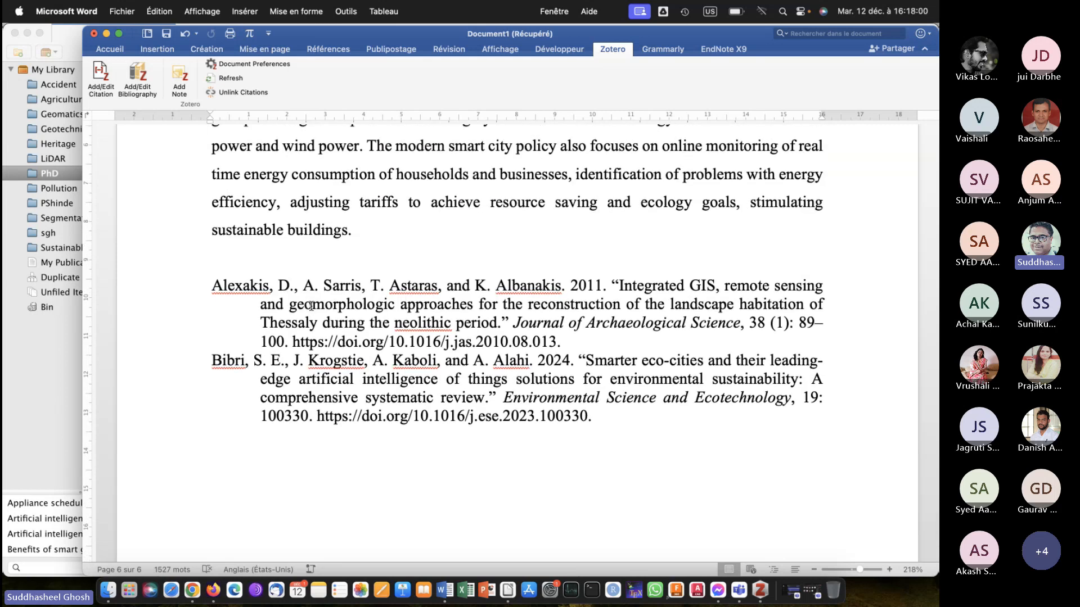
scroll(311, 306, up, 20)
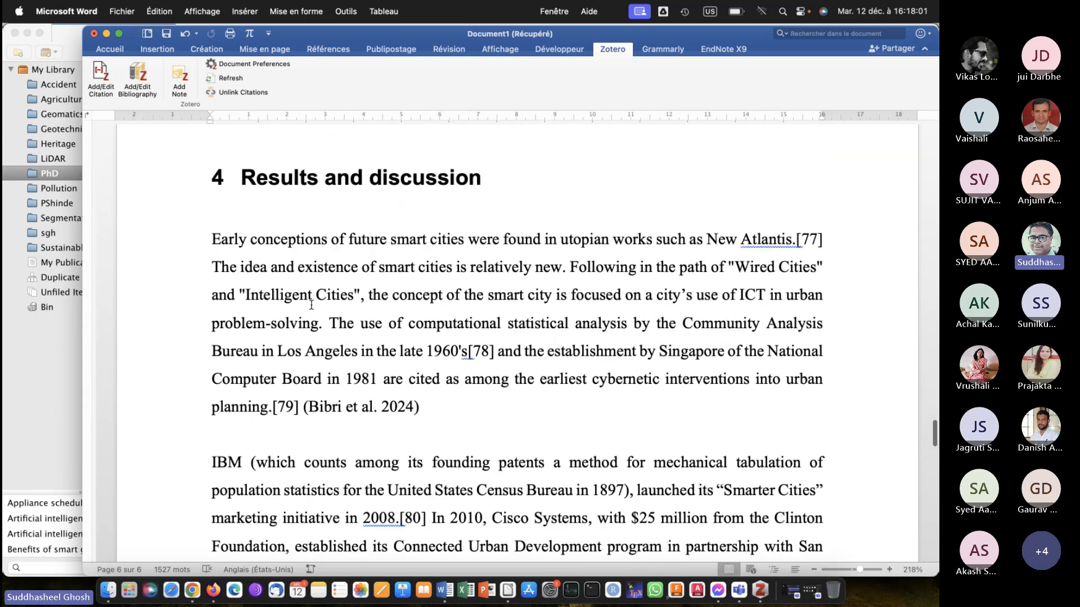
scroll(311, 304, up, 20)
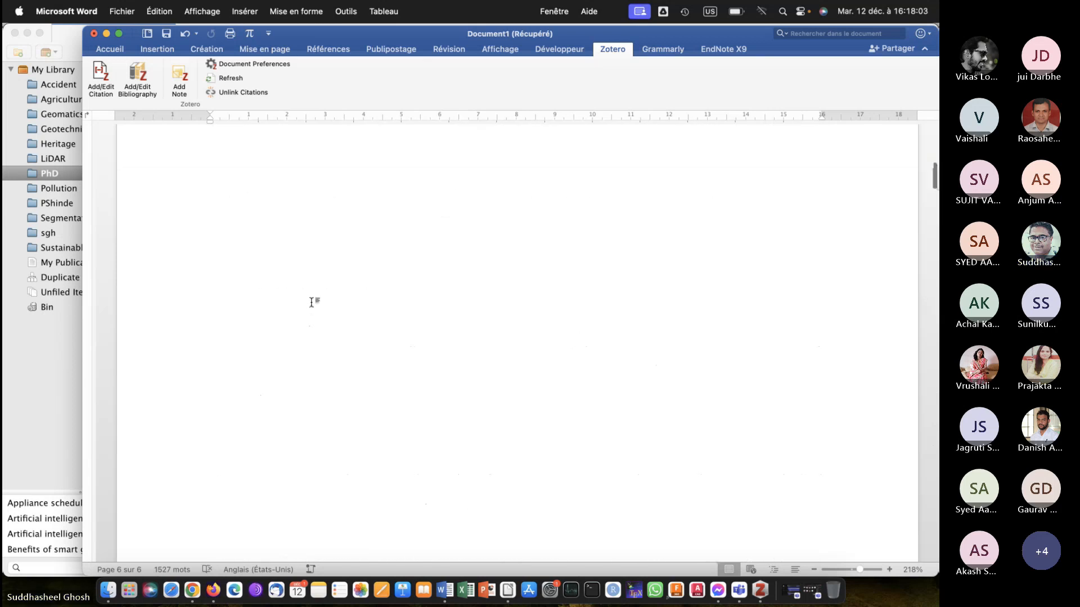
scroll(311, 303, up, 20)
scroll(311, 303, down, 20)
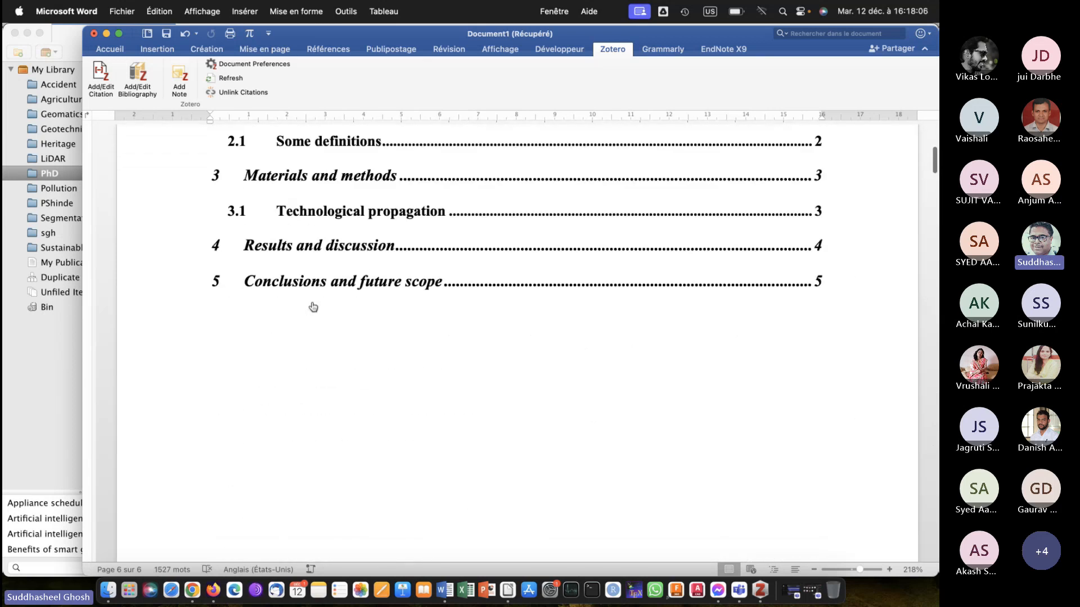
scroll(312, 305, up, 14)
scroll(313, 307, up, 4)
scroll(310, 302, down, 12)
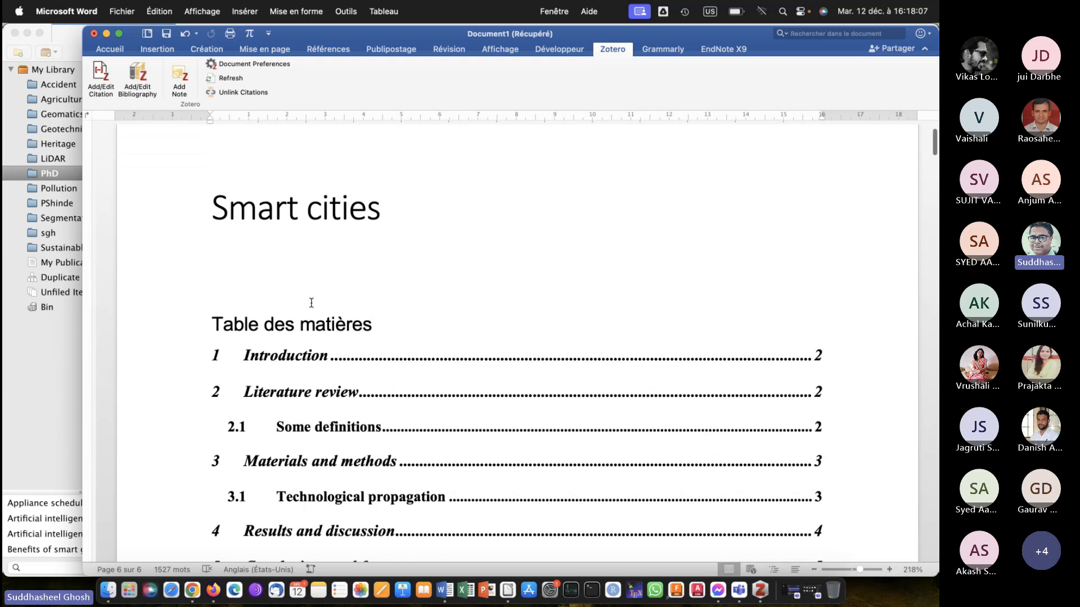
scroll(311, 303, down, 15)
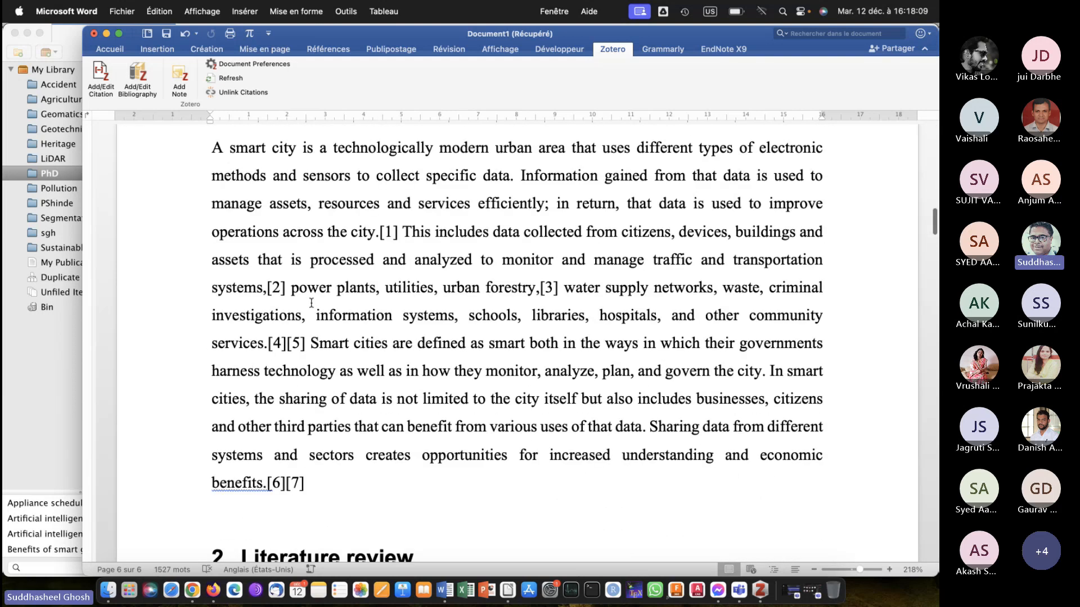
Add two blank paragraphs after the European Commission definition in the "Some definitions" section.
scroll(311, 303, down, 1)
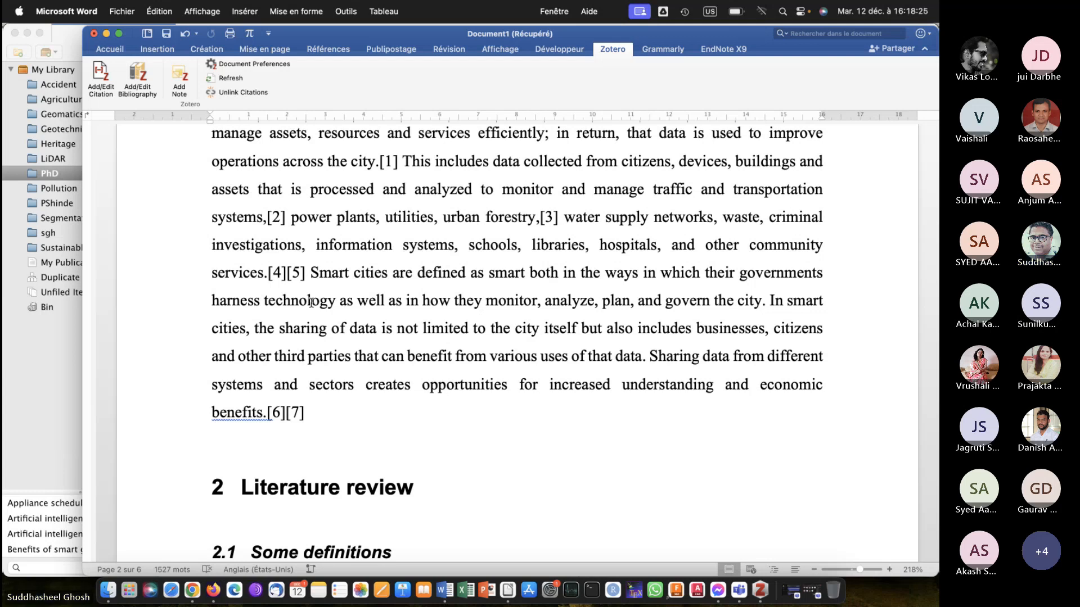
scroll(311, 302, down, 10)
scroll(311, 303, down, 10)
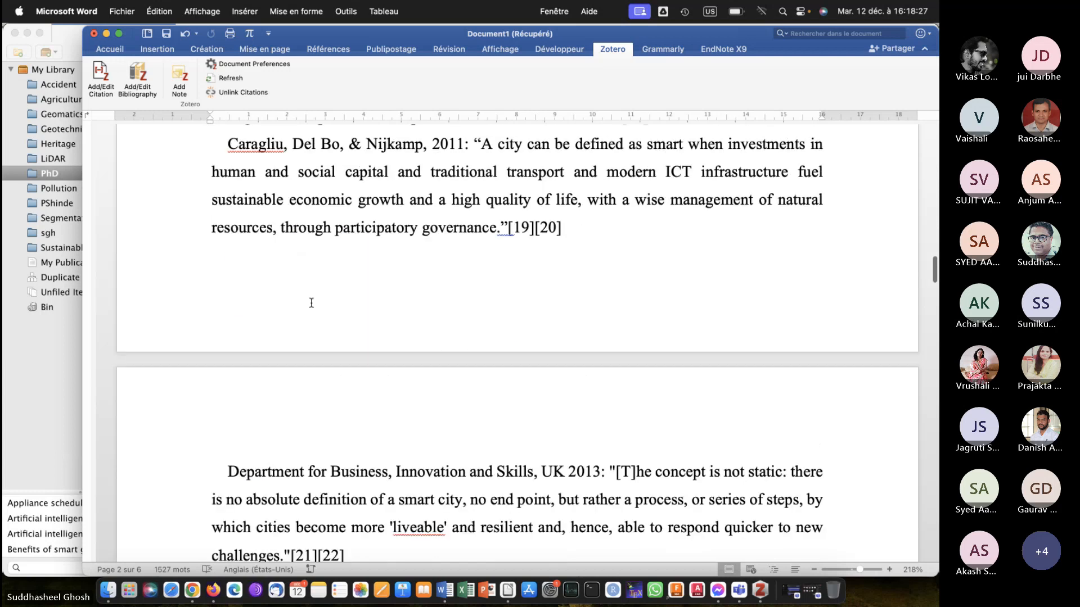
scroll(311, 302, down, 10)
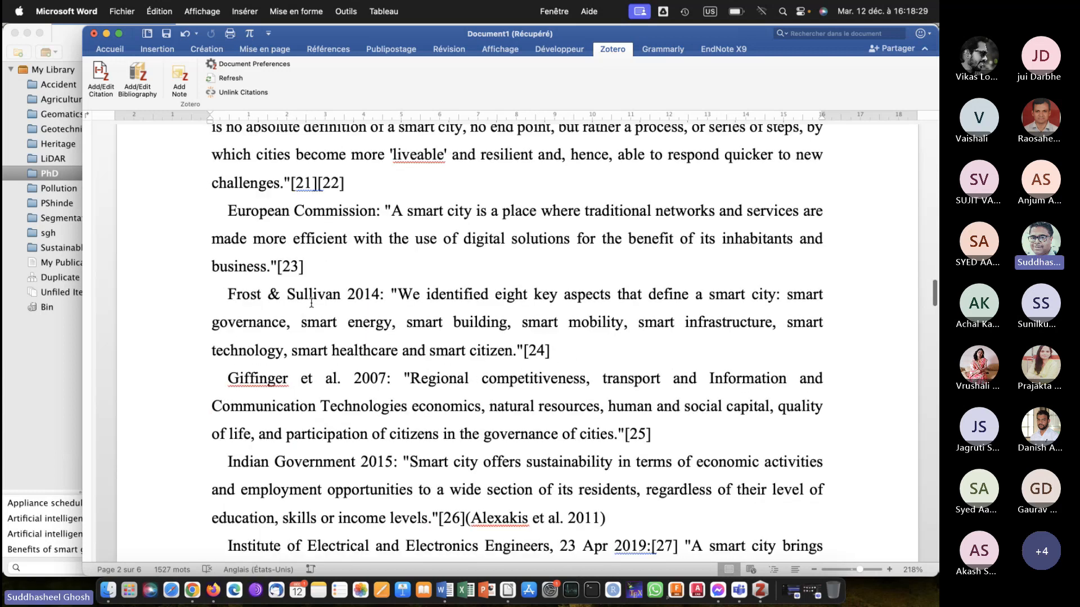
click(358, 260)
key(Return)
key(Return)
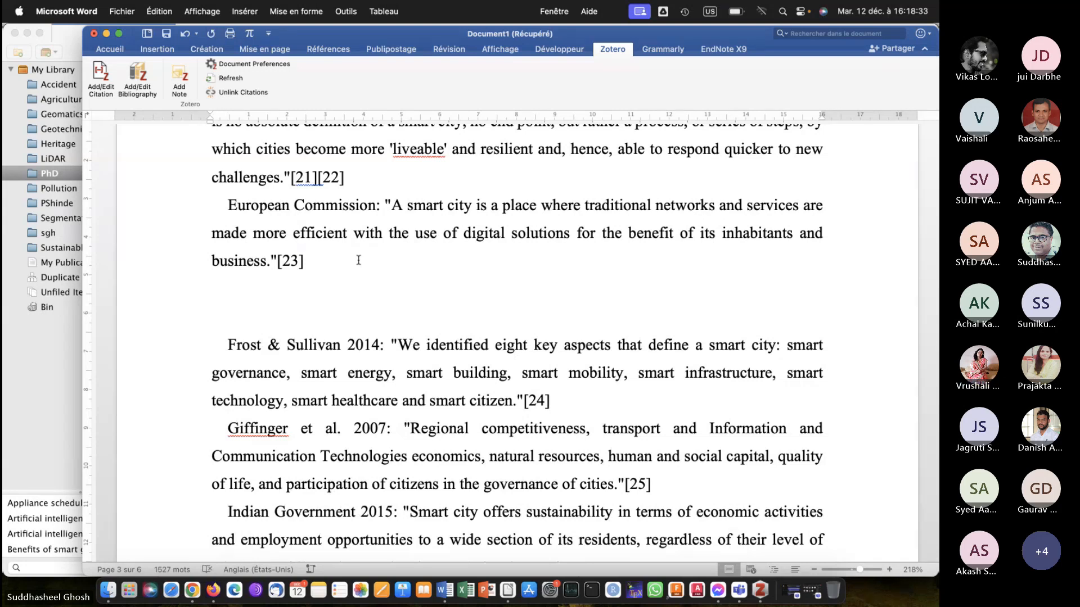
key(BackSpace)
key(Return)
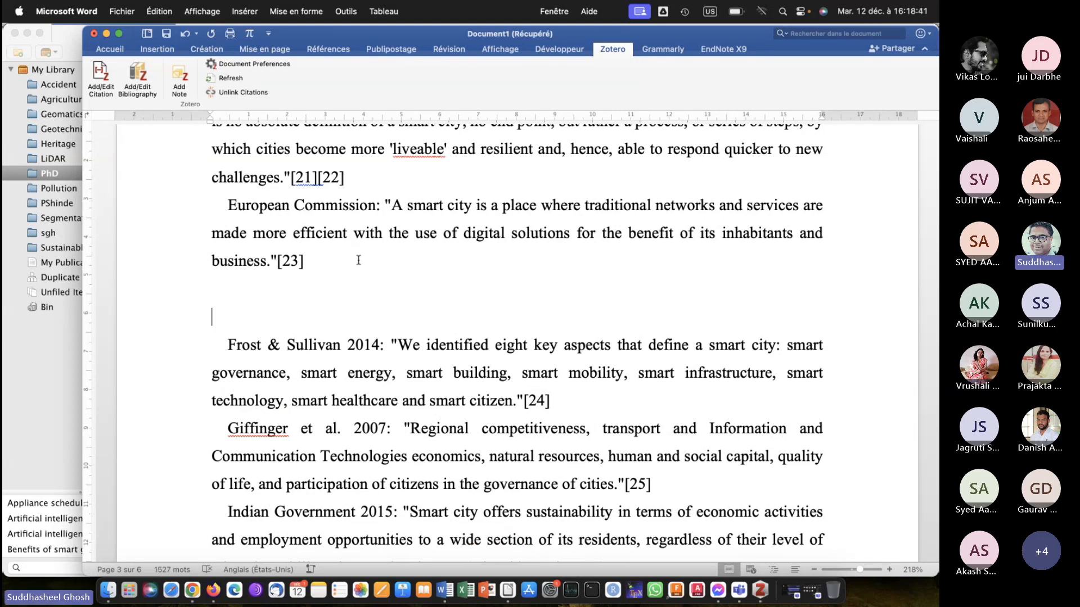
Switch to Firefox and run a Google image search for "donald duck" in a new tab.
click(214, 588)
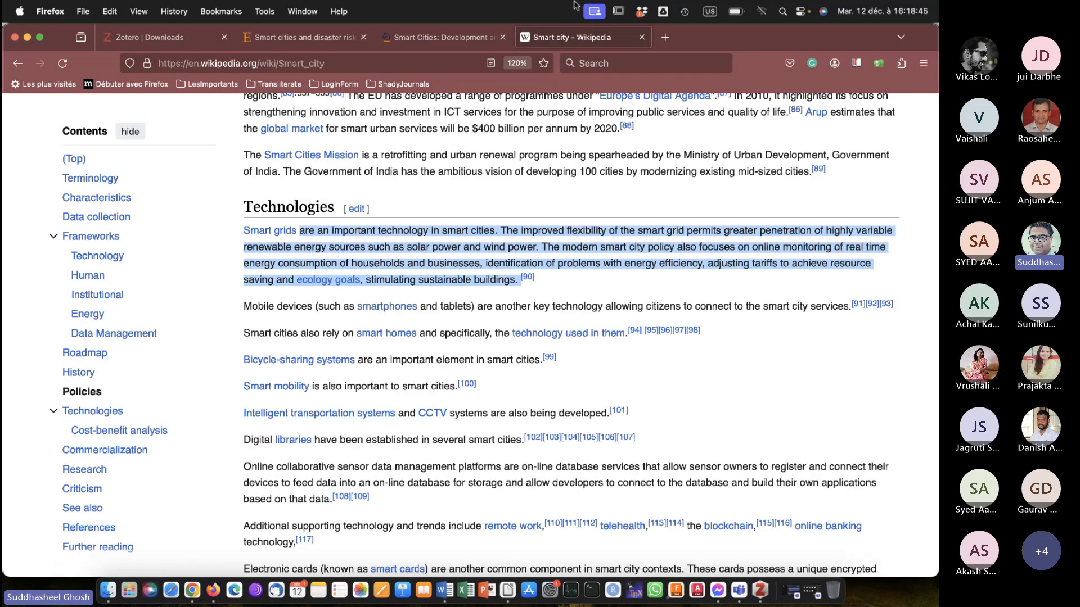
click(669, 35)
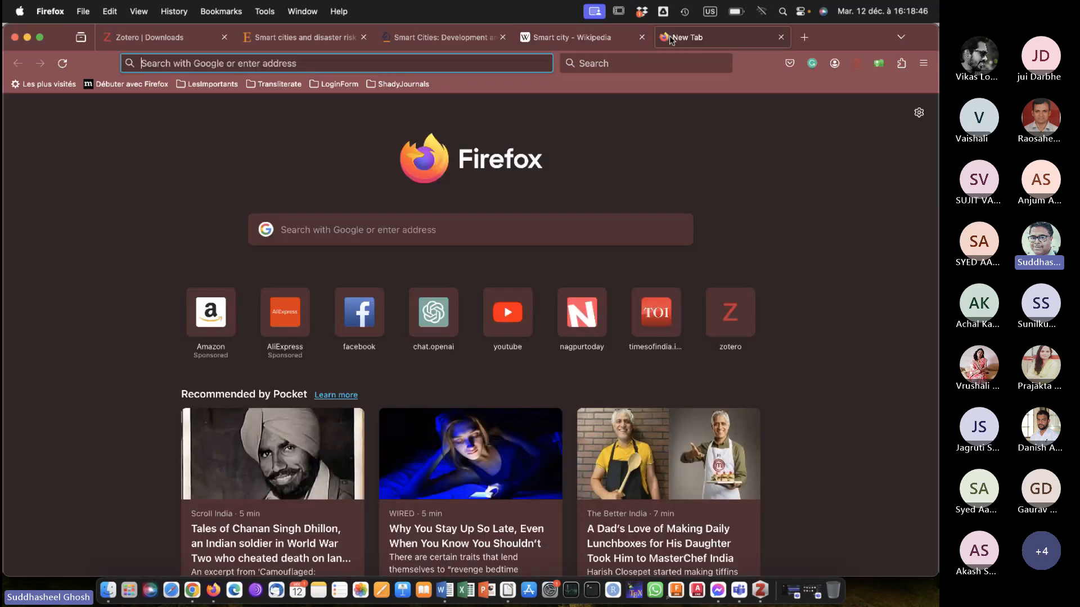
click(356, 232)
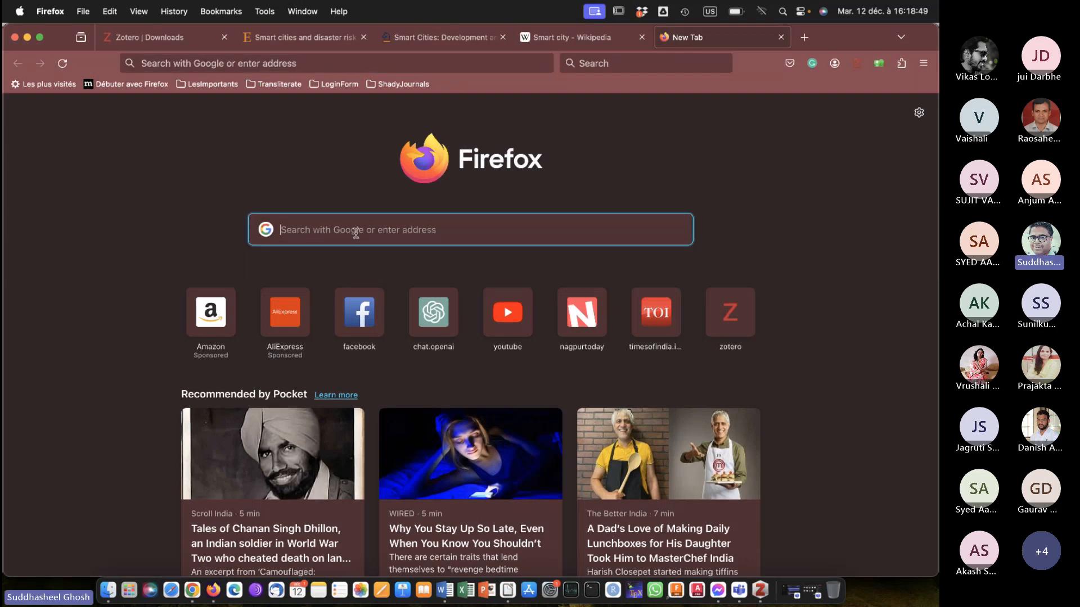
text(dona)
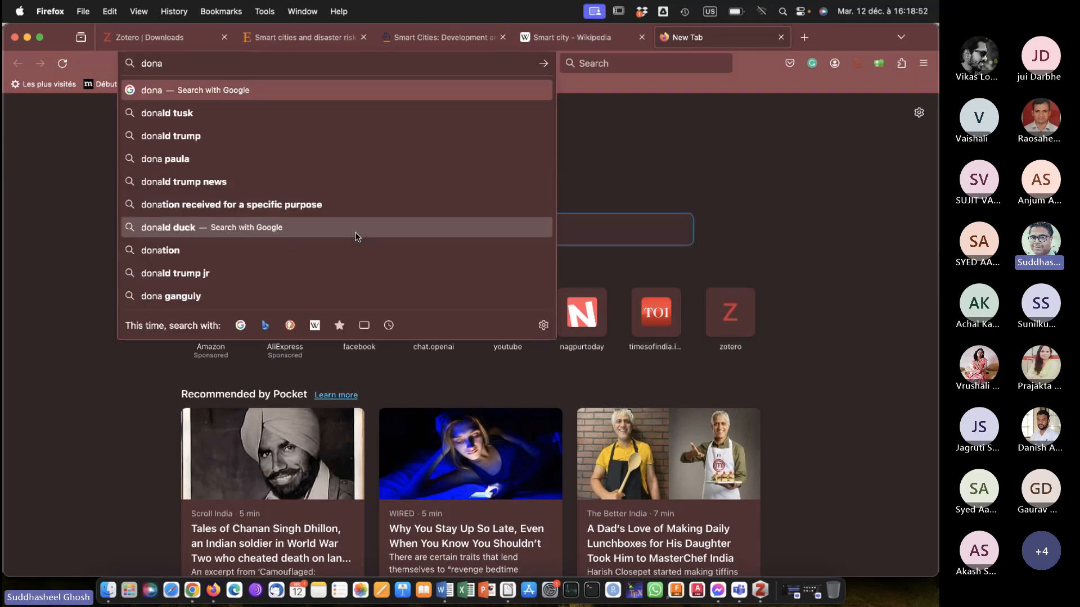
text(l)
key(BackSpace)
key(BackSpace)
key(BackSpace)
text(la)
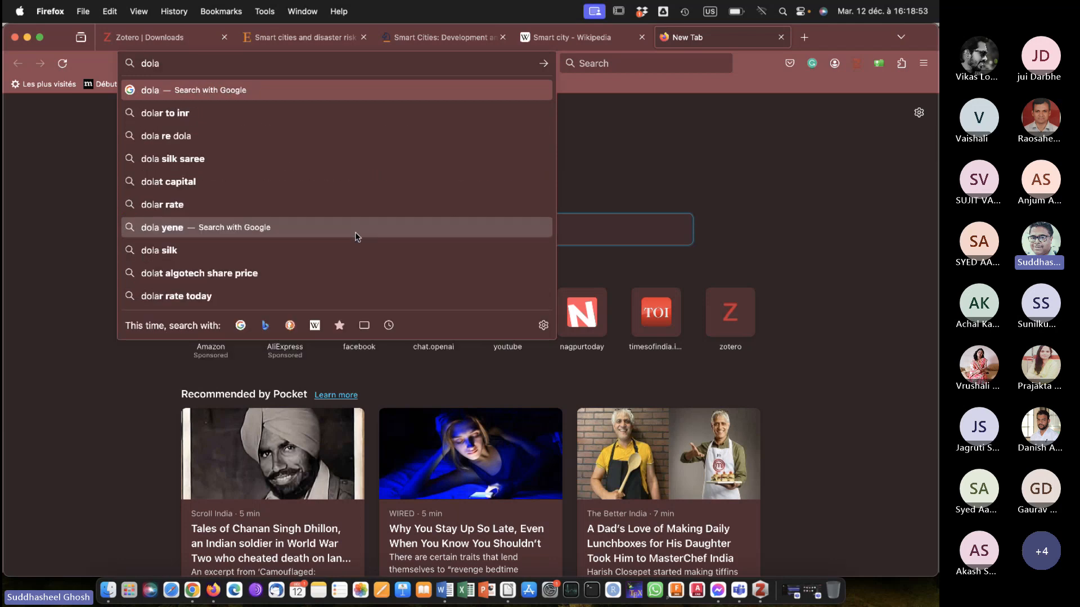
key(BackSpace)
key(BackSpace)
text(nal)
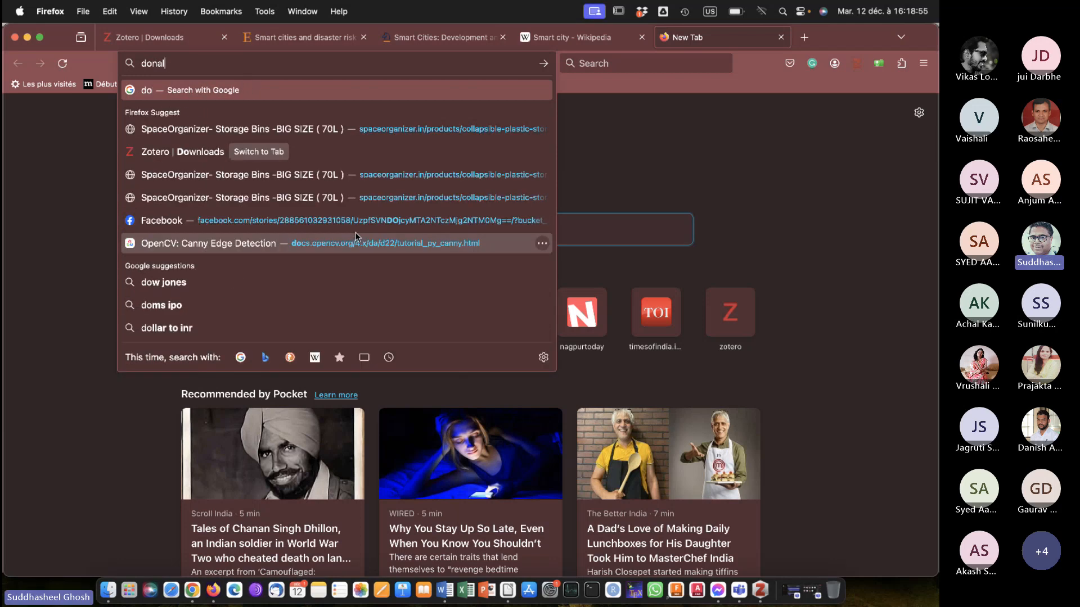
text(d duc)
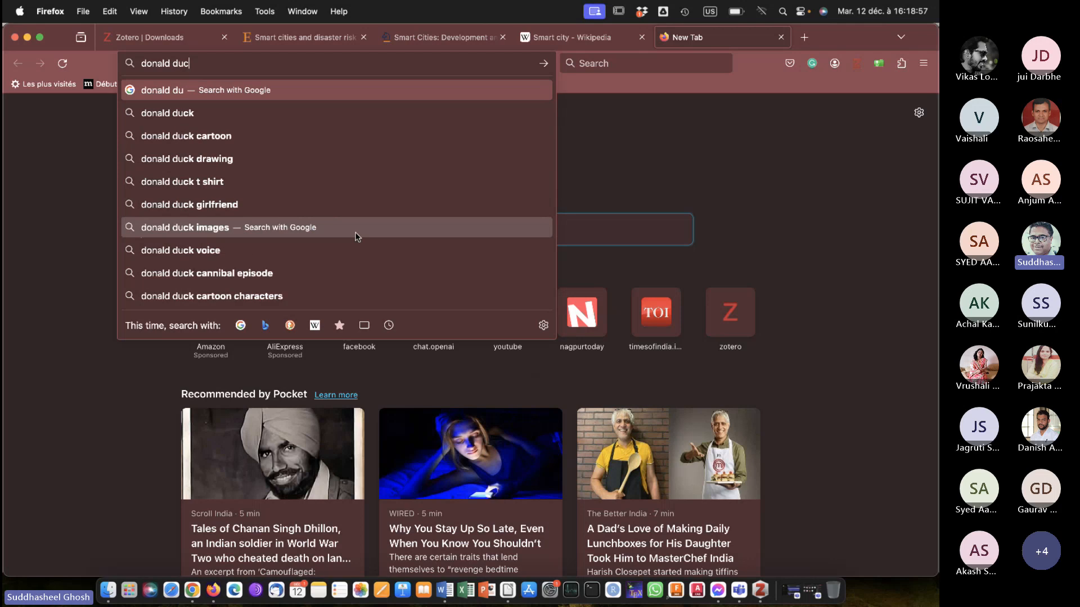
text(k)
key(Return)
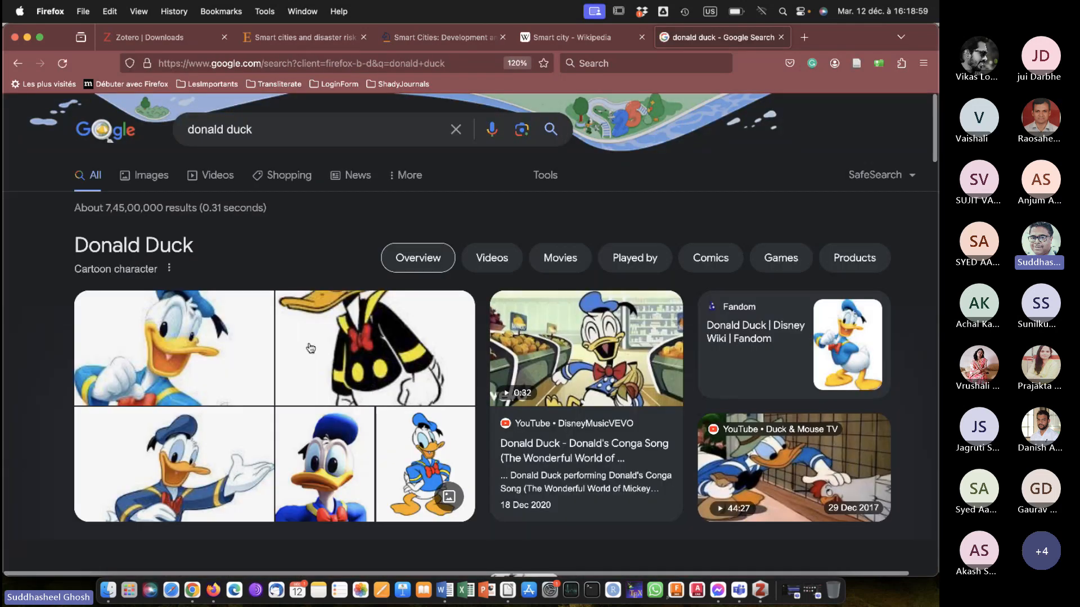
click(151, 178)
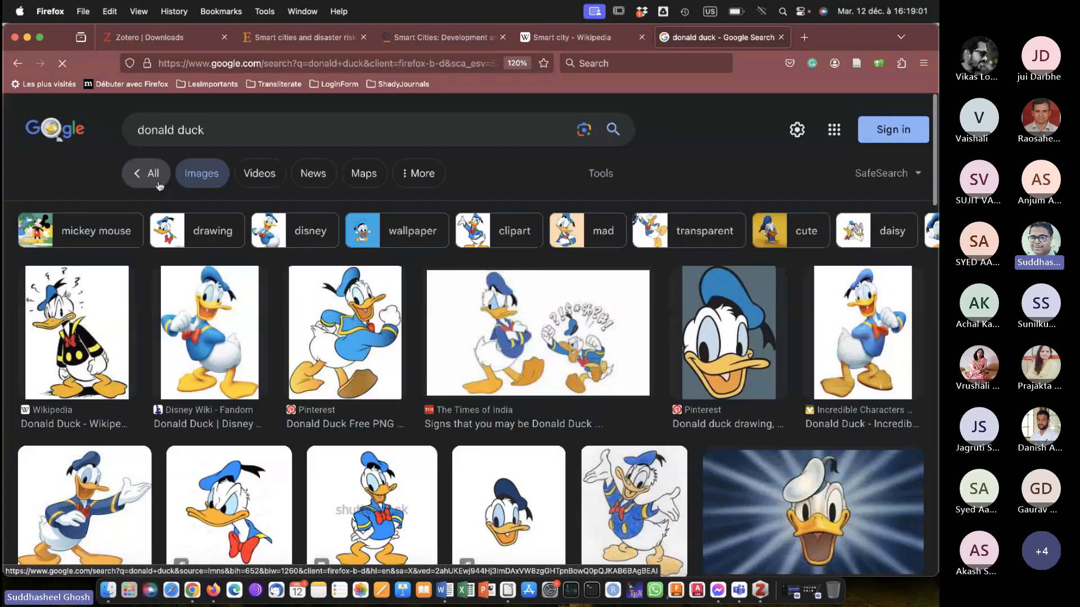
Open the Pinterest "Donald Duck Free PNG Clip Art Image" result and copy its picture.
click(338, 307)
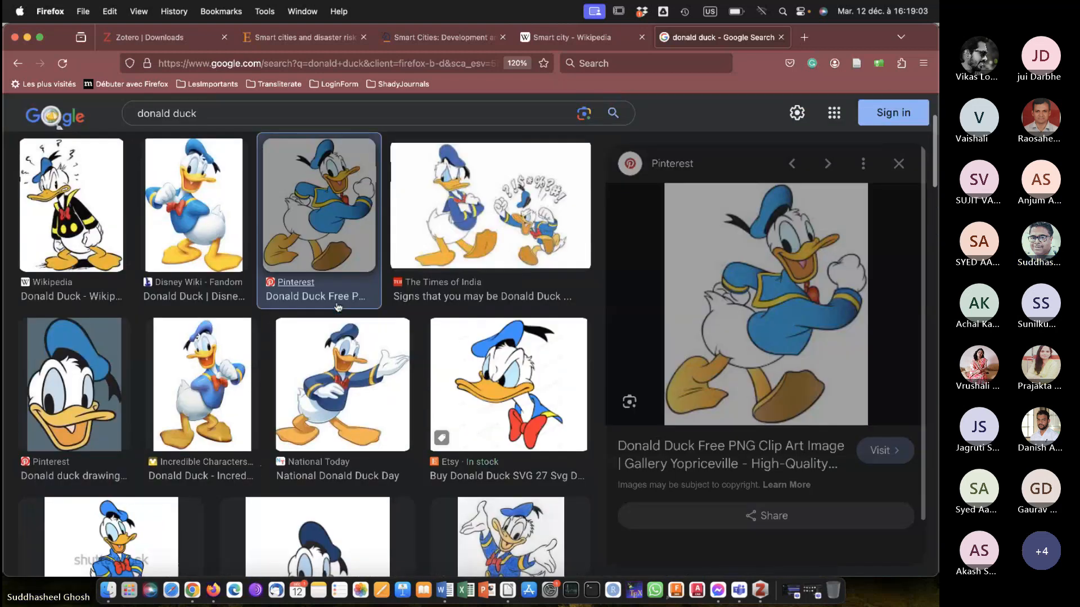
right_click(773, 260)
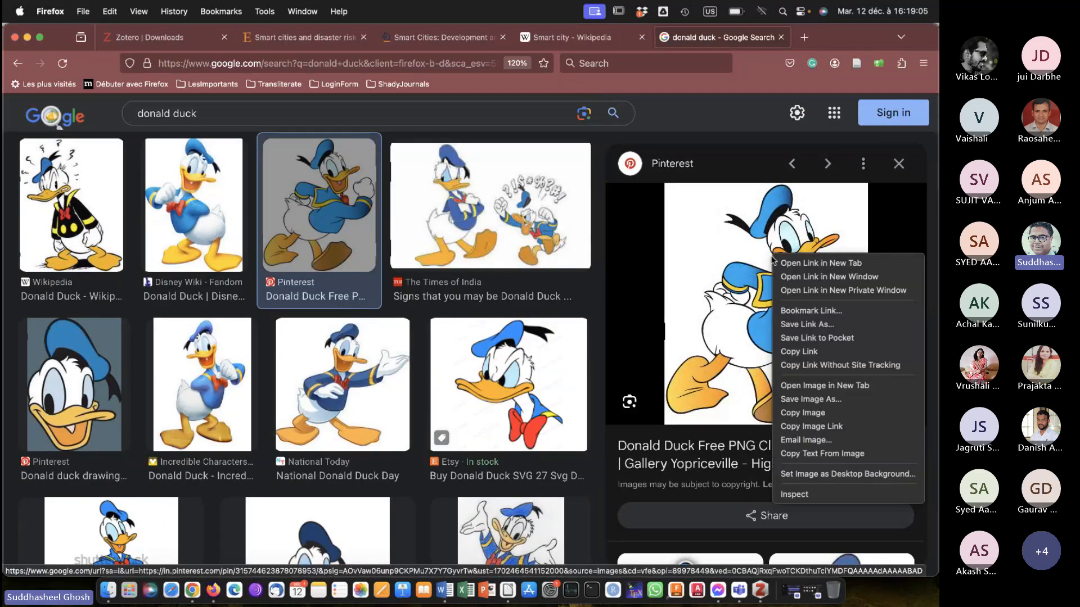
click(803, 413)
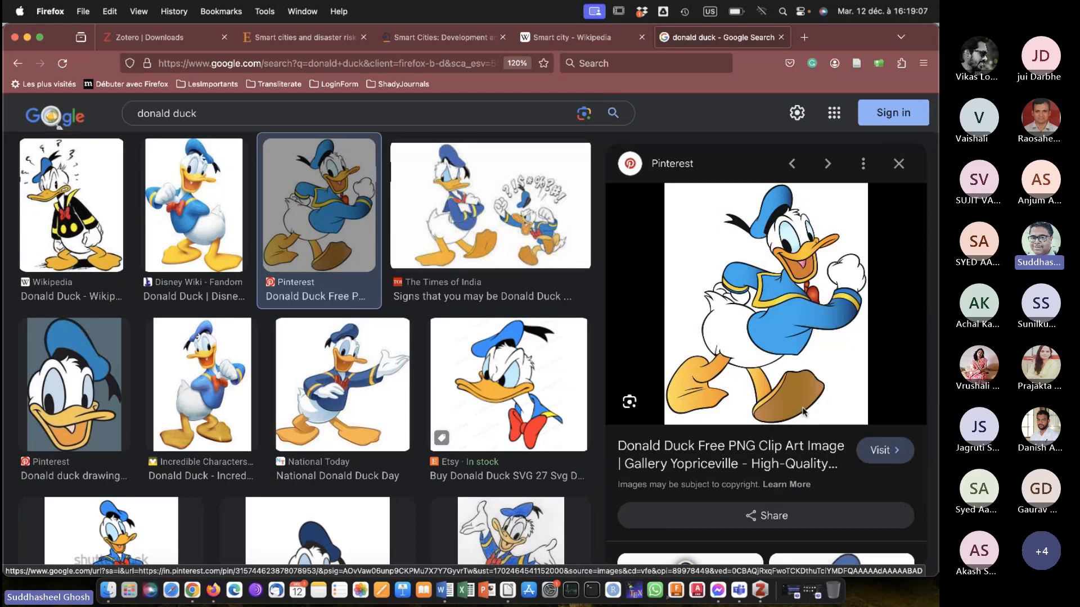
scroll(731, 450, down, 3)
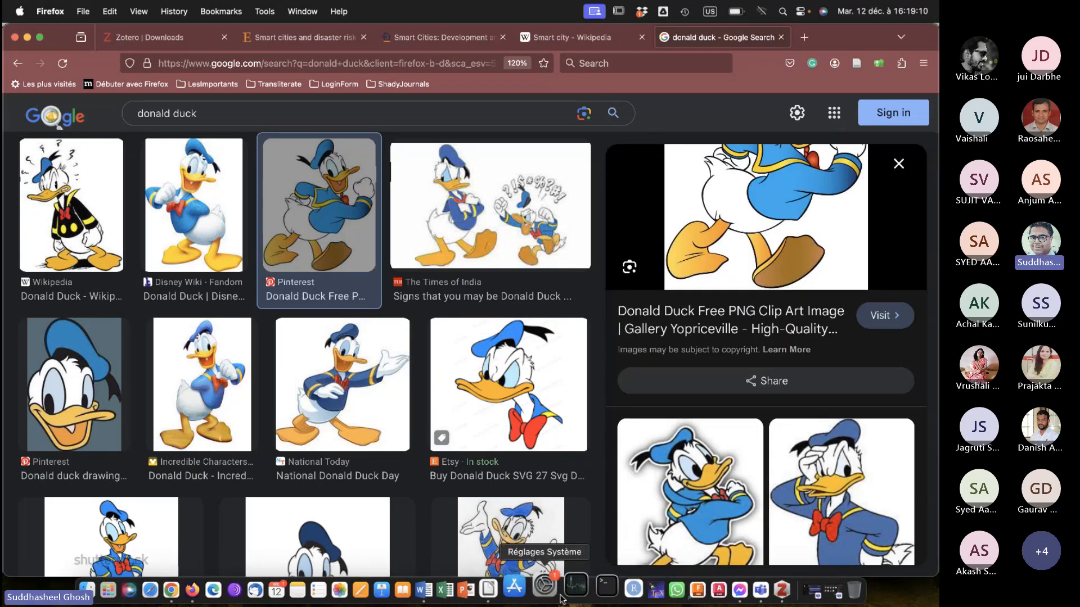
Switch to Microsoft Word and paste the copied picture on the blank paragraph after the European Commission definition.
click(432, 587)
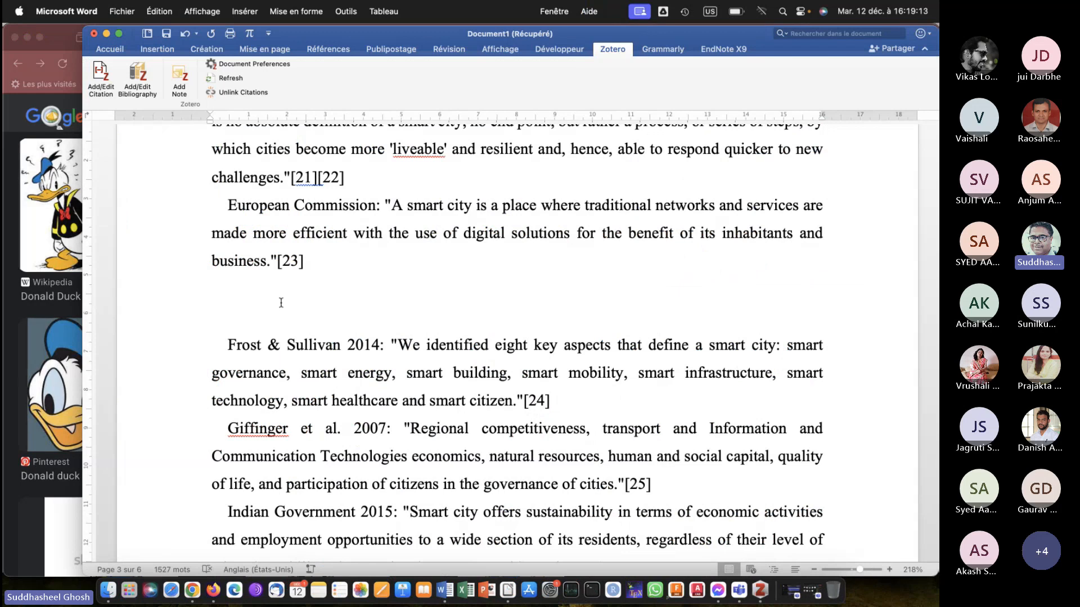
key(super+v)
scroll(281, 304, up, 2)
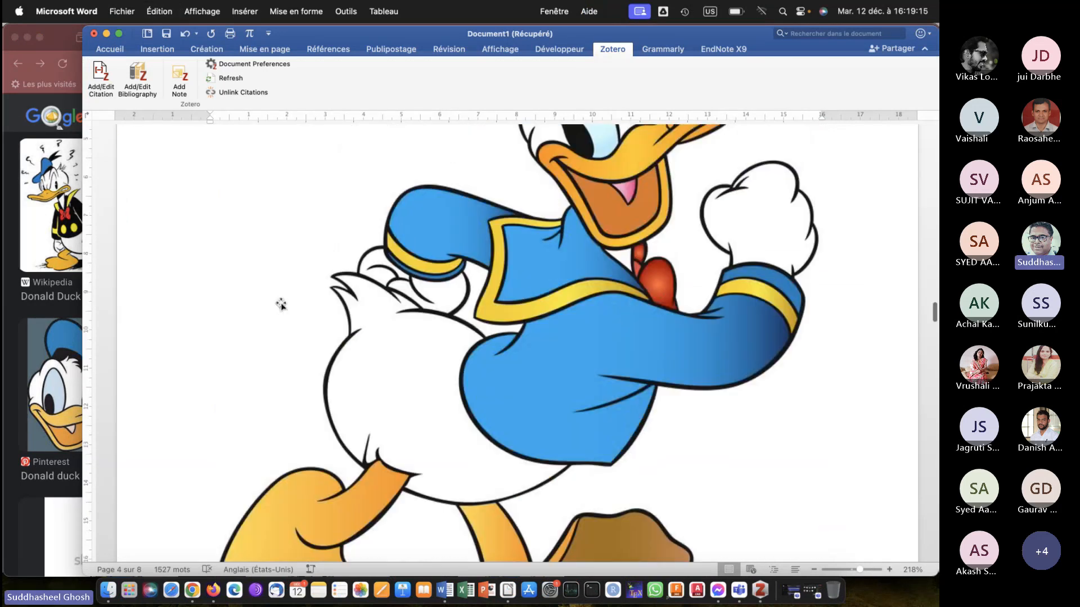
scroll(282, 304, up, 8)
scroll(281, 304, down, 5)
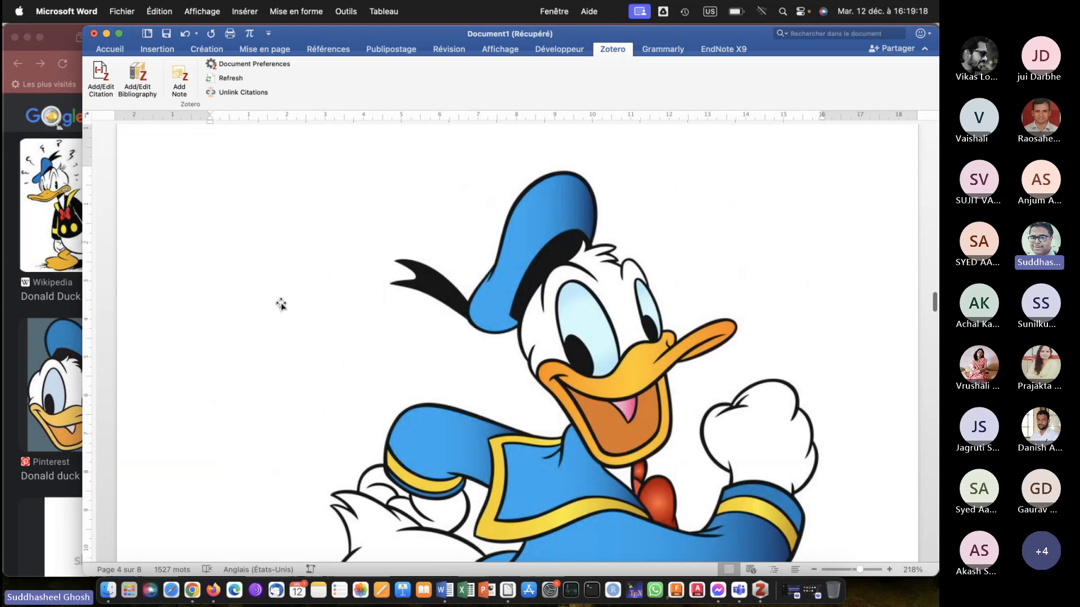
scroll(281, 304, down, 10)
Shrink the pasted Donald Duck picture proportionally to about 4 cm wide and centre its paragraph.
click(442, 285)
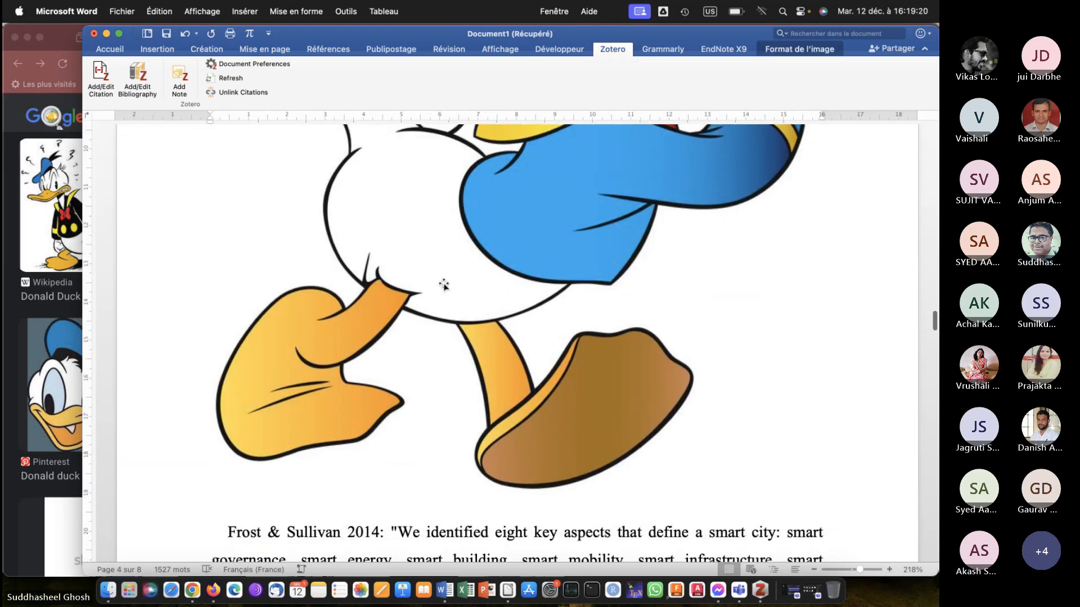
scroll(443, 285, down, 3)
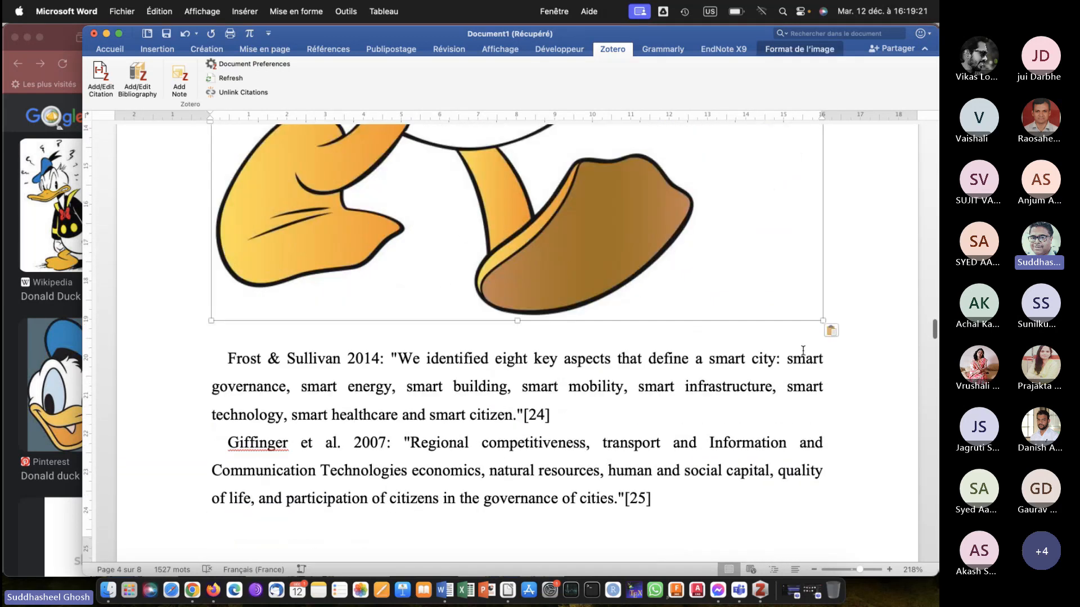
drag(823, 321, 565, 129)
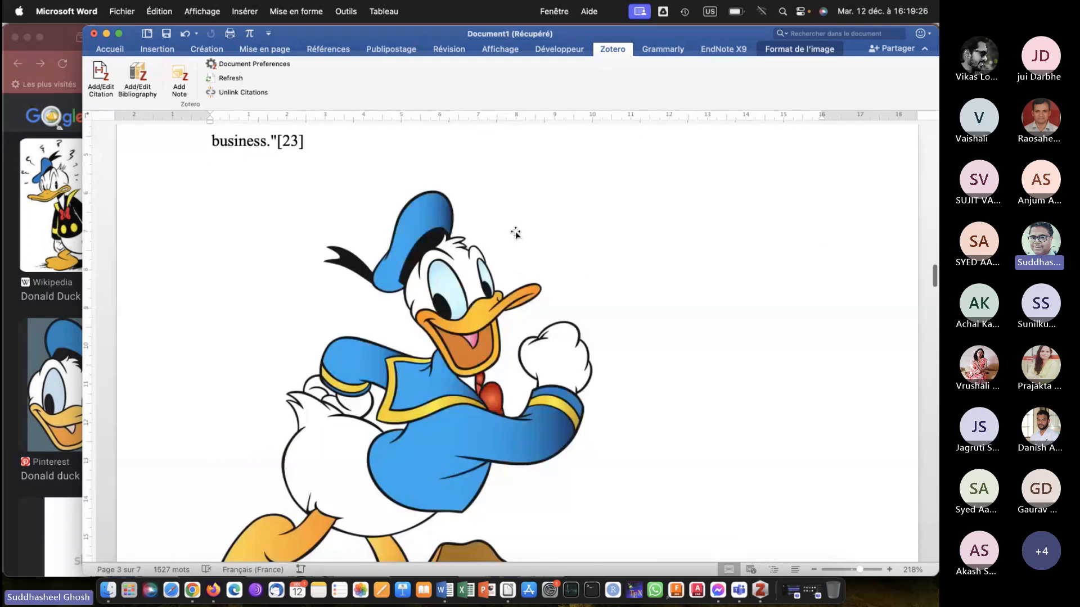
scroll(515, 231, down, 4)
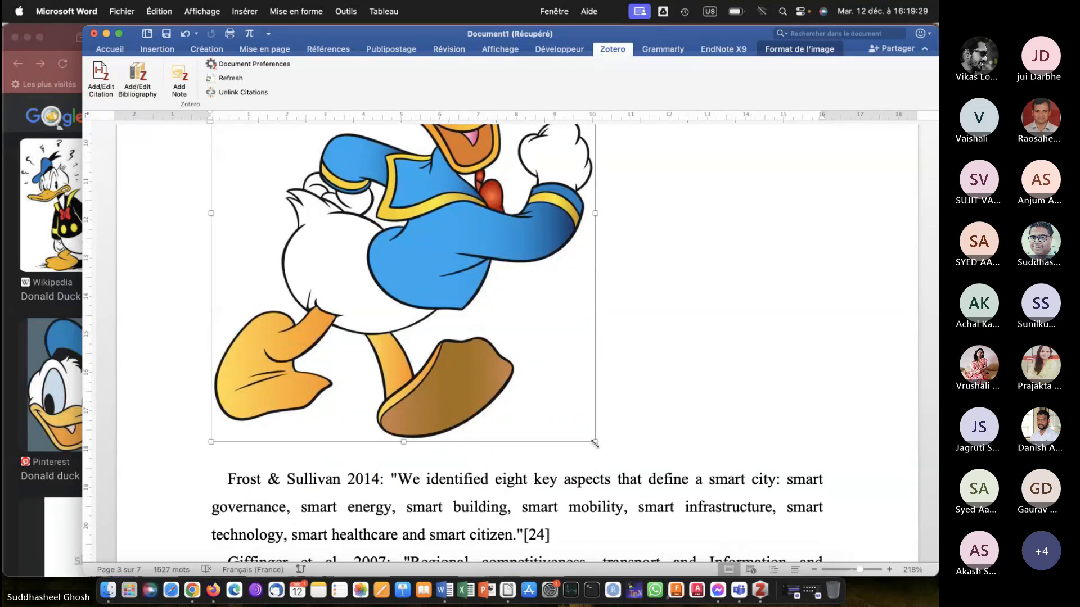
drag(595, 443, 372, 223)
click(411, 370)
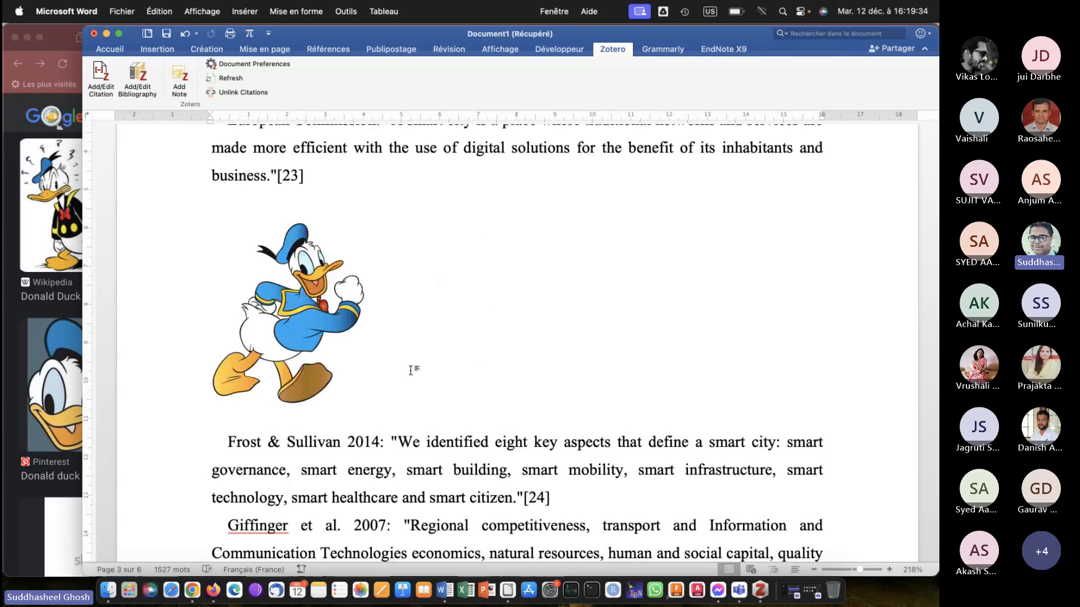
key(super+e)
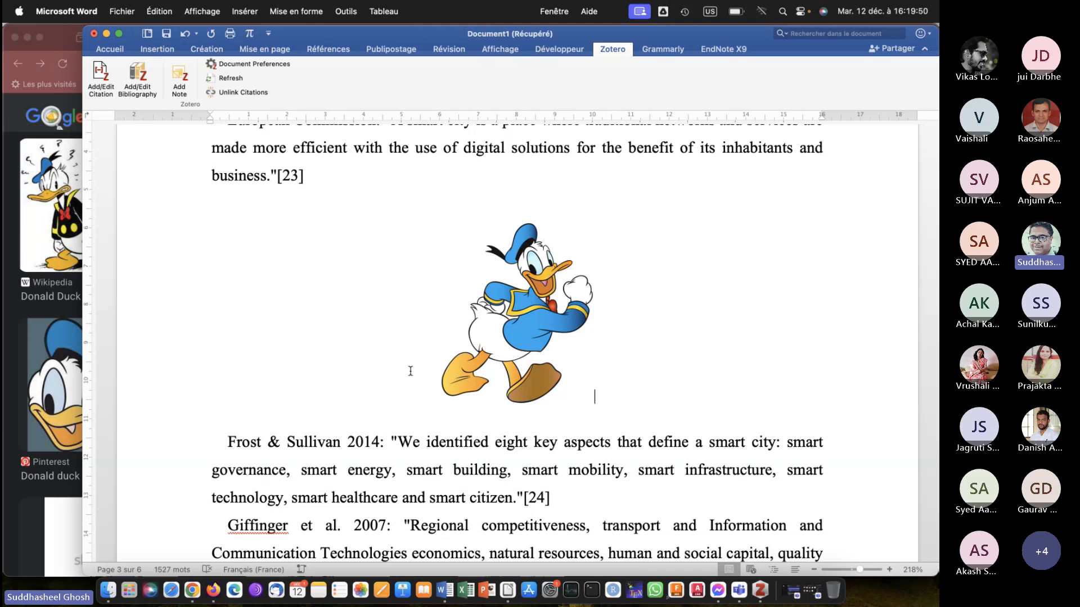
Place the insertion point on the empty line just above the "Literature review" heading.
click(513, 318)
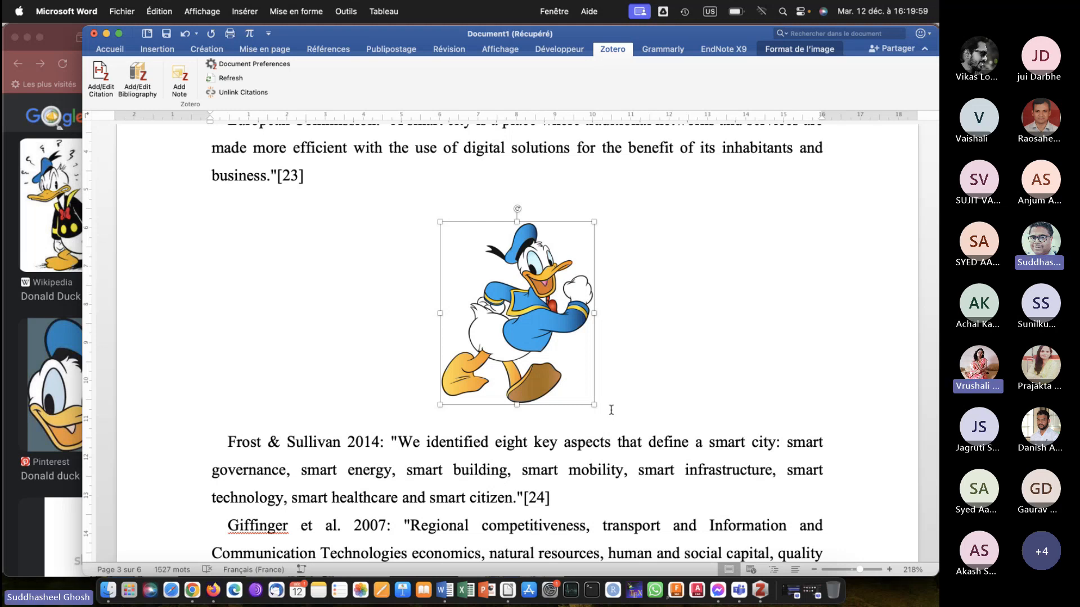
scroll(612, 410, up, 5)
scroll(612, 410, down, 4)
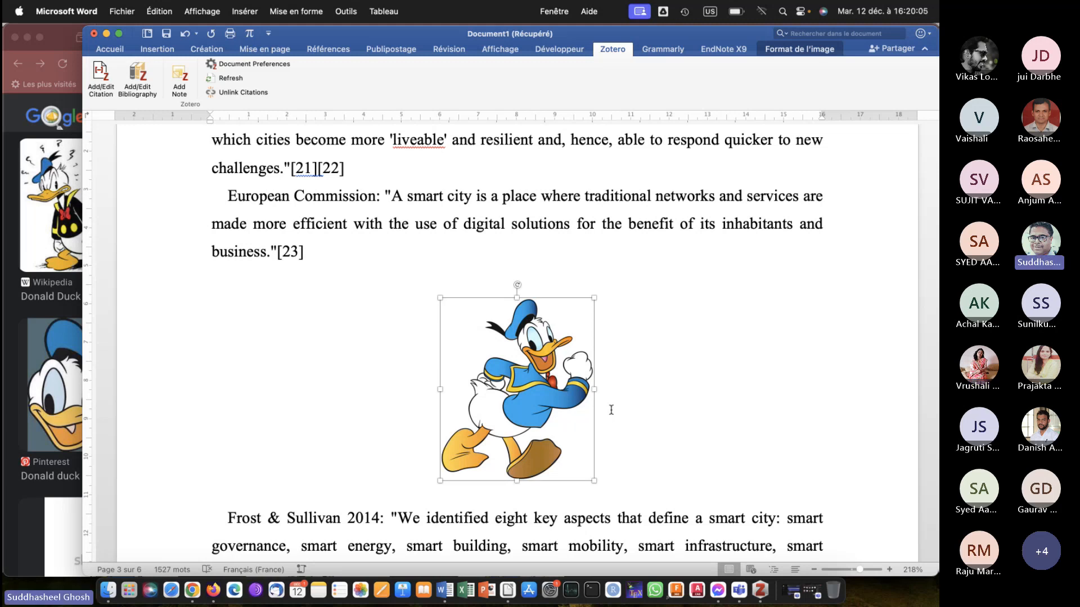
scroll(612, 410, up, 6)
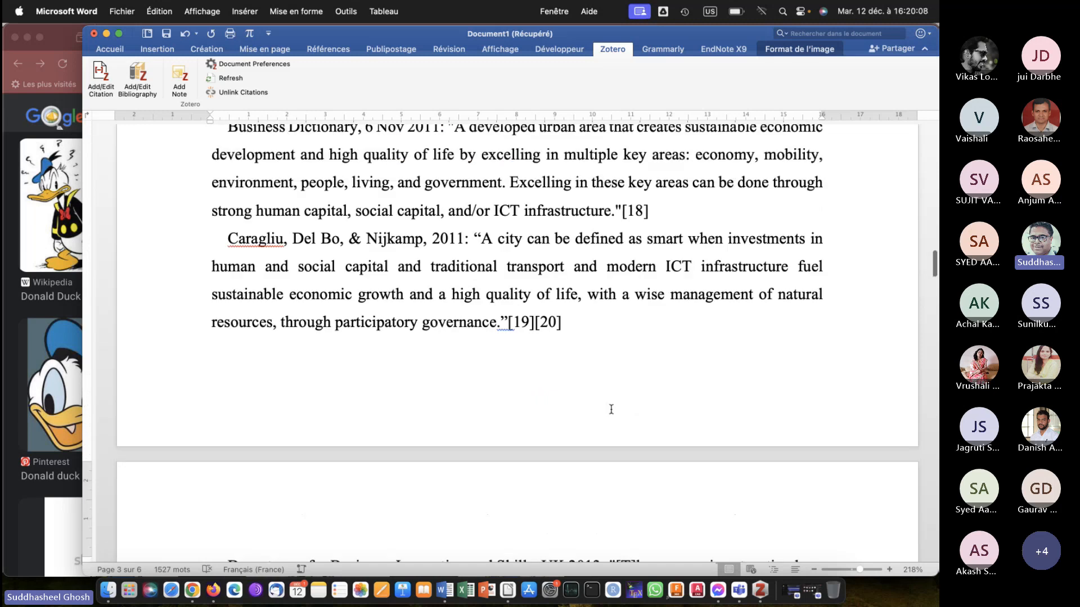
scroll(611, 410, up, 6)
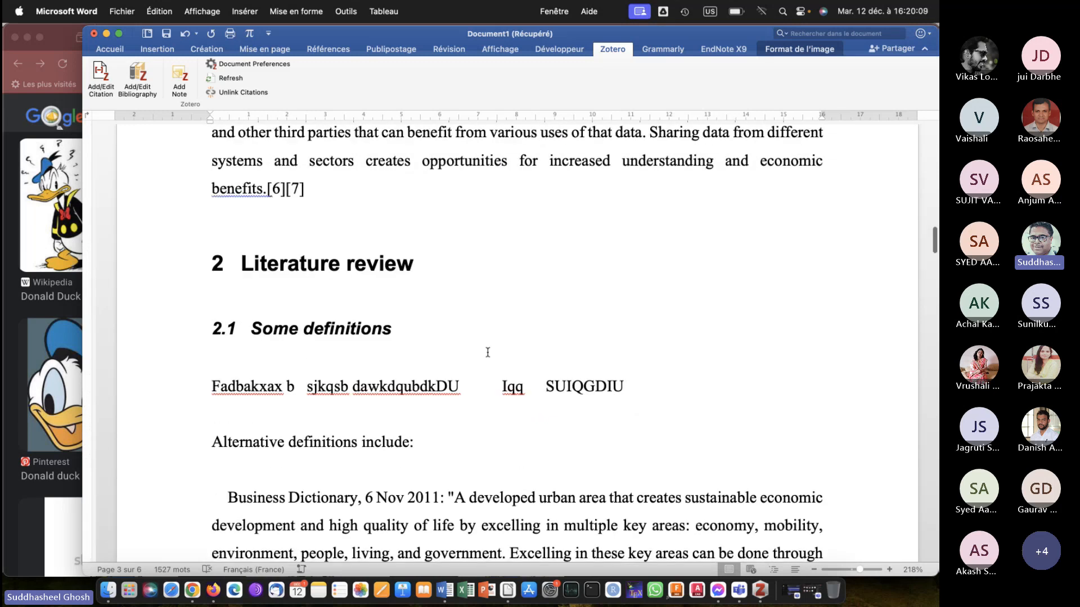
click(471, 206)
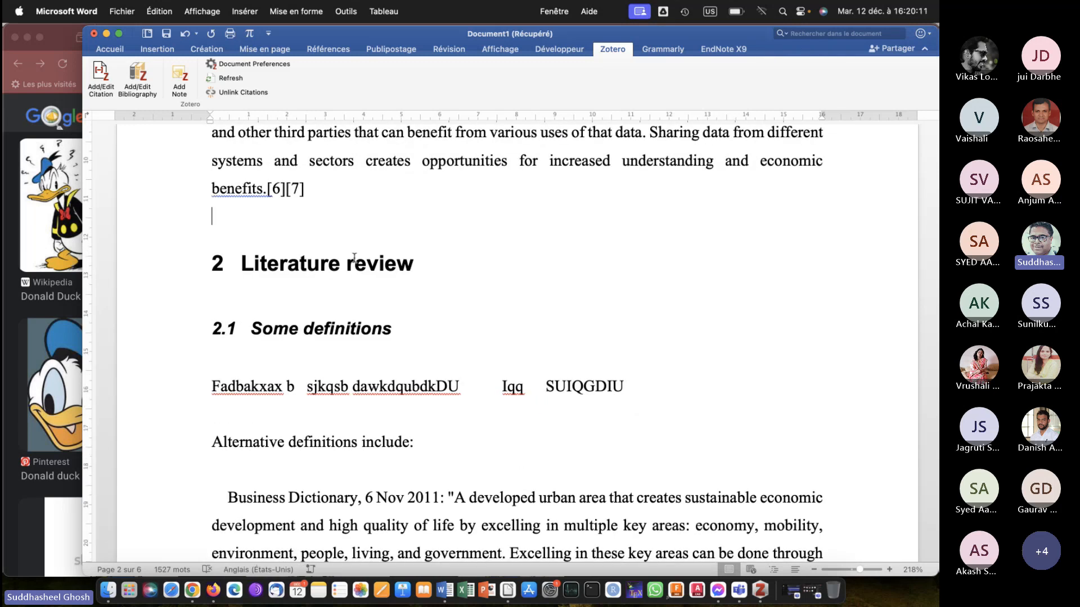
Switch back to Firefox and copy the "How to Draw Donald Duck" picture from Easy Drawing Guides in the image results.
click(41, 313)
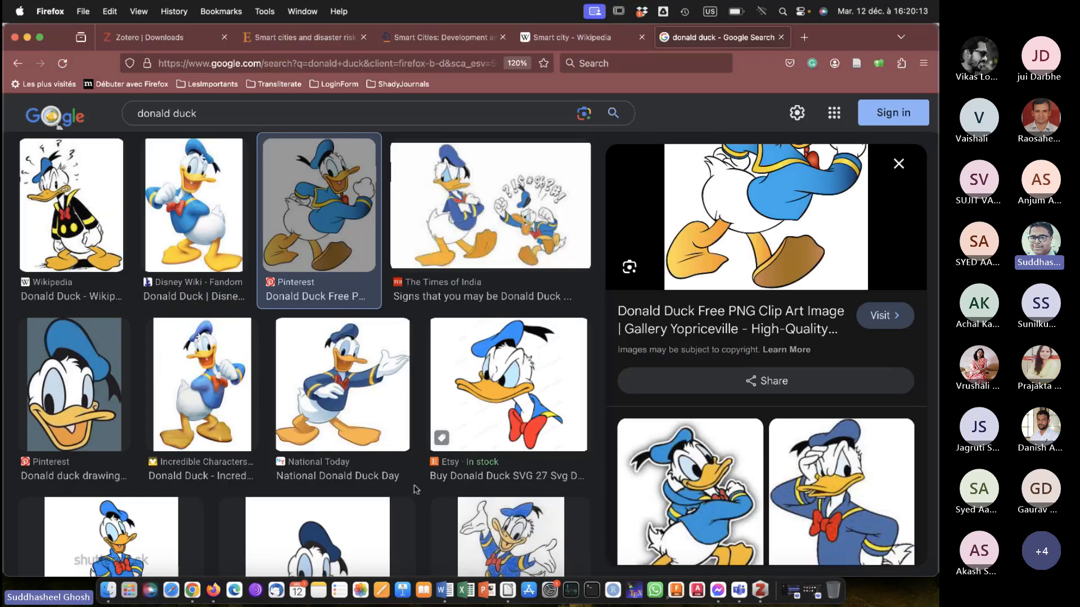
click(491, 402)
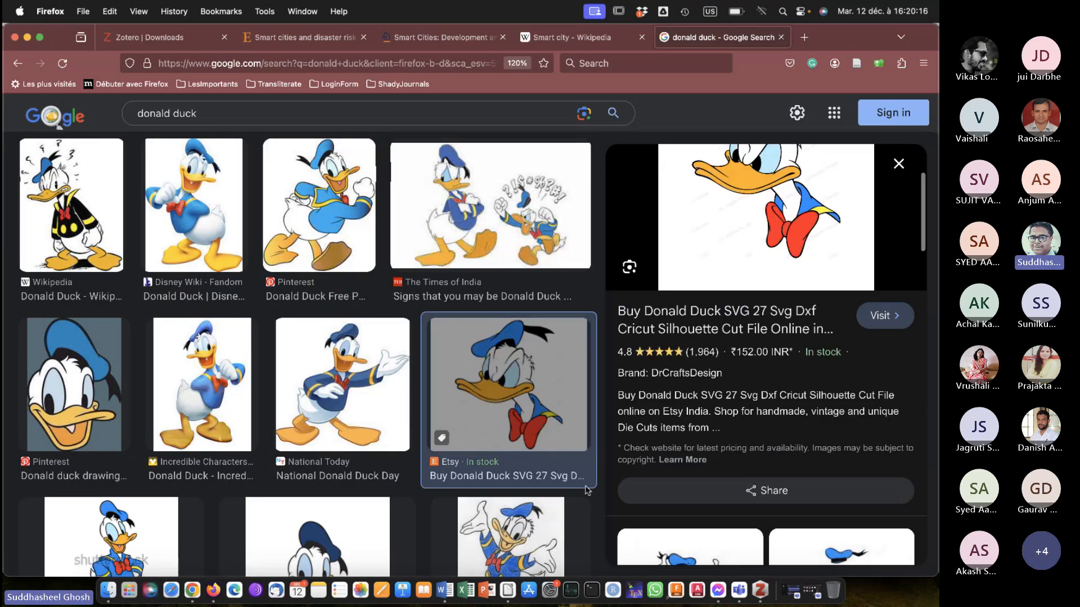
scroll(713, 336, up, 3)
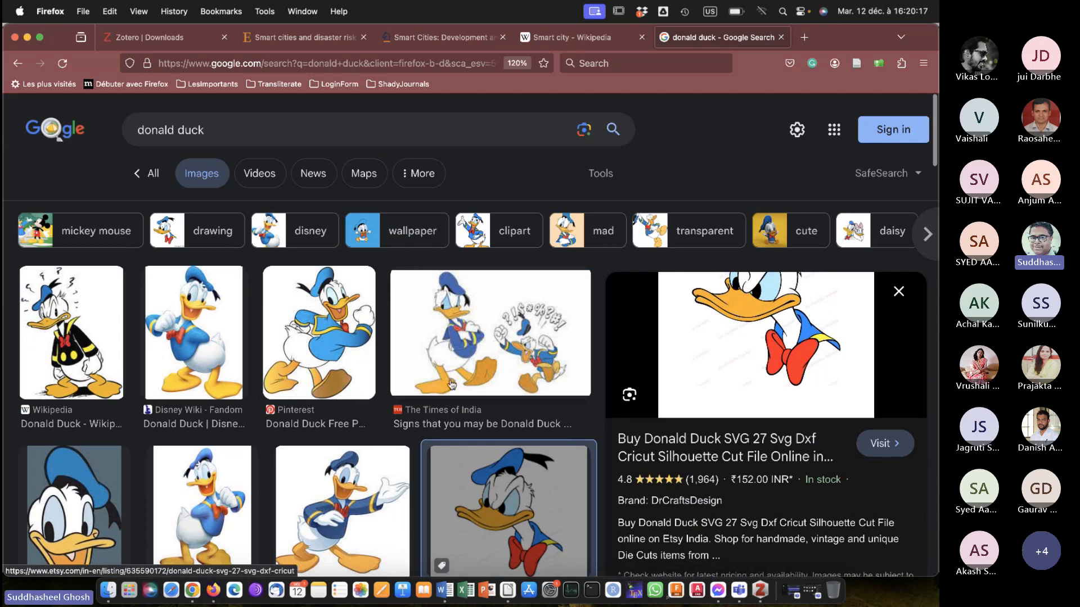
scroll(475, 448, down, 7)
click(475, 448)
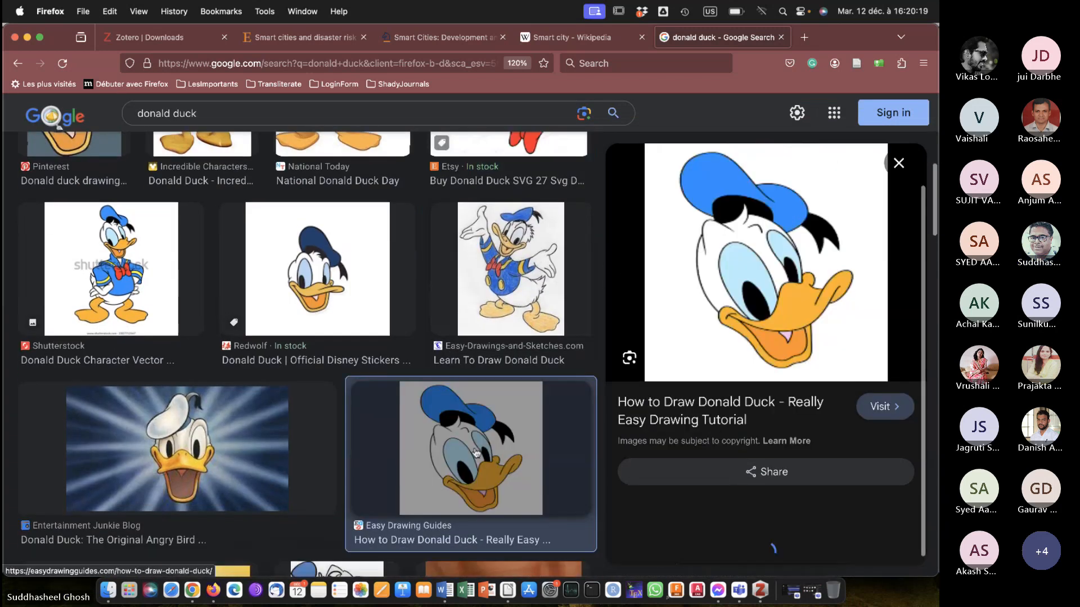
right_click(785, 284)
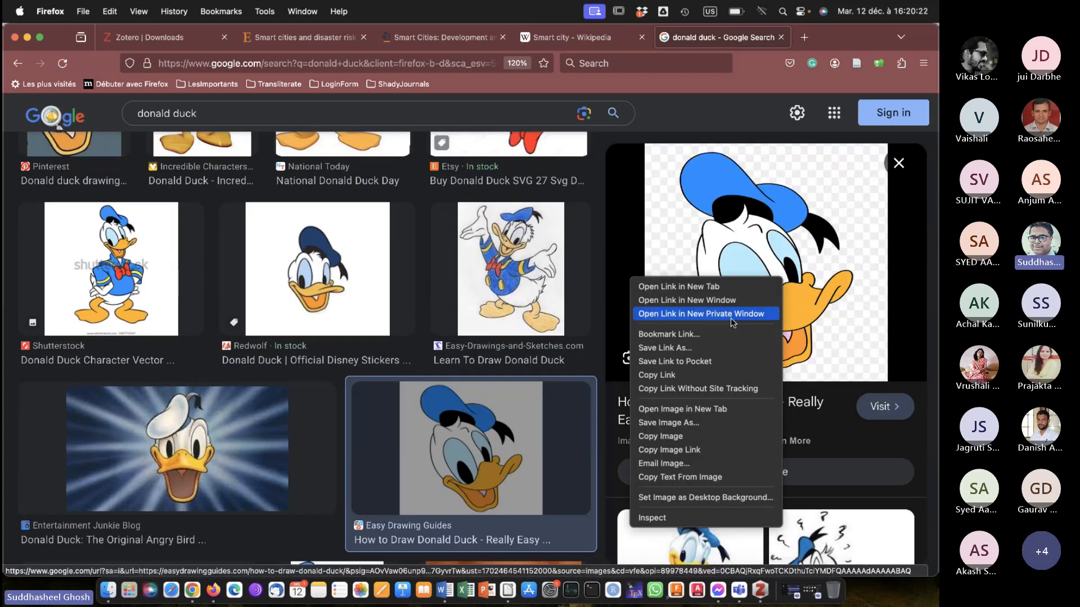
click(669, 442)
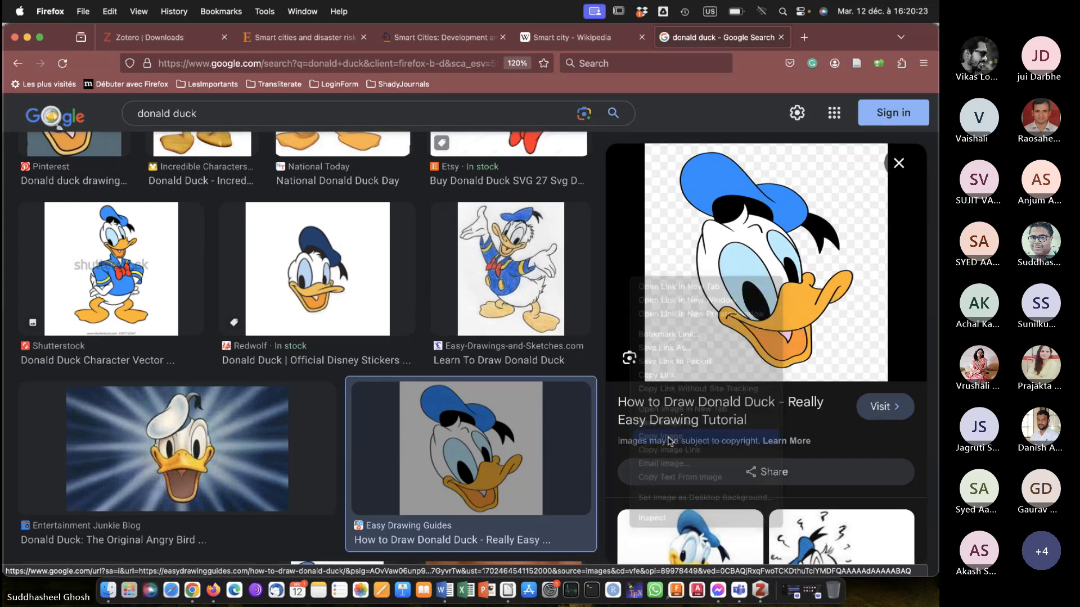
Switch to Microsoft Word and paste the Donald Duck head picture on the empty line above "Literature review".
click(444, 589)
click(415, 212)
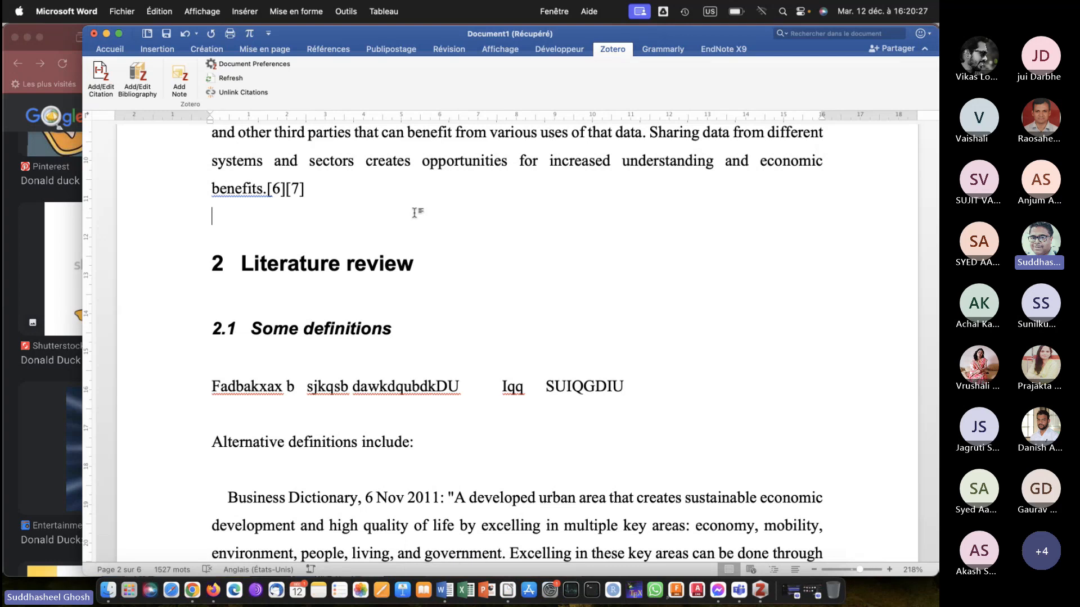
key(super+v)
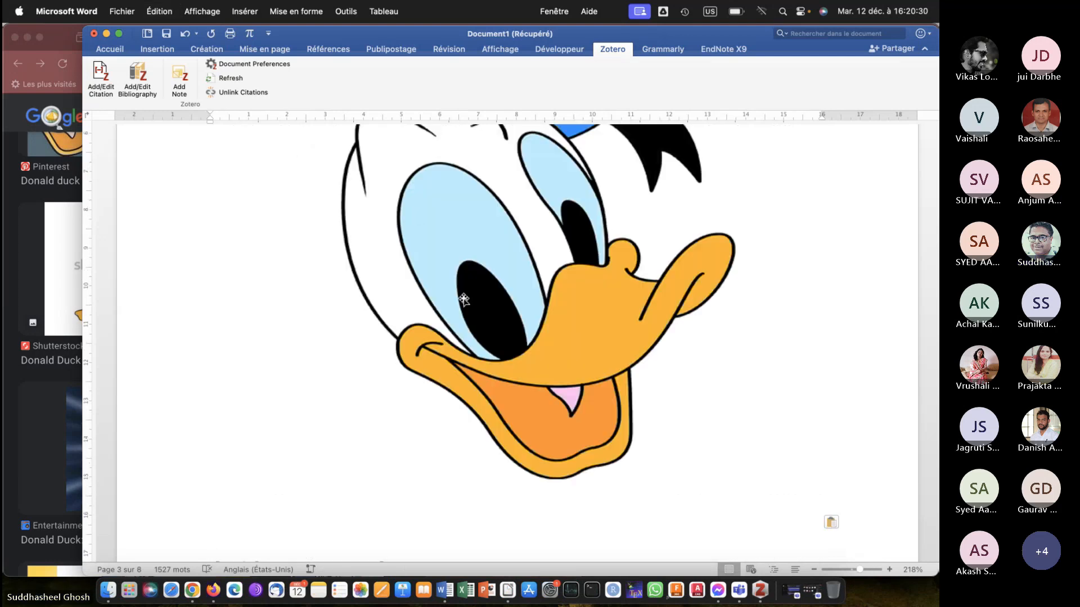
Shrink the pasted Donald Duck head picture proportionally to about 4 cm wide and centre its paragraph.
click(520, 302)
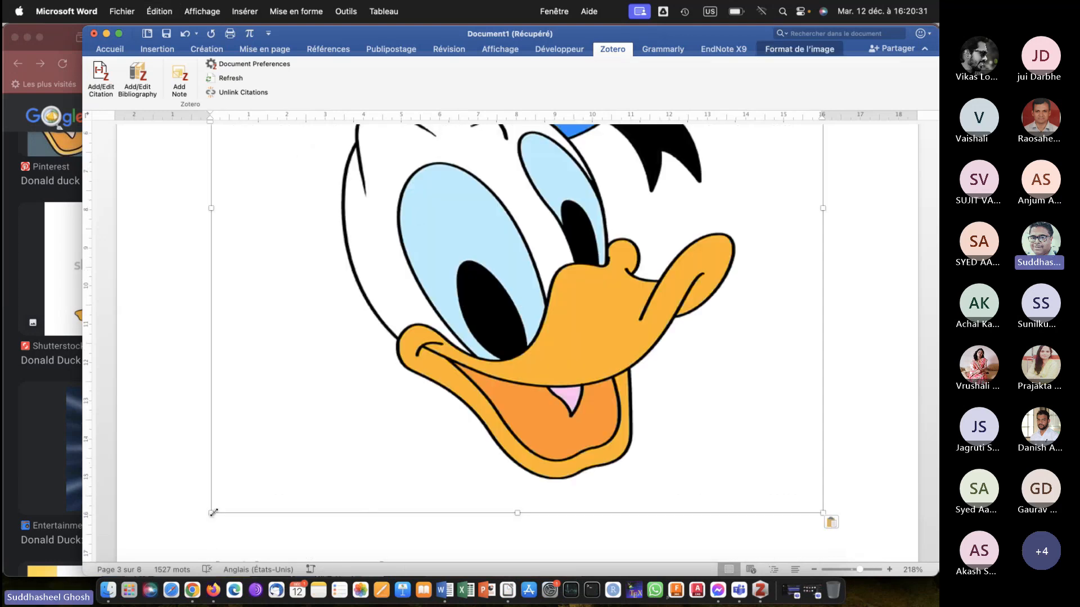
drag(213, 512, 573, 278)
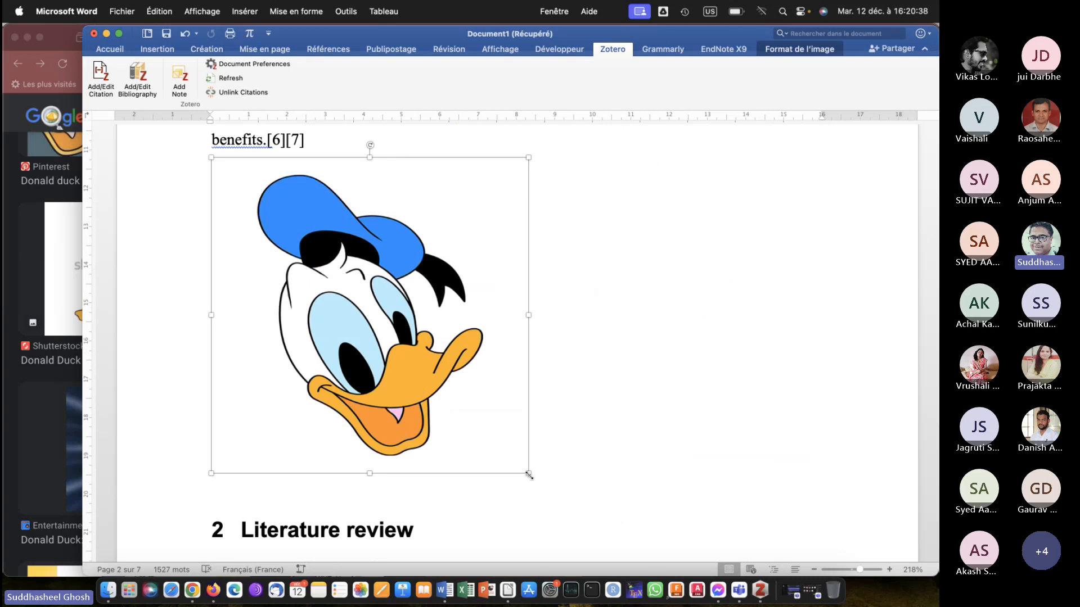
drag(529, 475, 368, 313)
click(402, 289)
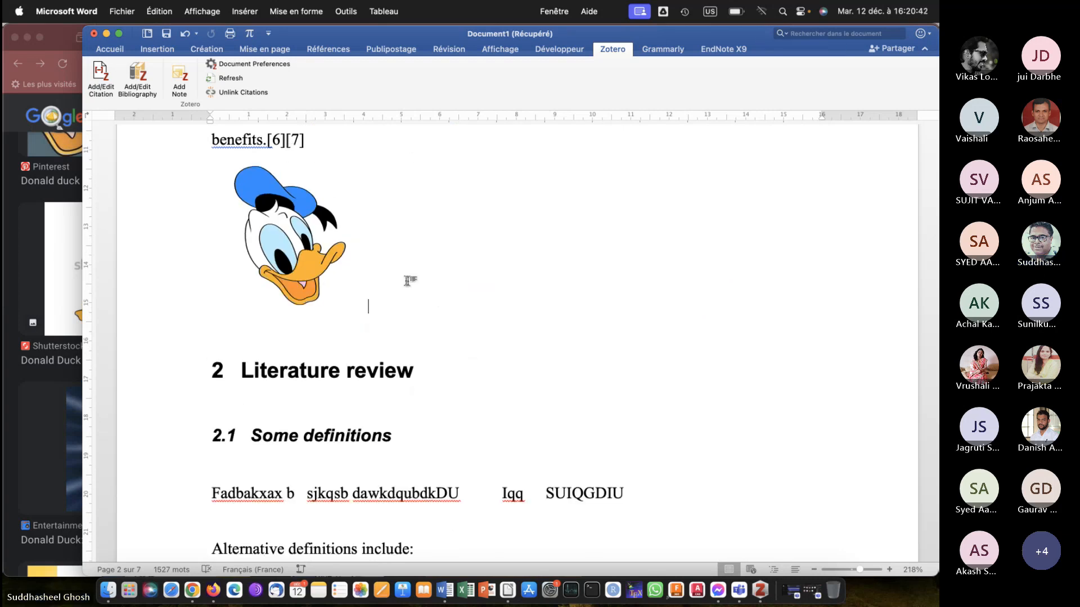
key(super+e)
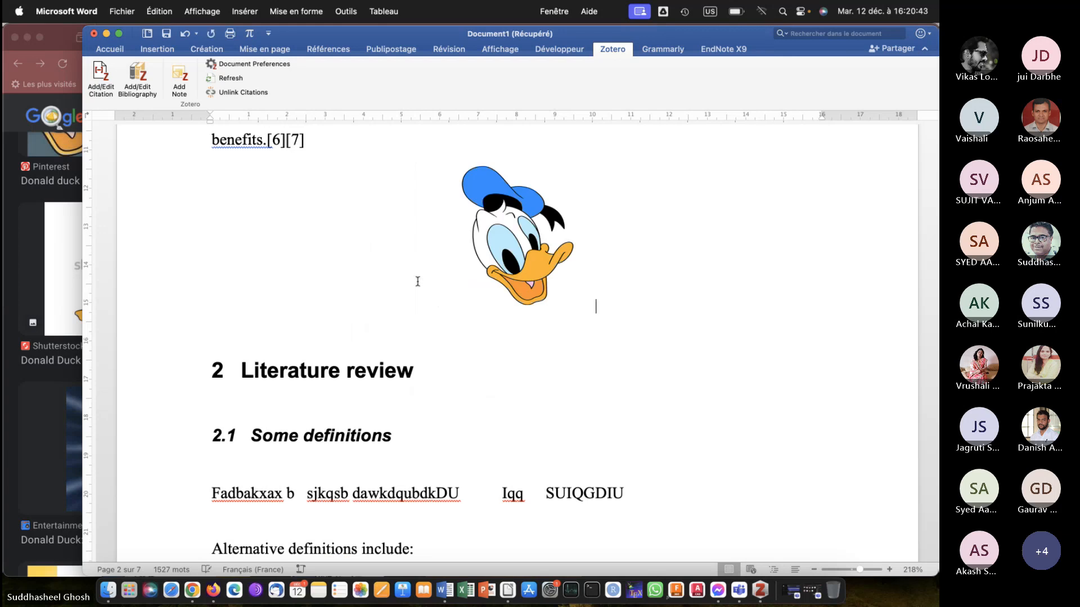
Insert the caption "Figure 1: First image of donald duck" below the Donald Duck head picture.
click(530, 264)
right_click(531, 266)
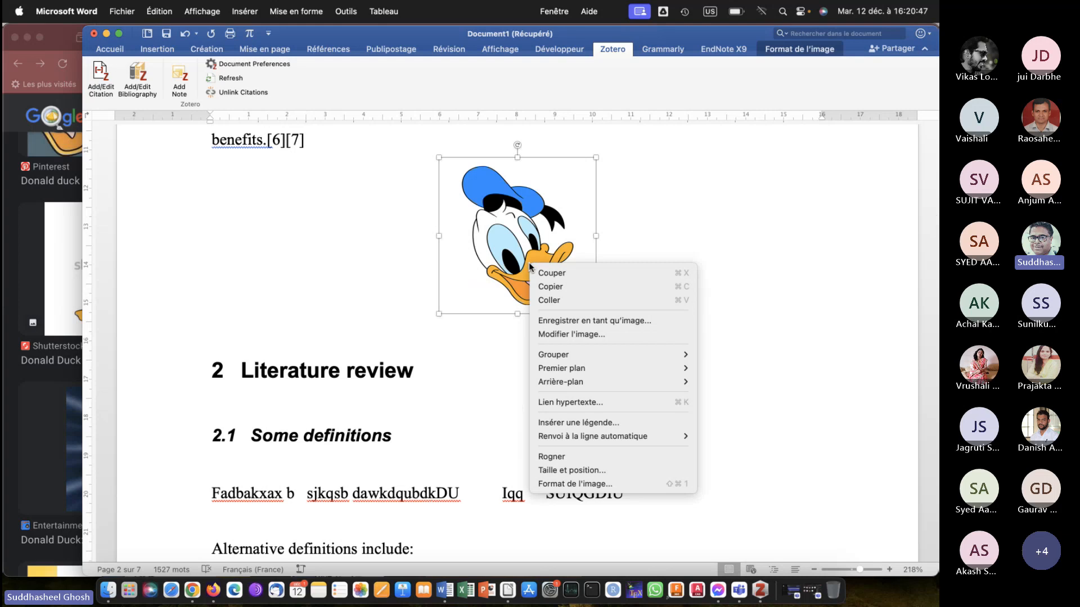
click(569, 422)
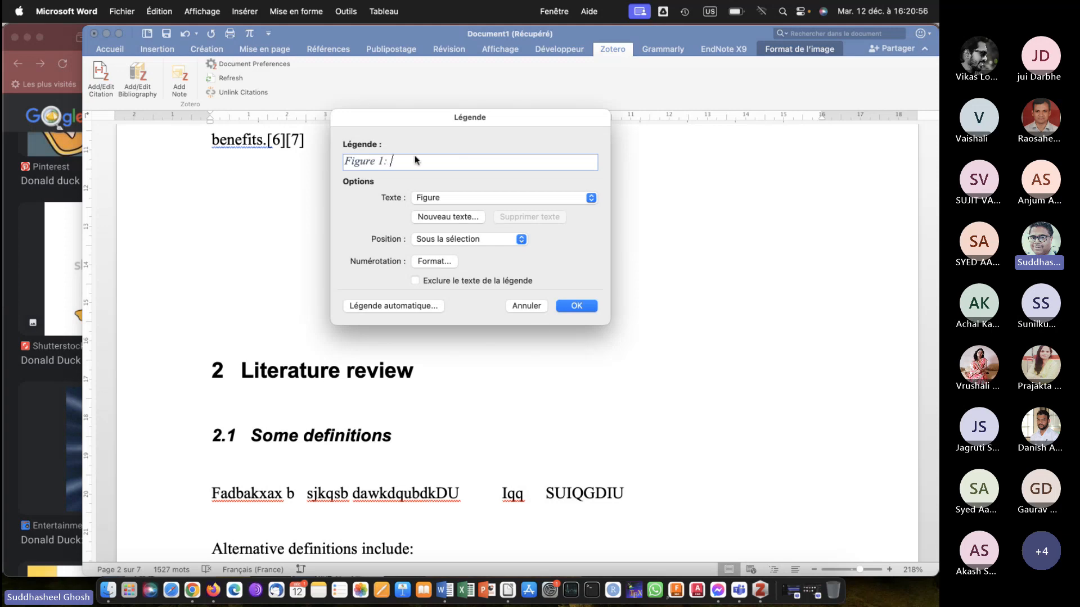
text(First)
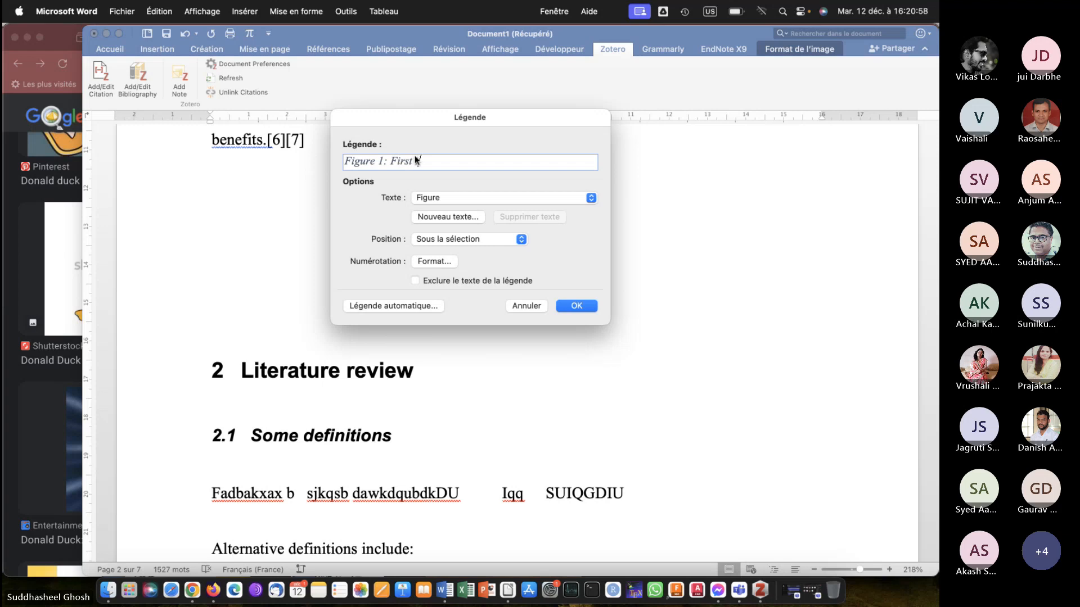
text( image of do)
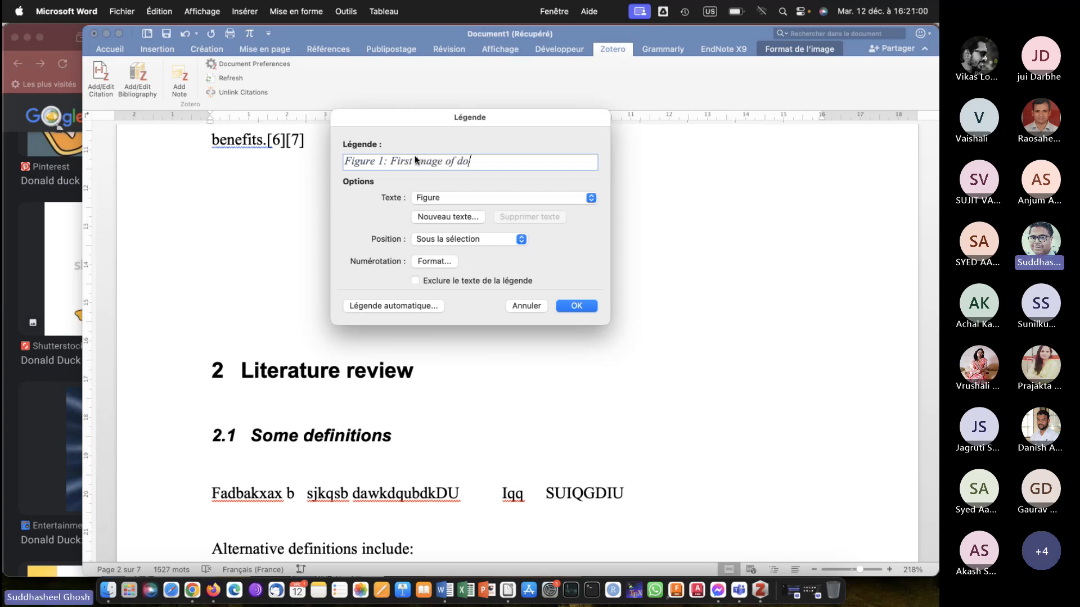
text(nald duck)
key(Return)
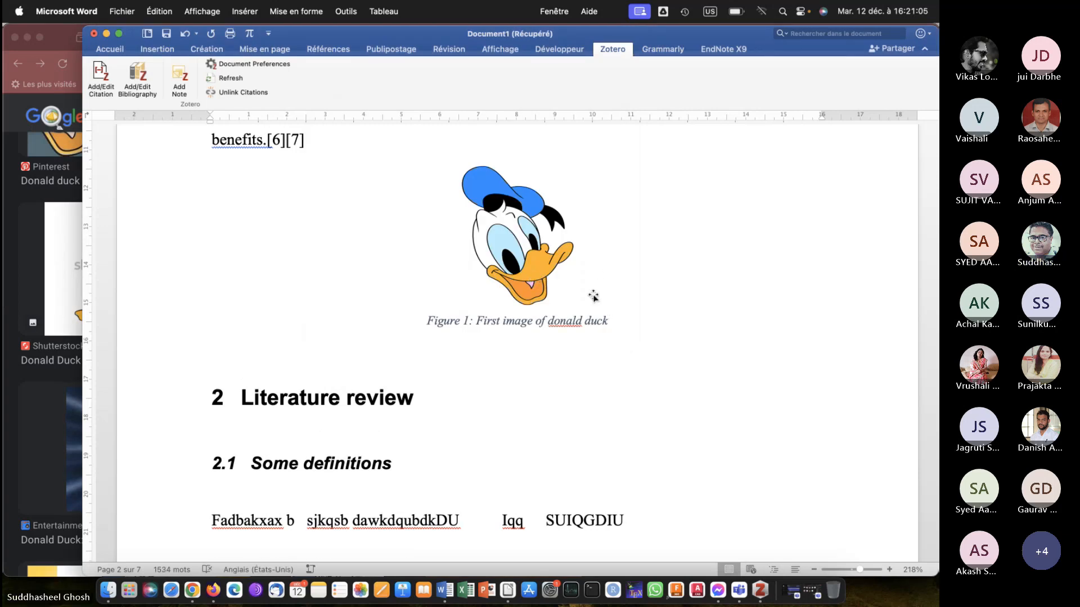
Insert the caption "Figure 2: Second image of donald duck" below the full-body Donald Duck picture.
scroll(594, 295, down, 15)
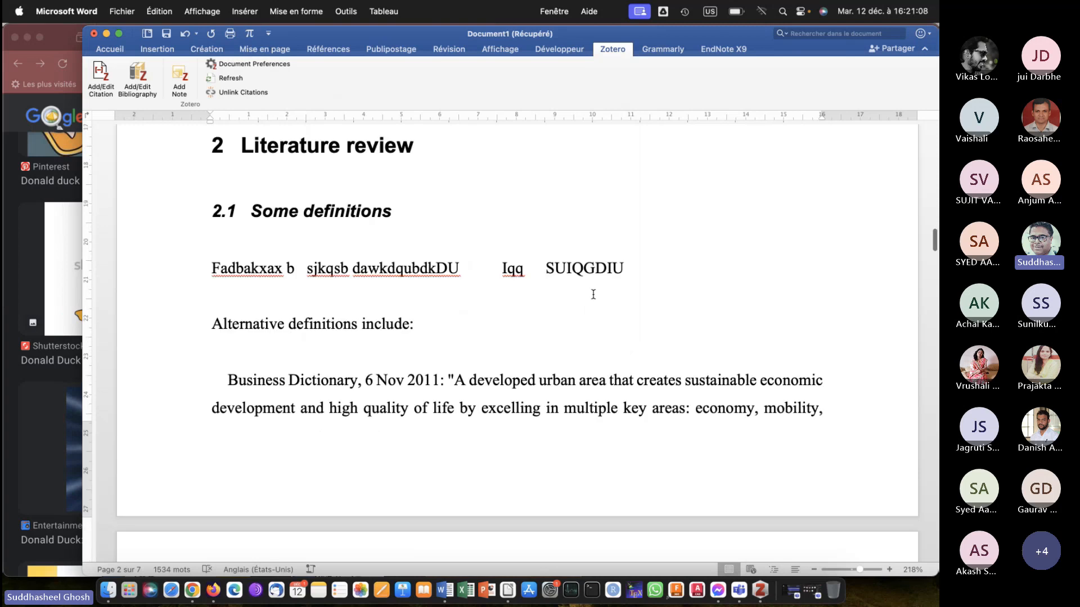
scroll(590, 294, down, 5)
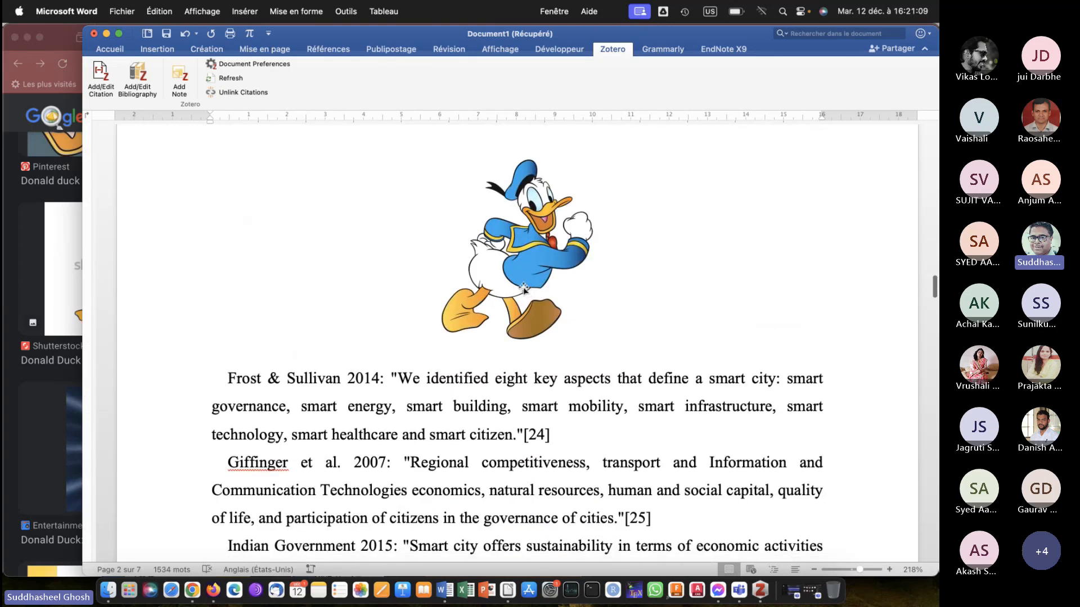
click(523, 290)
right_click(523, 290)
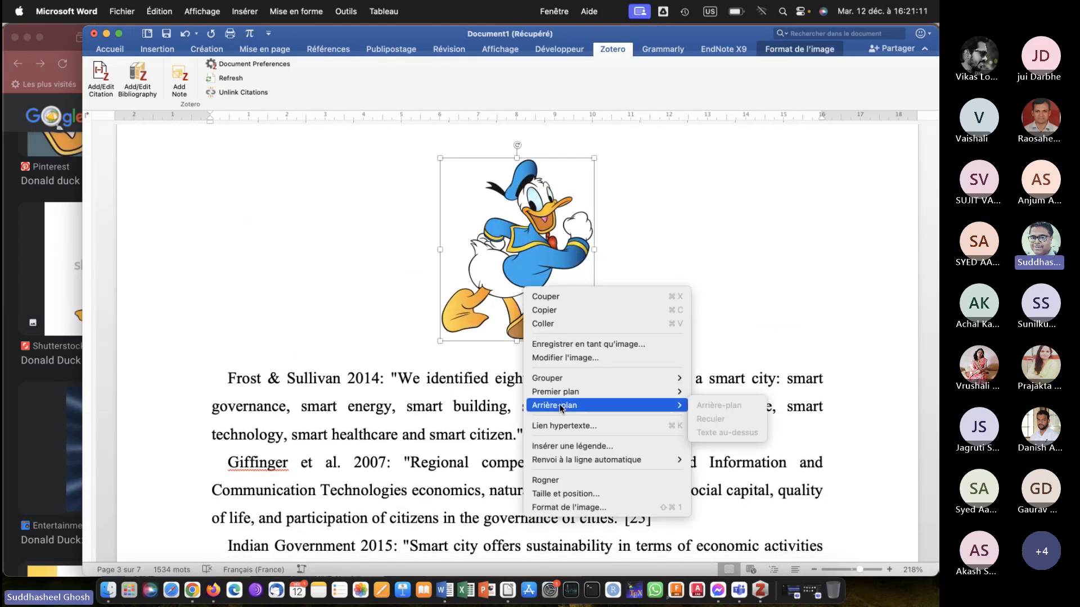
click(568, 446)
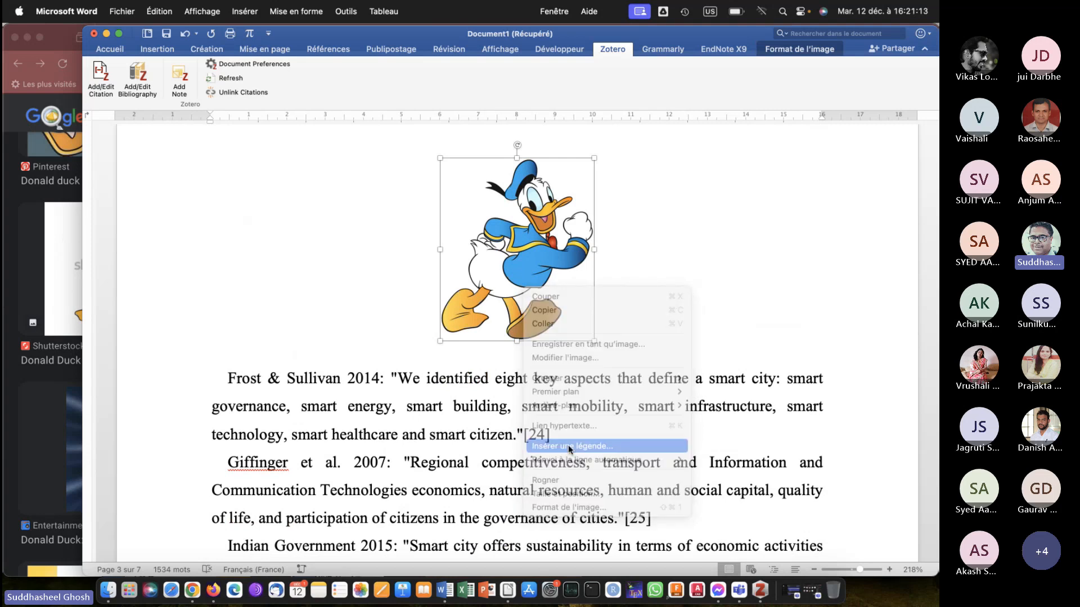
text(: )
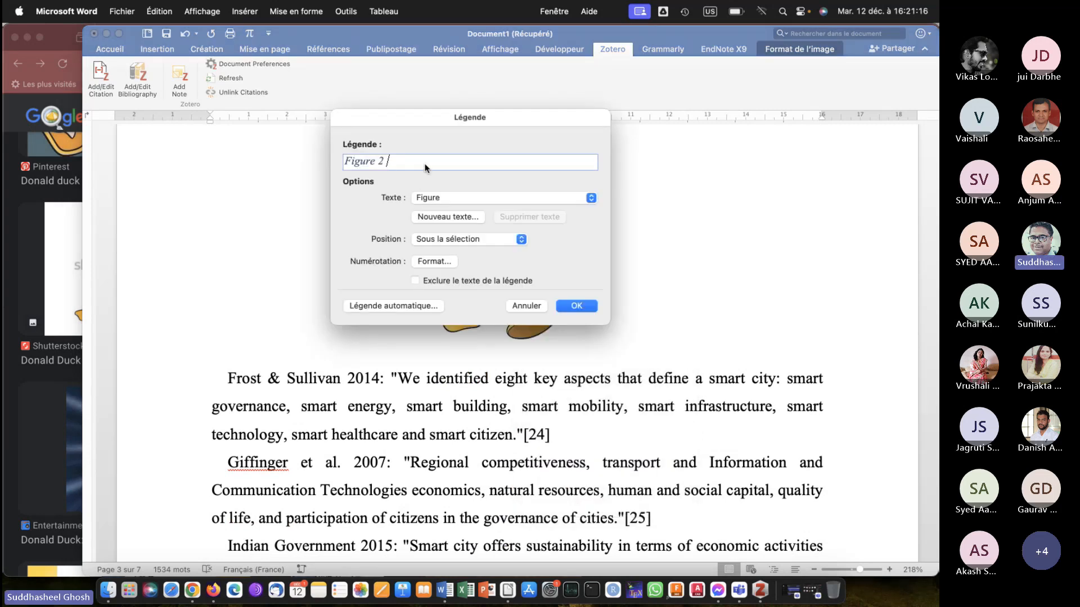
text(Second )
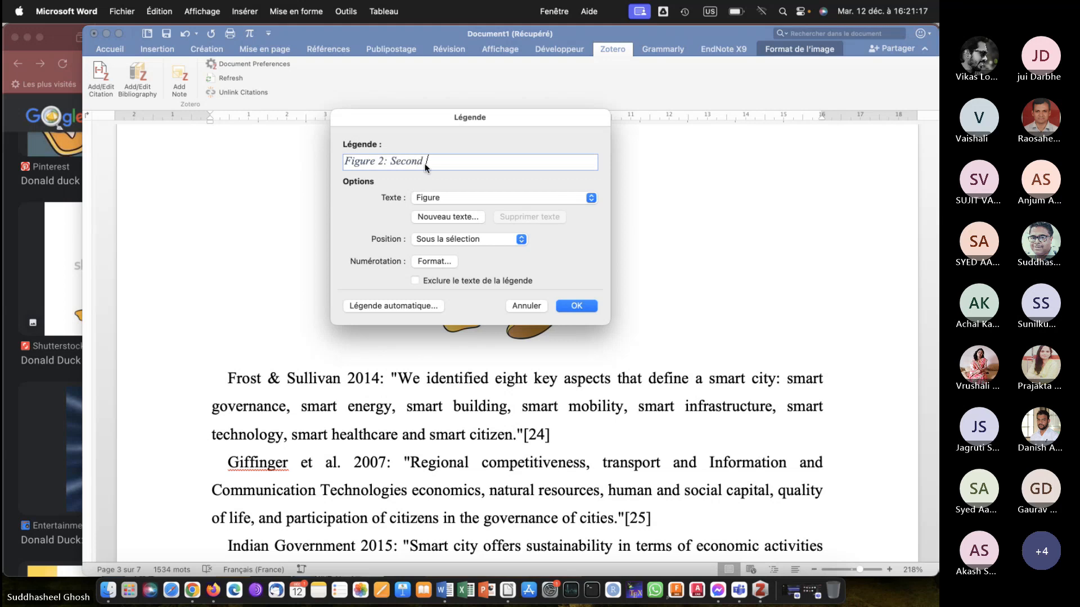
text(image of donald duck)
key(Return)
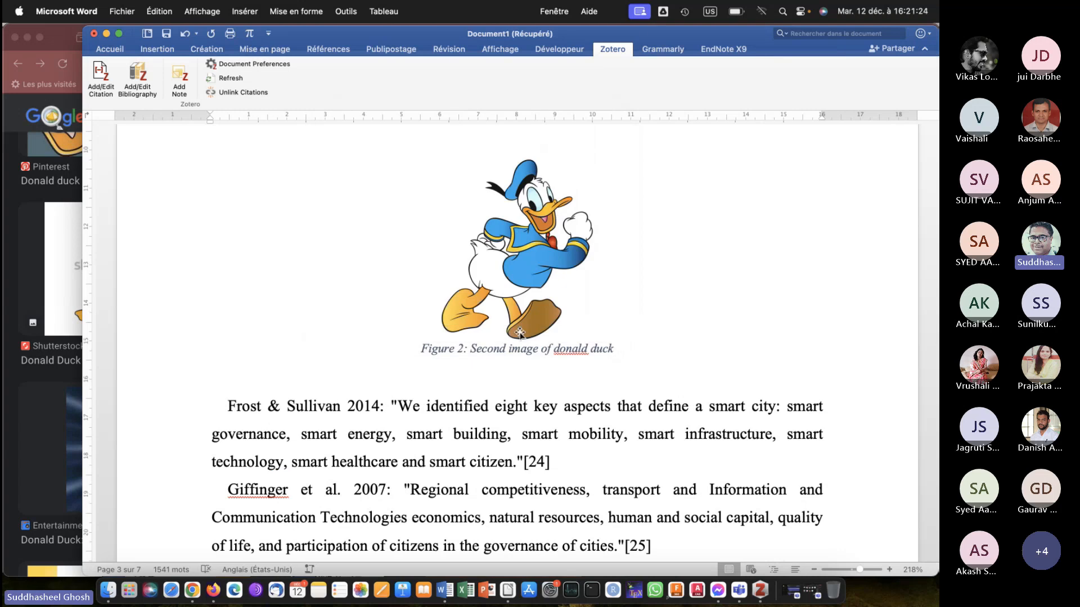
Add three empty lines after the Business Dictionary definition ending in [18] and place the insertion point on the first of them.
scroll(554, 397, up, 20)
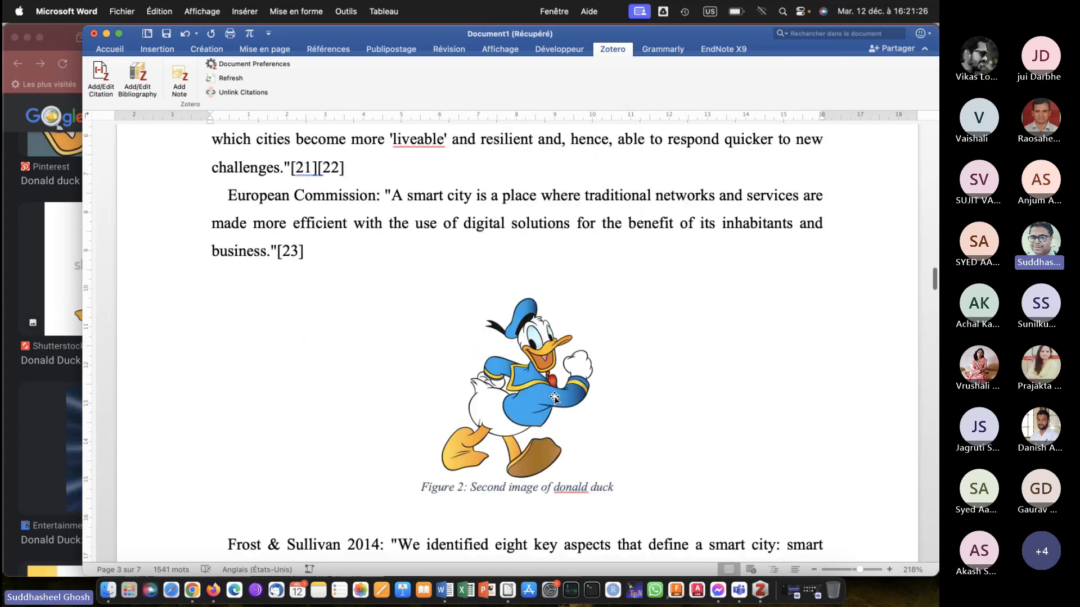
scroll(554, 398, up, 5)
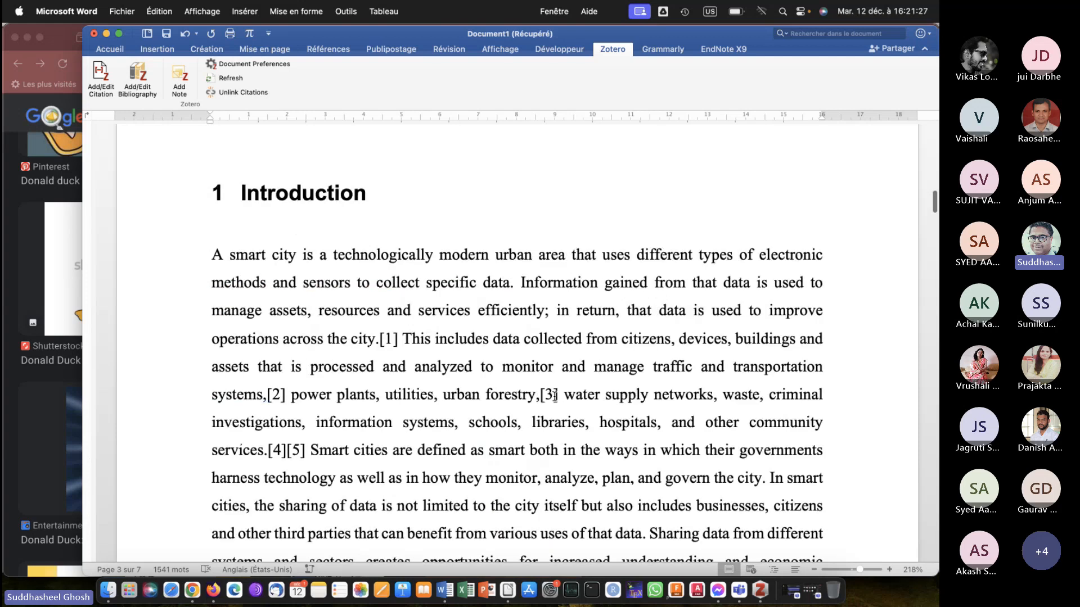
scroll(554, 396, down, 20)
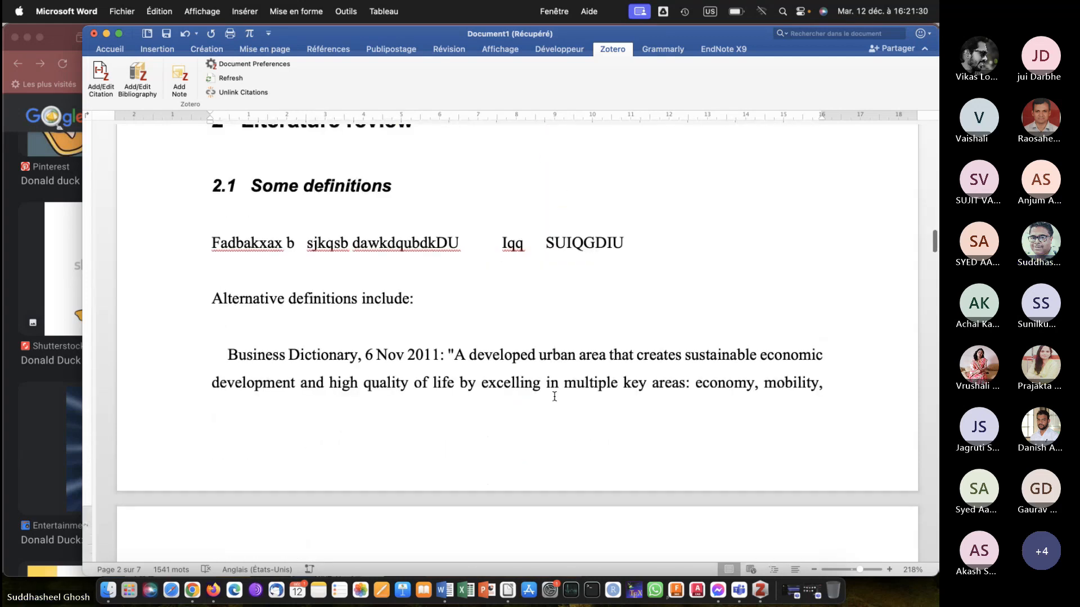
scroll(555, 397, down, 10)
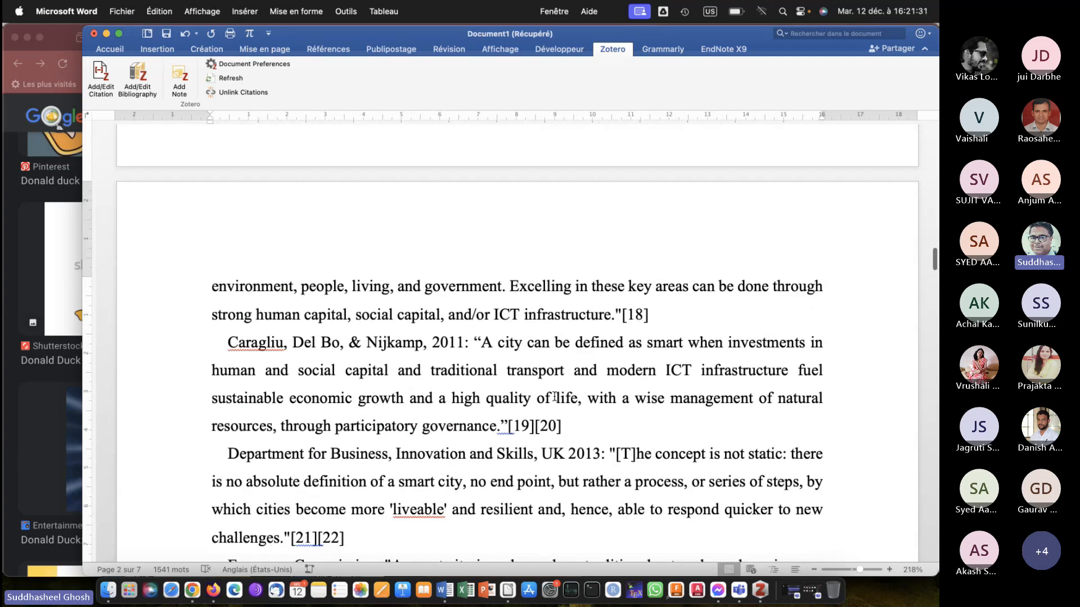
click(678, 319)
key(Return)
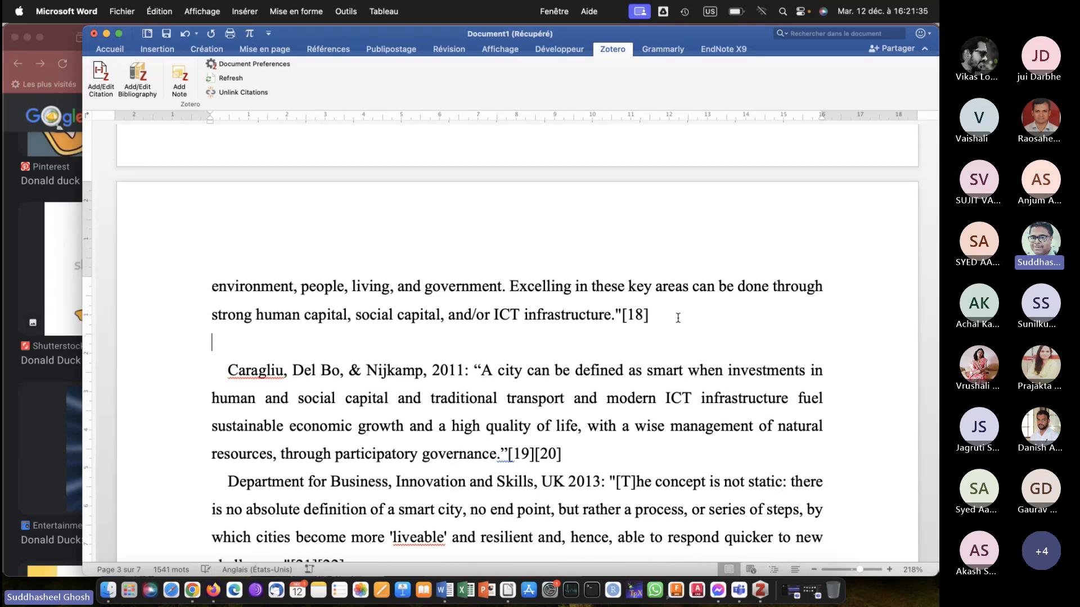
key(Return)
key(Return)
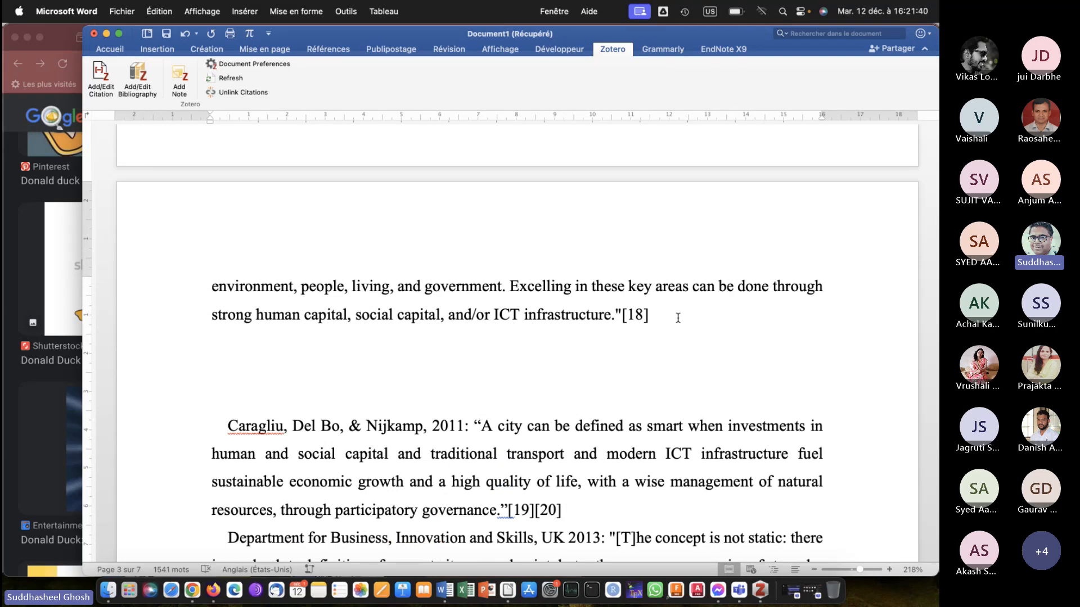
scroll(678, 318, down, 15)
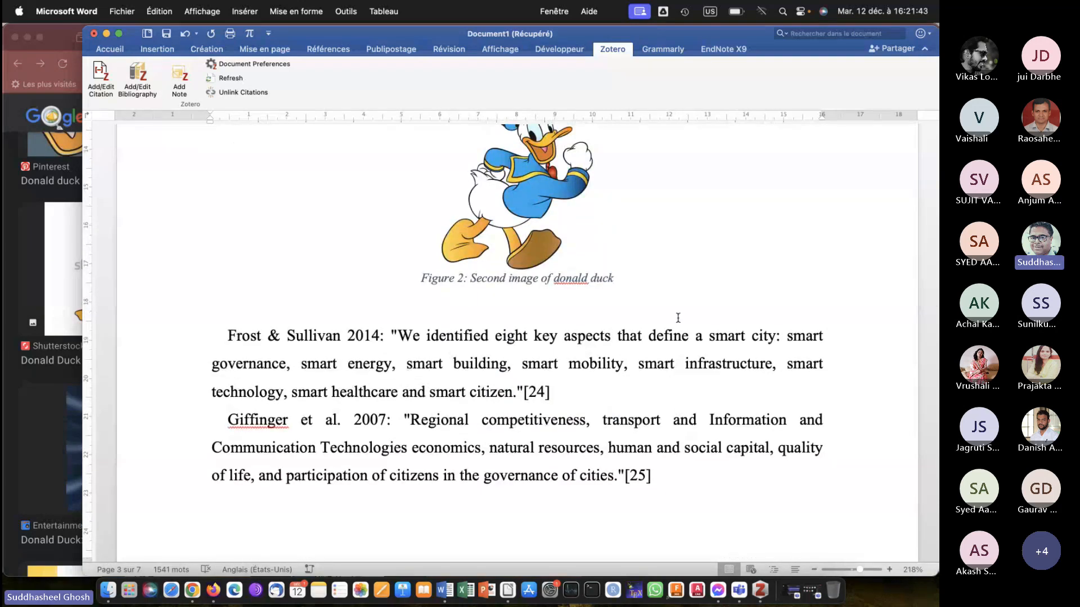
scroll(677, 318, up, 15)
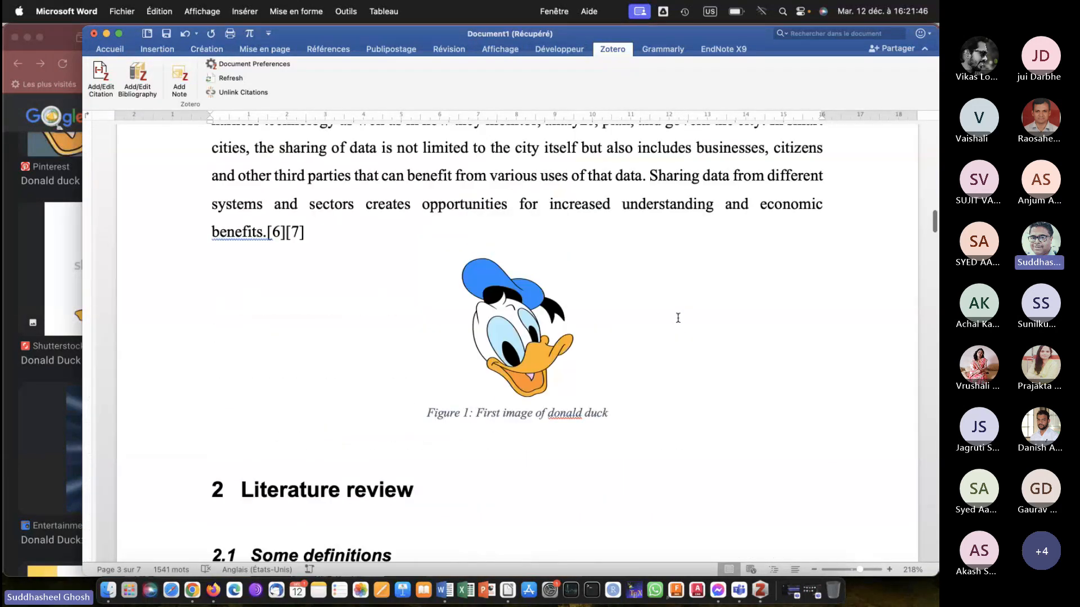
scroll(617, 347, down, 20)
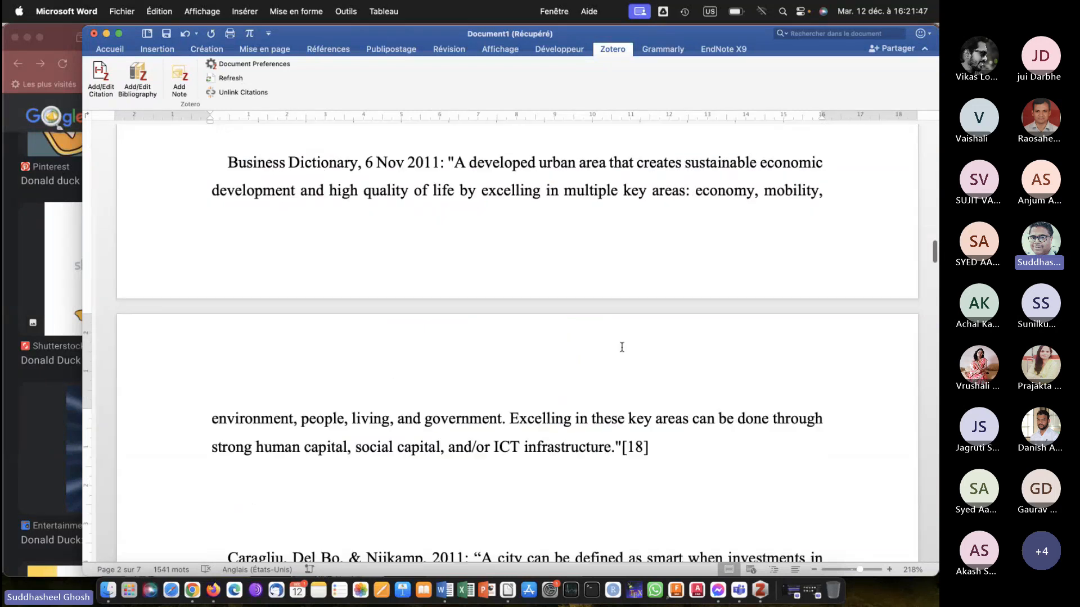
scroll(622, 347, up, 10)
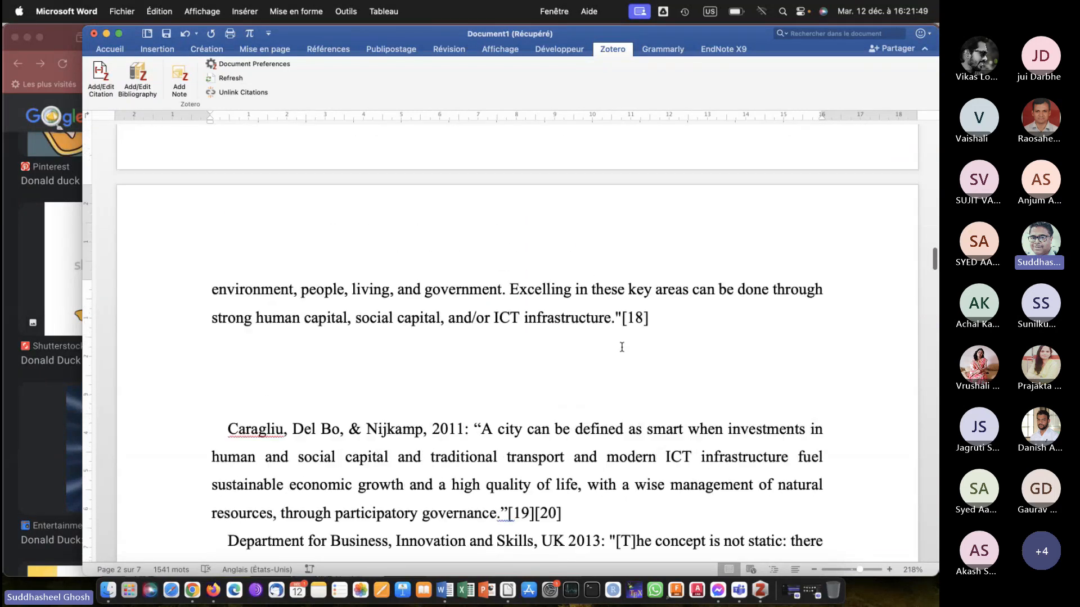
click(252, 412)
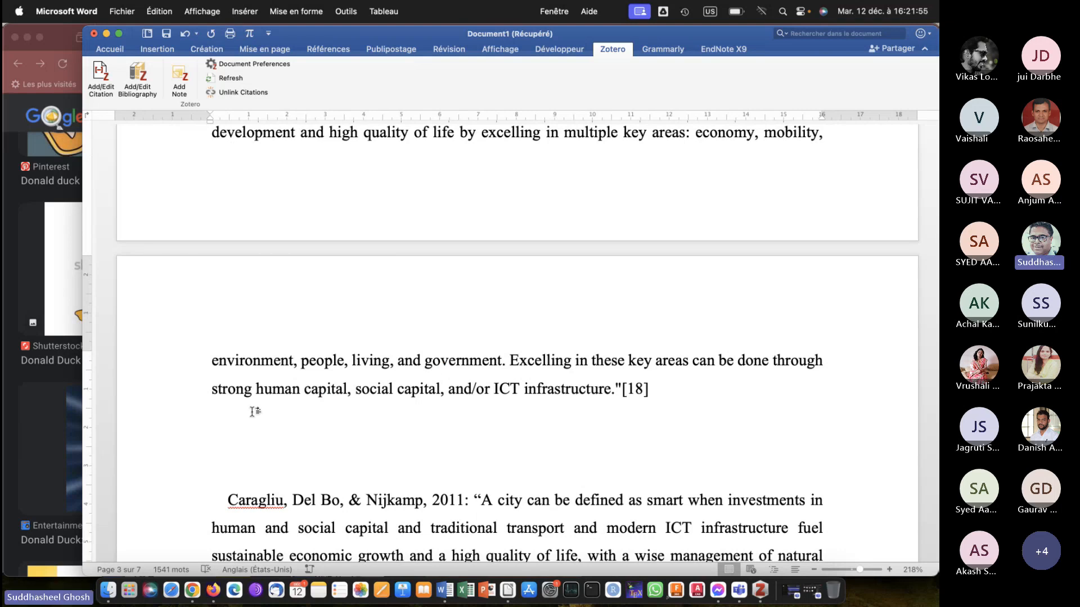
Switch to Firefox and replace the image search with "tom and jerry".
scroll(443, 381, down, 5)
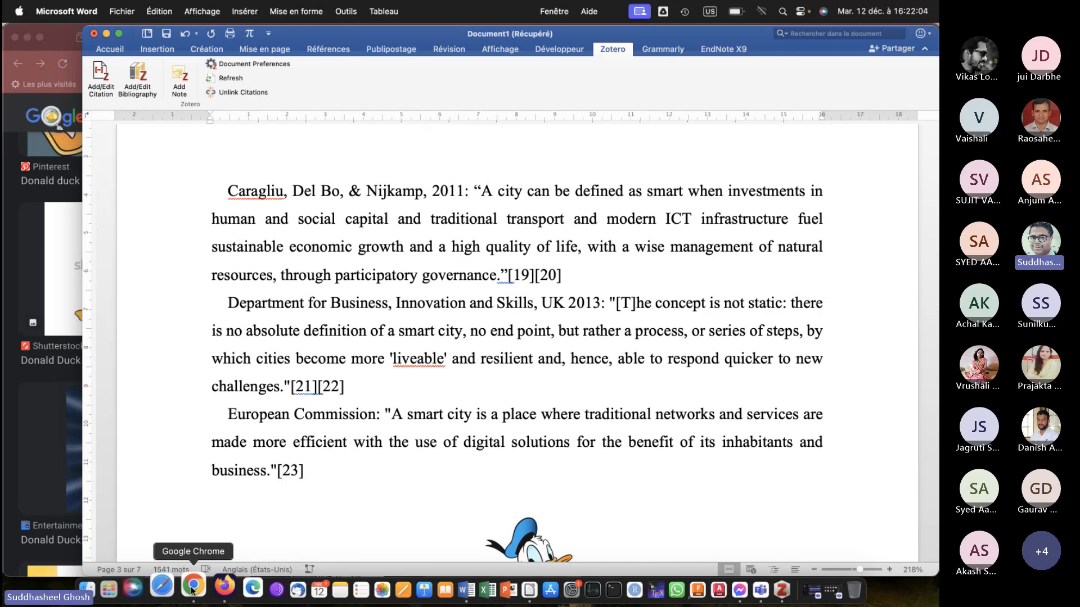
click(22, 297)
scroll(312, 309, up, 5)
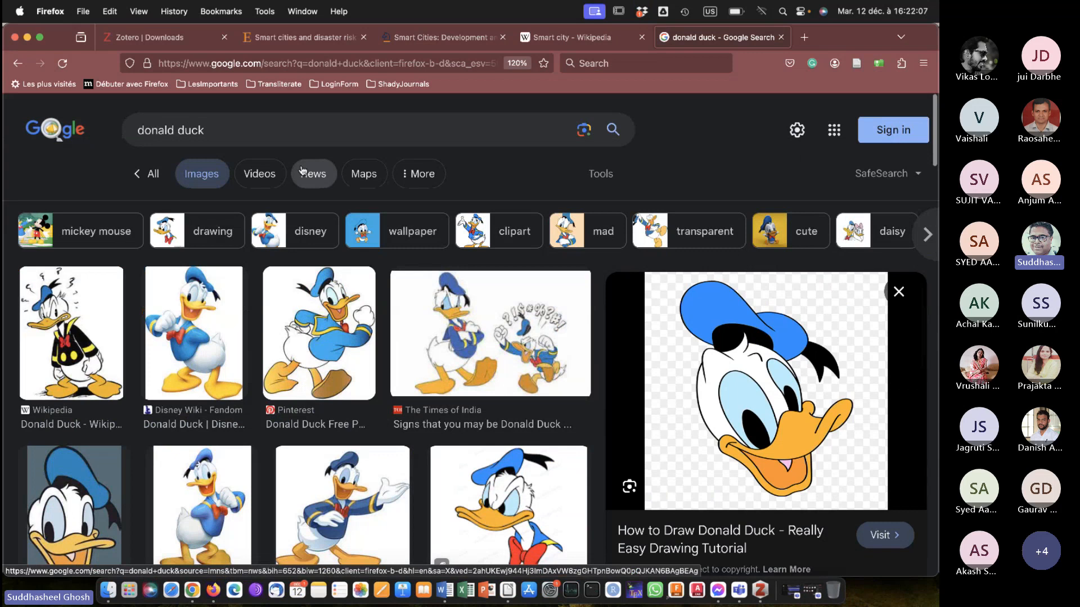
triple_click(300, 125)
text(tom )
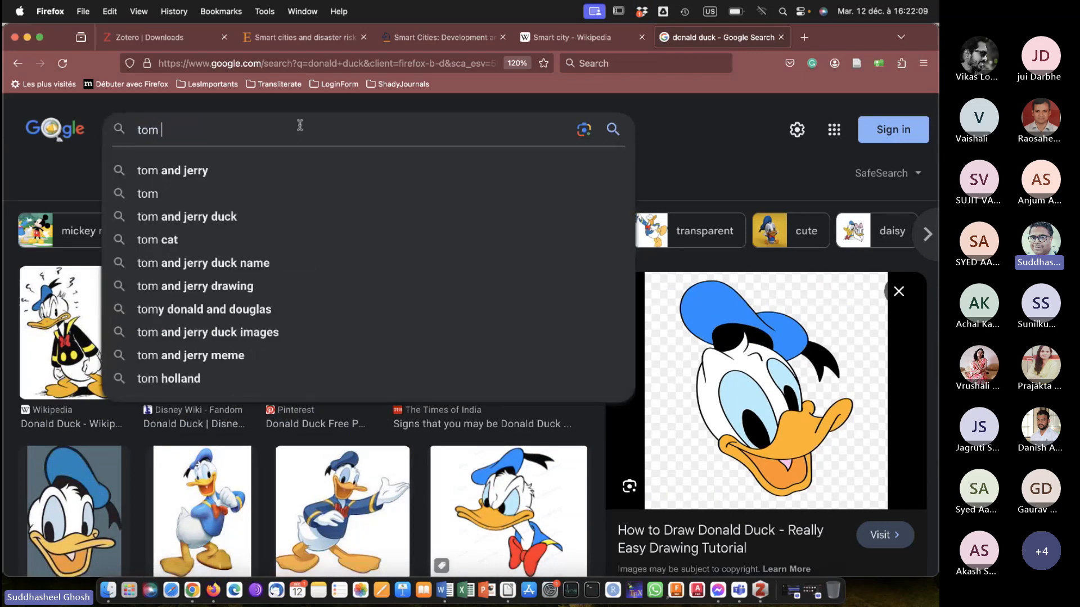
text(and jerry)
key(Return)
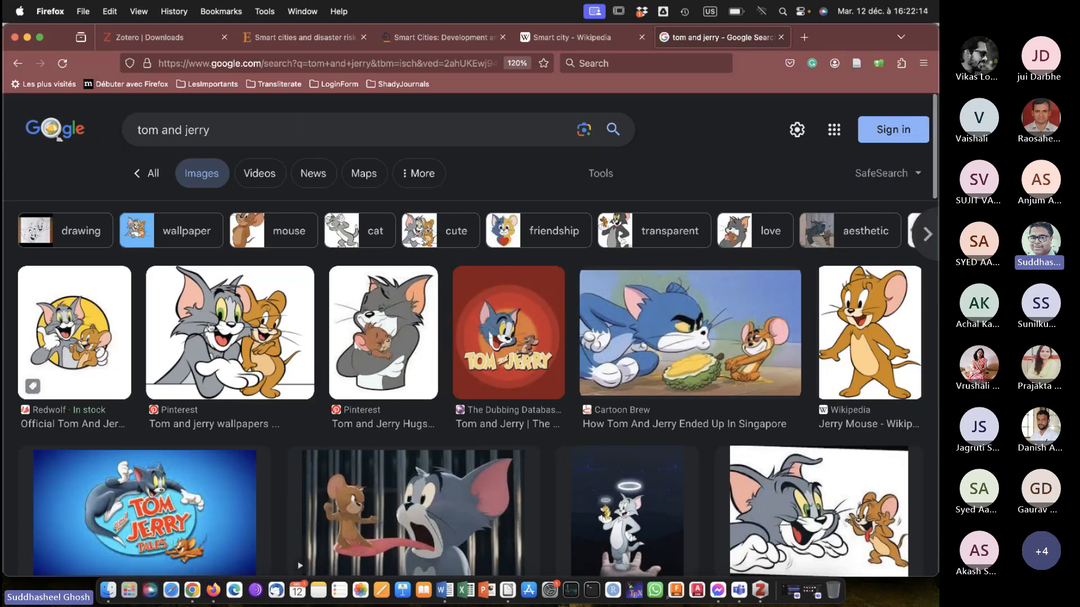
Copy the enlarged Pinterest "Tom and jerry wallpapers" picture from the image results and switch back to Microsoft Word.
click(210, 327)
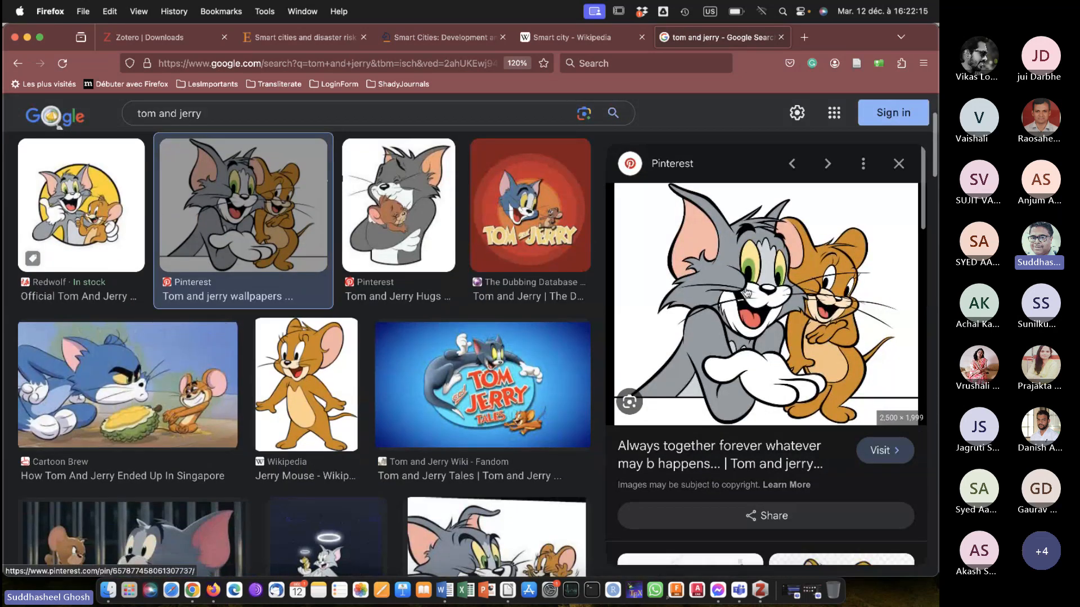
right_click(749, 288)
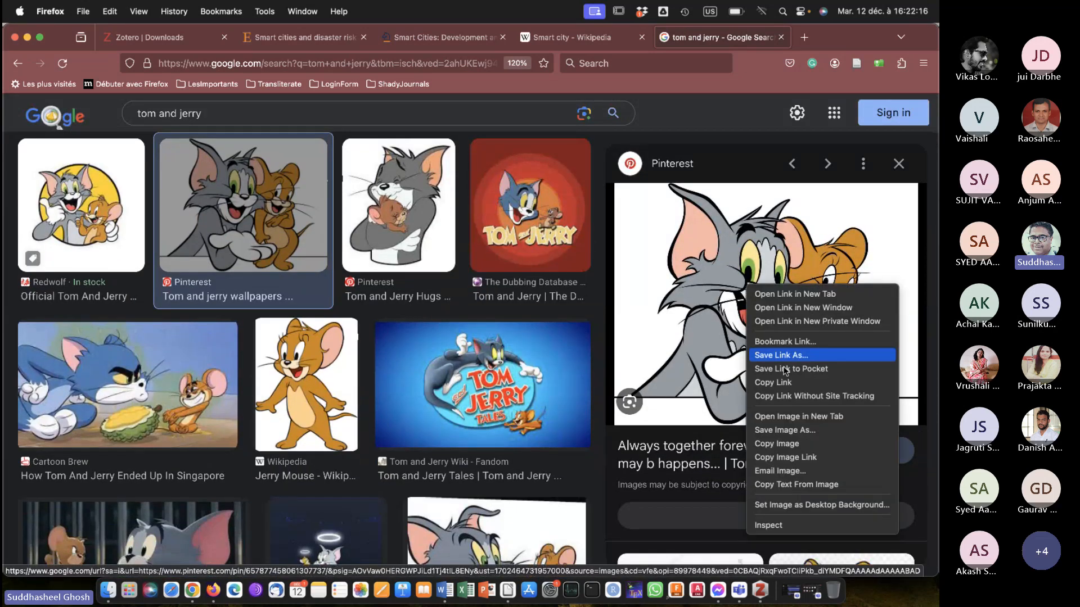
click(801, 445)
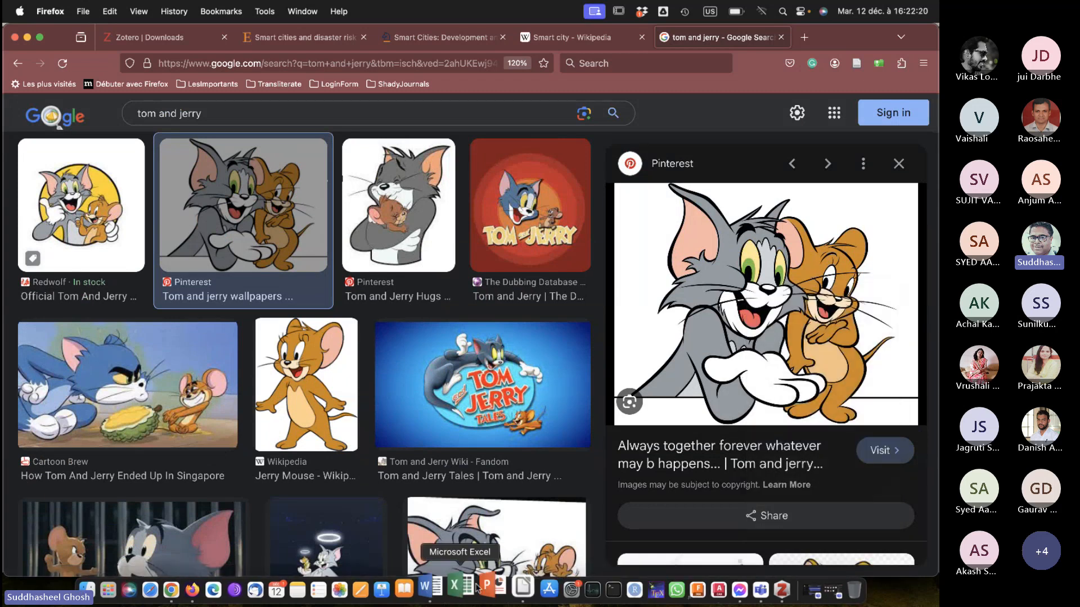
click(426, 587)
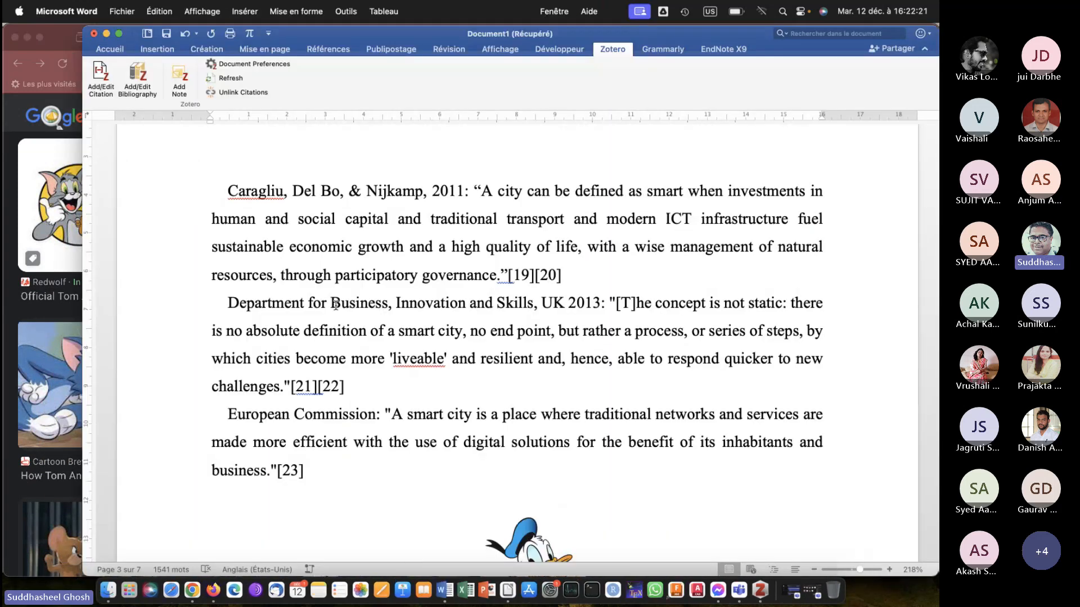
Paste the copied Tom and Jerry picture on the first empty line after the Business Dictionary definition ending in [18].
scroll(435, 314, up, 3)
click(313, 234)
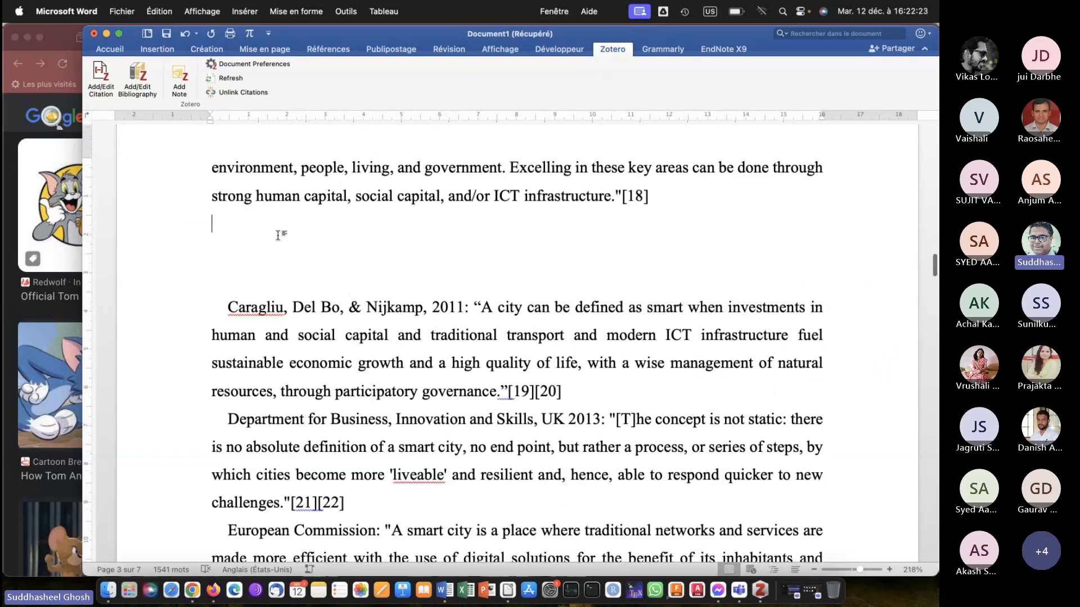
key(super+v)
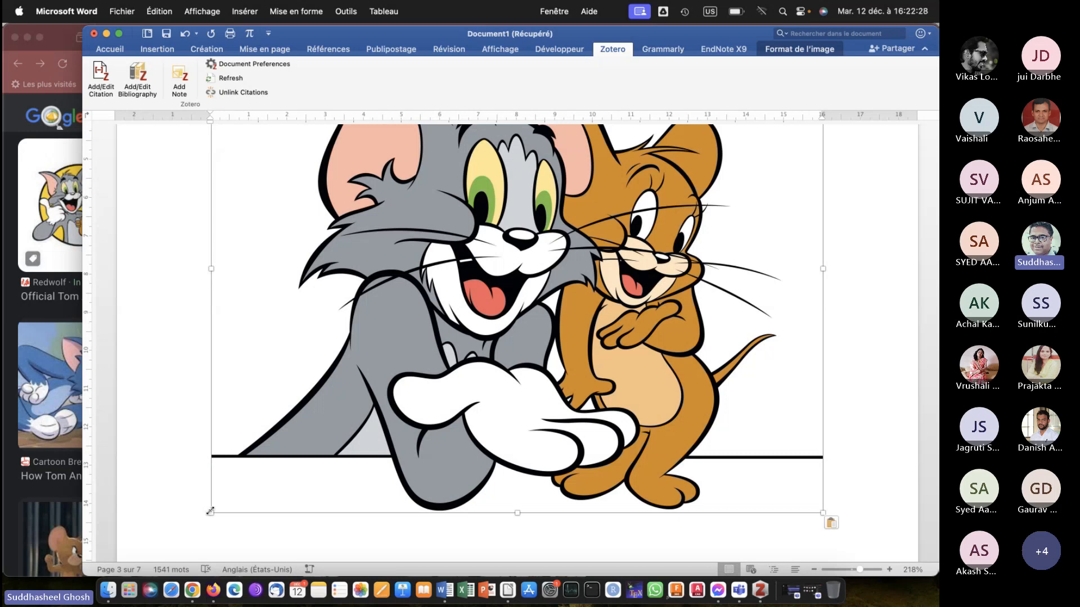
Shrink the Tom and Jerry picture proportionally to about 4.11 cm wide by 3.29 cm high and centre it on the page.
drag(210, 512, 551, 174)
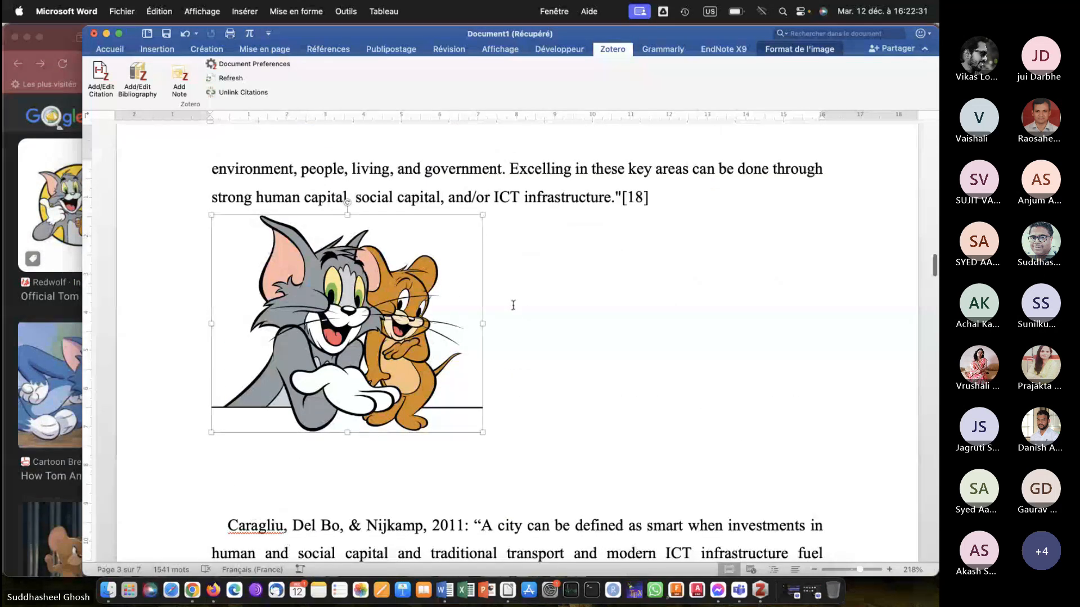
drag(482, 435, 370, 343)
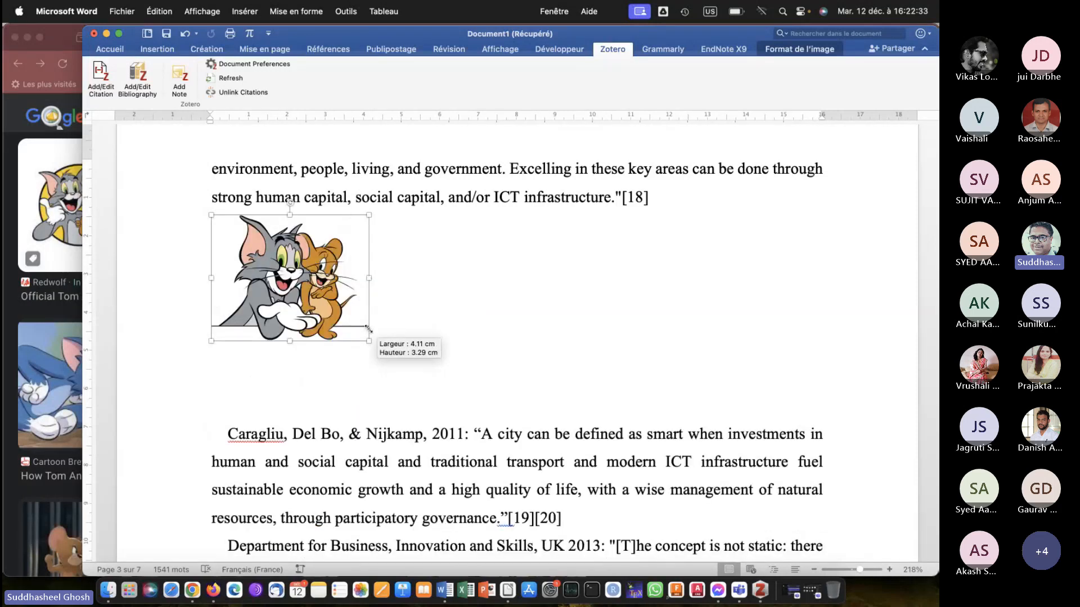
click(416, 307)
key(super+e)
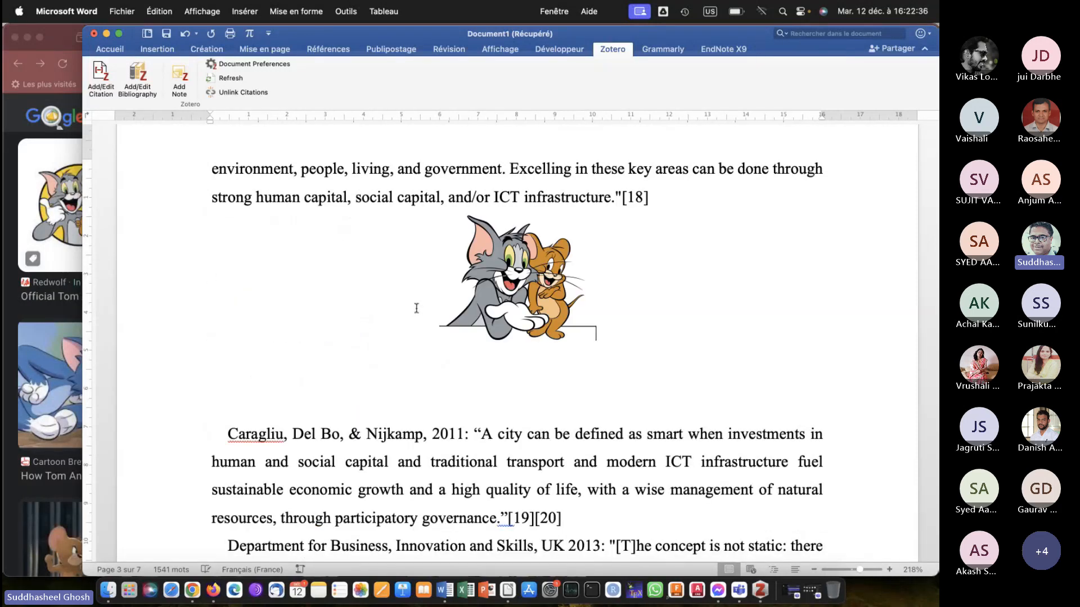
Insert the caption "Figure 2: Tom and jerry the good friends of donald duck" below the Tom and Jerry picture.
click(499, 302)
right_click(499, 302)
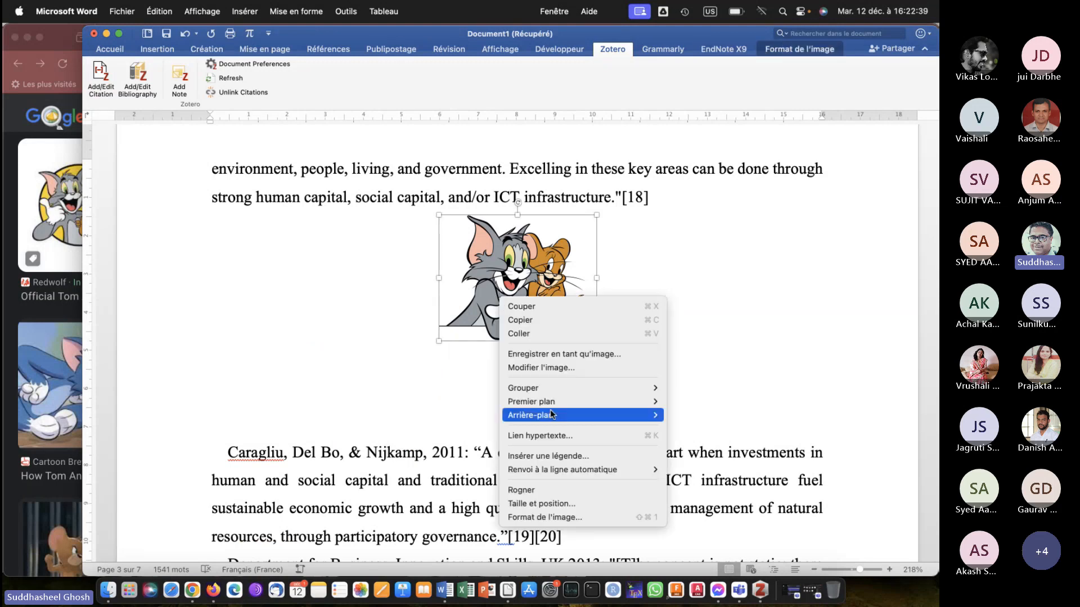
click(549, 457)
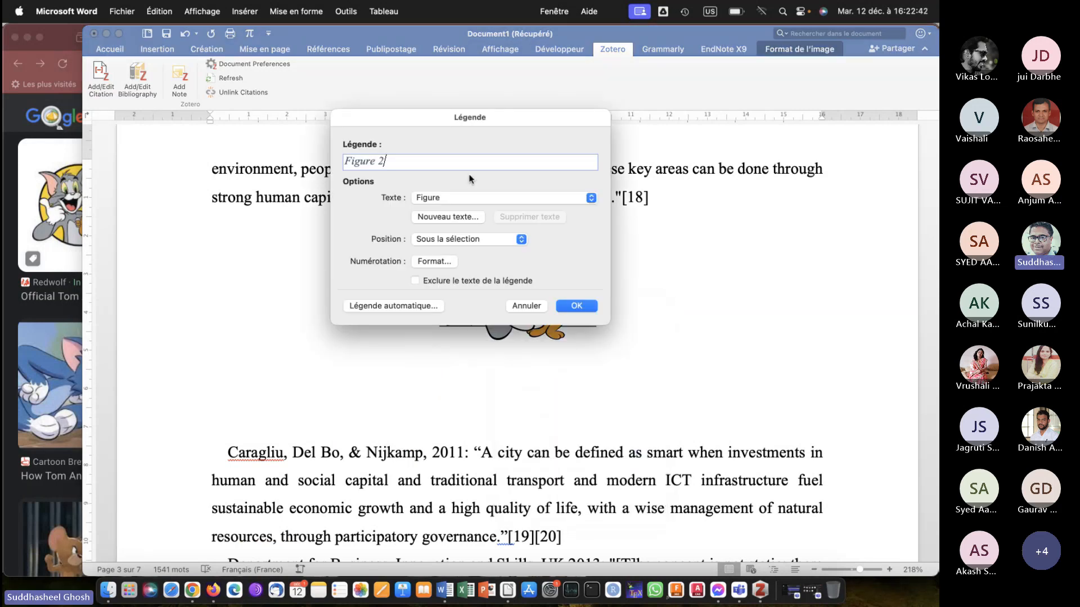
text(: Tom and jerry the good friends)
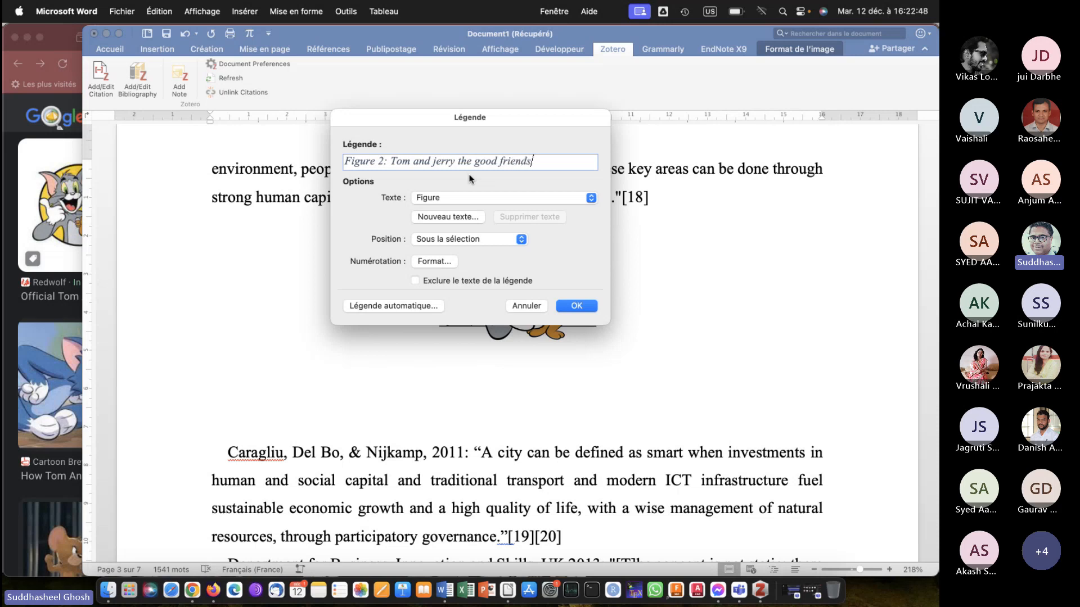
text( of donal)
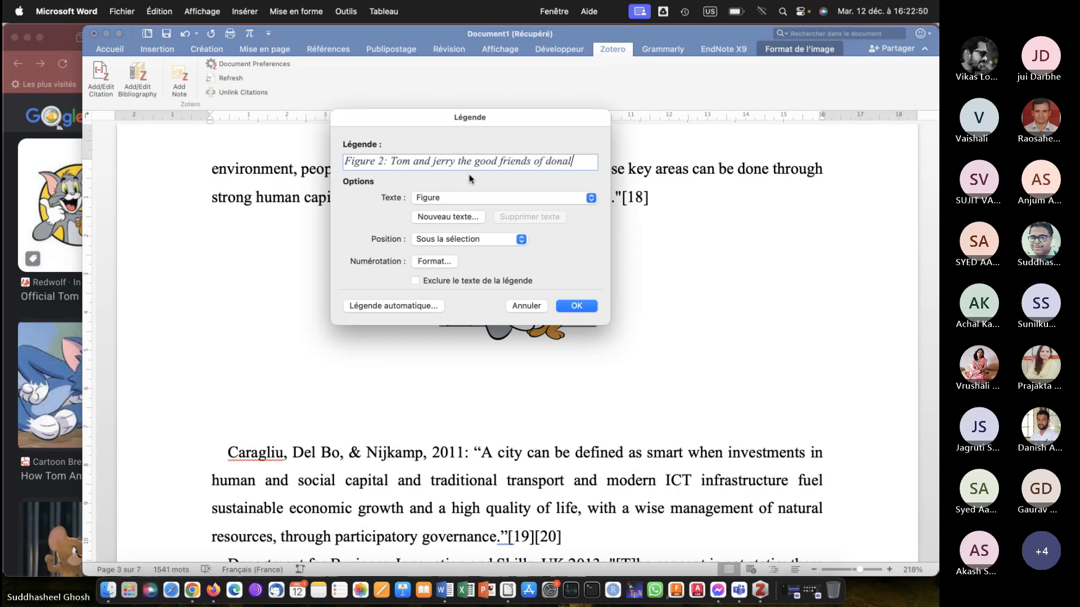
text(d duck)
key(Return)
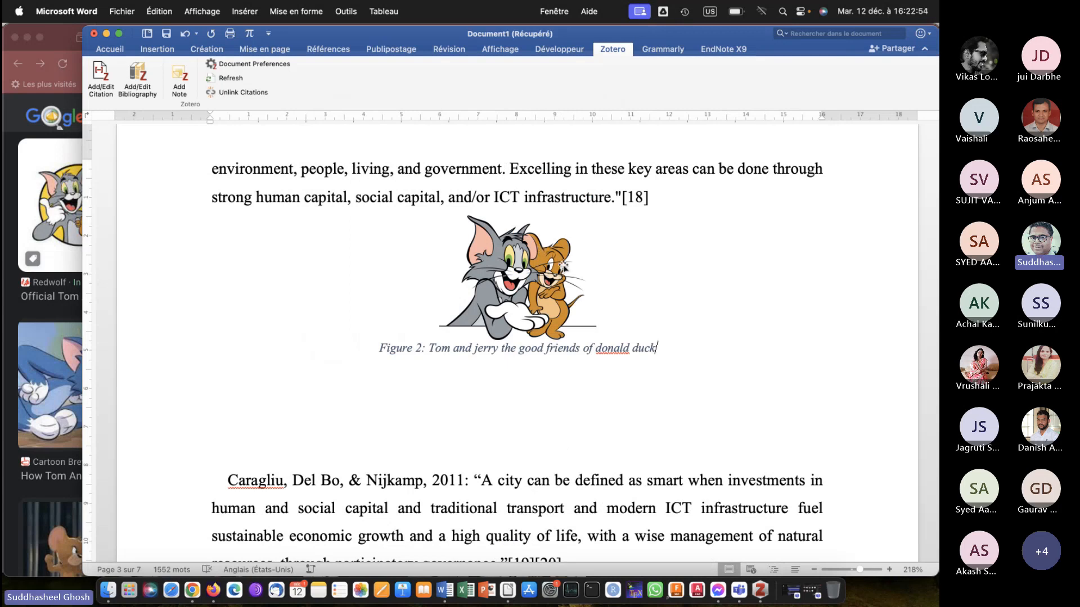
Delete the empty lines between the Tom and Jerry caption and the Caragliu definition.
click(224, 451)
key(BackSpace)
key(BackSpace)
key(BackSpace)
key(BackSpace)
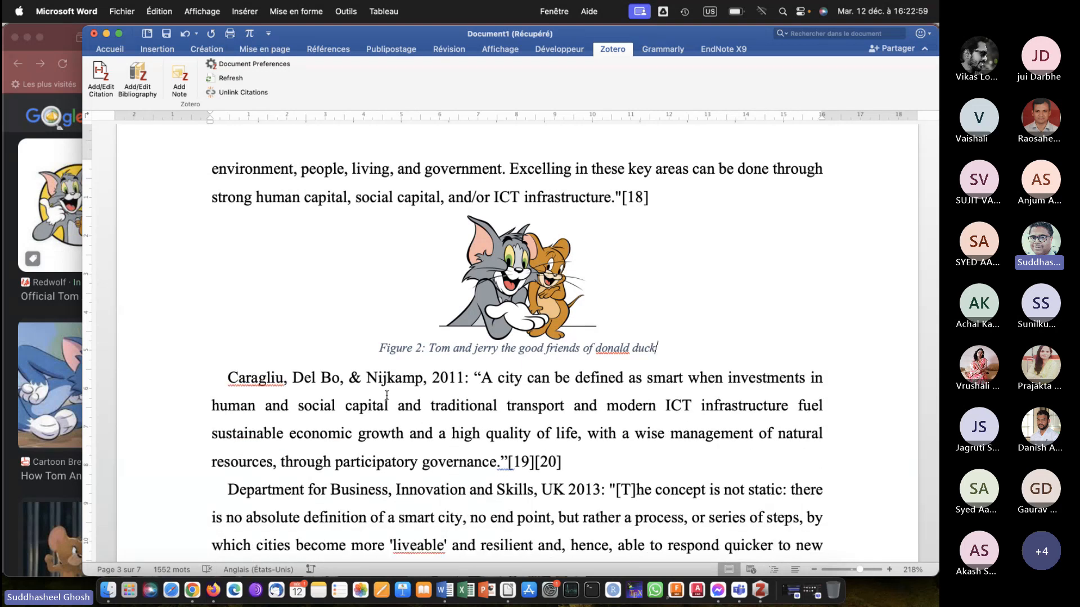
Insert a table of illustrations for the Figure captions below the table of contents, using the template format with dotted leaders and page numbers.
scroll(386, 395, down, 3)
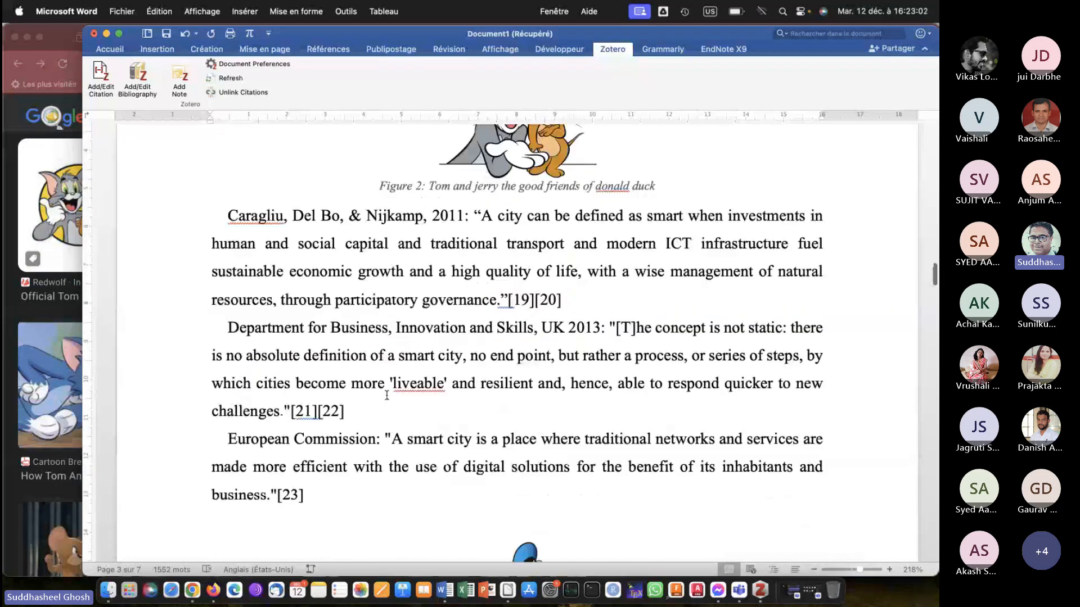
scroll(386, 396, down, 6)
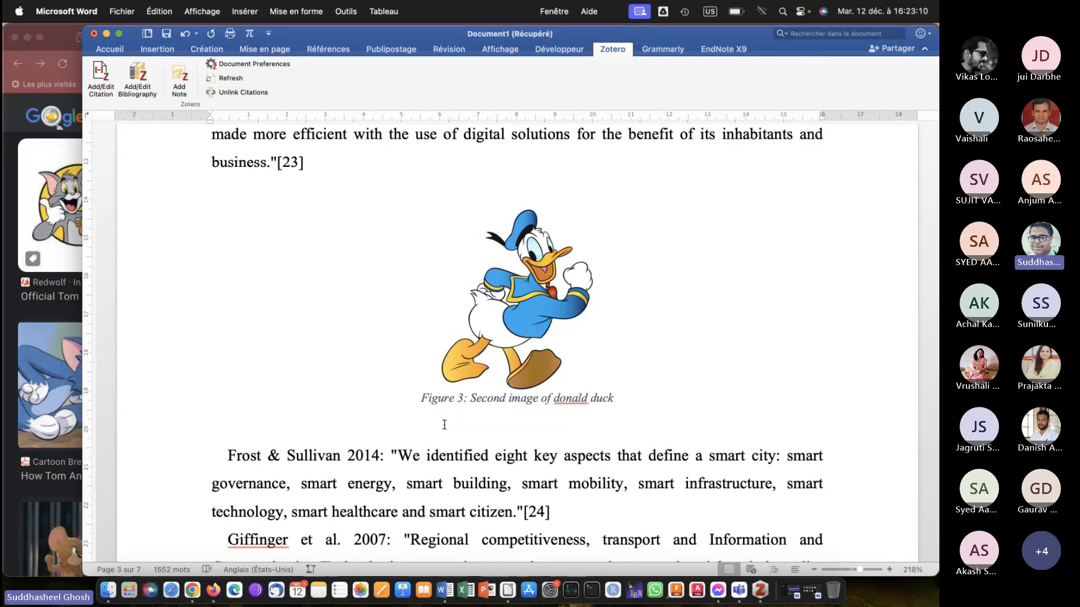
scroll(453, 416, up, 5)
scroll(444, 425, up, 15)
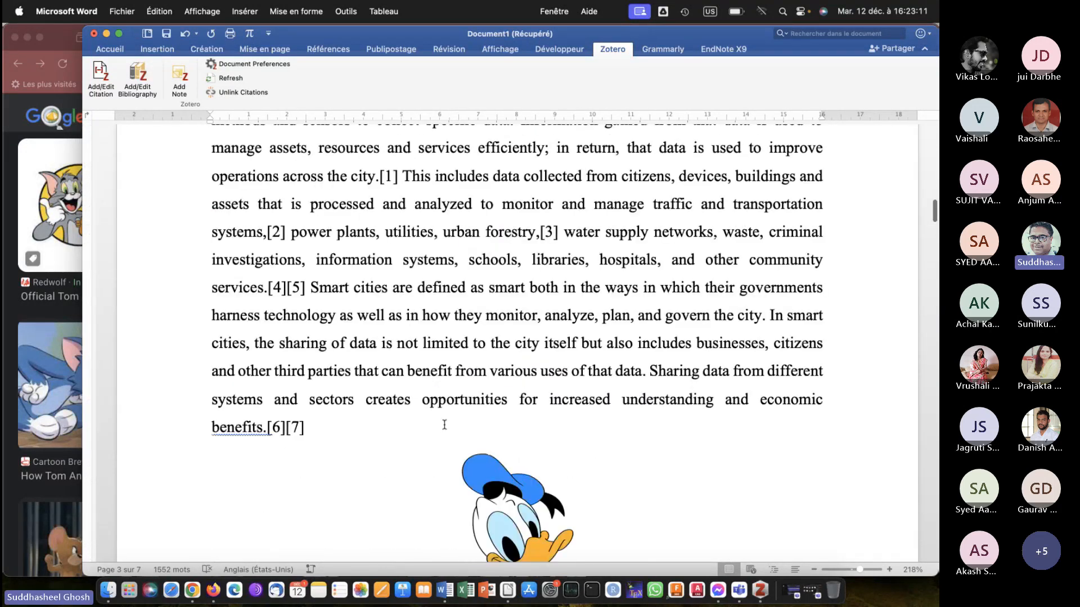
scroll(445, 425, up, 5)
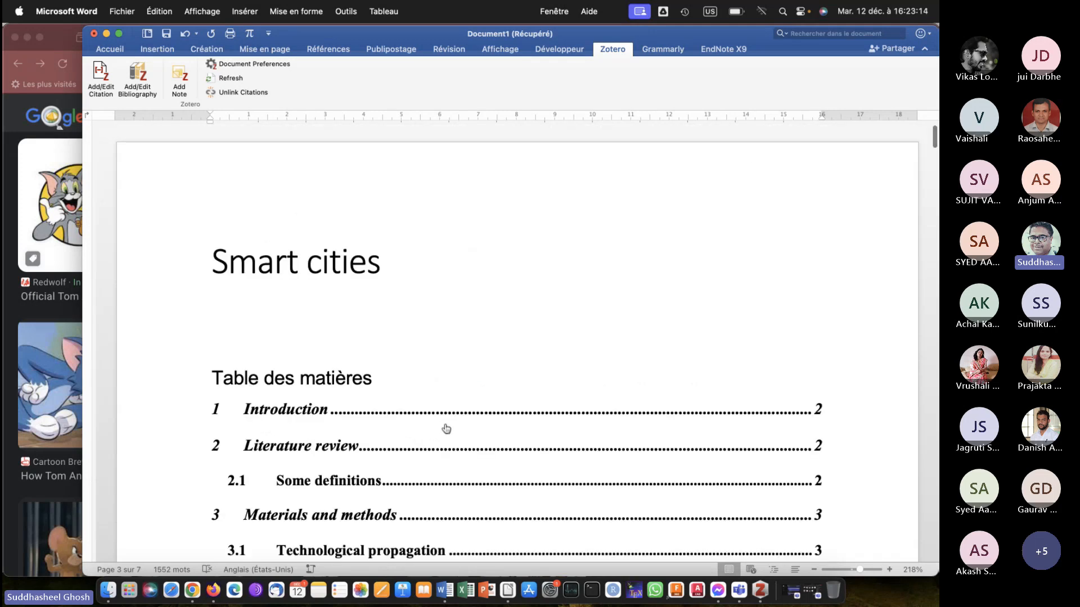
scroll(446, 429, down, 5)
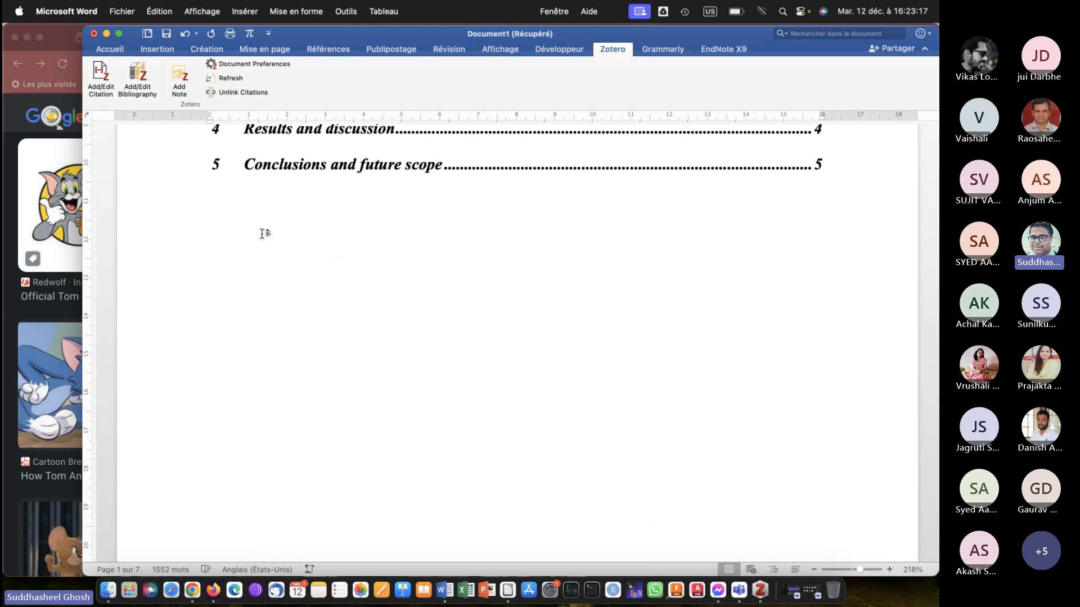
scroll(262, 233, up, 5)
scroll(262, 234, down, 6)
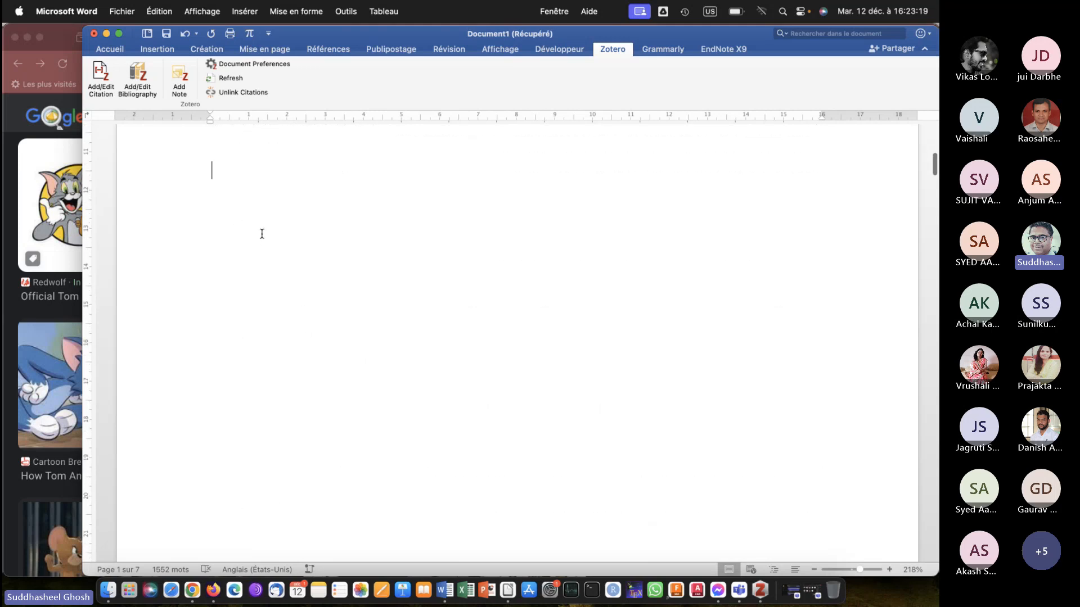
scroll(248, 259, up, 2)
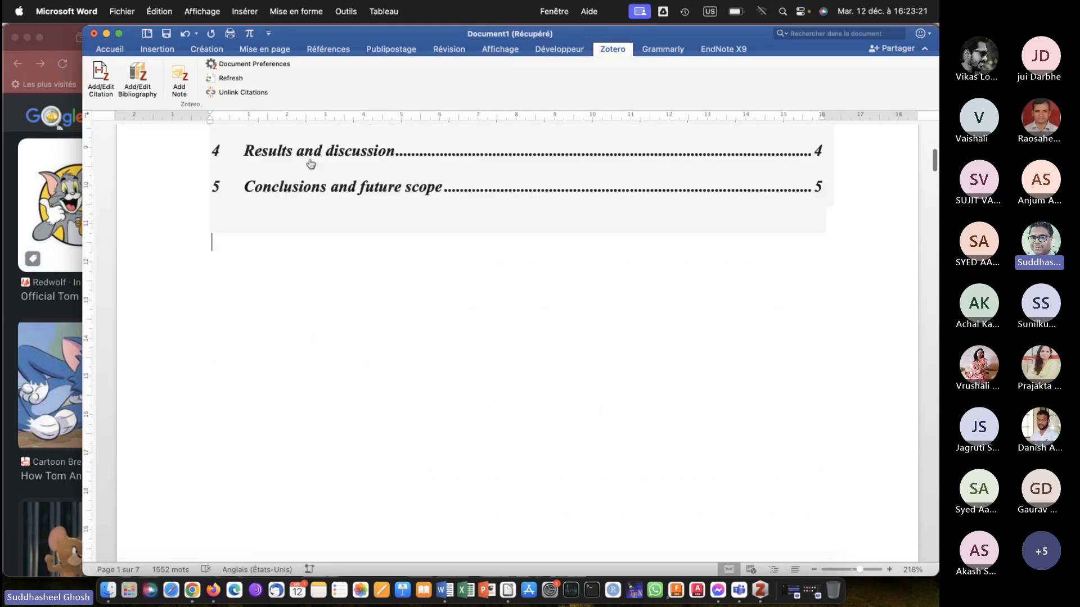
click(322, 48)
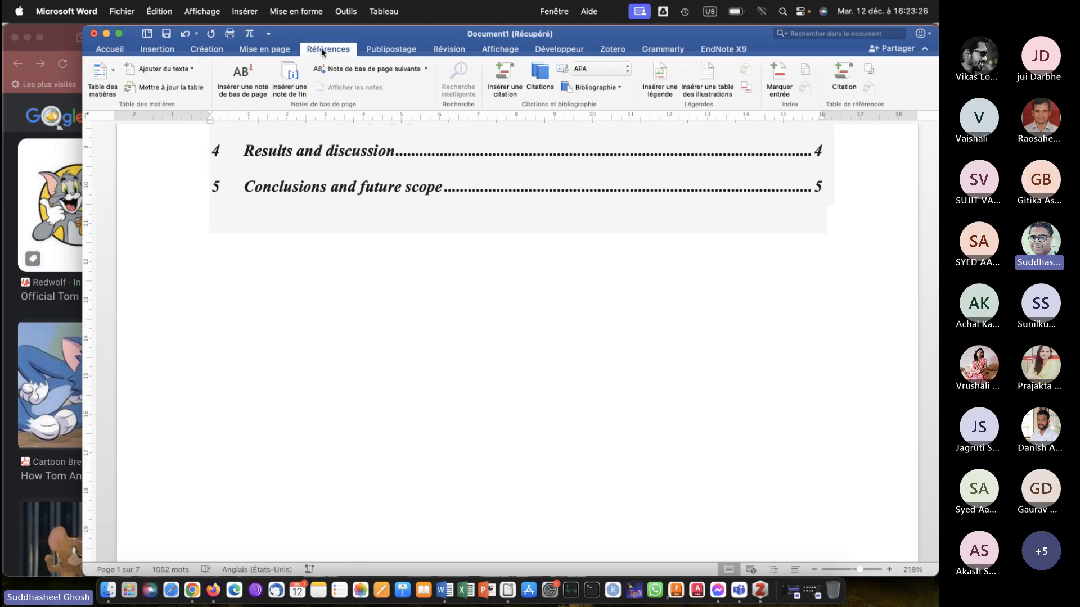
click(707, 69)
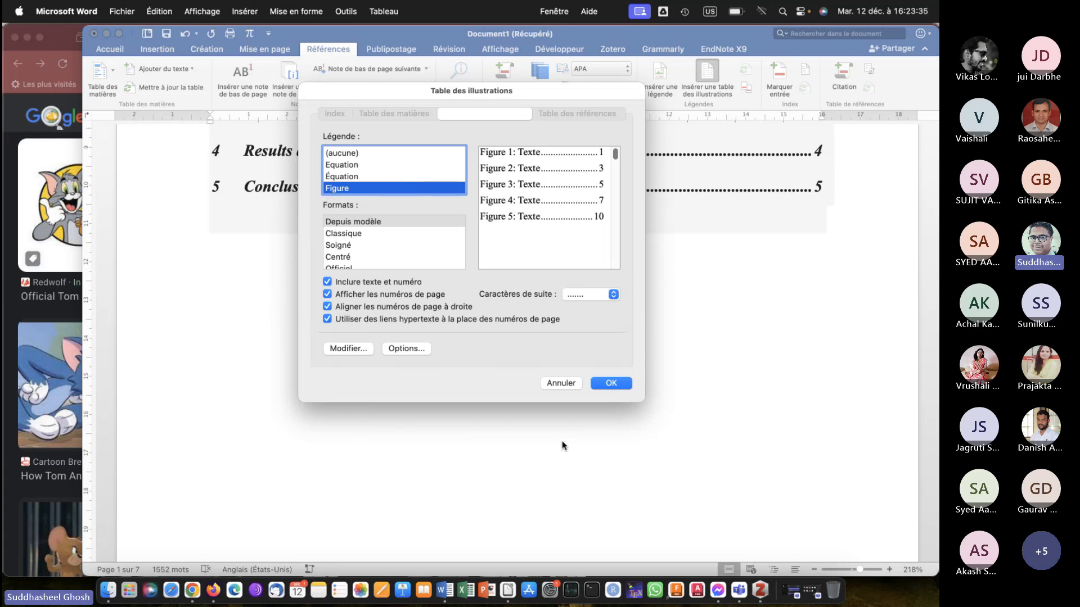
click(612, 383)
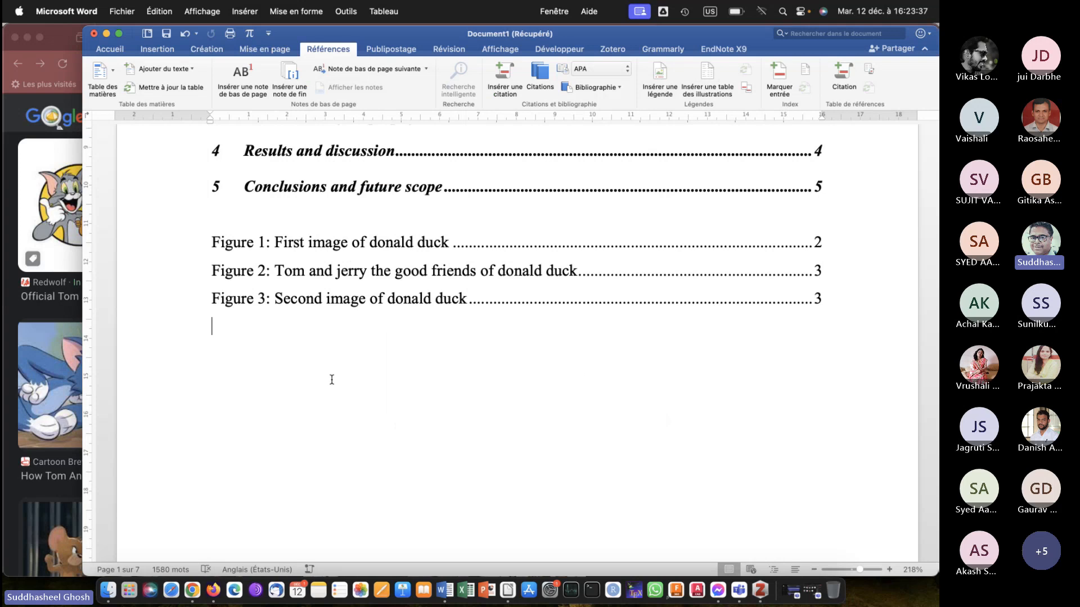
Add three empty lines after the Institute of Electrical and Electronics Engineers definition ending in [28][27] and place the insertion point on the first.
scroll(332, 380, up, 5)
scroll(332, 380, down, 7)
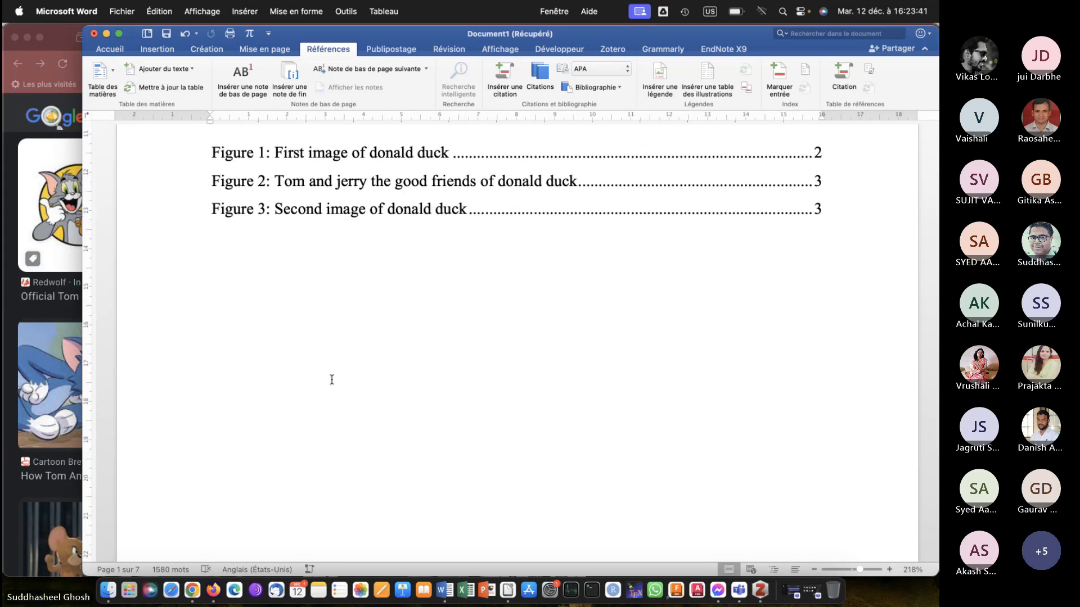
scroll(332, 380, up, 2)
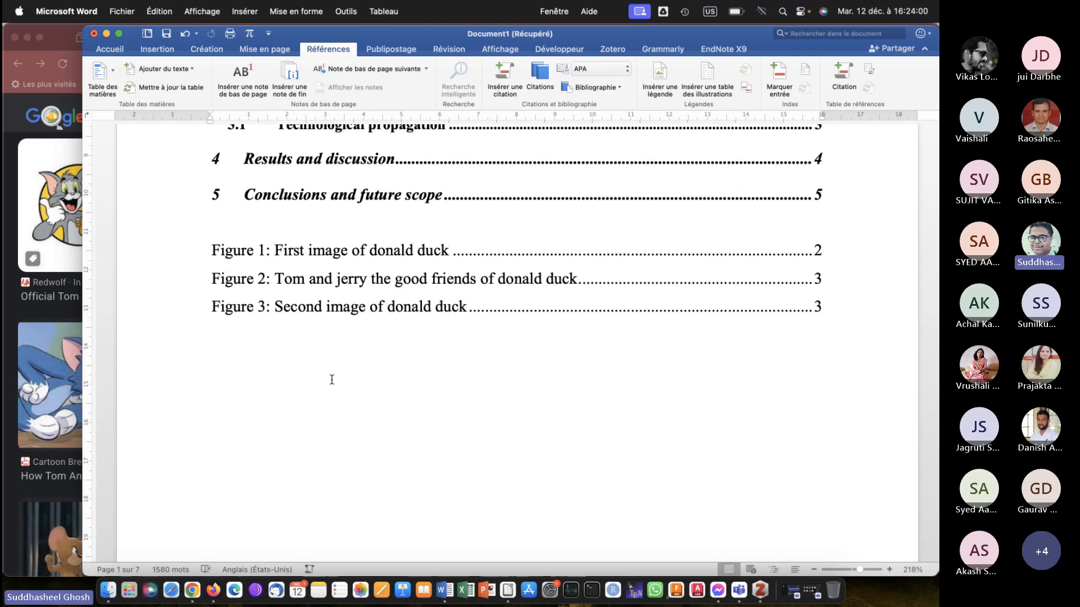
scroll(332, 380, down, 20)
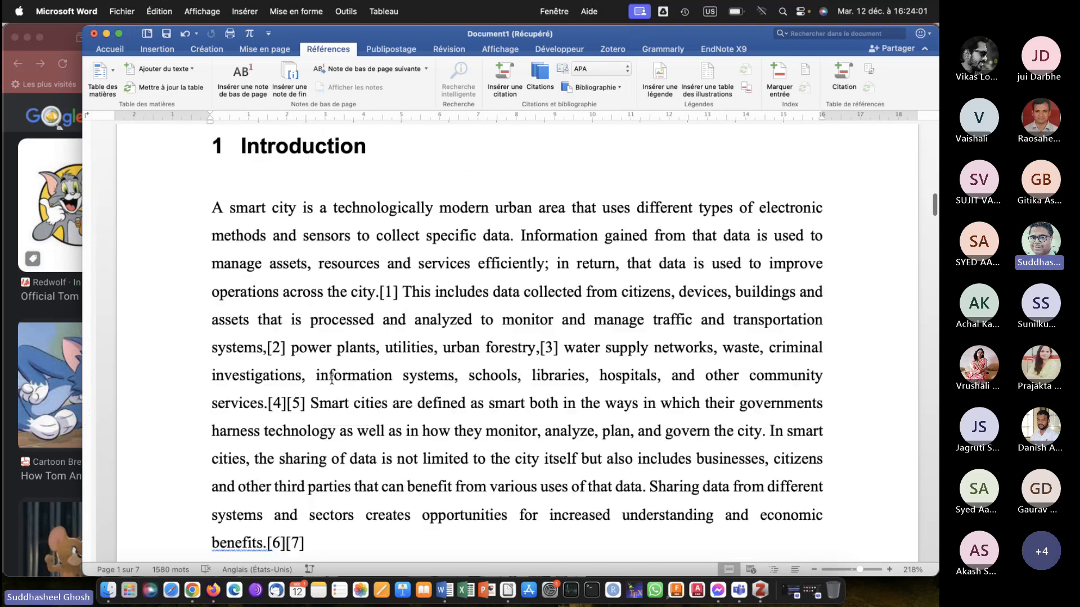
scroll(332, 380, down, 10)
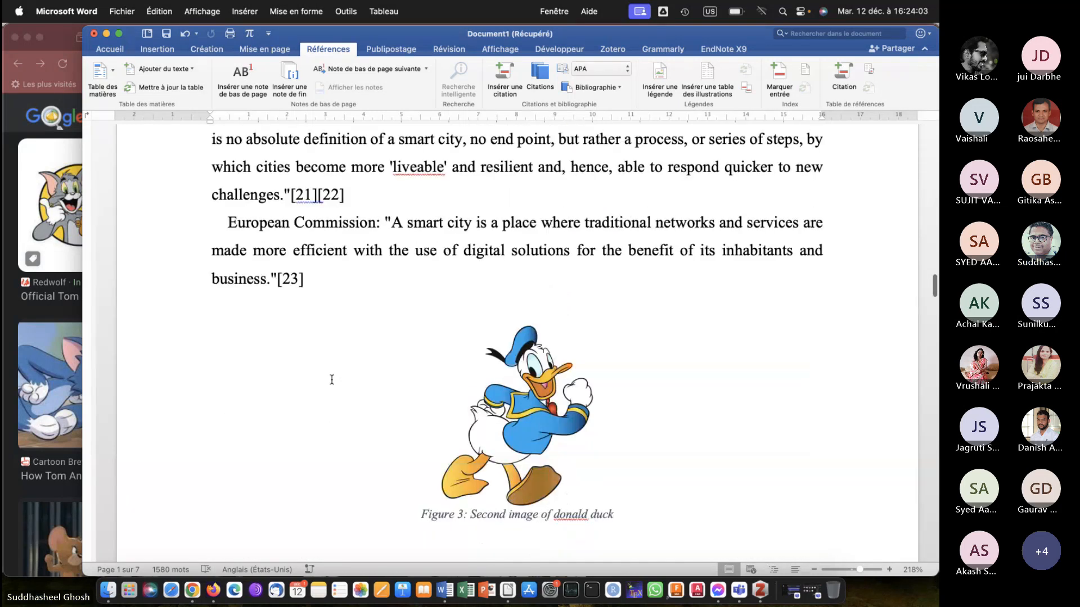
scroll(332, 380, down, 6)
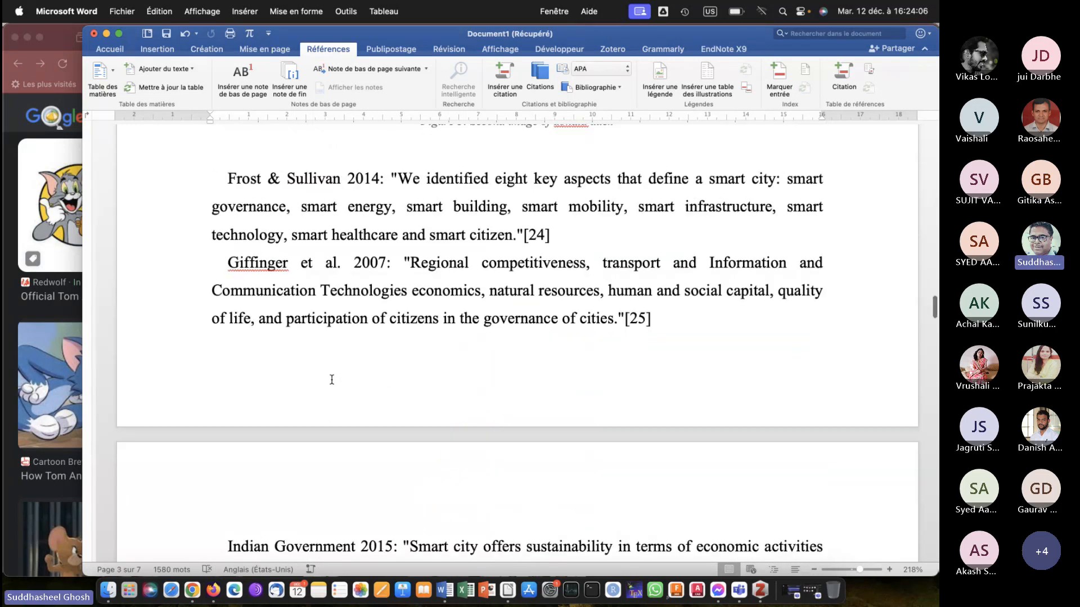
scroll(332, 379, down, 10)
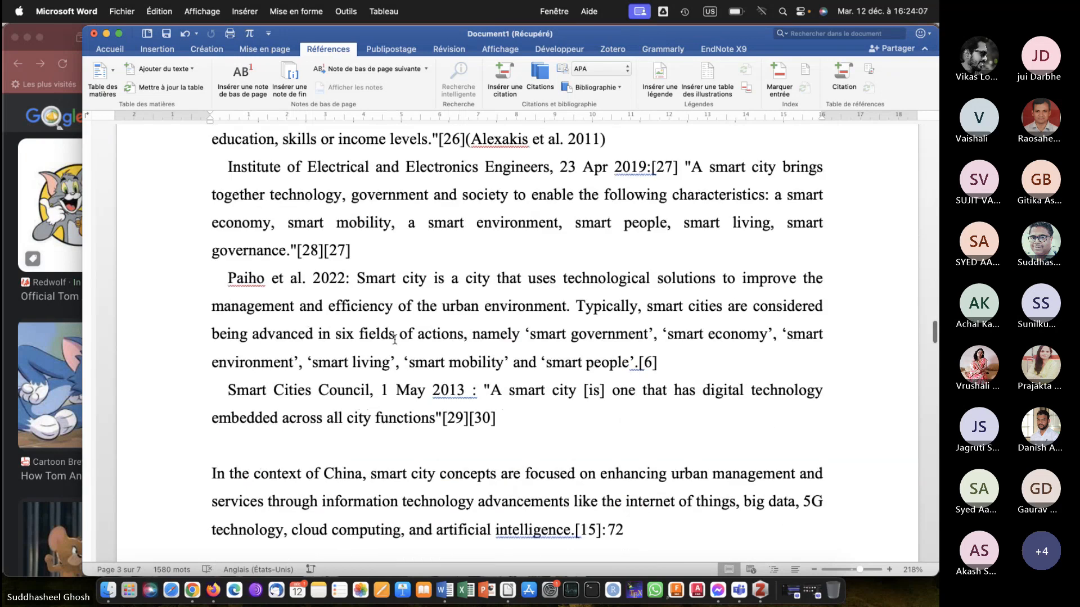
click(439, 255)
key(Return)
key(Return)
key(Return)
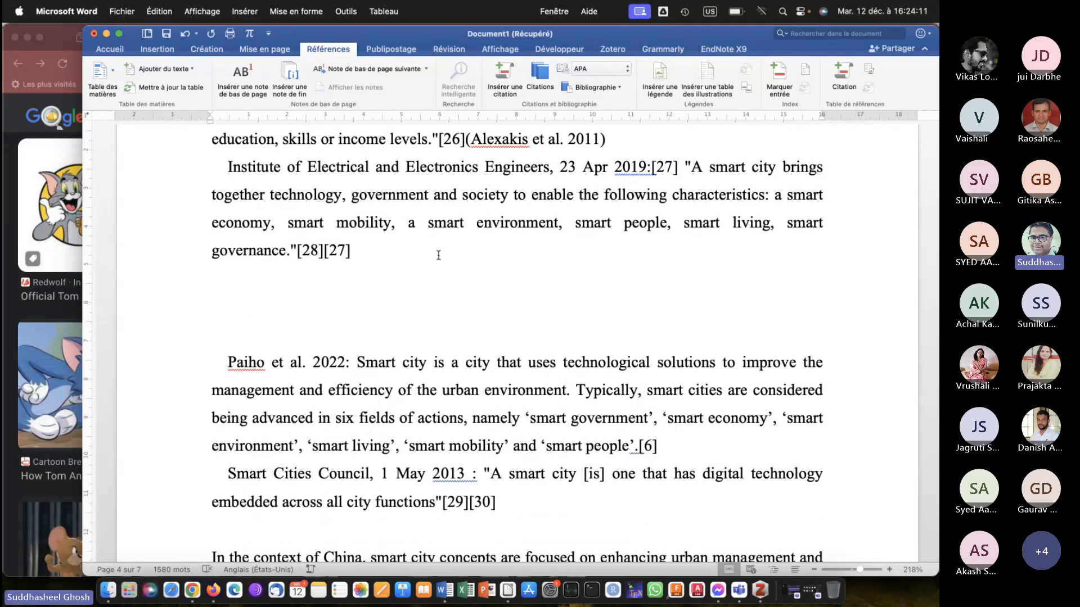
Insert a table of four rows and five columns after the Institute of Electrical and Electronics Engineers definition.
click(156, 49)
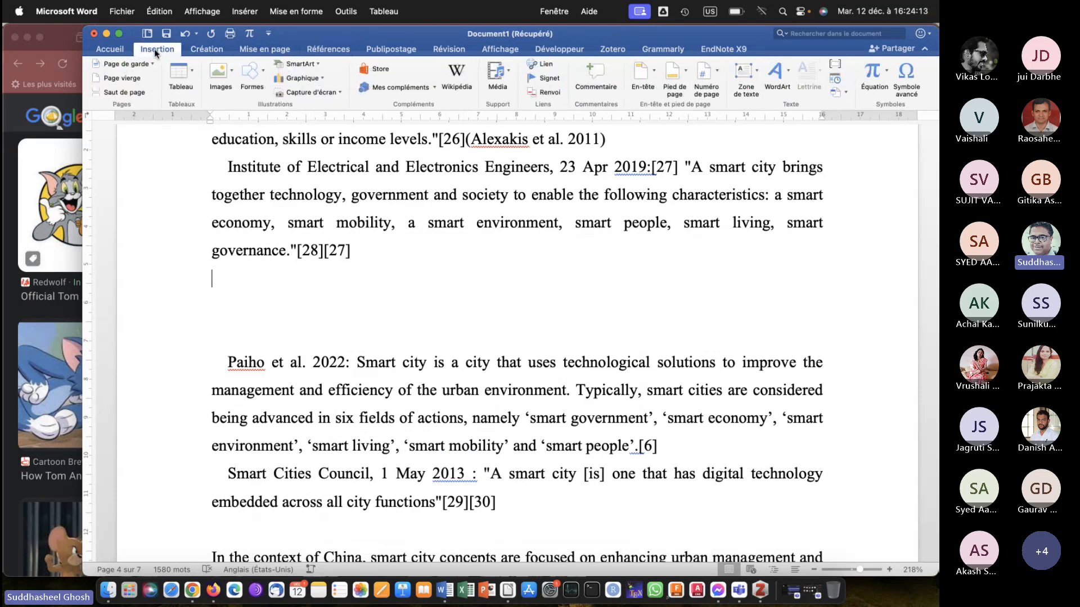
click(180, 76)
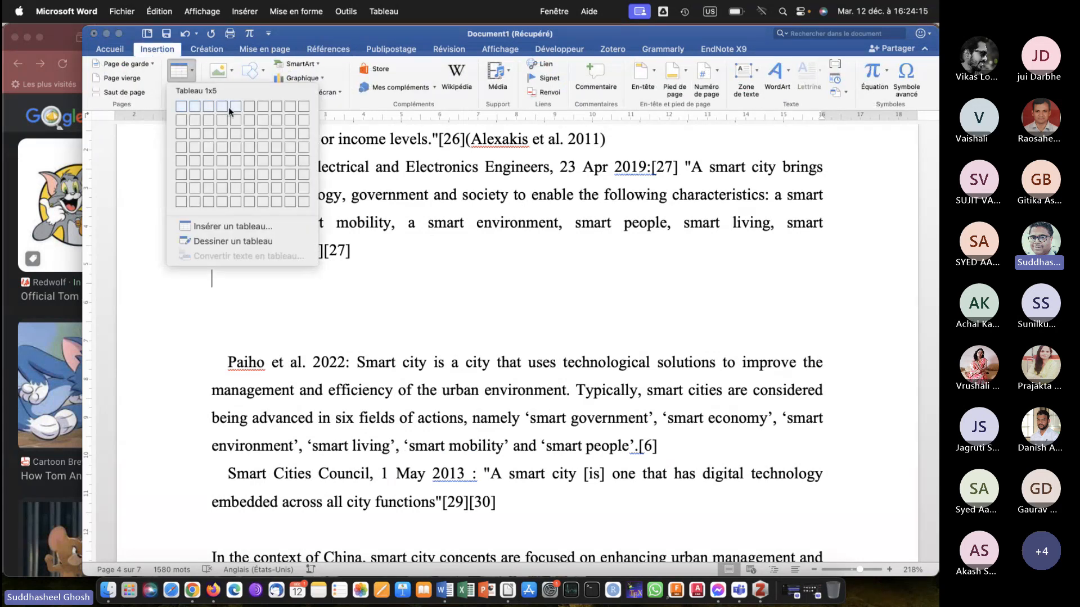
click(240, 147)
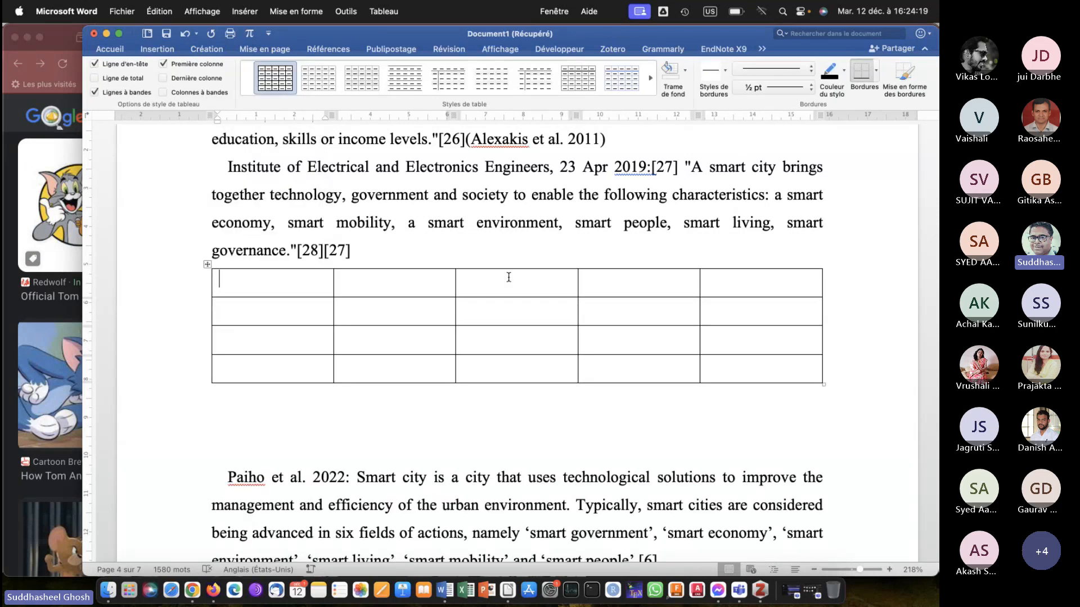
Fill the table's first row with the headers "S. No,", "Fefefe", "Ffe", "Vsdss" and "vdsvs".
text(S. o)
key(BackSpace)
text(No,)
key(Tab)
text(fefefe)
key(Tab)
text(ffe)
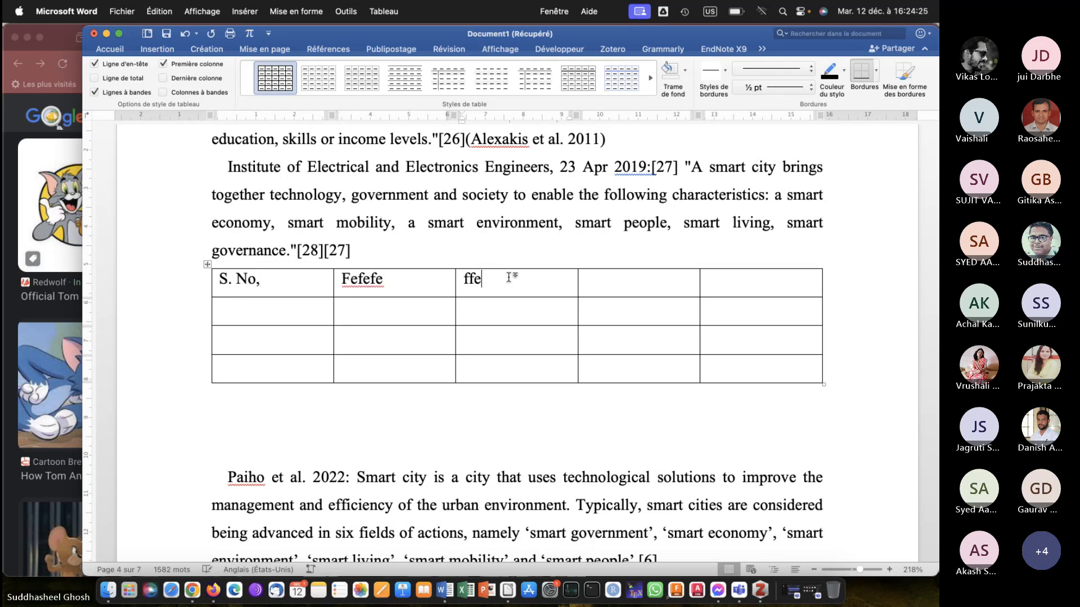
key(Tab)
text(vsdss)
key(Tab)
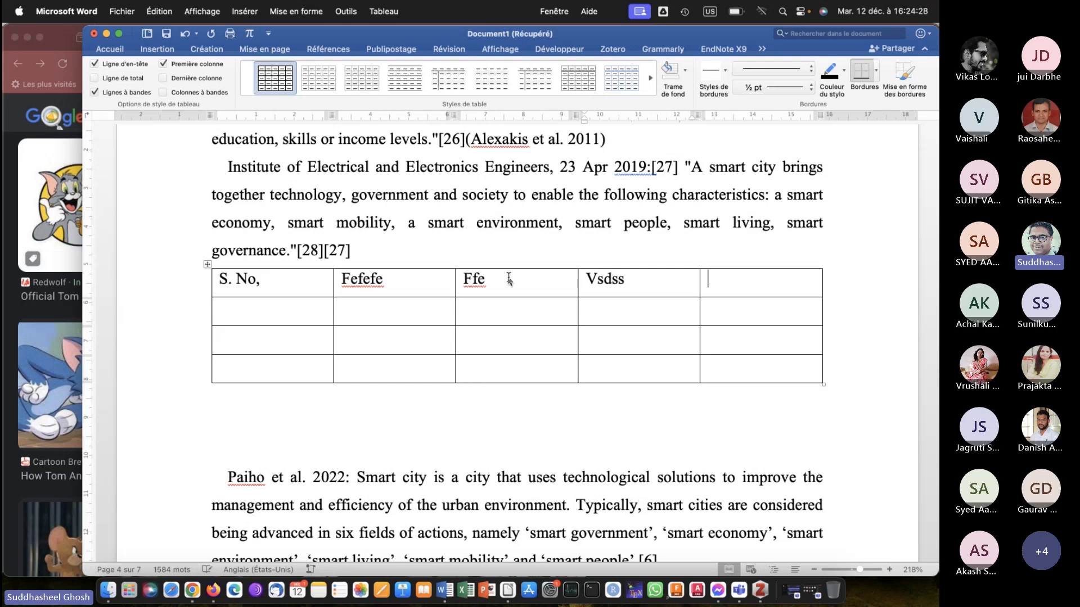
text(vdsvs)
Add an empty line between the definition ending in [28][27] and the table, and place the insertion point in the second header cell.
click(351, 250)
key(Return)
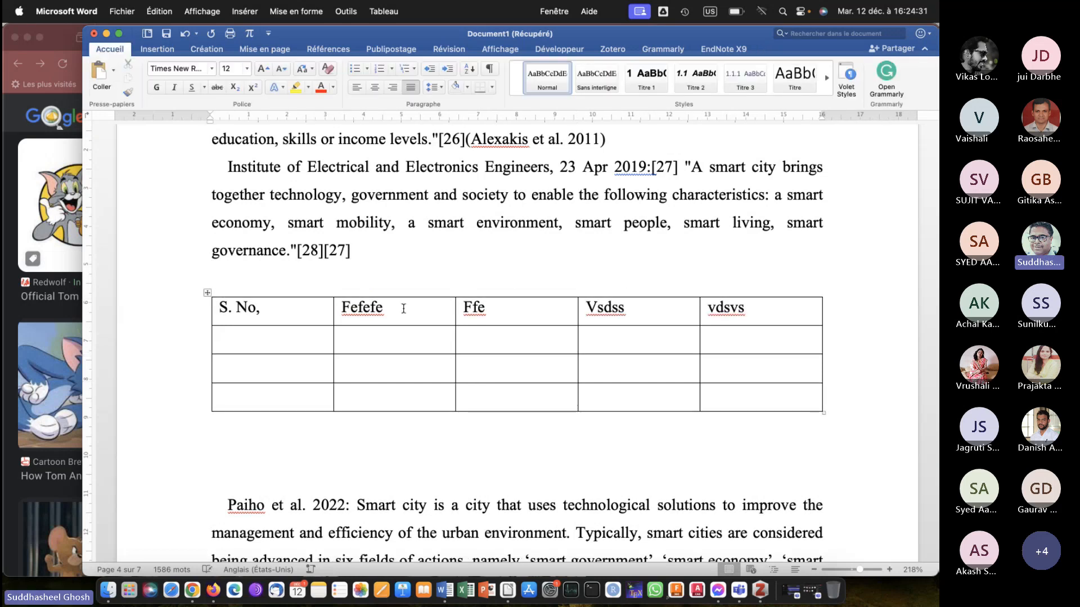
click(403, 308)
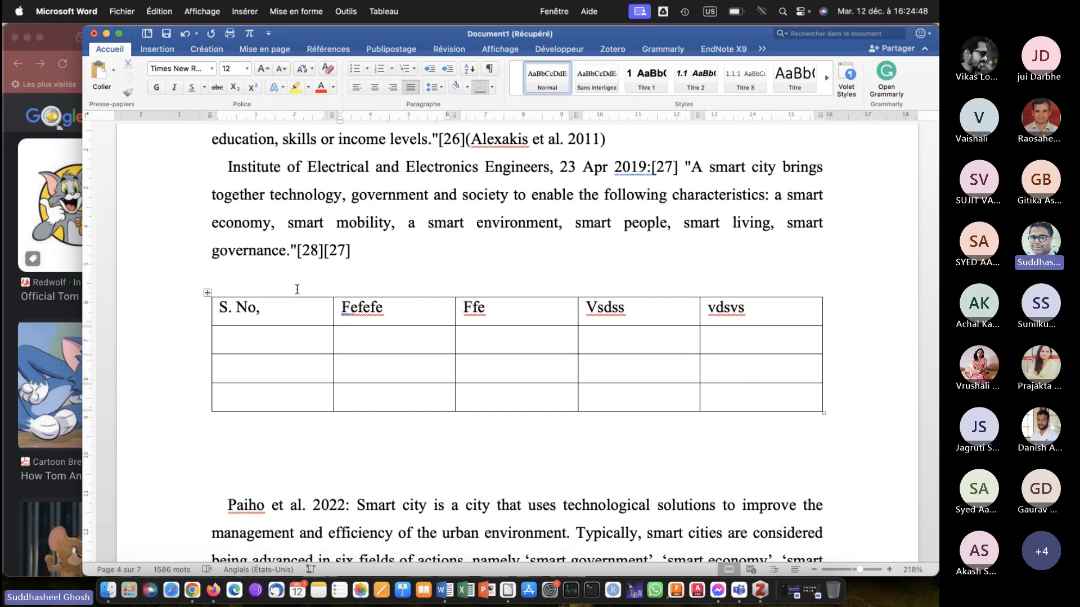
Caption the table after the Institute of Electrical and Electronics Engineers definition "Table 1: Some random table", using the Table label above it.
click(293, 306)
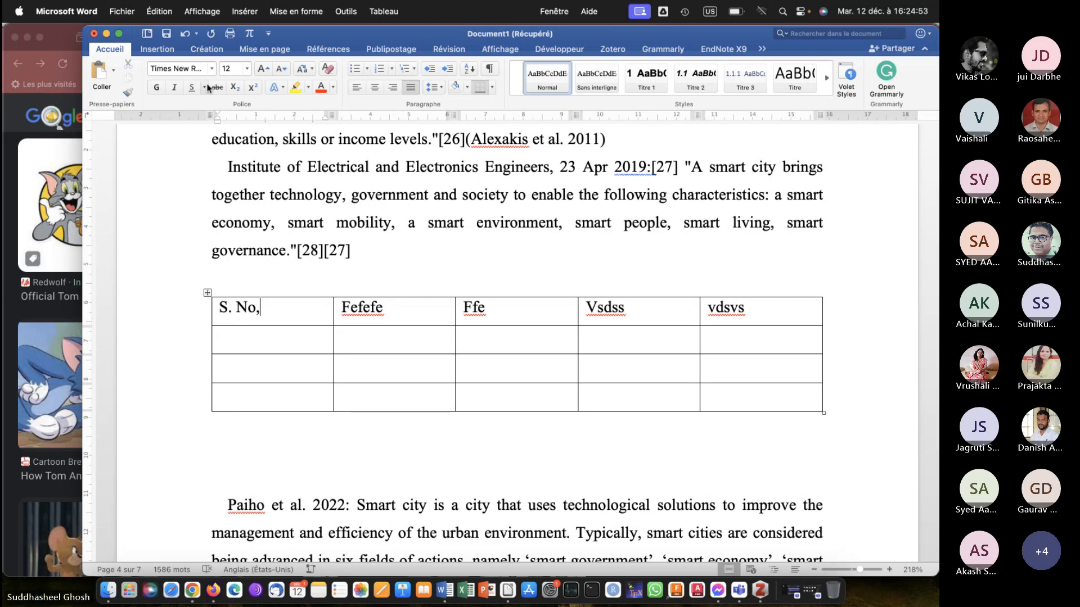
click(322, 50)
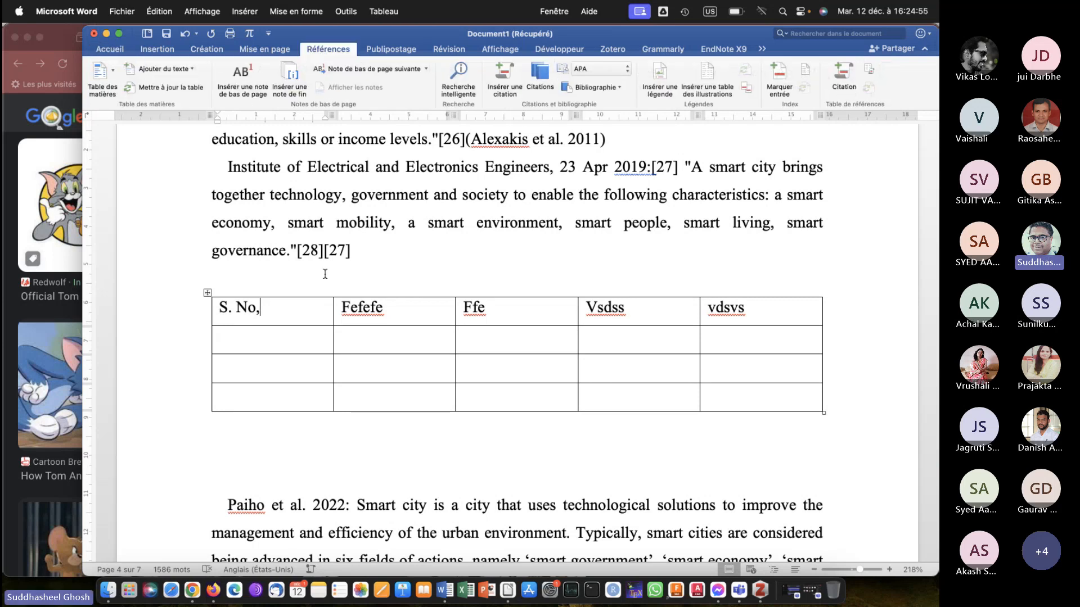
click(660, 74)
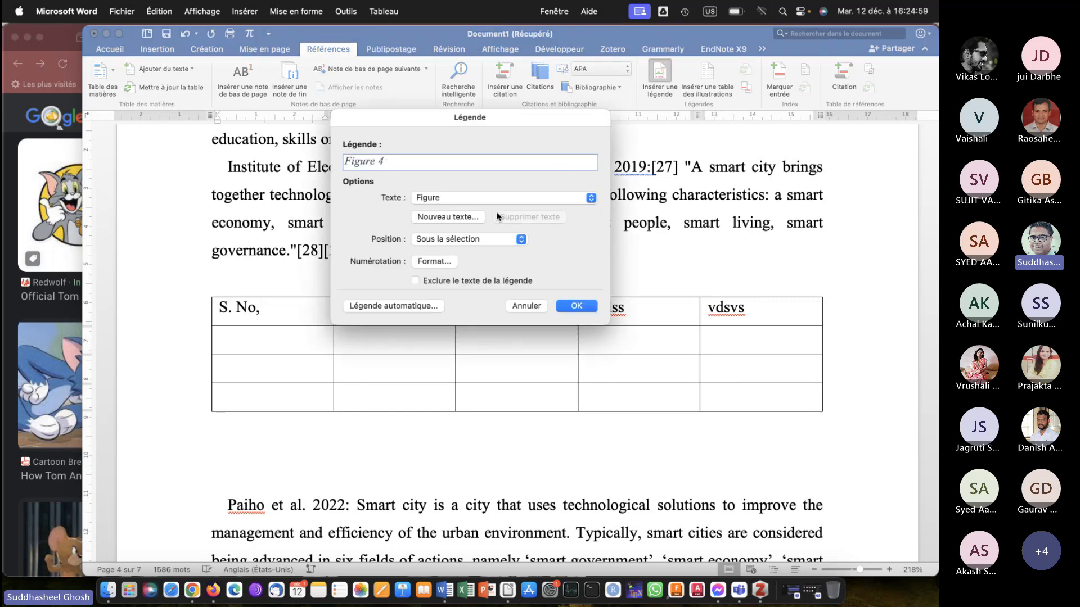
click(586, 195)
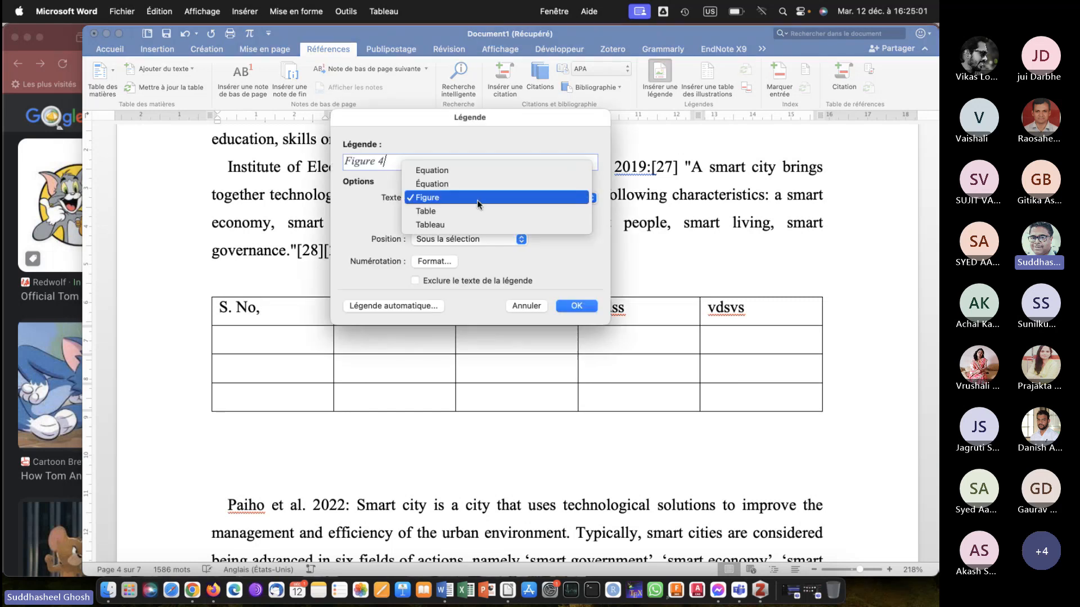
click(460, 216)
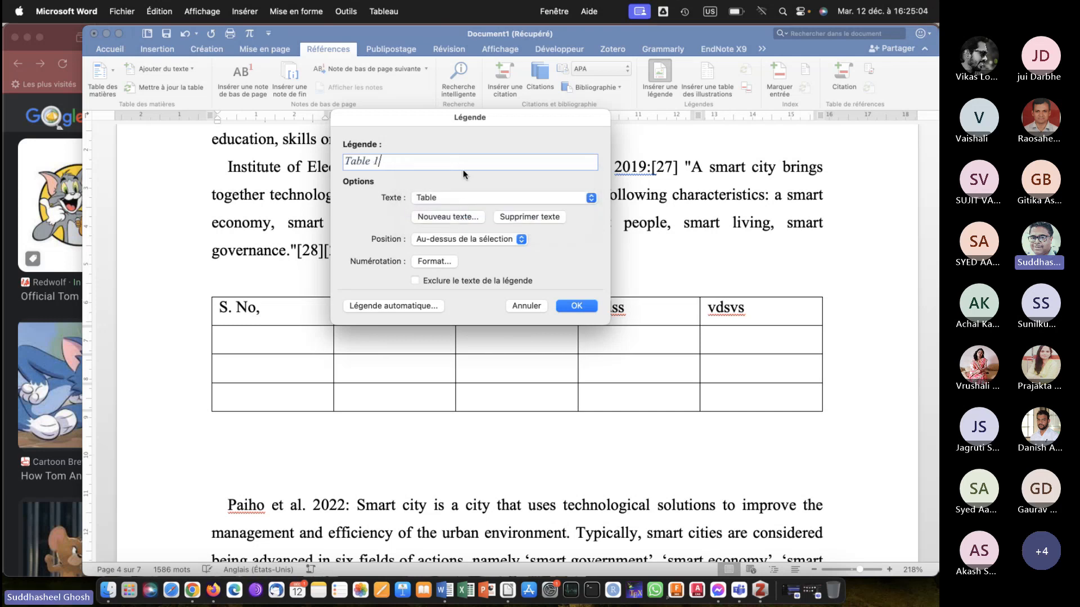
text(: Soe)
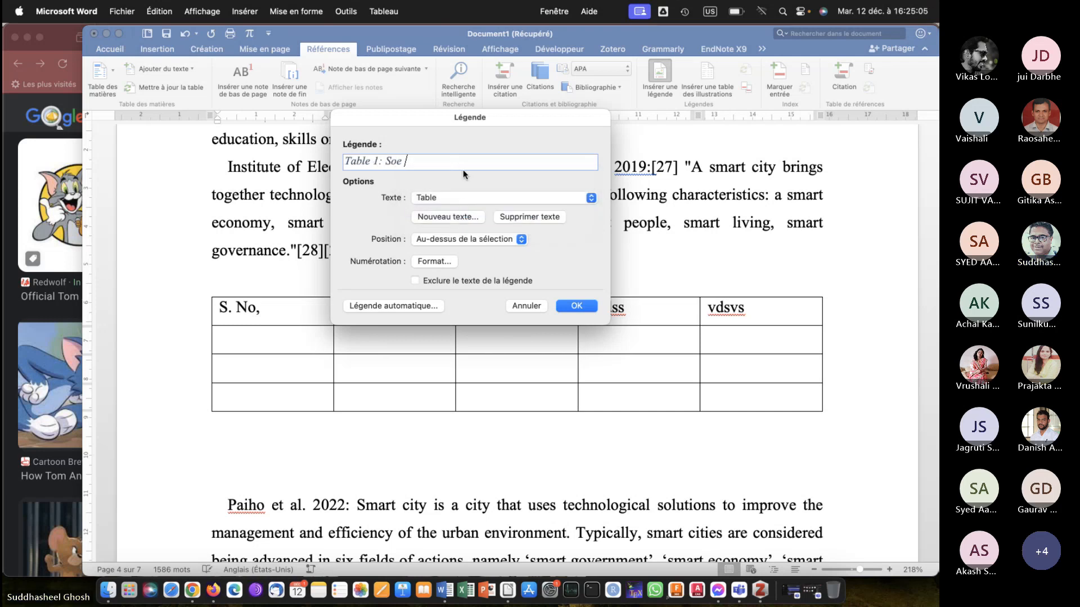
key(BackSpace)
key(BackSpace)
text(me random)
text(table)
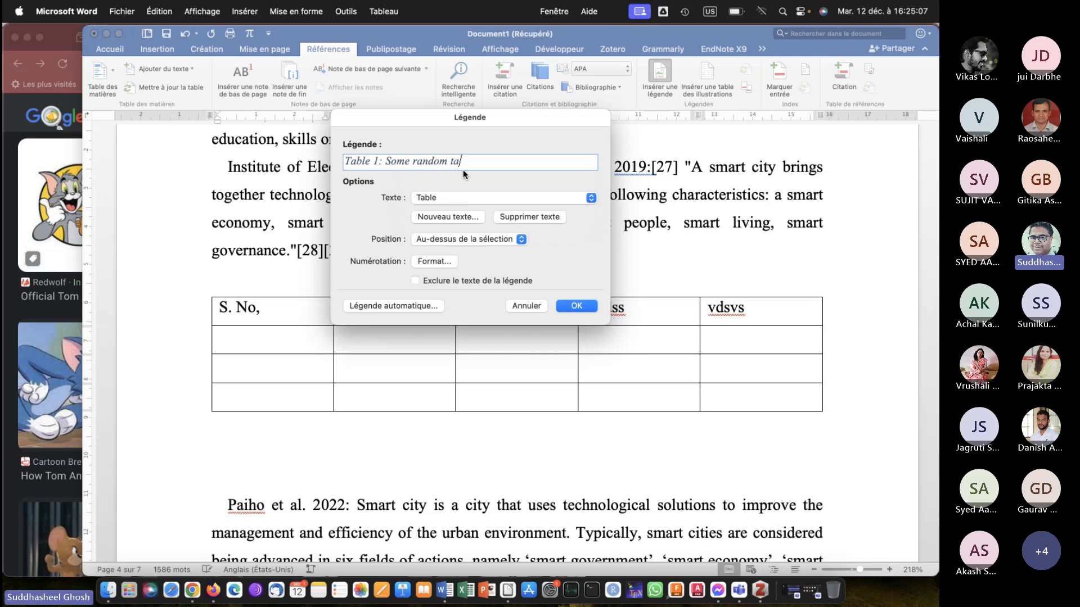
key(Return)
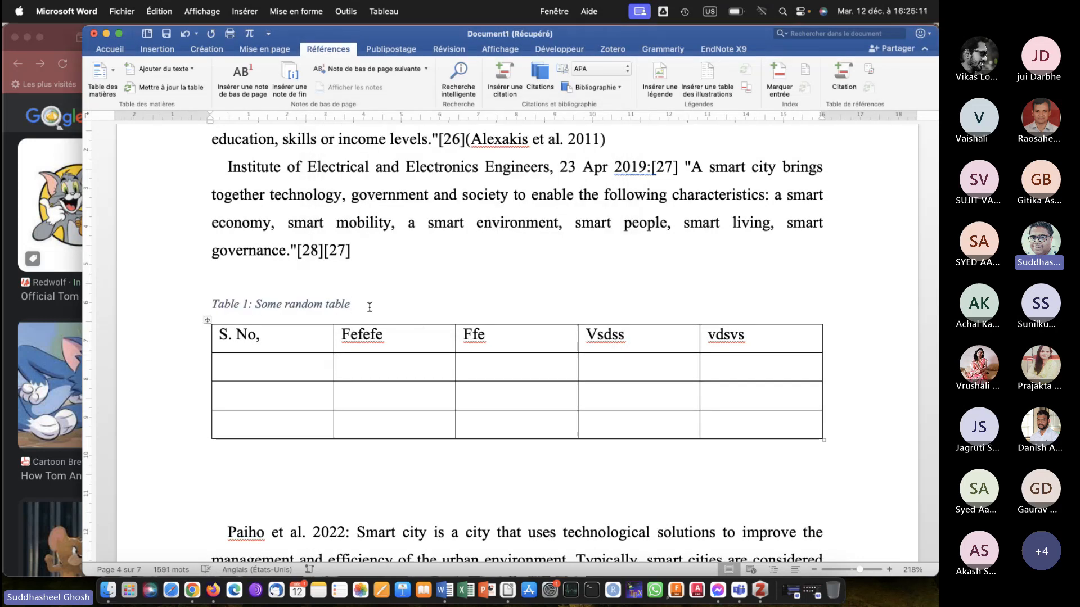
Insert a table of four rows and three columns after two line breaks following "air pollution.", before heading 3.1 Technological propagation.
scroll(370, 307, down, 12)
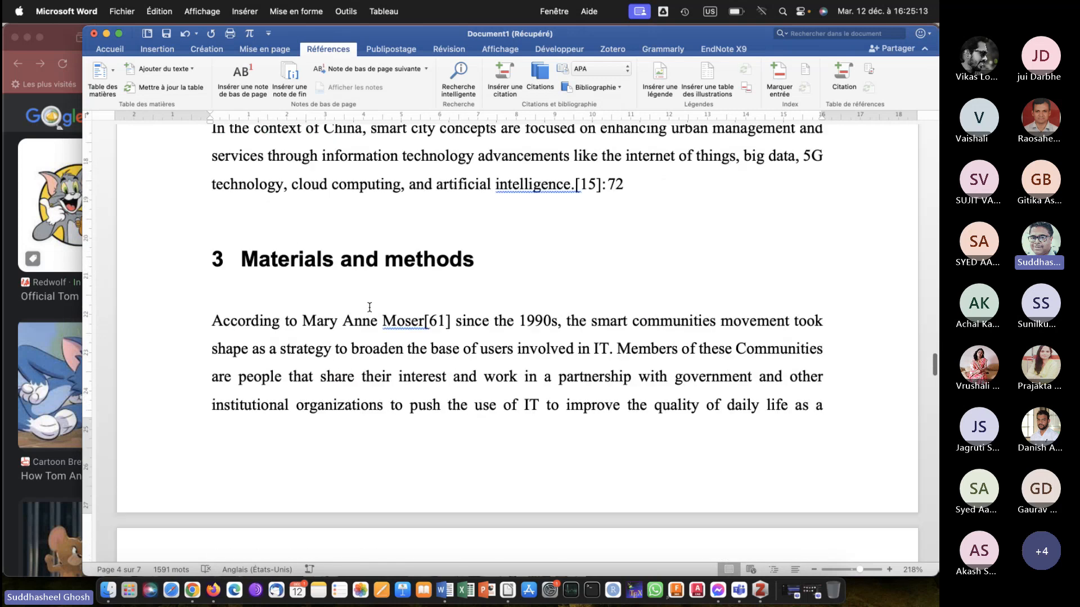
scroll(369, 307, down, 10)
click(348, 212)
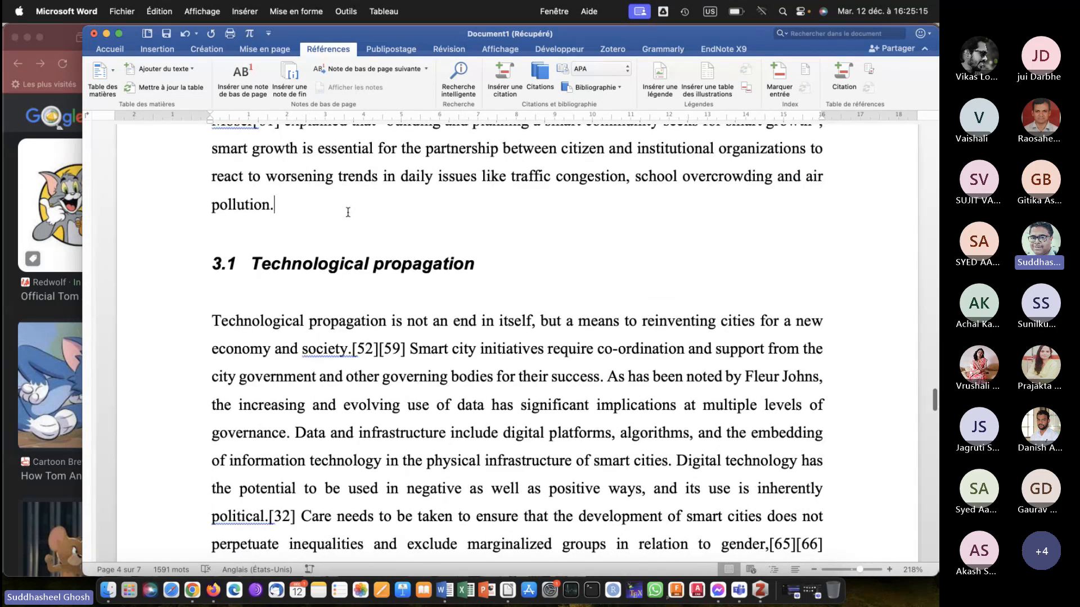
key(Return)
key(Return)
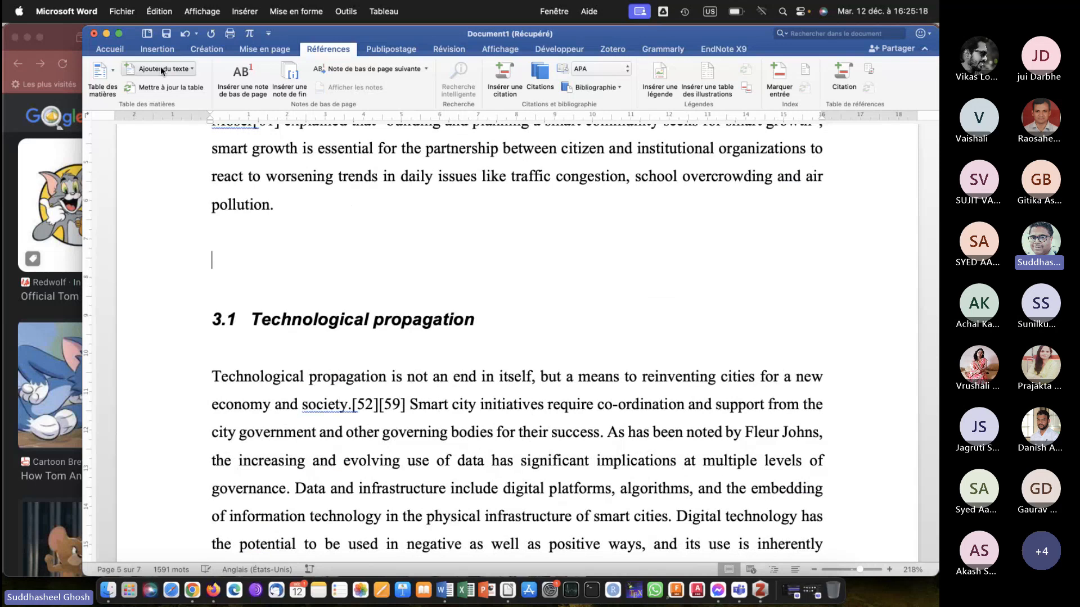
click(112, 51)
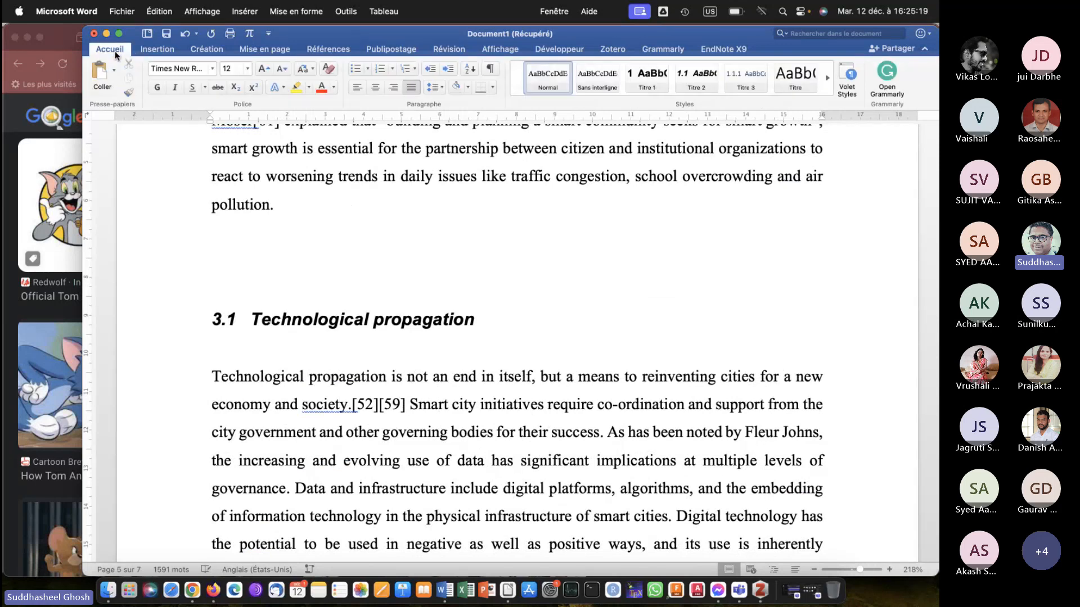
click(157, 49)
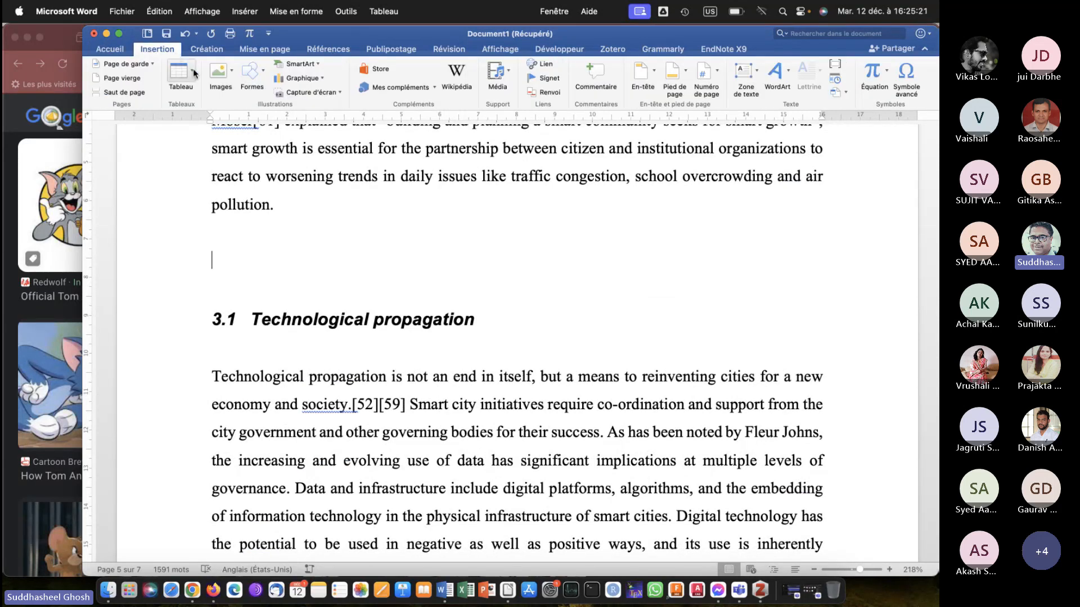
click(194, 72)
click(212, 145)
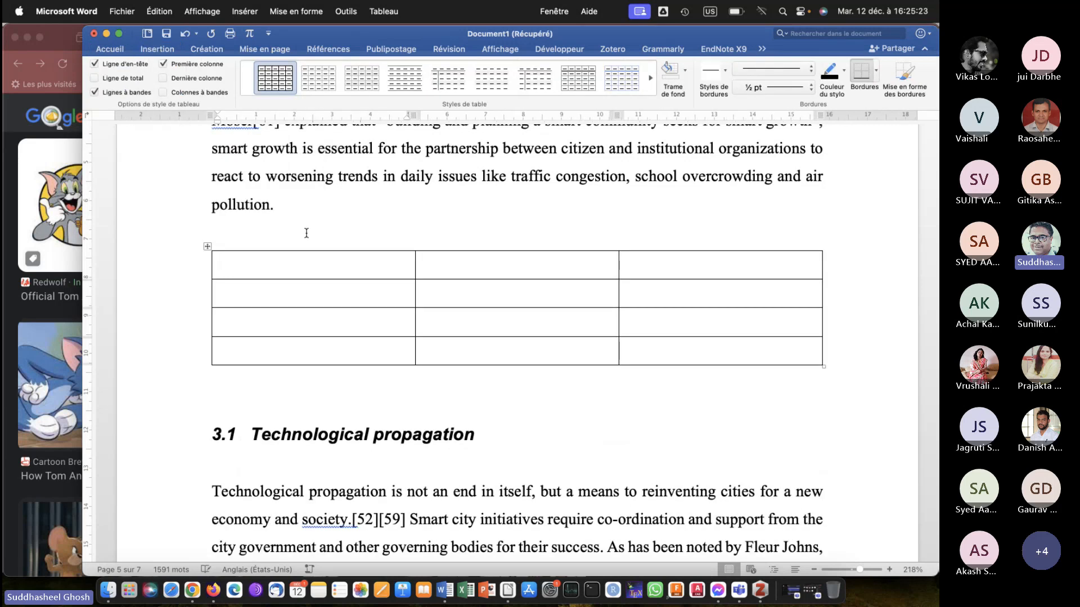
Fill the first row of the table before heading 3.1 with the headers "F1", "F2" and "F3".
text(F1)
text(f2)
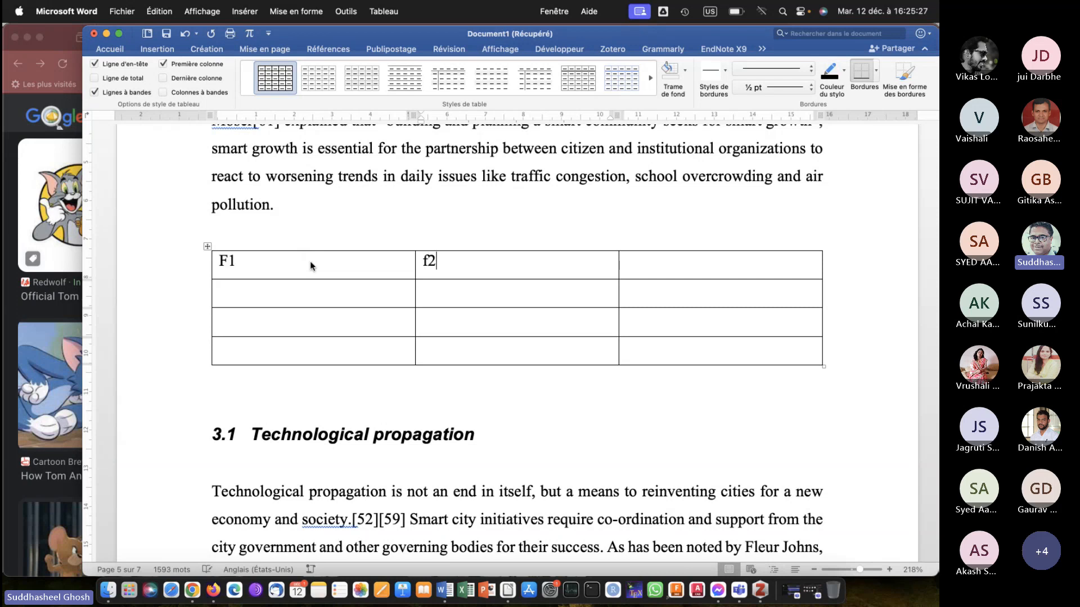
key(Tab)
text(f3)
key(Right)
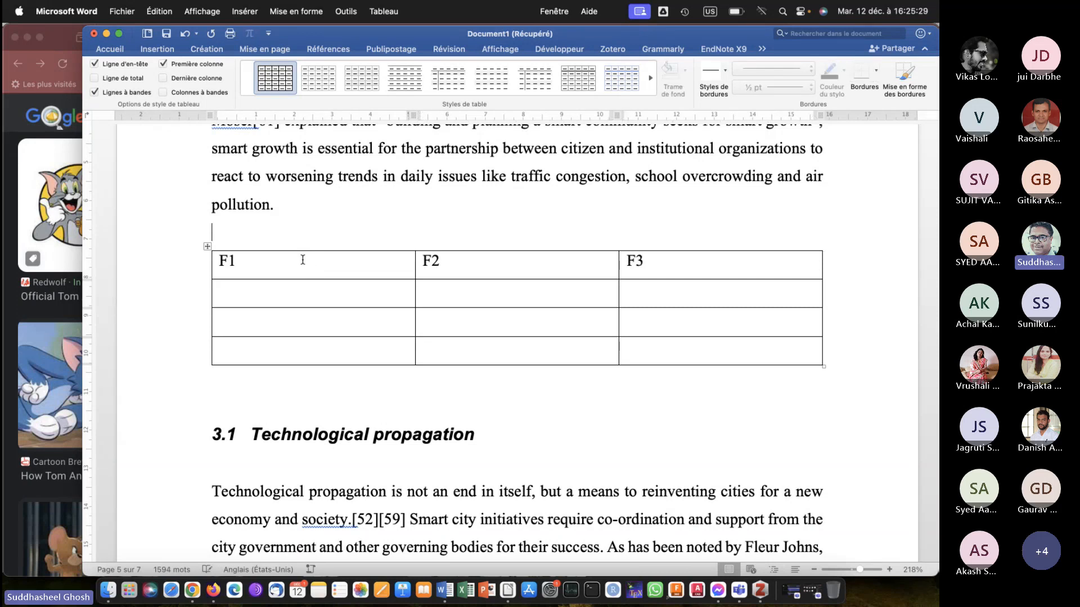
Add the caption "Table 2: Table 2 demo" above the table with headers F1, F2 and F3.
click(364, 260)
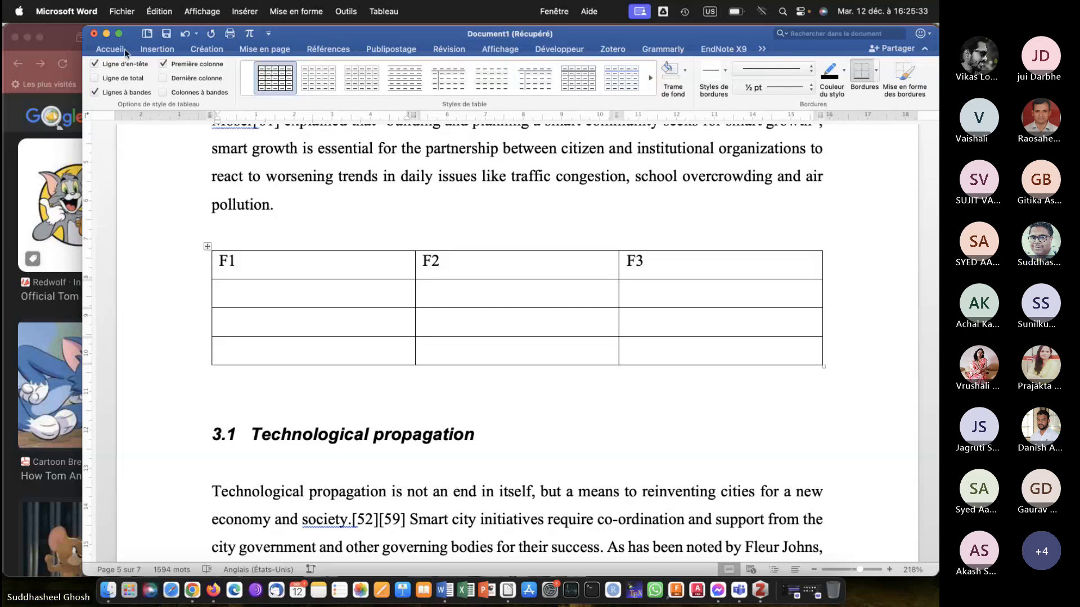
click(313, 49)
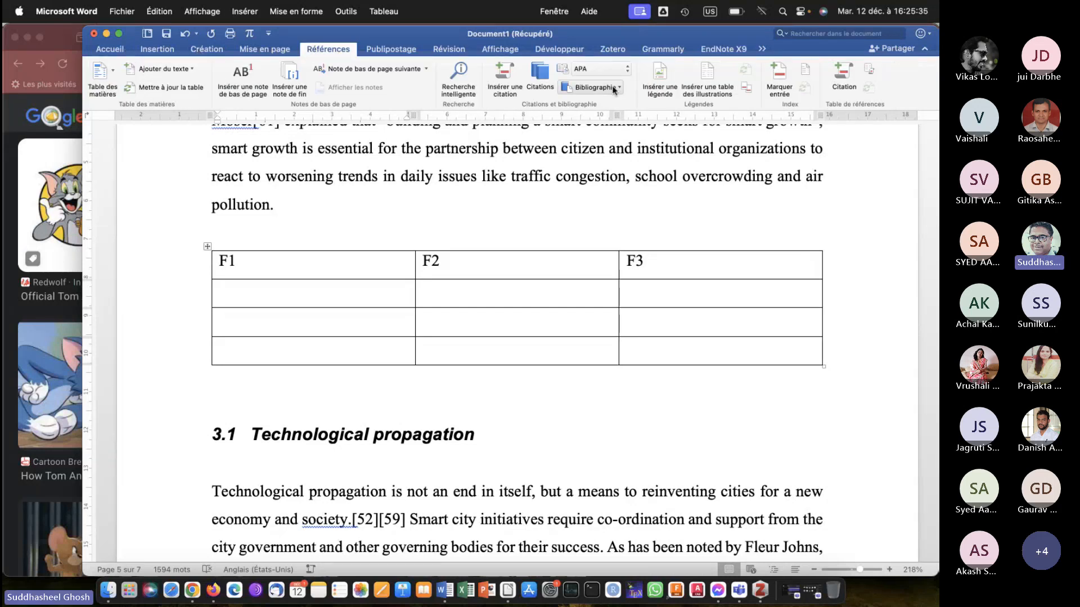
click(660, 74)
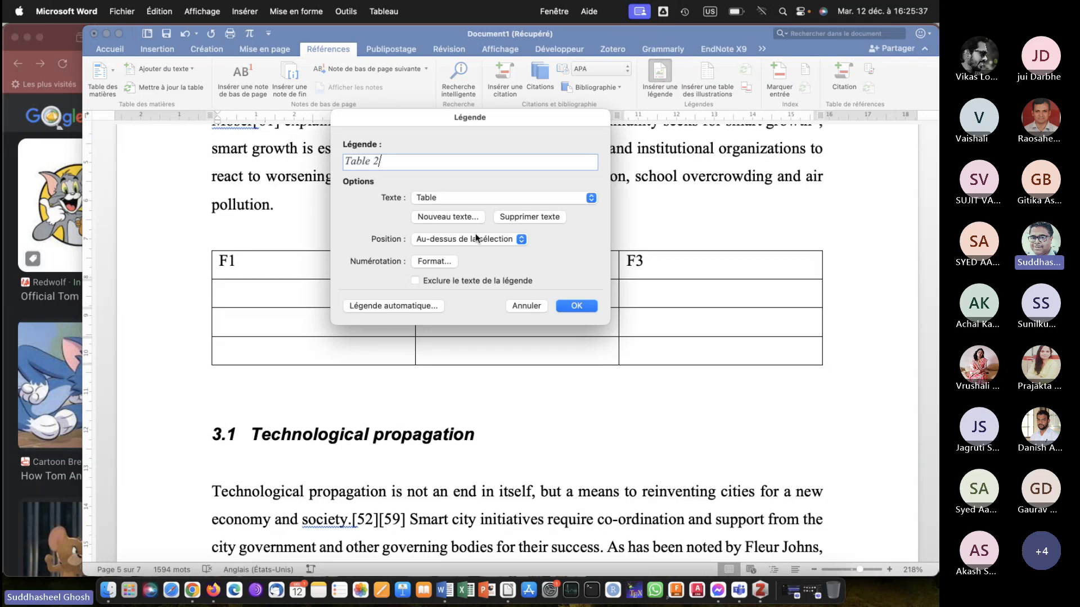
text(: Table 2 demo)
key(Return)
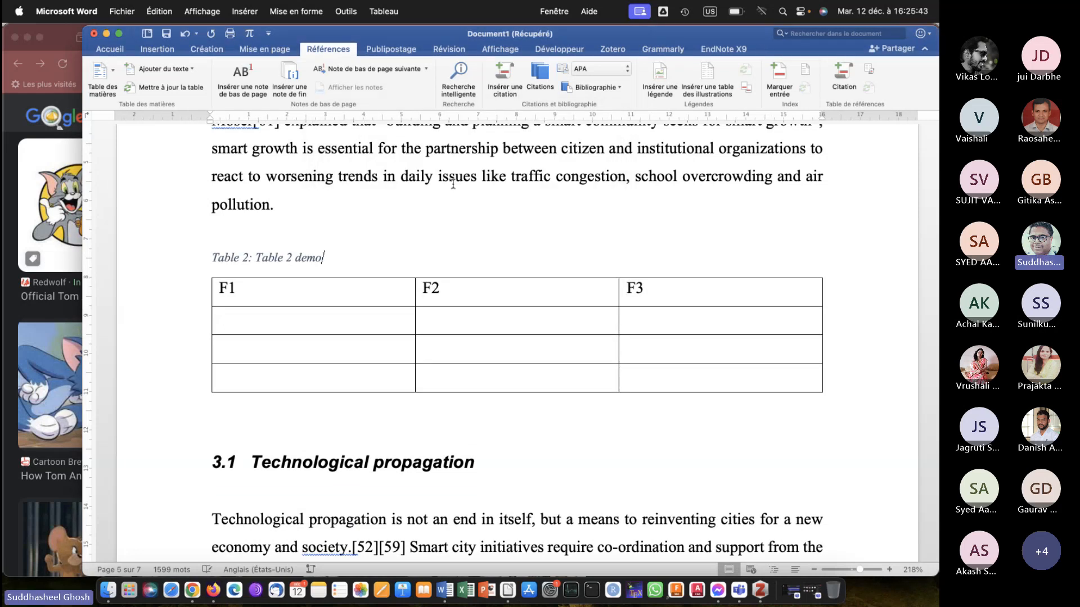
Insert a list of tables based on the Table caption label below the list of figures on the first page.
scroll(523, 301, down, 8)
scroll(523, 303, up, 20)
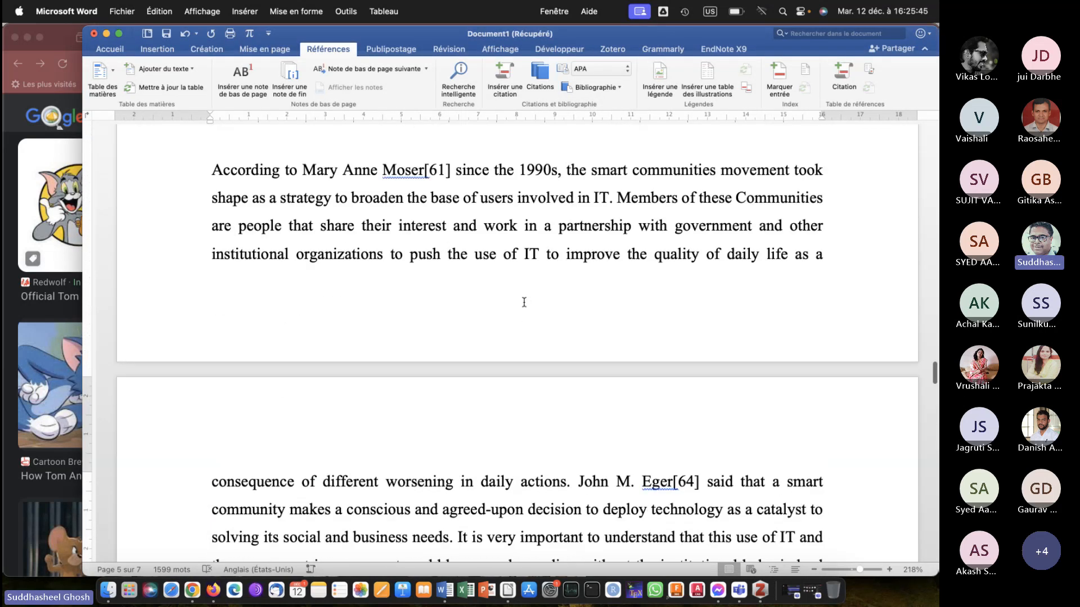
scroll(524, 303, up, 20)
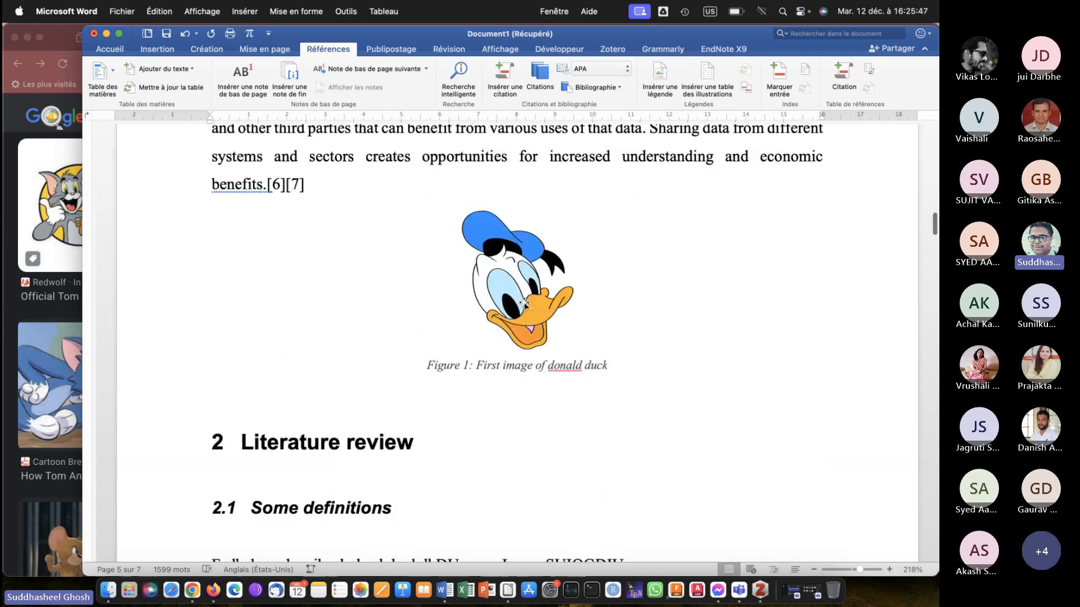
scroll(523, 302, up, 4)
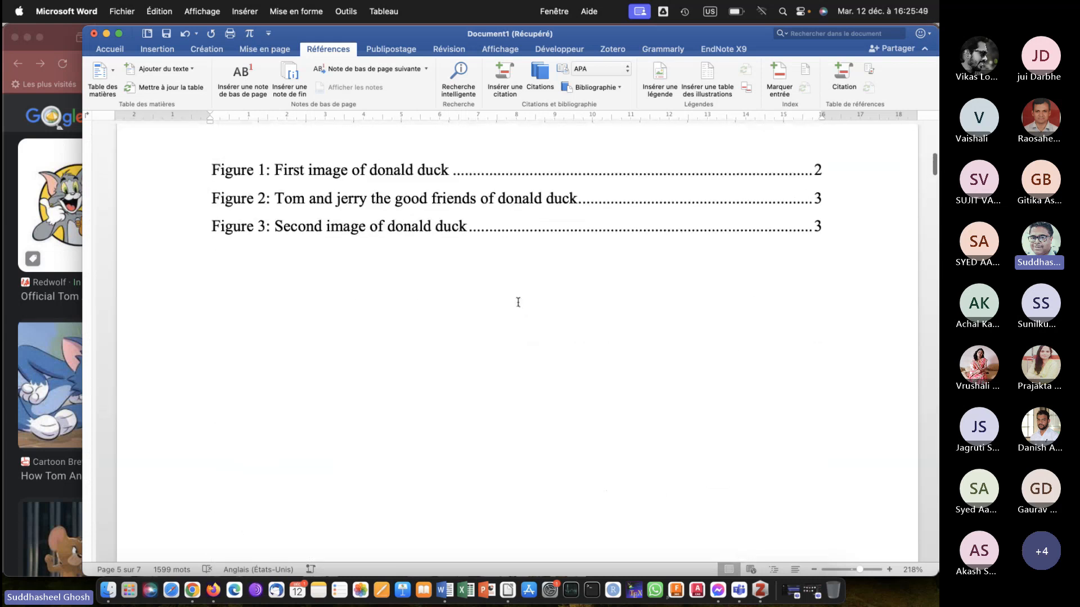
click(278, 280)
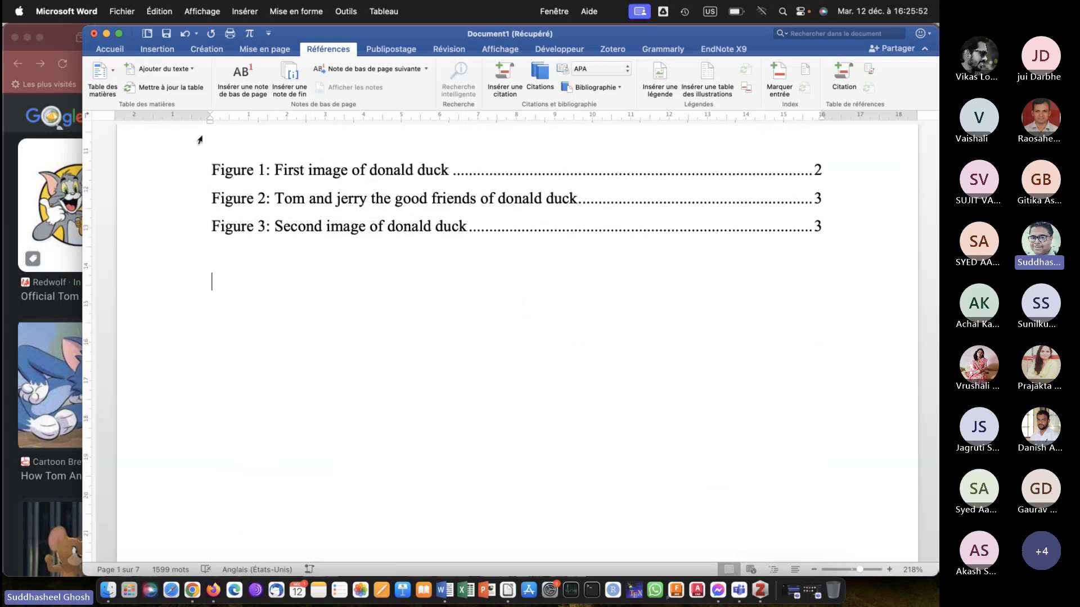
click(711, 83)
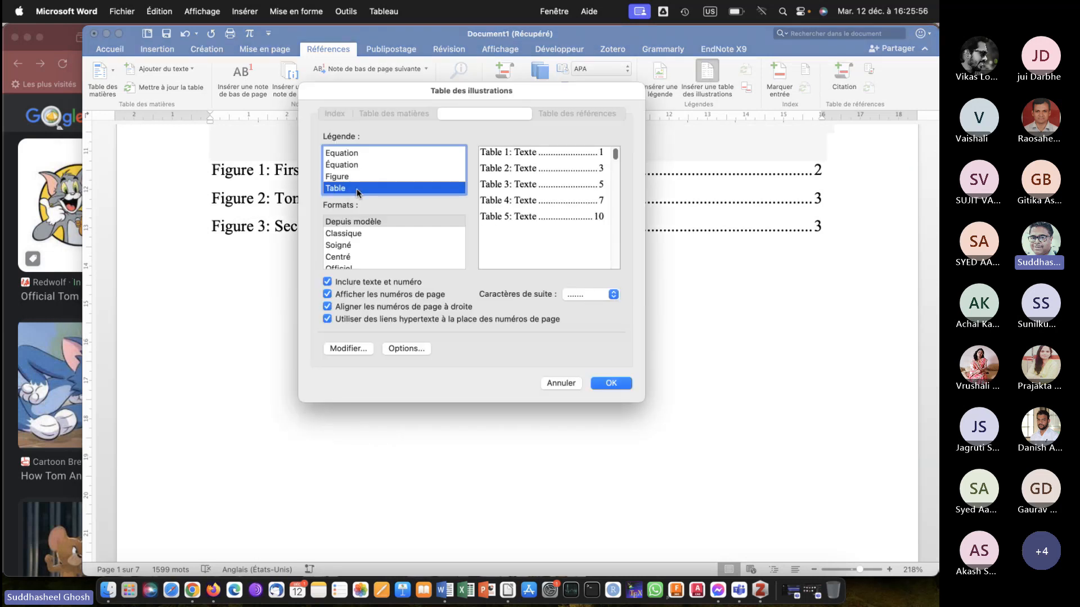
click(609, 385)
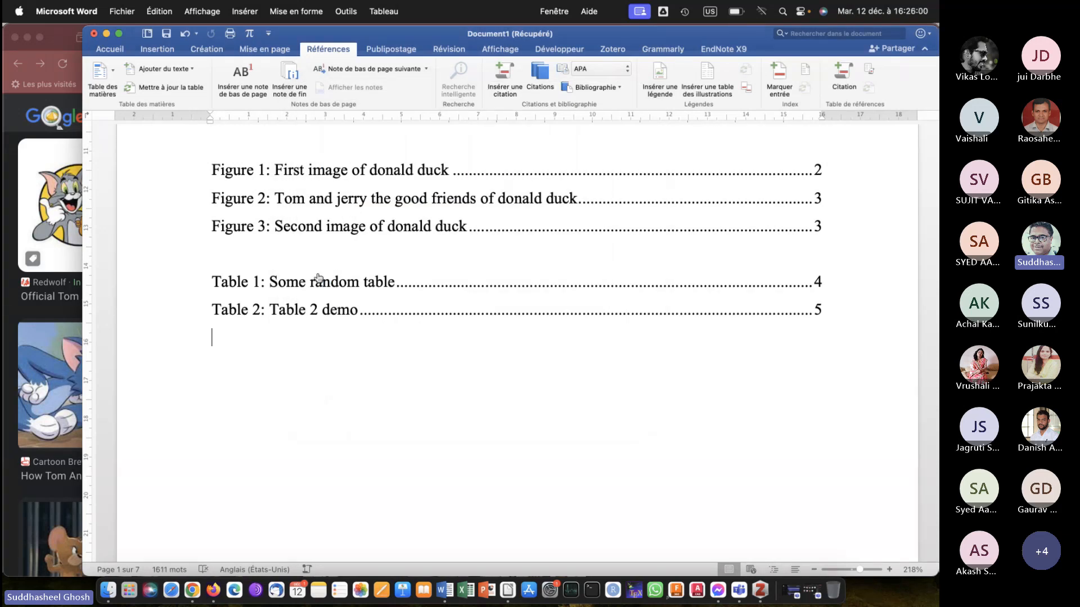
Review the table of contents, the lists of figures and tables, and the captioned figures in the document body.
scroll(300, 329, up, 15)
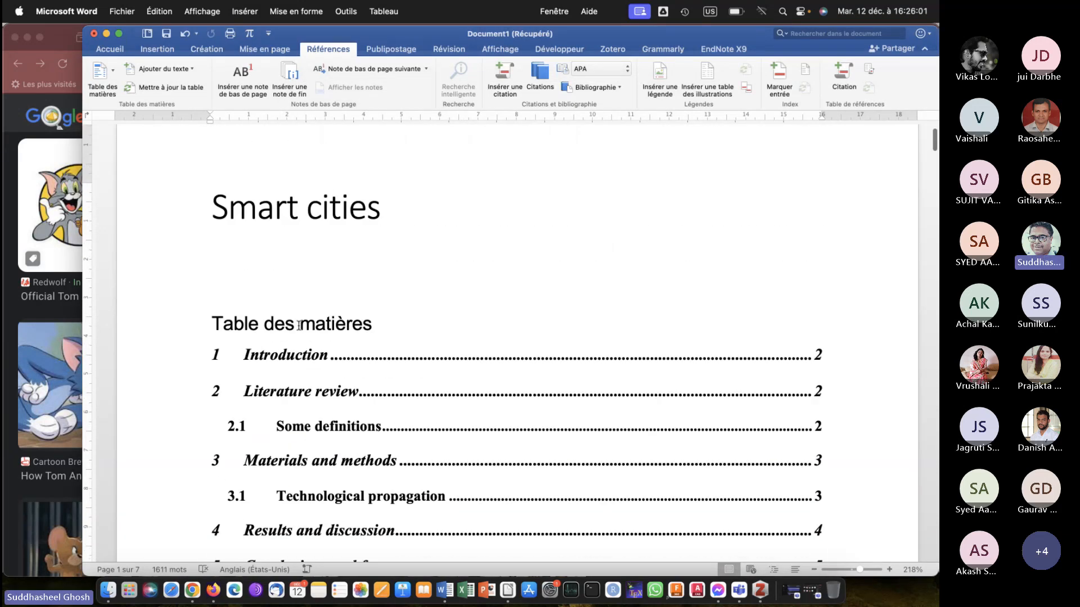
scroll(280, 276, down, 6)
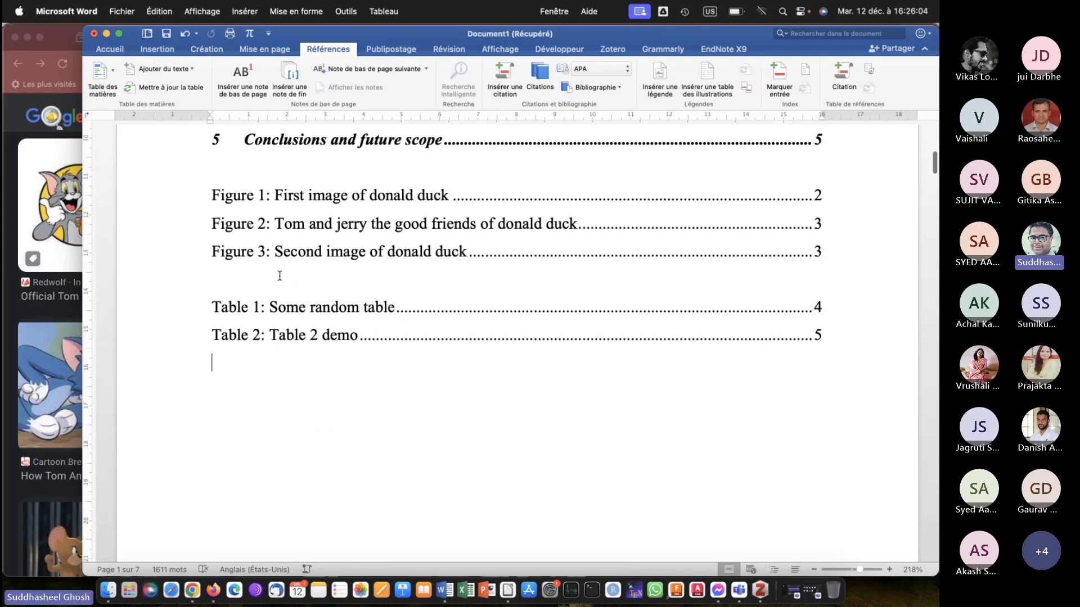
scroll(281, 280, up, 6)
click(302, 328)
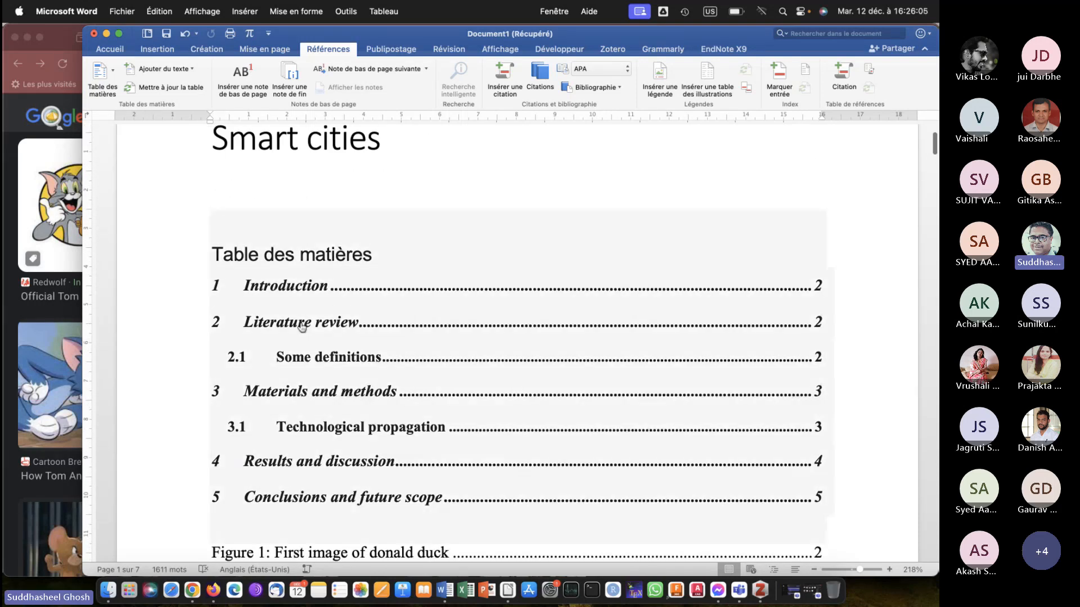
scroll(302, 327, down, 5)
scroll(306, 361, down, 3)
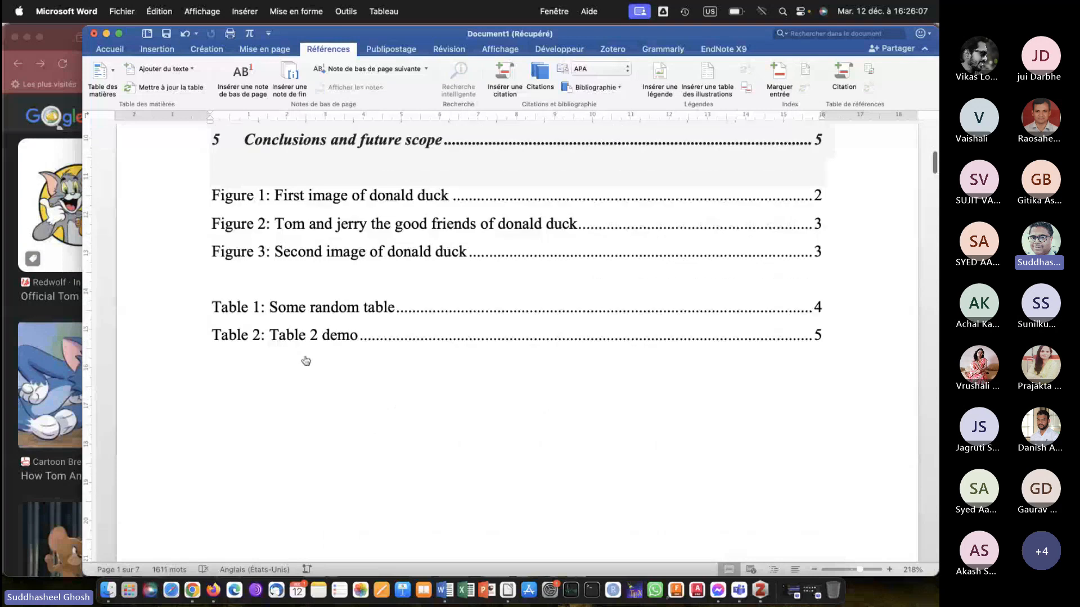
scroll(314, 368, down, 10)
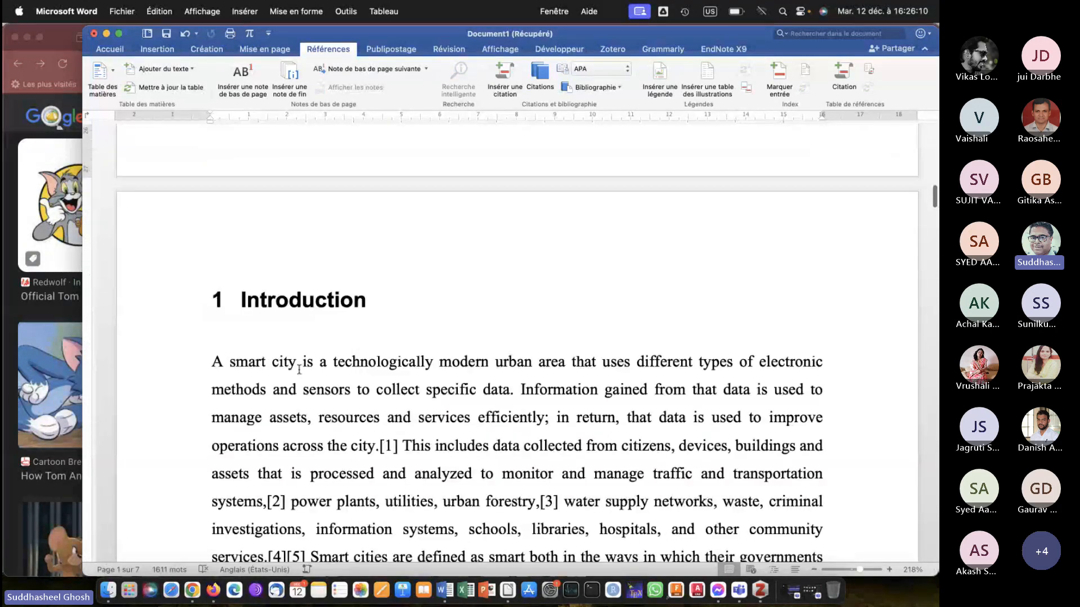
scroll(366, 364, down, 10)
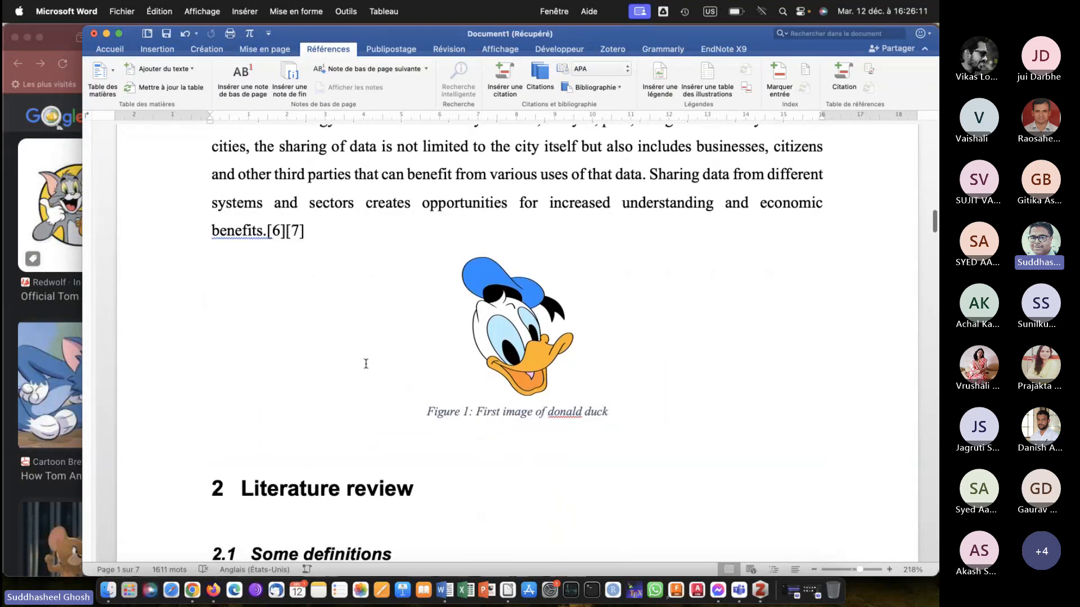
scroll(365, 364, down, 10)
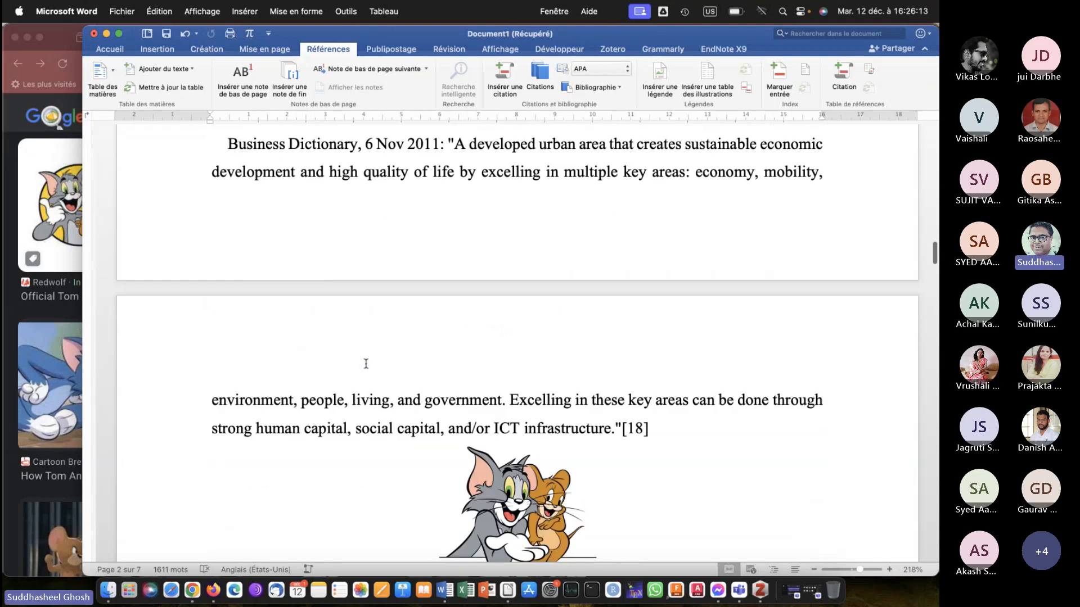
scroll(365, 364, down, 10)
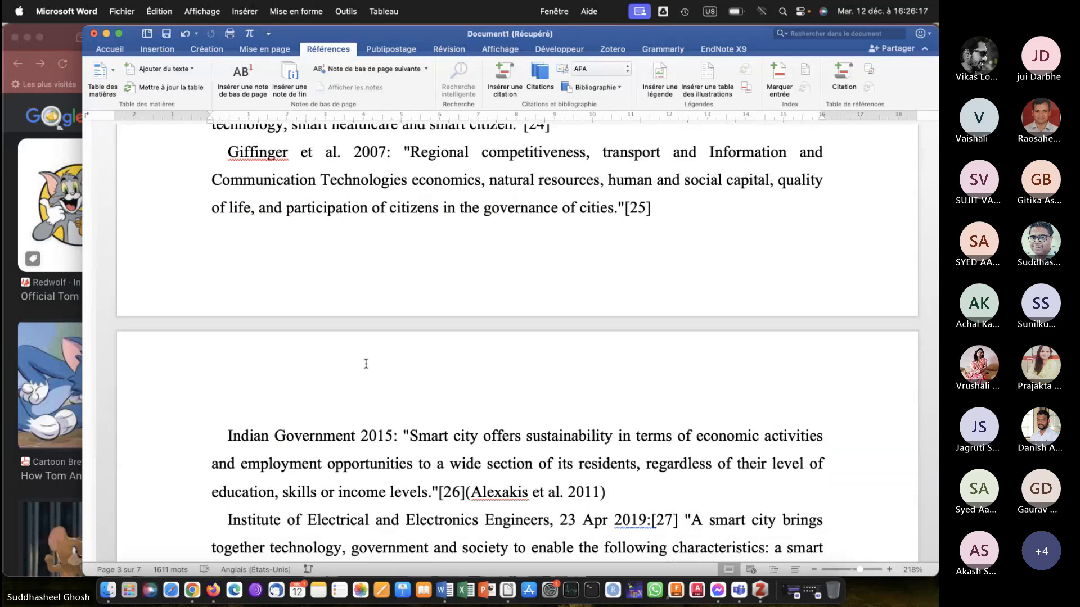
scroll(366, 364, up, 10)
scroll(365, 364, up, 10)
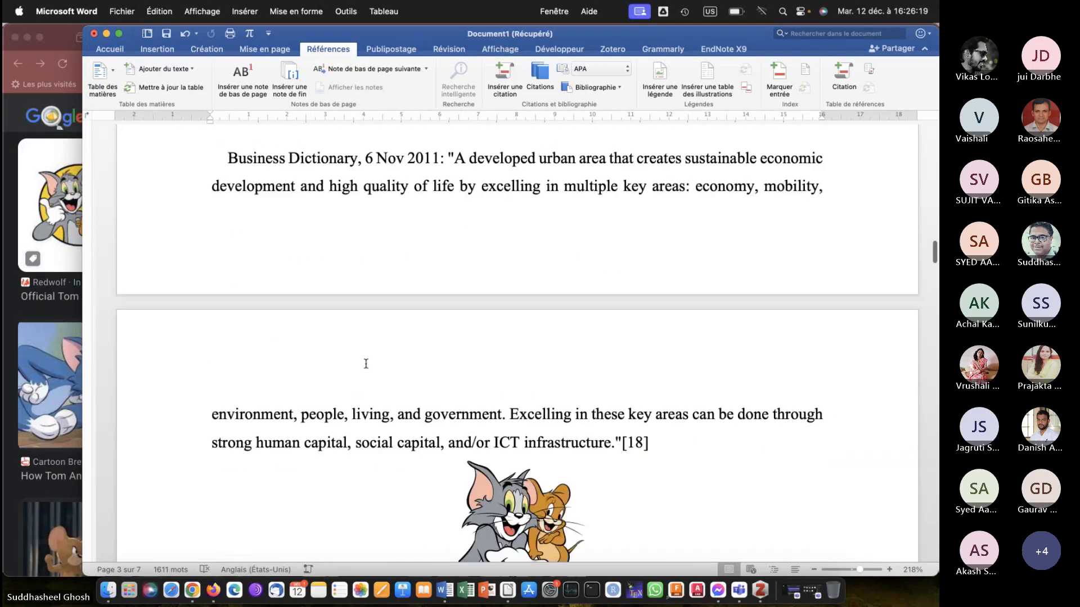
scroll(365, 364, up, 10)
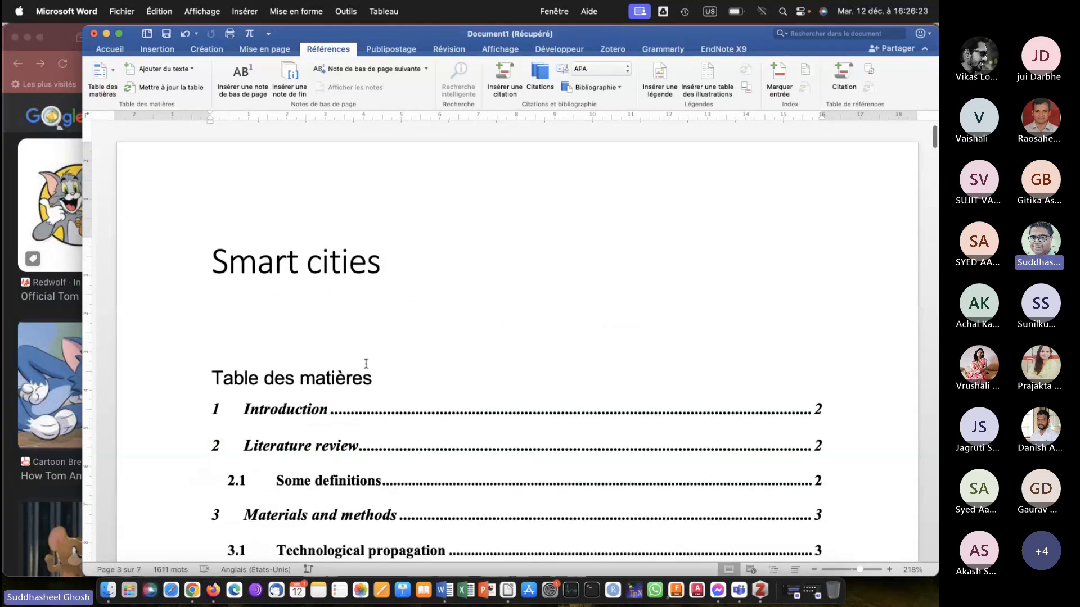
click(366, 364)
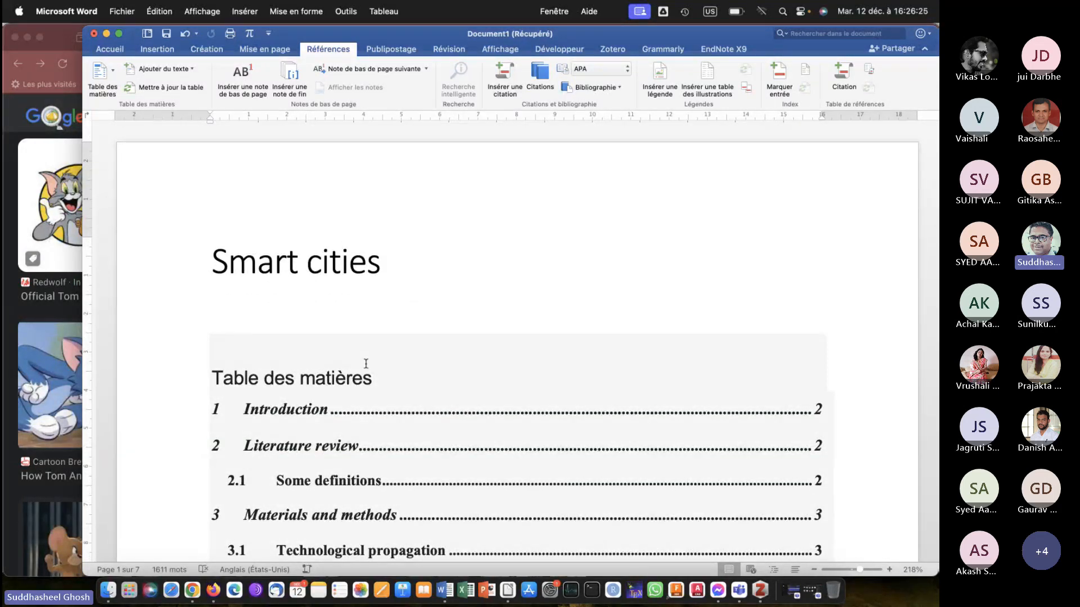
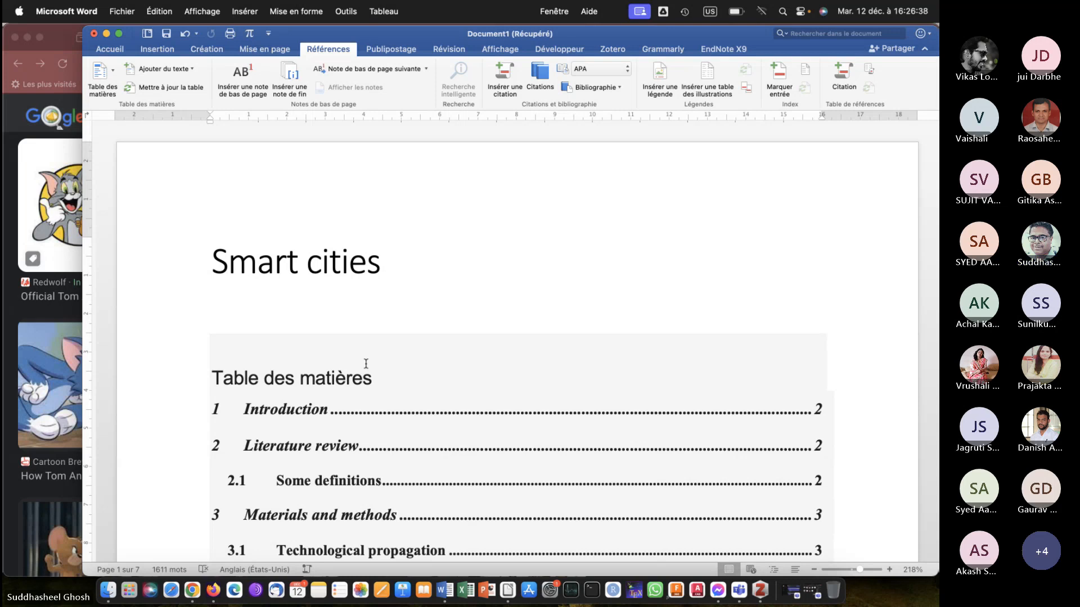
Insert a page break before the list of figures so that it starts on a new page after the table of contents.
scroll(366, 364, down, 5)
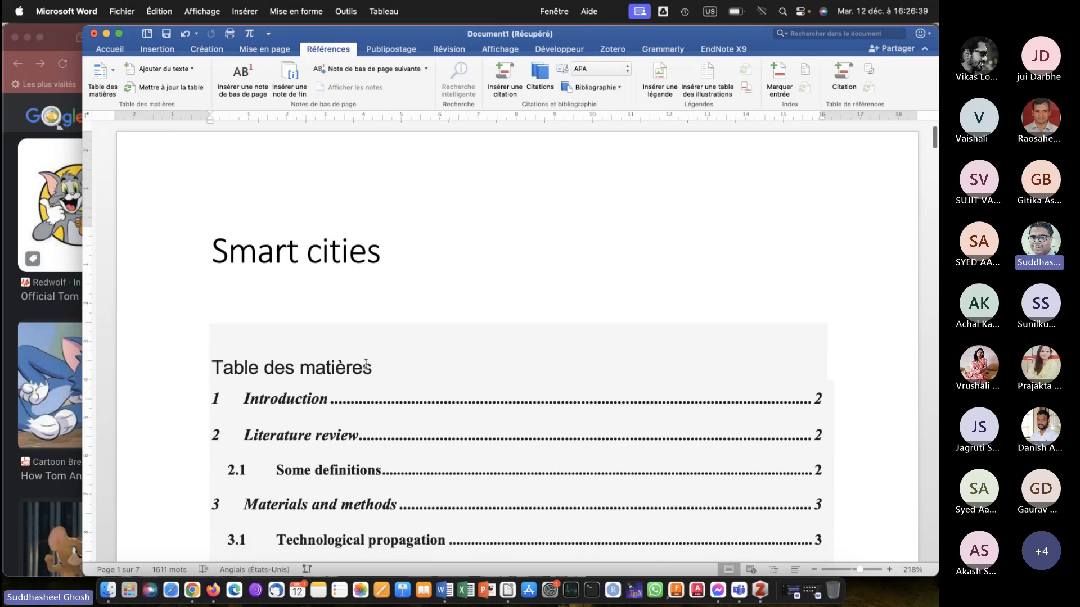
scroll(325, 159, up, 4)
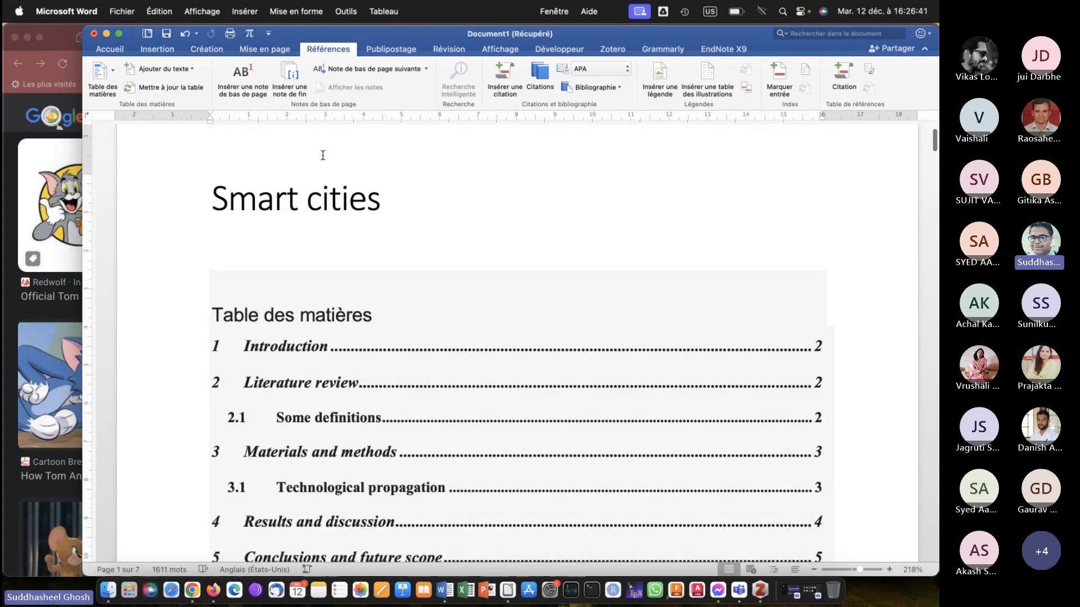
scroll(321, 242, down, 5)
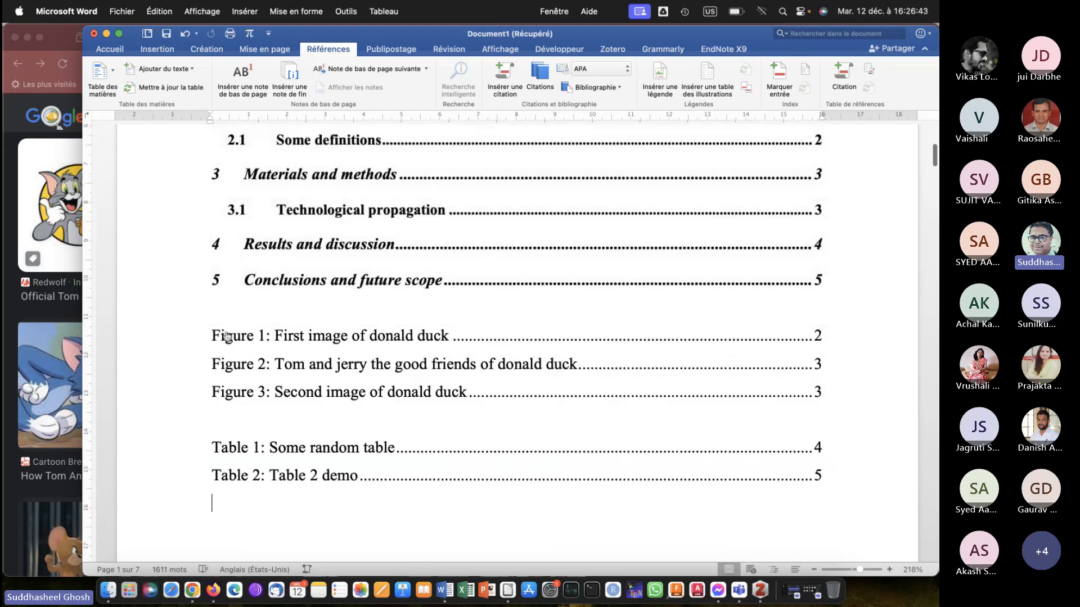
click(211, 324)
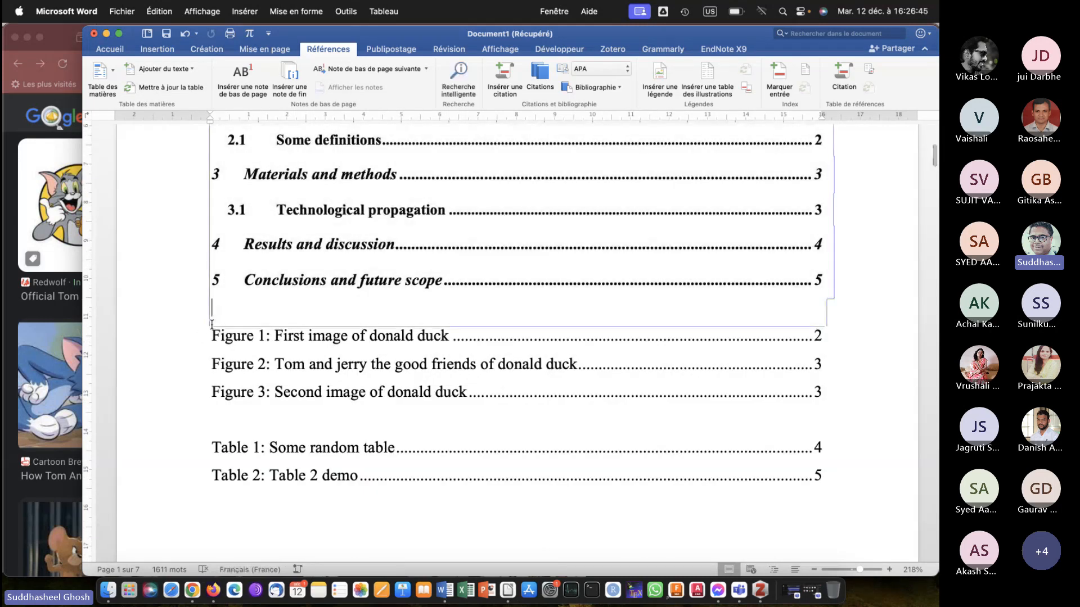
key(Down)
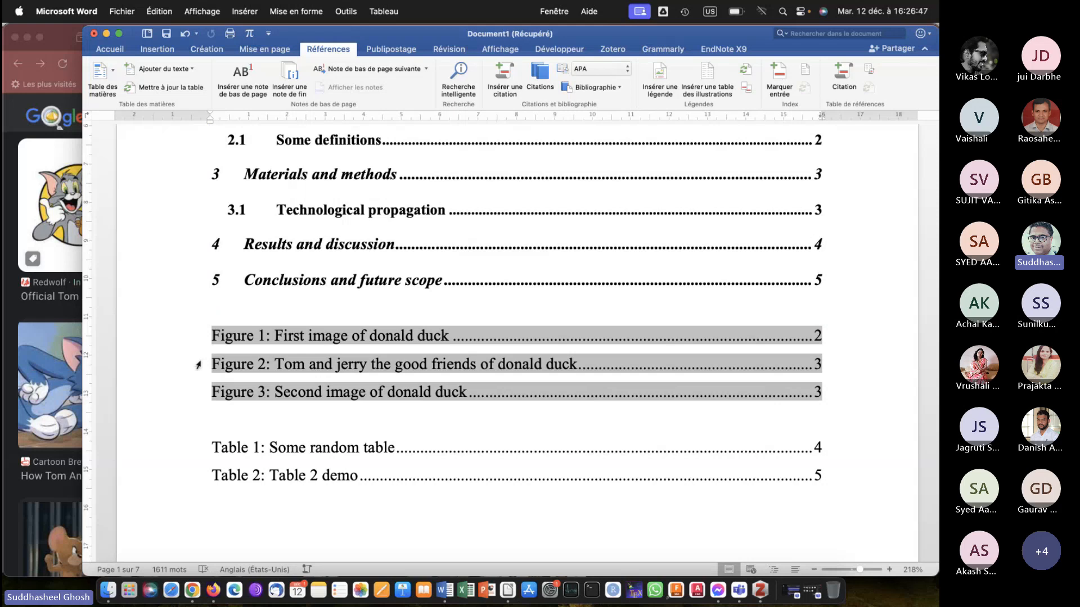
key(super+Return)
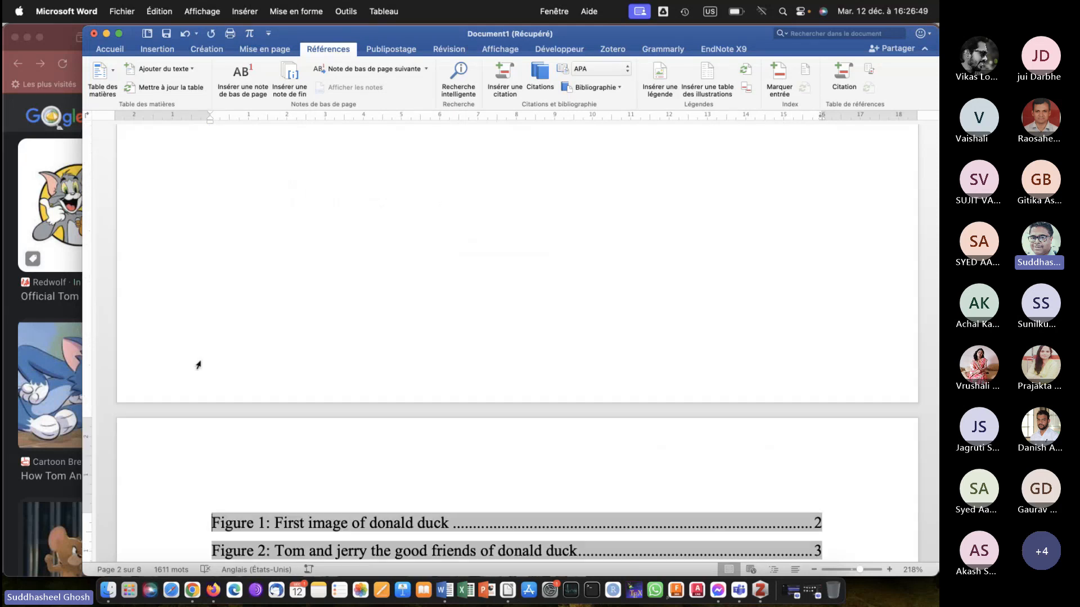
Insert a page break between the list of figures and the list of tables.
scroll(198, 366, down, 5)
click(223, 348)
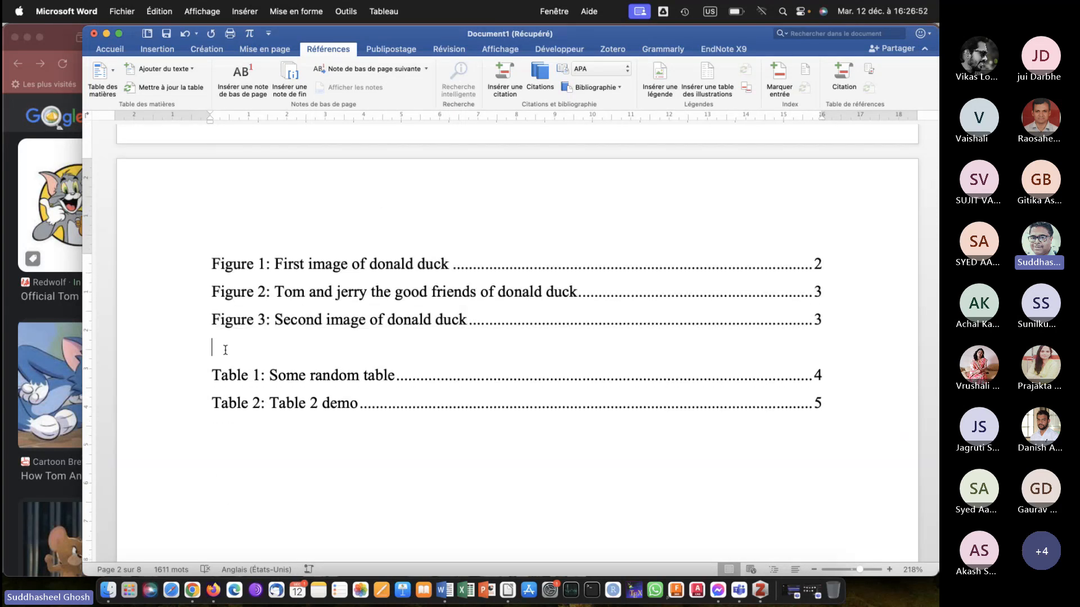
key(super+Return)
Insert a page break between the "Smart cities" title and the table of contents.
scroll(225, 350, up, 15)
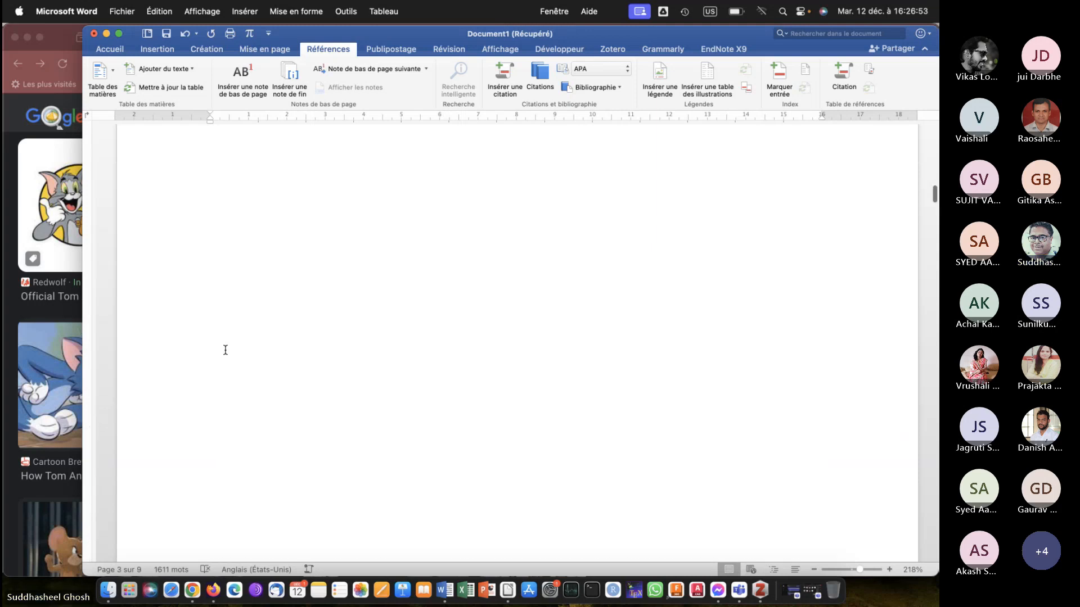
scroll(225, 350, up, 10)
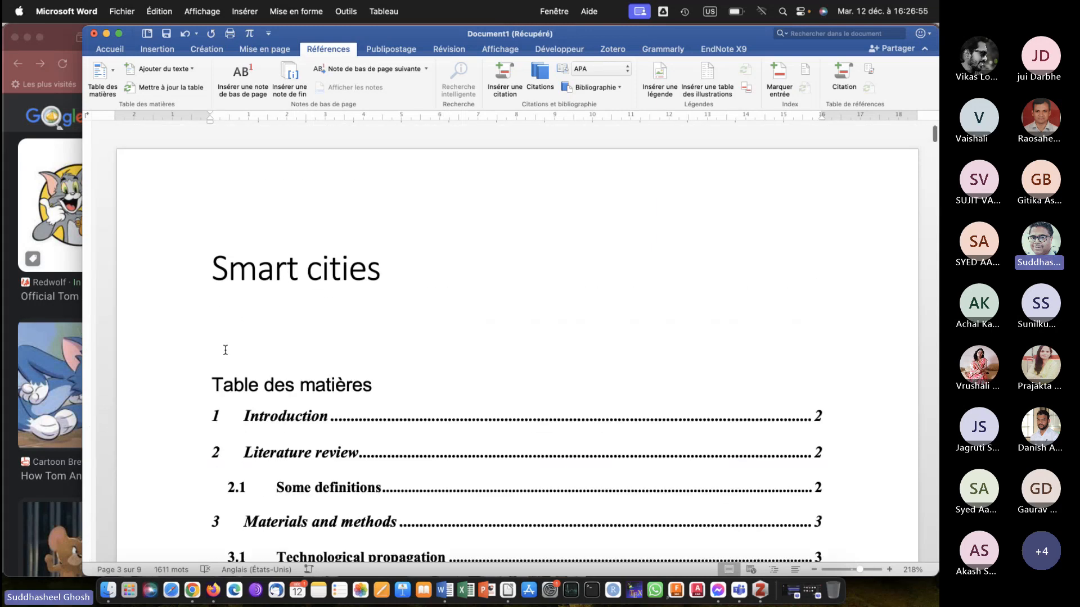
click(221, 315)
key(super+Return)
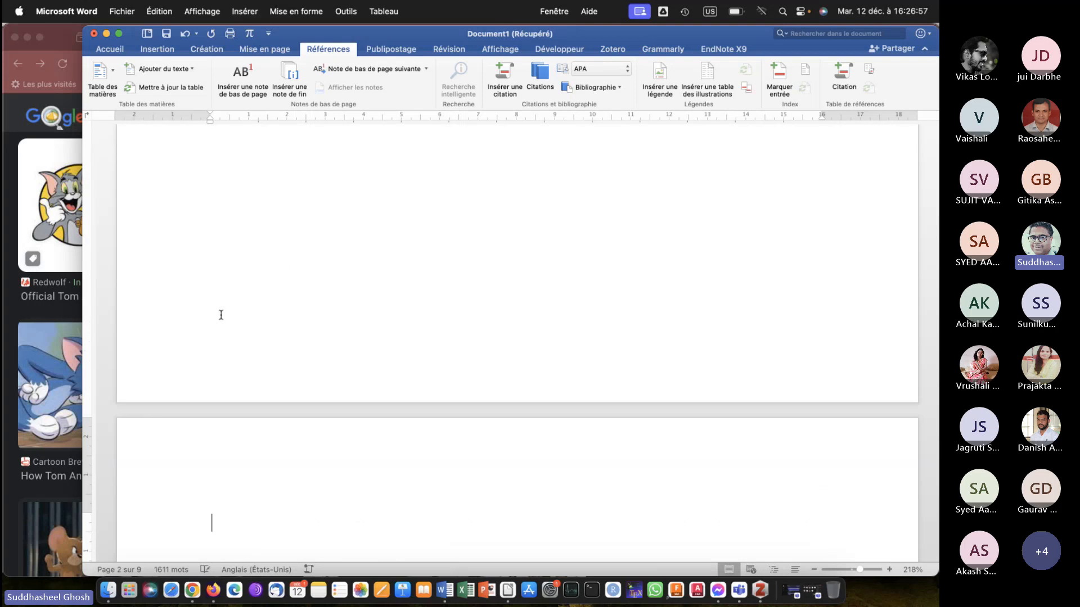
Check the page separation of the title, table of contents, list of figures and list of tables.
scroll(221, 315, down, 15)
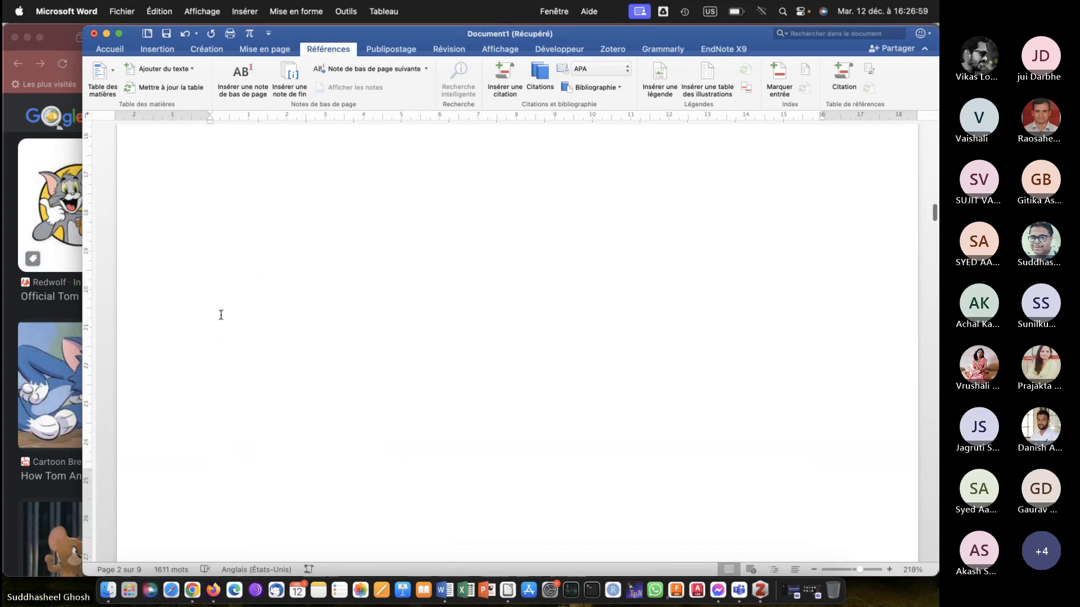
scroll(221, 315, down, 7)
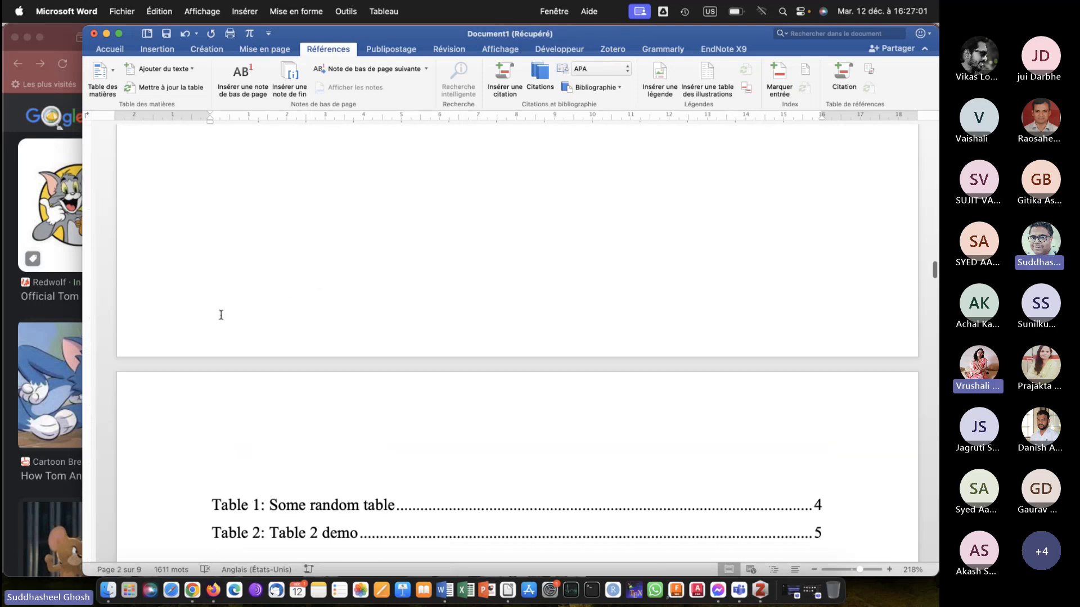
scroll(221, 315, up, 10)
key(super+Return)
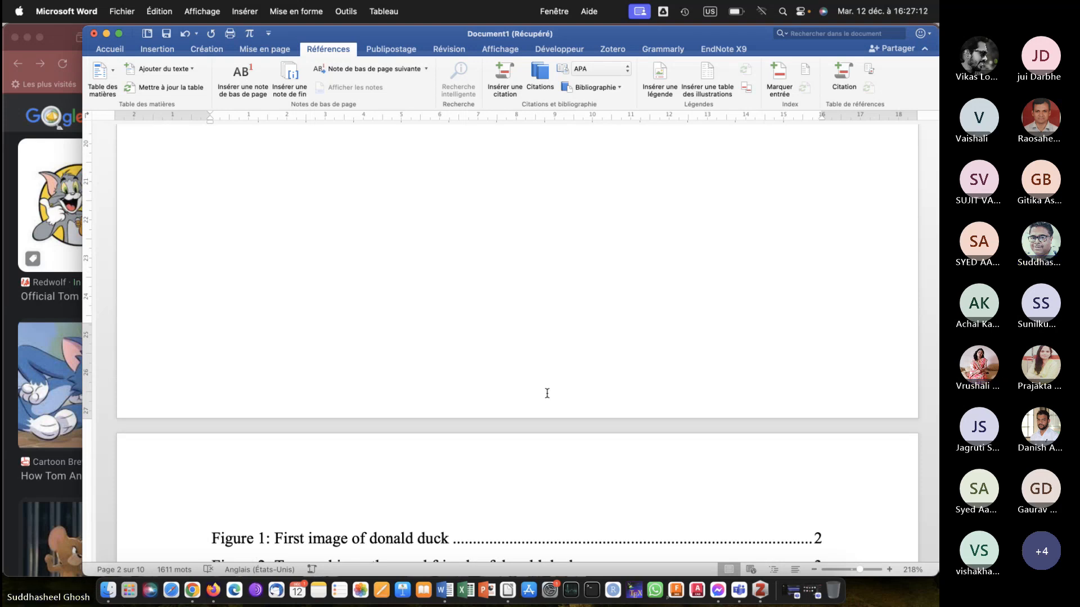
scroll(547, 393, up, 10)
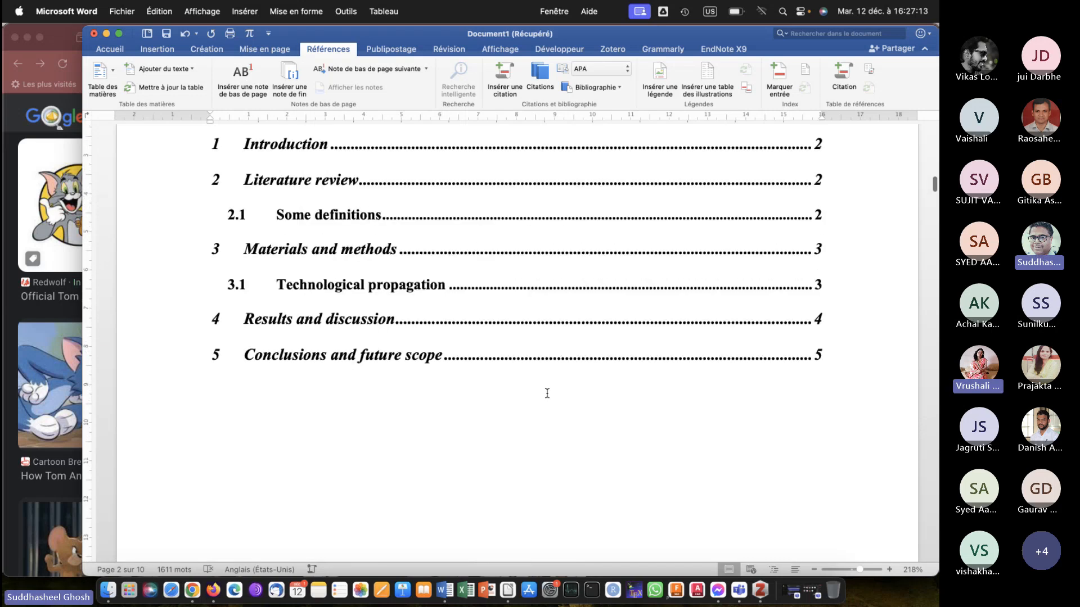
scroll(546, 393, up, 10)
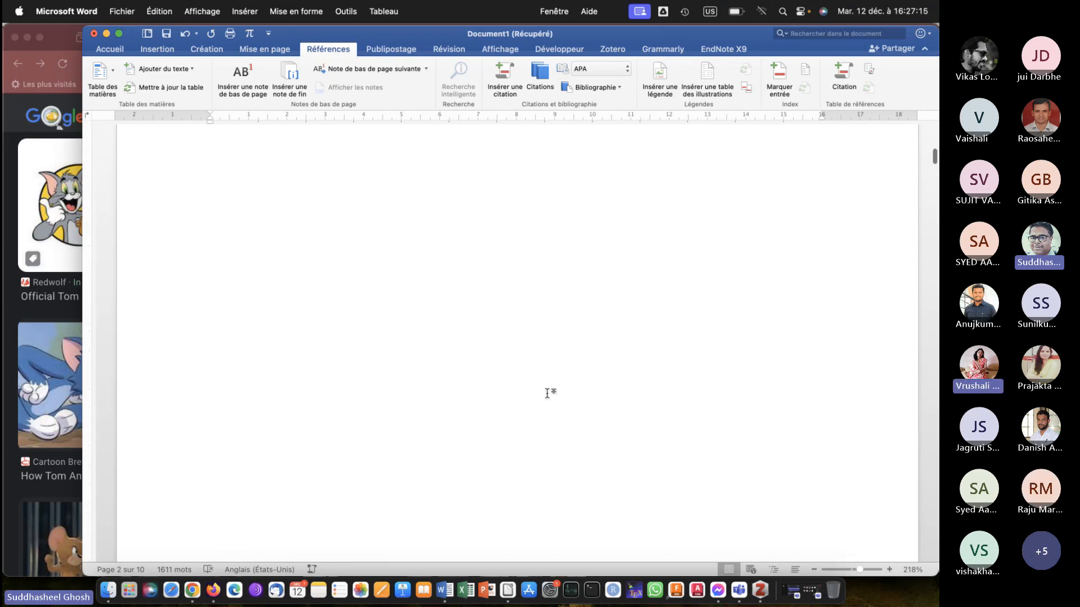
scroll(547, 393, up, 5)
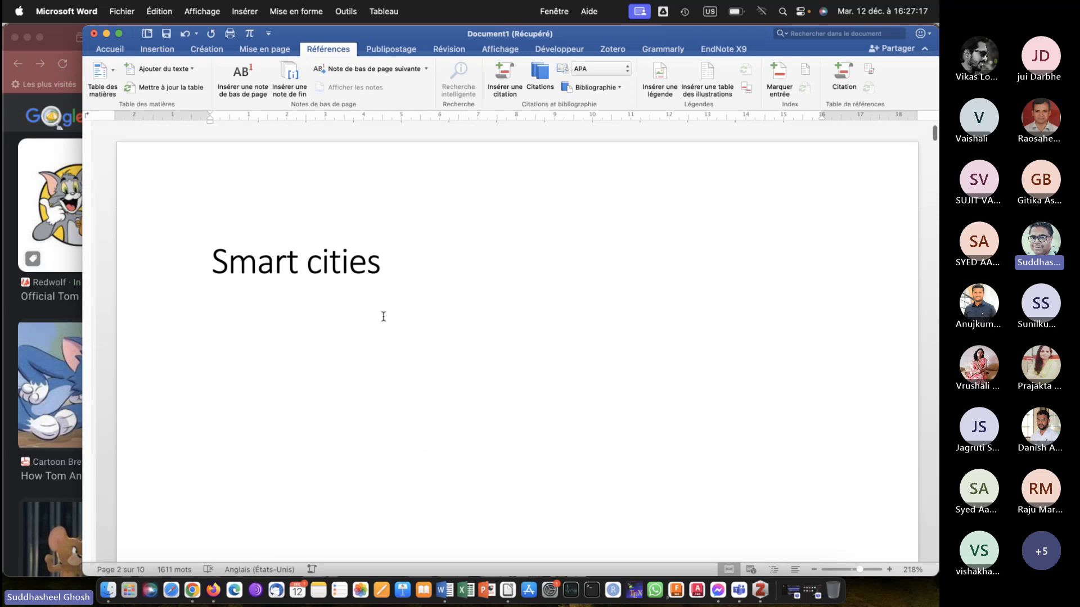
Add the heading "List of figures" above the Figure 1 entry, followed by a blank line.
scroll(384, 317, down, 10)
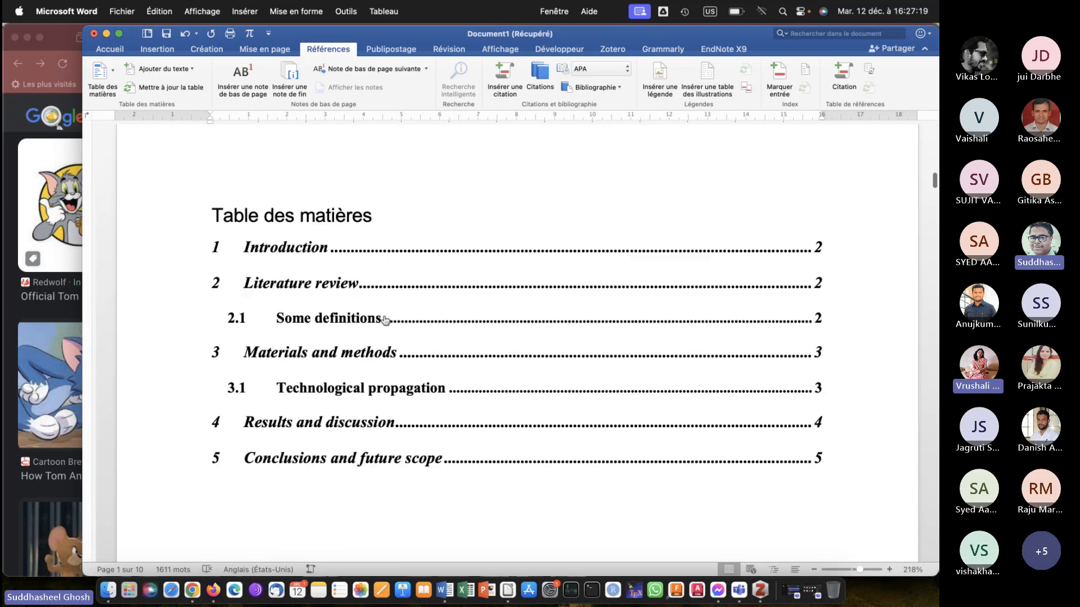
scroll(384, 319, down, 10)
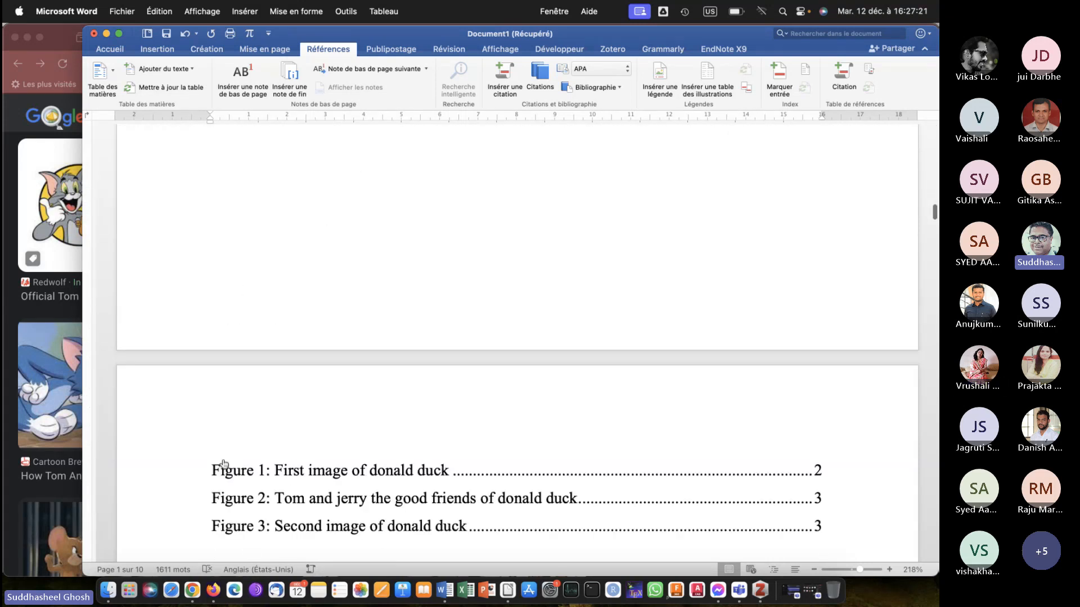
click(207, 462)
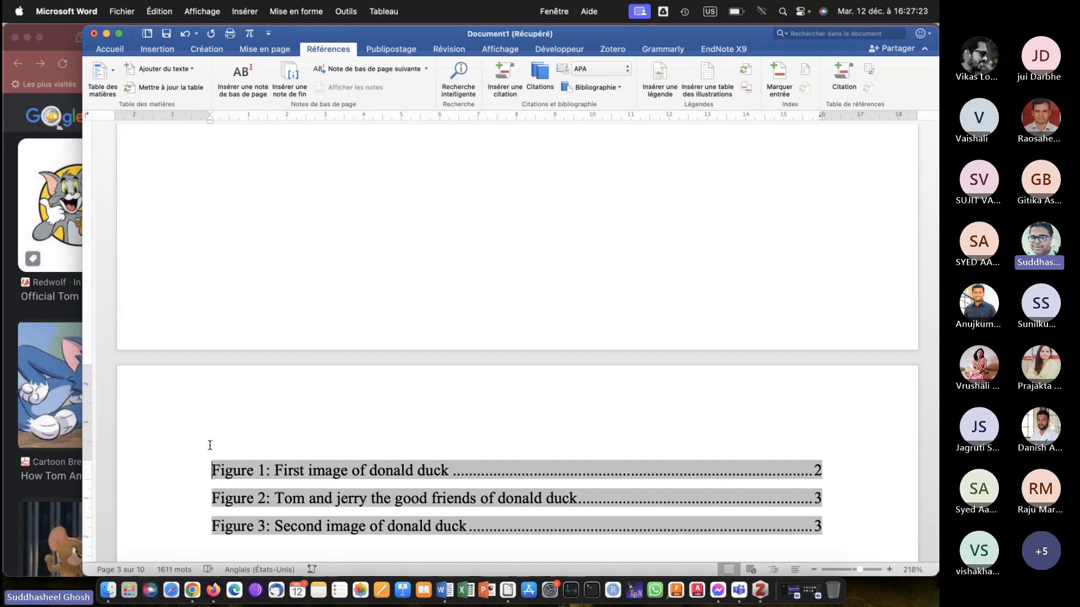
text(List of fig)
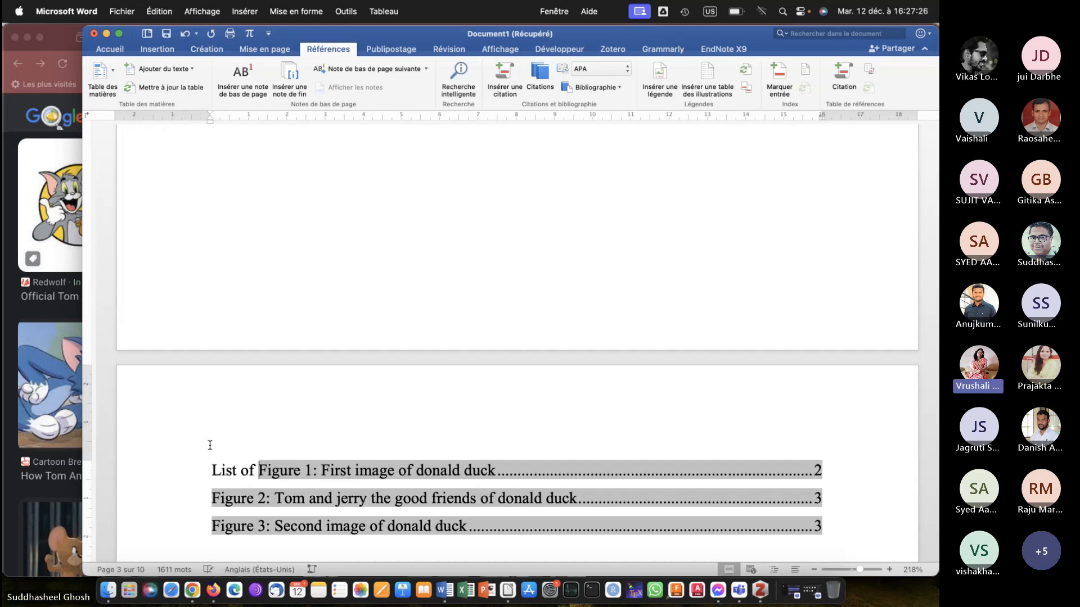
text(ures)
key(Return)
key(Return)
key(Return)
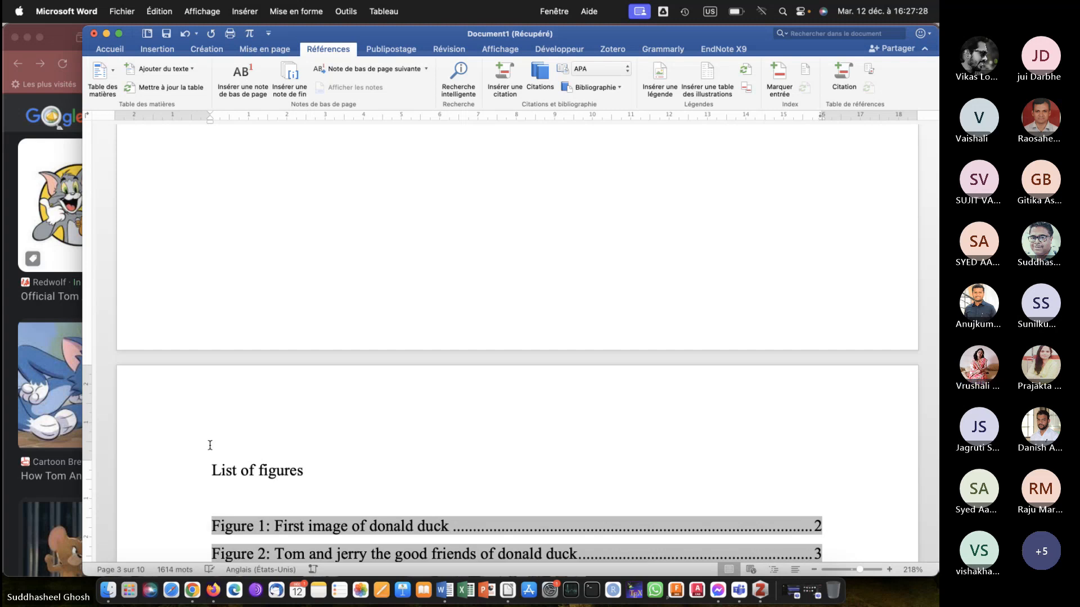
Add the heading "List of tables:" above the Table 1 entry, followed by a blank line.
scroll(210, 444, down, 8)
scroll(210, 484, down, 10)
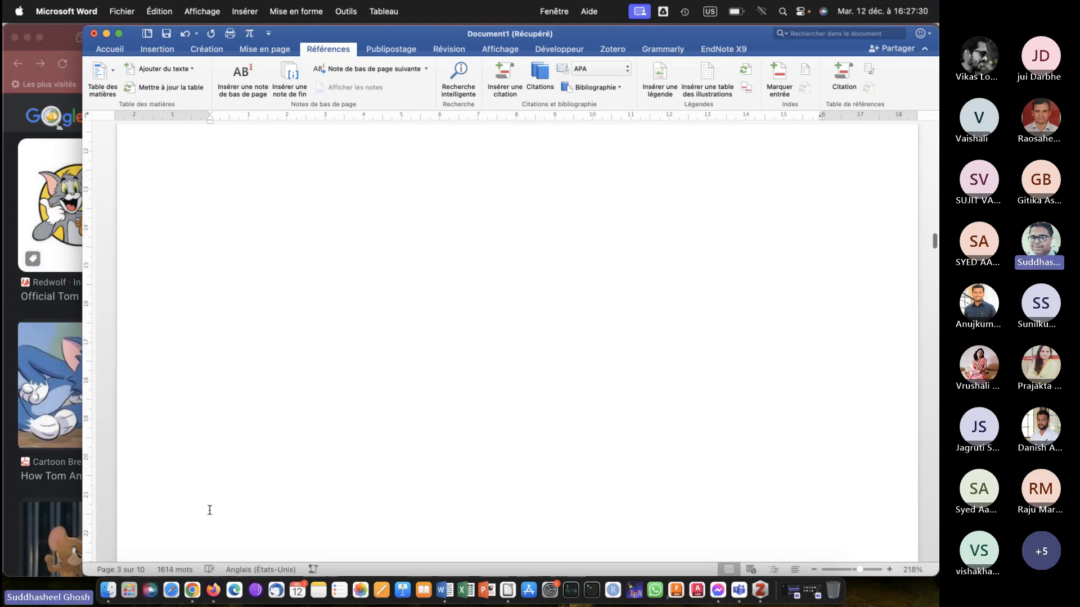
click(209, 487)
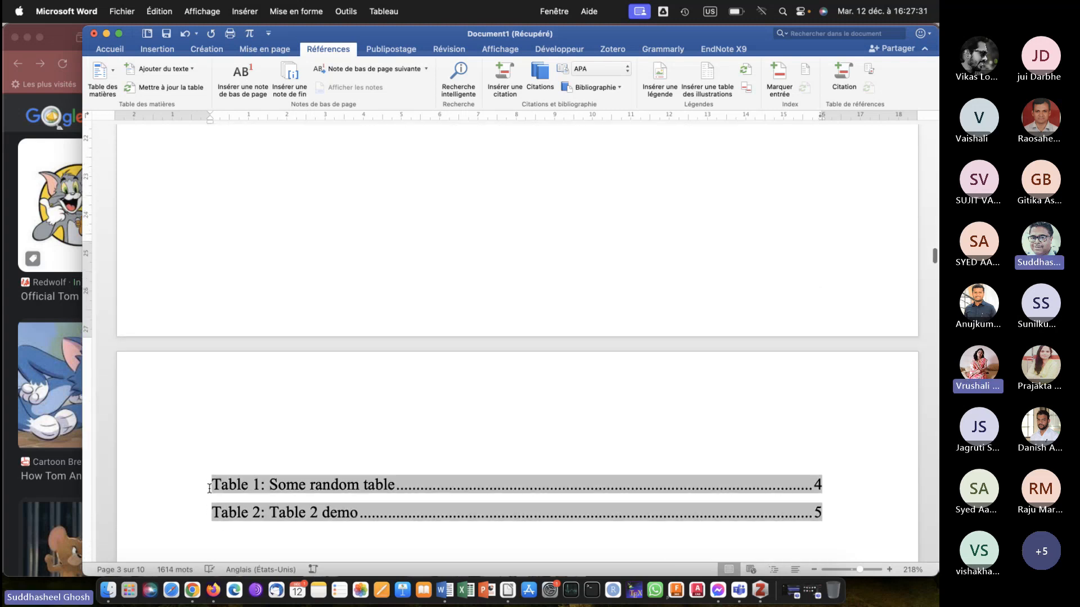
text(List of tables:)
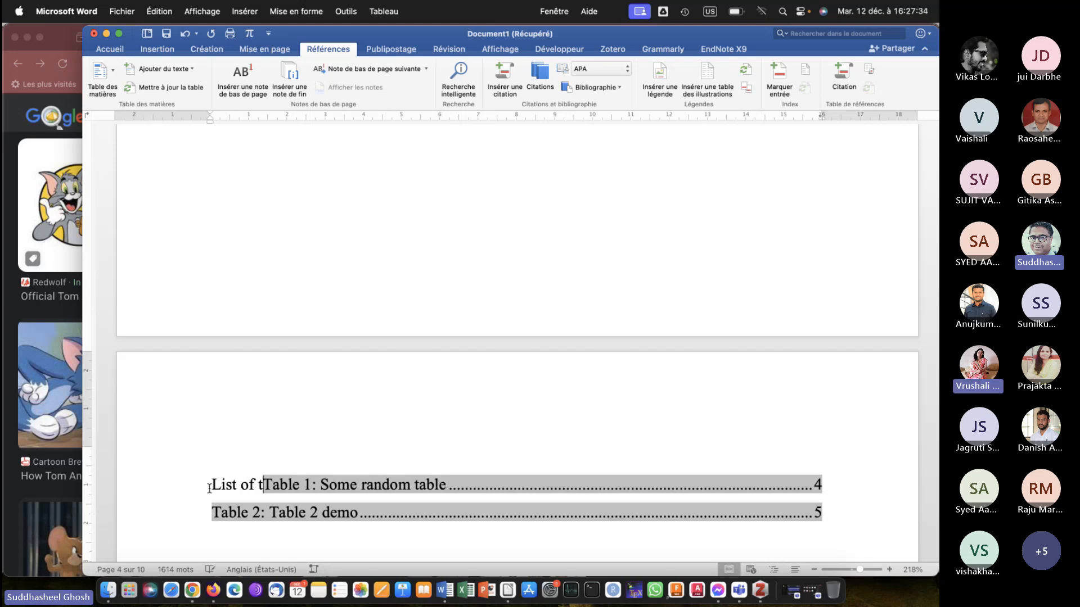
key(Return)
key(Return)
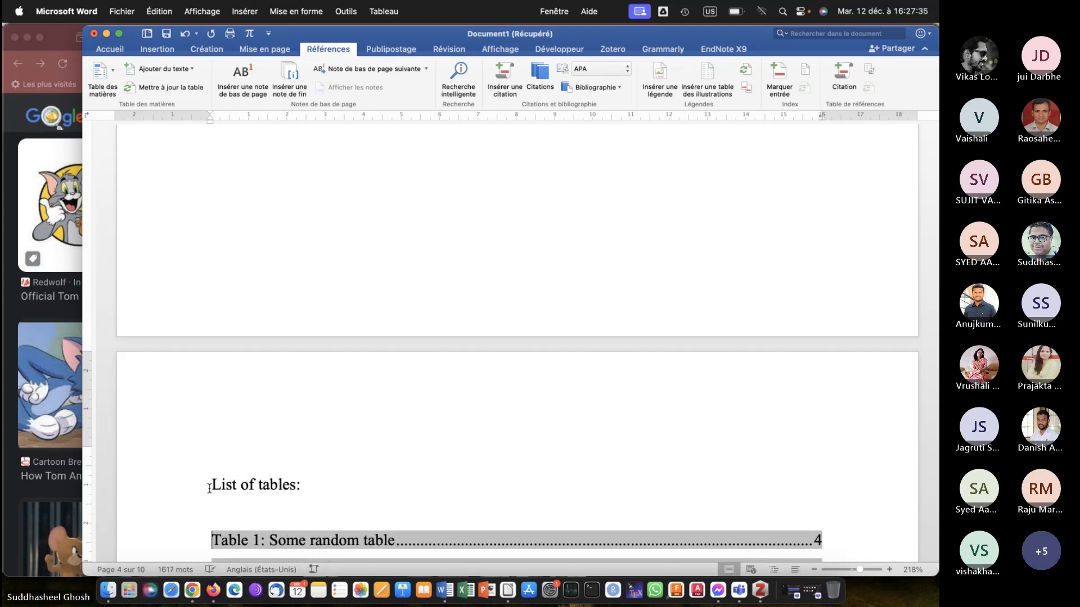
Review the document from the title page through the contents and figure lists to the Introduction and Literature review sections.
scroll(309, 479, down, 10)
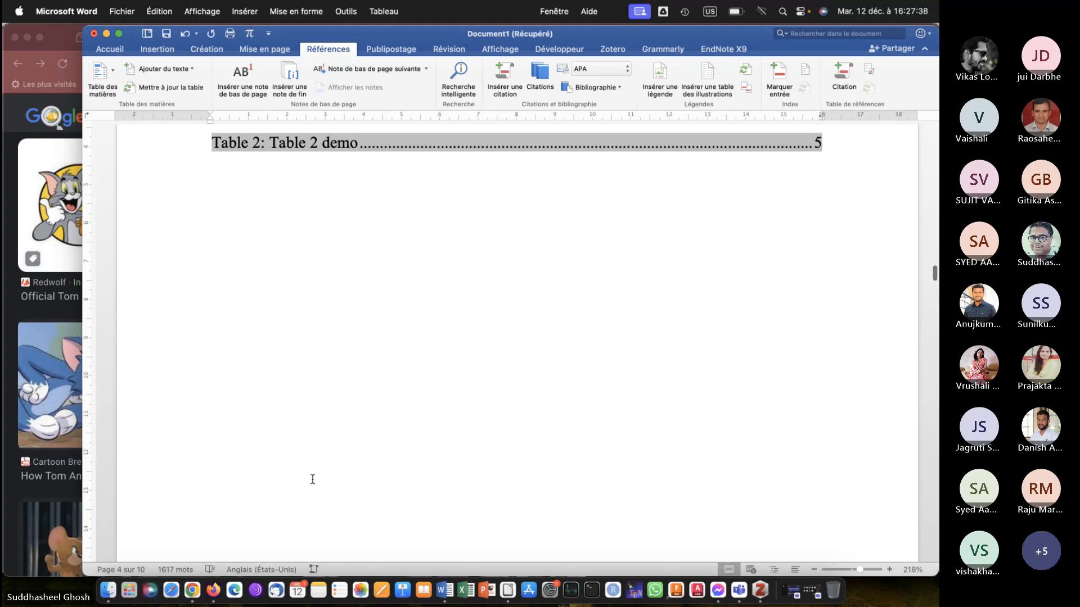
scroll(313, 480, down, 15)
scroll(313, 479, up, 20)
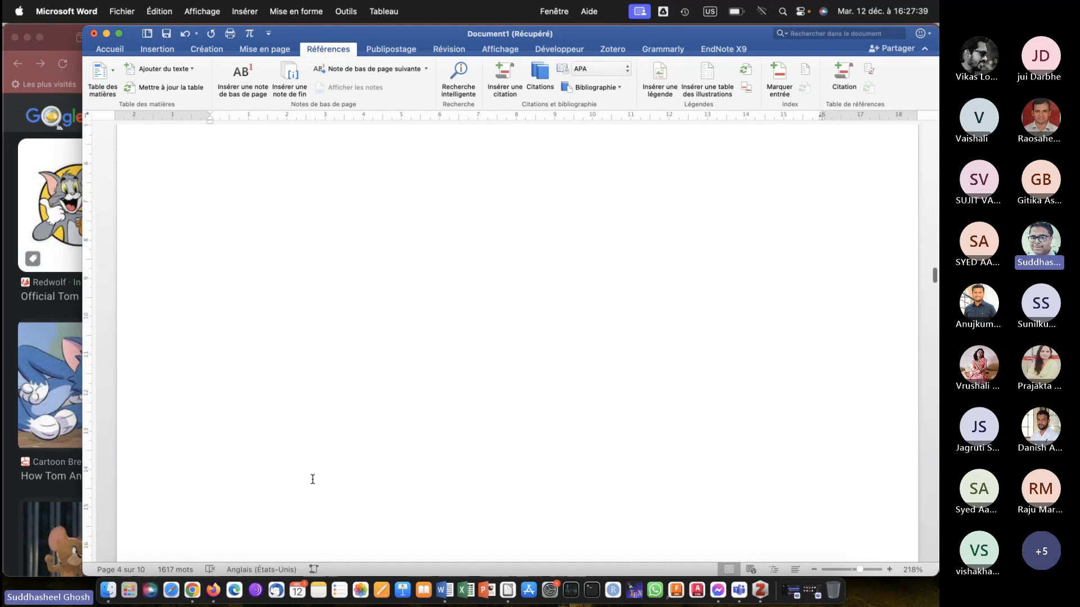
scroll(312, 479, up, 15)
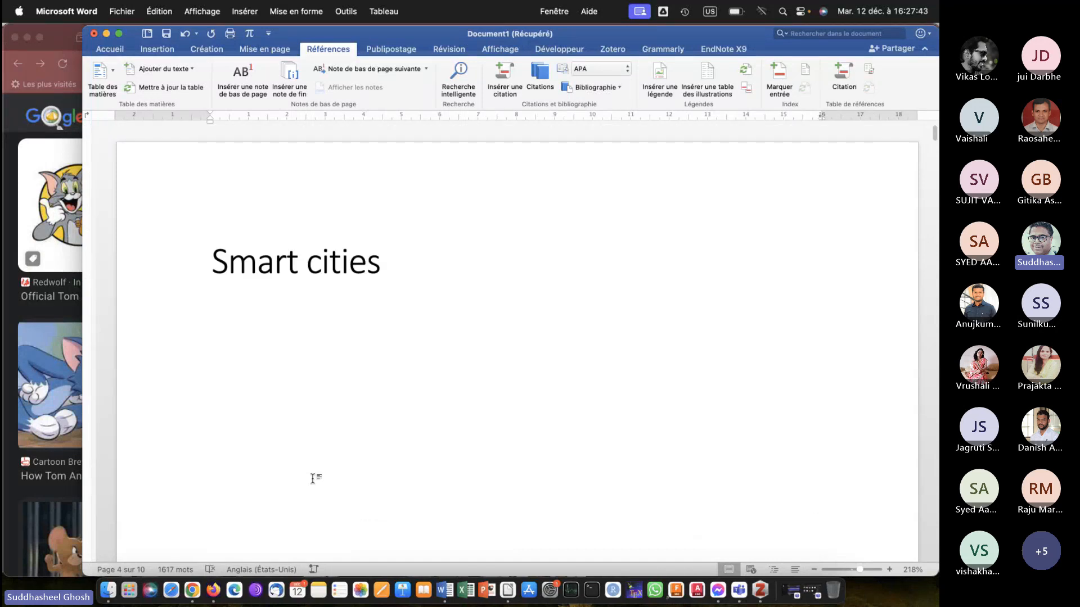
scroll(312, 479, down, 10)
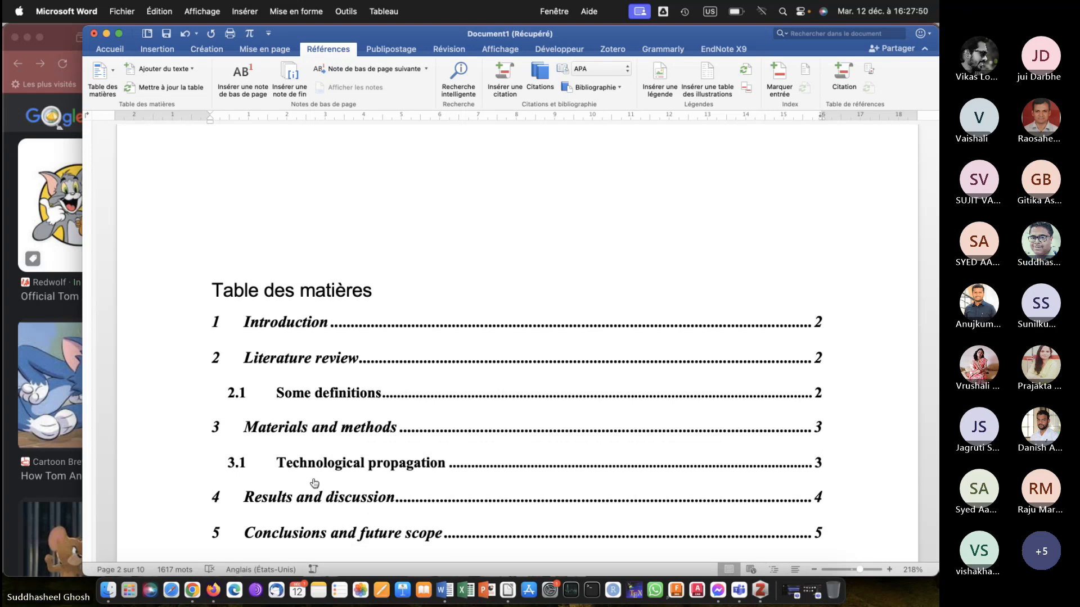
scroll(313, 479, down, 3)
scroll(313, 479, down, 3)
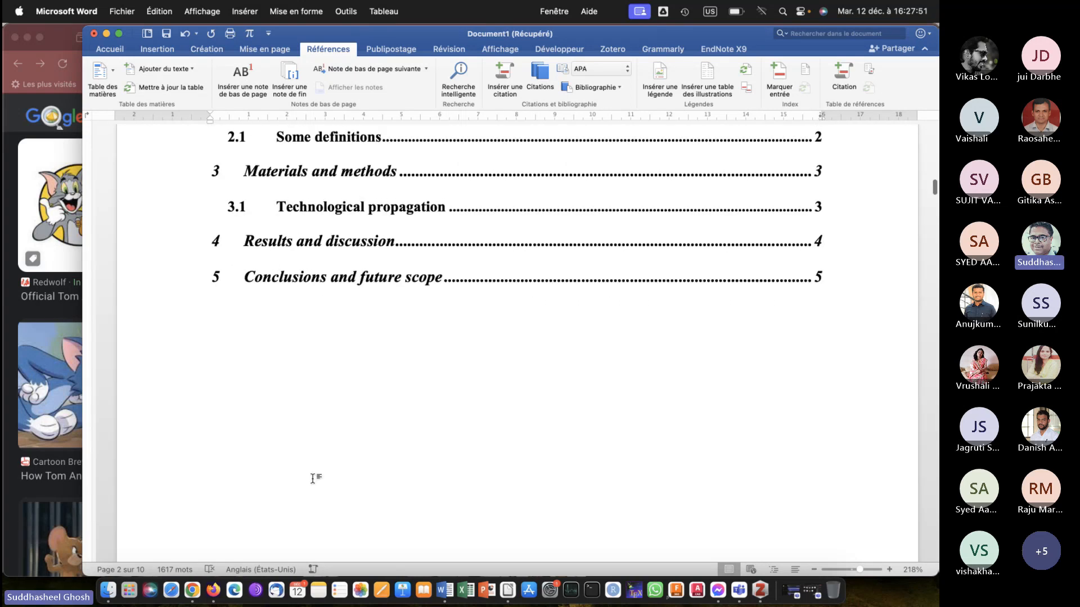
scroll(312, 479, down, 20)
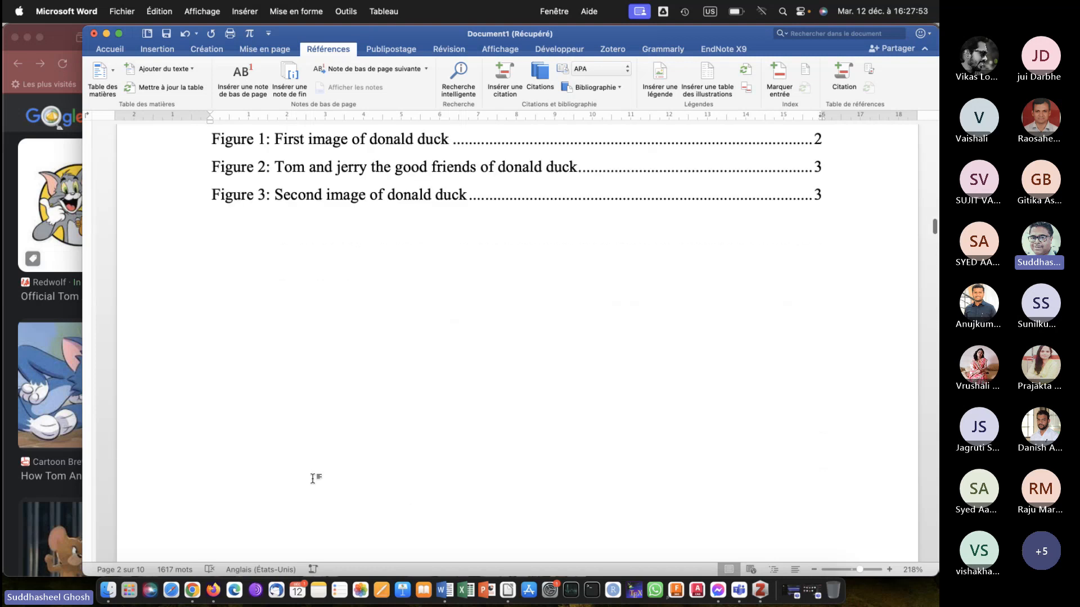
scroll(313, 479, down, 20)
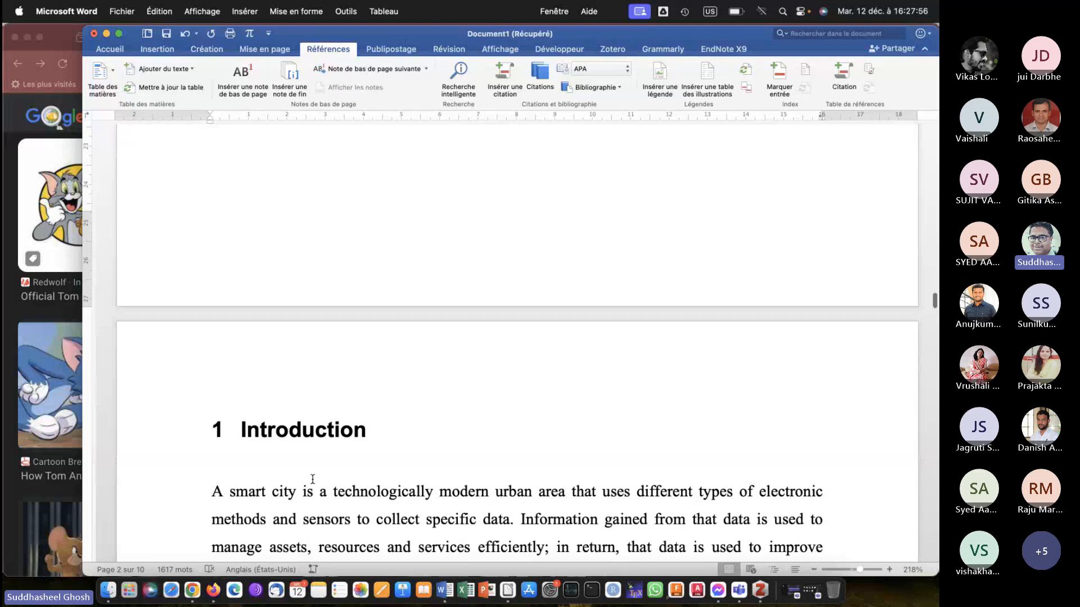
scroll(313, 479, down, 1)
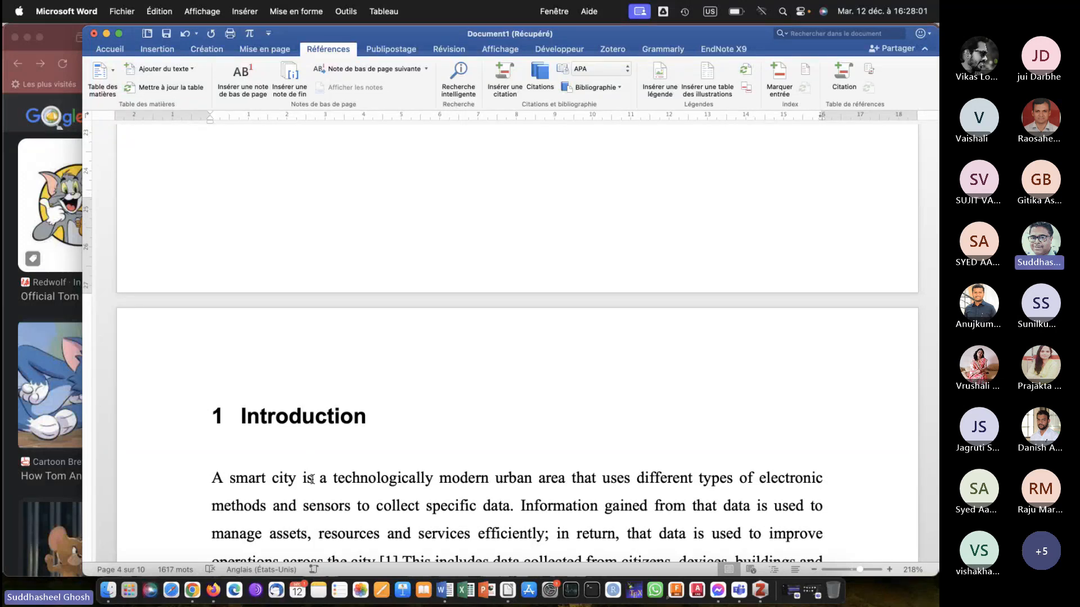
scroll(312, 479, down, 15)
scroll(313, 479, down, 10)
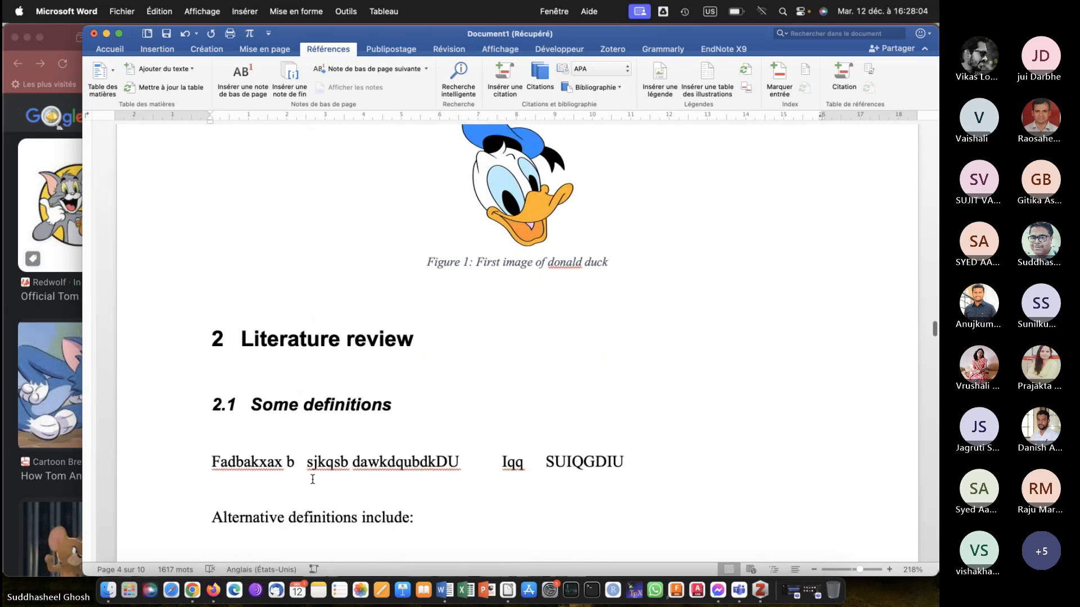
scroll(313, 479, up, 15)
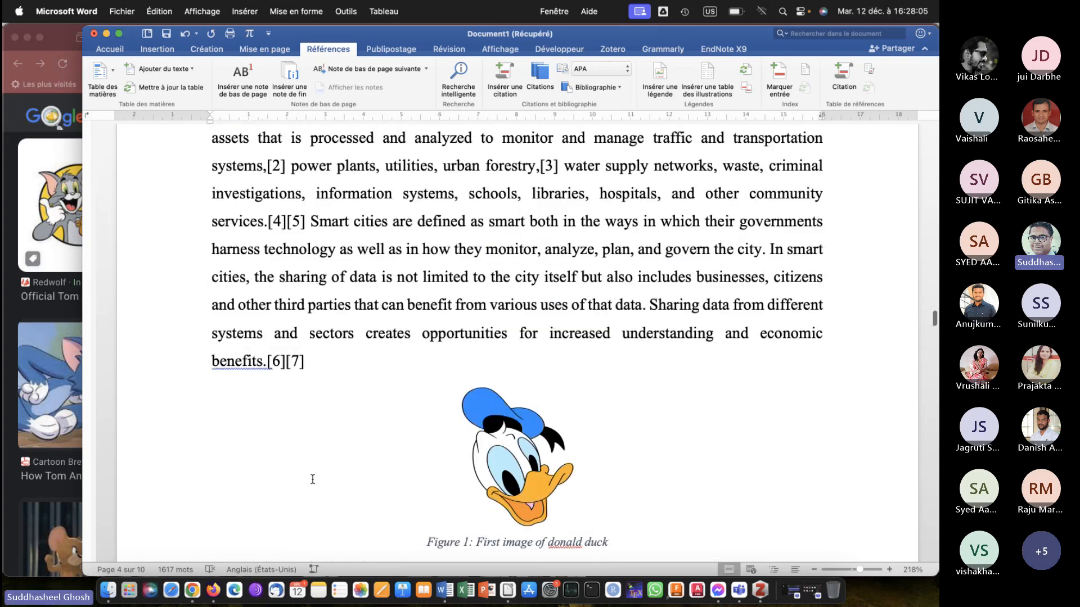
Review the pages between the list of figures and the Literature review section, including the start of the Introduction.
scroll(313, 479, up, 3)
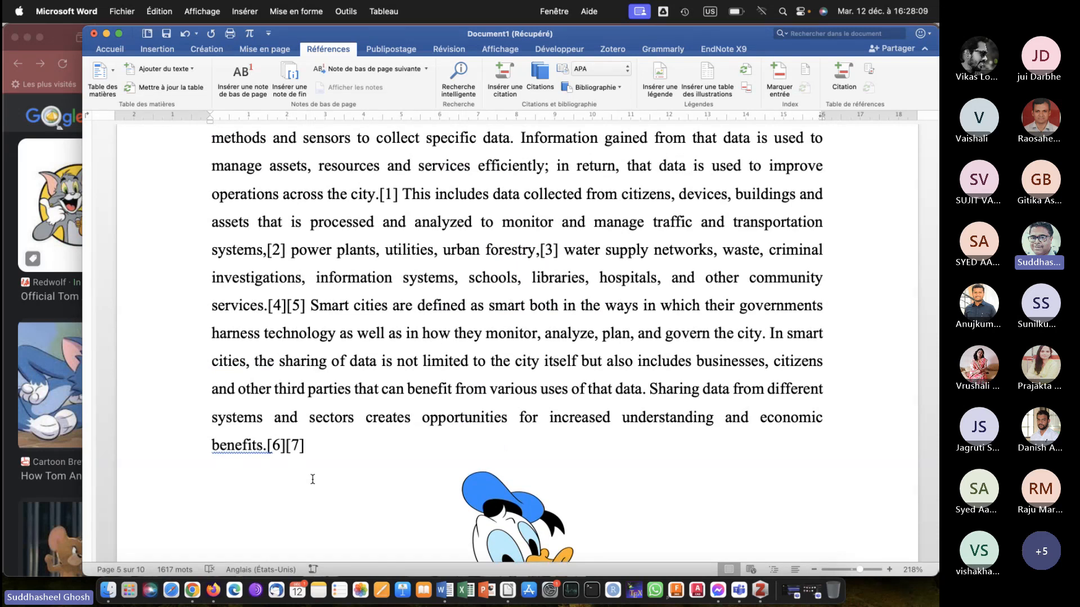
scroll(313, 479, up, 12)
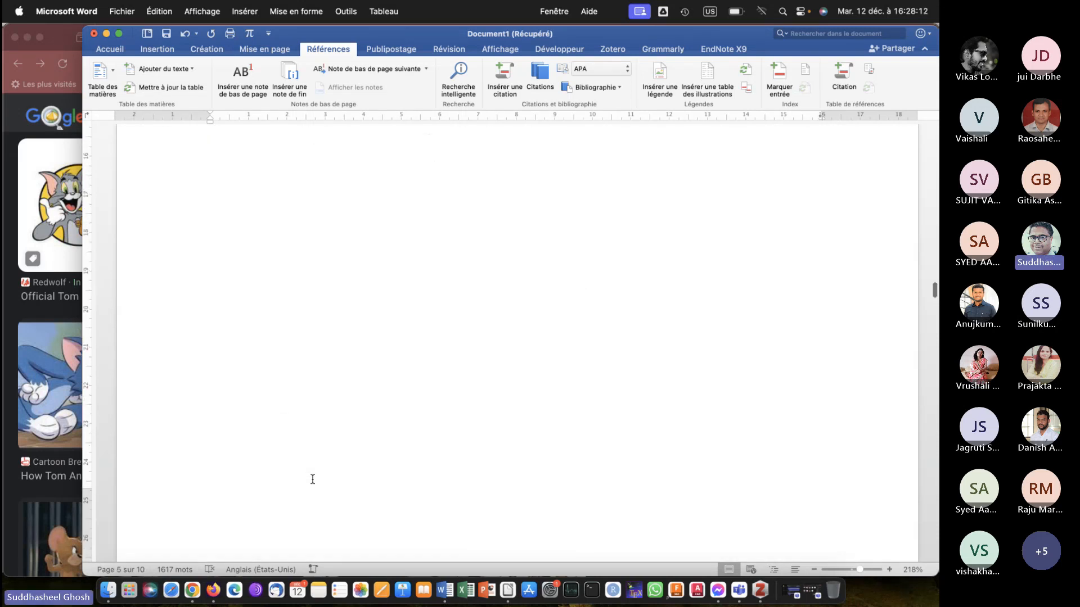
scroll(313, 479, down, 2)
scroll(313, 479, down, 15)
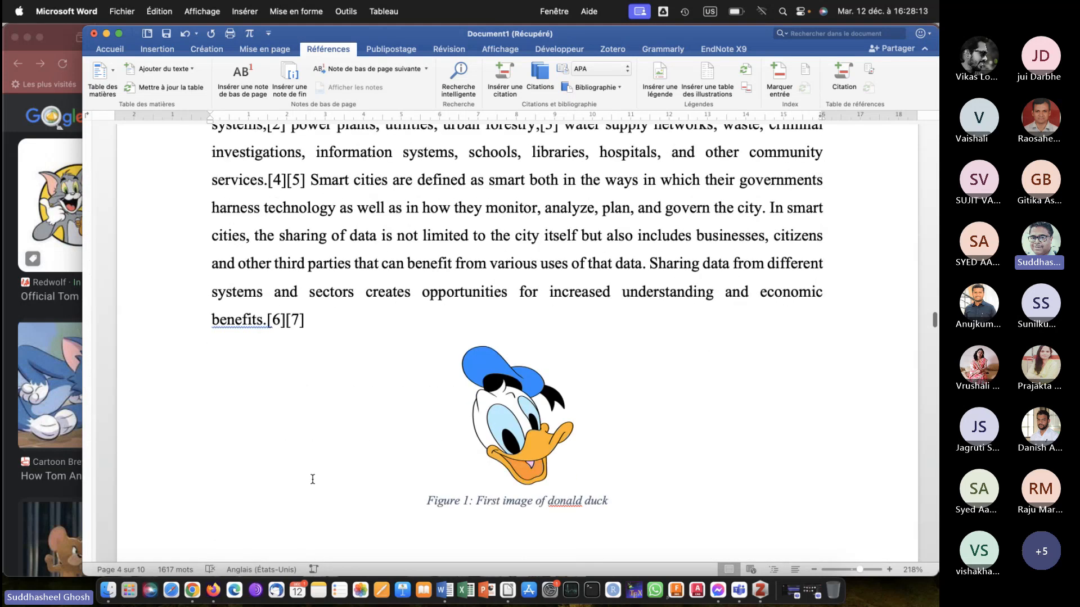
scroll(312, 479, up, 15)
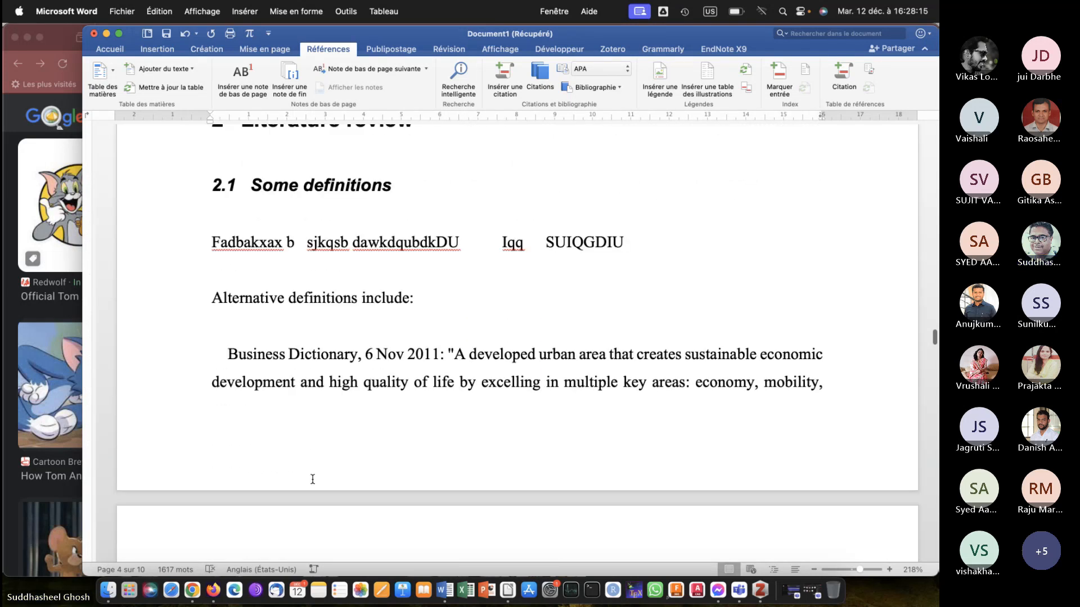
scroll(313, 480, up, 15)
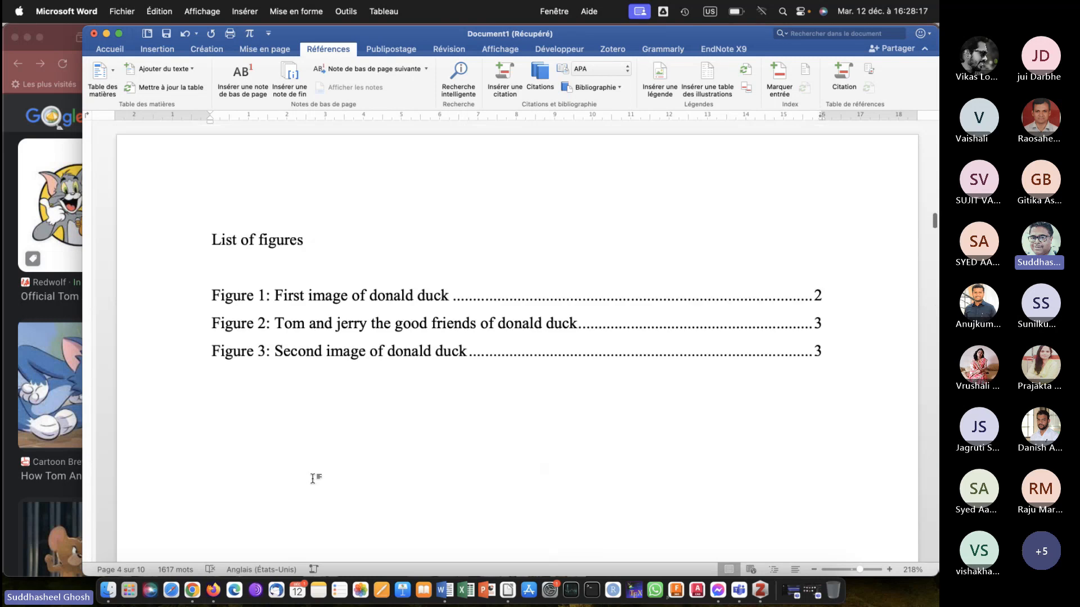
scroll(313, 480, down, 15)
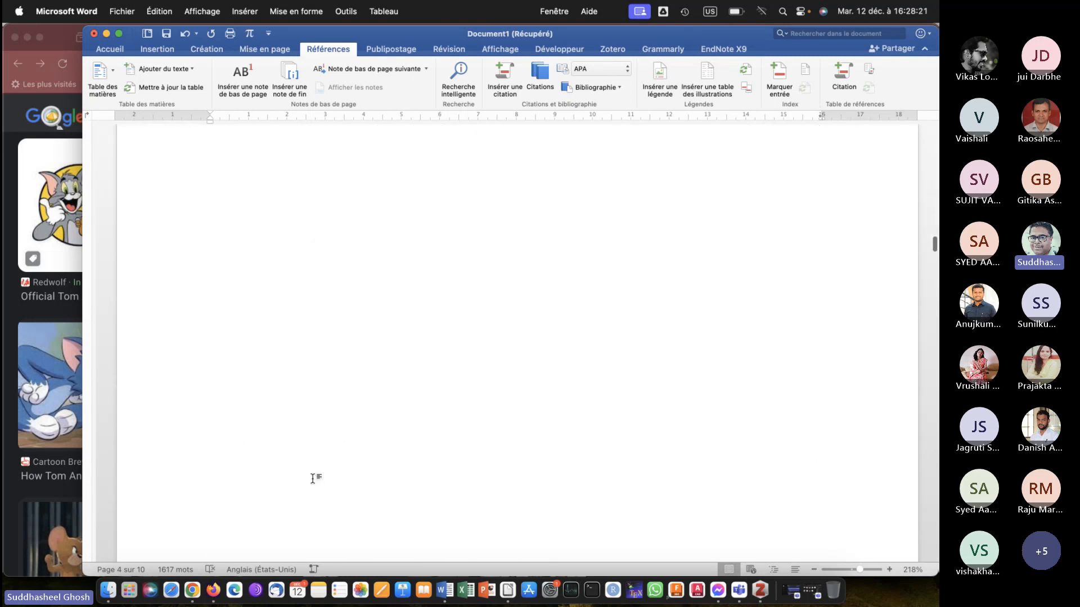
scroll(312, 479, down, 10)
scroll(313, 479, down, 8)
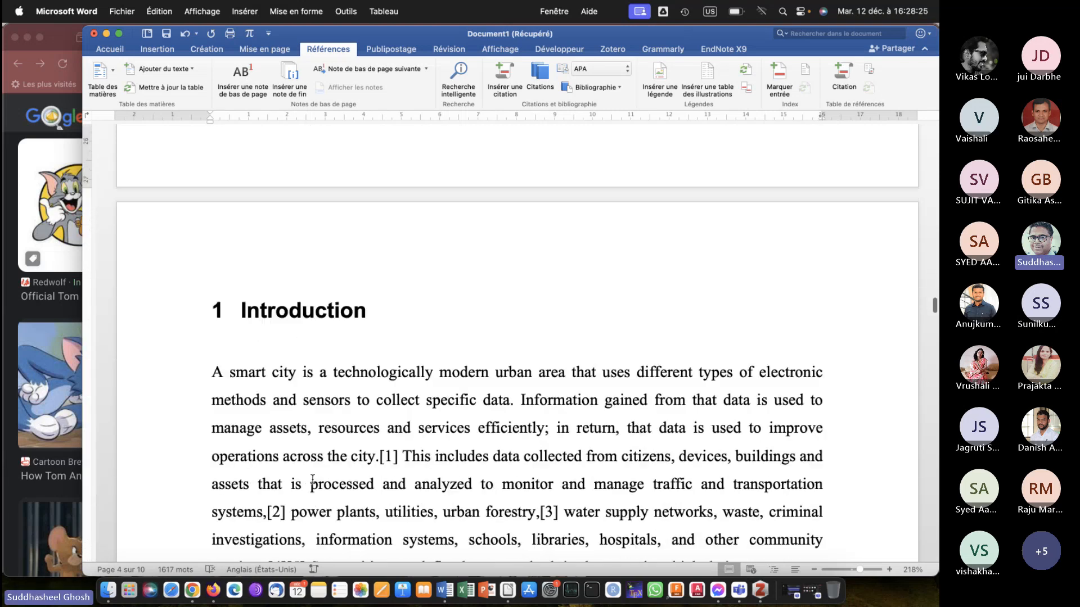
scroll(312, 479, up, 5)
scroll(313, 479, down, 15)
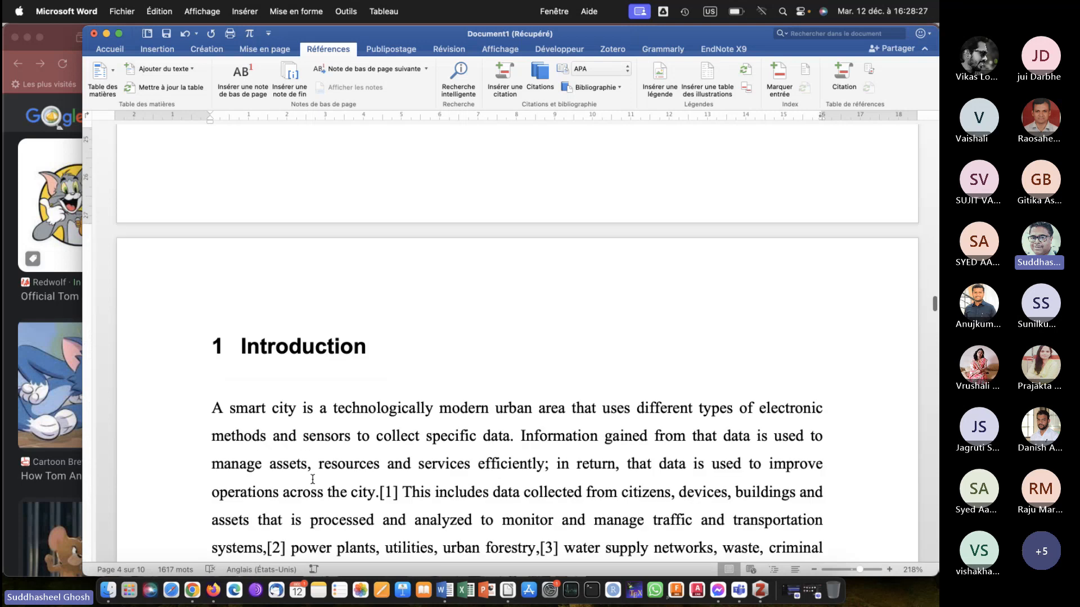
Insert the predefined "À bandes" page-number footer from the Literature review page and return to the body text.
scroll(313, 479, down, 10)
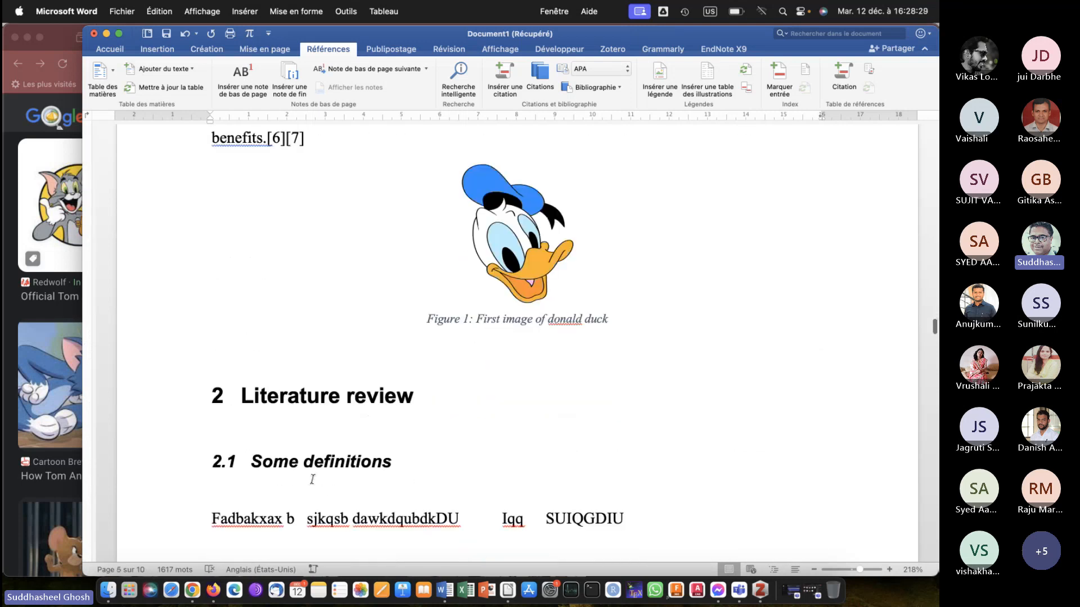
double_click(488, 462)
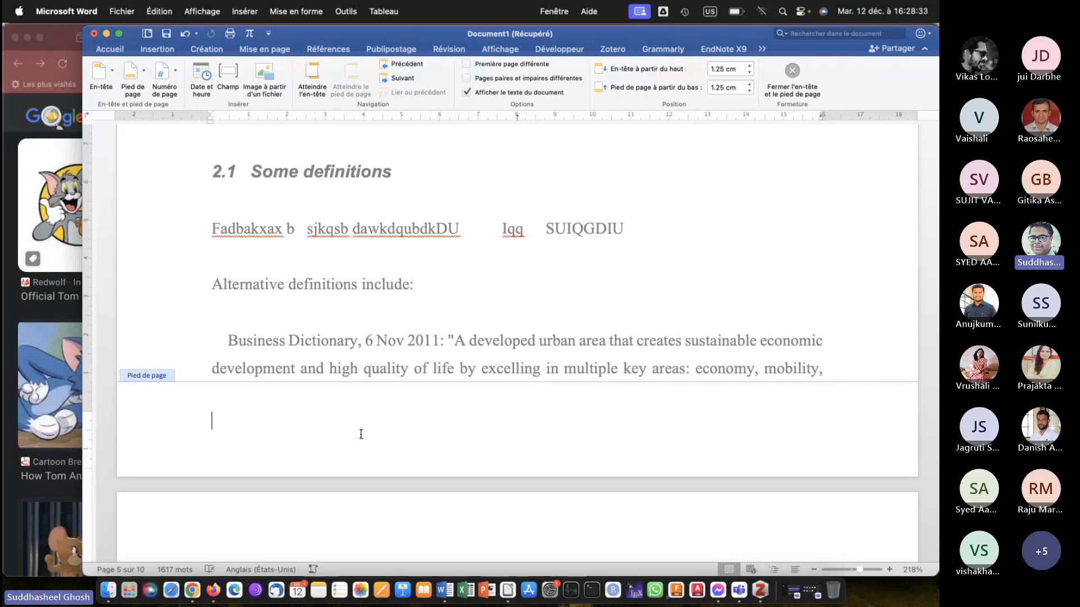
click(144, 72)
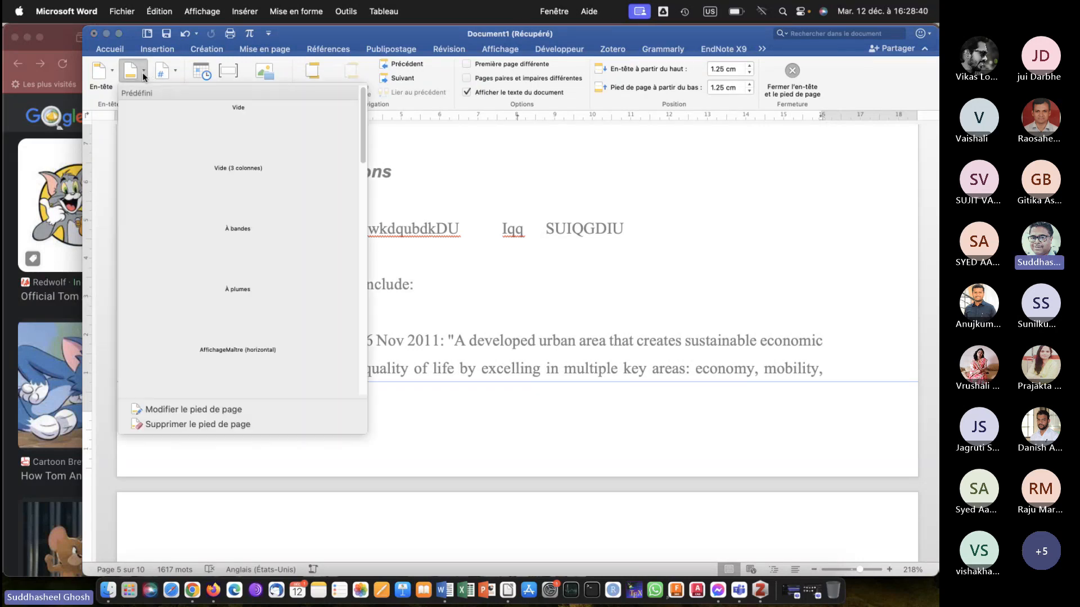
click(182, 72)
click(177, 71)
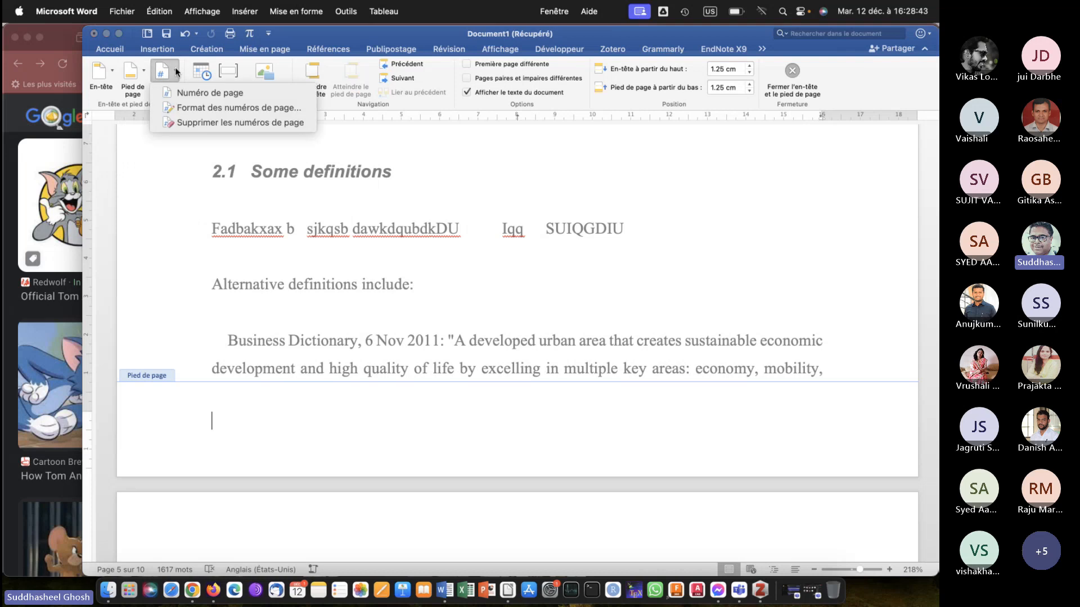
click(135, 72)
click(143, 71)
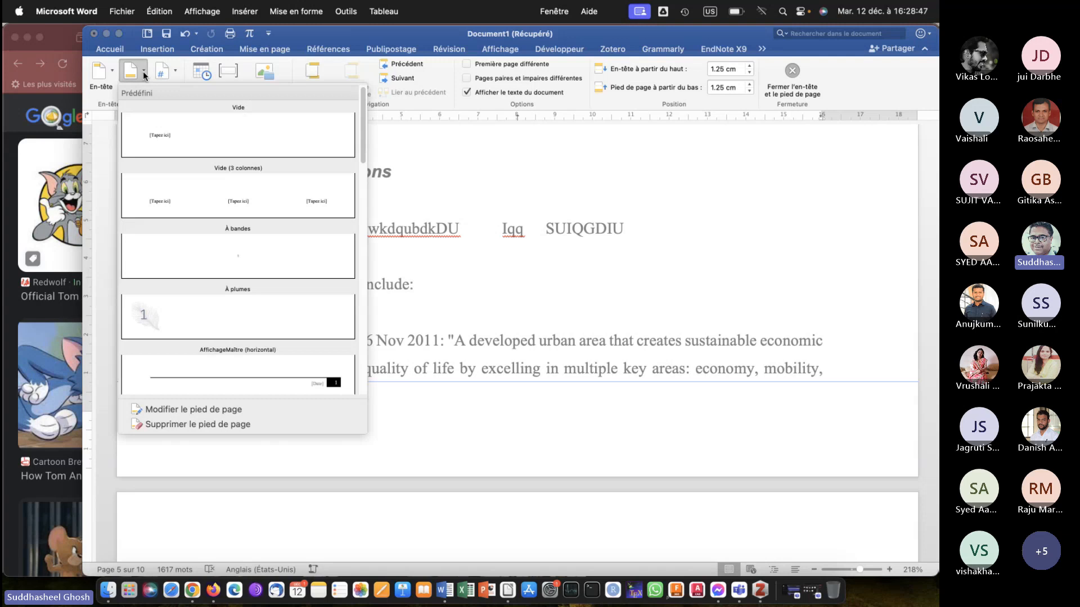
click(181, 249)
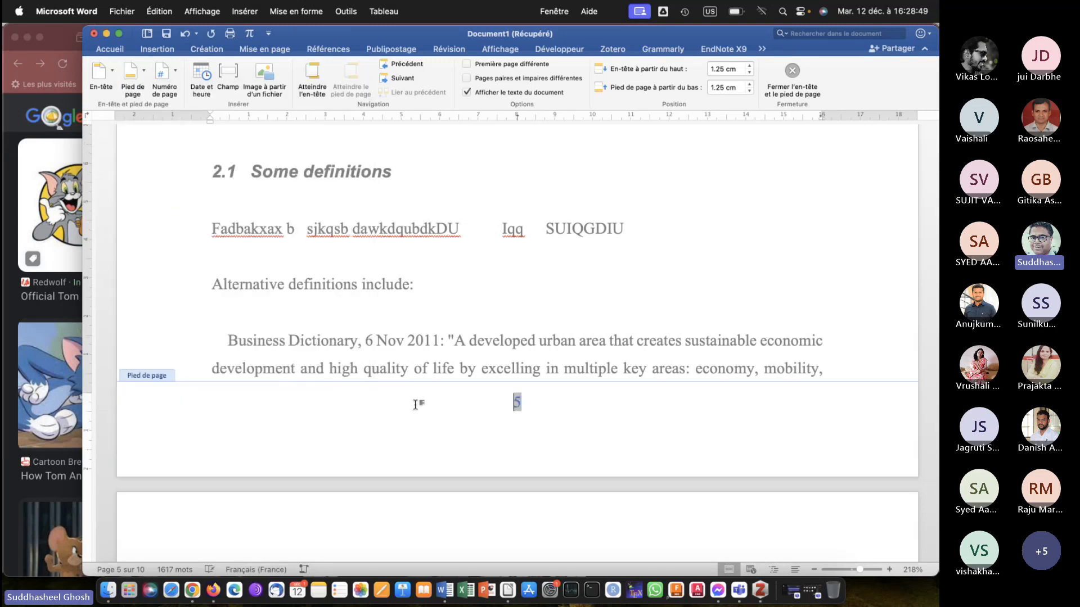
double_click(484, 337)
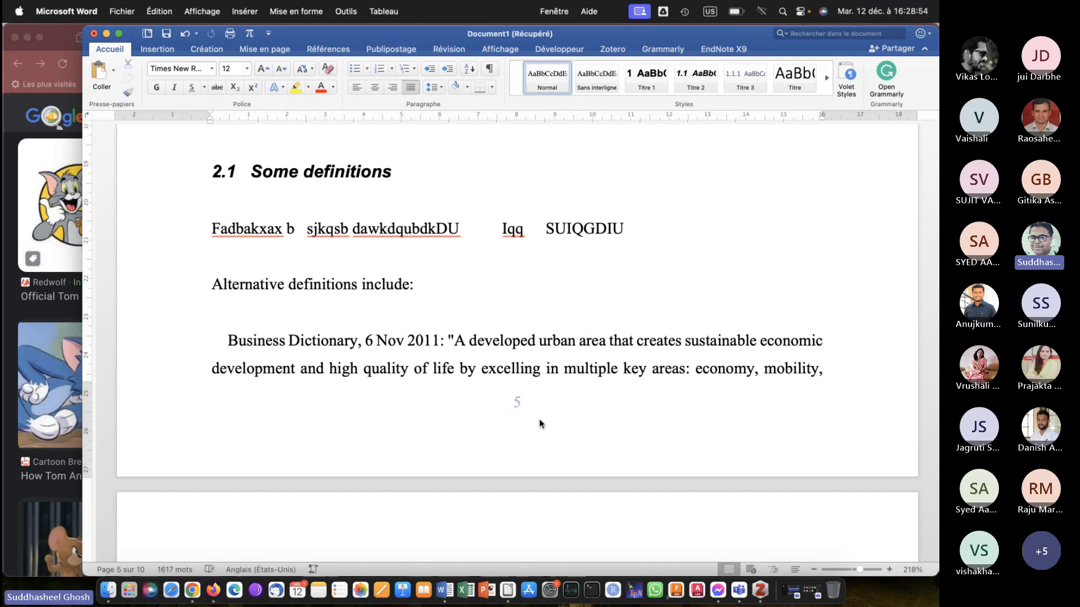
Examine the footer page numbers on the list of tables page and the Introduction page.
scroll(525, 404, up, 5)
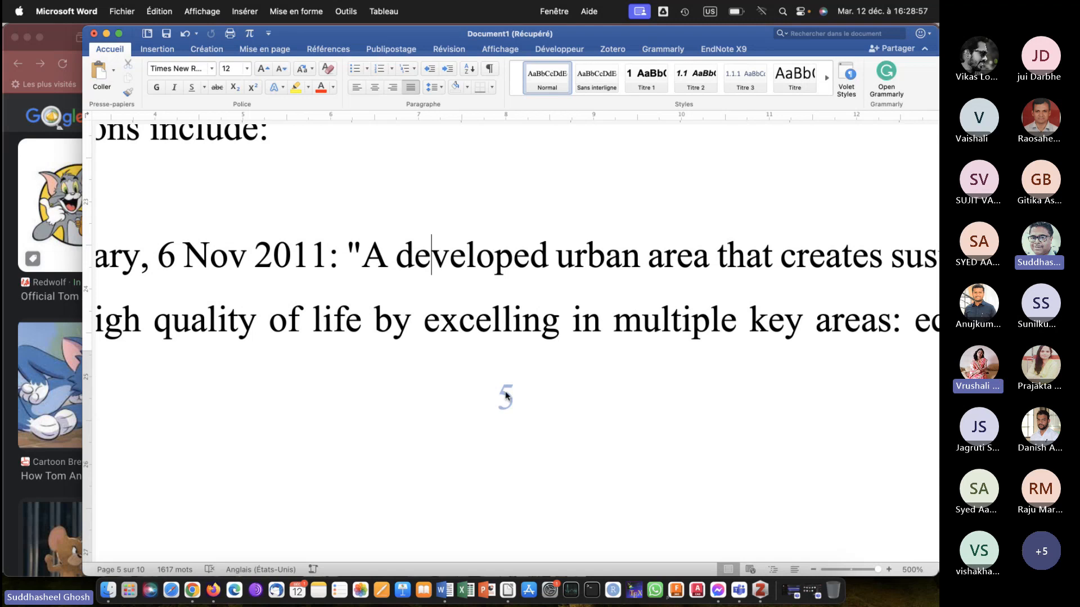
scroll(550, 384, down, 5)
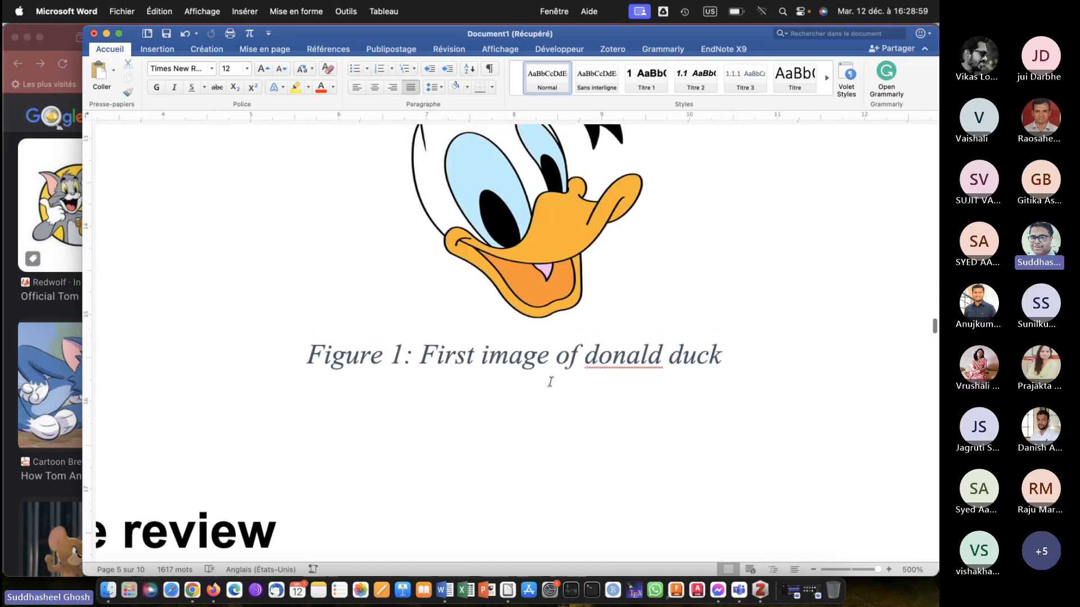
scroll(550, 383, up, 15)
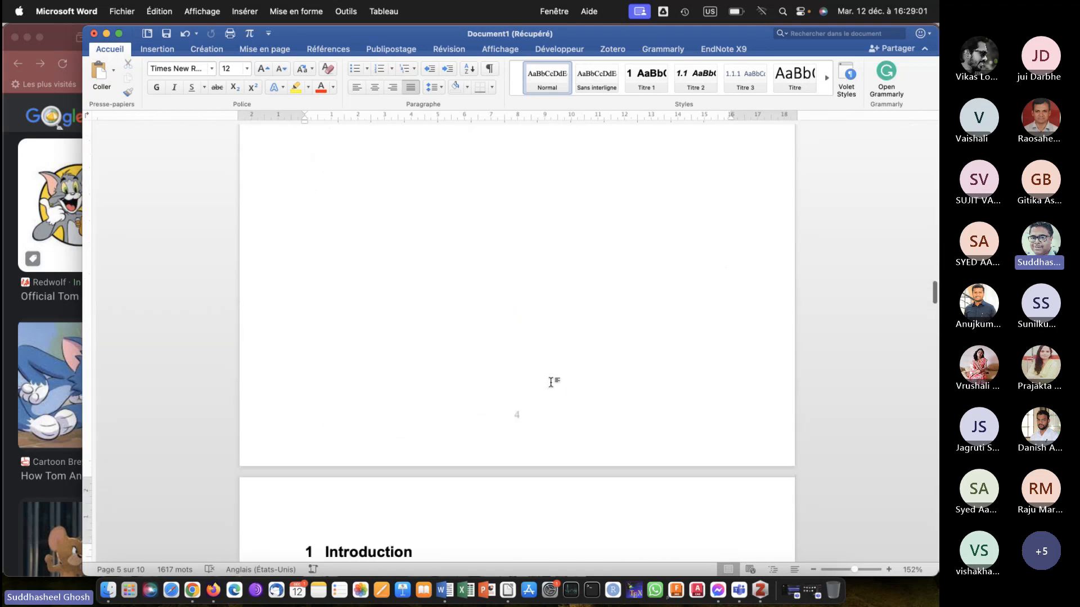
scroll(551, 383, up, 4)
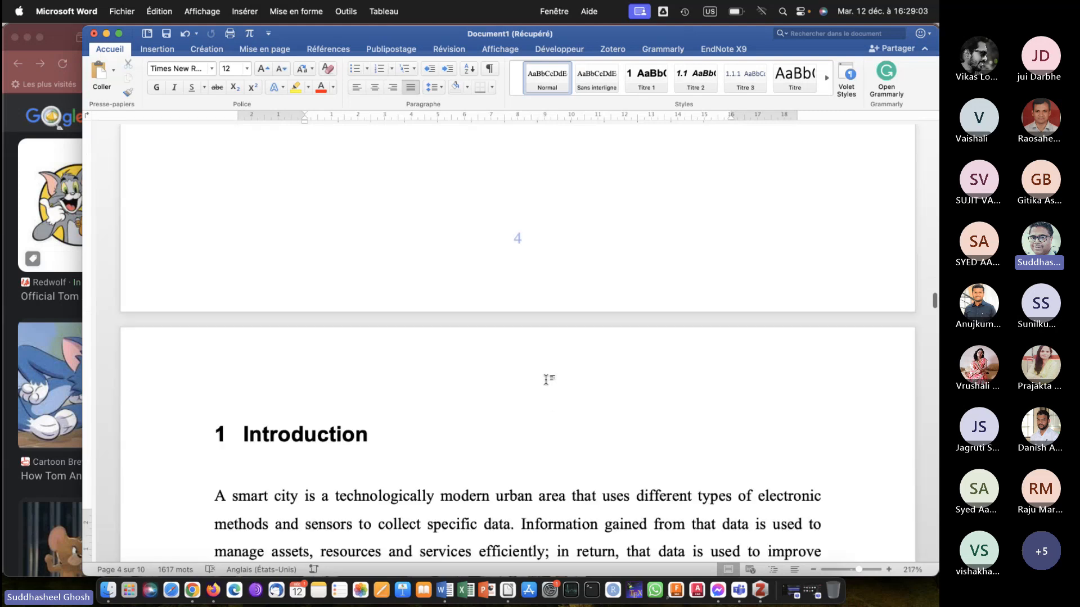
scroll(545, 380, up, 5)
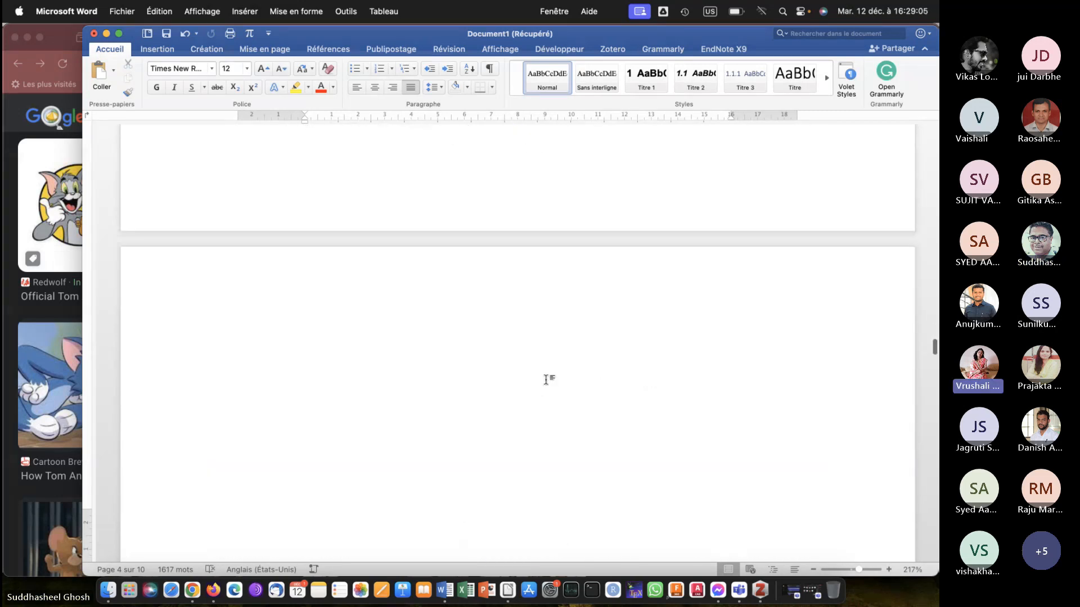
scroll(547, 379, up, 2)
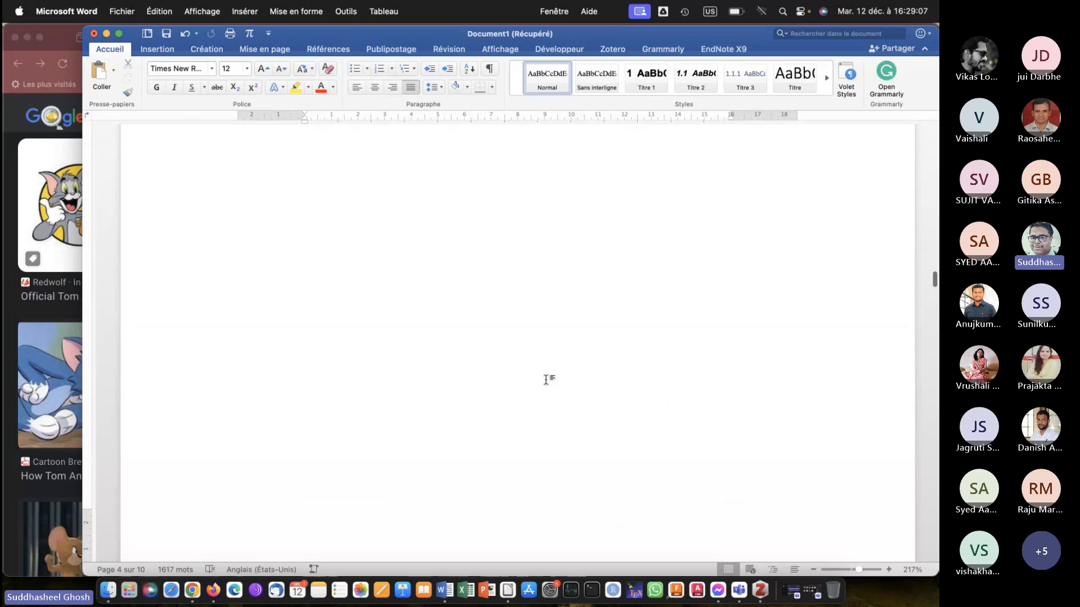
scroll(532, 301, down, 3)
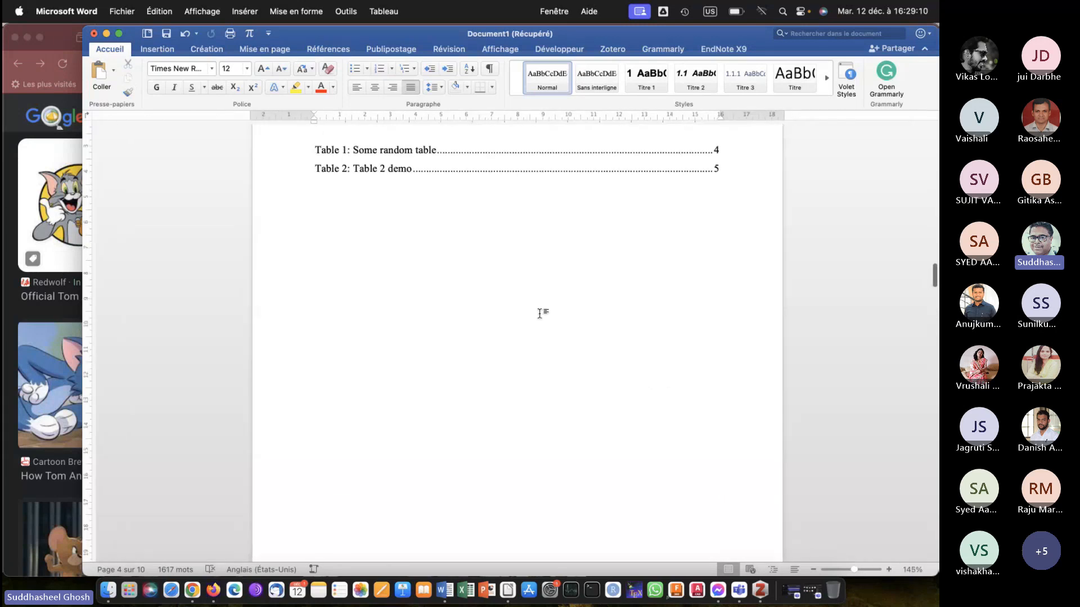
scroll(535, 307, down, 5)
scroll(538, 318, down, 10)
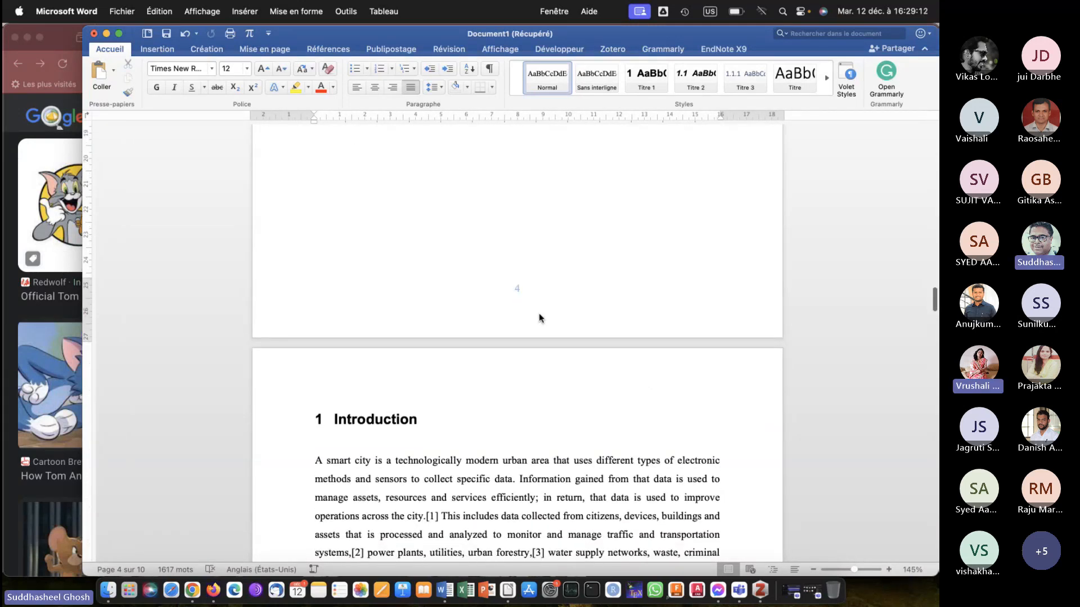
scroll(539, 314, down, 3)
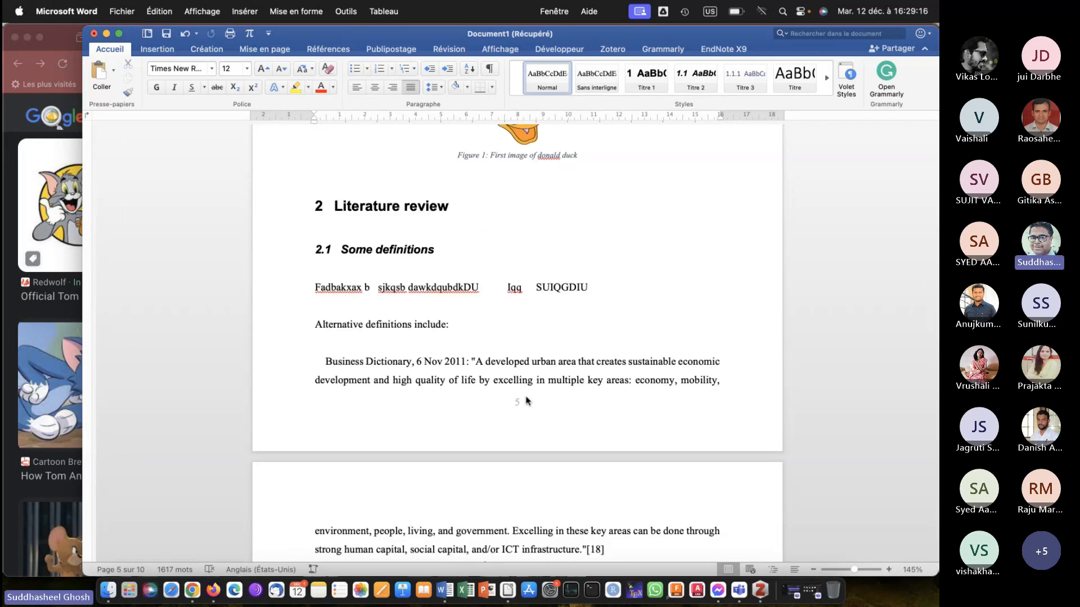
Check the footer page numbering from the Literature review back to the title page and forward again to the Introduction.
scroll(528, 401, up, 3)
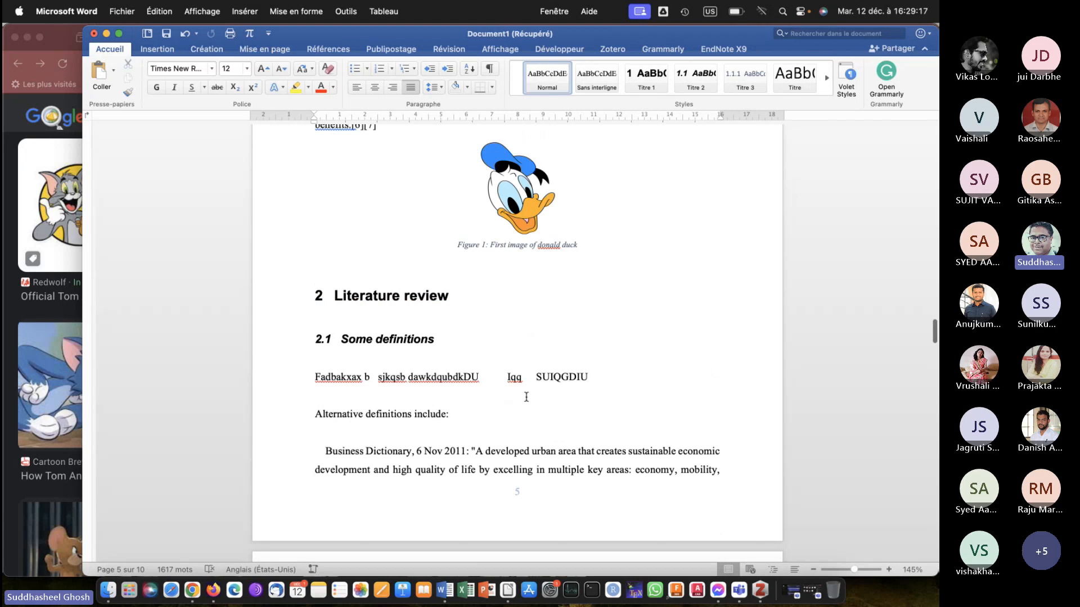
scroll(527, 397, up, 15)
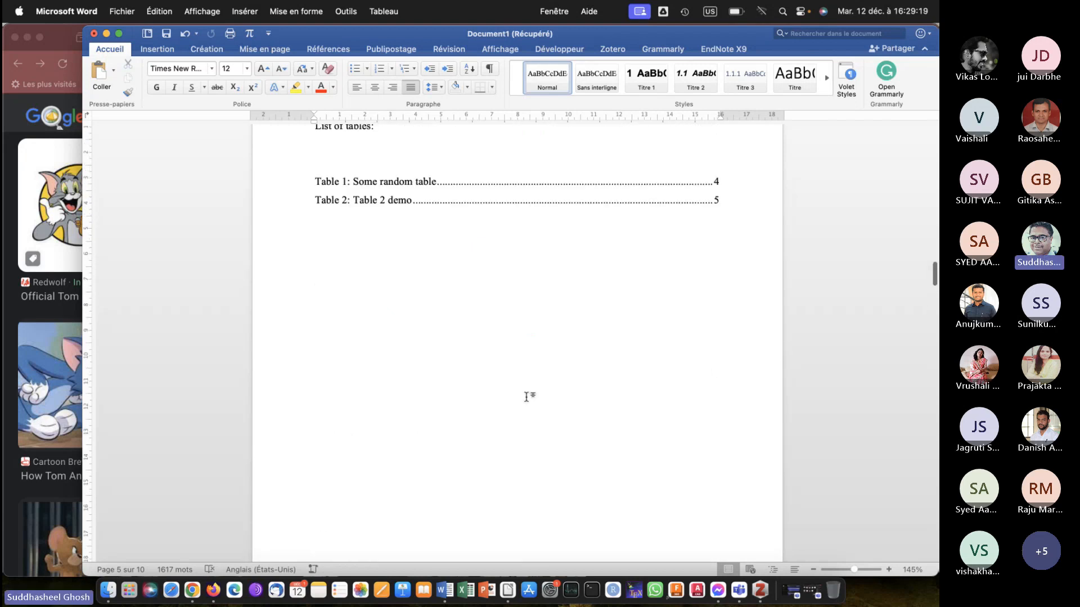
scroll(526, 397, down, 10)
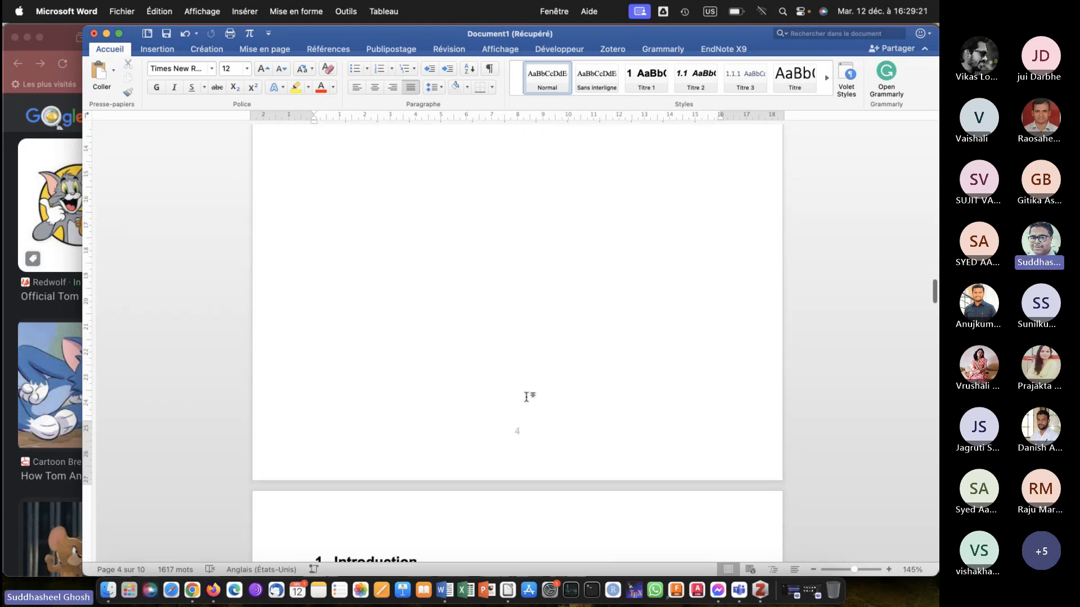
scroll(527, 397, up, 15)
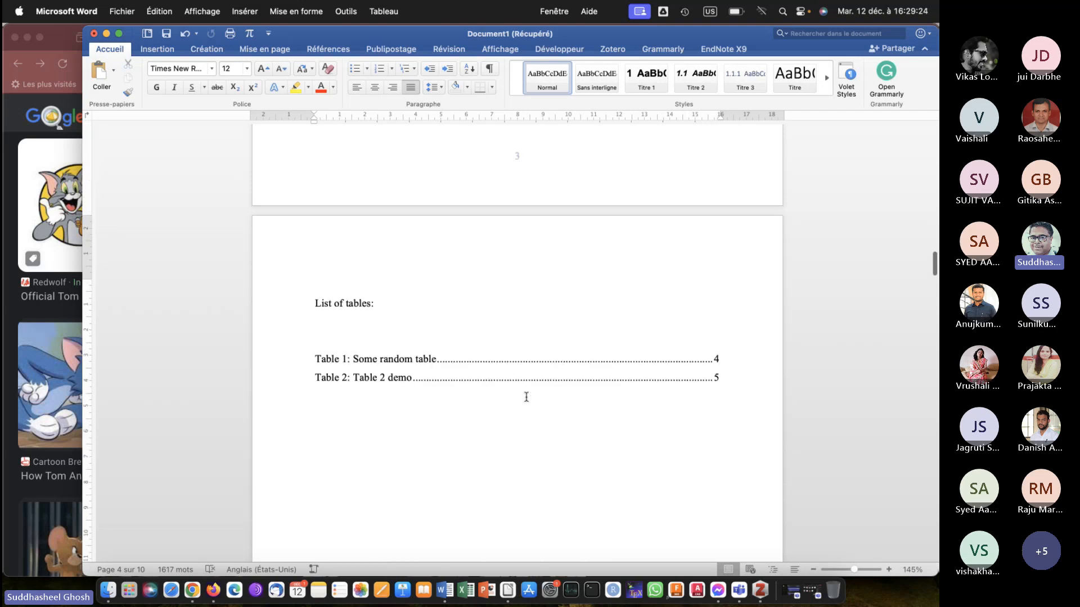
scroll(526, 397, up, 10)
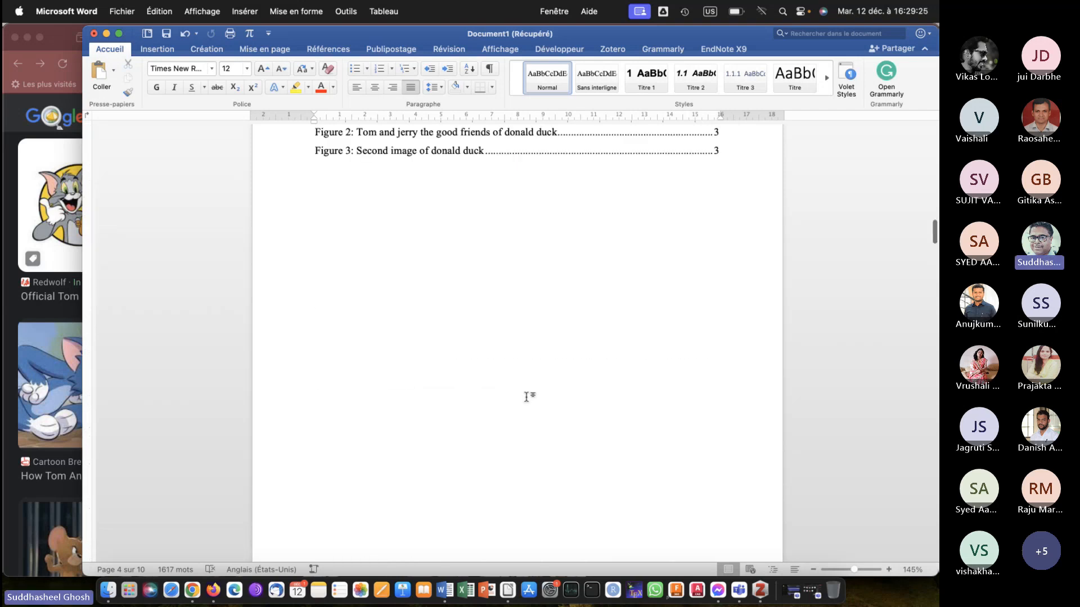
scroll(526, 397, up, 20)
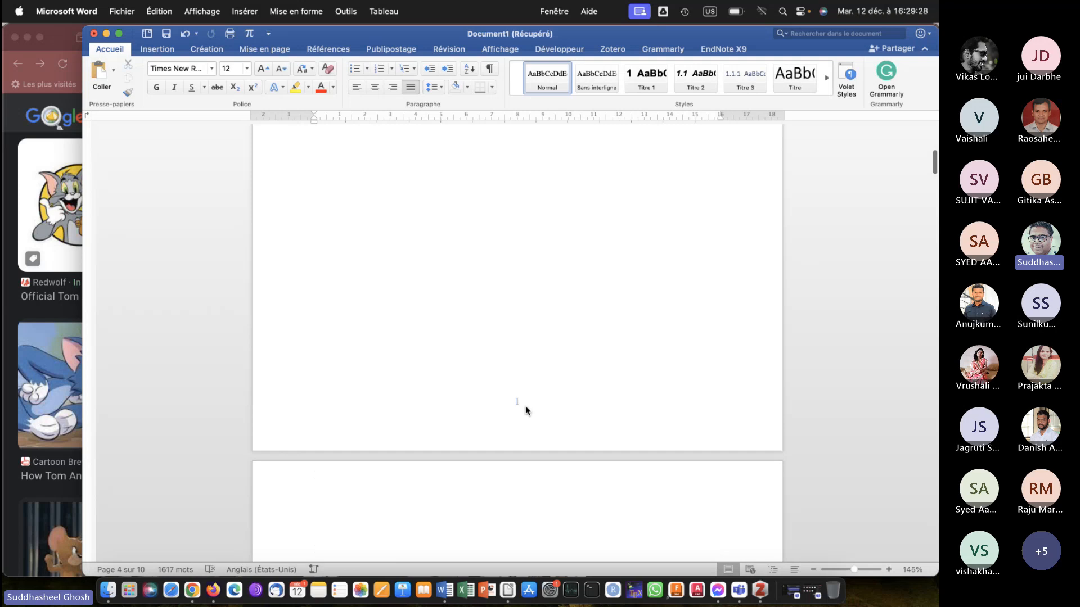
scroll(526, 406, up, 8)
scroll(526, 407, down, 8)
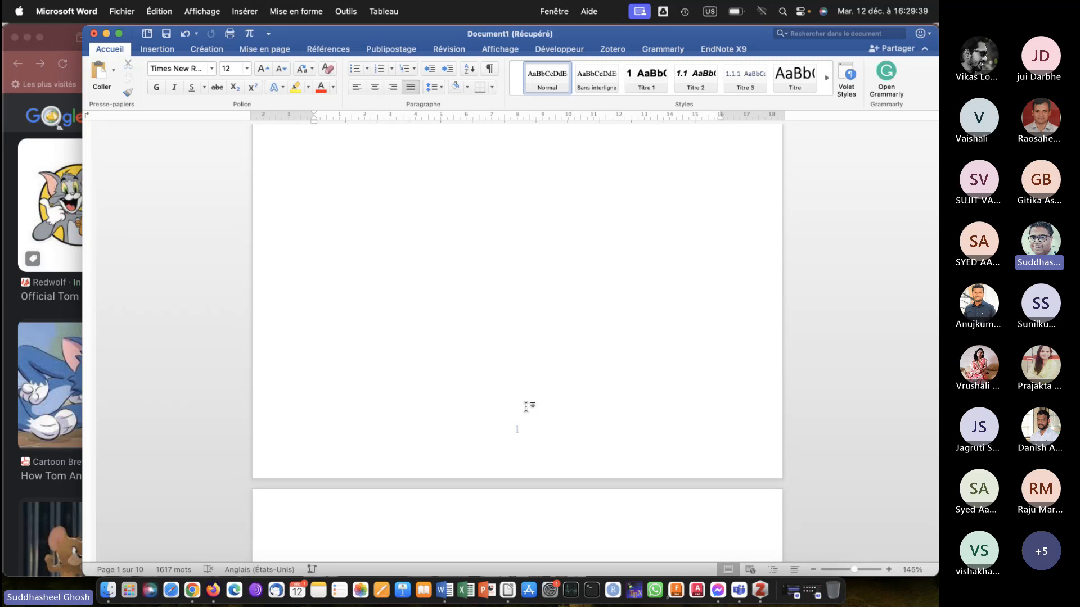
scroll(527, 406, down, 10)
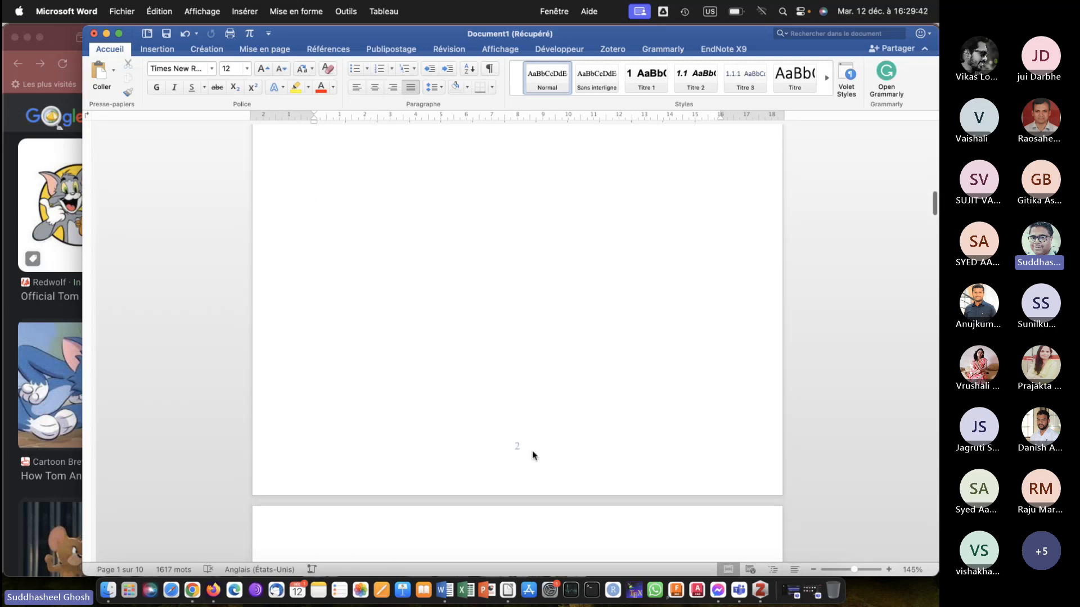
scroll(528, 447, down, 7)
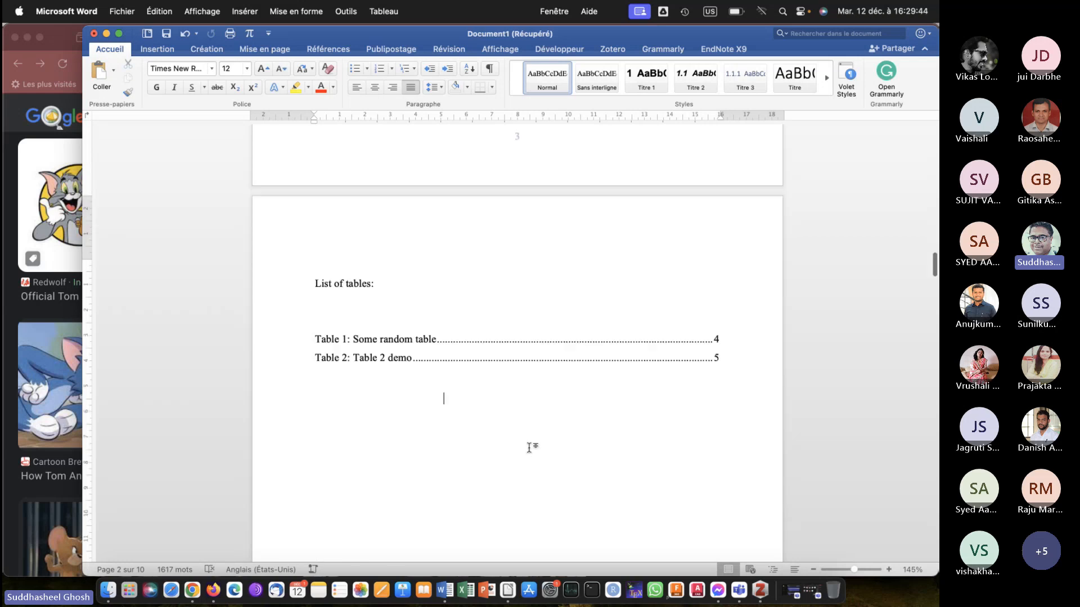
click(529, 448)
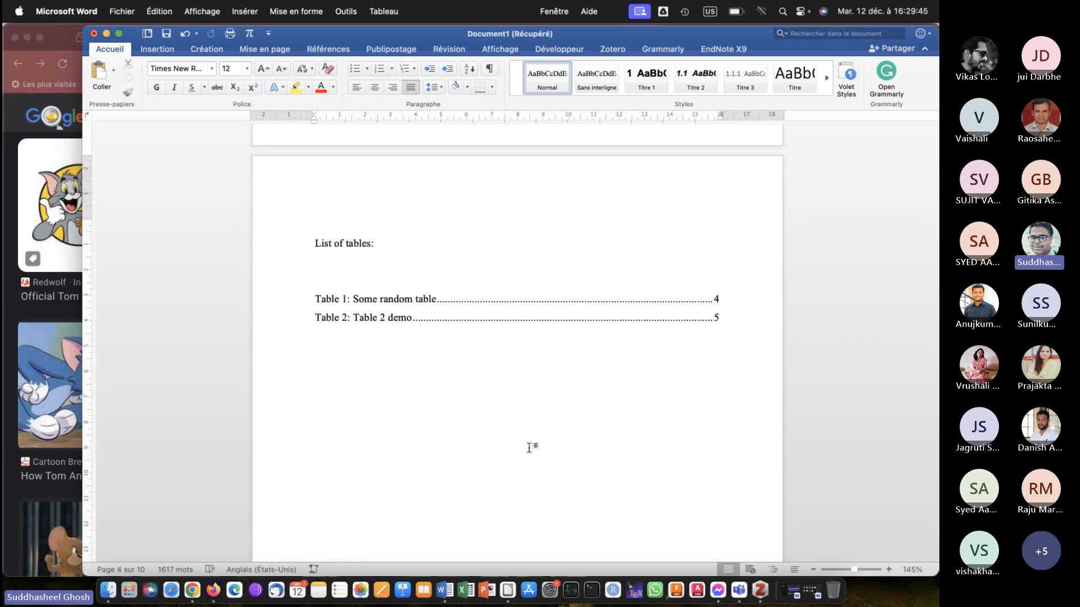
scroll(529, 447, down, 15)
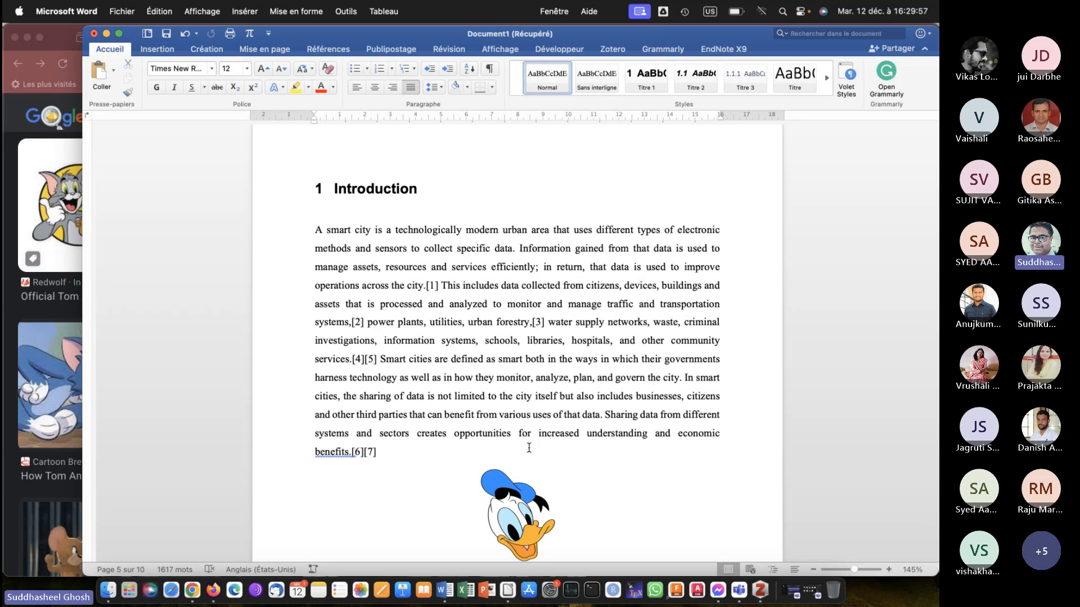
Check the footer page numbers on the front-matter pages from the Introduction back to the title page.
scroll(529, 448, up, 5)
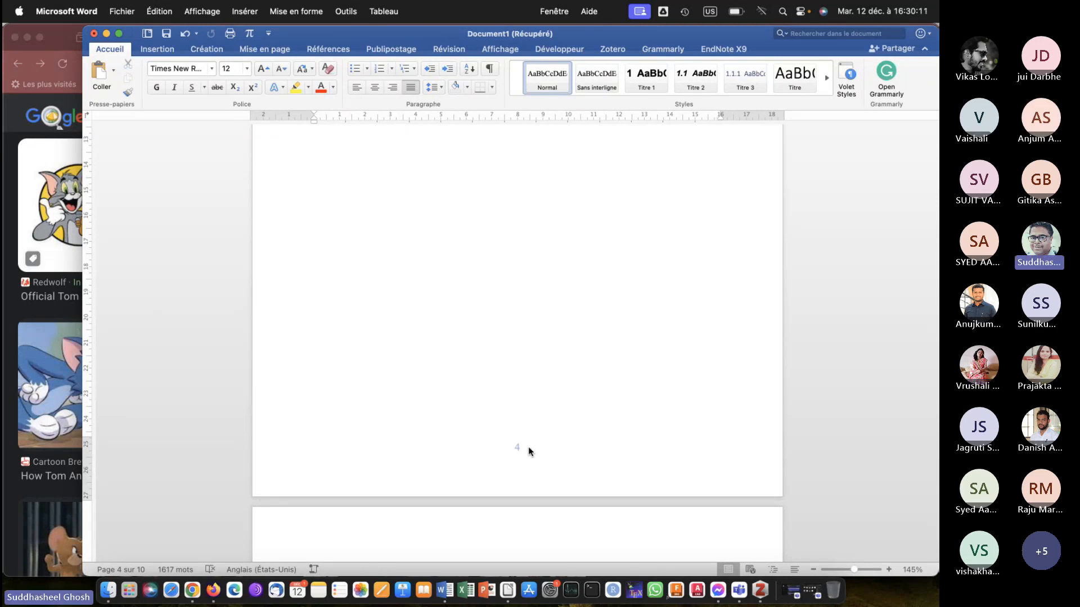
scroll(528, 447, up, 15)
scroll(528, 446, up, 10)
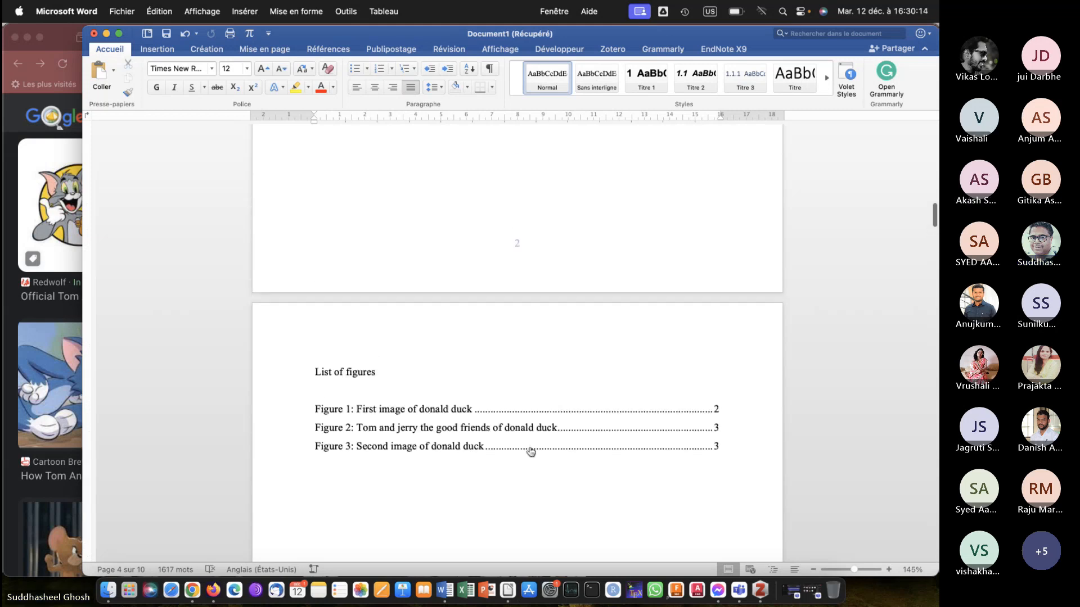
scroll(528, 447, up, 8)
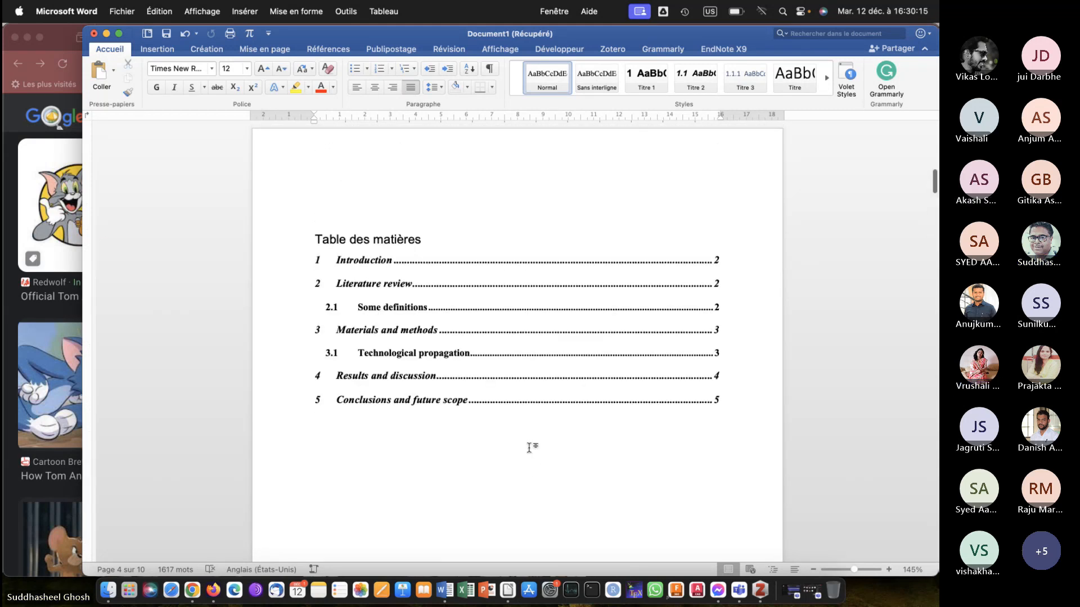
scroll(531, 451, up, 6)
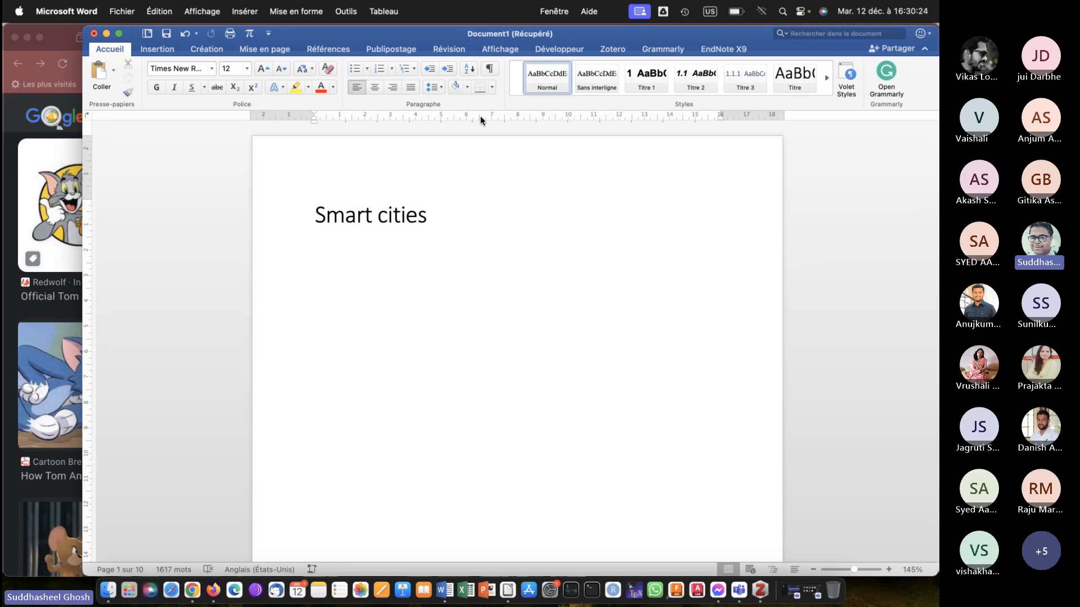
Paste a screenshot of the paragraph-marks icon above the table of contents, enlarge it and undo the insertion.
key(super+shift+4)
key(Escape)
key(Tab)
key(Tab)
key(Tab)
key(Tab)
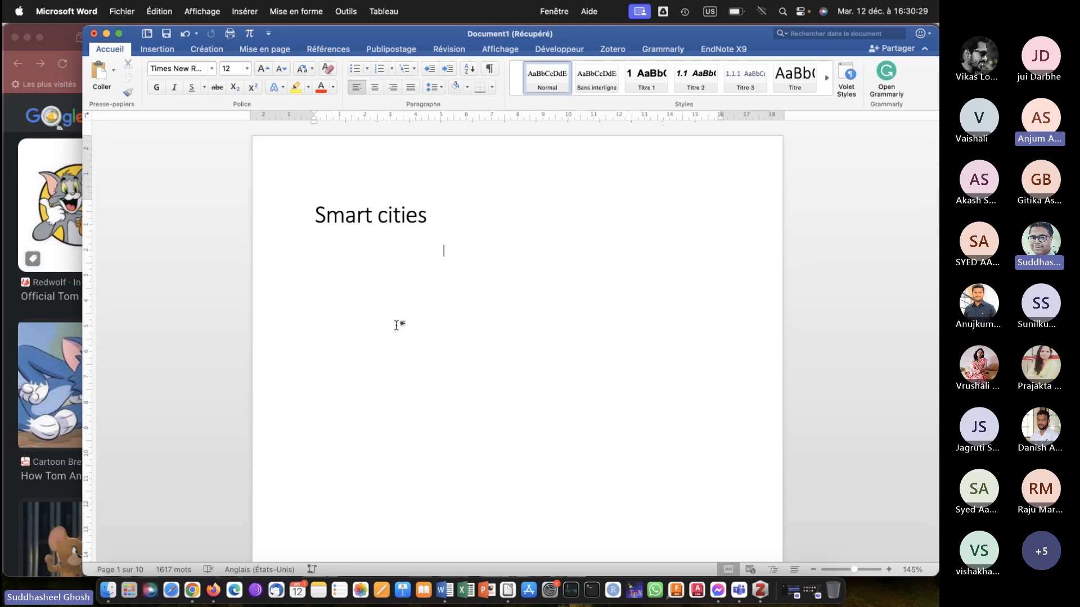
key(super+v)
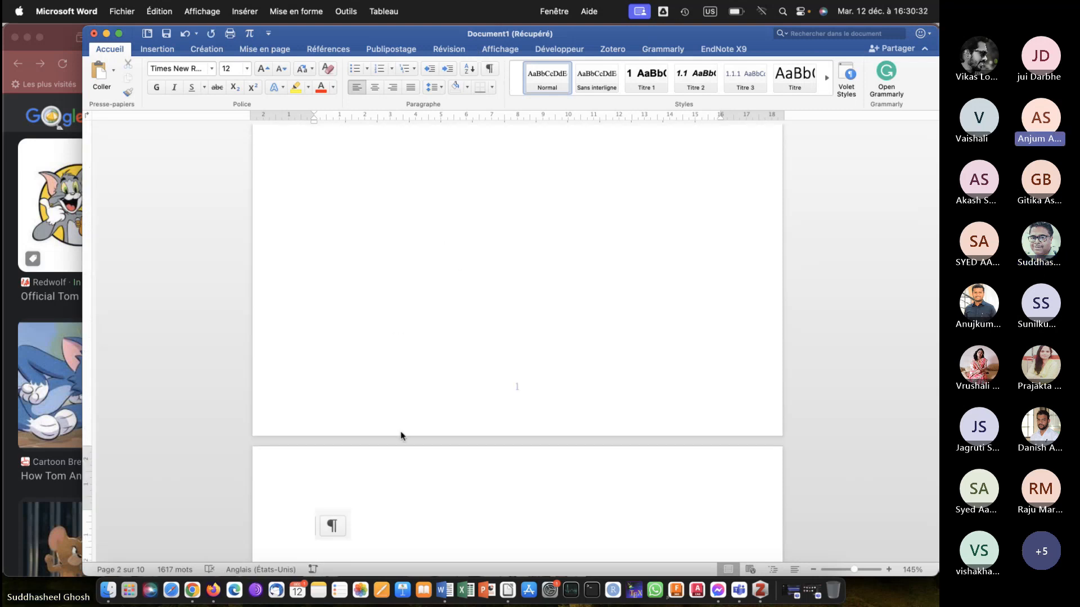
scroll(400, 435, down, 3)
click(327, 361)
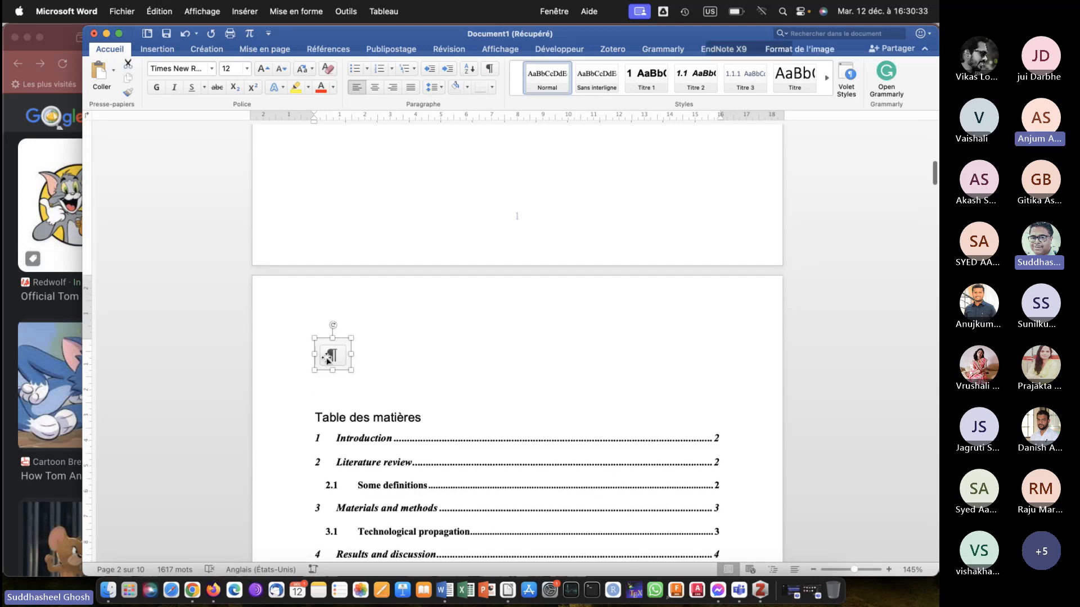
drag(349, 369, 521, 491)
scroll(549, 417, down, 2)
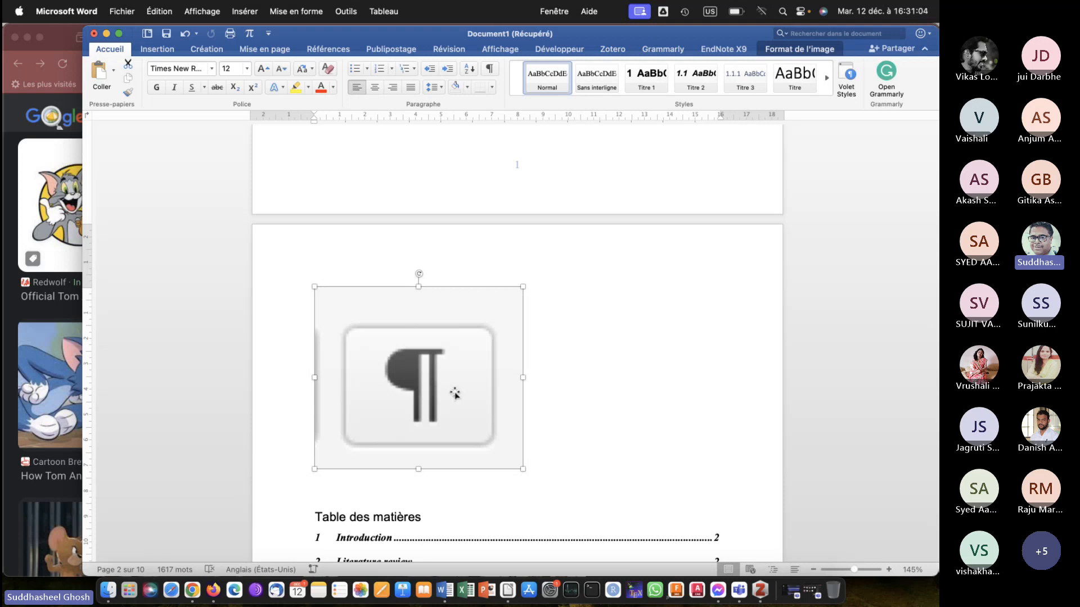
key(super+z)
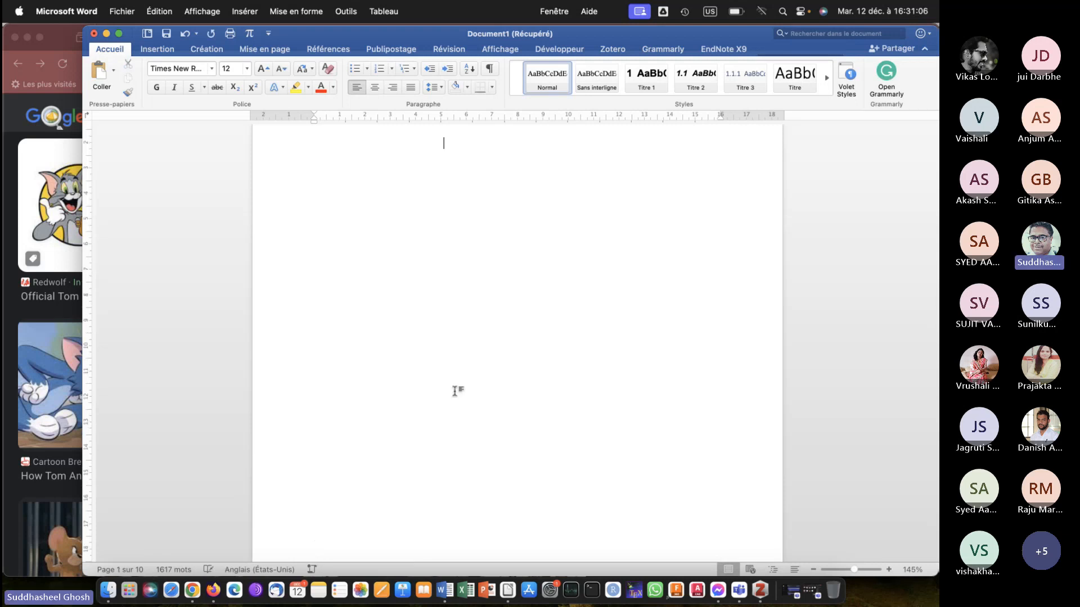
Show the document's hidden formatting marks with the title page in view.
scroll(453, 300, down, 10)
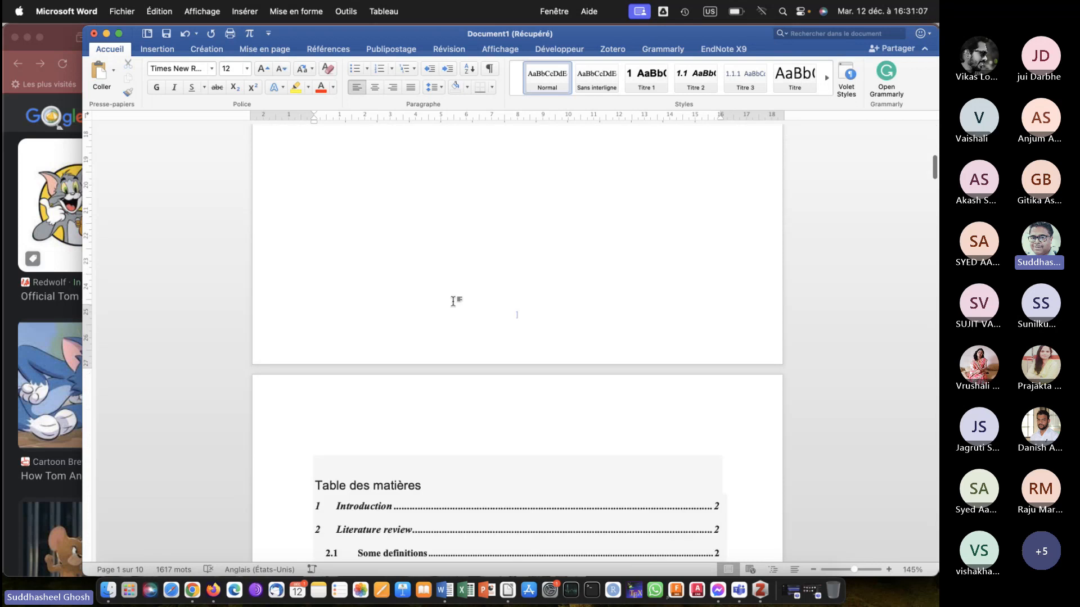
scroll(453, 301, up, 3)
scroll(453, 301, down, 5)
scroll(453, 301, up, 12)
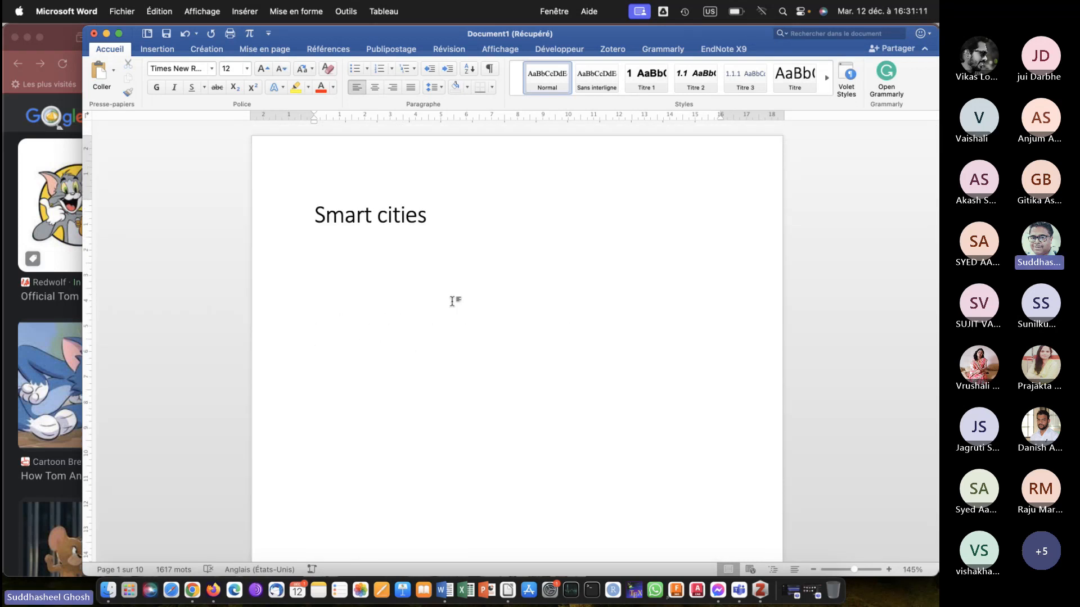
scroll(452, 302, up, 5)
scroll(452, 301, up, 3)
scroll(452, 302, down, 1)
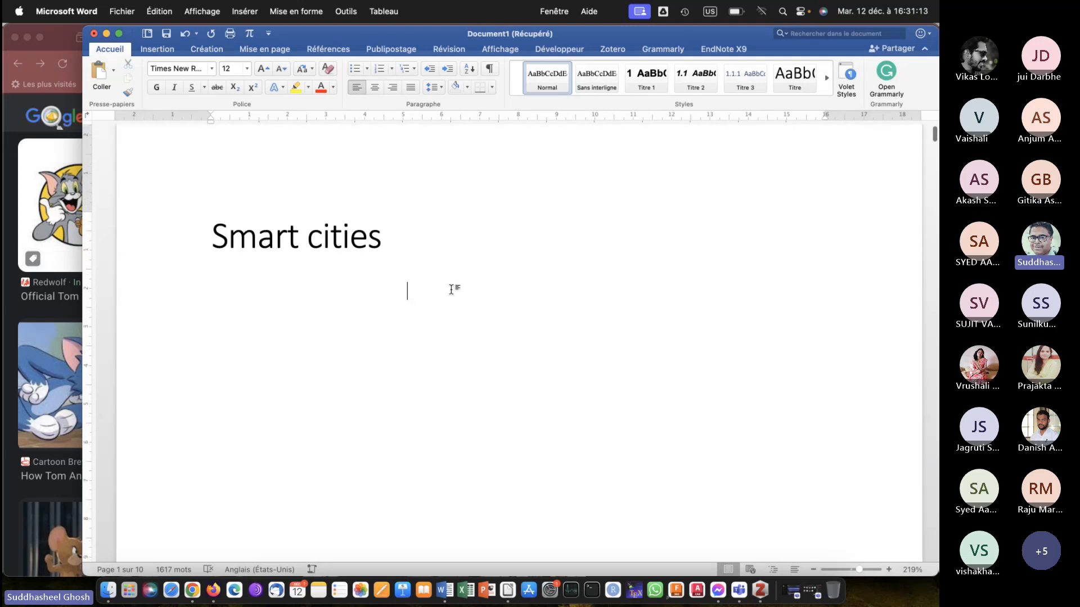
click(489, 69)
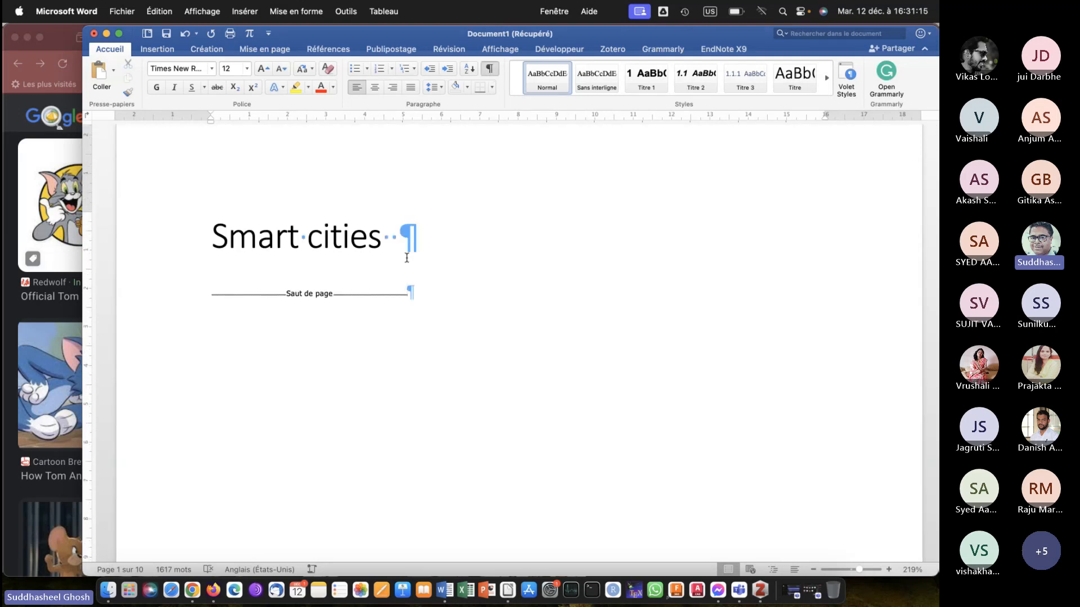
Delete the page break below the "Smart cities" title.
scroll(265, 295, up, 8)
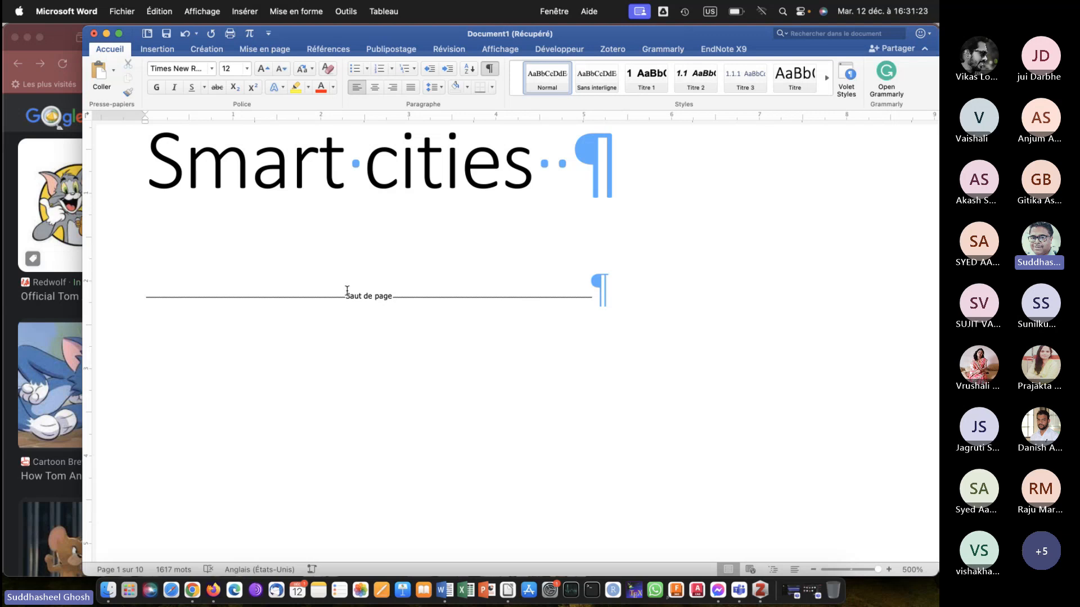
click(386, 257)
scroll(386, 257, down, 1)
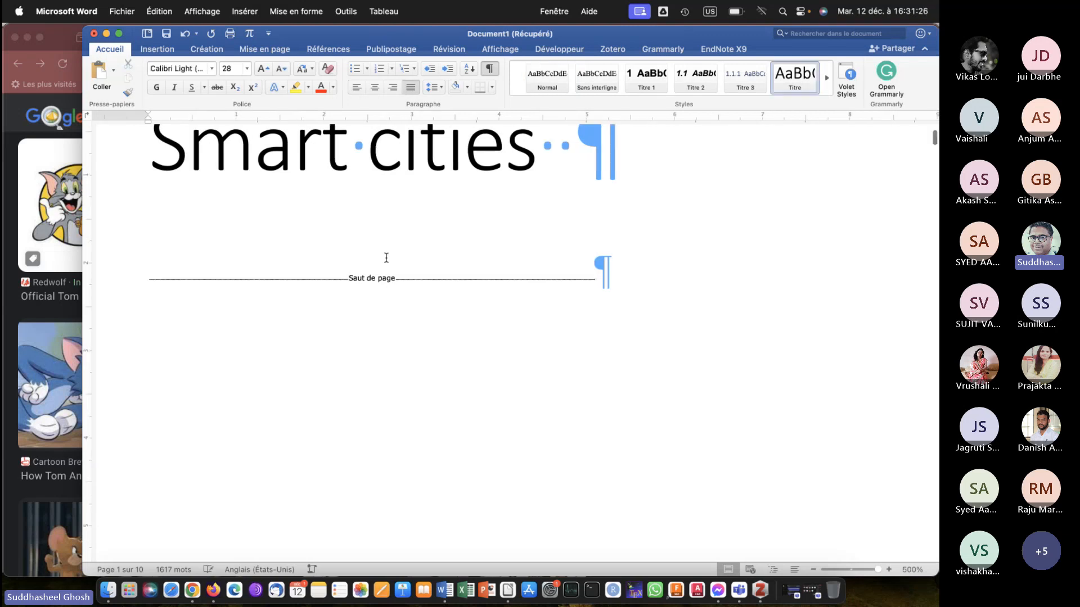
scroll(386, 258, down, 10)
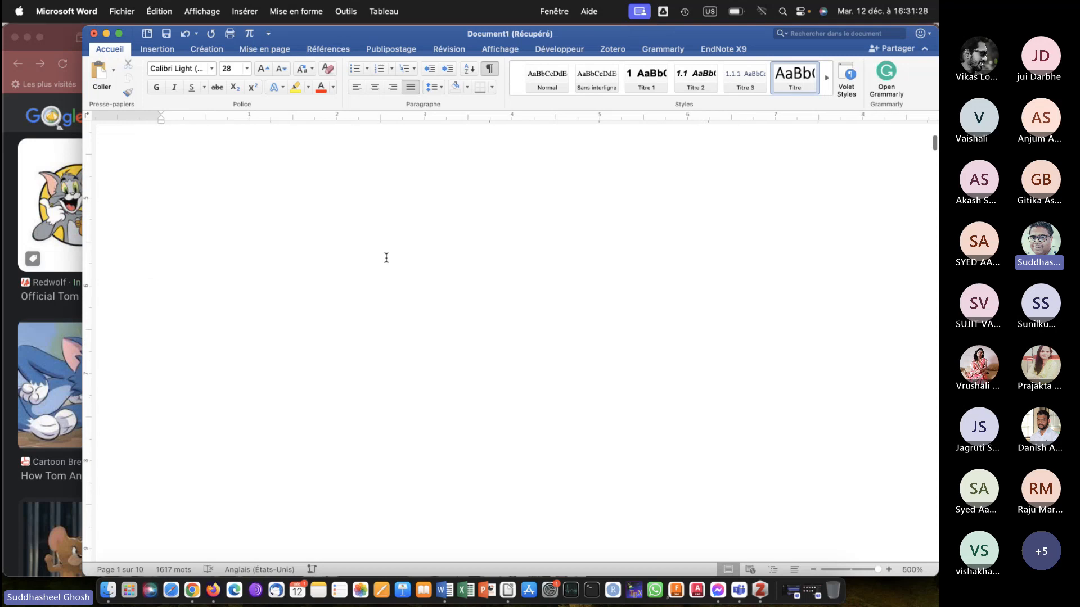
scroll(386, 258, up, 10)
scroll(233, 388, down, 2)
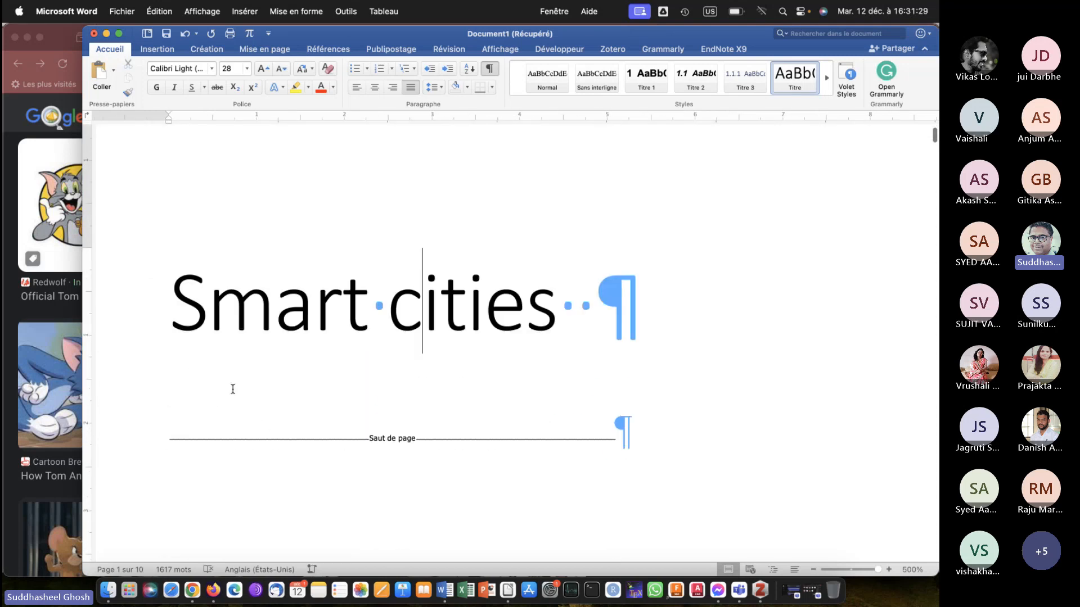
click(184, 407)
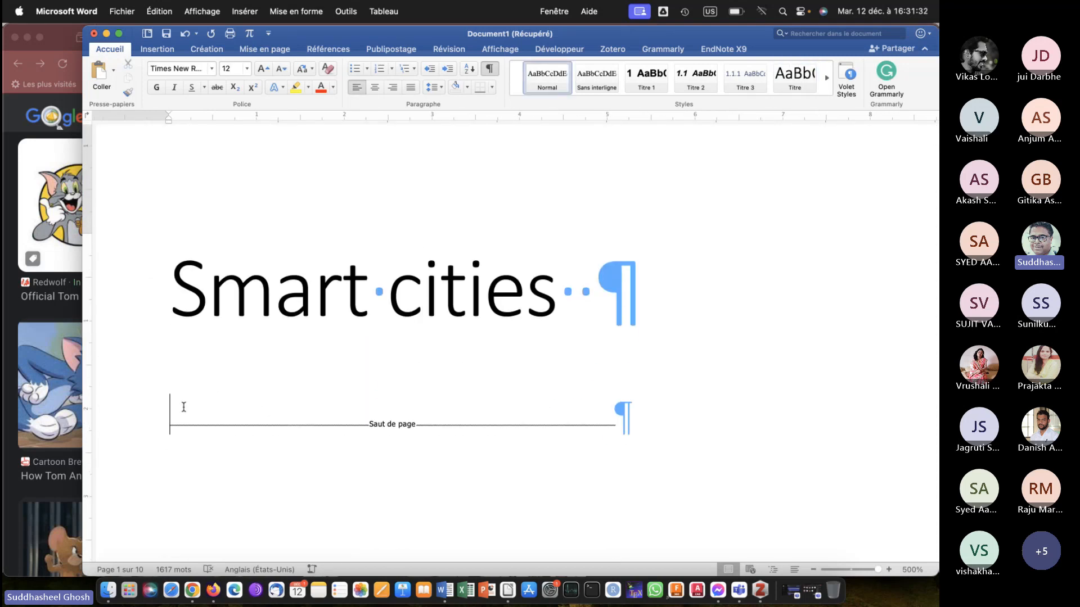
key(Delete)
key(Delete)
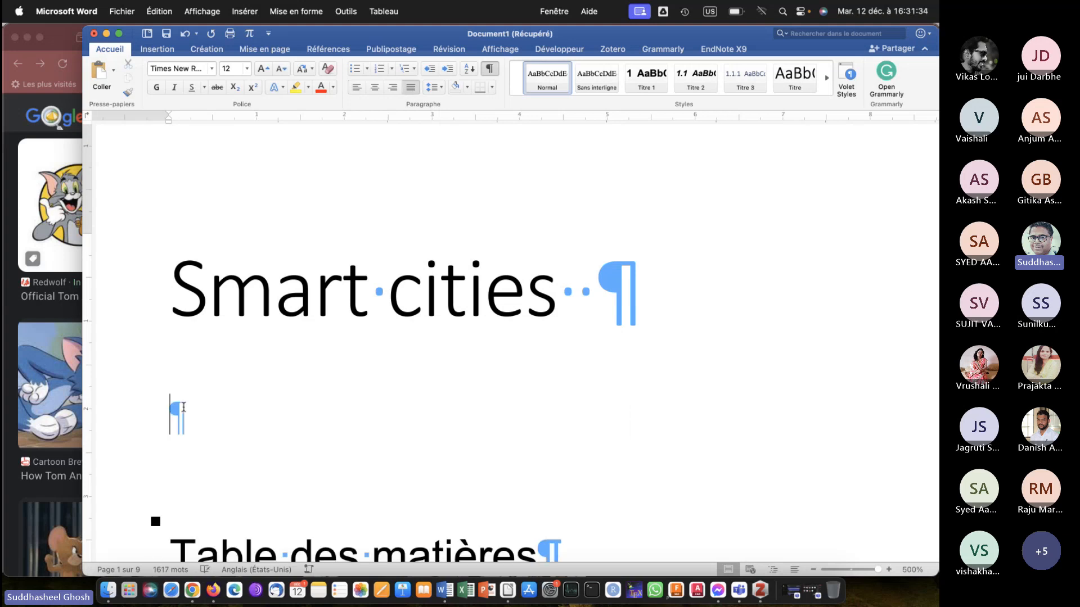
Add an empty paragraph between the "Smart cities" title and the table of contents.
click(190, 364)
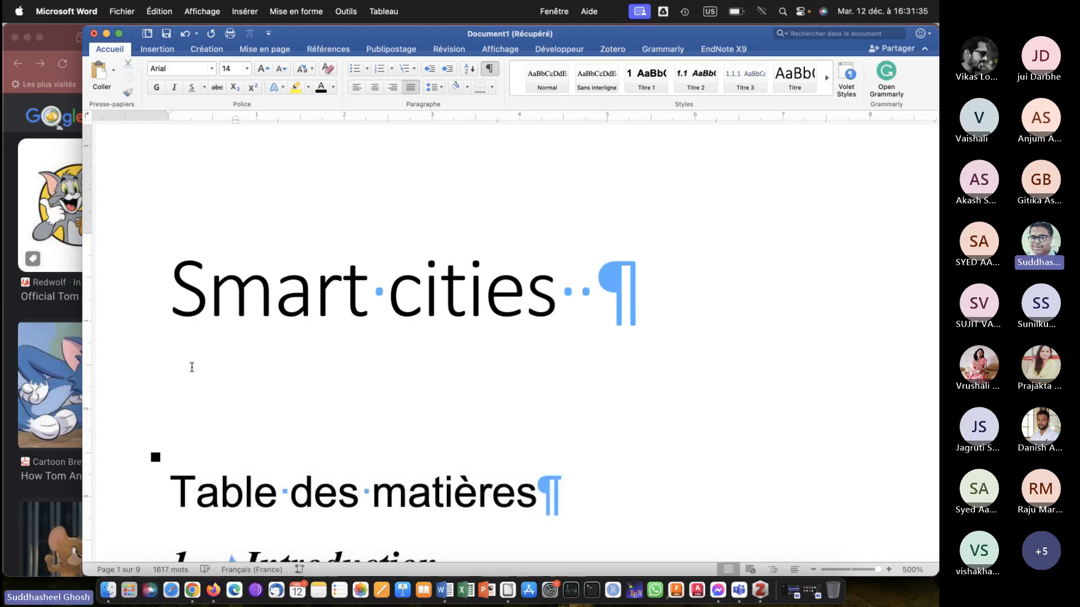
click(610, 289)
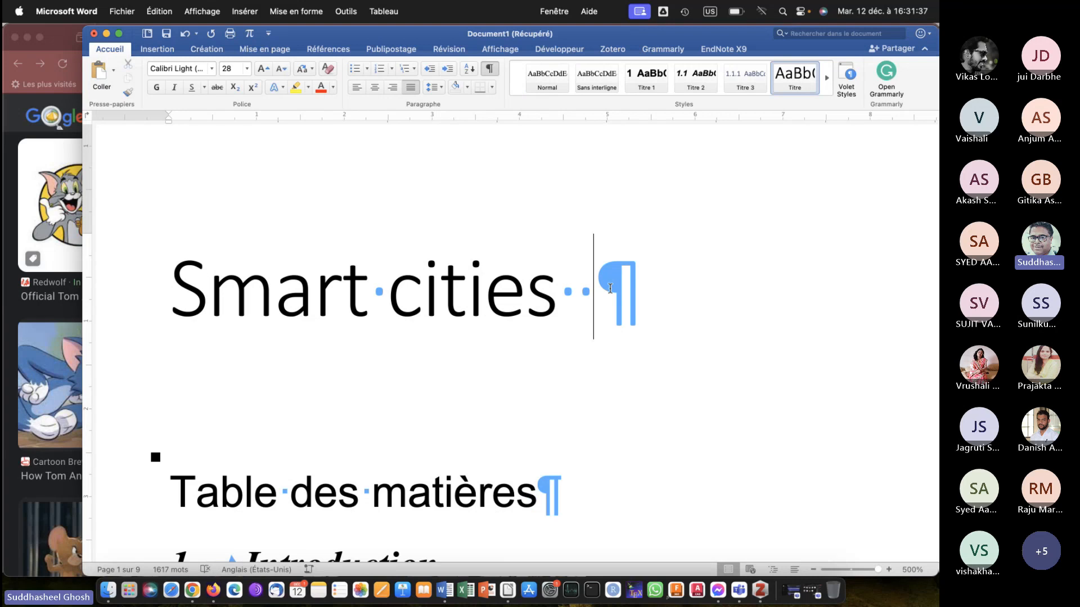
key(Return)
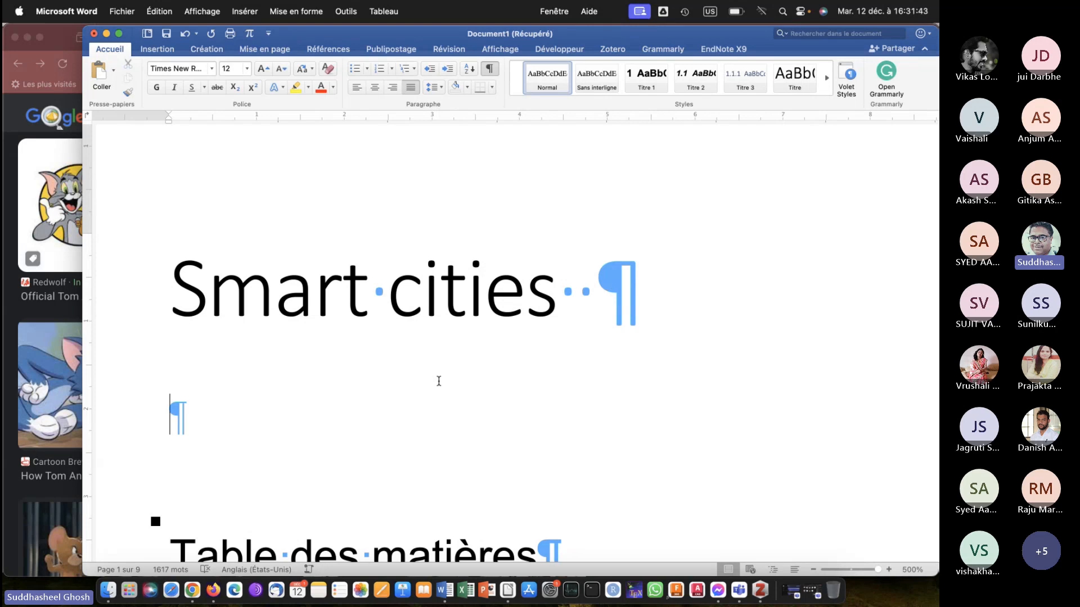
Change the "Table des matières" heading to "Table of contents".
scroll(439, 381, down, 4)
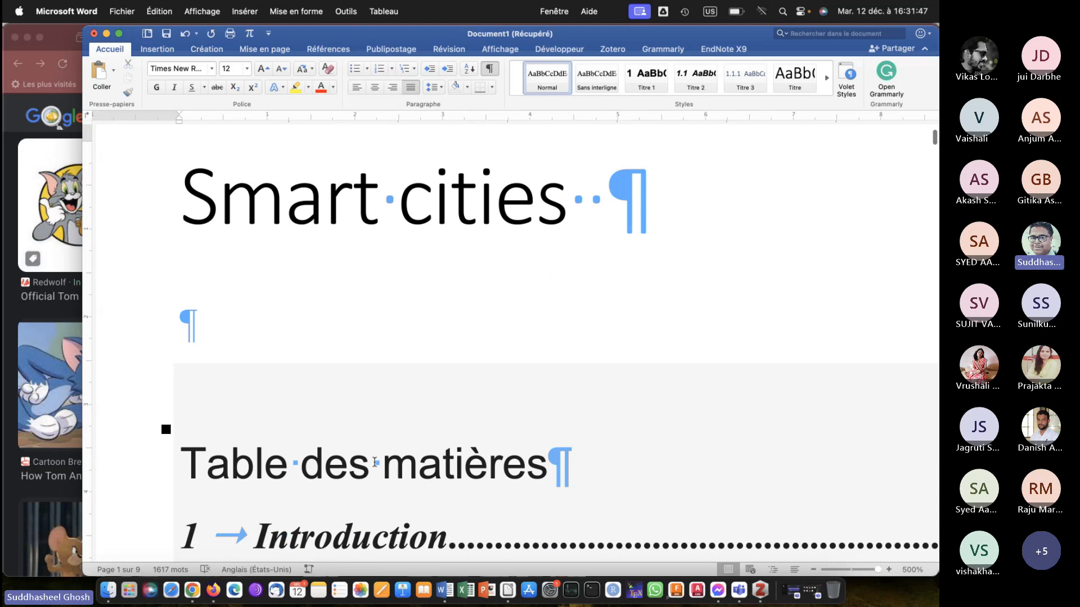
click(540, 472)
key(BackSpace)
key(BackSpace)
key(BackSpace)
key(BackSpace)
key(BackSpace)
key(BackSpace)
key(BackSpace)
key(BackSpace)
key(BackSpace)
key(BackSpace)
key(BackSpace)
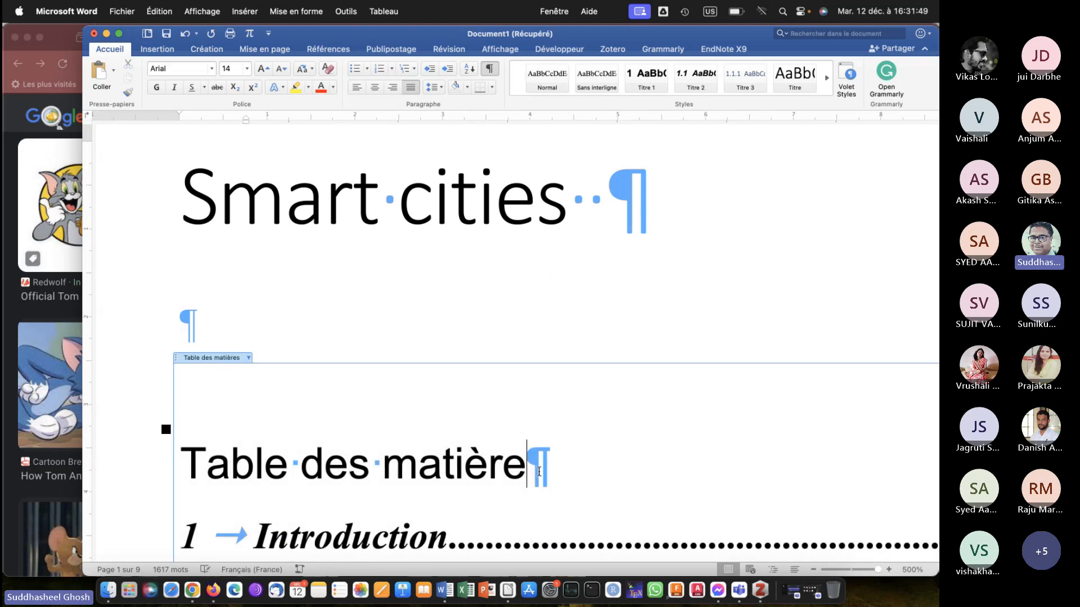
key(BackSpace)
key(BackSpace)
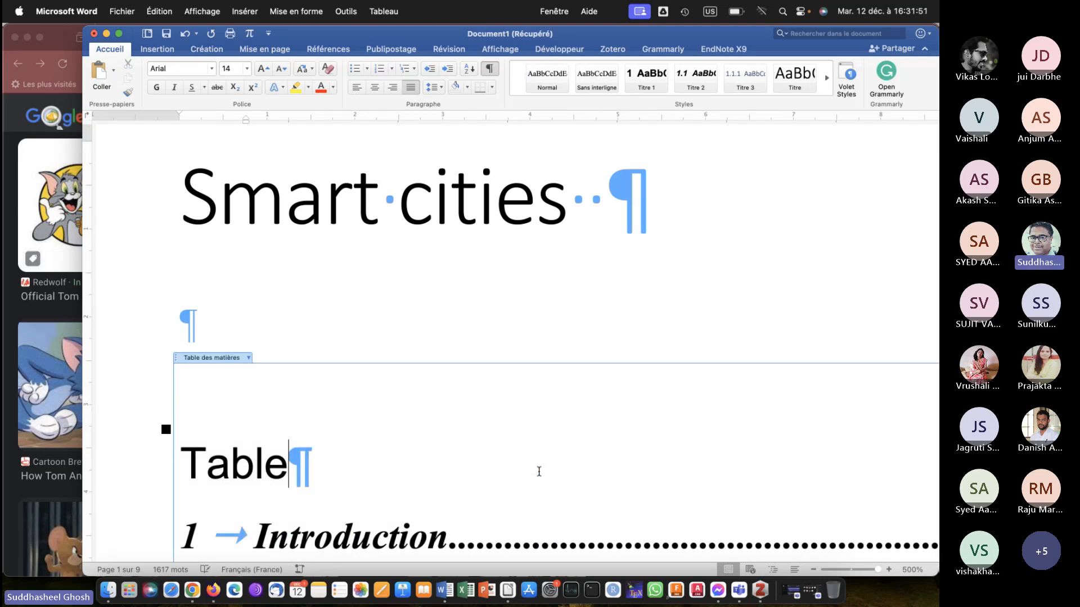
text(of contents)
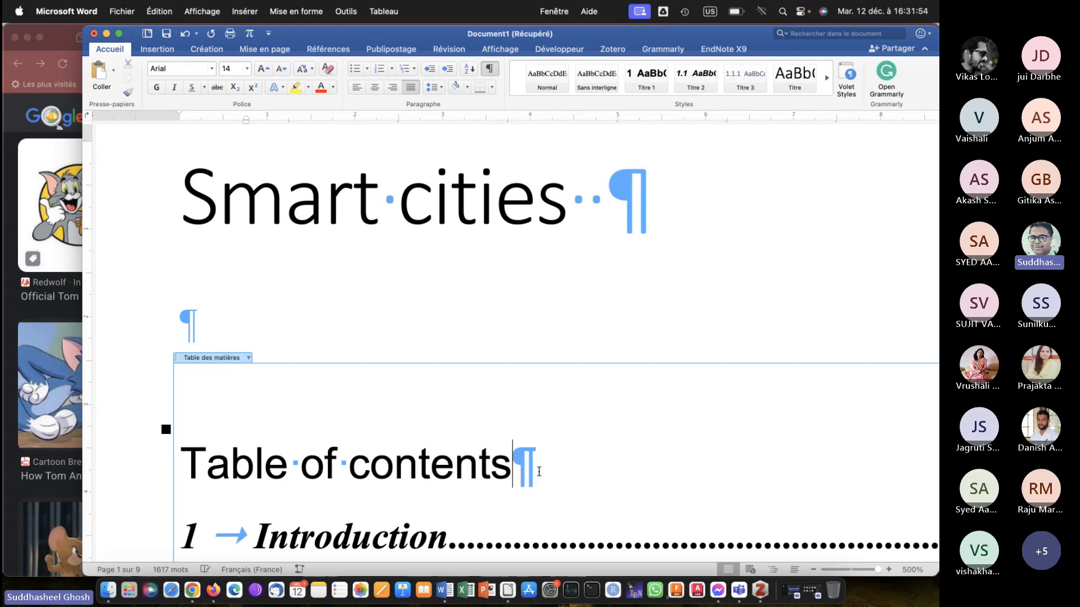
Paste a screenshot of the page-breaks command into the empty paragraph below the title and delete the image.
click(404, 292)
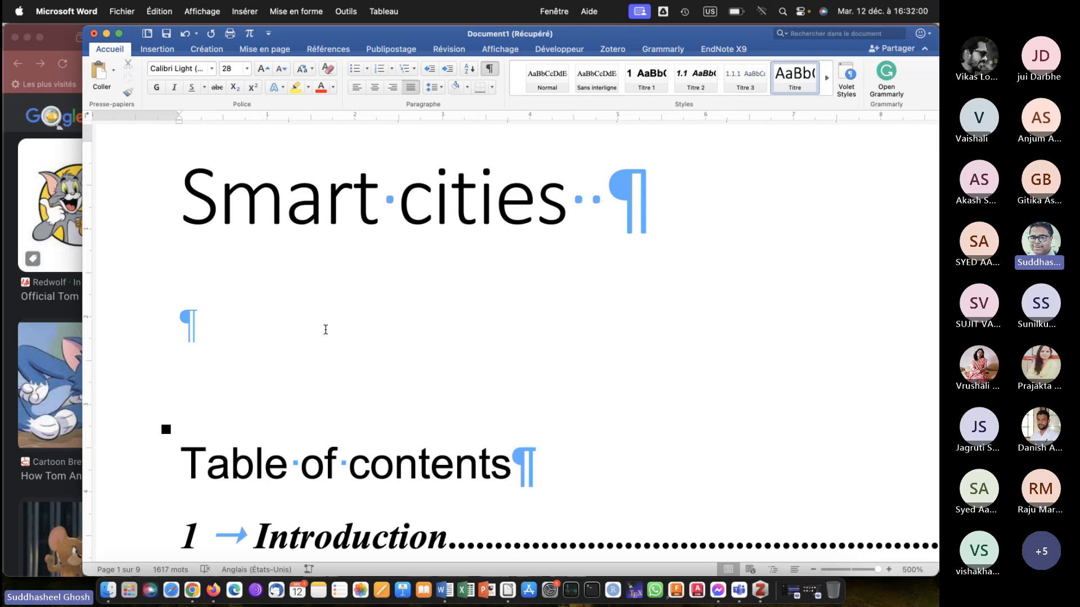
click(282, 345)
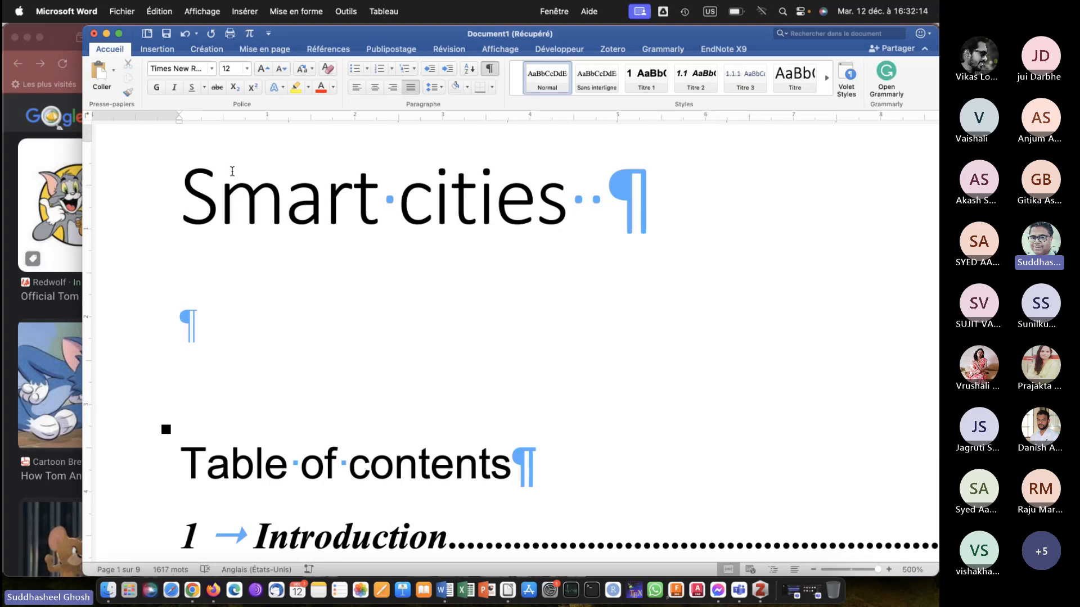
click(284, 50)
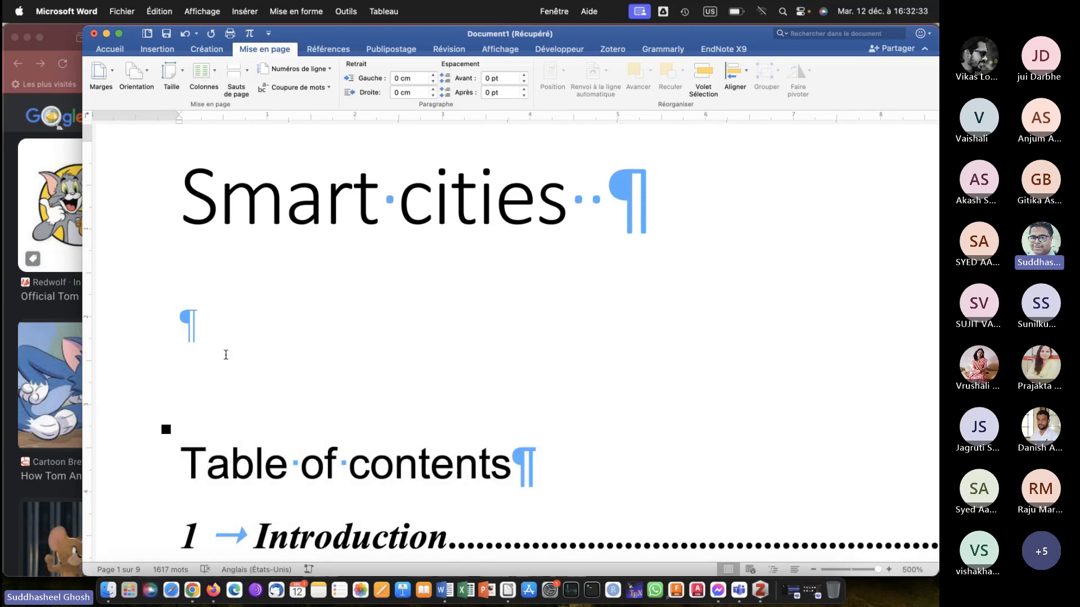
key(super+z)
key(super+v)
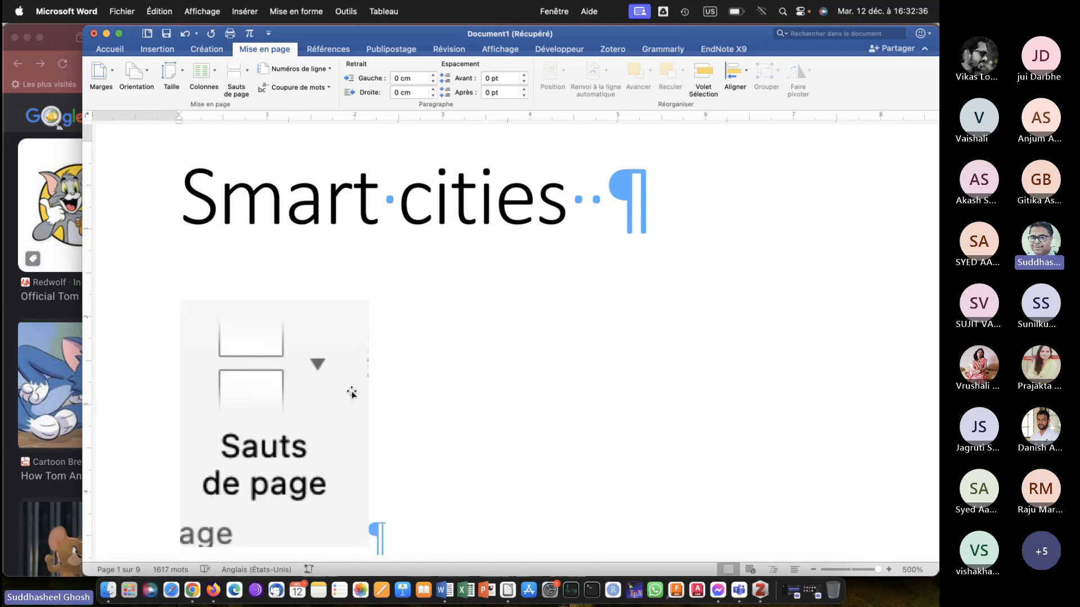
scroll(352, 391, down, 2)
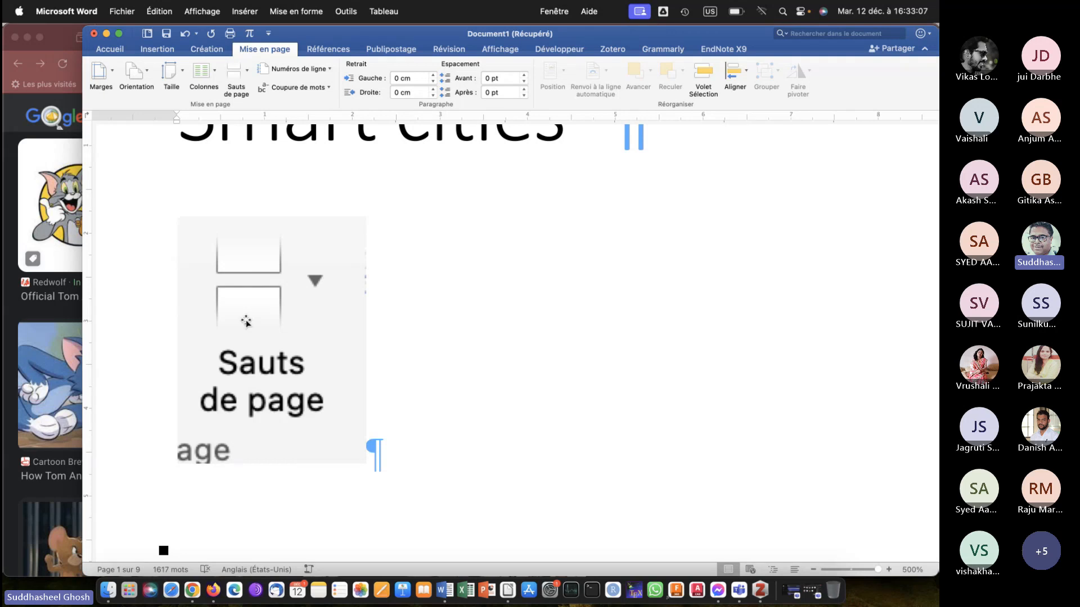
click(261, 311)
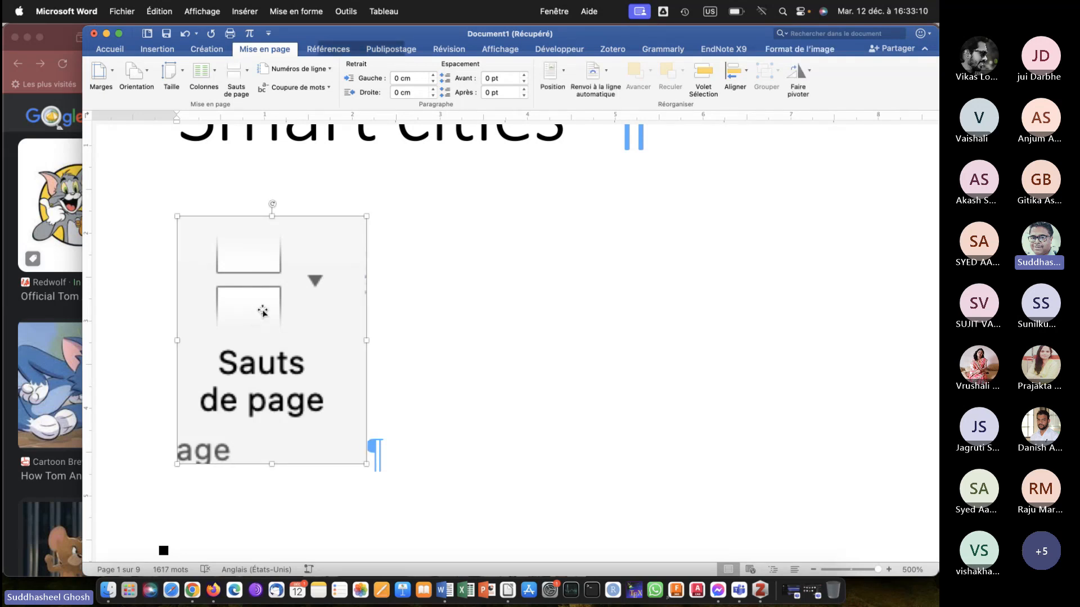
key(BackSpace)
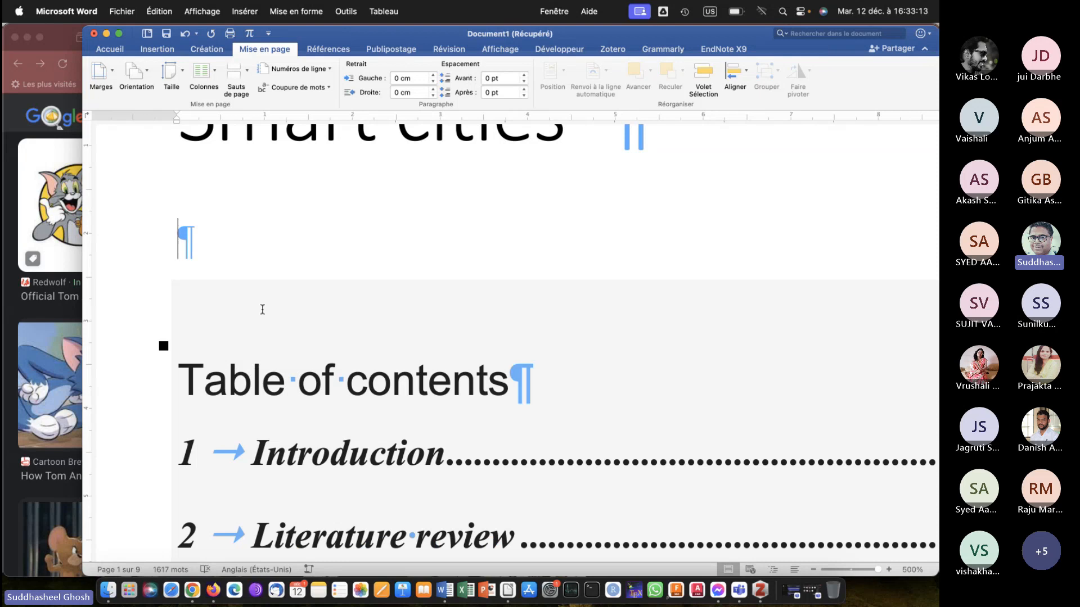
Insert a "Page suivante" section break at the empty paragraph between the title and the table of contents.
click(248, 71)
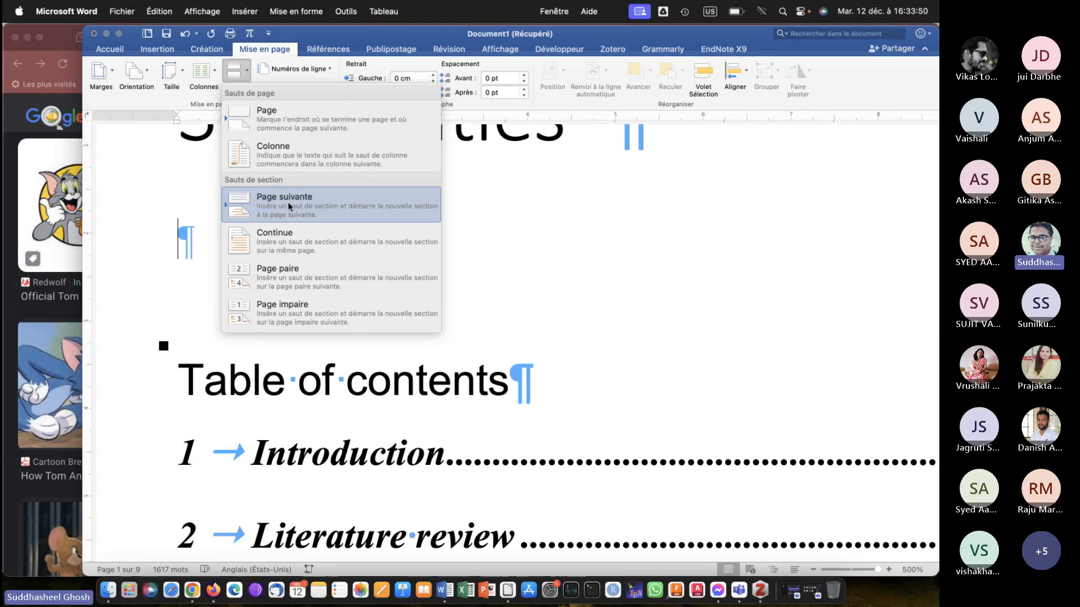
click(288, 207)
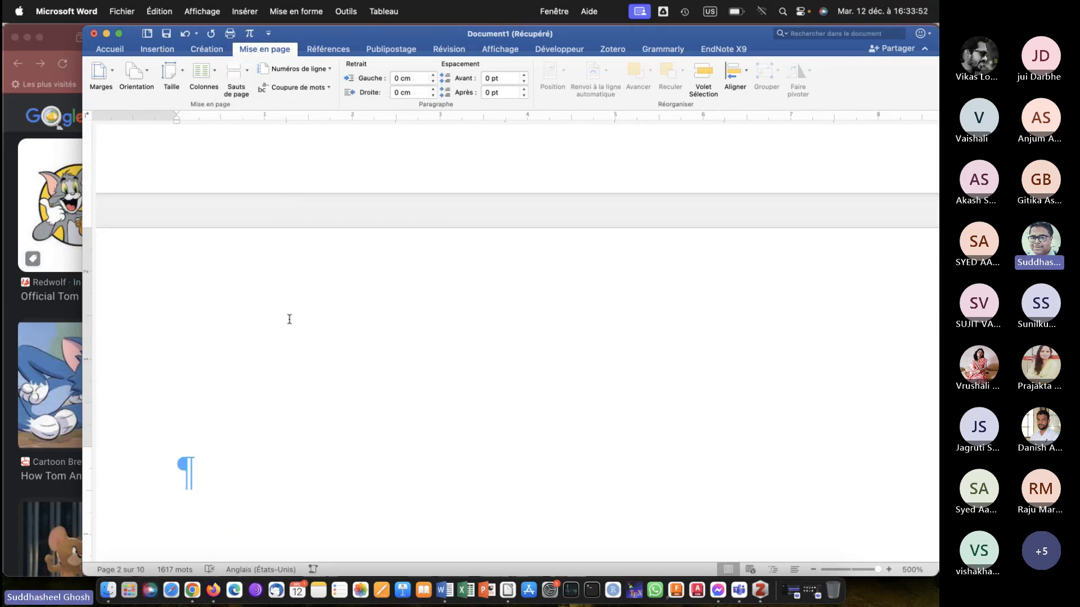
Add two empty paragraphs between the "Smart cities" title and the section break that follows it.
scroll(289, 319, up, 10)
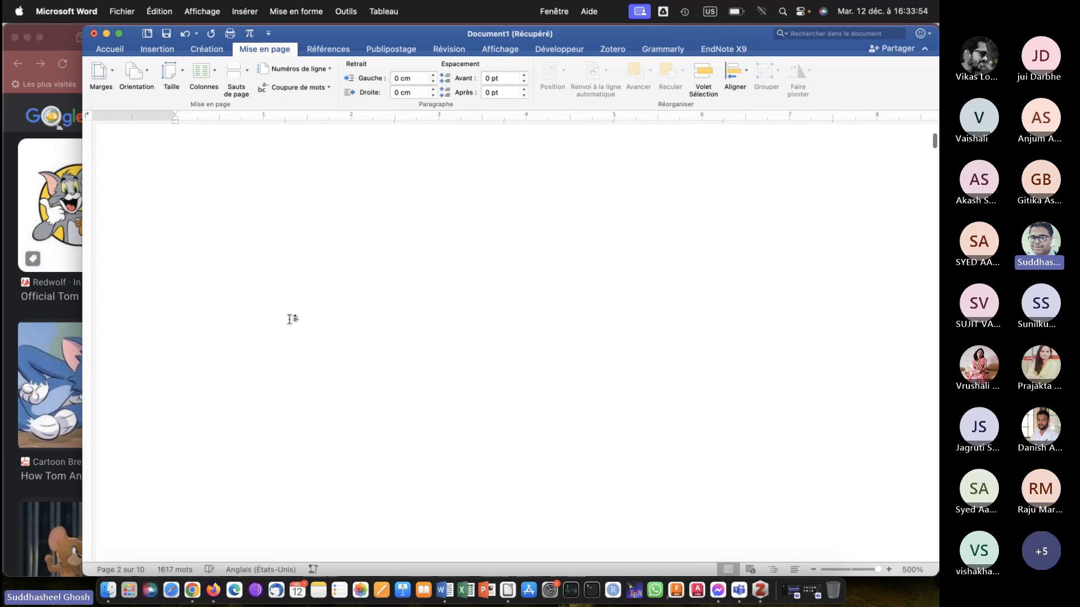
scroll(291, 325, down, 5)
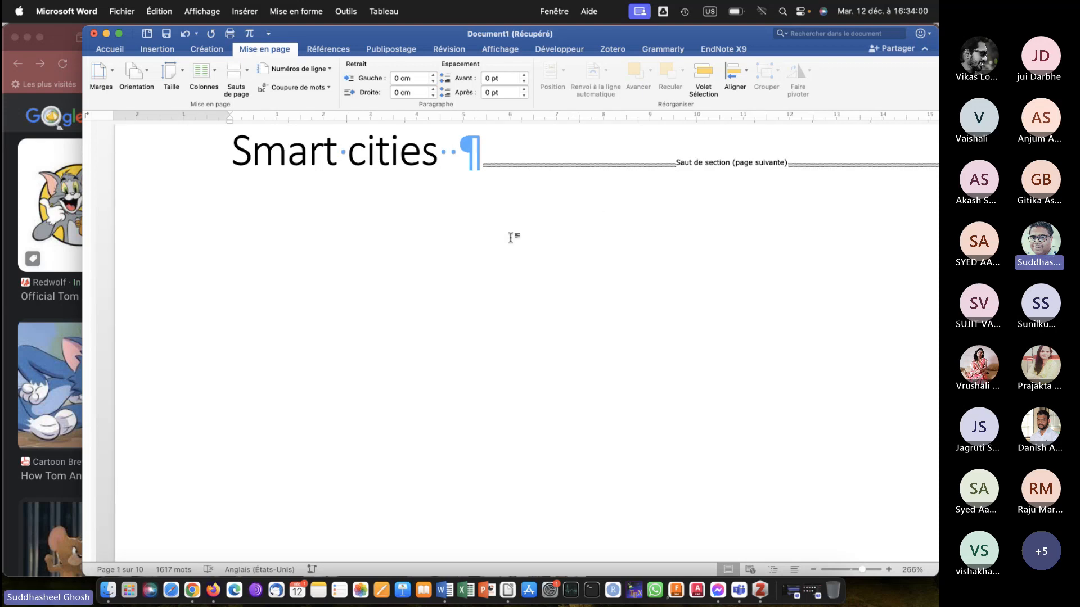
click(492, 156)
key(Return)
key(Return)
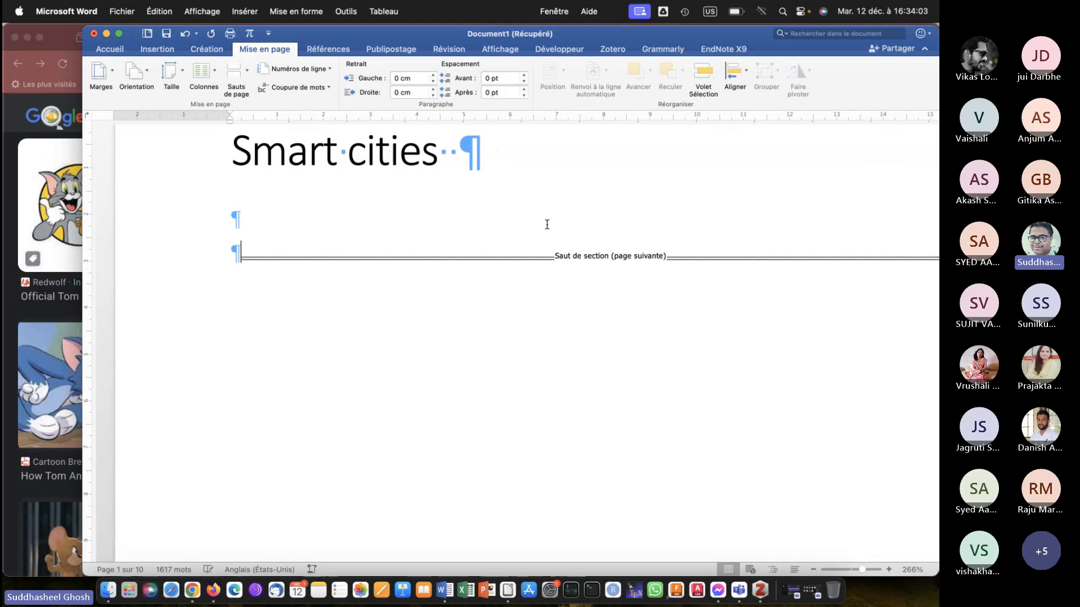
Hide the formatting marks on the title and table of contents pages.
scroll(469, 207, up, 2)
scroll(470, 207, up, 2)
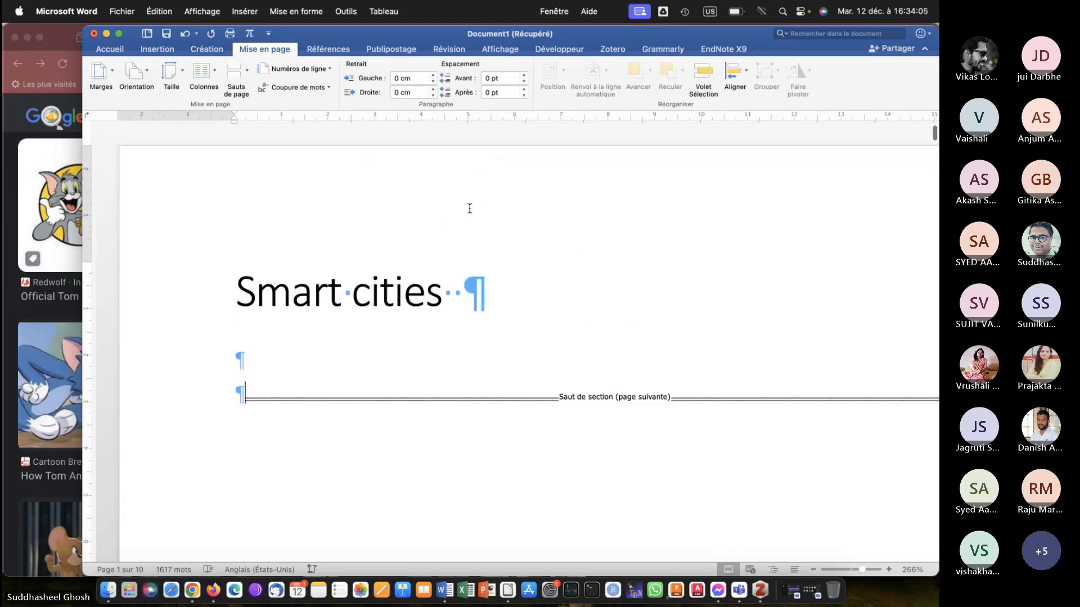
scroll(470, 207, down, 10)
scroll(469, 207, down, 8)
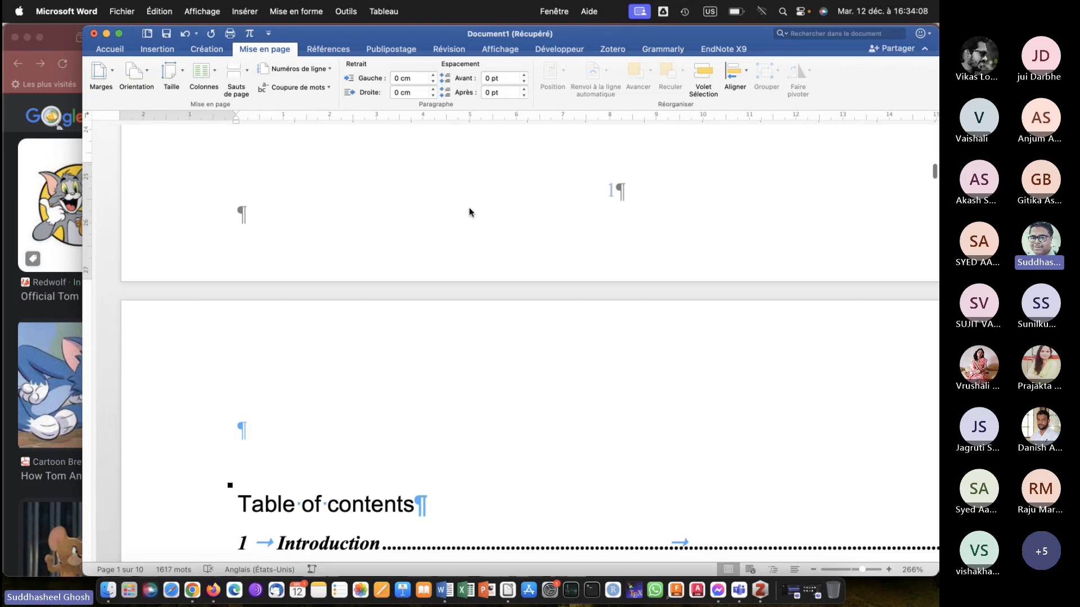
scroll(470, 211, up, 4)
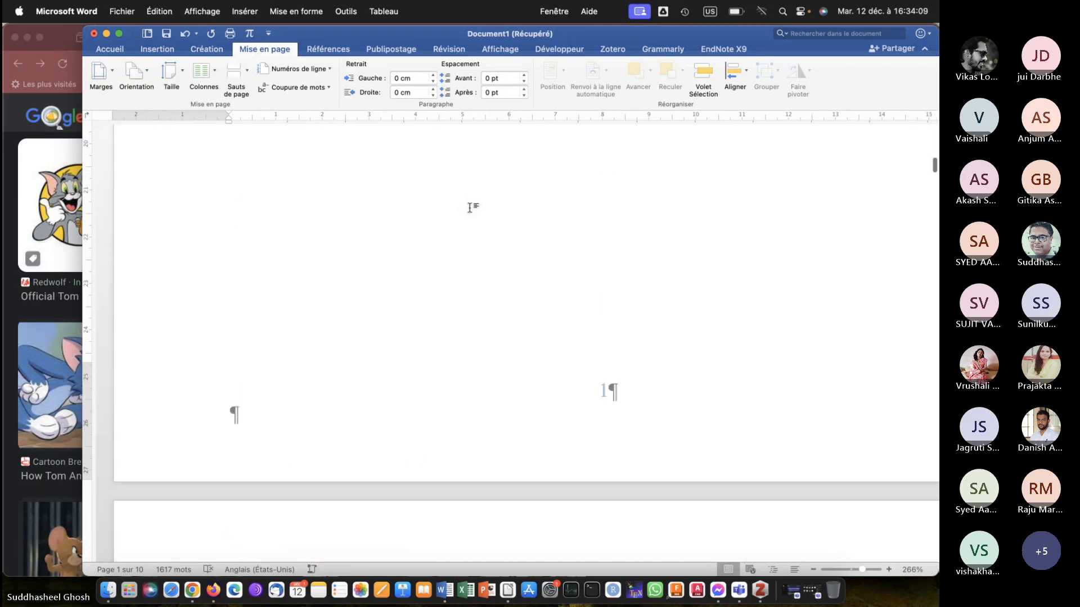
scroll(469, 209, down, 8)
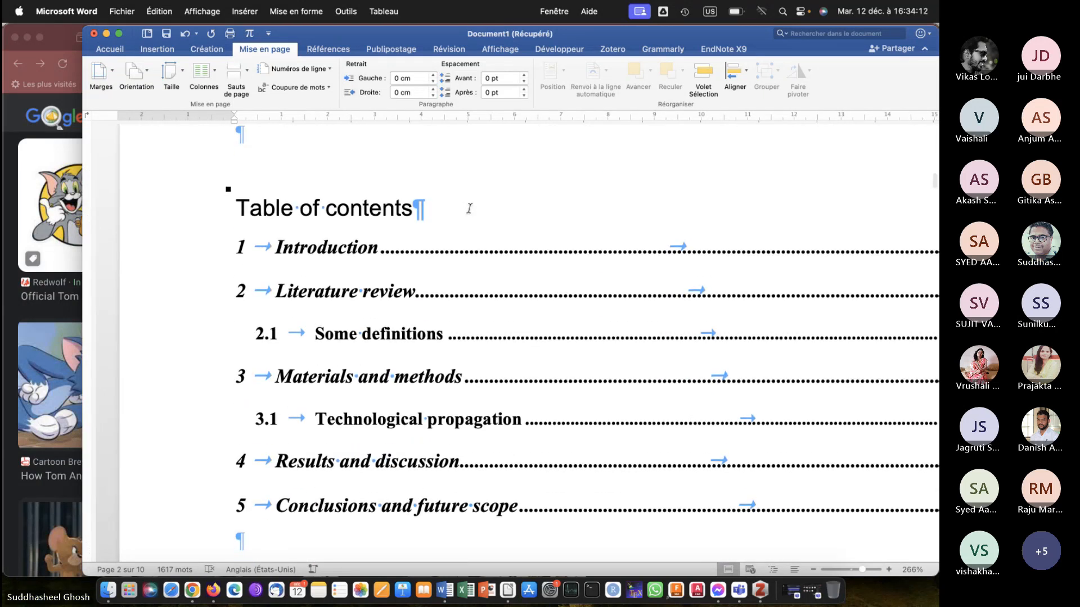
click(111, 50)
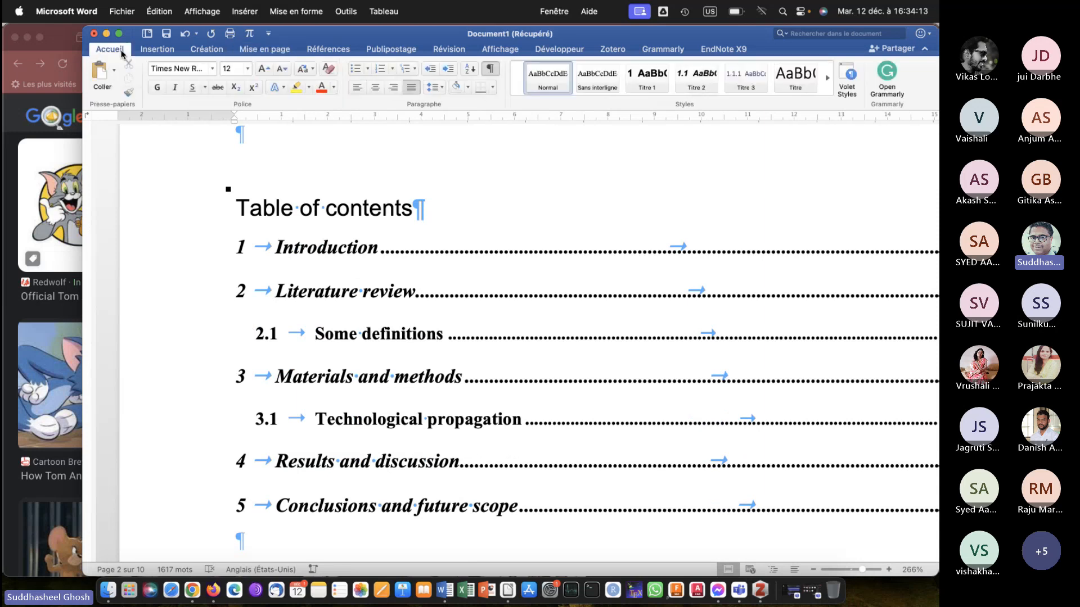
click(487, 70)
click(434, 233)
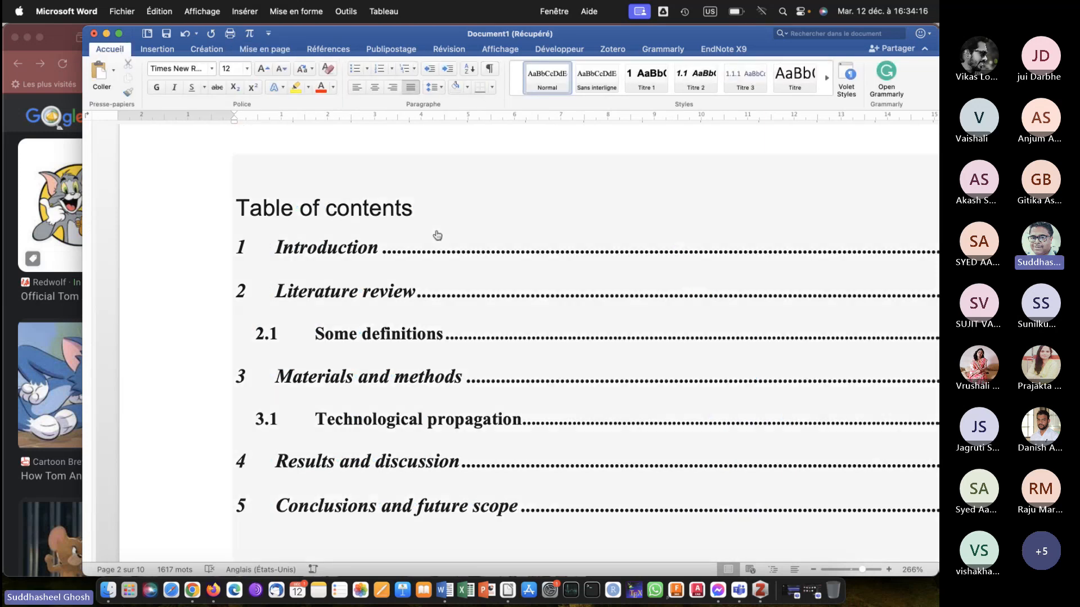
Examine the footer page numbers from the title page through the table of contents, list of figures and list of tables.
scroll(414, 222, down, 2)
scroll(415, 222, up, 5)
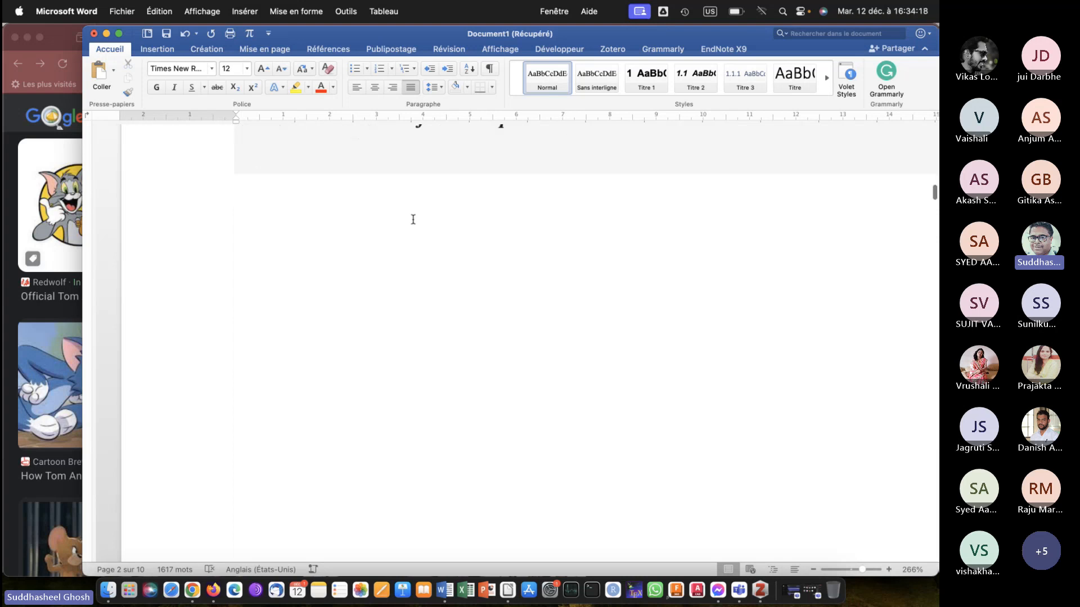
scroll(413, 221, down, 3)
scroll(413, 220, down, 5)
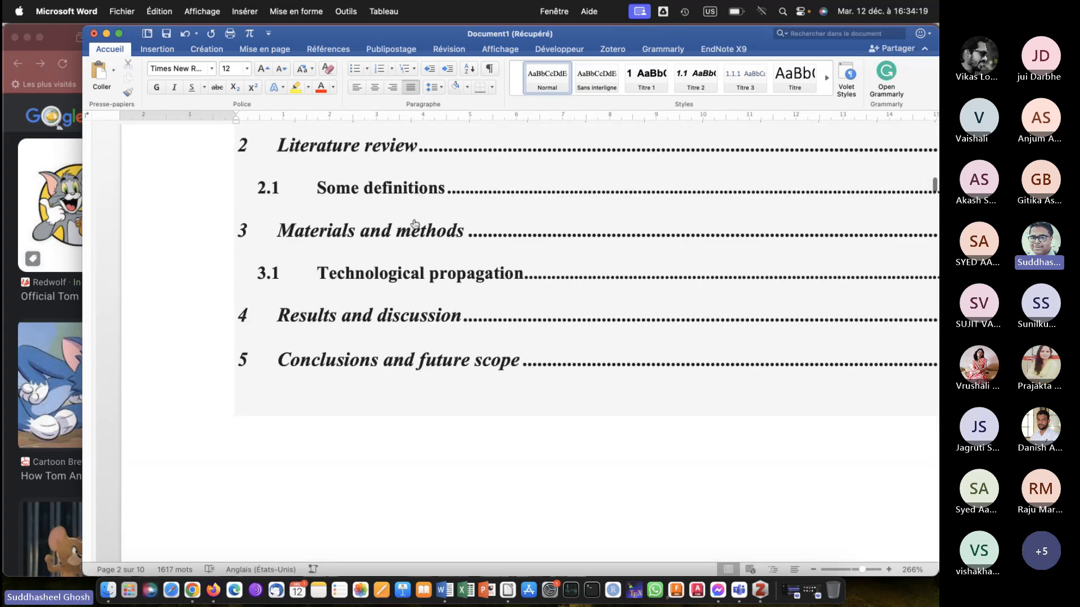
scroll(412, 220, down, 3)
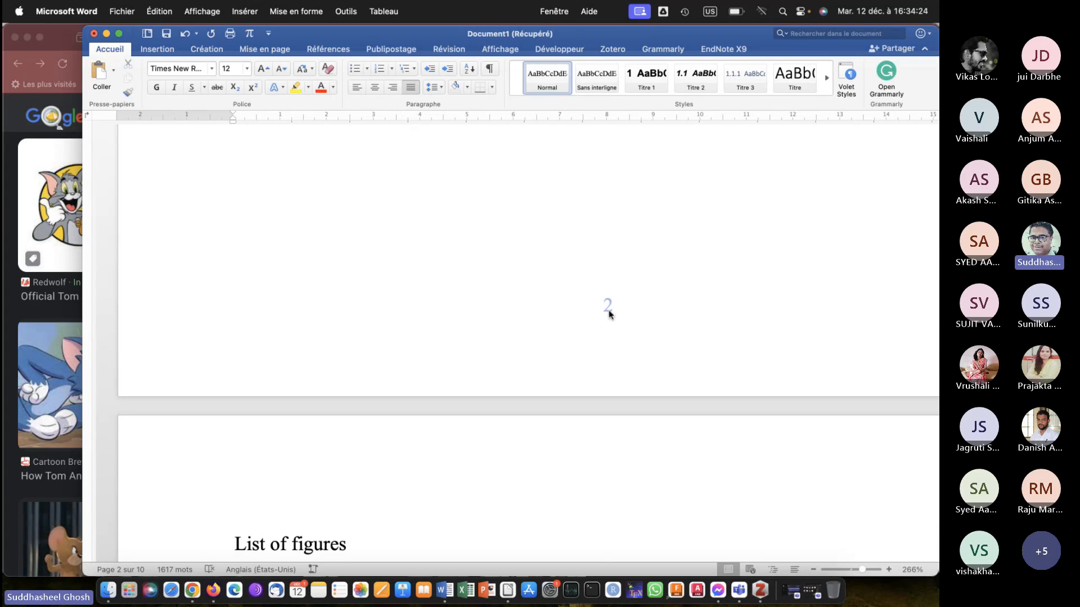
scroll(609, 313, up, 10)
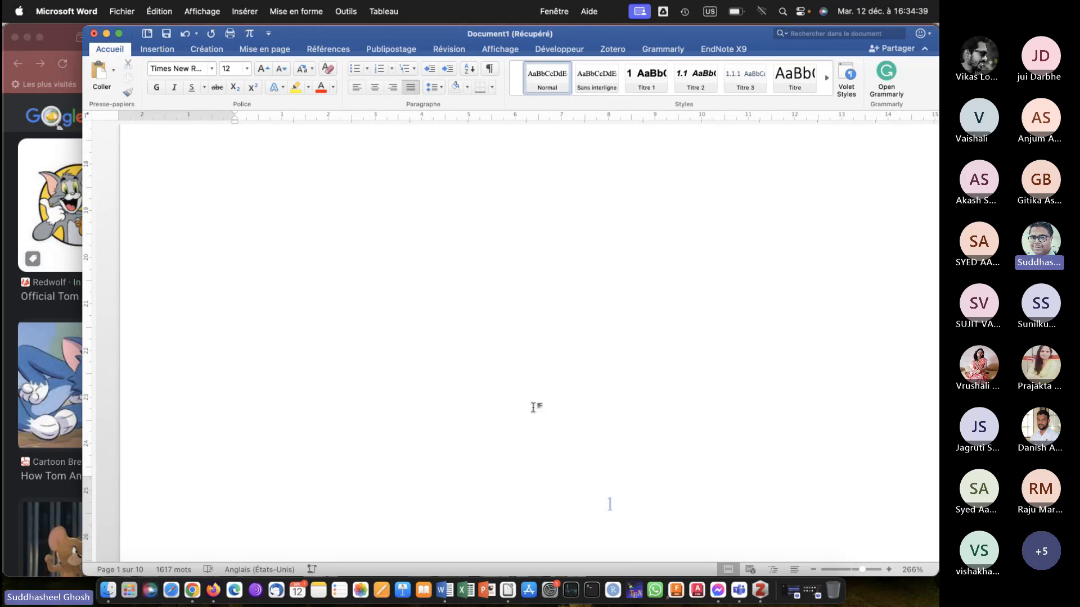
scroll(533, 408, down, 3)
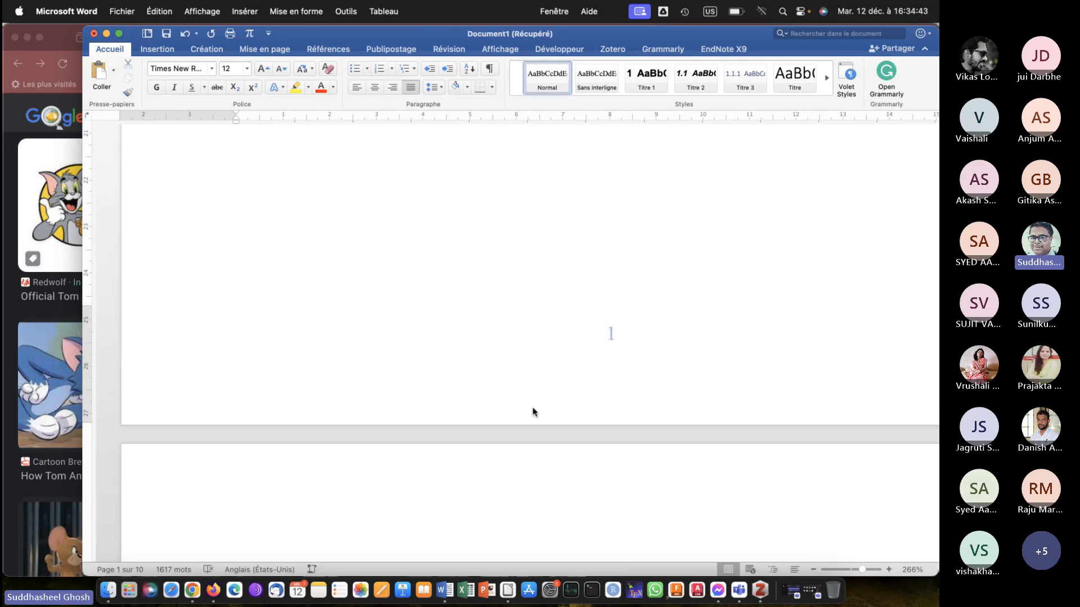
scroll(533, 412, down, 5)
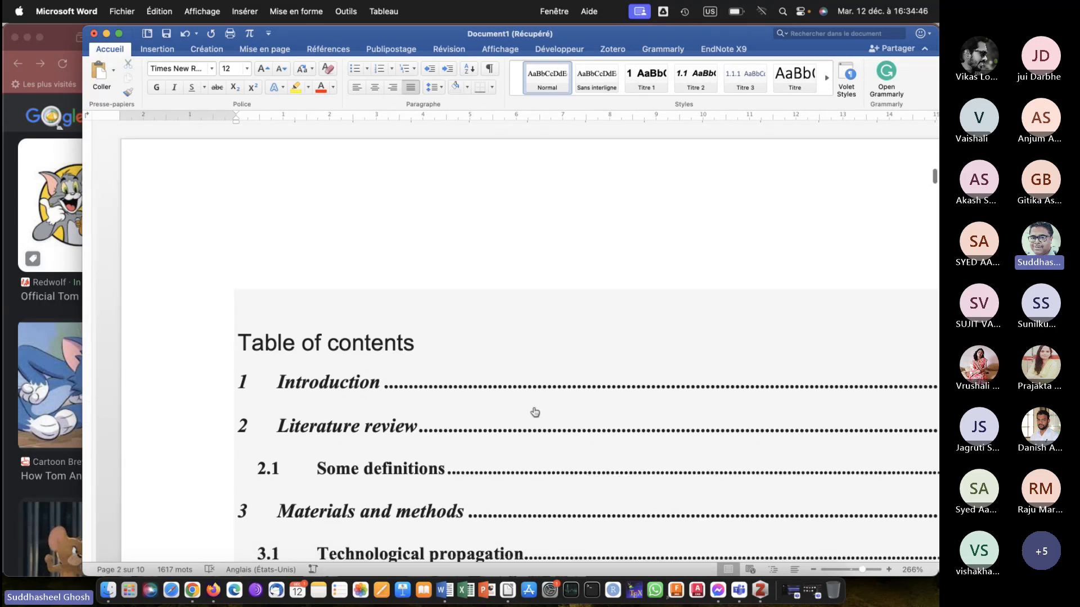
scroll(535, 410, down, 10)
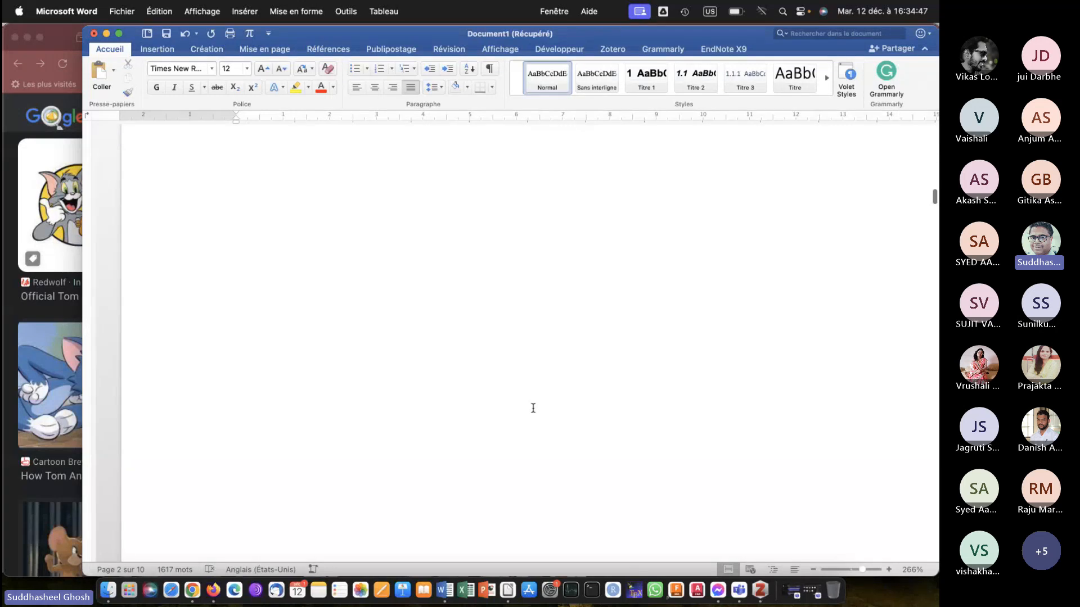
scroll(533, 408, down, 5)
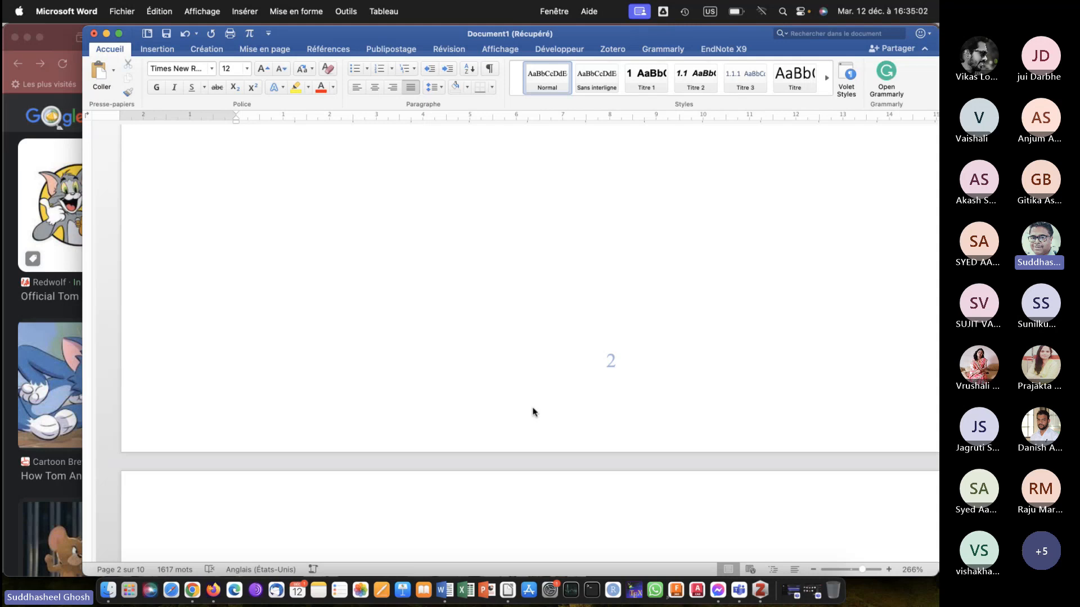
scroll(534, 413, down, 15)
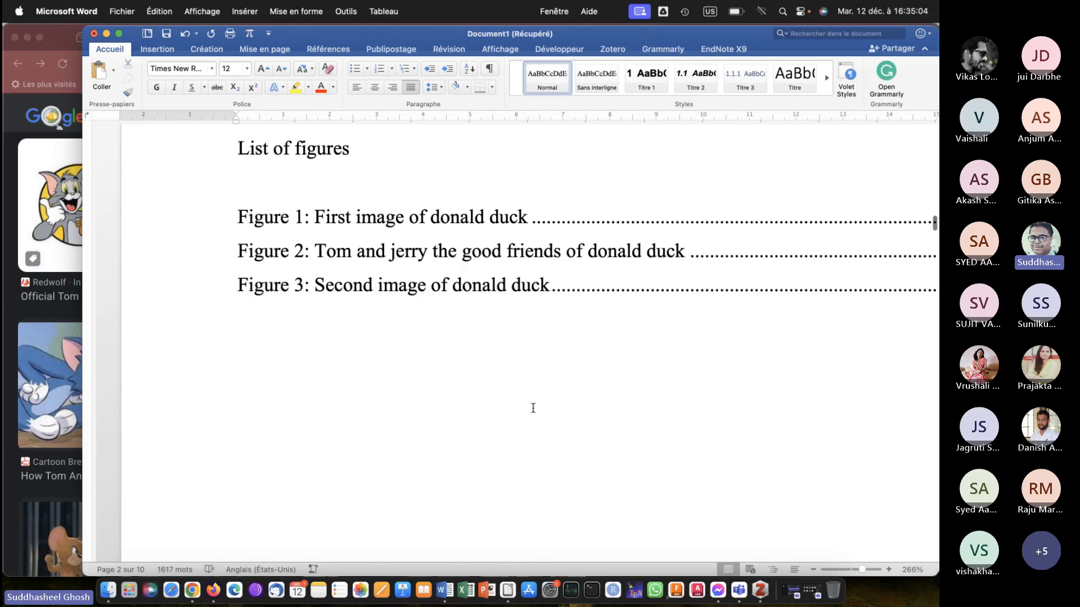
scroll(534, 412, down, 10)
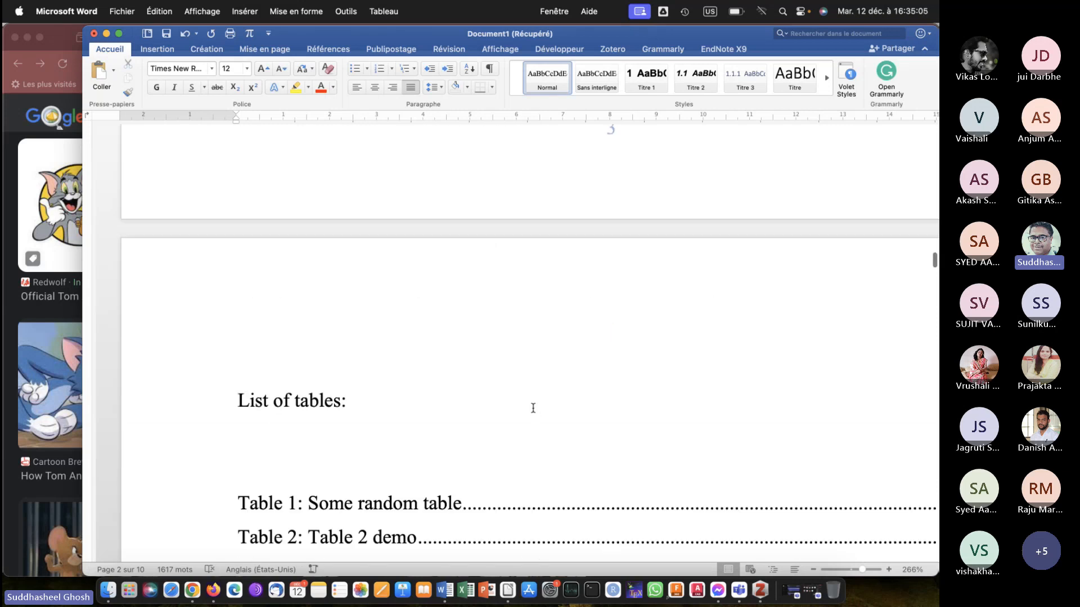
scroll(533, 408, down, 4)
Show the formatting marks and delete the page break between the list of tables and the Introduction heading.
click(292, 245)
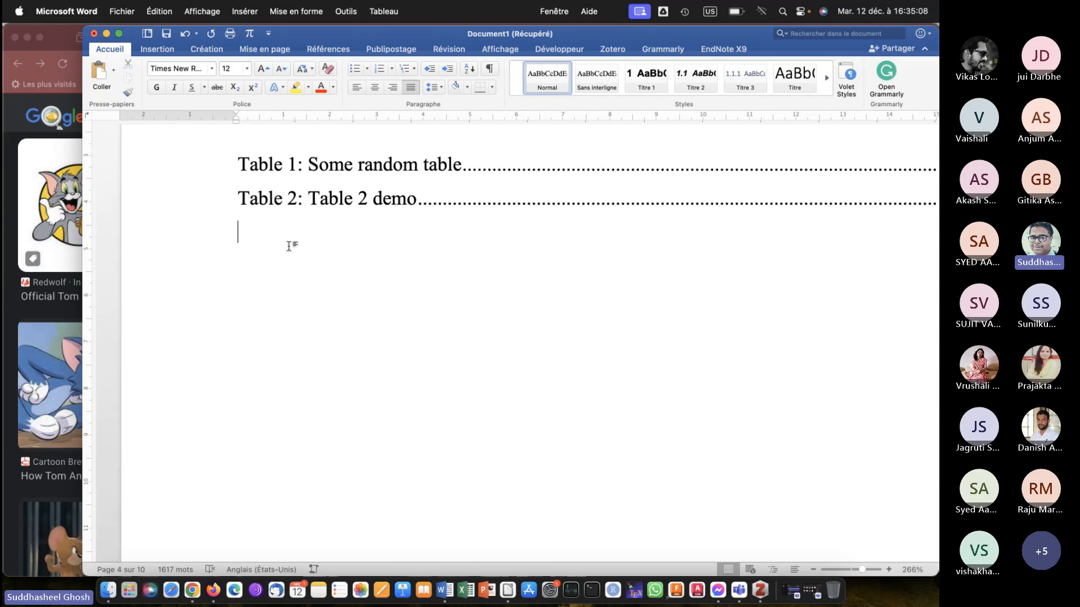
click(489, 71)
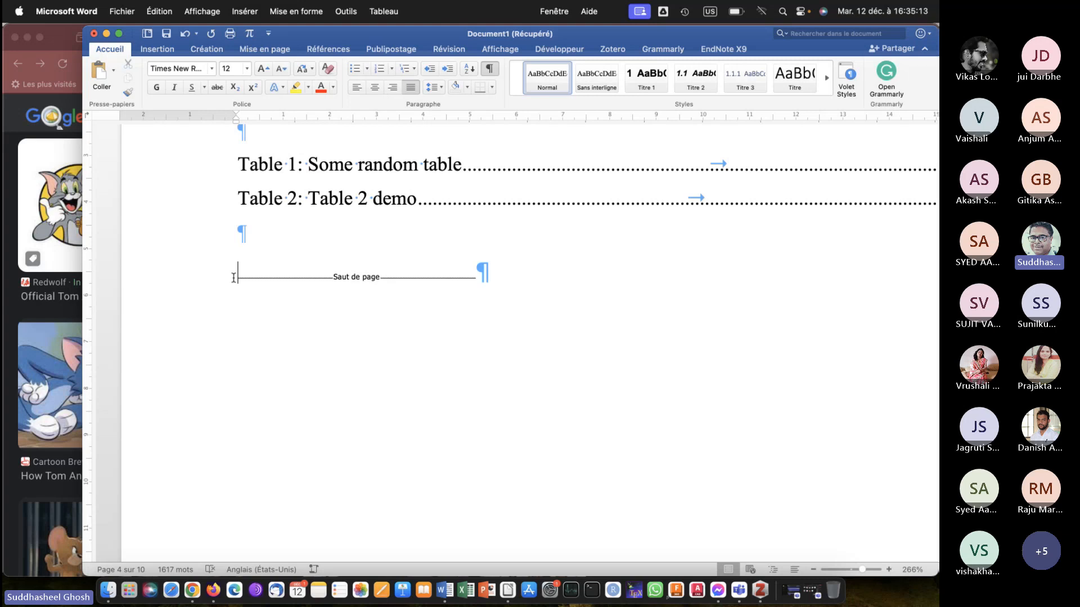
key(Delete)
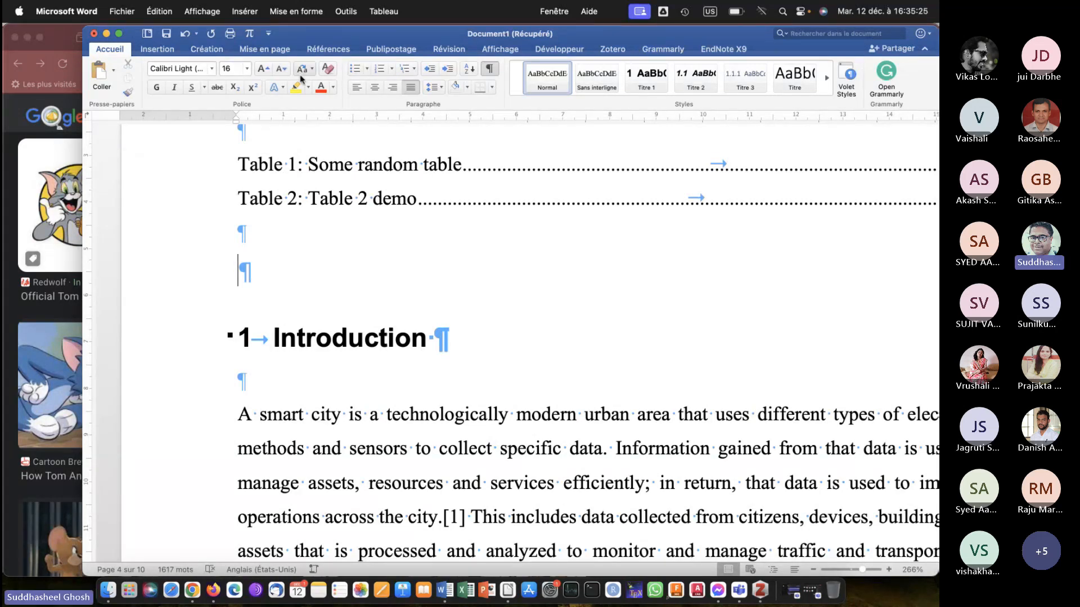
Insert a "Page suivante" section break in the empty paragraph before the Introduction heading.
click(262, 49)
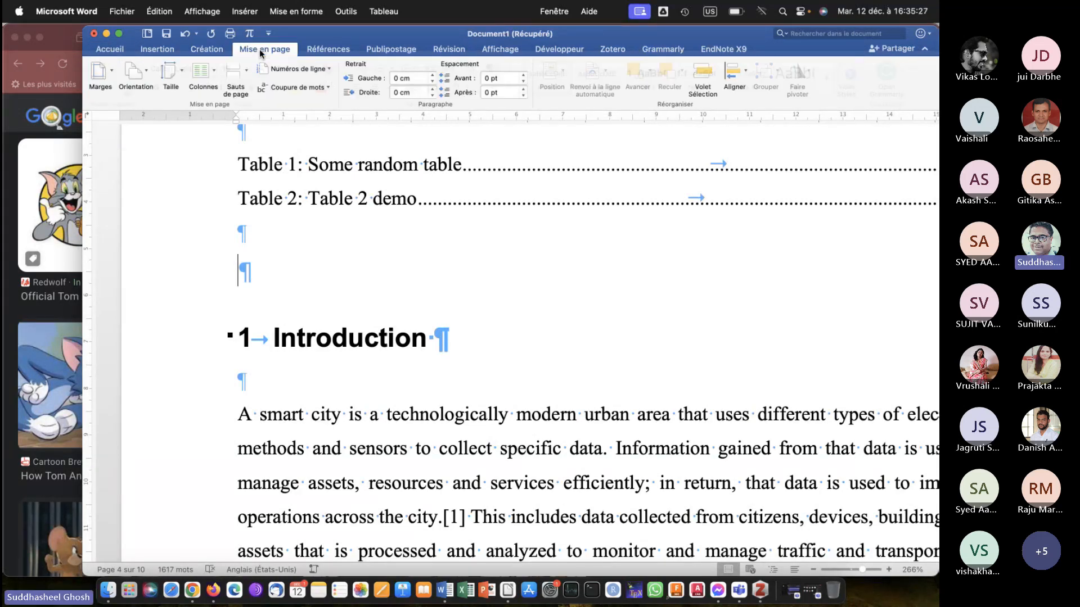
click(244, 77)
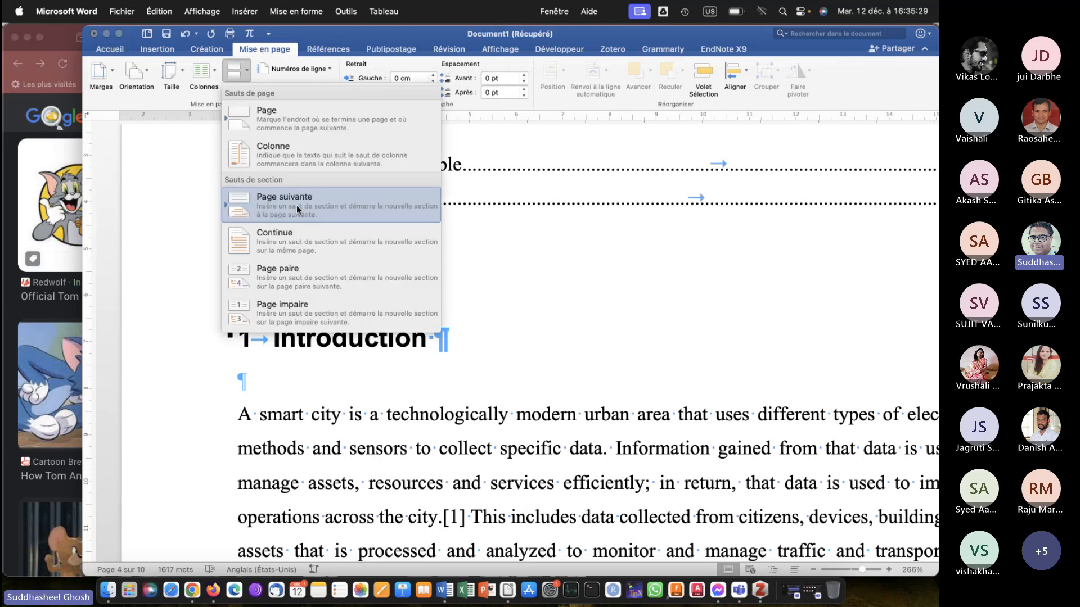
click(296, 204)
Check the footer numbering before and after the new section break, and hide the formatting marks.
scroll(371, 321, down, 5)
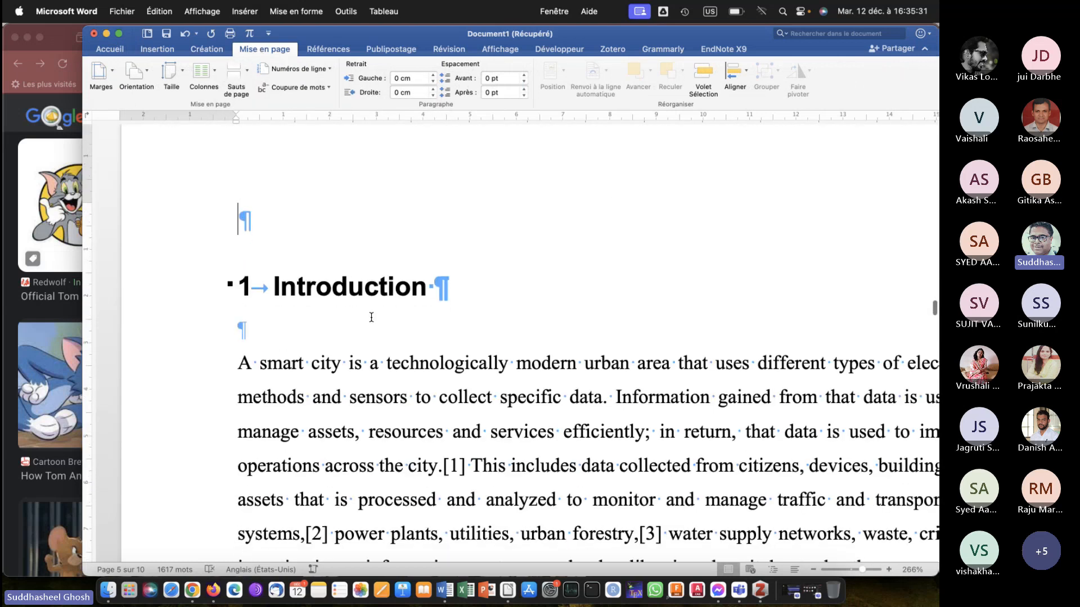
scroll(371, 317, up, 10)
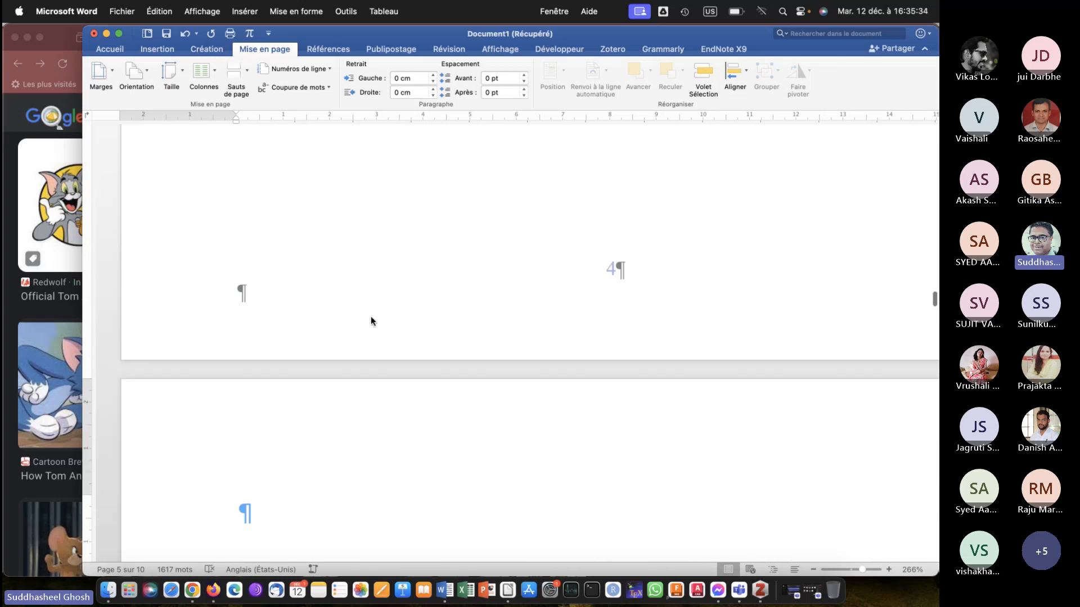
scroll(371, 317, down, 5)
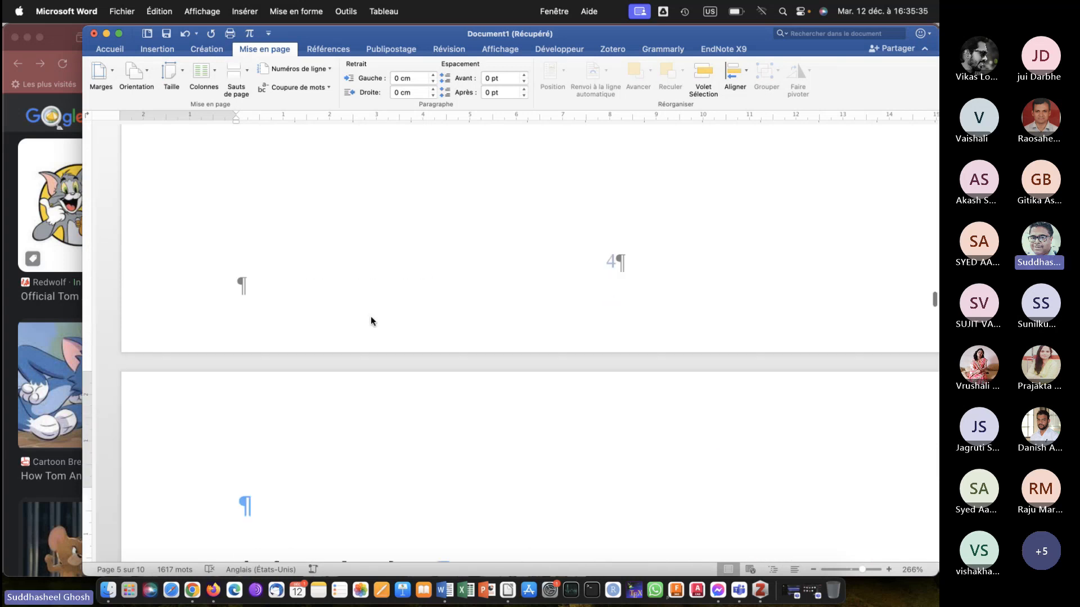
scroll(371, 317, up, 4)
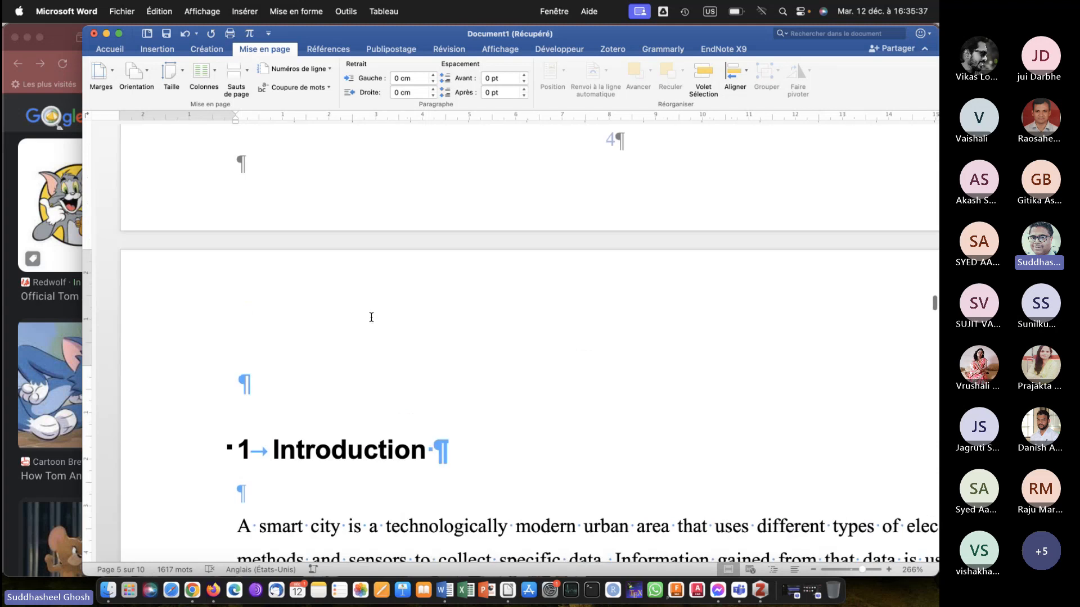
scroll(371, 317, down, 6)
scroll(371, 317, down, 10)
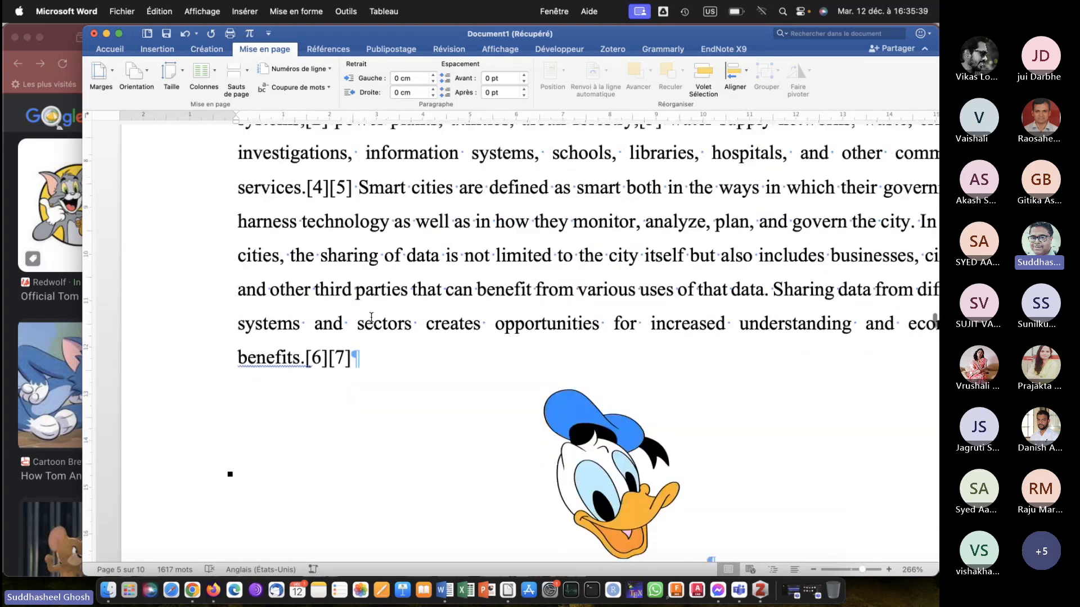
scroll(371, 317, down, 8)
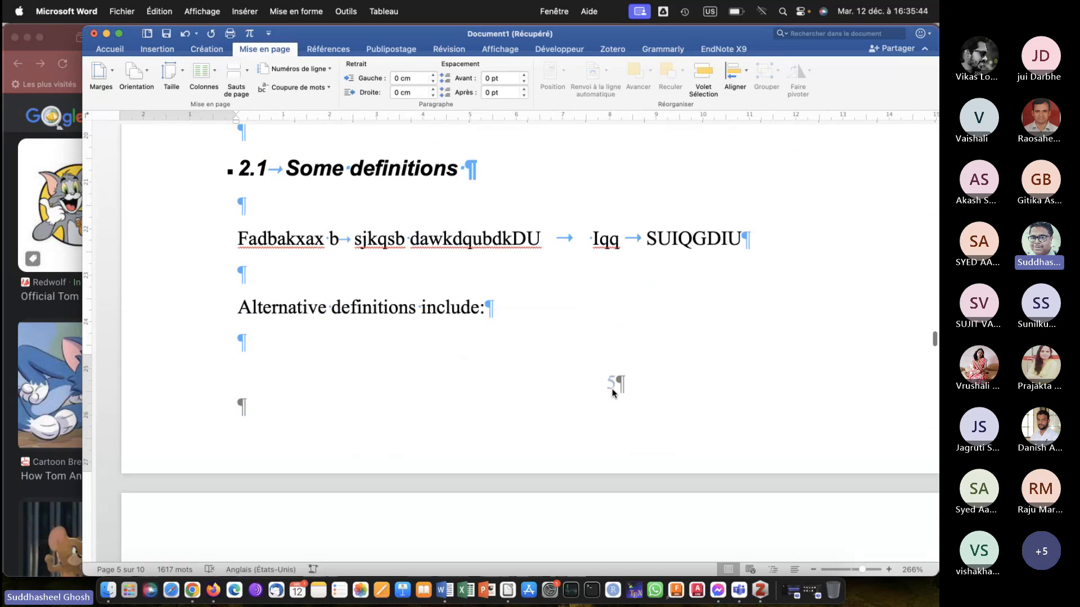
click(110, 49)
click(490, 68)
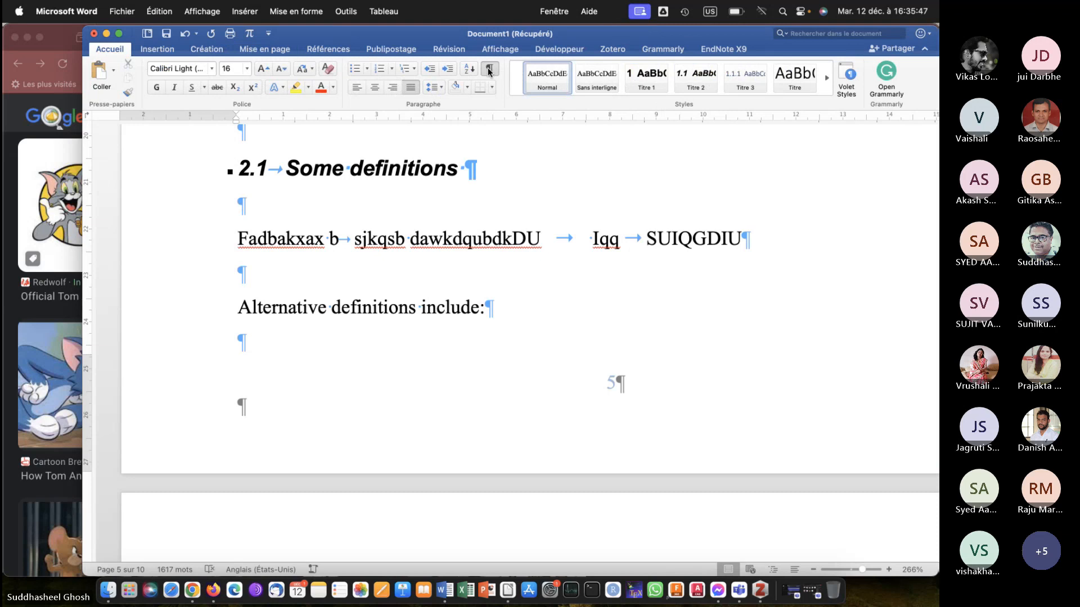
Capture the "Lier au précédent" option of the section 3 footer and paste the screenshot above "Alternative definitions include:".
double_click(623, 386)
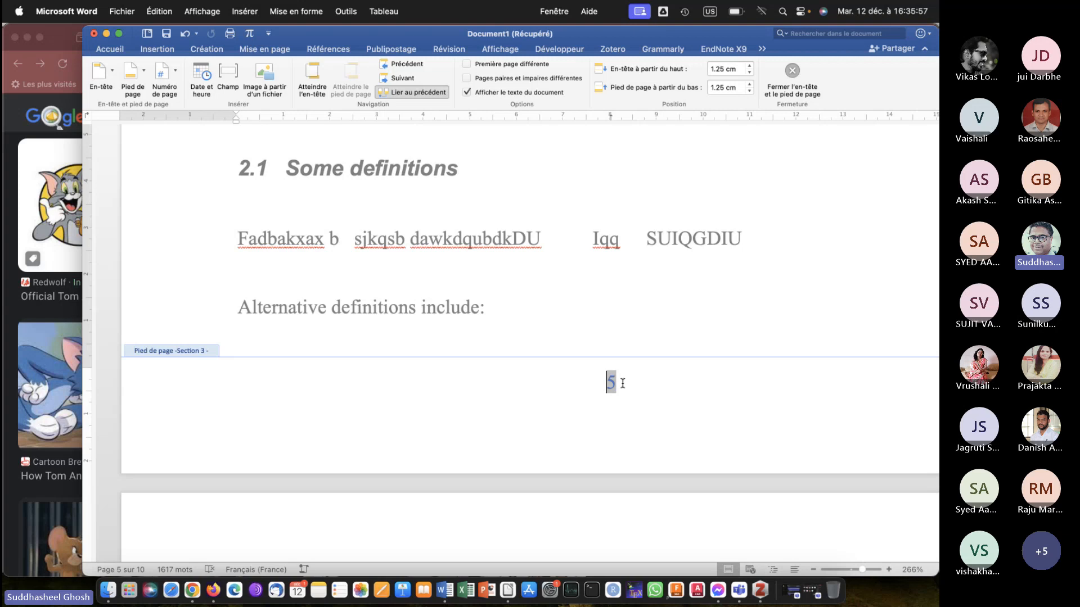
click(621, 383)
key(super+shift+4)
drag(371, 82, 454, 103)
double_click(519, 245)
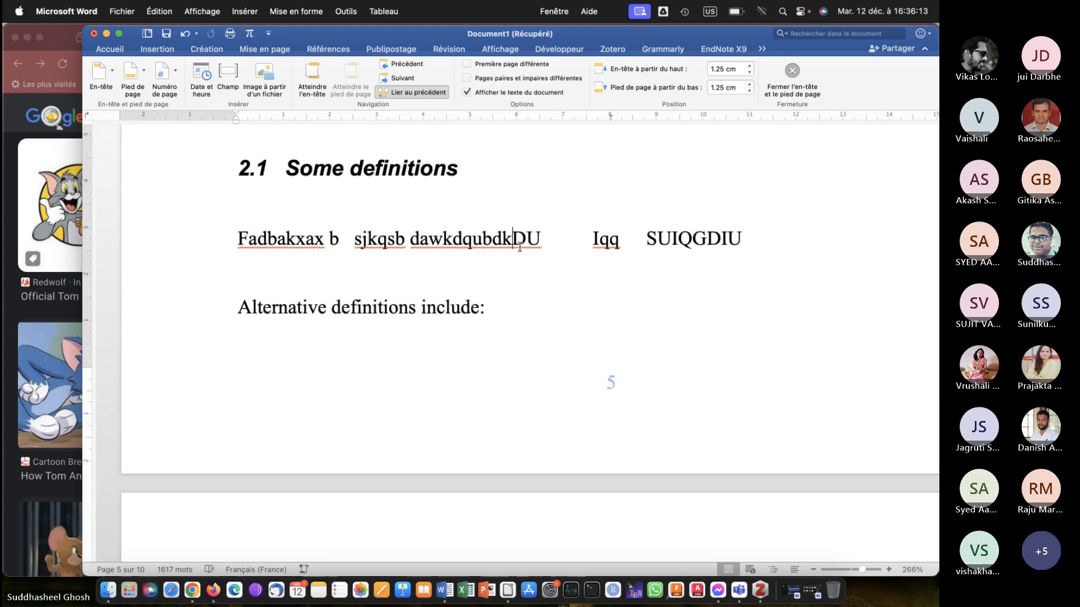
click(341, 260)
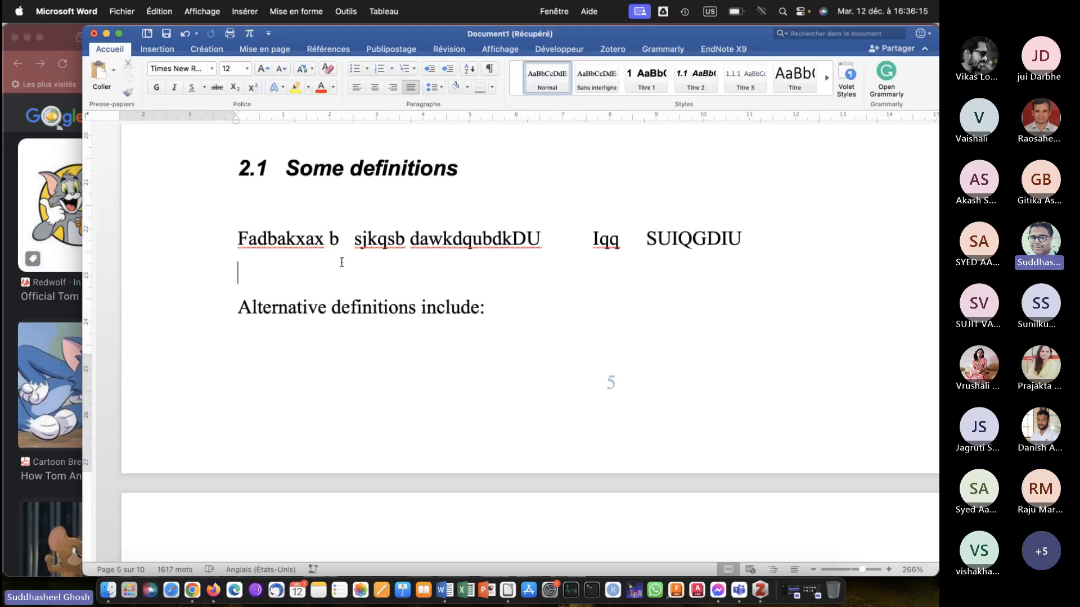
key(super+v)
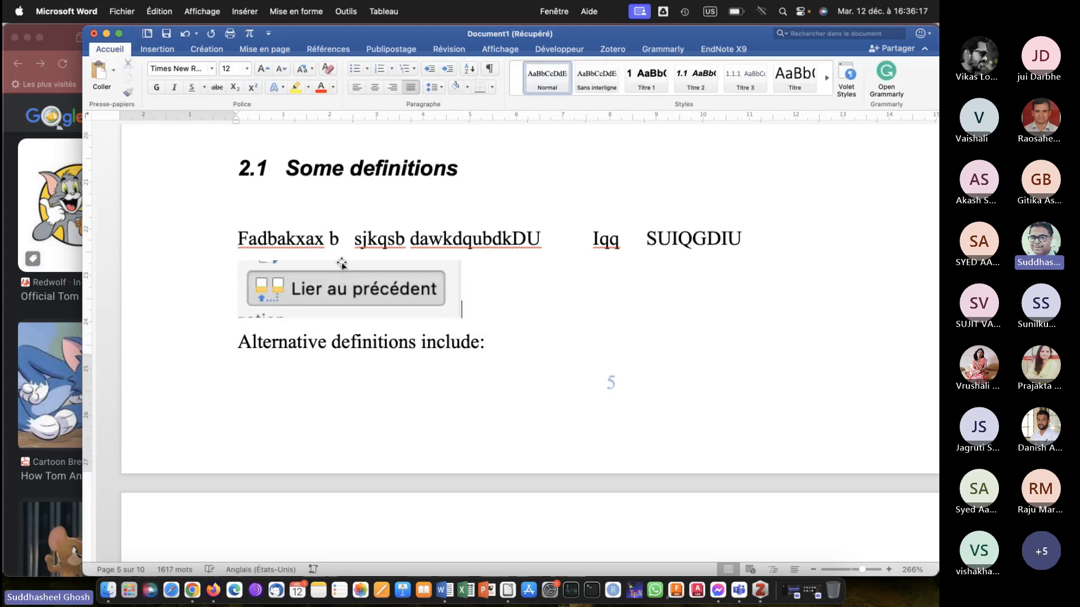
Enlarge the pasted "Lier au précédent" screenshot above "Alternative definitions include:" and examine it.
click(409, 298)
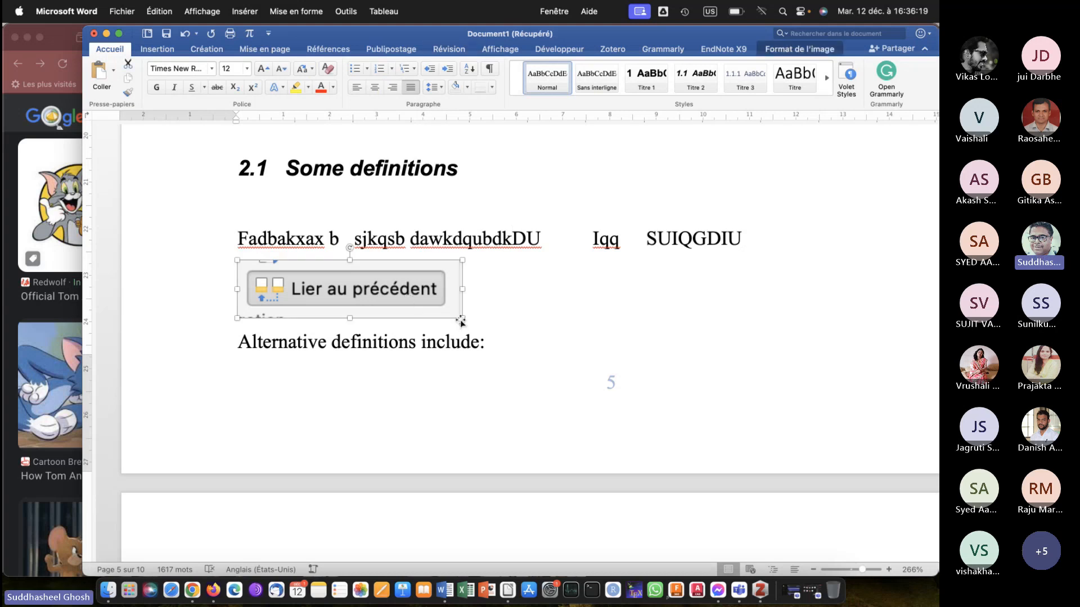
drag(461, 322, 533, 364)
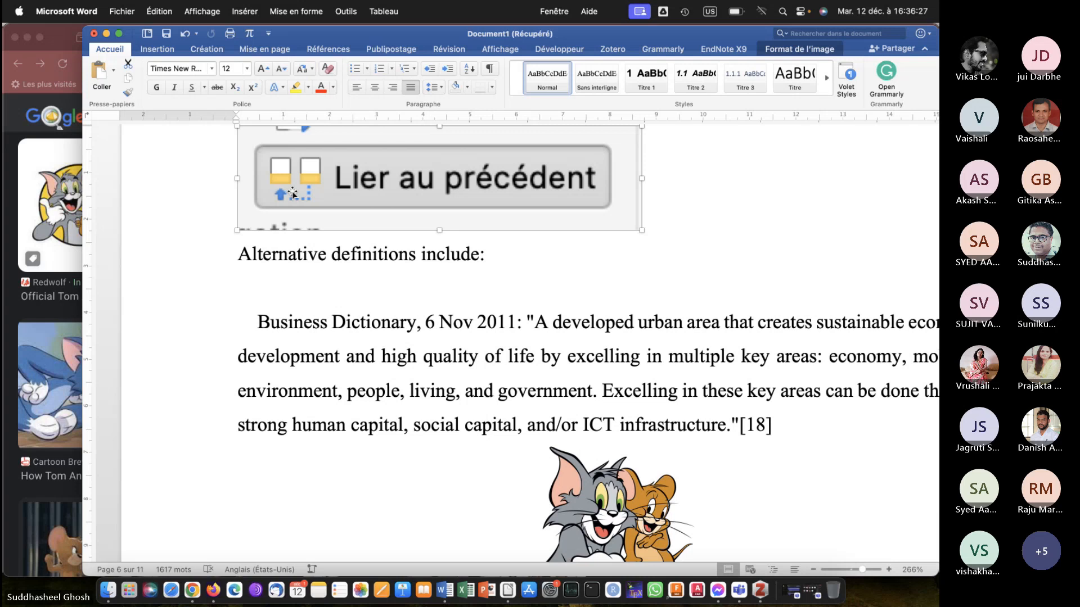
scroll(293, 193, up, 2)
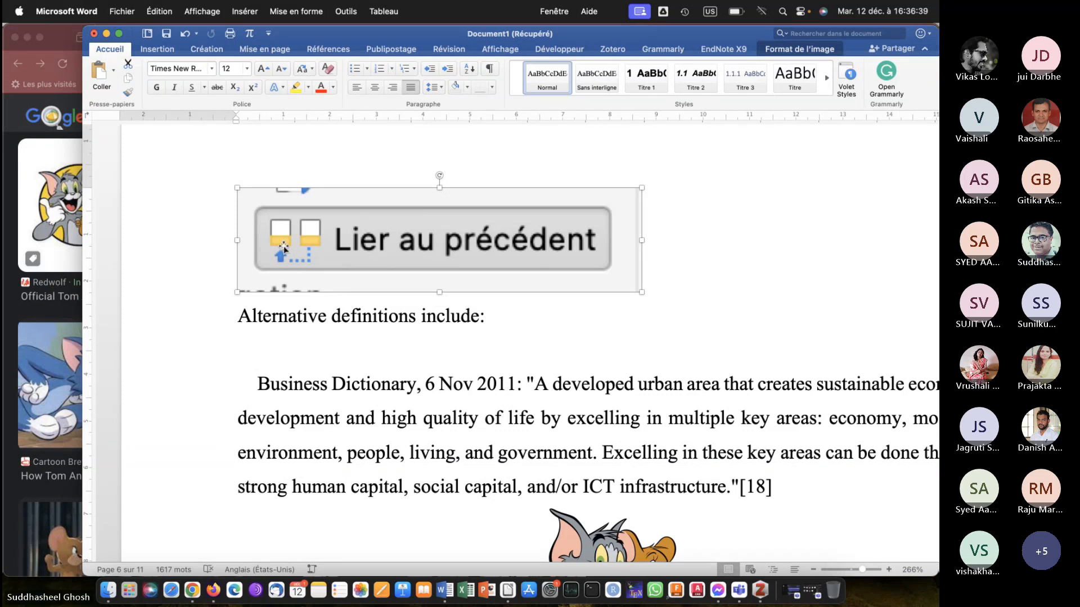
scroll(283, 248, up, 5)
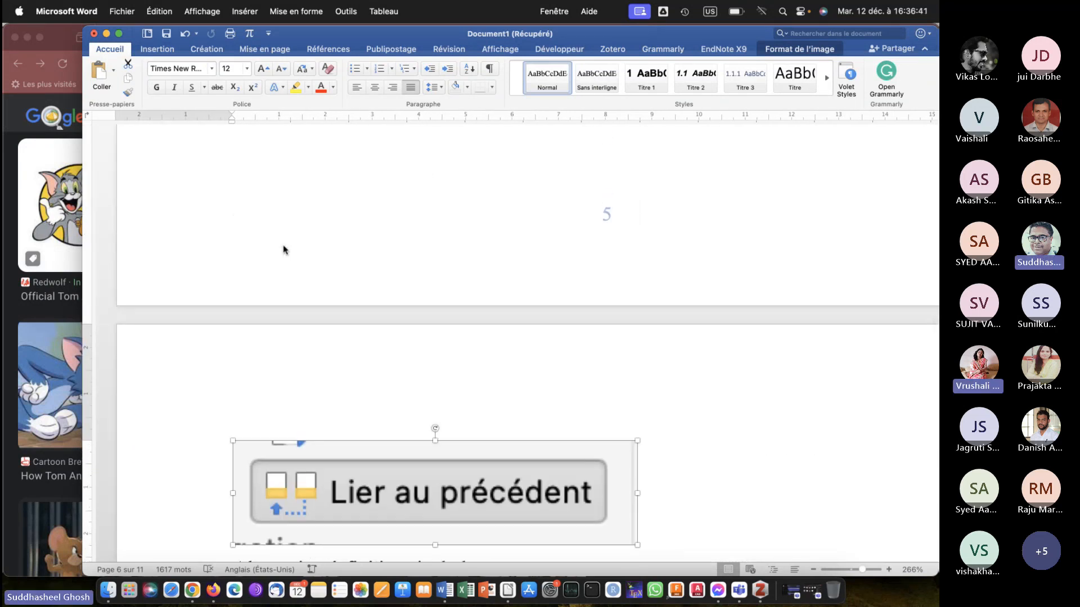
scroll(283, 248, down, 4)
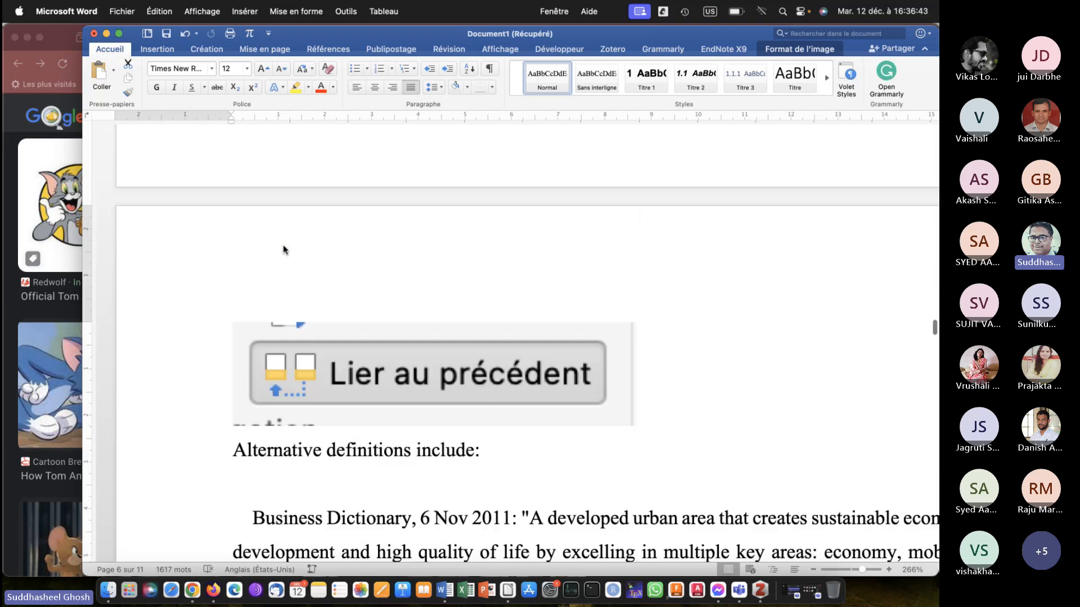
Delete the "Lier au précédent" screenshot above "Alternative definitions include:".
click(284, 248)
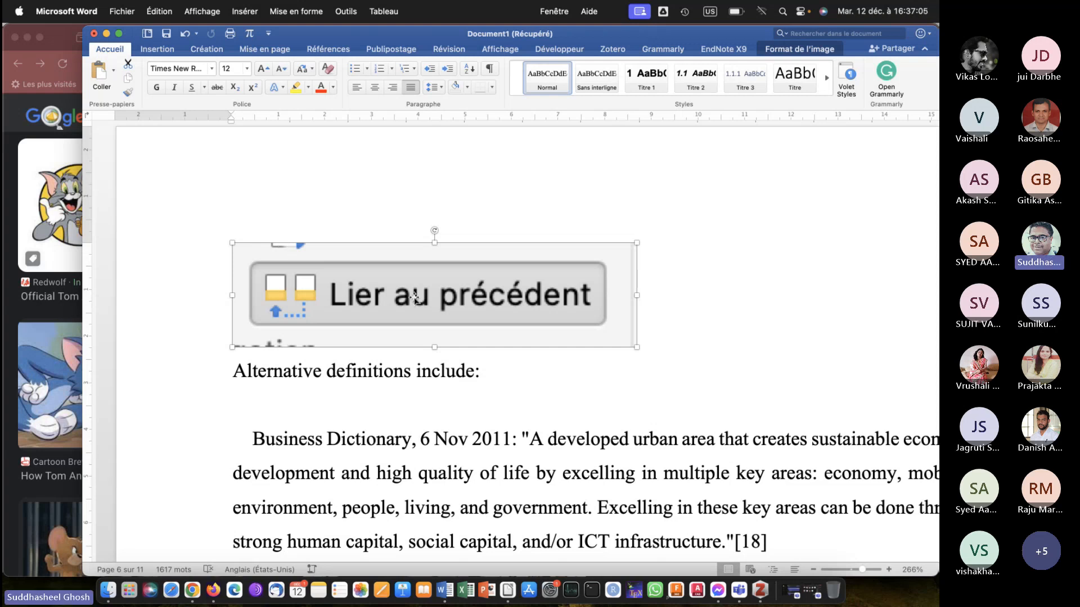
key(BackSpace)
scroll(535, 394, up, 5)
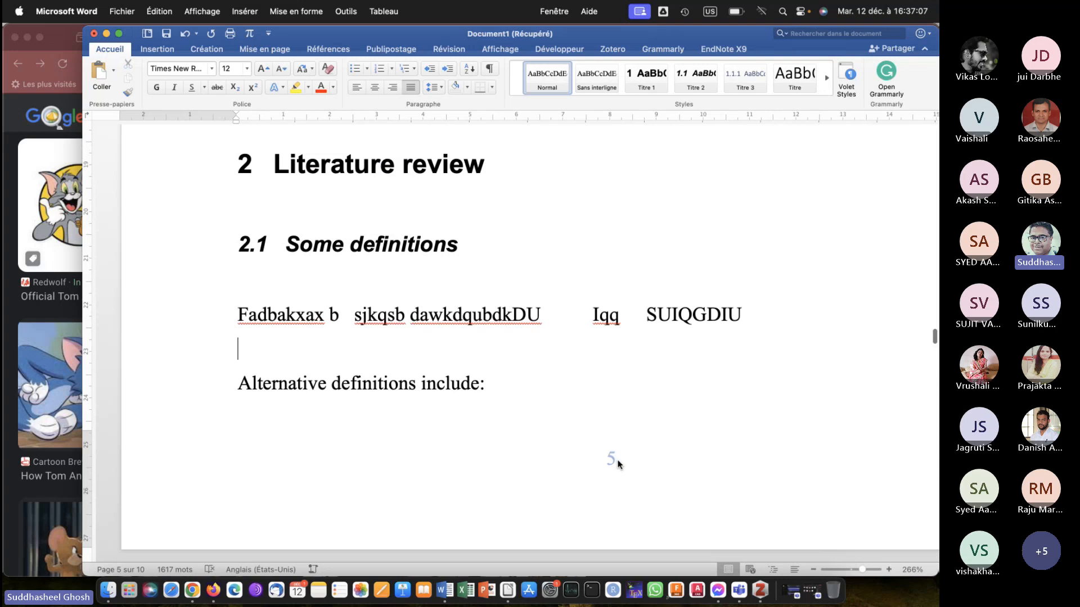
Unlink the section 3 footer from the previous section, restart its page numbering at 1, and return to the body text.
double_click(617, 464)
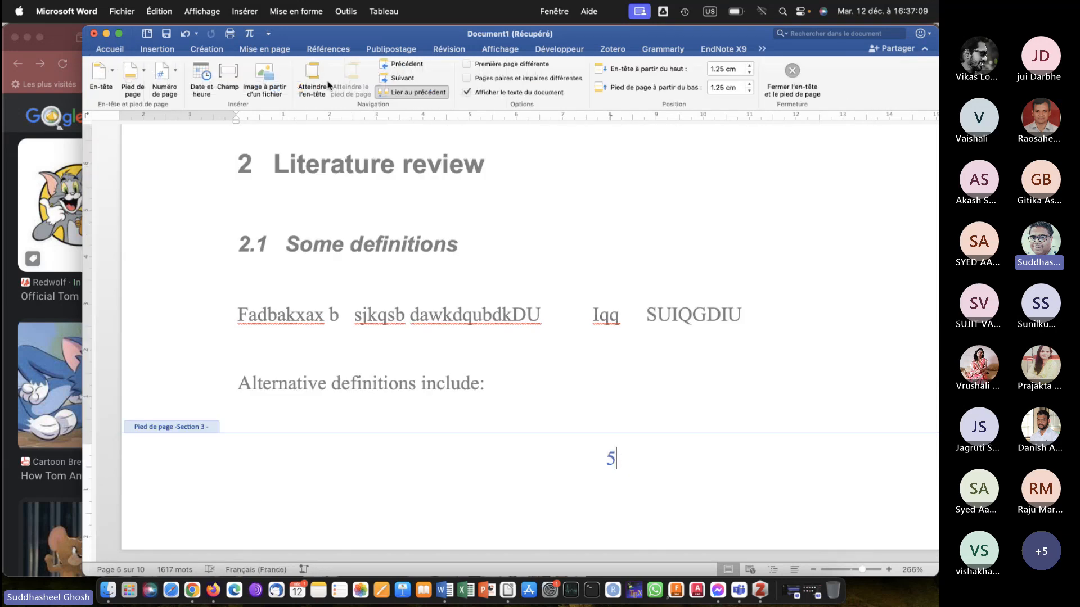
click(413, 95)
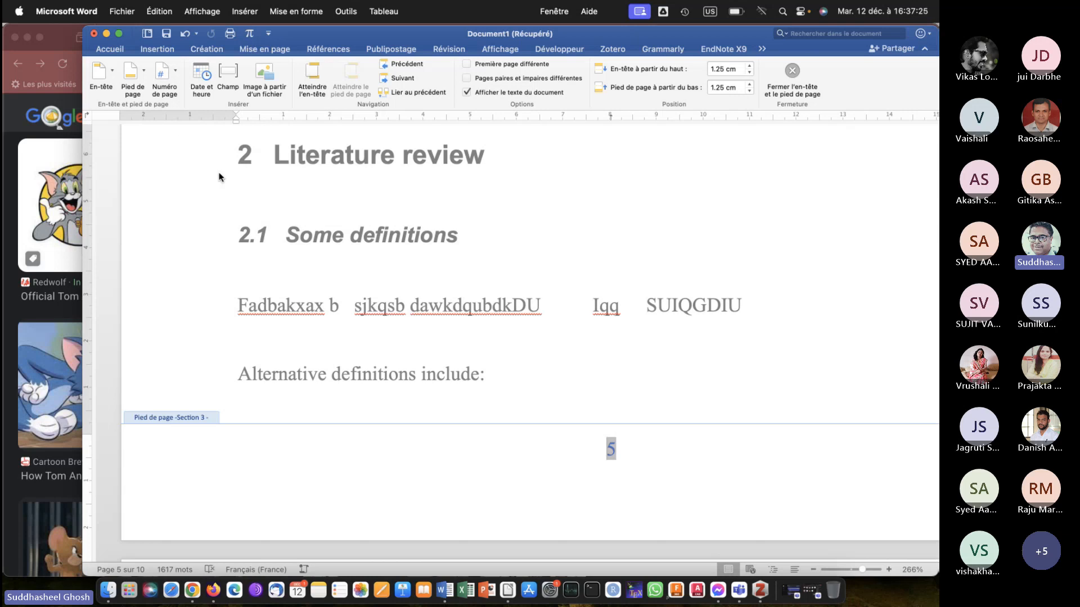
click(175, 75)
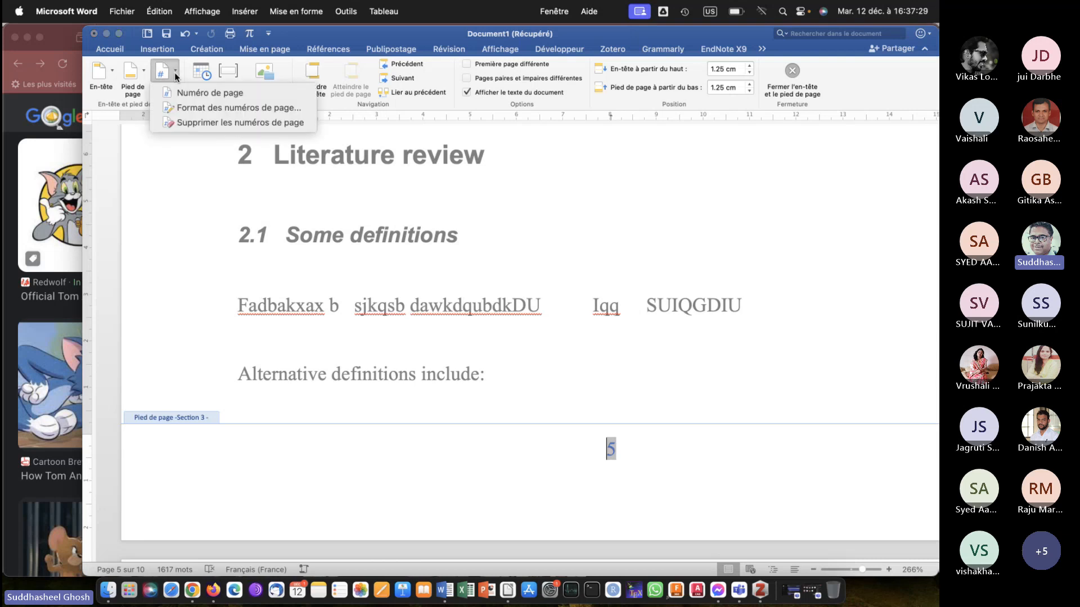
click(194, 109)
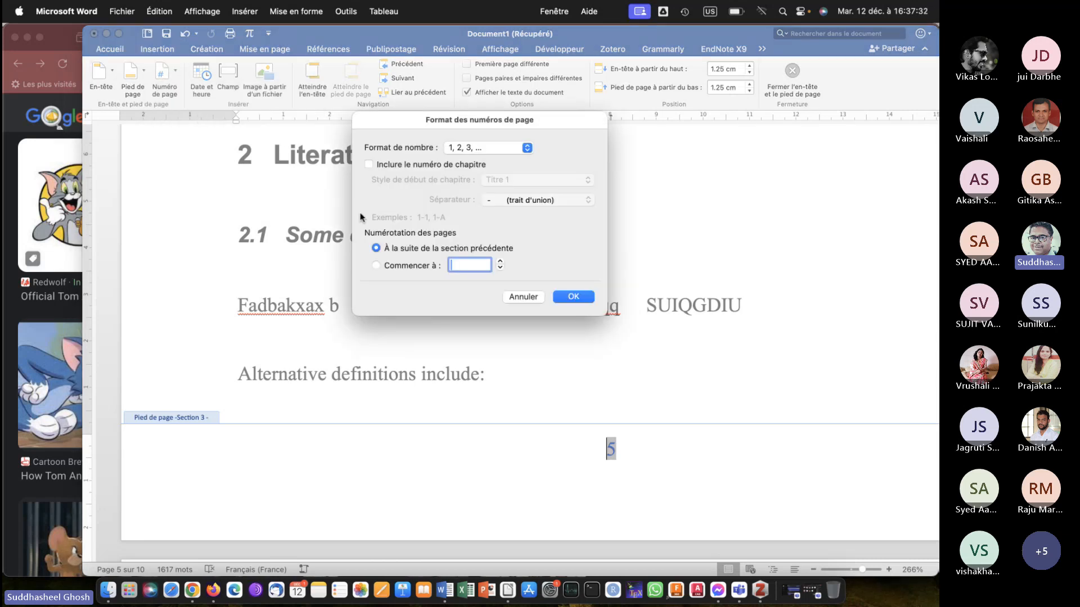
click(376, 264)
click(573, 297)
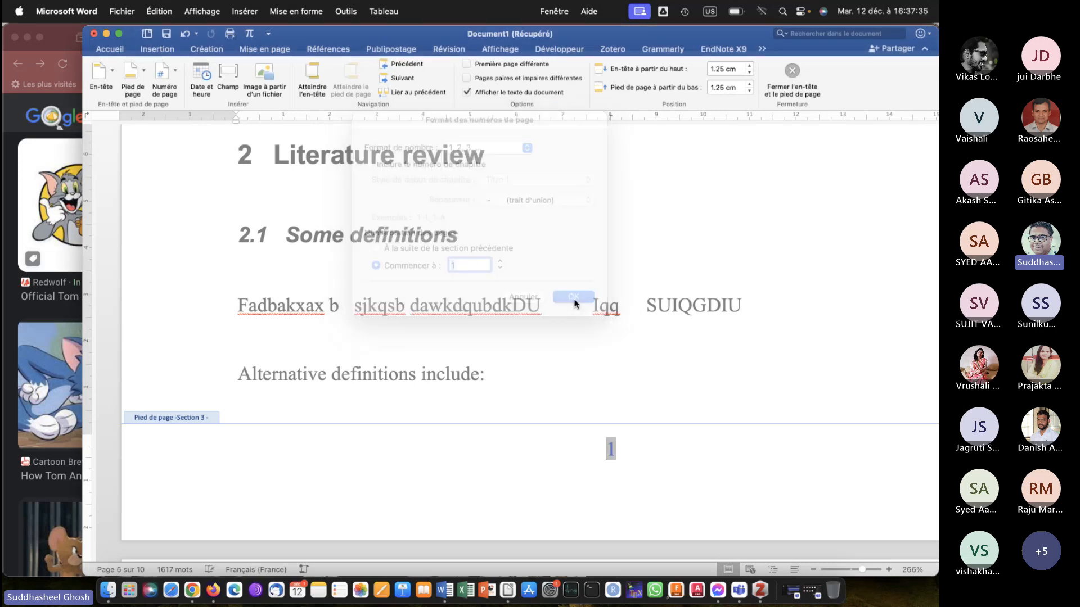
double_click(596, 381)
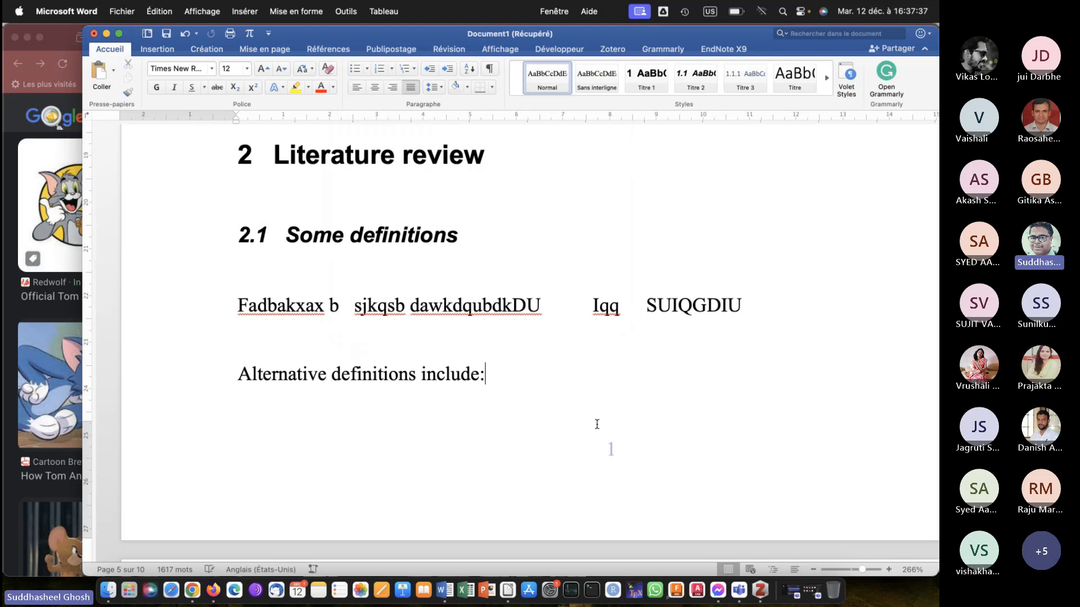
Examine the footer page numbers from the "Some definitions" page back to the page before the list of figures.
scroll(619, 445, up, 5)
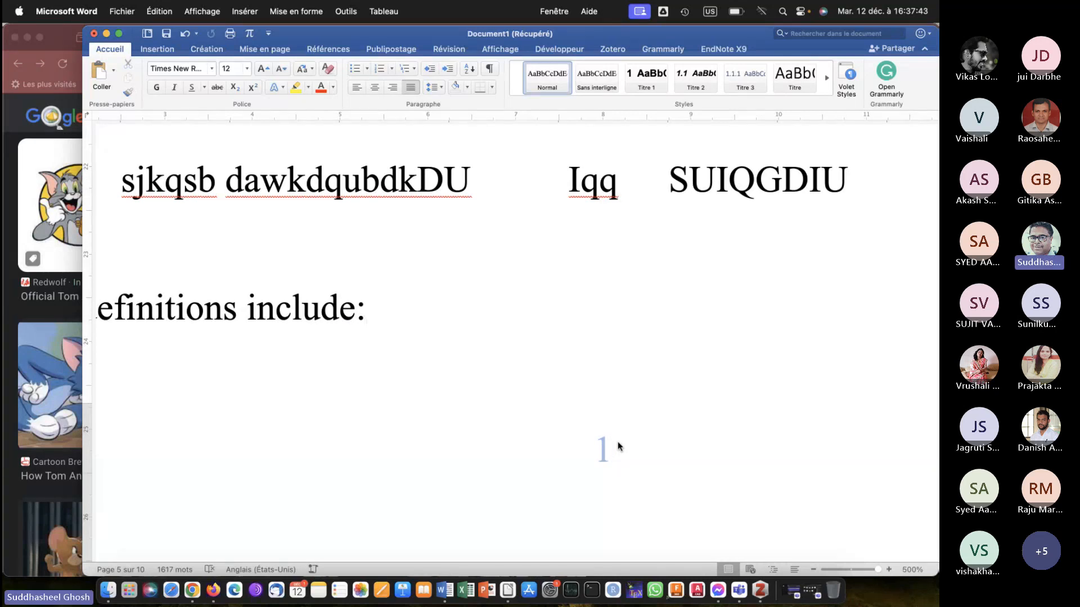
scroll(618, 446, down, 3)
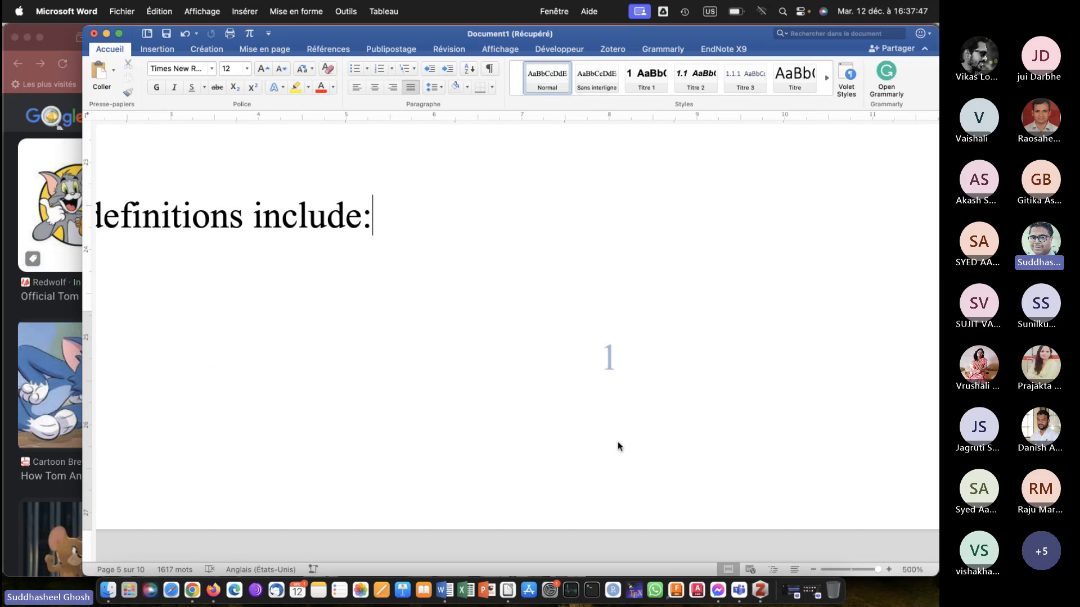
scroll(618, 444, up, 5)
scroll(618, 443, up, 10)
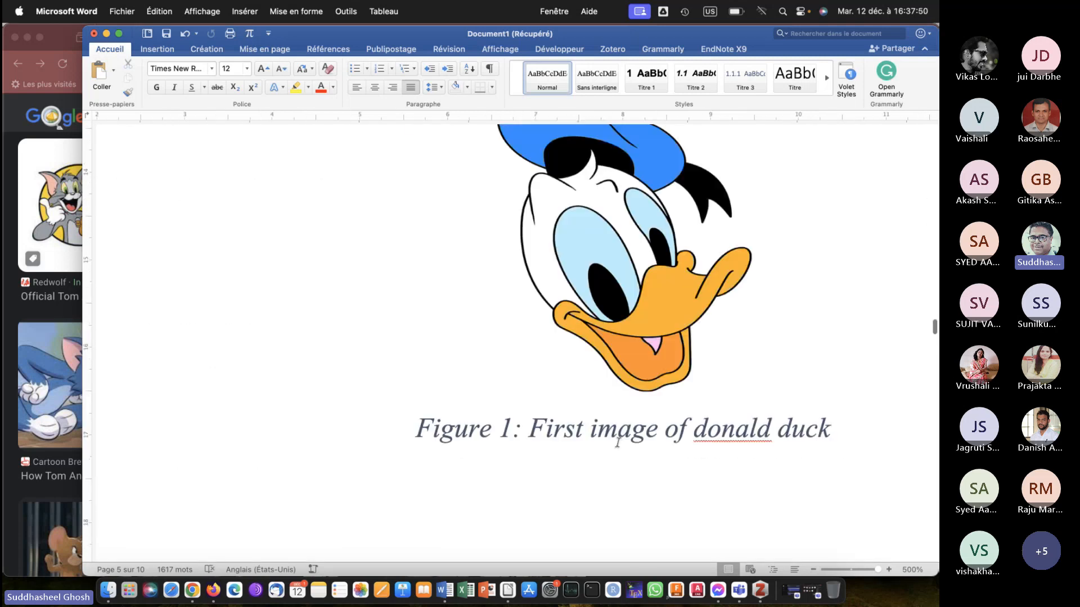
scroll(618, 445, down, 5)
scroll(619, 446, up, 12)
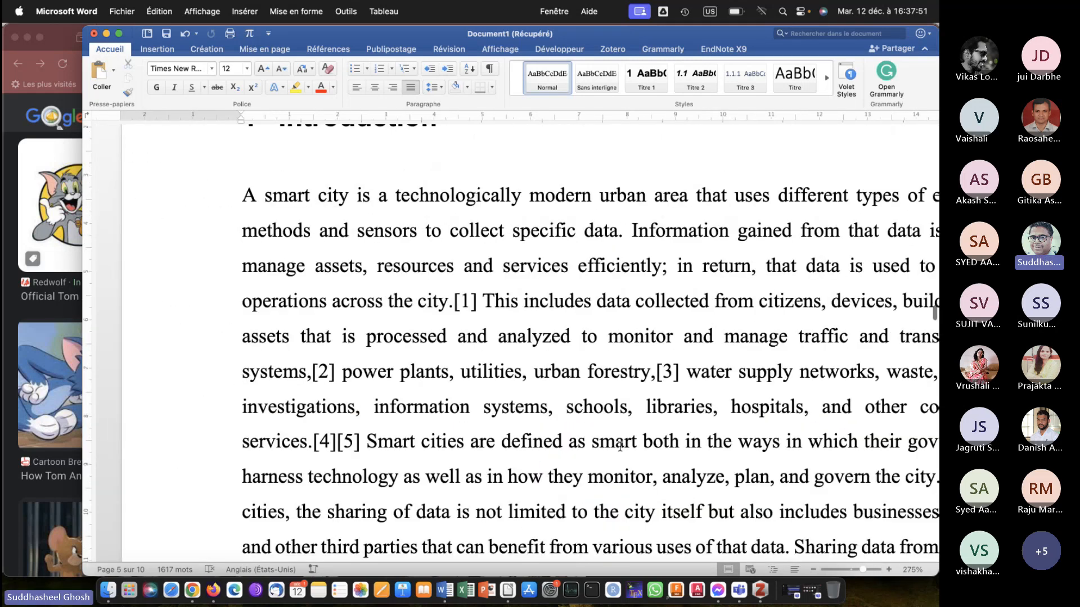
scroll(619, 447, up, 1)
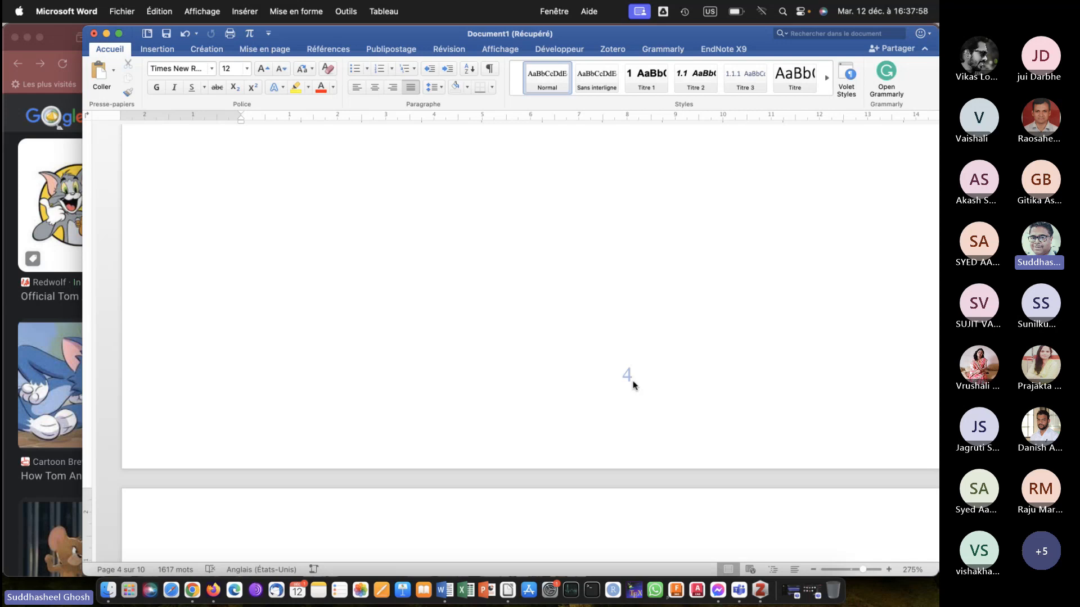
scroll(632, 385, down, 20)
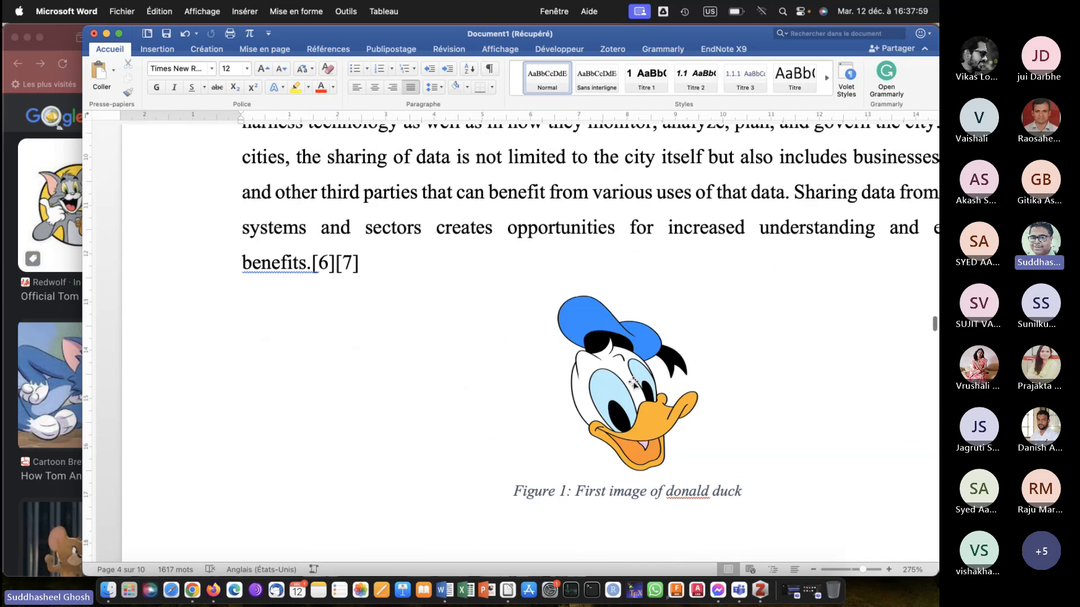
scroll(633, 381, down, 5)
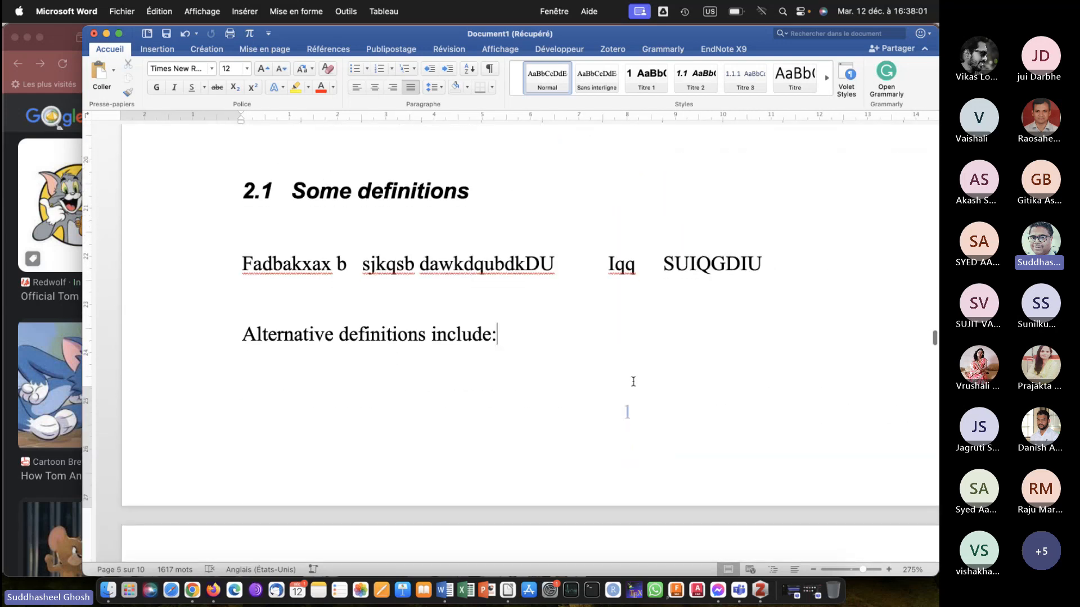
scroll(633, 382, up, 20)
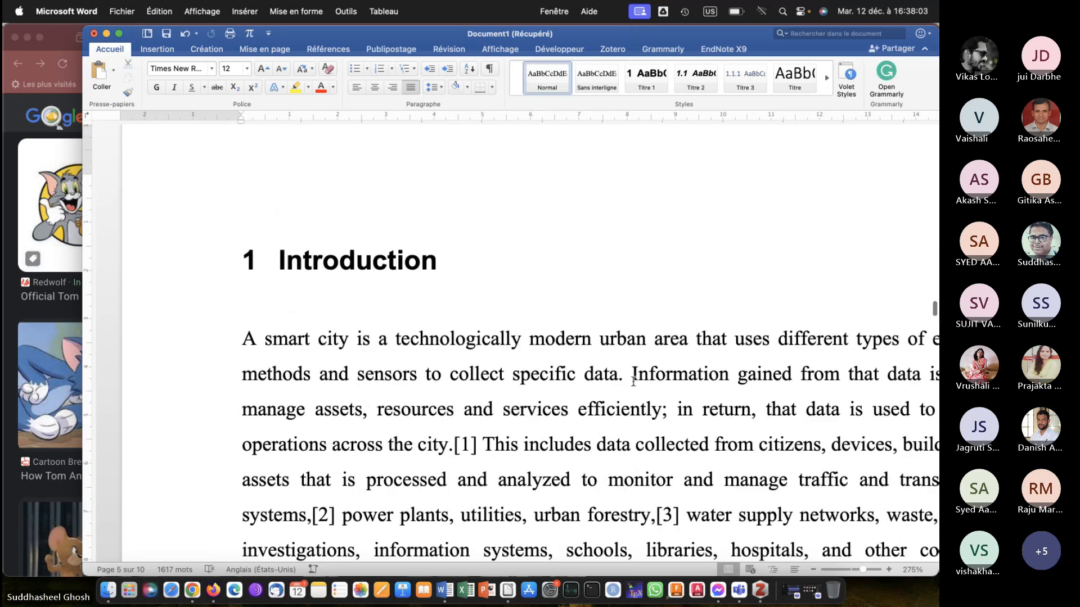
scroll(634, 384, up, 3)
scroll(633, 382, up, 15)
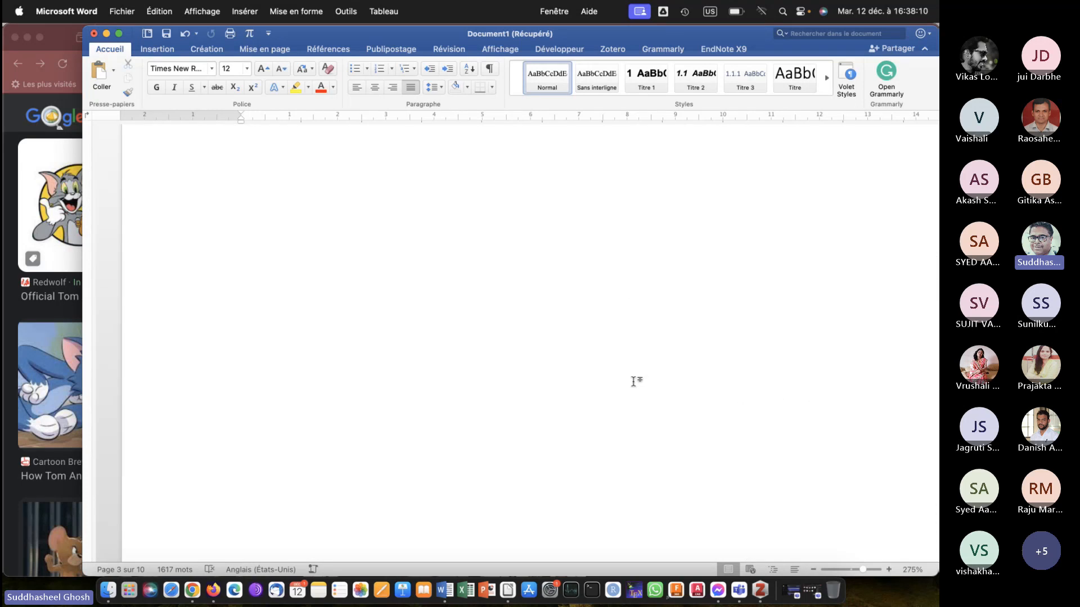
scroll(633, 382, down, 5)
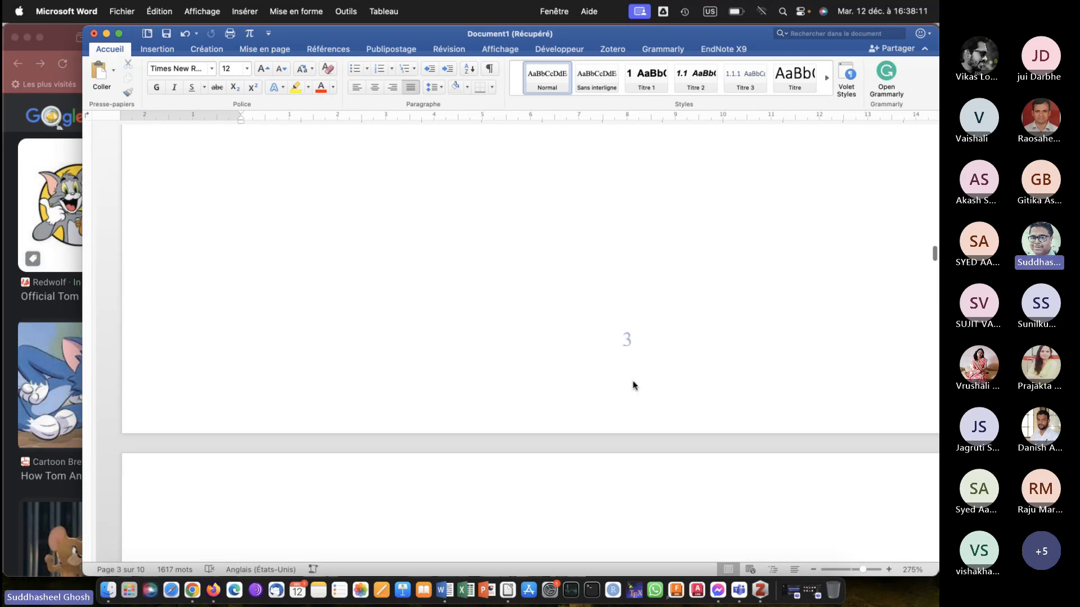
scroll(633, 386, up, 15)
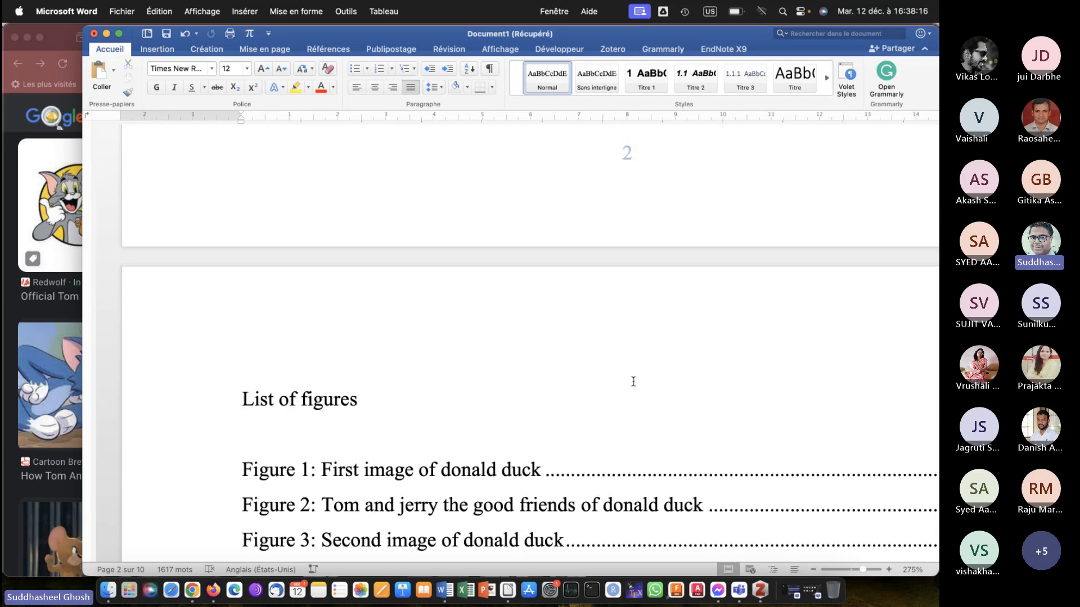
scroll(639, 343, up, 3)
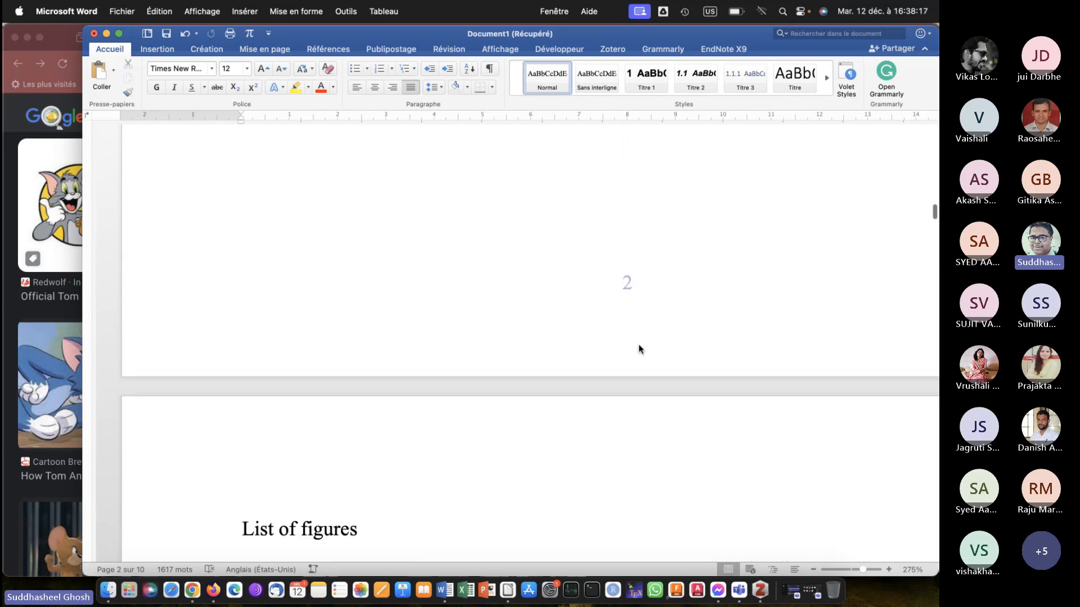
Set the section 2 footer's page numbers to the "i, ii, iii, ..." format, starting at i, and check them on the following pages.
double_click(642, 297)
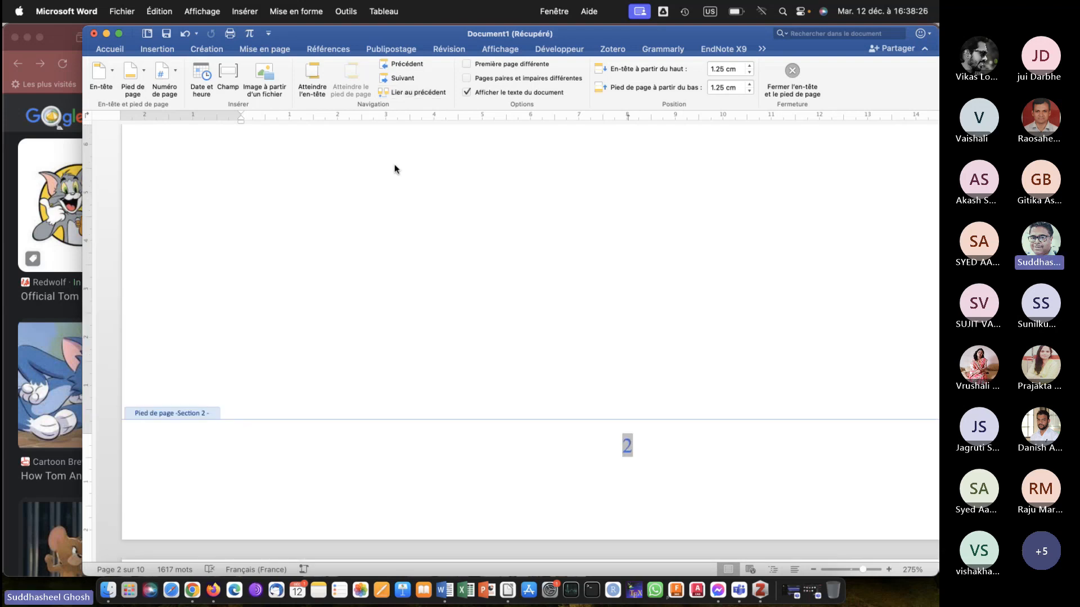
click(167, 73)
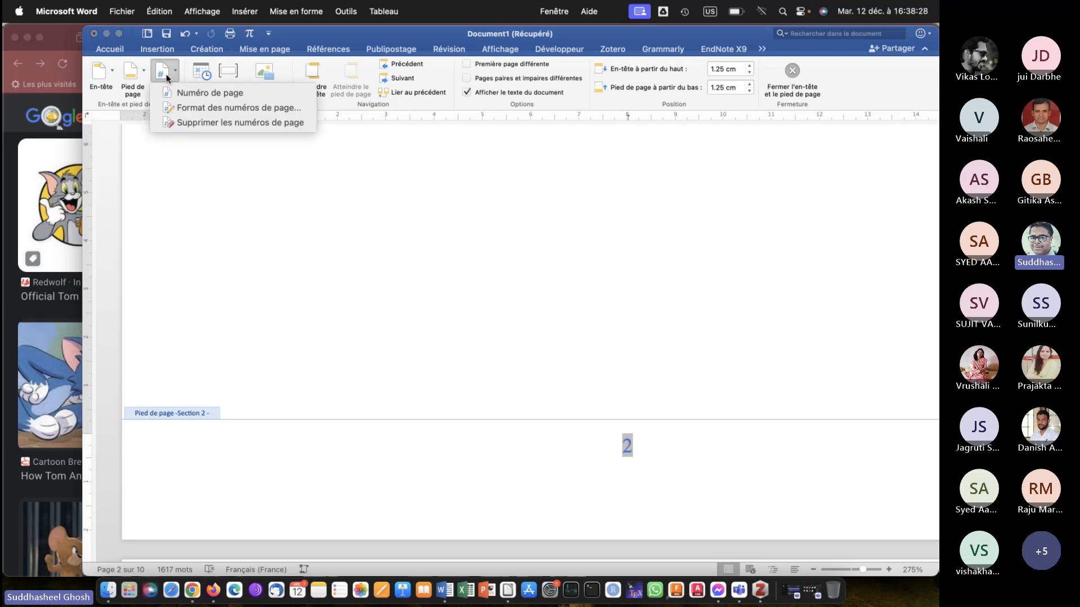
click(210, 109)
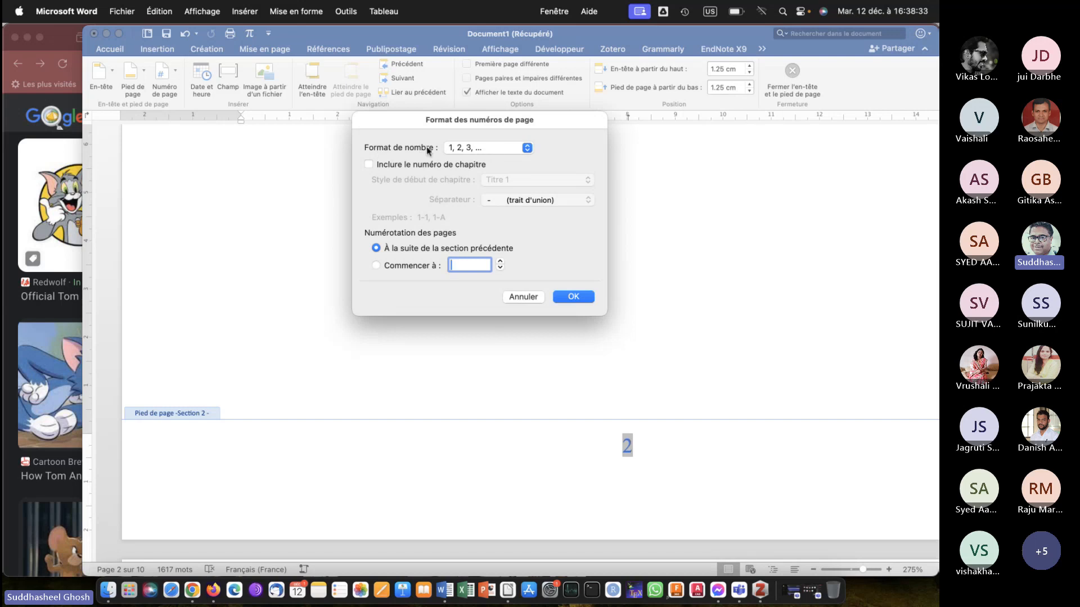
click(482, 152)
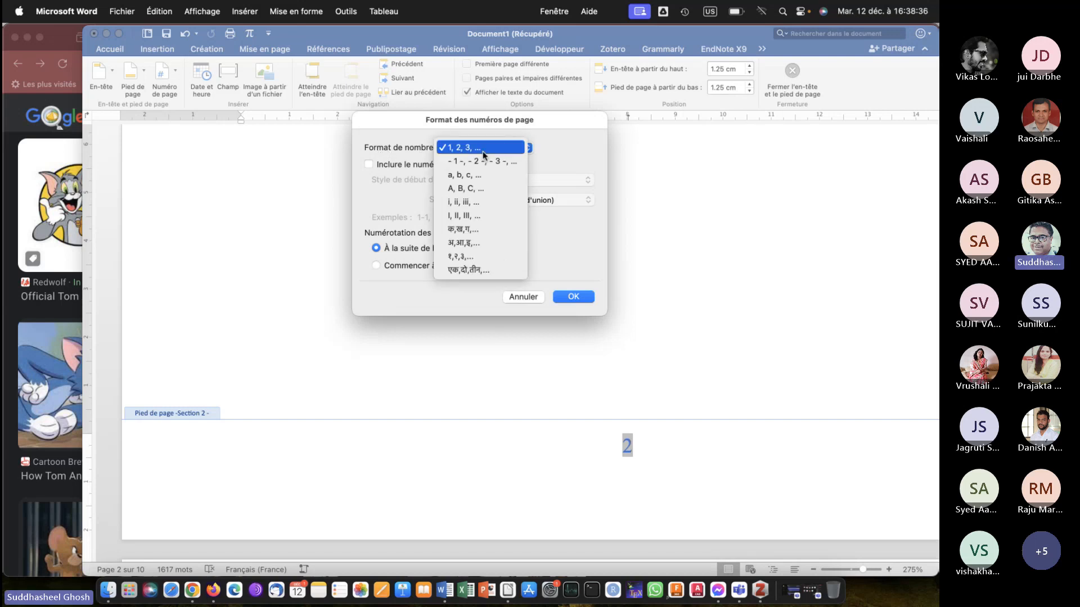
click(471, 201)
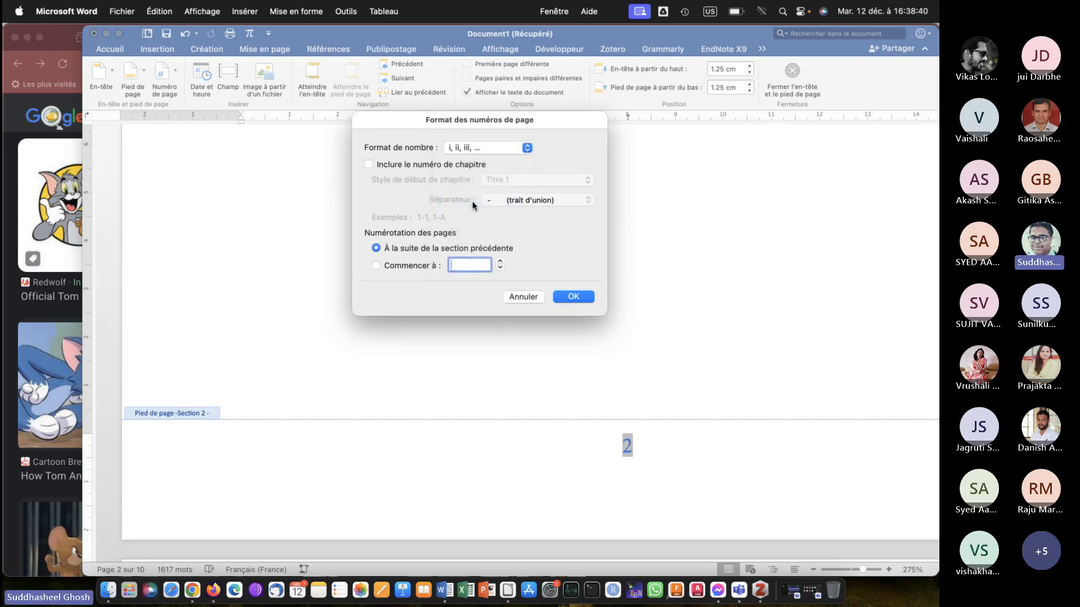
click(396, 264)
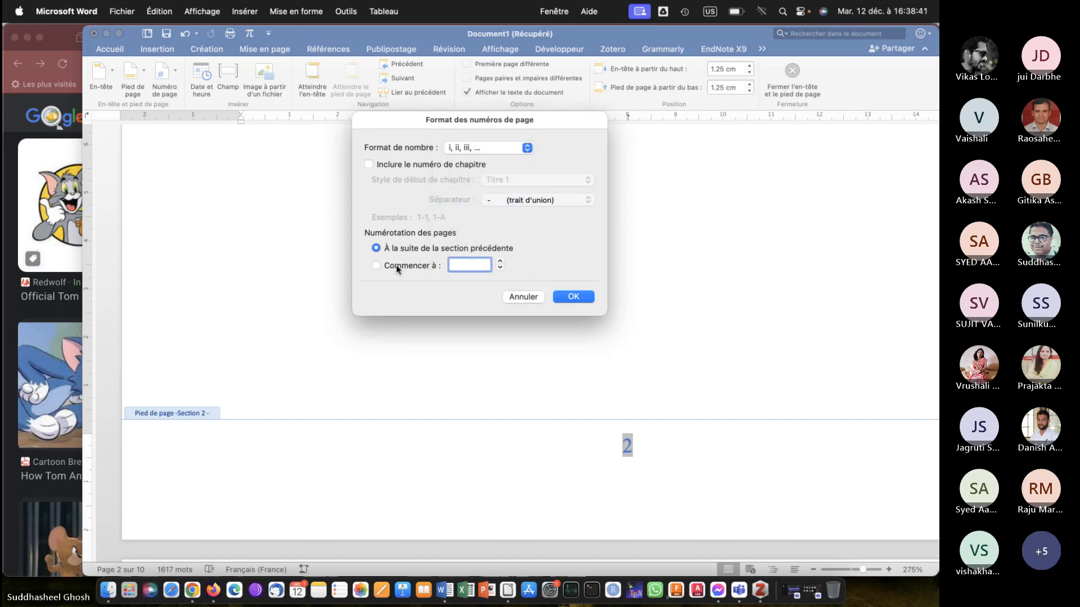
click(573, 297)
scroll(592, 340, down, 3)
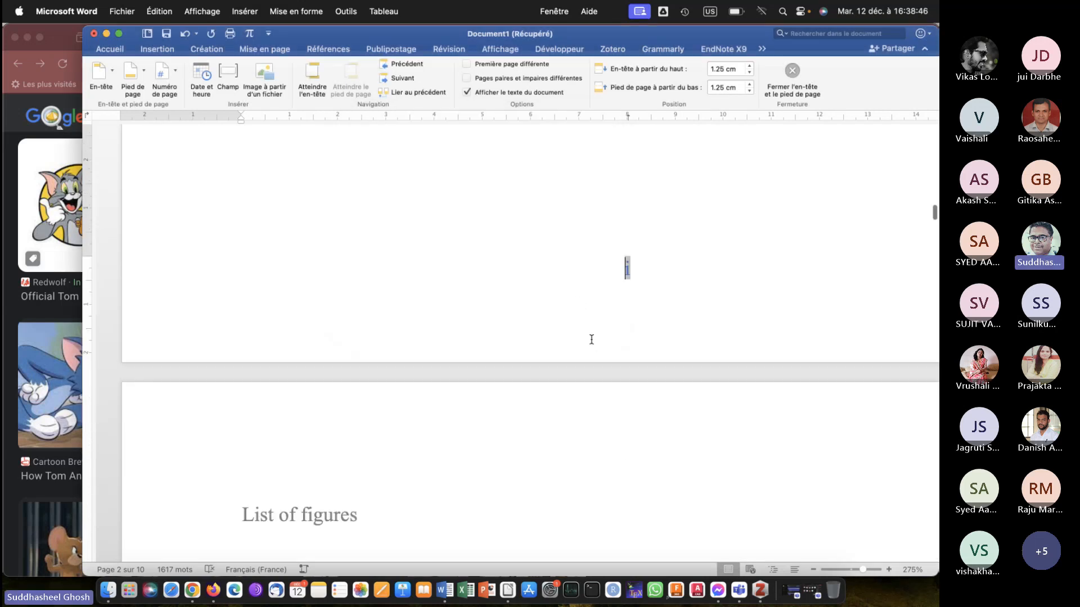
scroll(592, 340, down, 10)
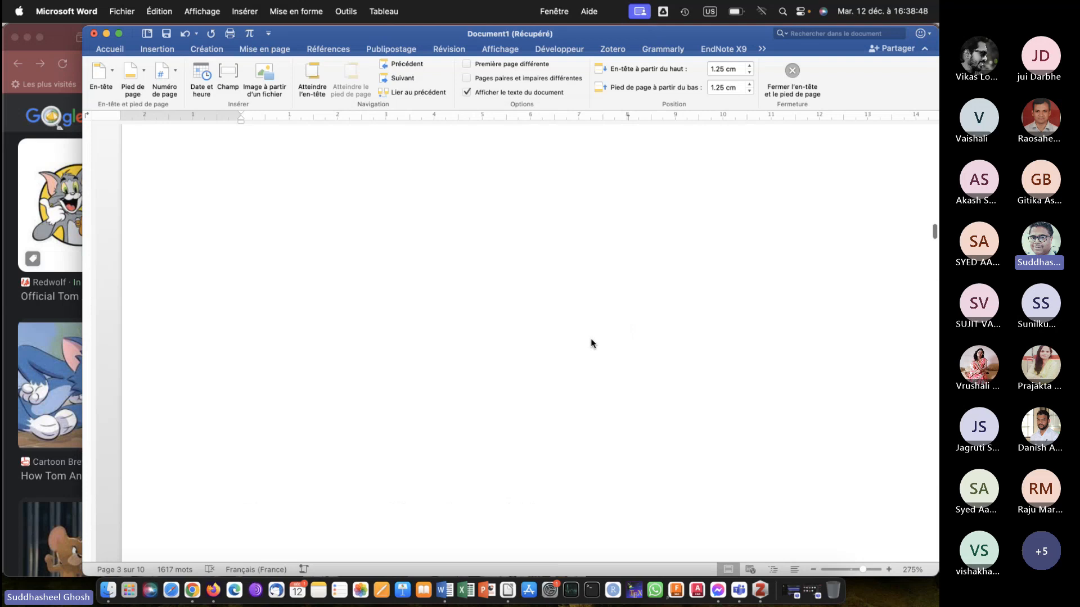
scroll(591, 343, down, 5)
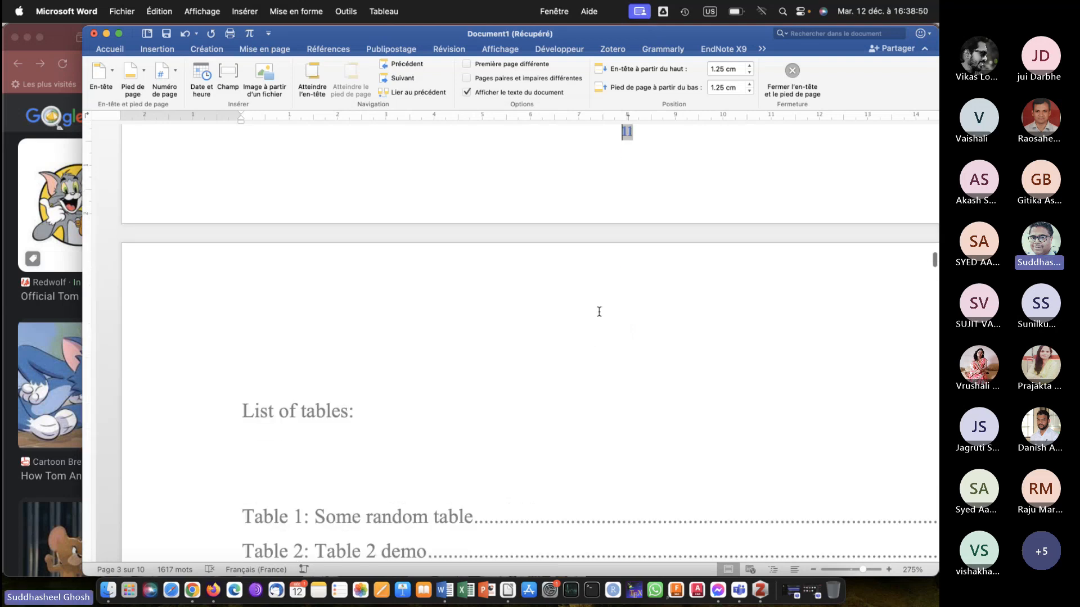
scroll(599, 312, down, 10)
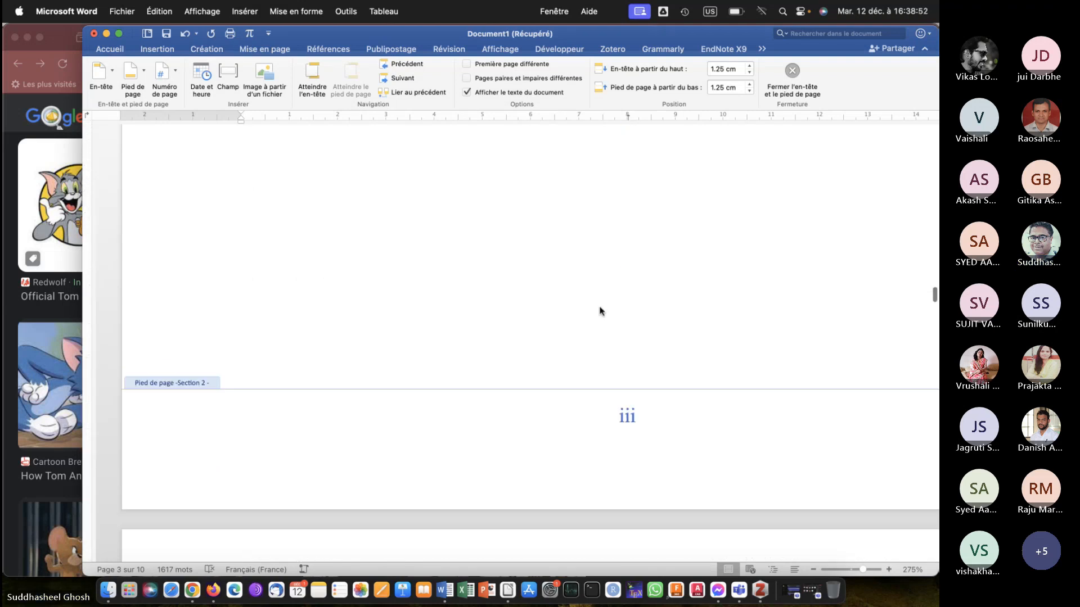
Examine the footer page numbers from the end of section 2 through the first section 3 pages and back.
scroll(617, 270, down, 10)
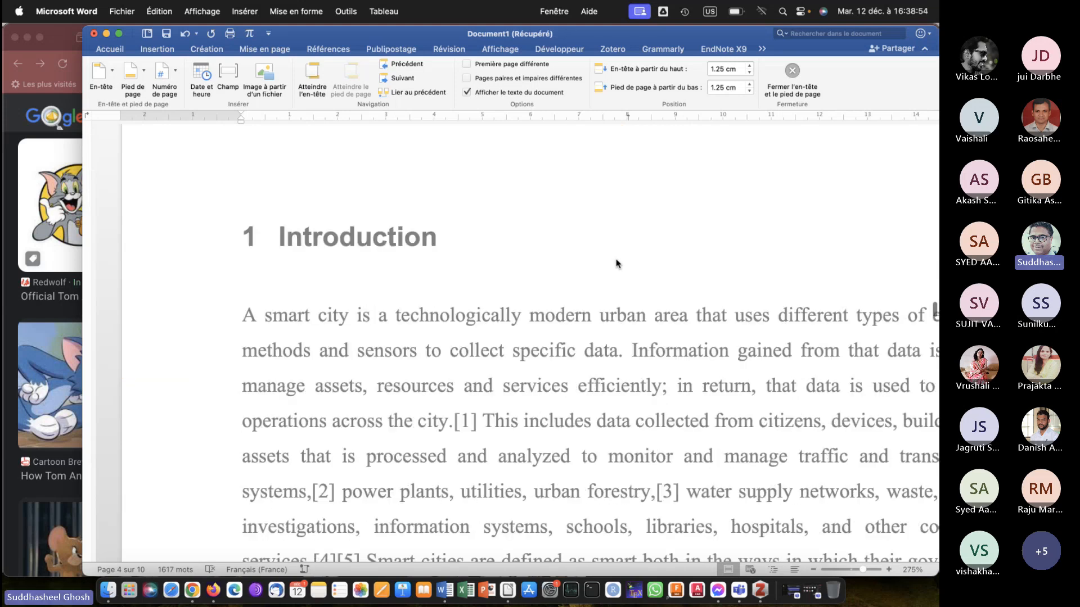
scroll(617, 264, down, 15)
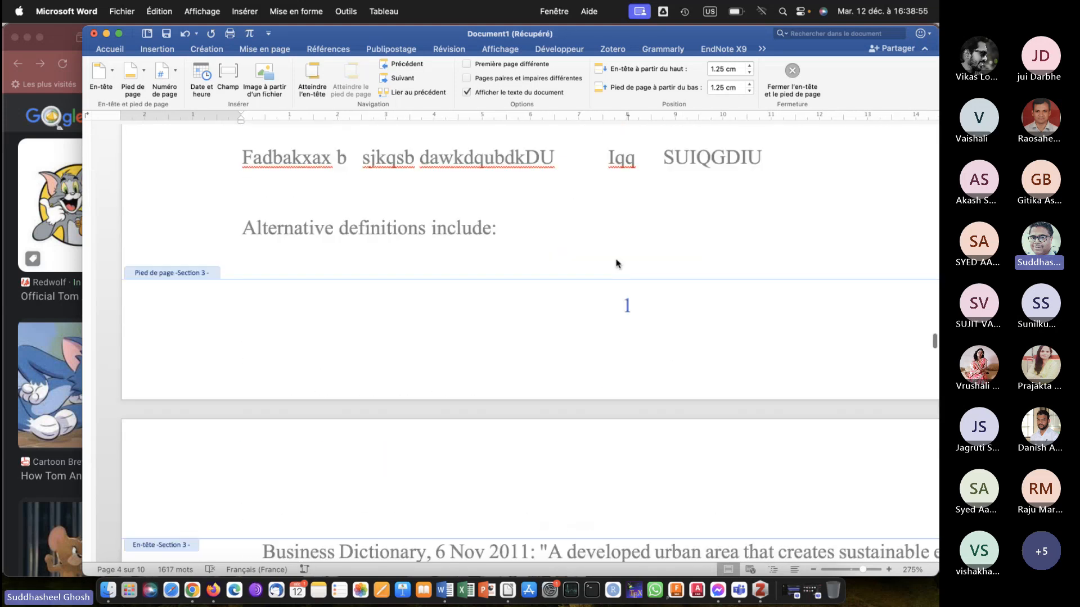
scroll(619, 278, down, 1)
scroll(619, 293, down, 20)
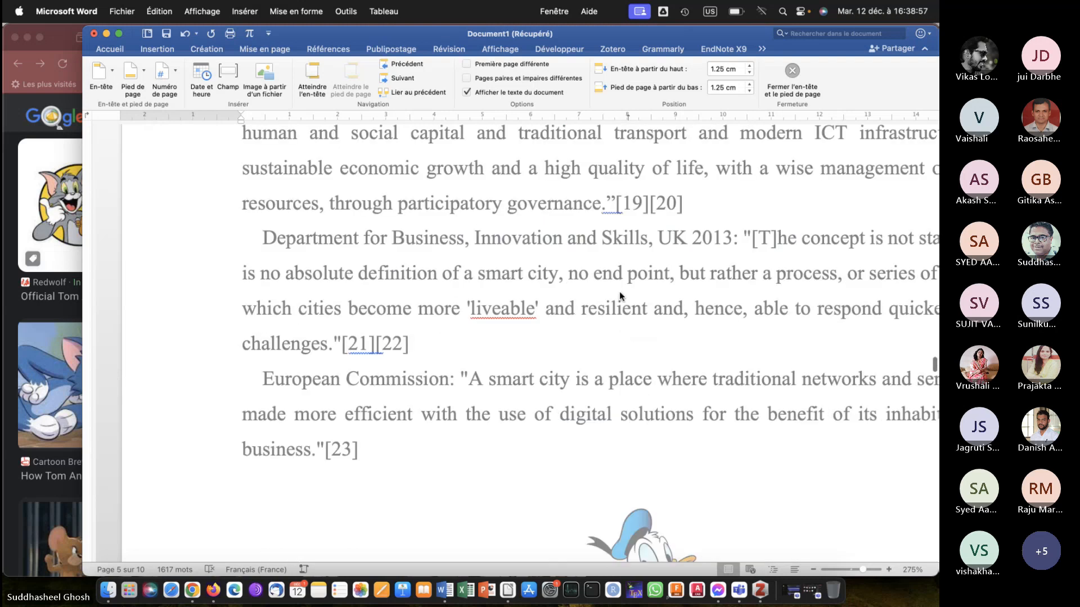
scroll(619, 291, down, 8)
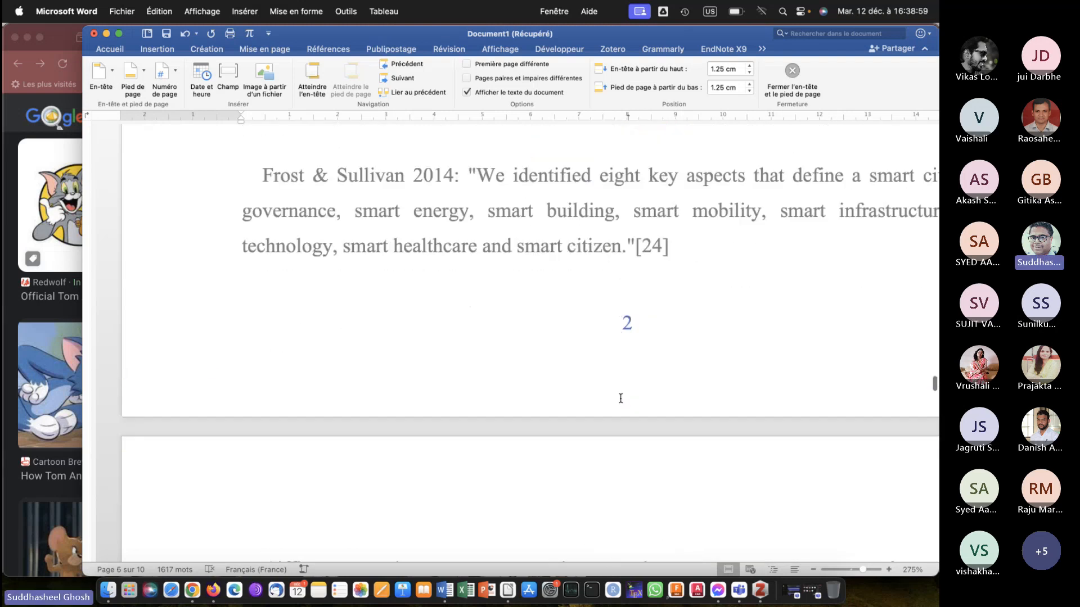
scroll(620, 398, up, 15)
scroll(620, 401, up, 20)
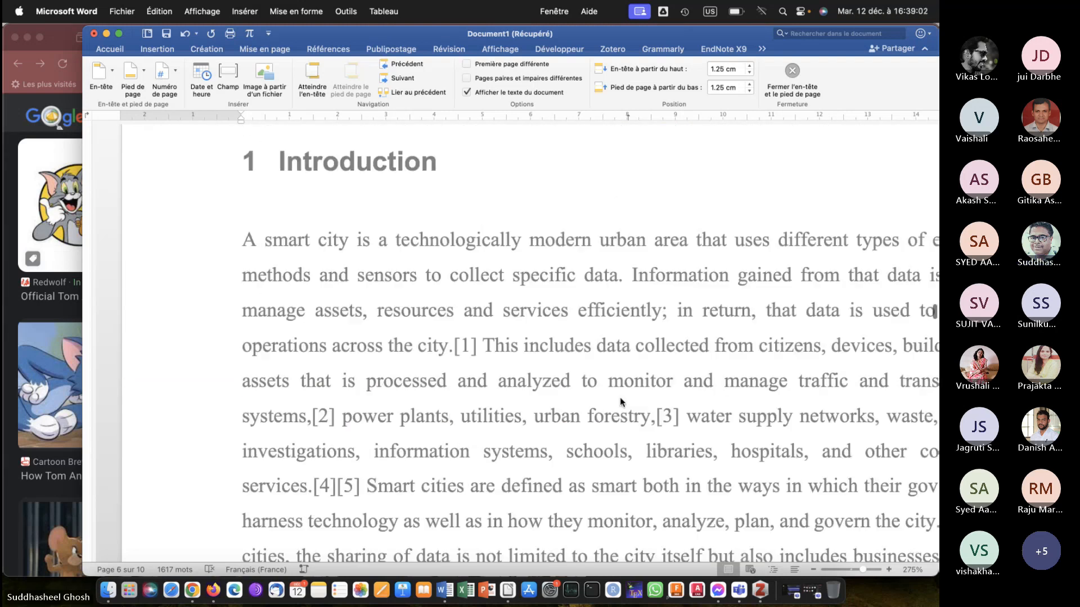
scroll(620, 401, up, 5)
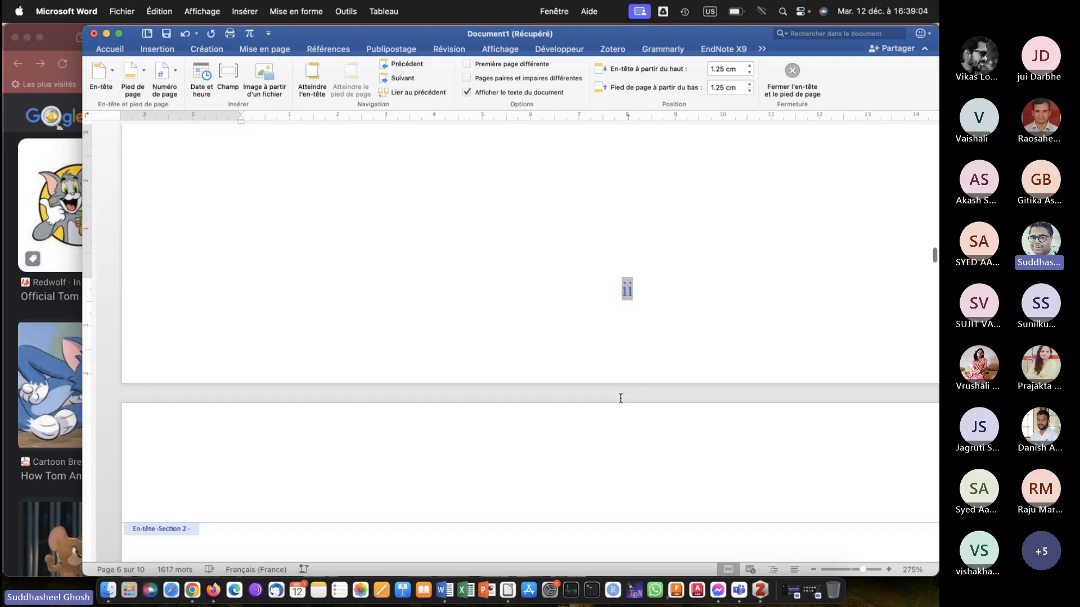
Leave footer editing and update the entire table of contents, not just its page numbers.
scroll(621, 398, up, 15)
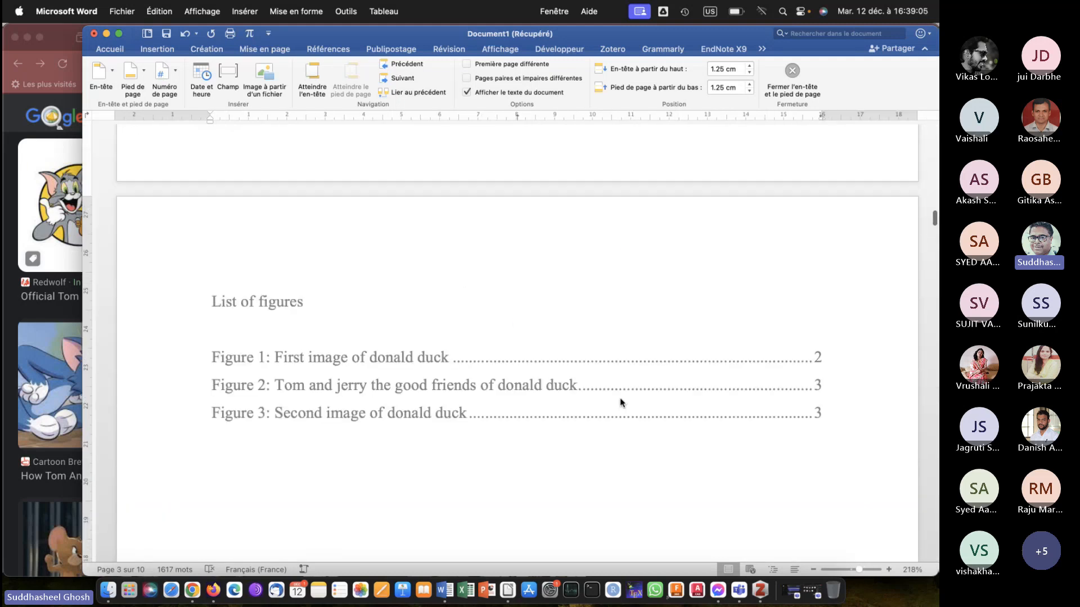
scroll(620, 398, up, 15)
scroll(620, 398, down, 10)
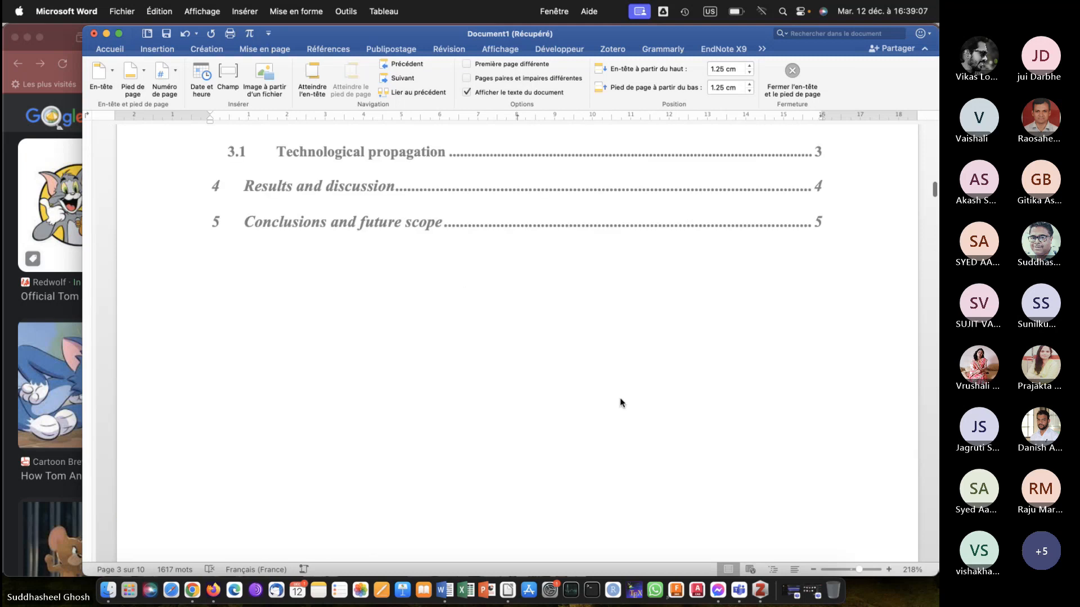
scroll(581, 305, up, 1)
scroll(577, 301, up, 4)
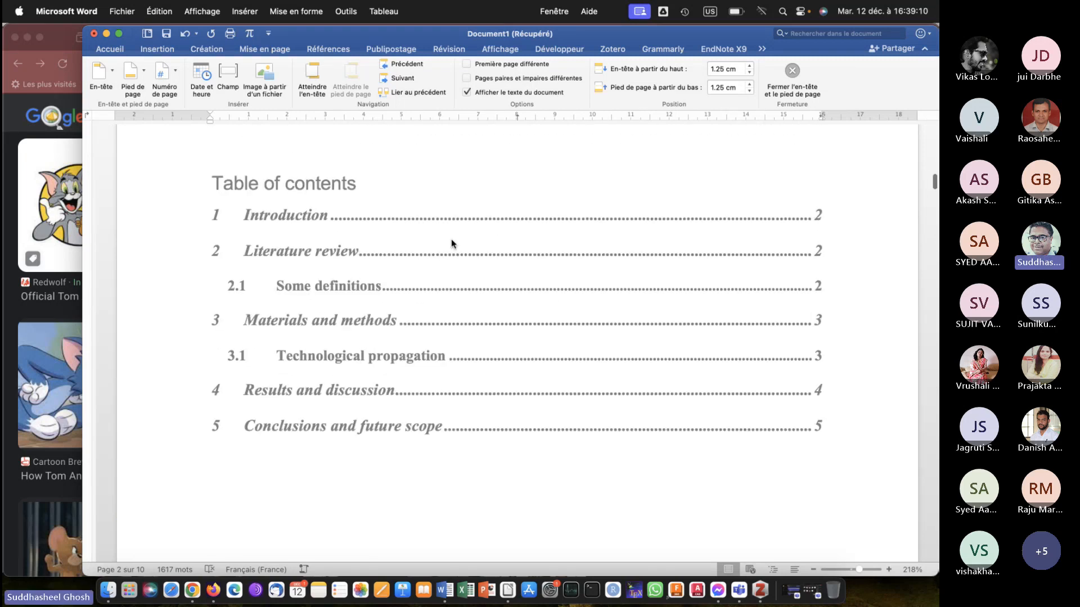
double_click(434, 183)
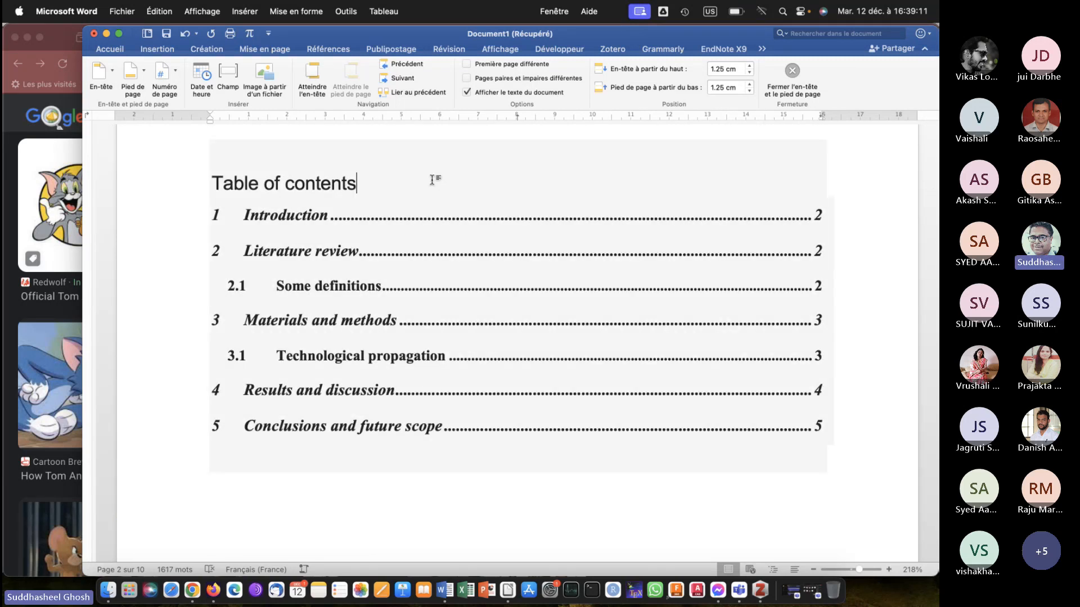
right_click(416, 231)
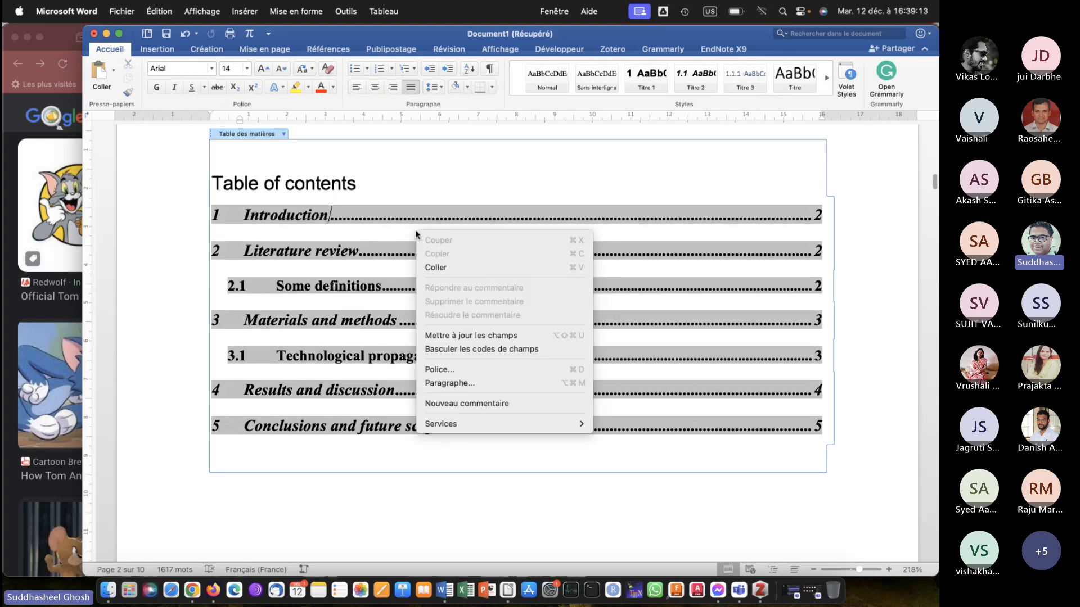
click(466, 336)
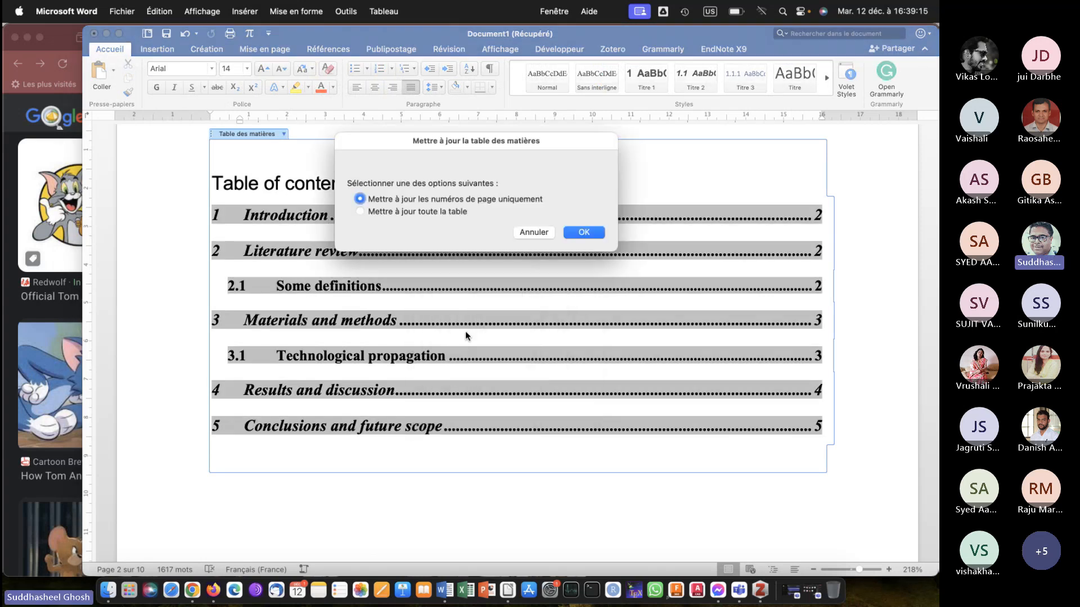
click(409, 212)
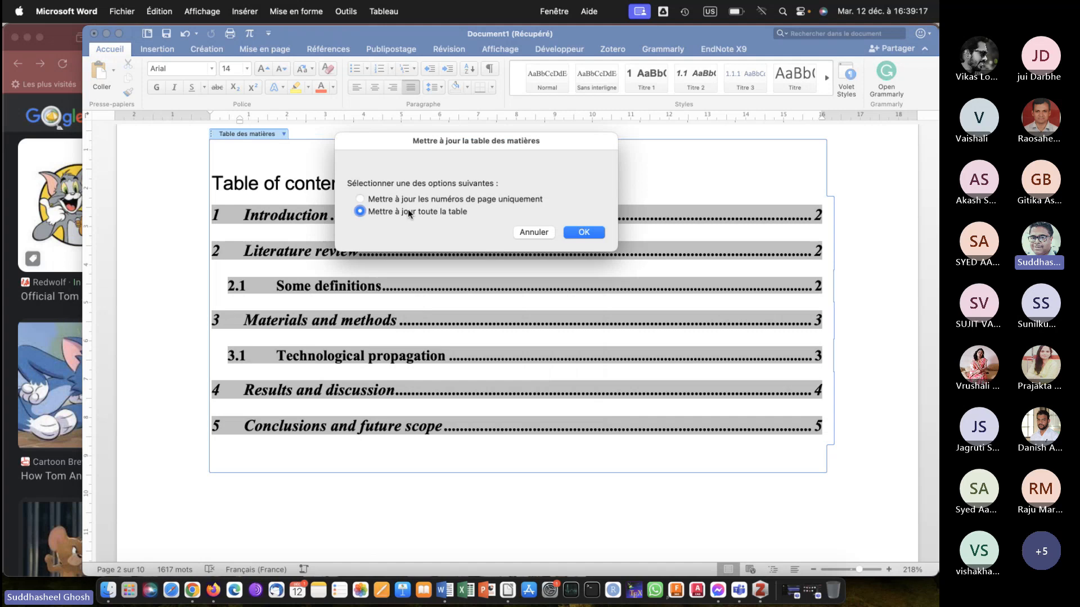
click(591, 233)
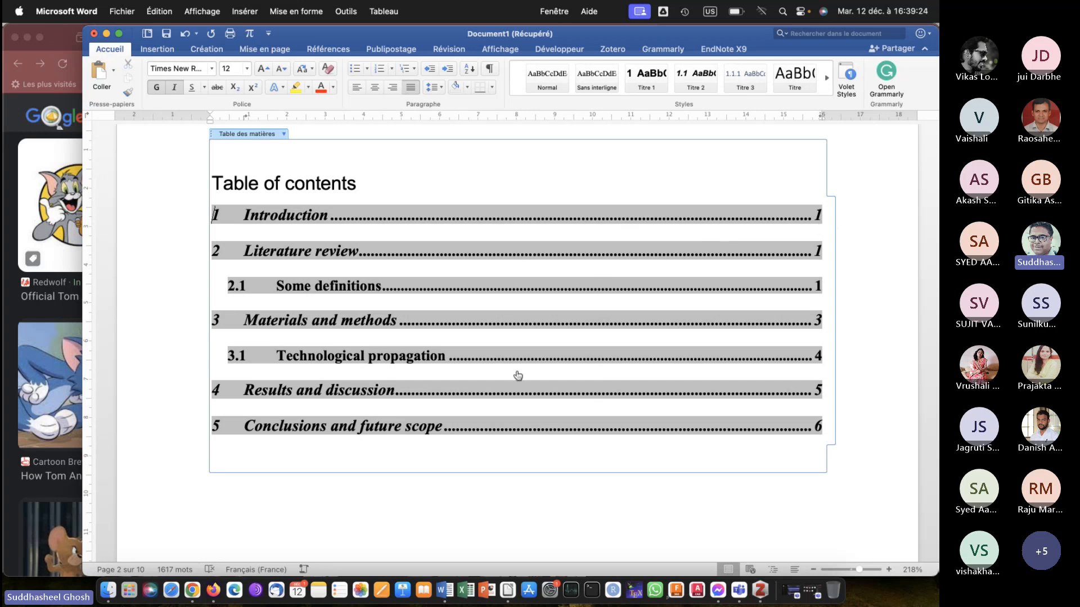
Remove the blank line between "List of figures" and the Figure 1 entry.
scroll(518, 376, down, 10)
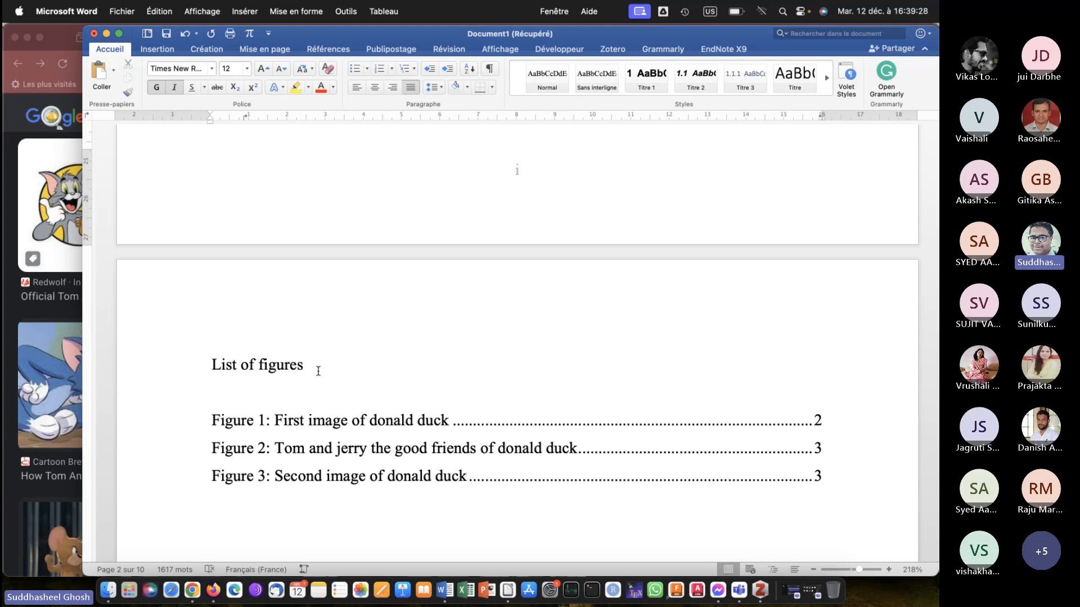
click(235, 398)
text(\)
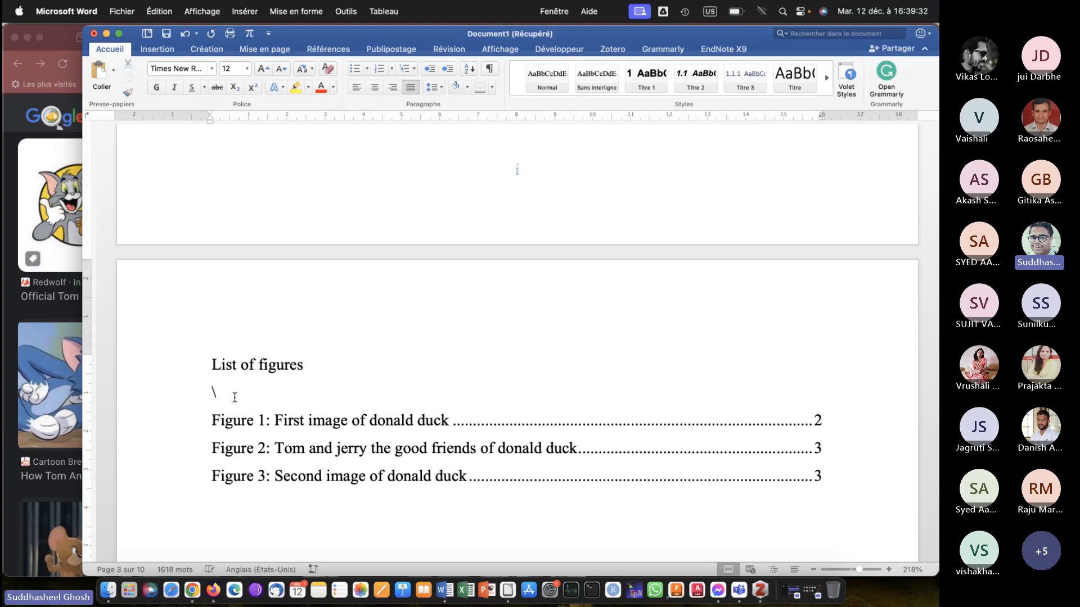
key(BackSpace)
key(BackSpace)
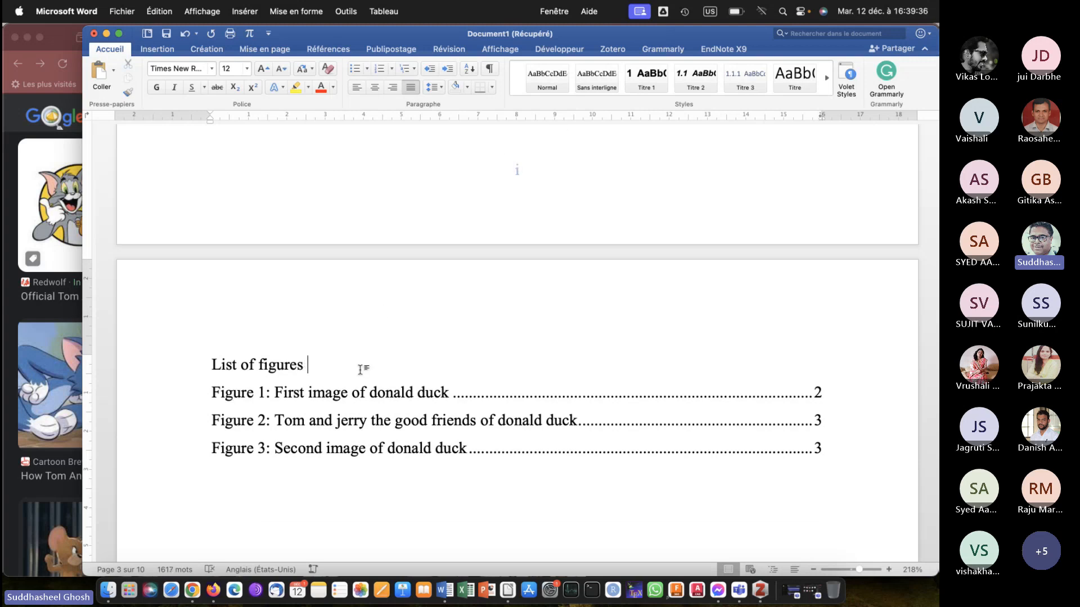
Apply the Titre 1 style to "List of figures" and remove its heading number.
click(647, 76)
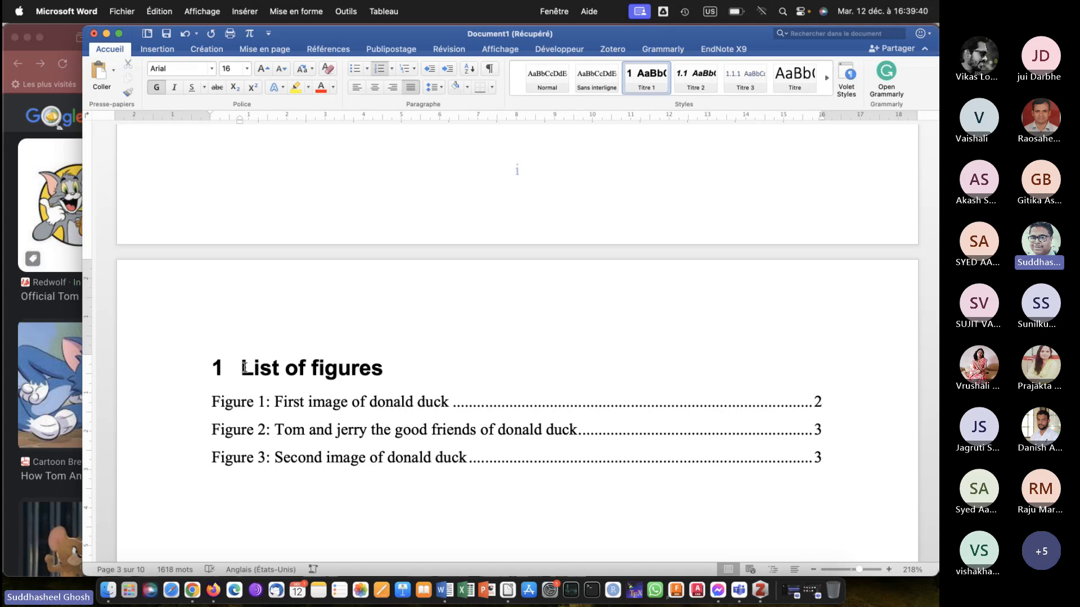
key(BackSpace)
key(BackSpace)
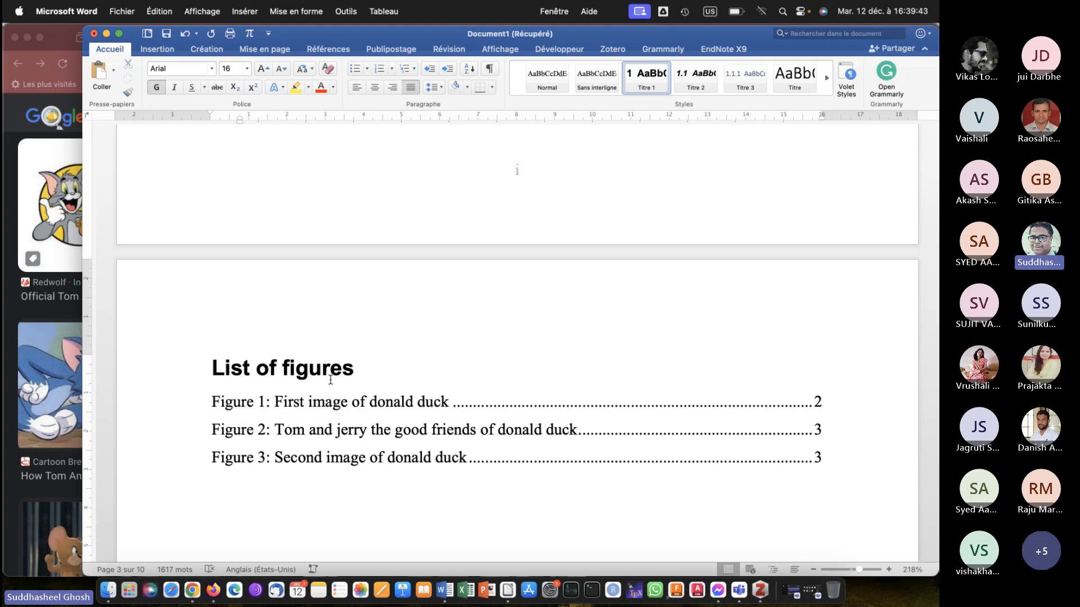
Apply the Titre 1 style to "List of tables:" and remove its heading number.
scroll(330, 379, down, 10)
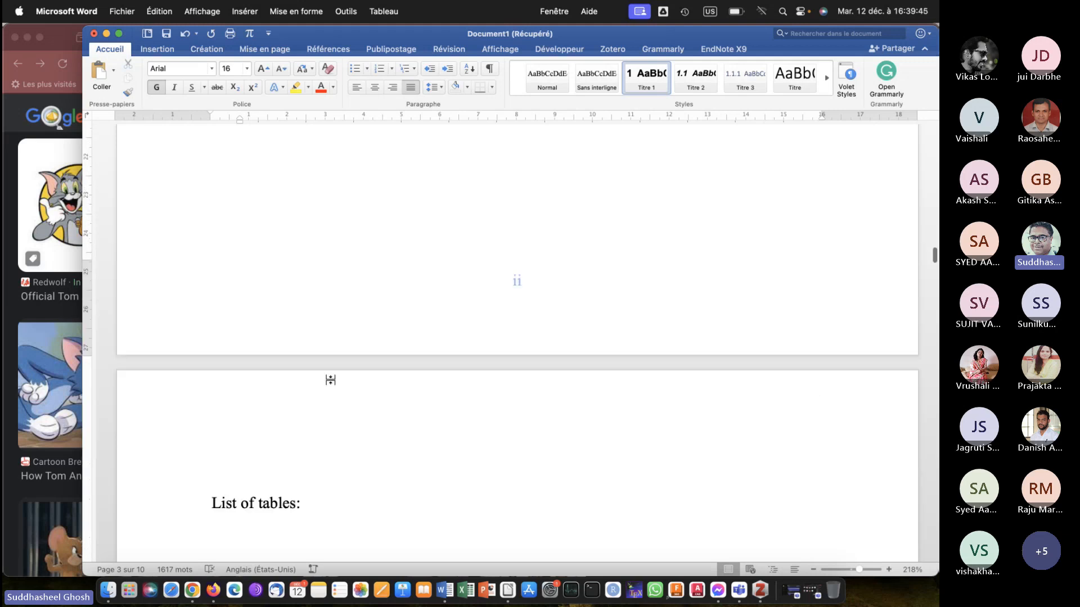
click(284, 292)
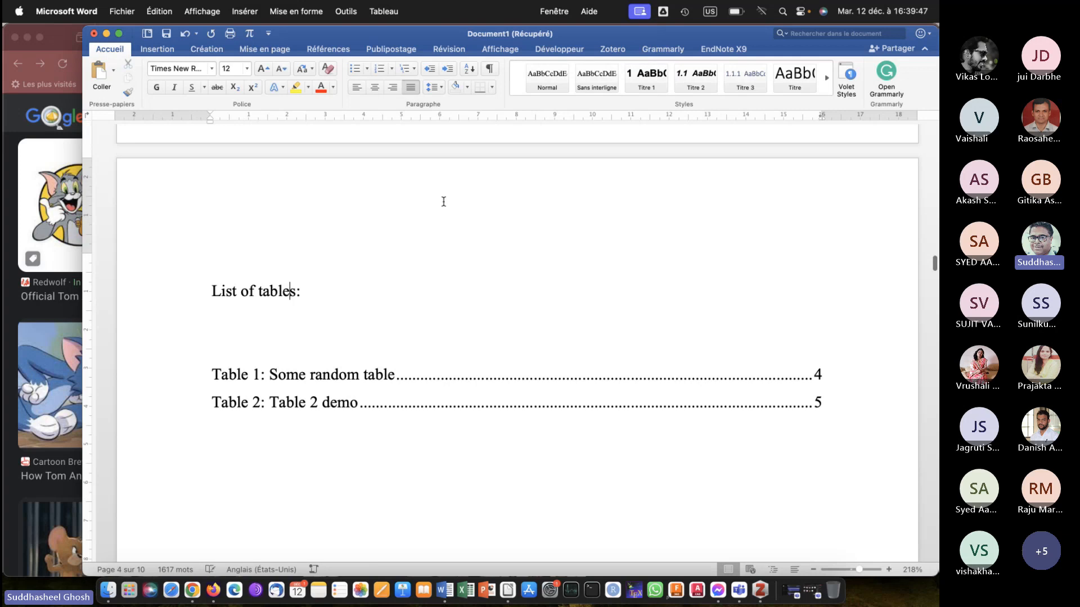
click(641, 72)
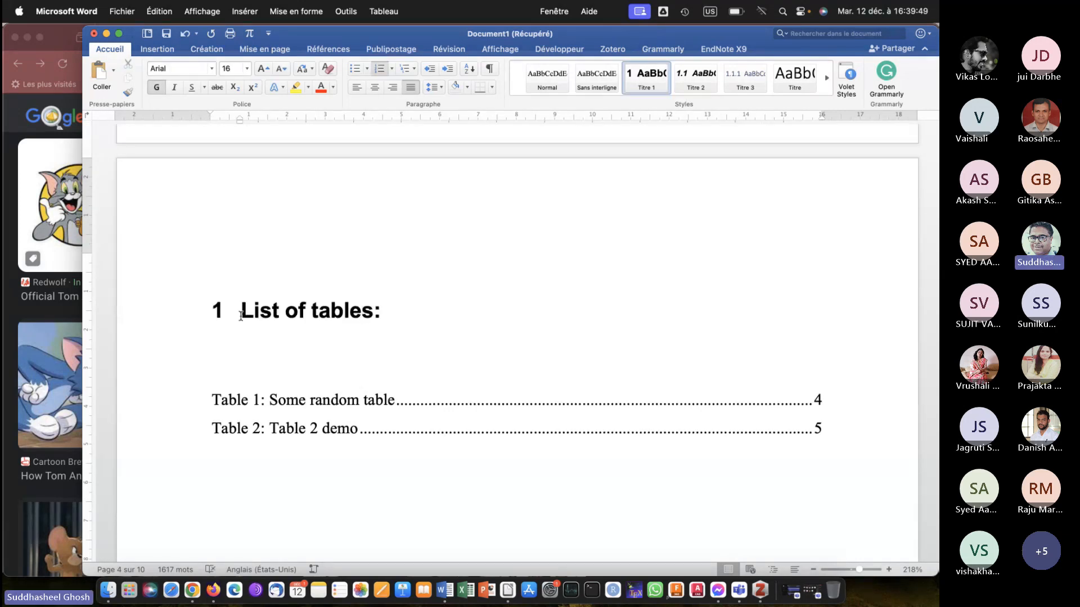
key(BackSpace)
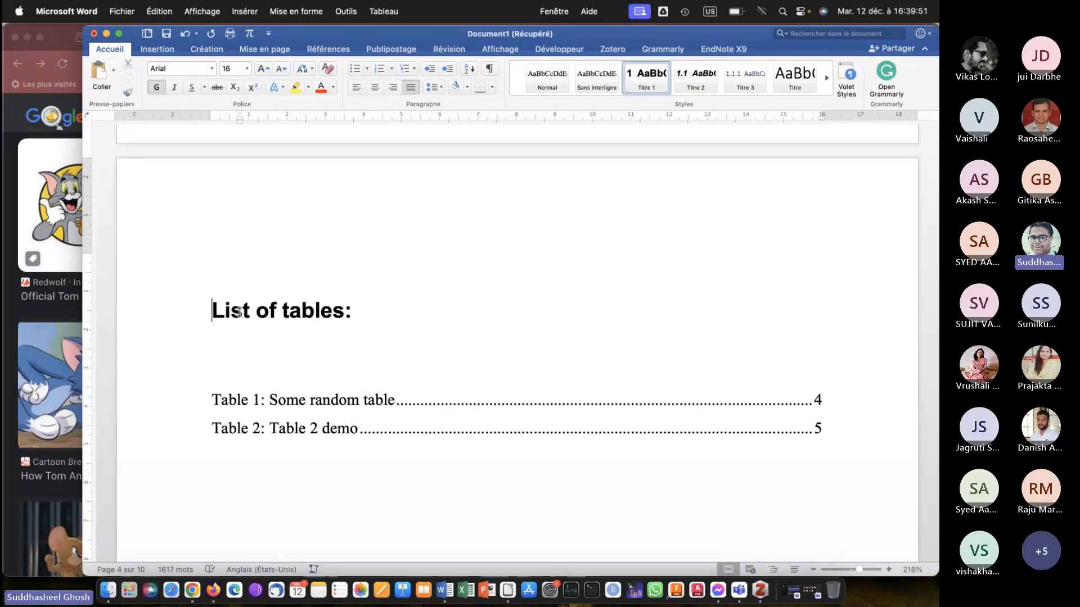
Delete one blank line above the Table 1 entry and the colon ending the "List of tables:" heading.
click(234, 369)
key(BackSpace)
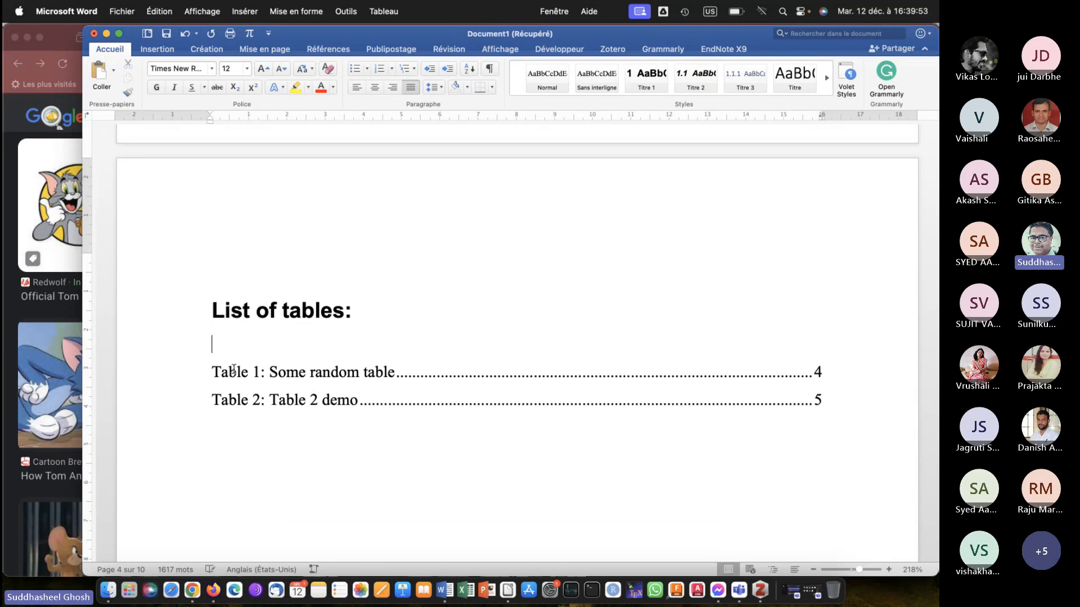
click(359, 310)
key(BackSpace)
Update the entire table of contents to include the list of figures and list of tables headings.
scroll(359, 310, up, 20)
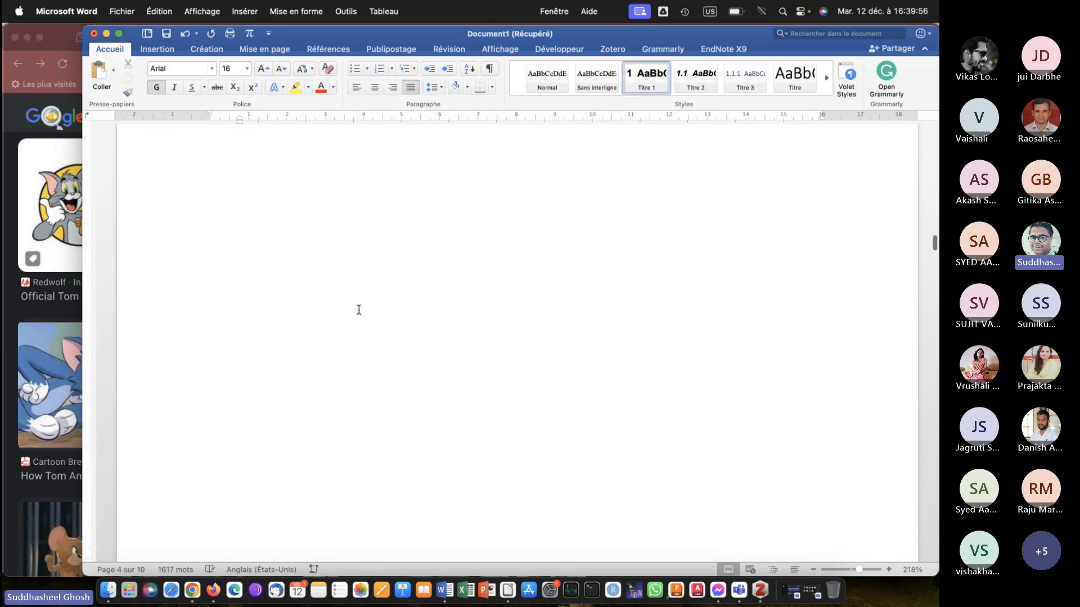
scroll(358, 310, up, 10)
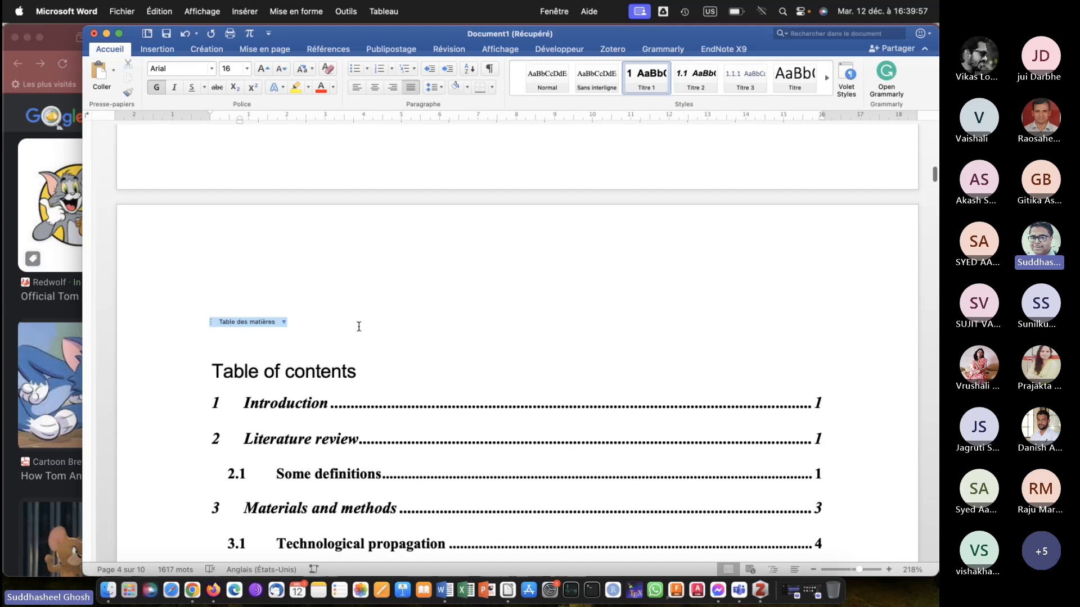
right_click(378, 427)
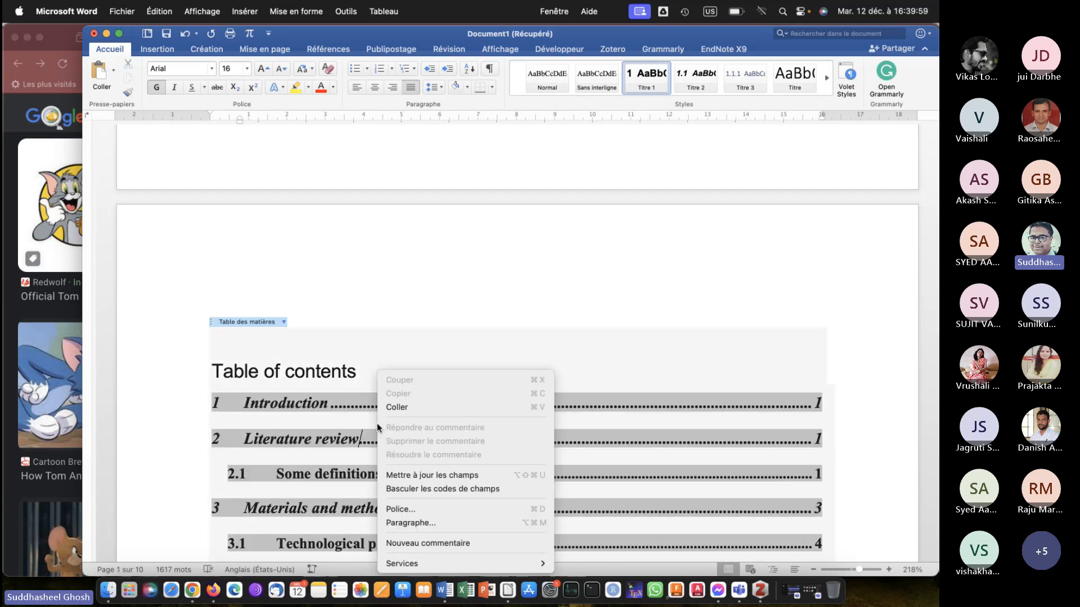
click(444, 477)
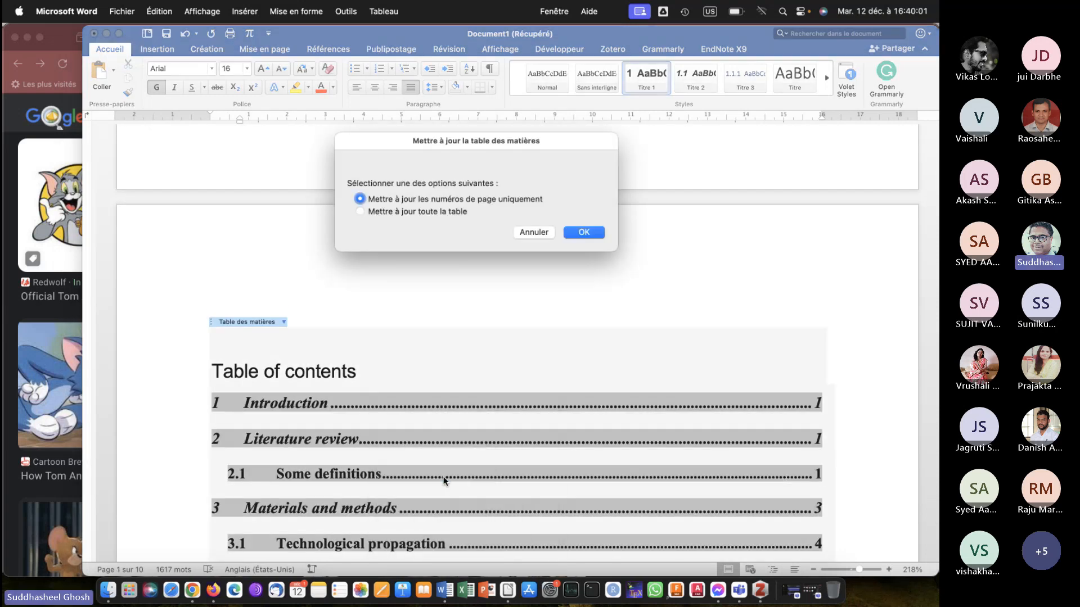
click(406, 211)
click(569, 231)
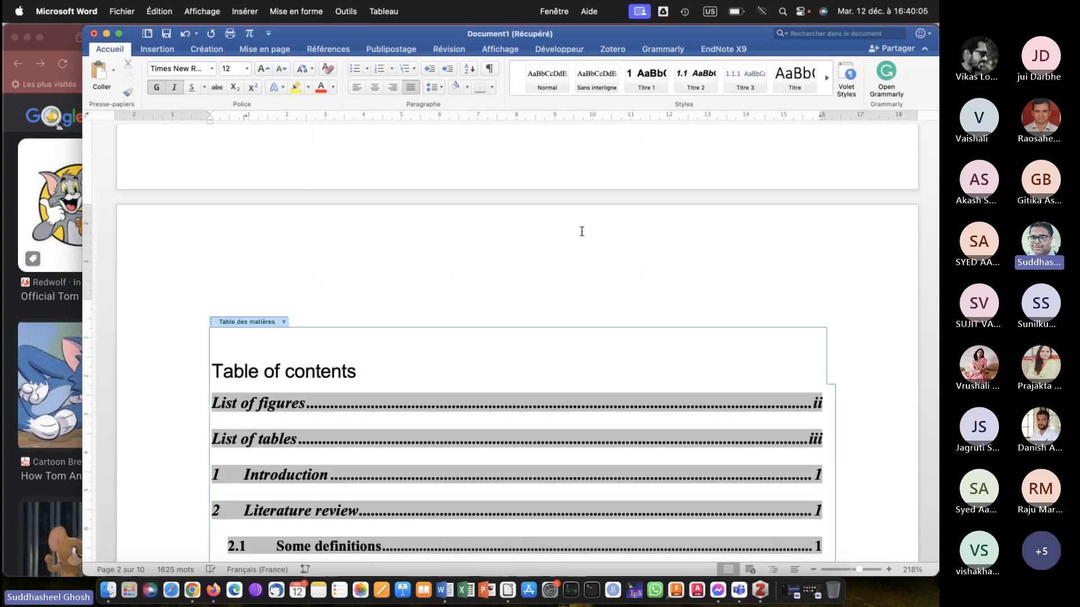
Examine the page numbers in the updated table of contents and compare them with the footer of its page.
scroll(583, 235, down, 5)
scroll(772, 265, up, 4)
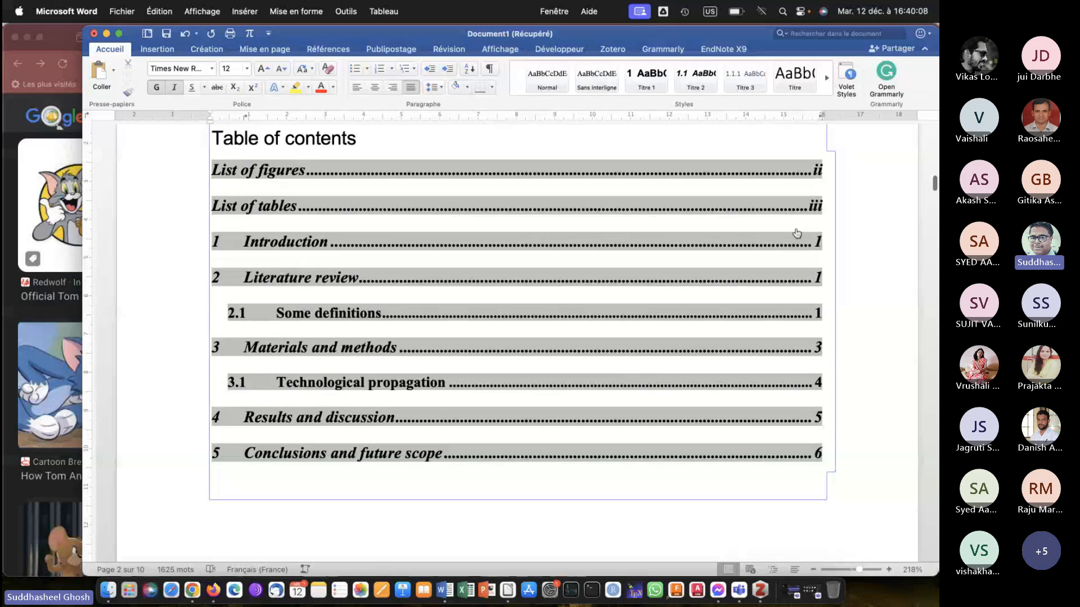
scroll(795, 230, up, 3)
scroll(796, 230, up, 5)
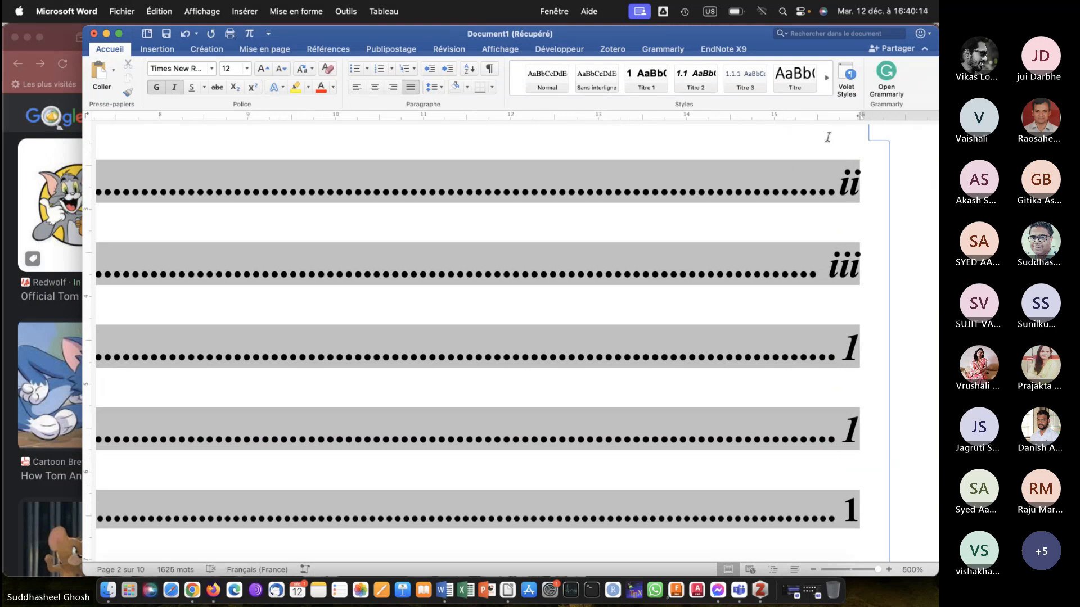
scroll(840, 218, down, 2)
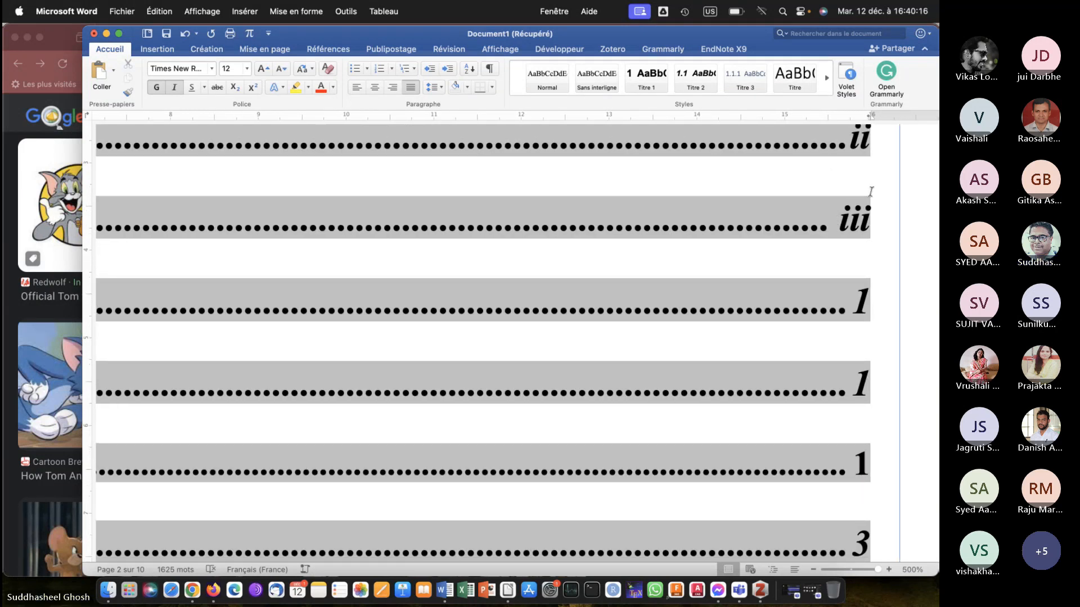
scroll(858, 169, up, 1)
scroll(857, 179, left, 10)
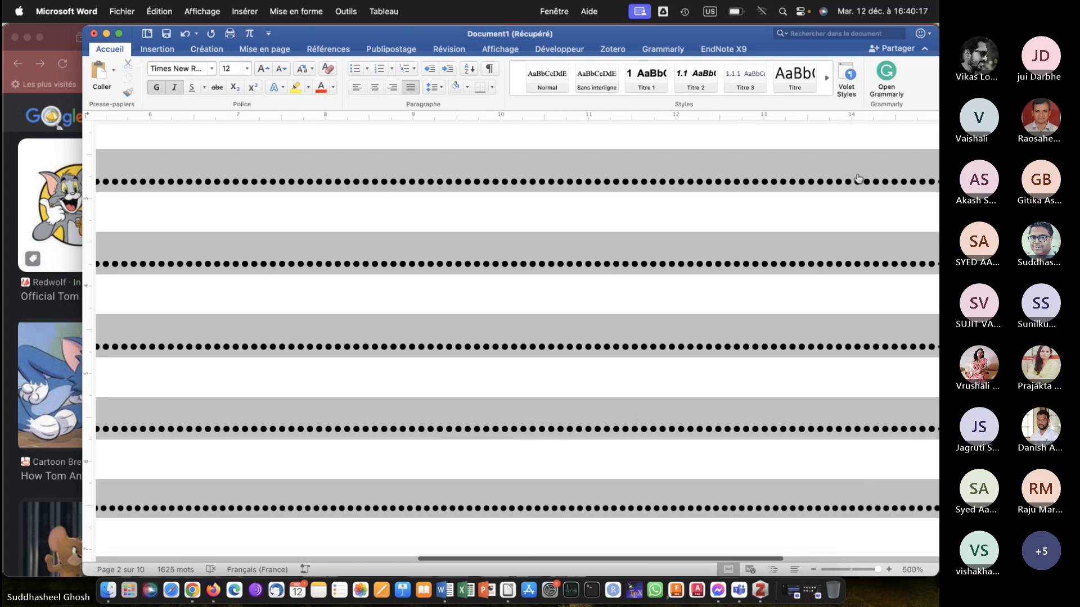
scroll(858, 179, down, 15)
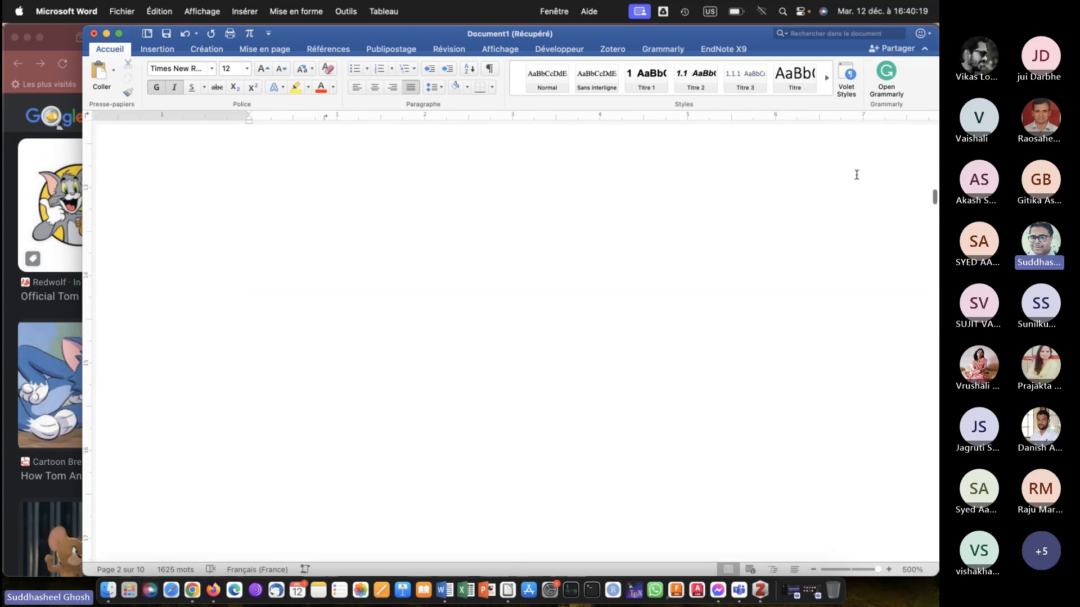
scroll(857, 175, down, 5)
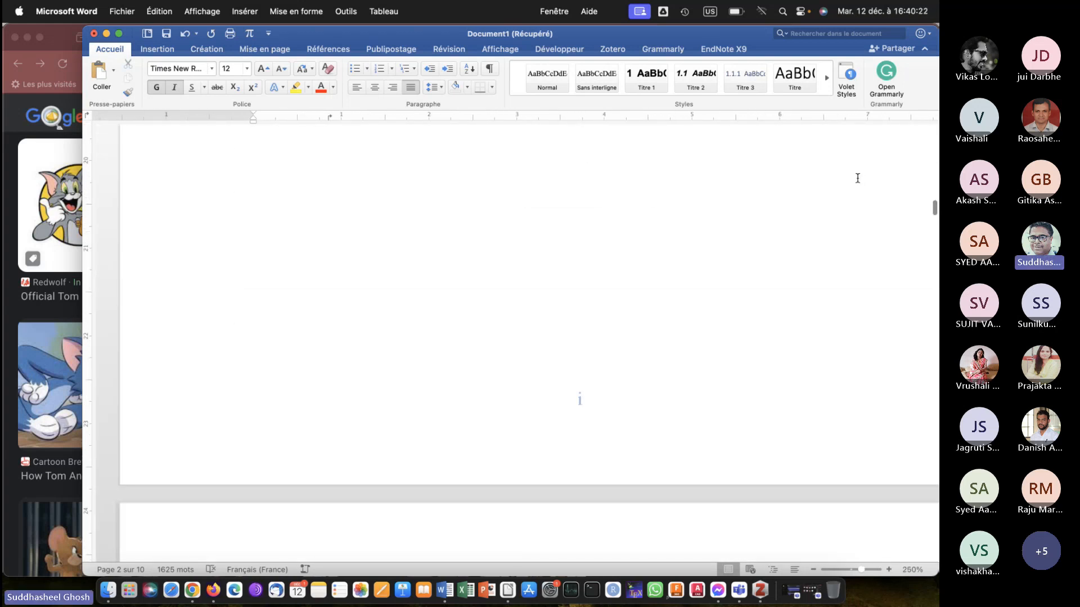
scroll(552, 374, up, 5)
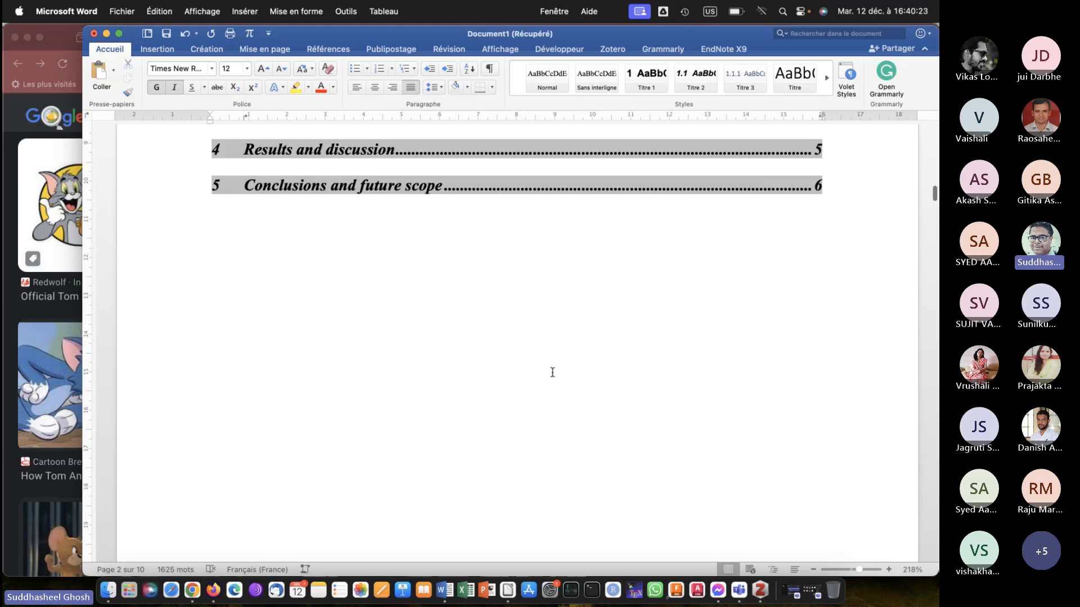
Compare the table of contents entries with the front matter pages and the footer number of the Introduction and Literature review page.
scroll(554, 377, up, 3)
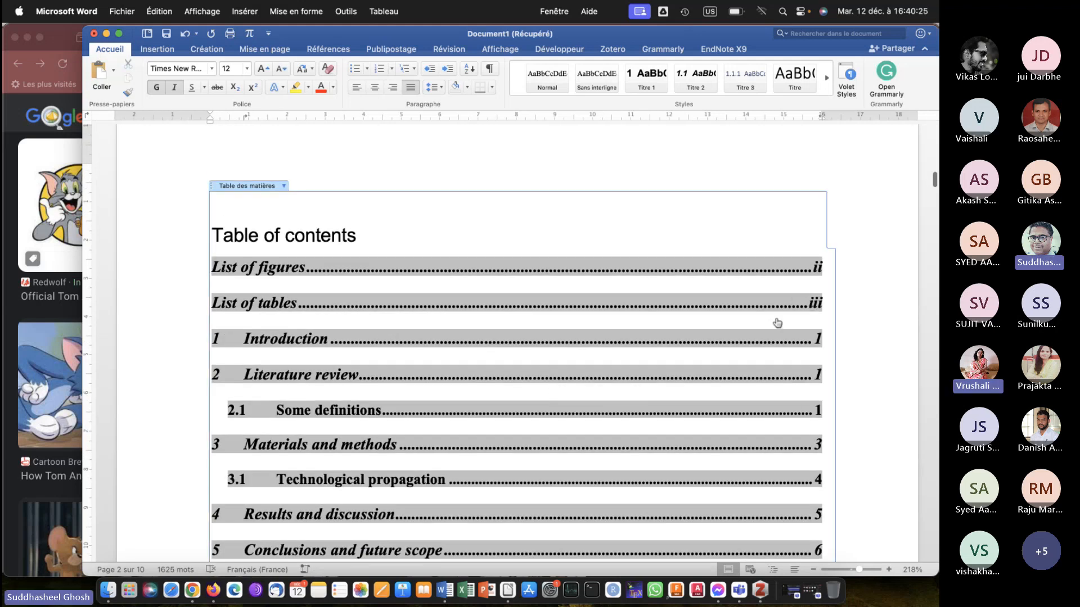
scroll(777, 323, down, 3)
scroll(777, 322, down, 2)
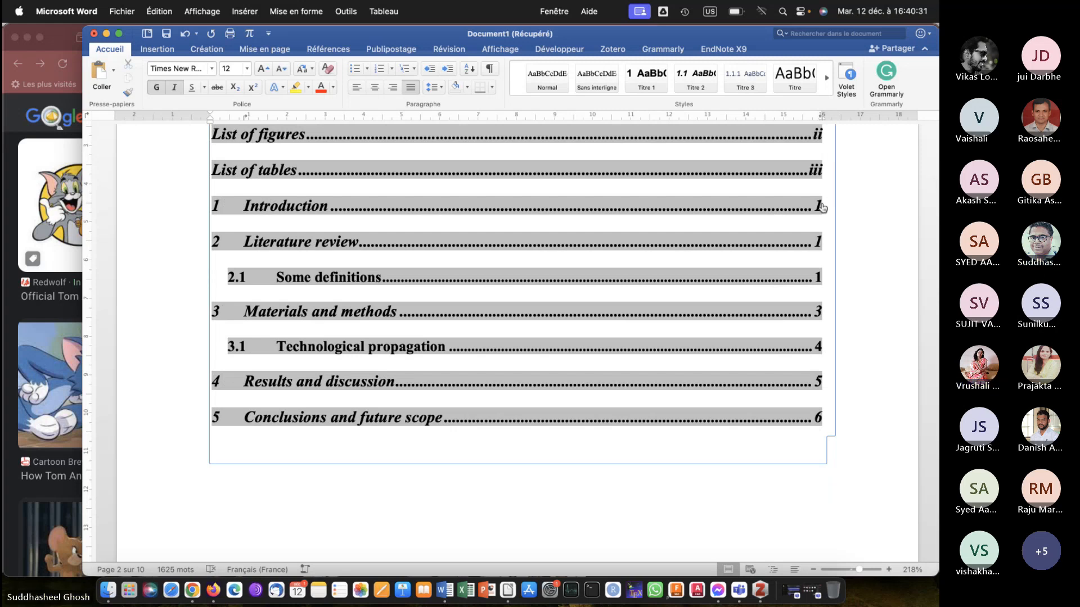
scroll(534, 284, down, 9)
scroll(534, 284, down, 20)
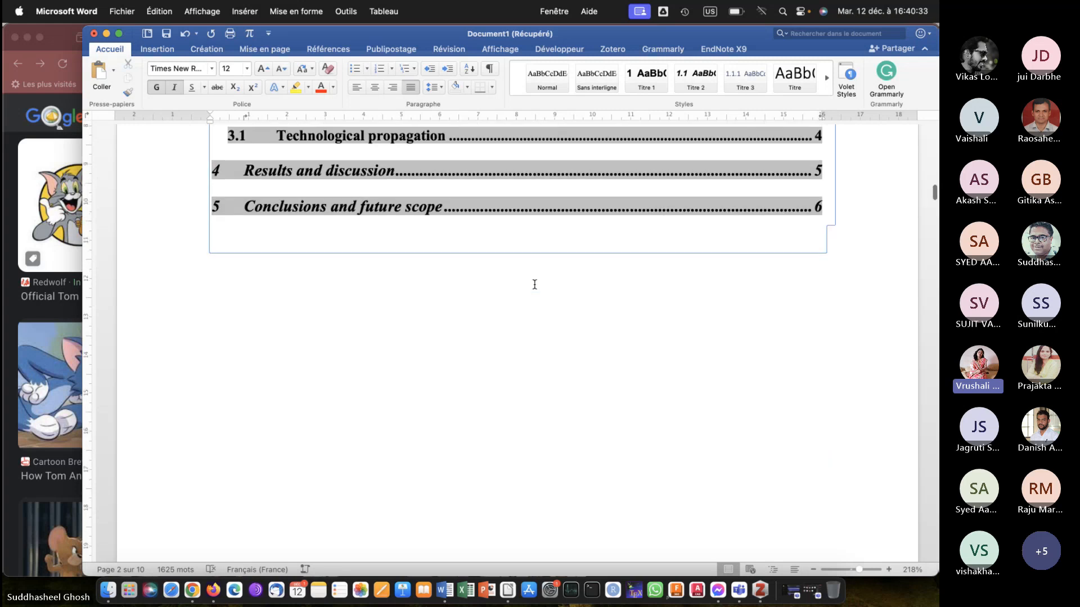
scroll(535, 284, down, 20)
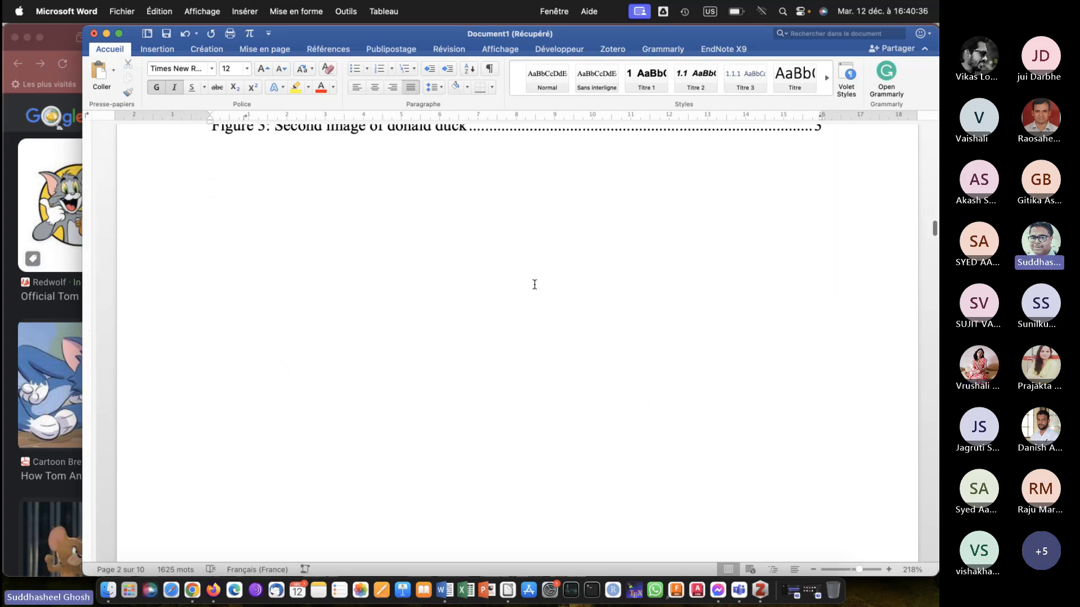
scroll(534, 285, down, 20)
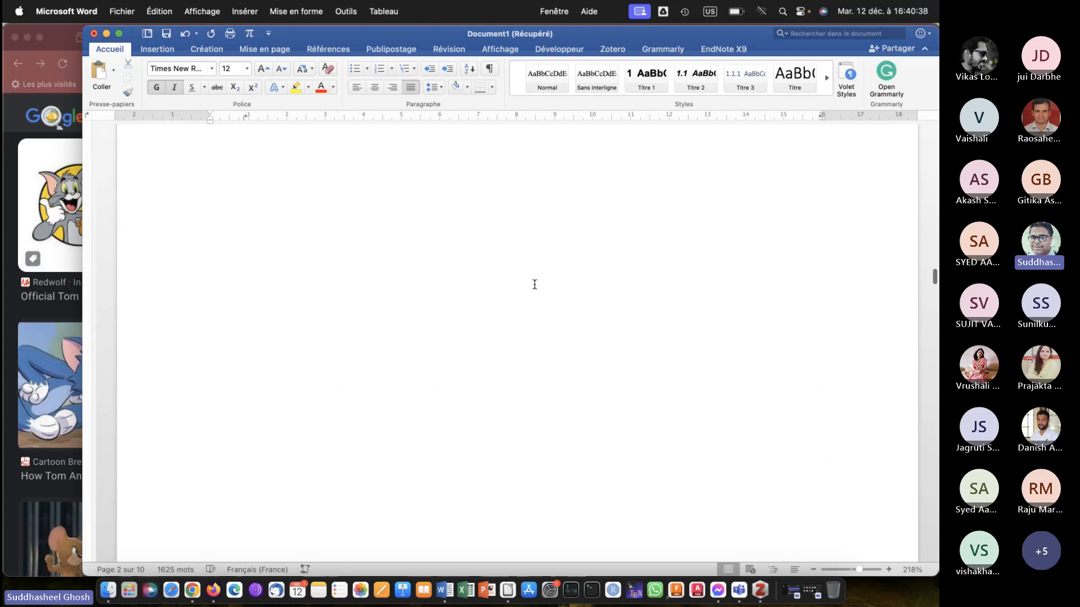
scroll(534, 284, down, 20)
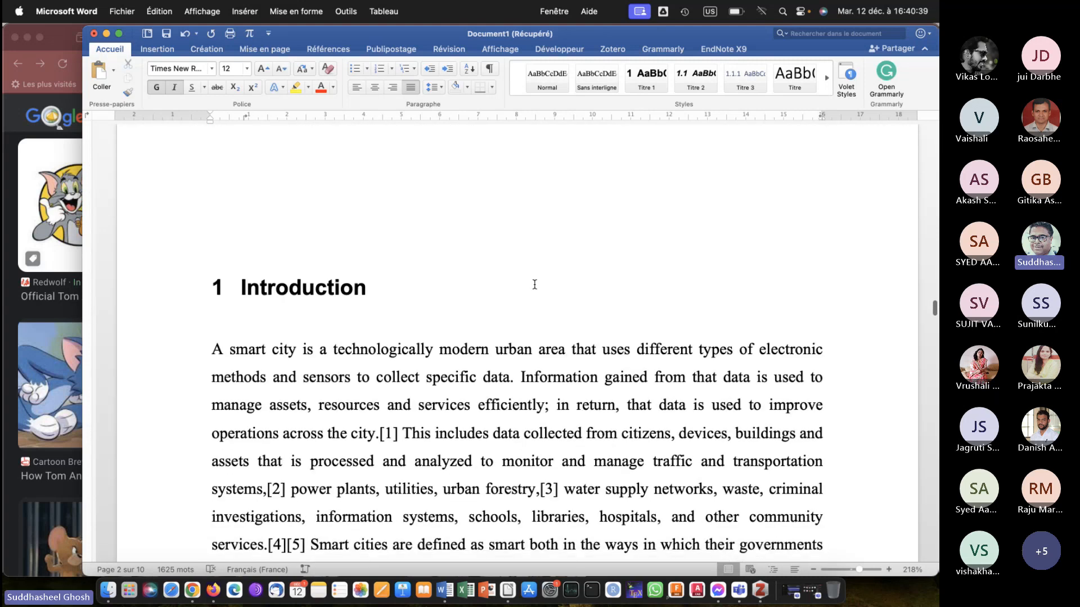
scroll(534, 284, down, 5)
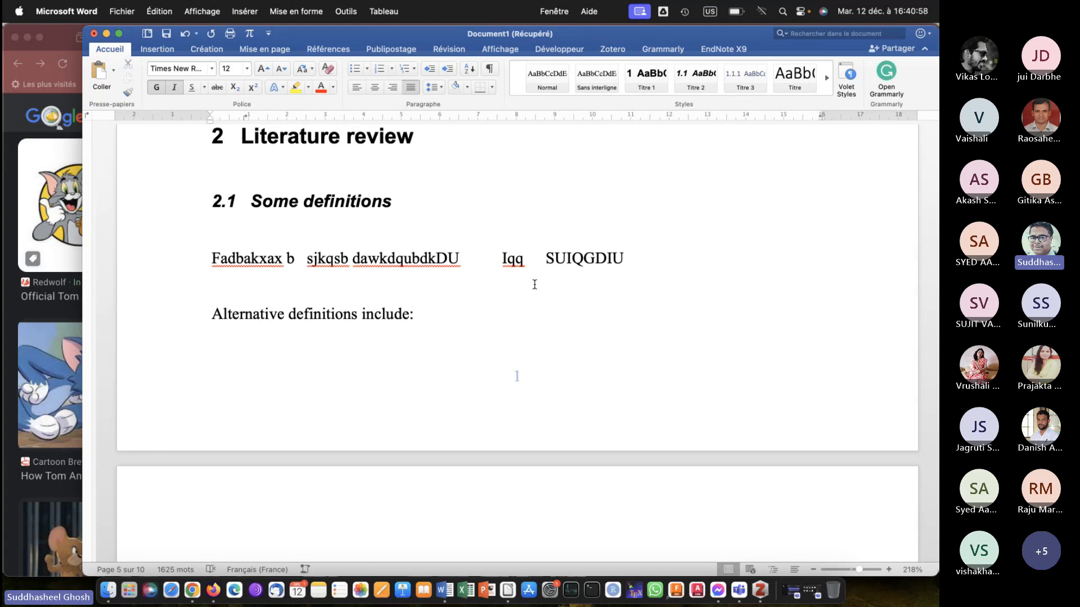
scroll(535, 284, down, 10)
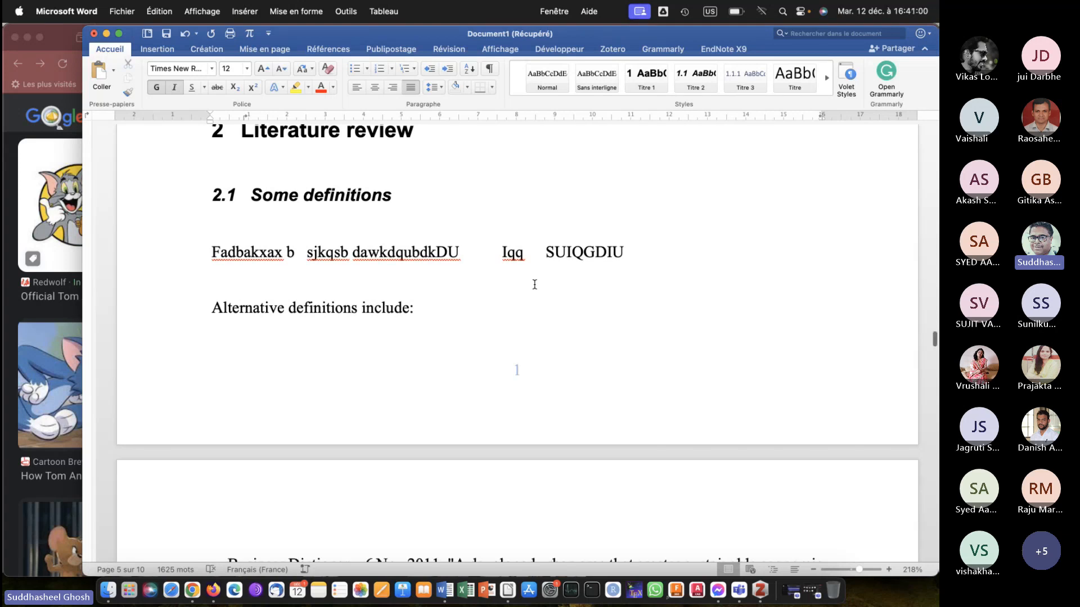
Review the footer page numbers and the figure and table captions from section 2.1 through the end of section 3.1.
scroll(534, 285, down, 15)
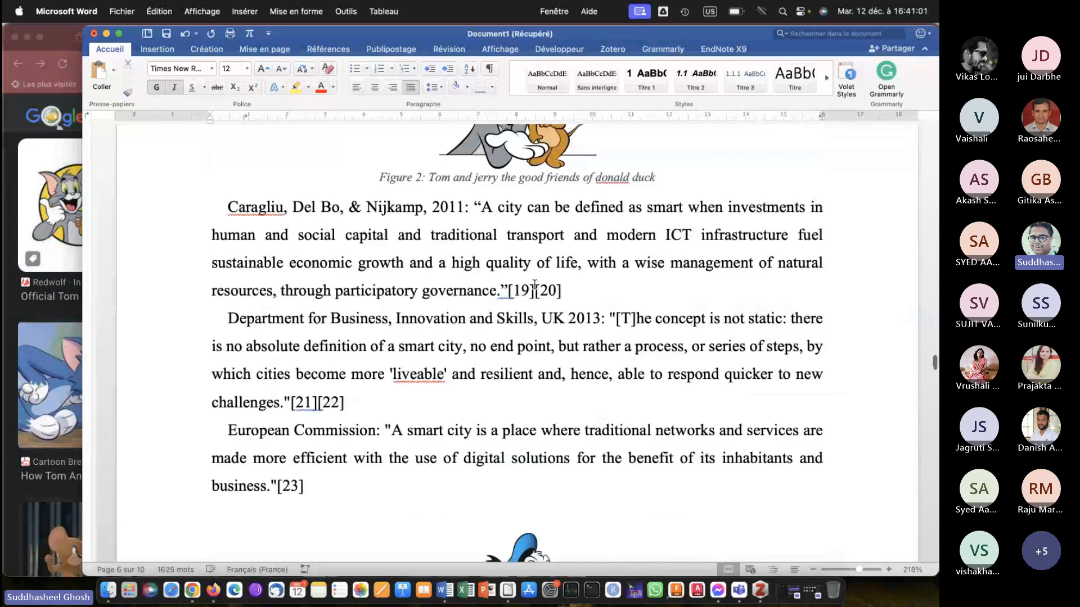
scroll(535, 288, down, 15)
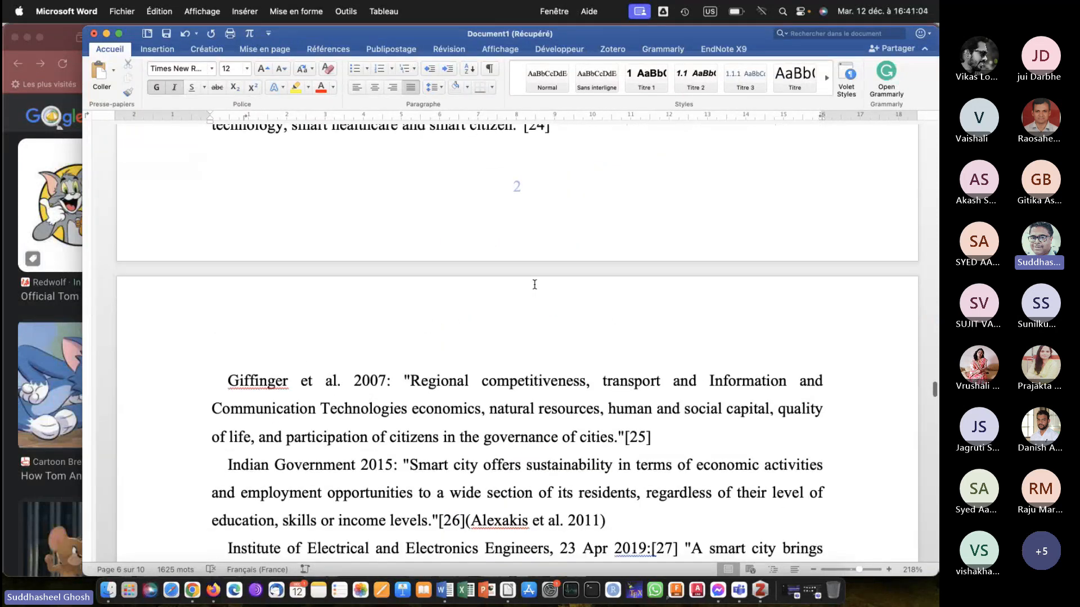
scroll(535, 284, down, 5)
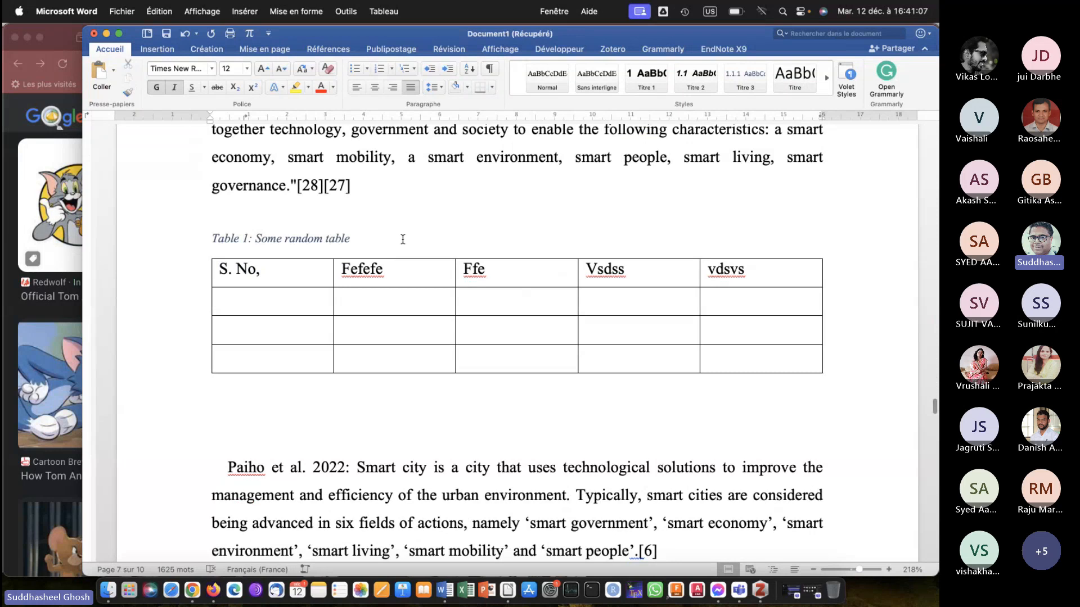
scroll(476, 243, down, 20)
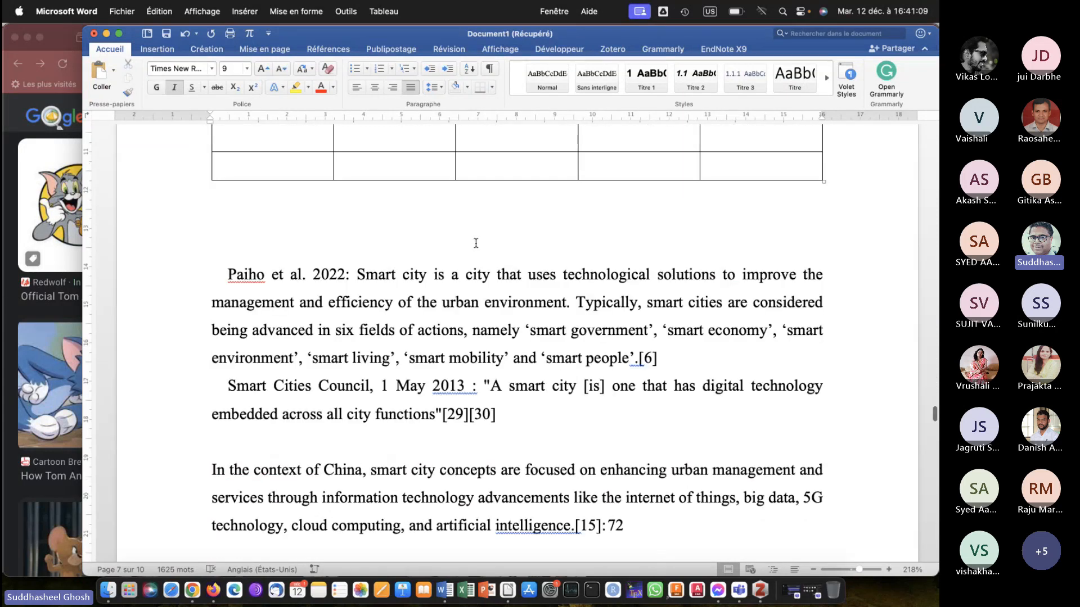
scroll(476, 243, down, 20)
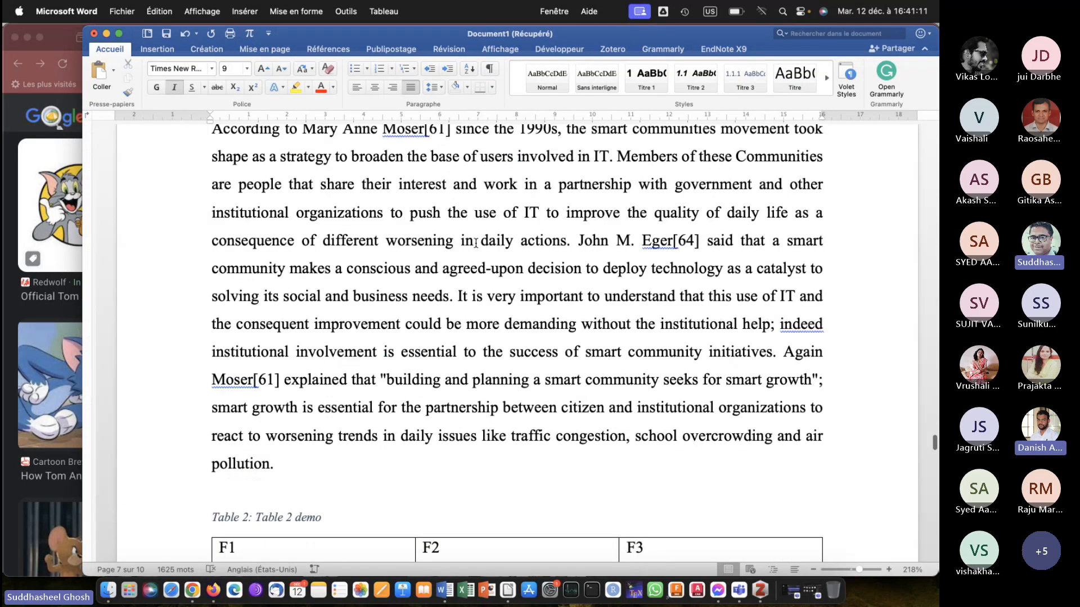
scroll(476, 243, down, 4)
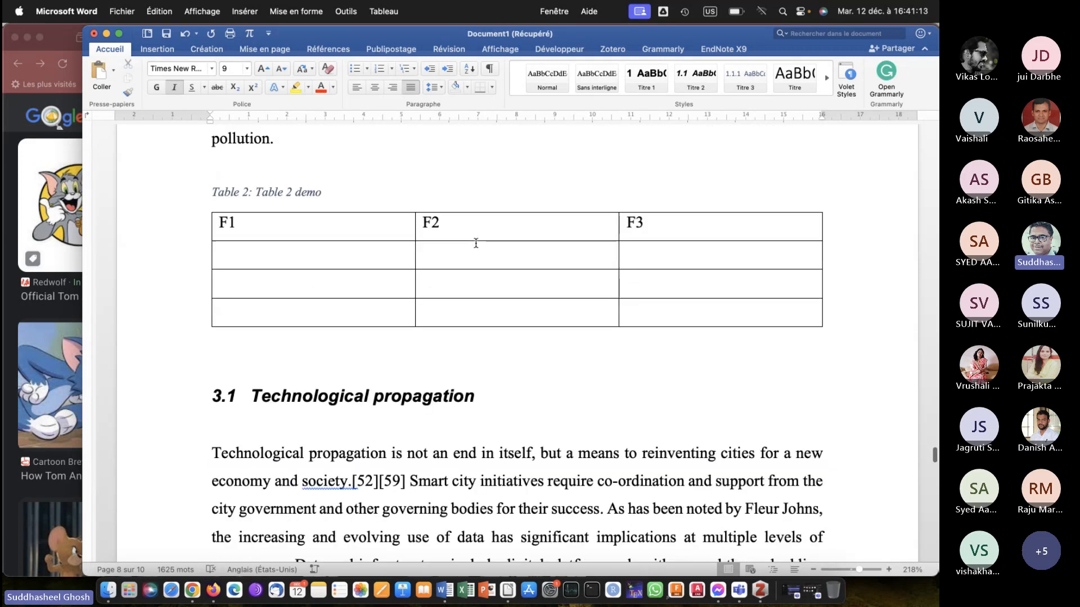
scroll(476, 243, down, 12)
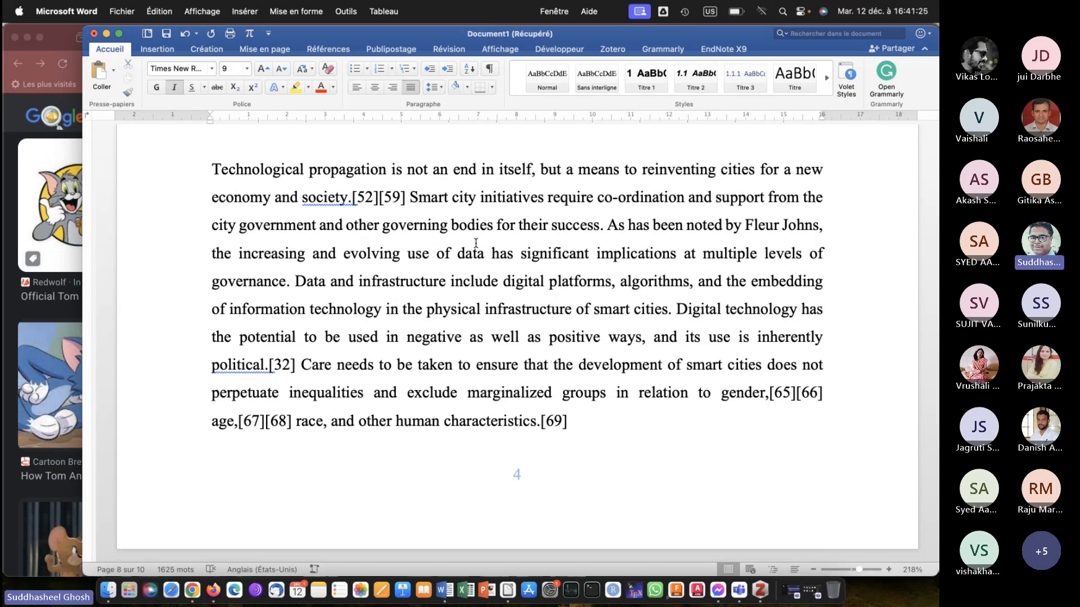
scroll(470, 261, down, 5)
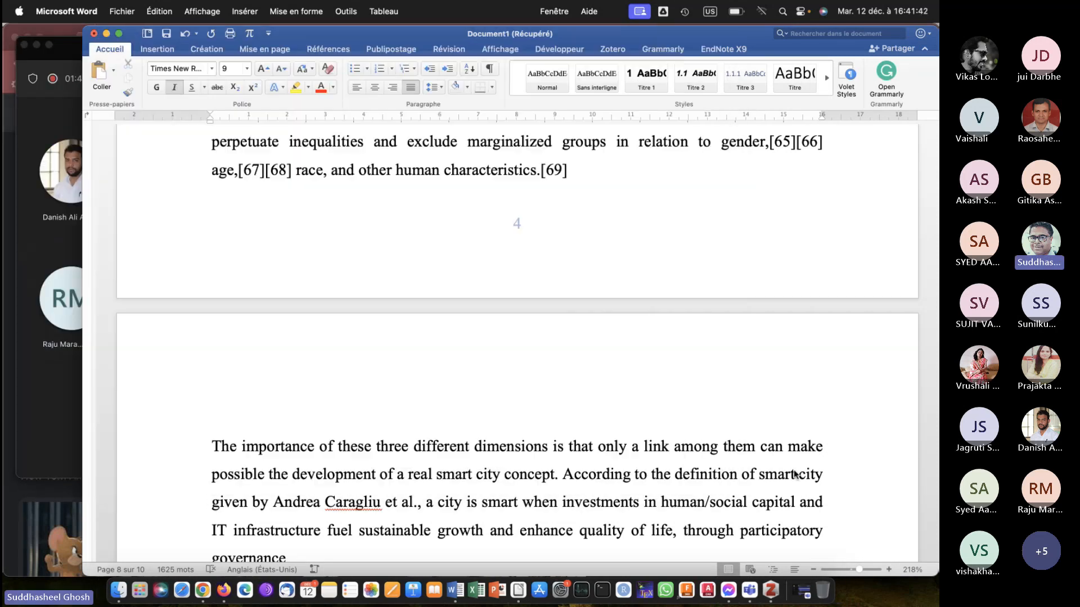
Switch to the Microsoft Teams meeting and download its attendance list.
click(57, 410)
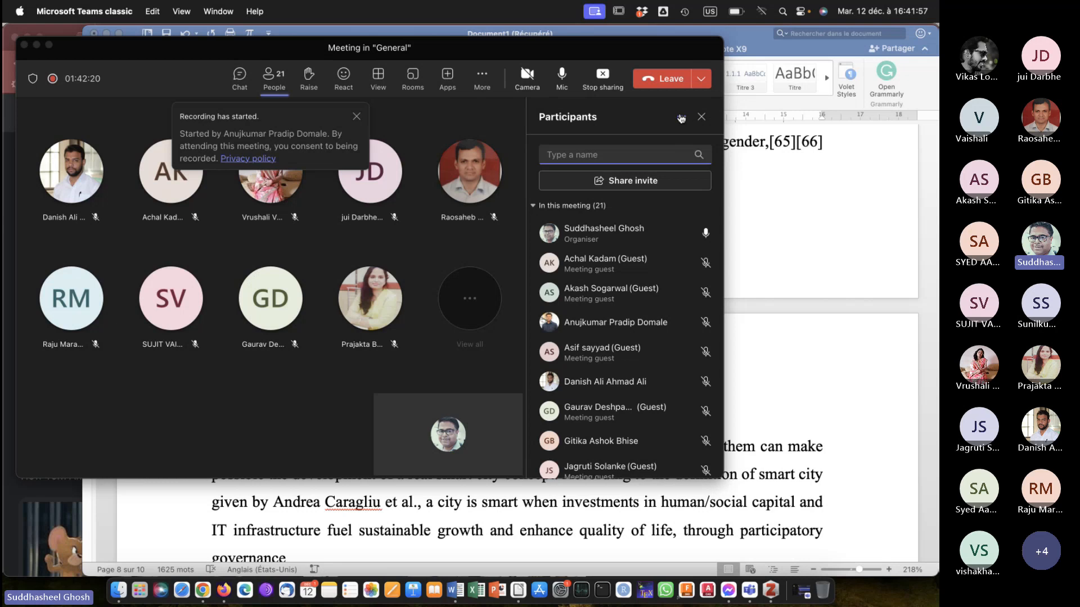
click(681, 117)
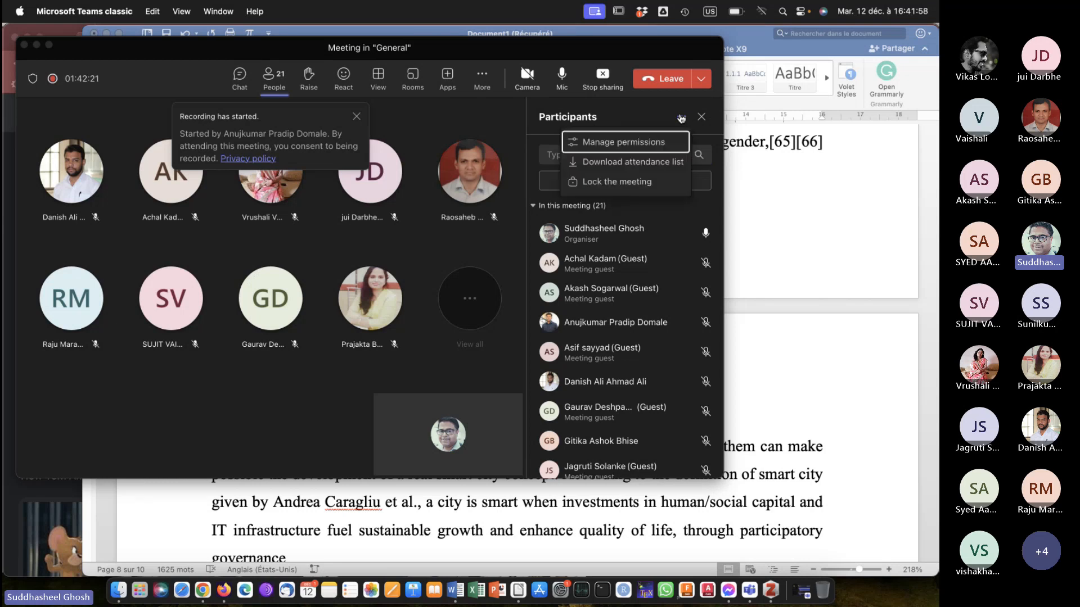
click(612, 160)
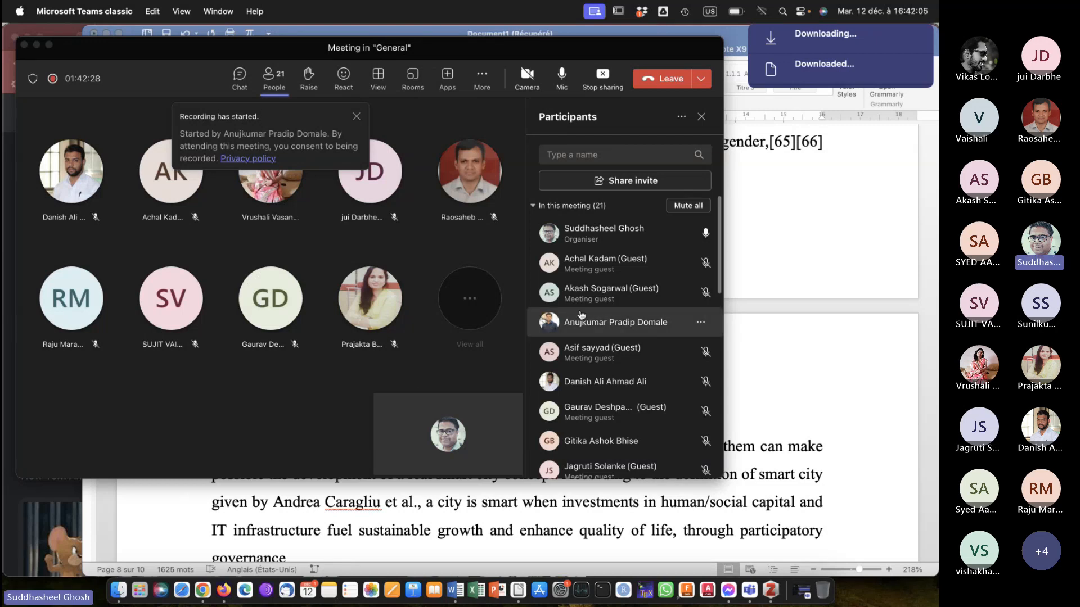
scroll(581, 315, down, 10)
scroll(581, 315, up, 10)
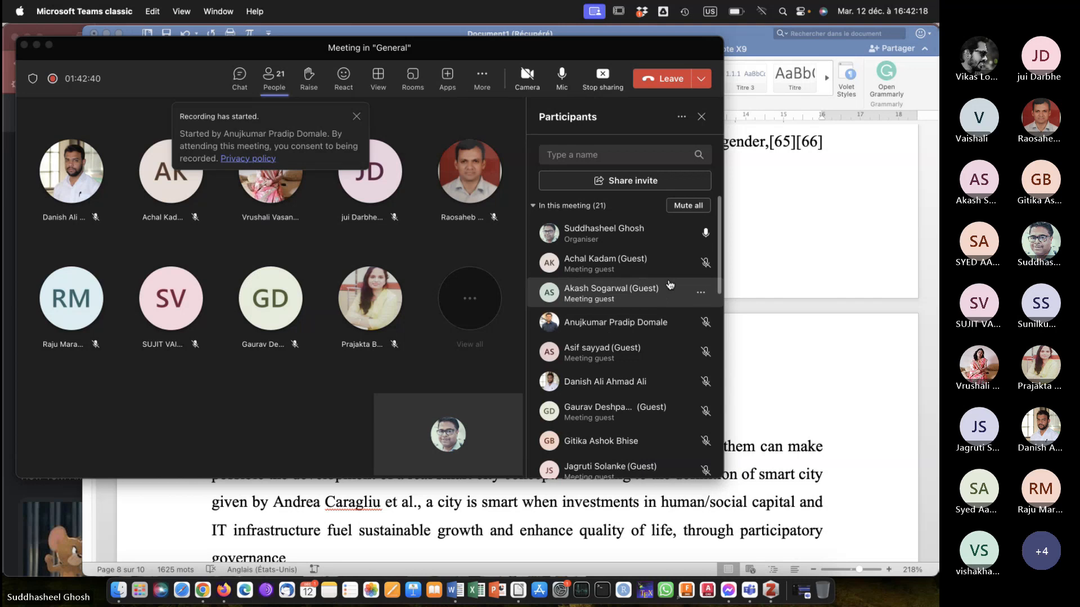
scroll(668, 278, down, 3)
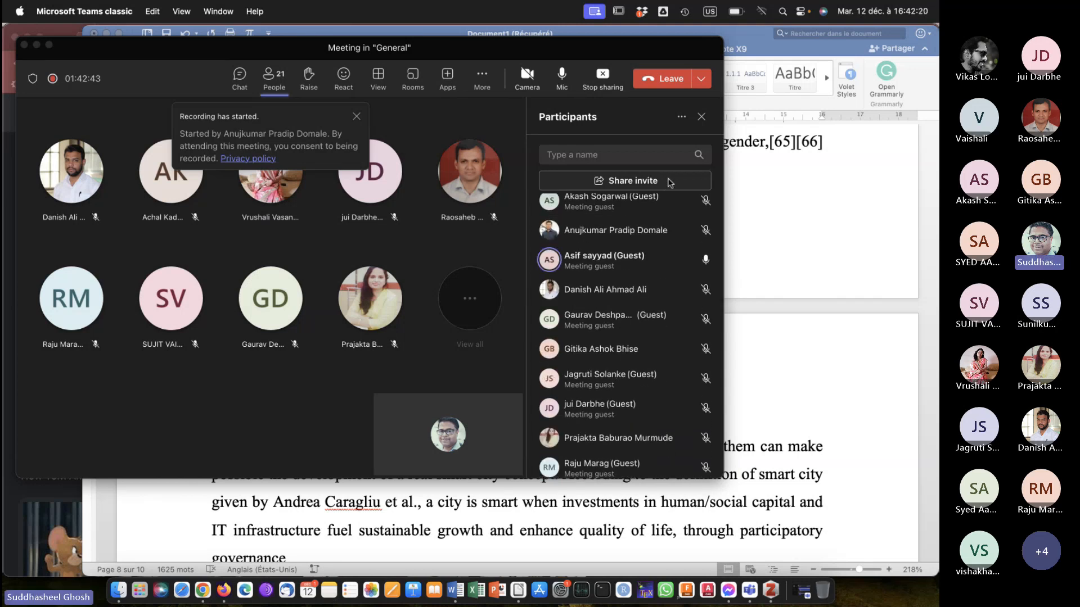
click(703, 85)
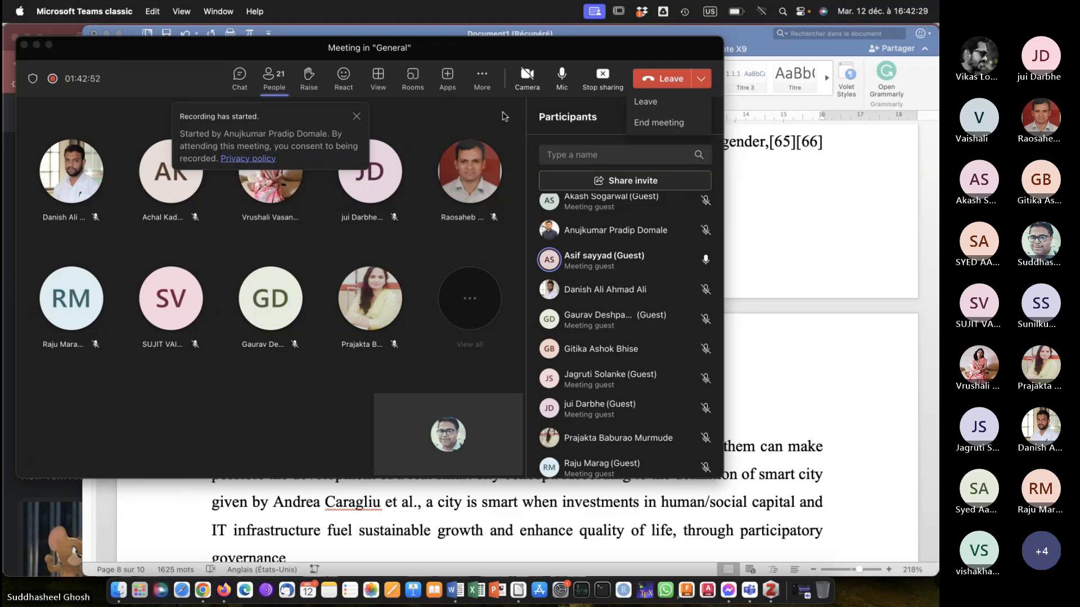
click(487, 79)
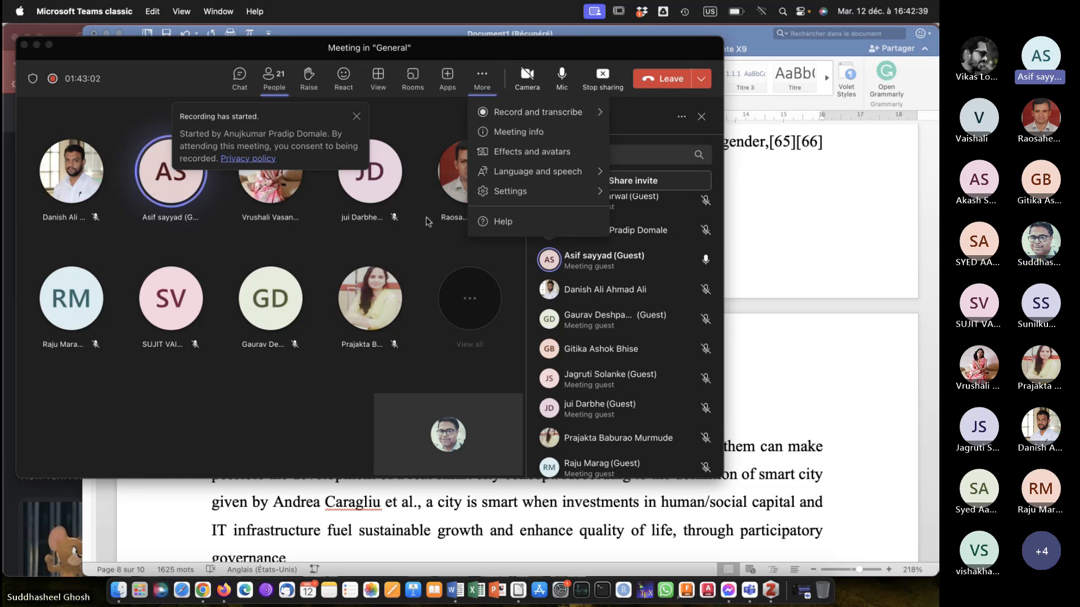
click(460, 50)
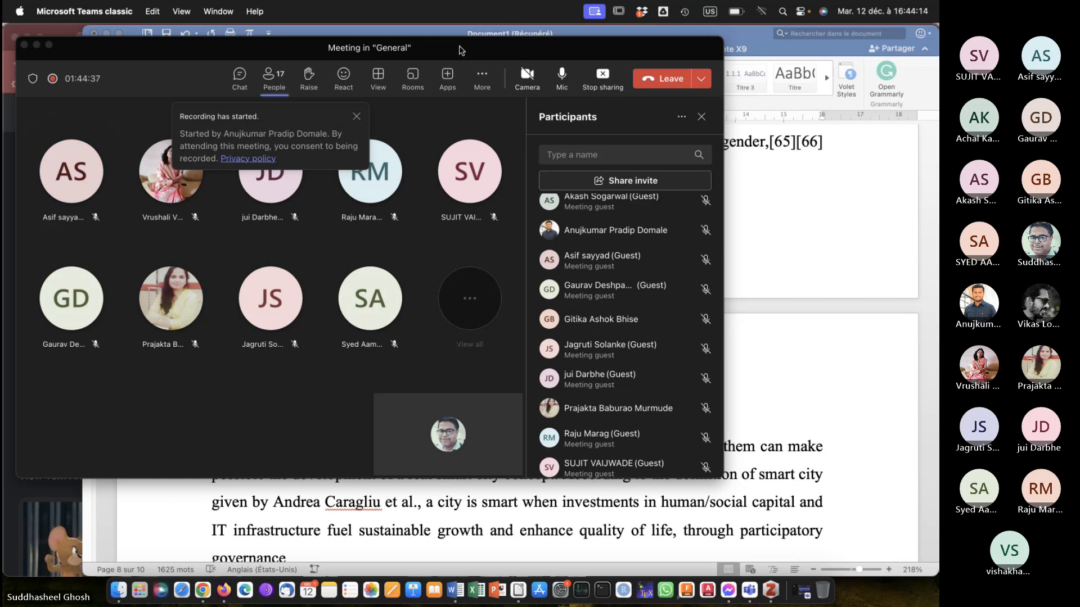
Stop the recording of the Teams meeting.
click(483, 78)
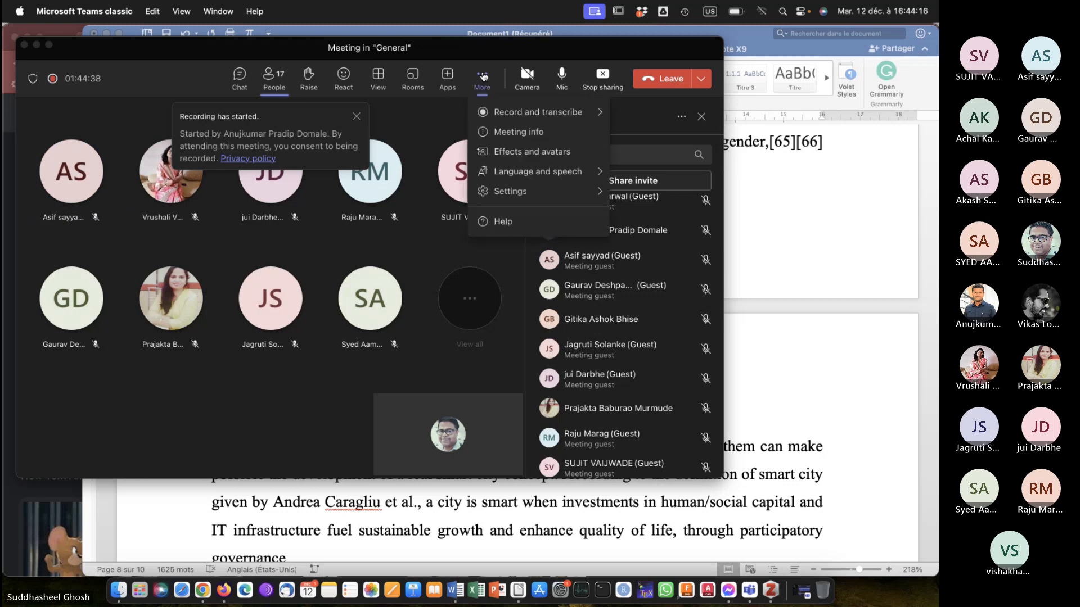
mouse_move(511, 117)
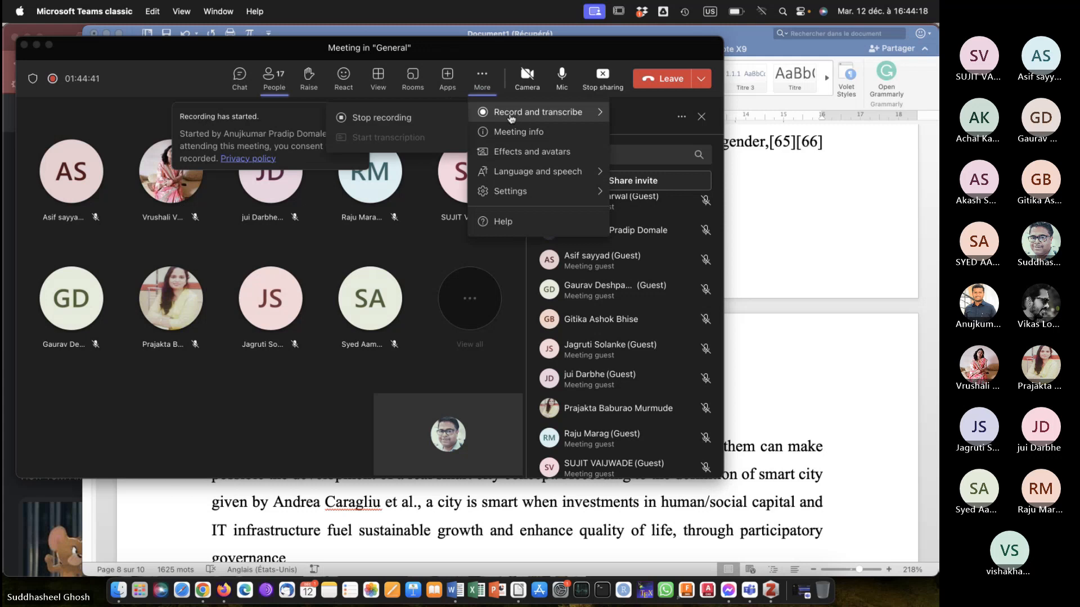
click(405, 120)
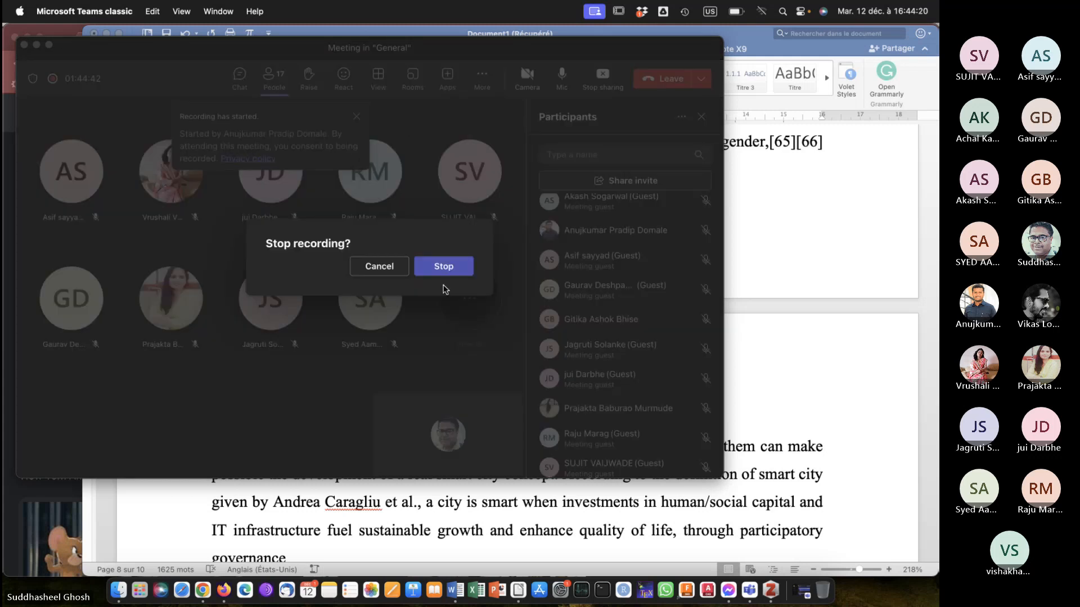